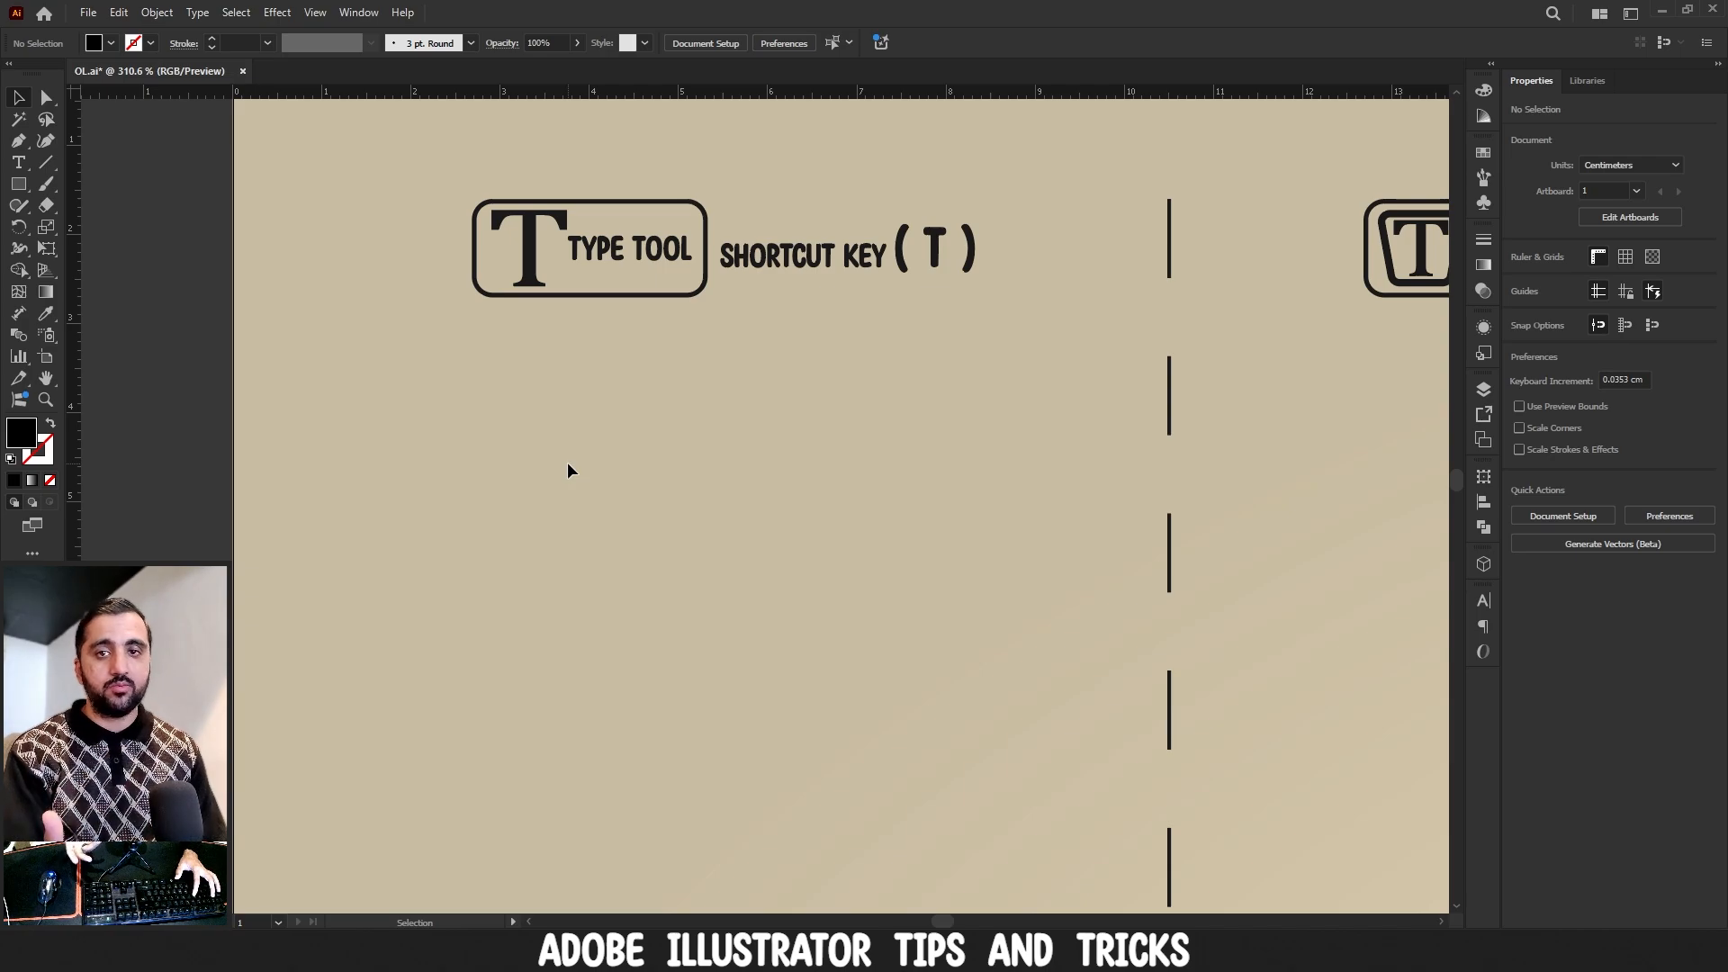
- Place a placeholder point-type object below the Type Tool heading and scale it up proportionally to about 3.6 cm wide
{"action": "key", "text": "t"}
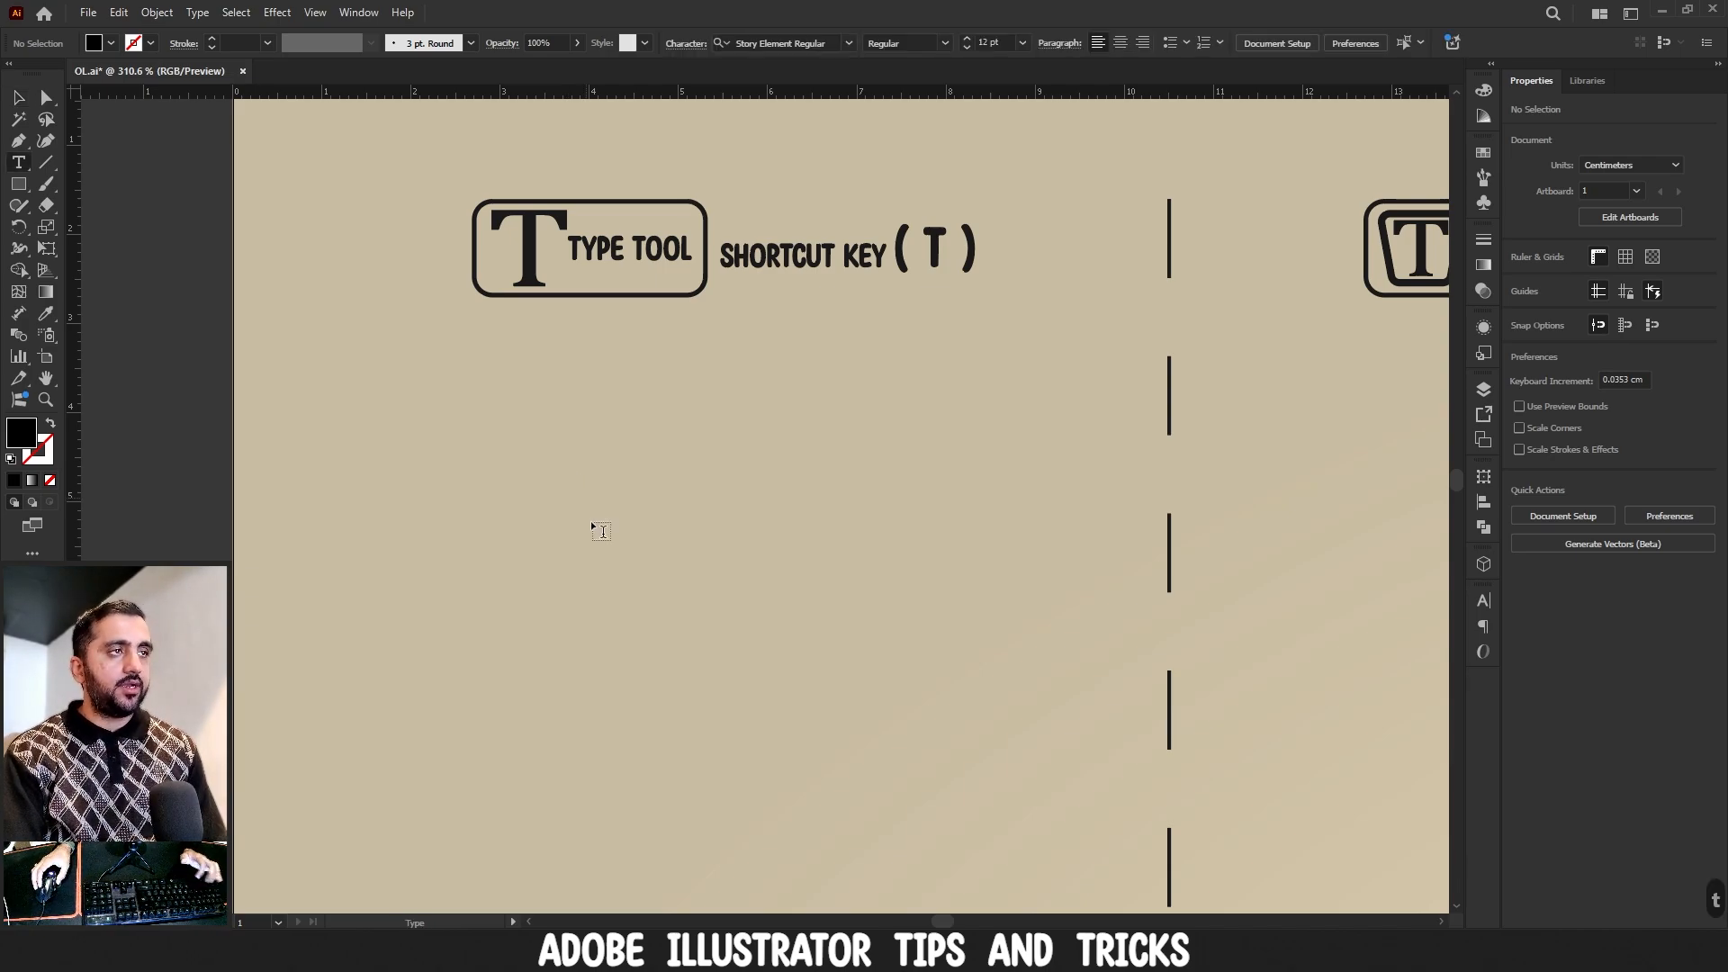
{"action": "left_click", "coordinate": [586, 489]}
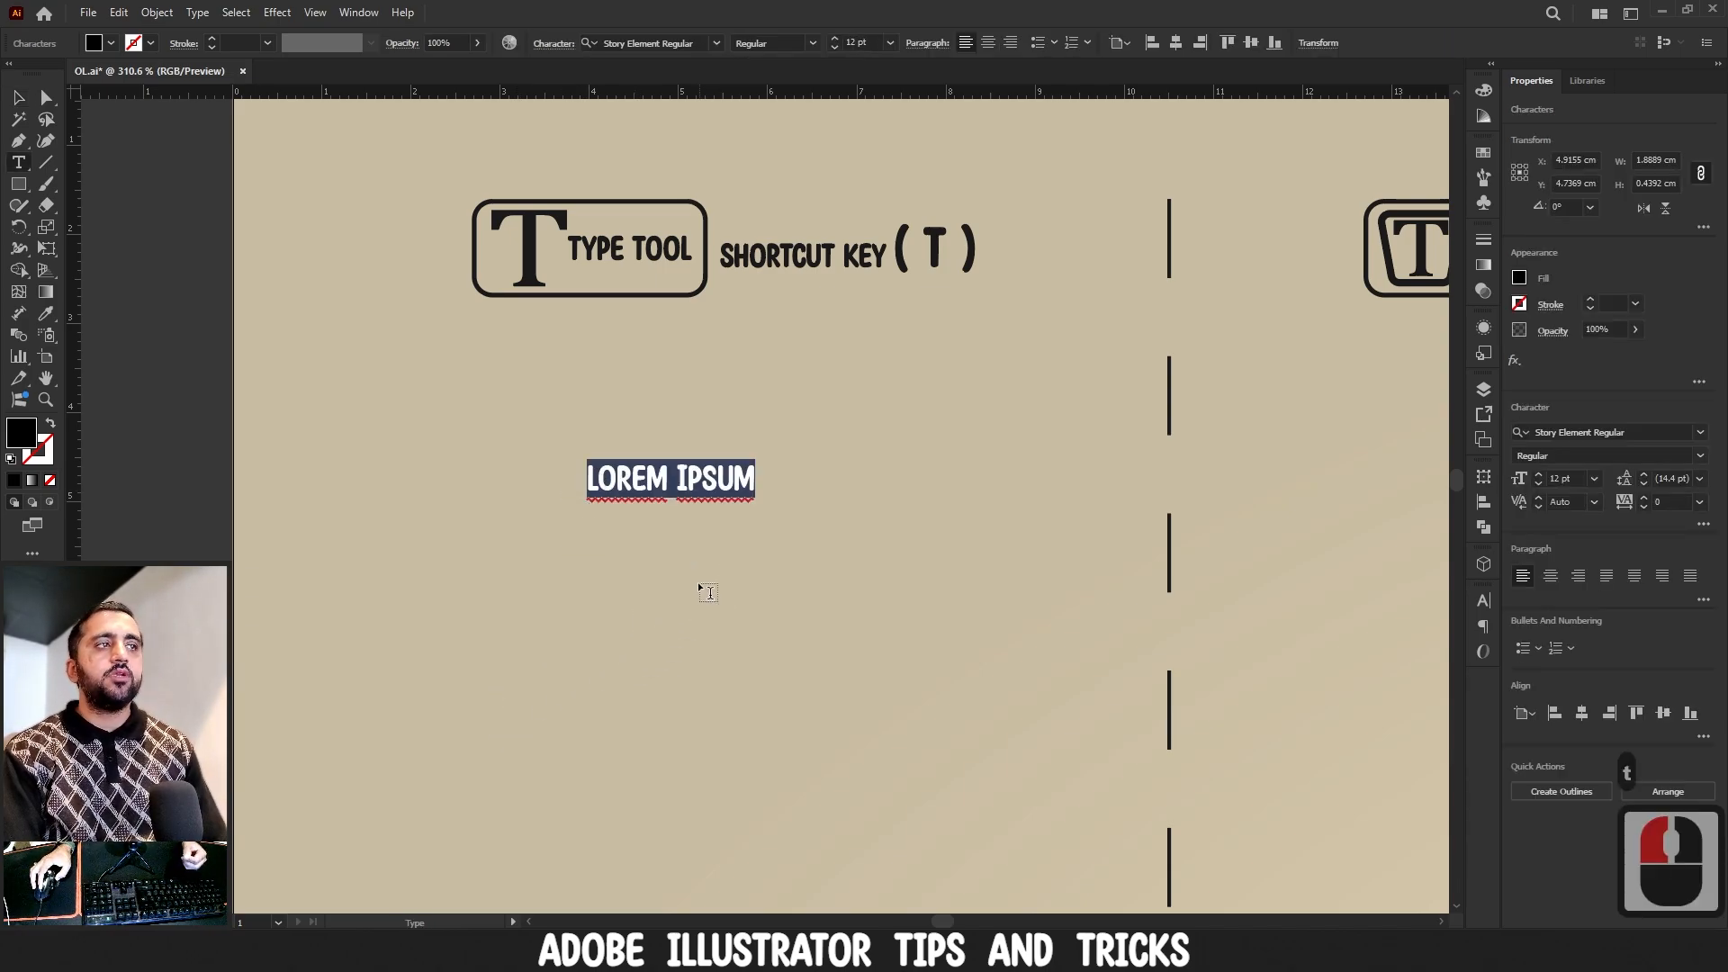
{"action": "left_click", "coordinate": [18, 97]}
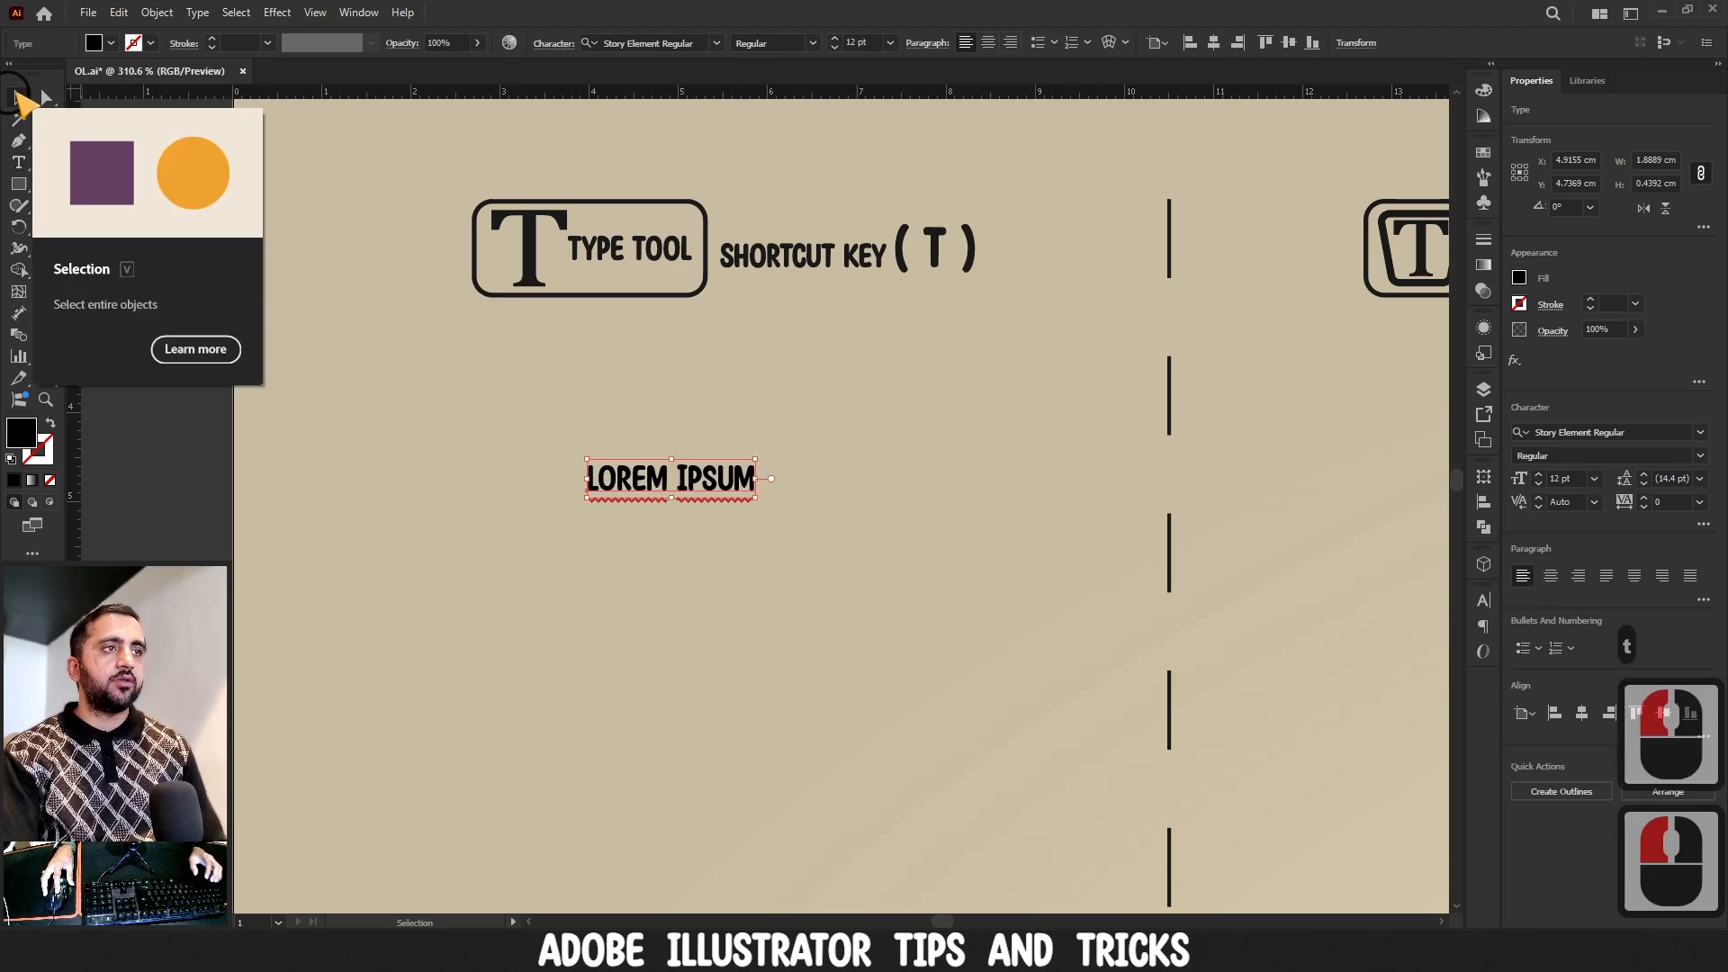
{"action": "left_click_drag", "start_coordinate": [755, 497], "coordinate": [882, 537]}
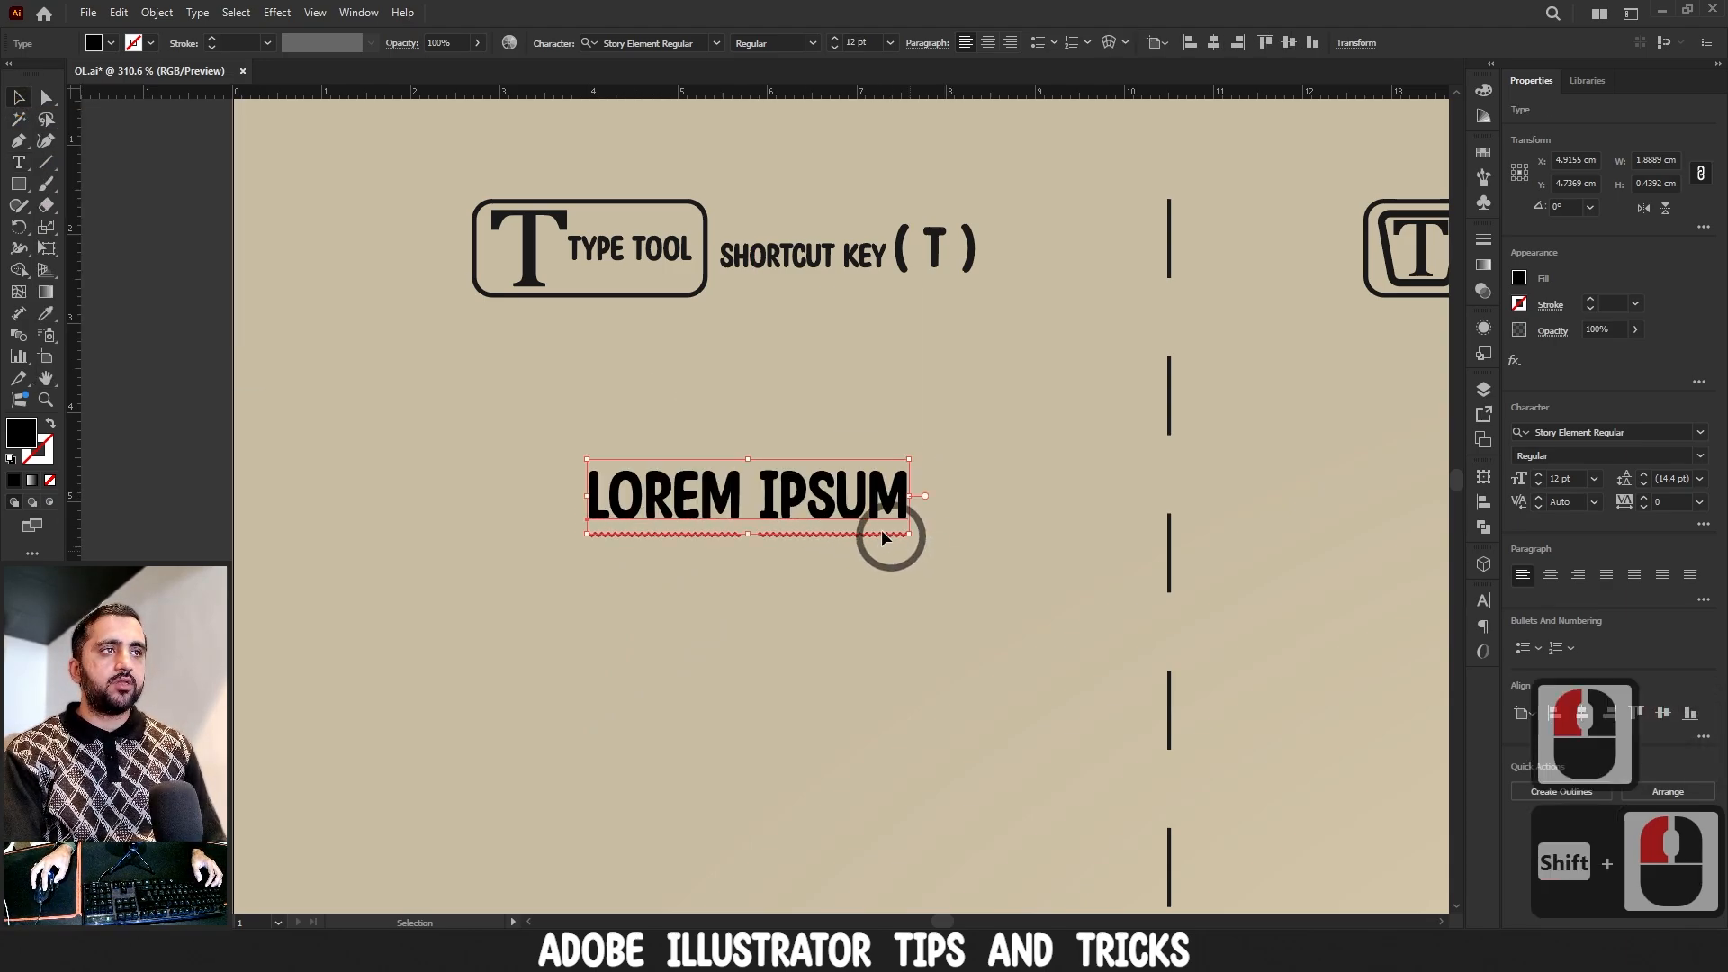
- Replace the placeholder text with "I love cats"
{"action": "triple_click", "coordinate": [839, 499]}
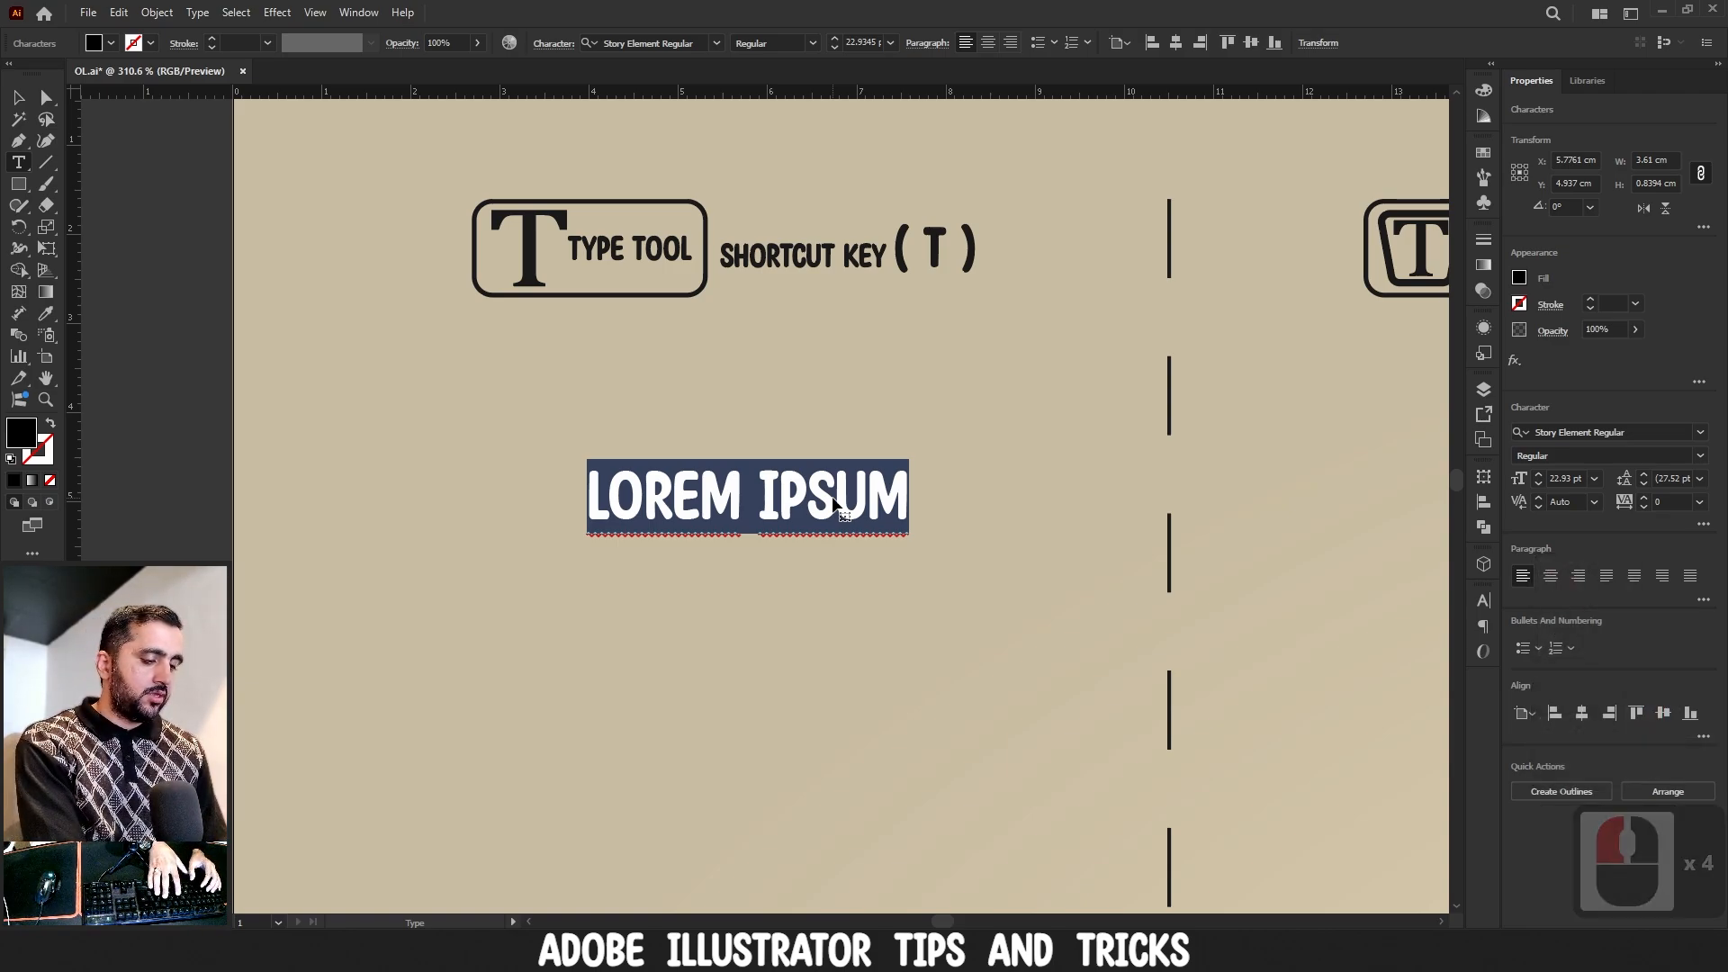
{"action": "type", "text": "I loe"}
{"action": "key", "text": "BackSpace"}
{"action": "type", "text": "ve c"}
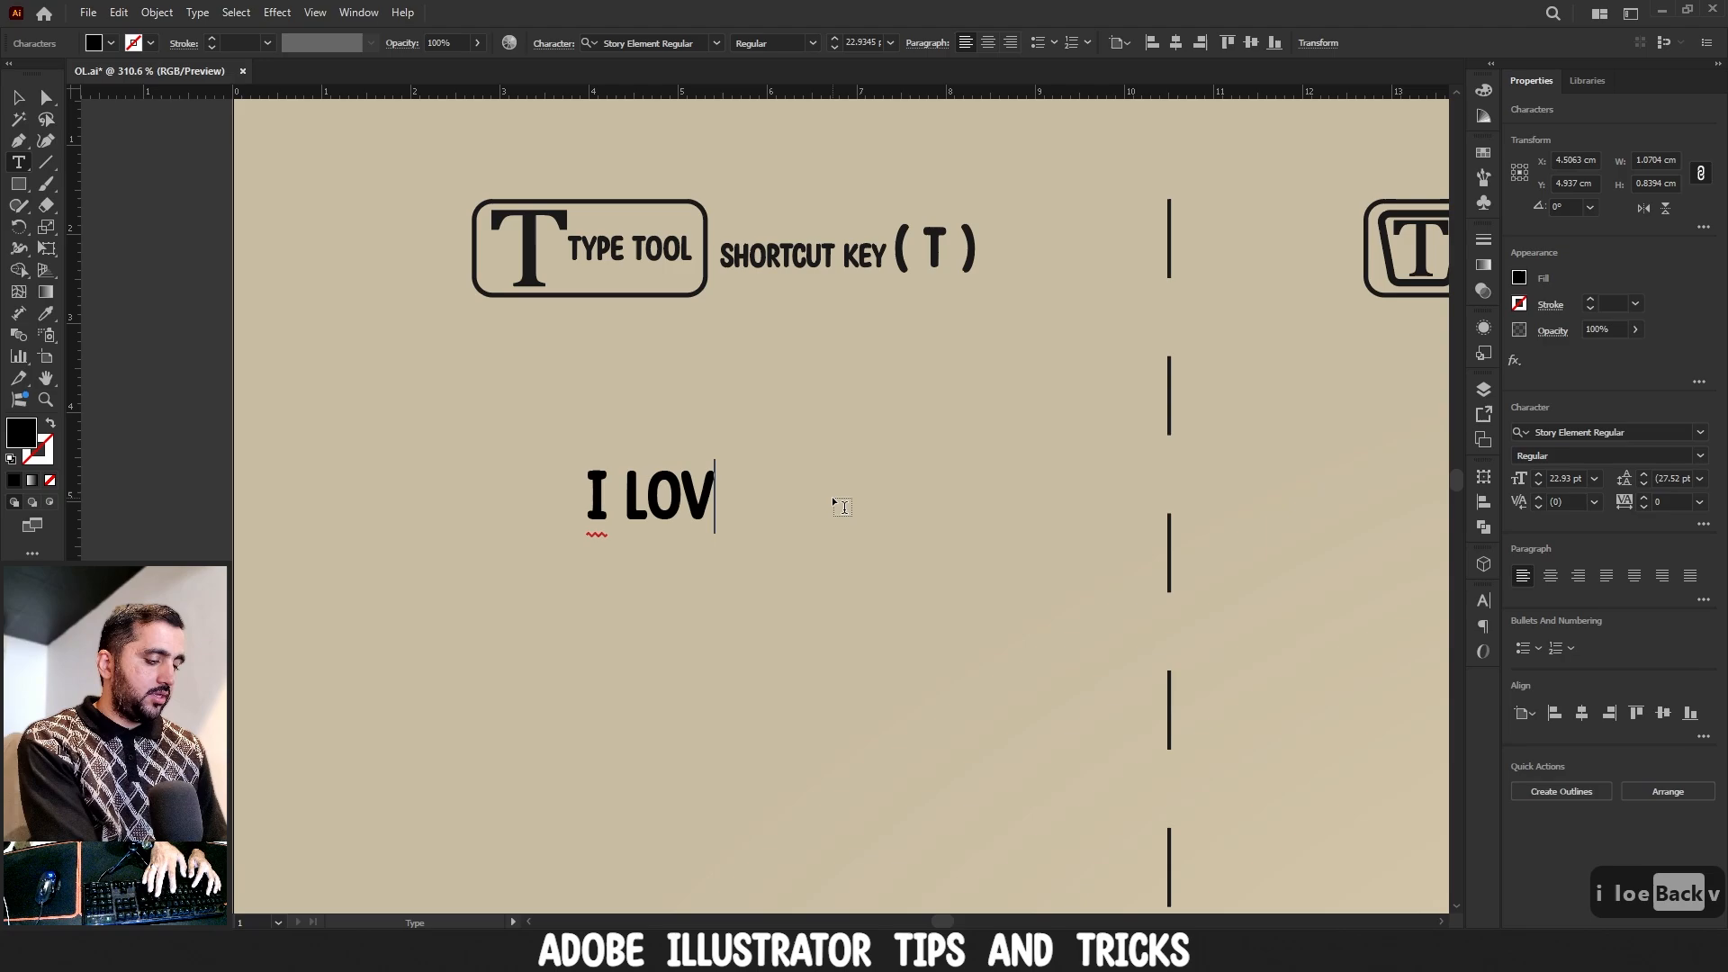
{"action": "type", "text": "ats"}
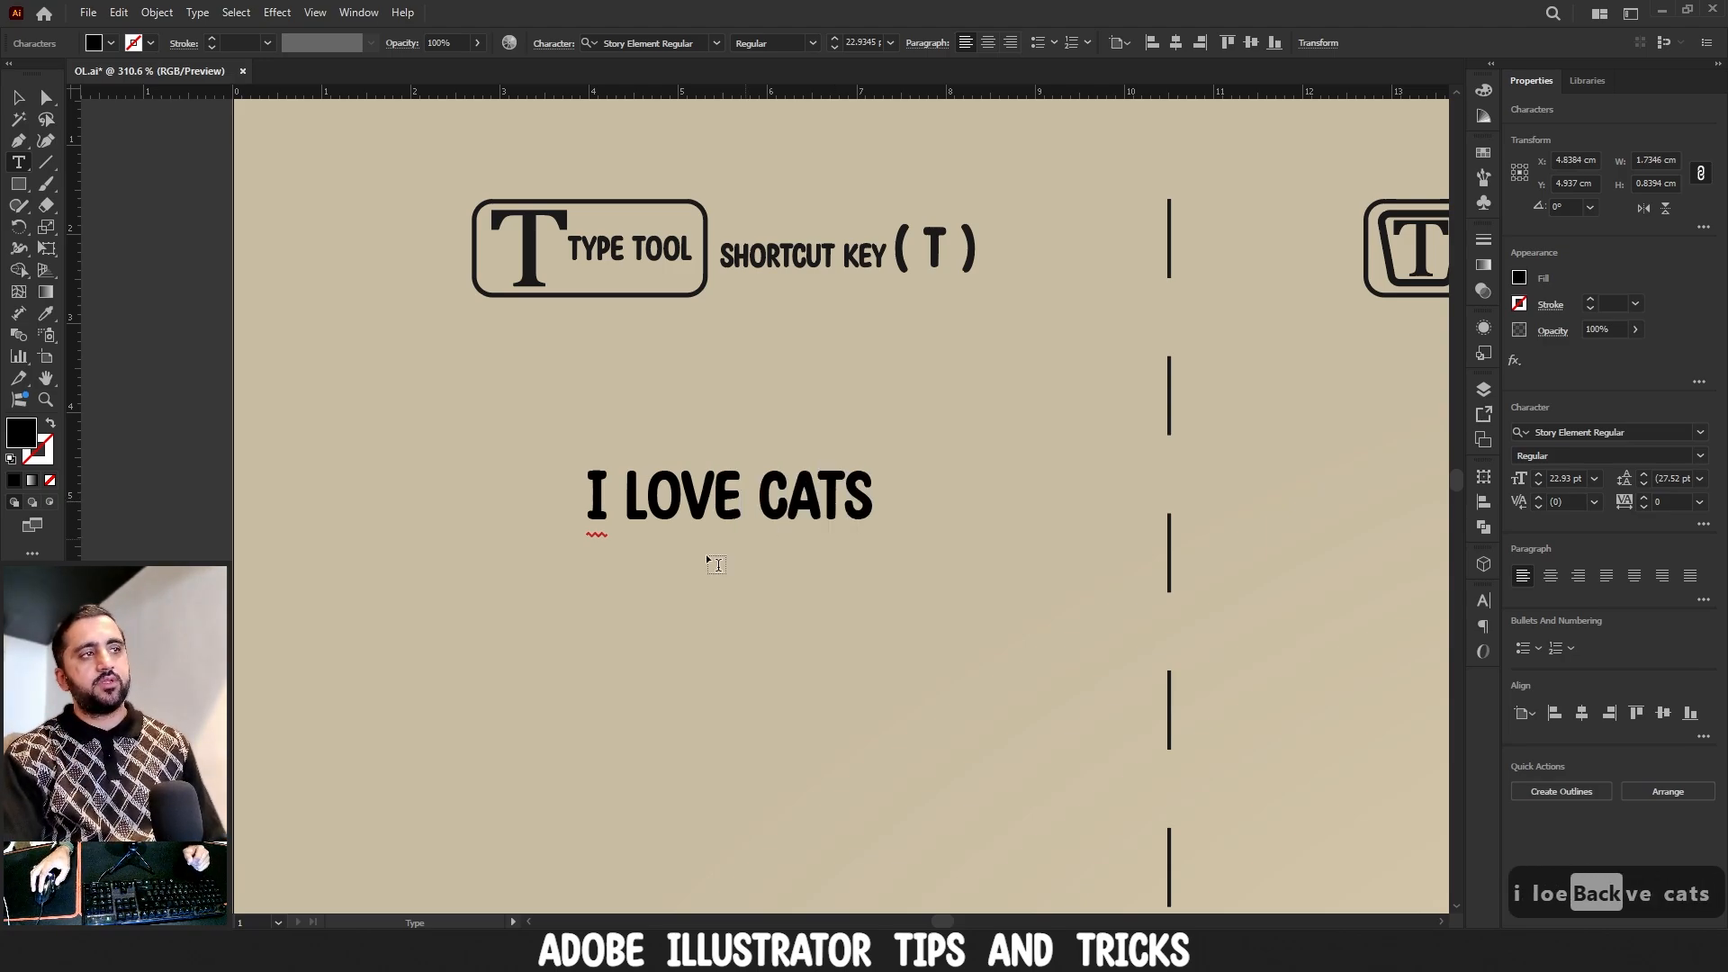
- Turn Auto Spell Check off for the text, and switch it back on
{"action": "right_click", "coordinate": [597, 498]}
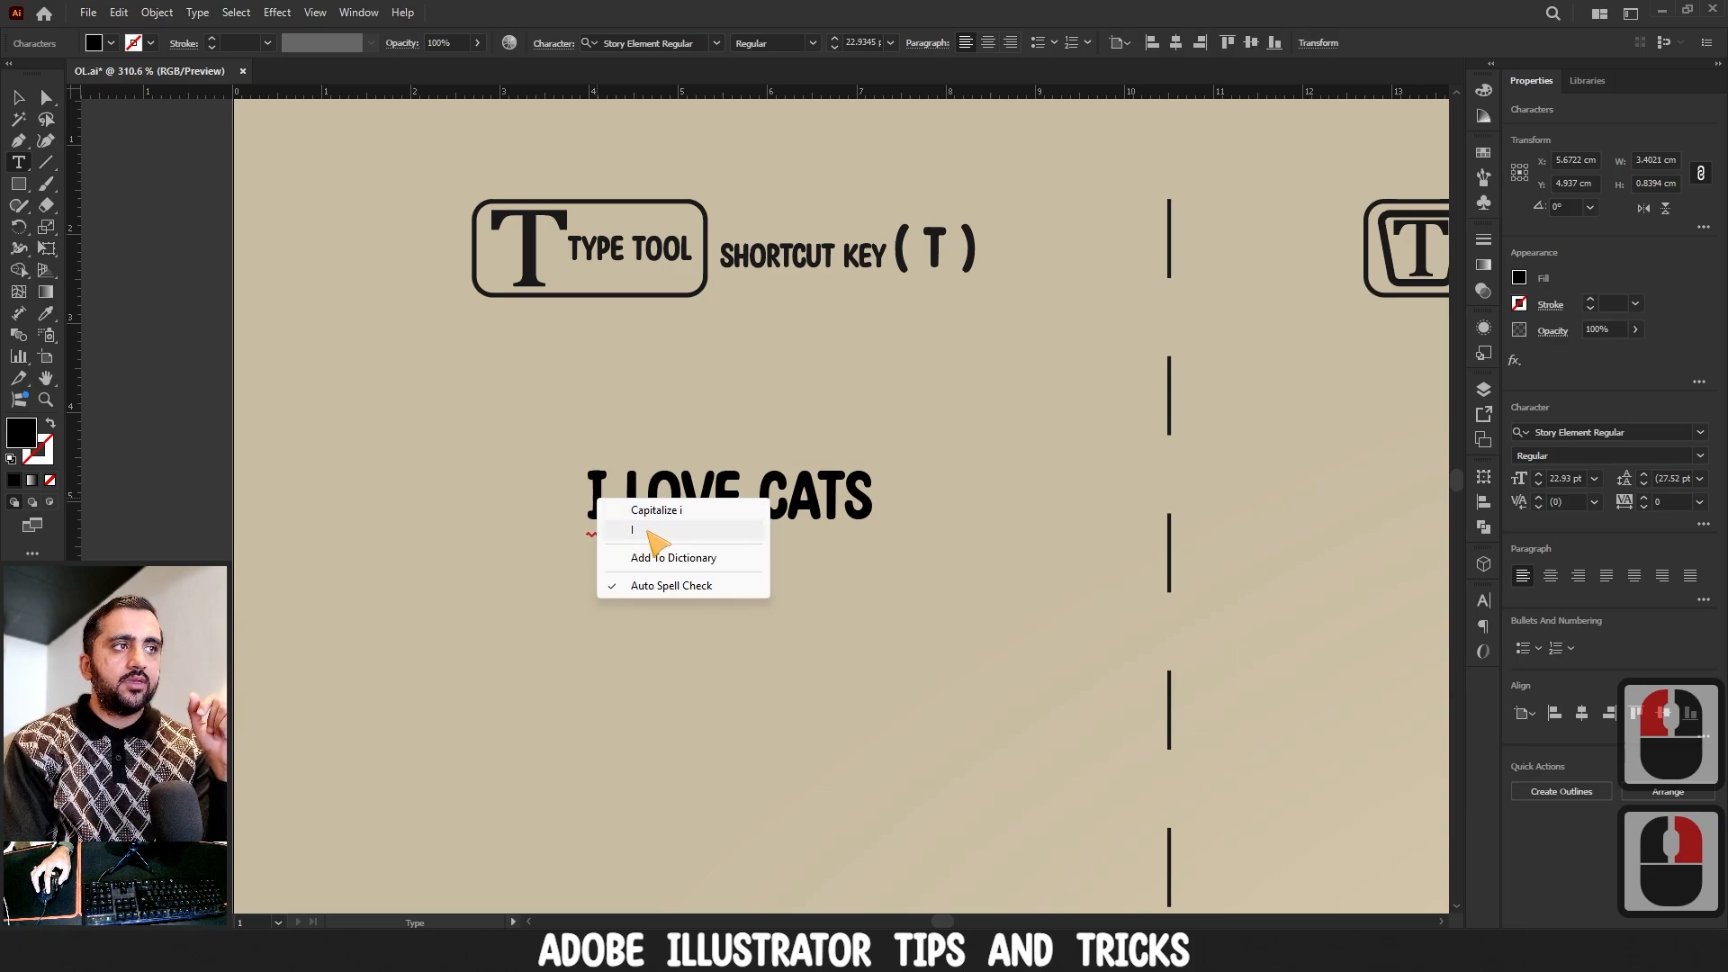
{"action": "left_click", "coordinate": [680, 590]}
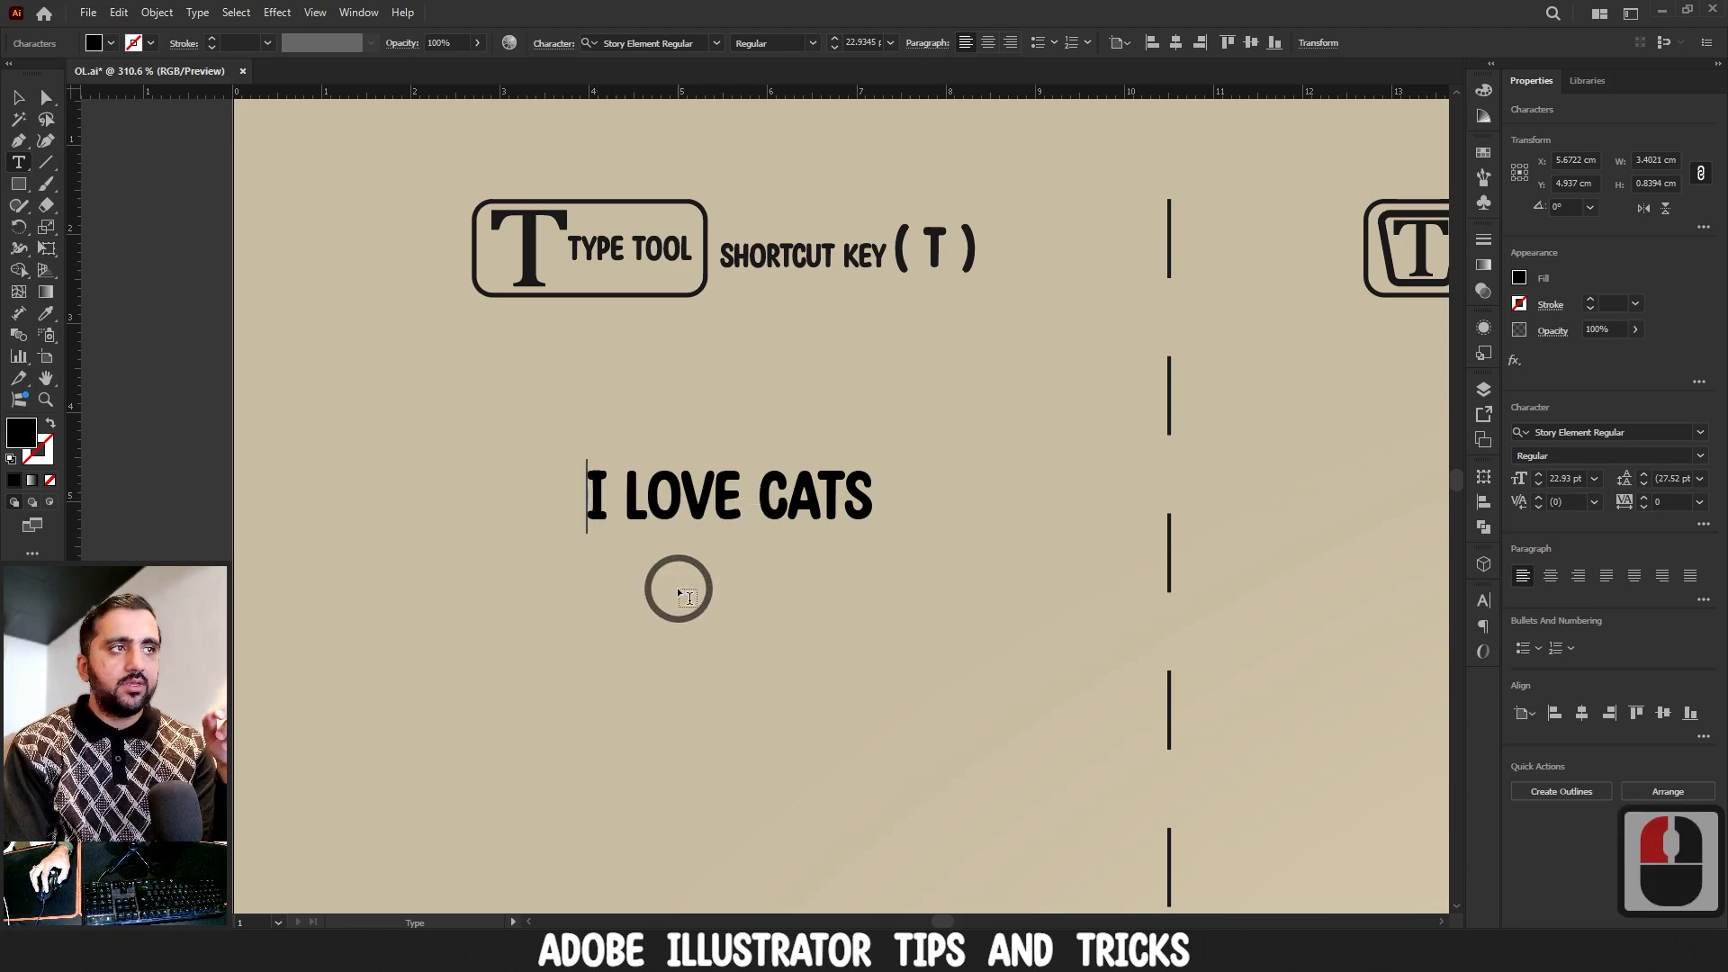
{"action": "right_click", "coordinate": [608, 529]}
{"action": "mouse_move", "coordinate": [651, 617]}
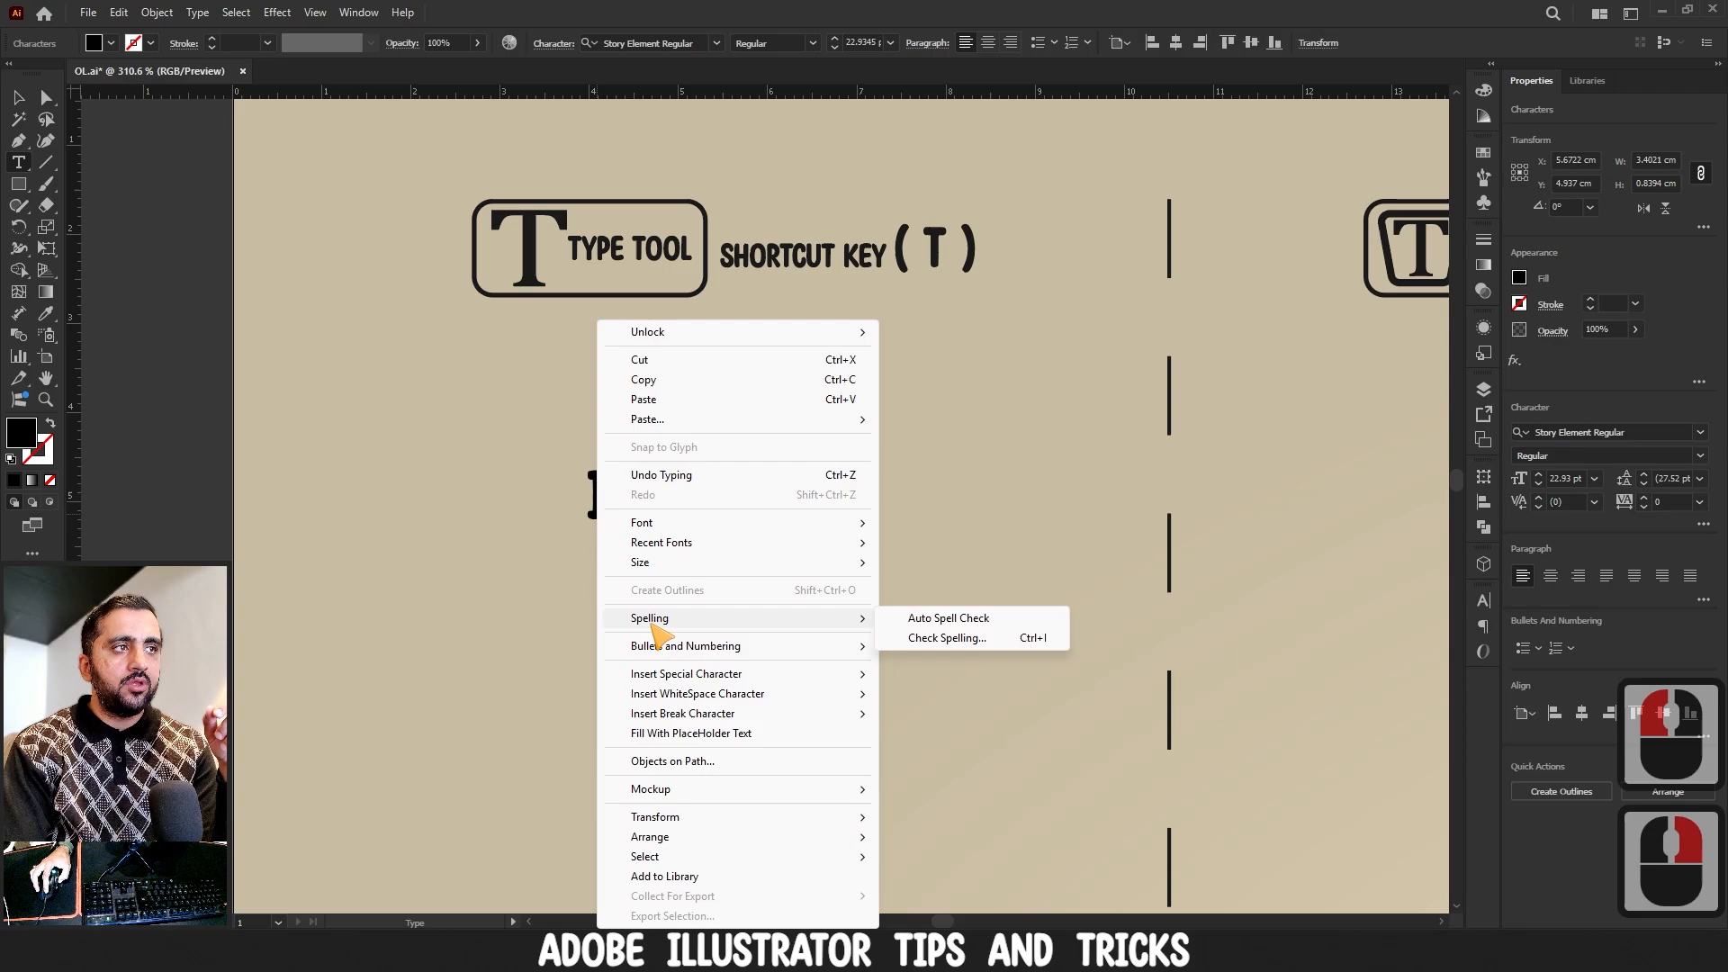
{"action": "left_click", "coordinate": [953, 621]}
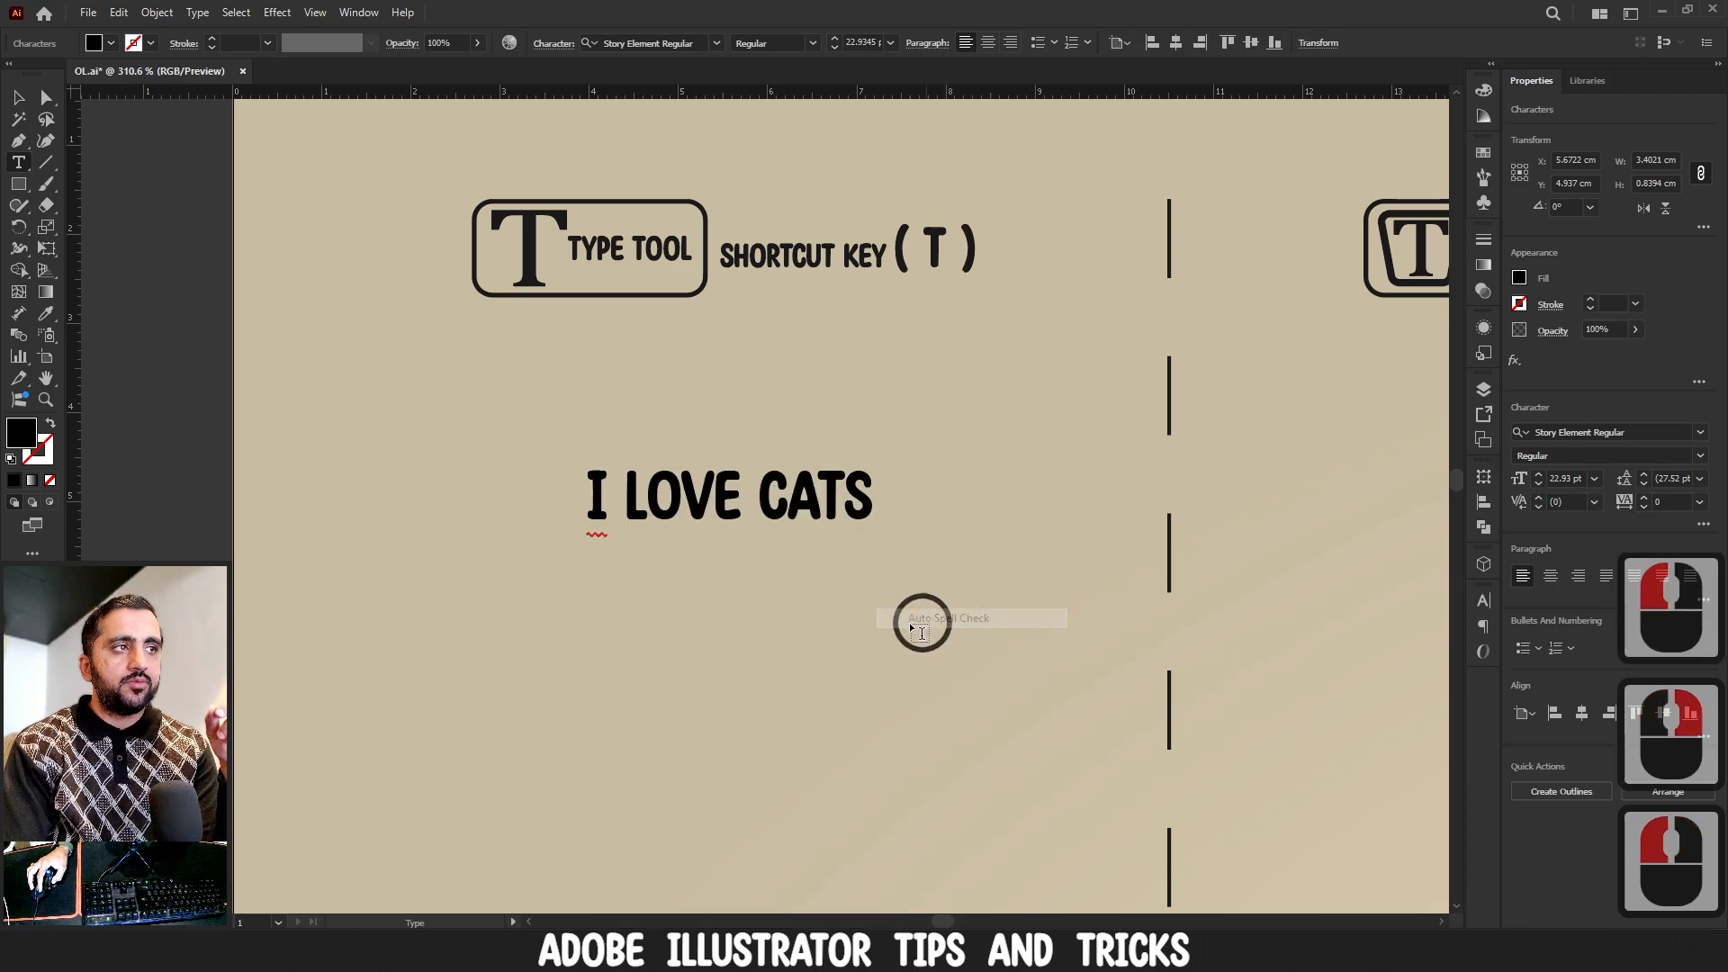
- Correct the flagged "i" to the suggested capital "I" and select the whole "I love cats" text object
{"action": "right_click", "coordinate": [597, 515]}
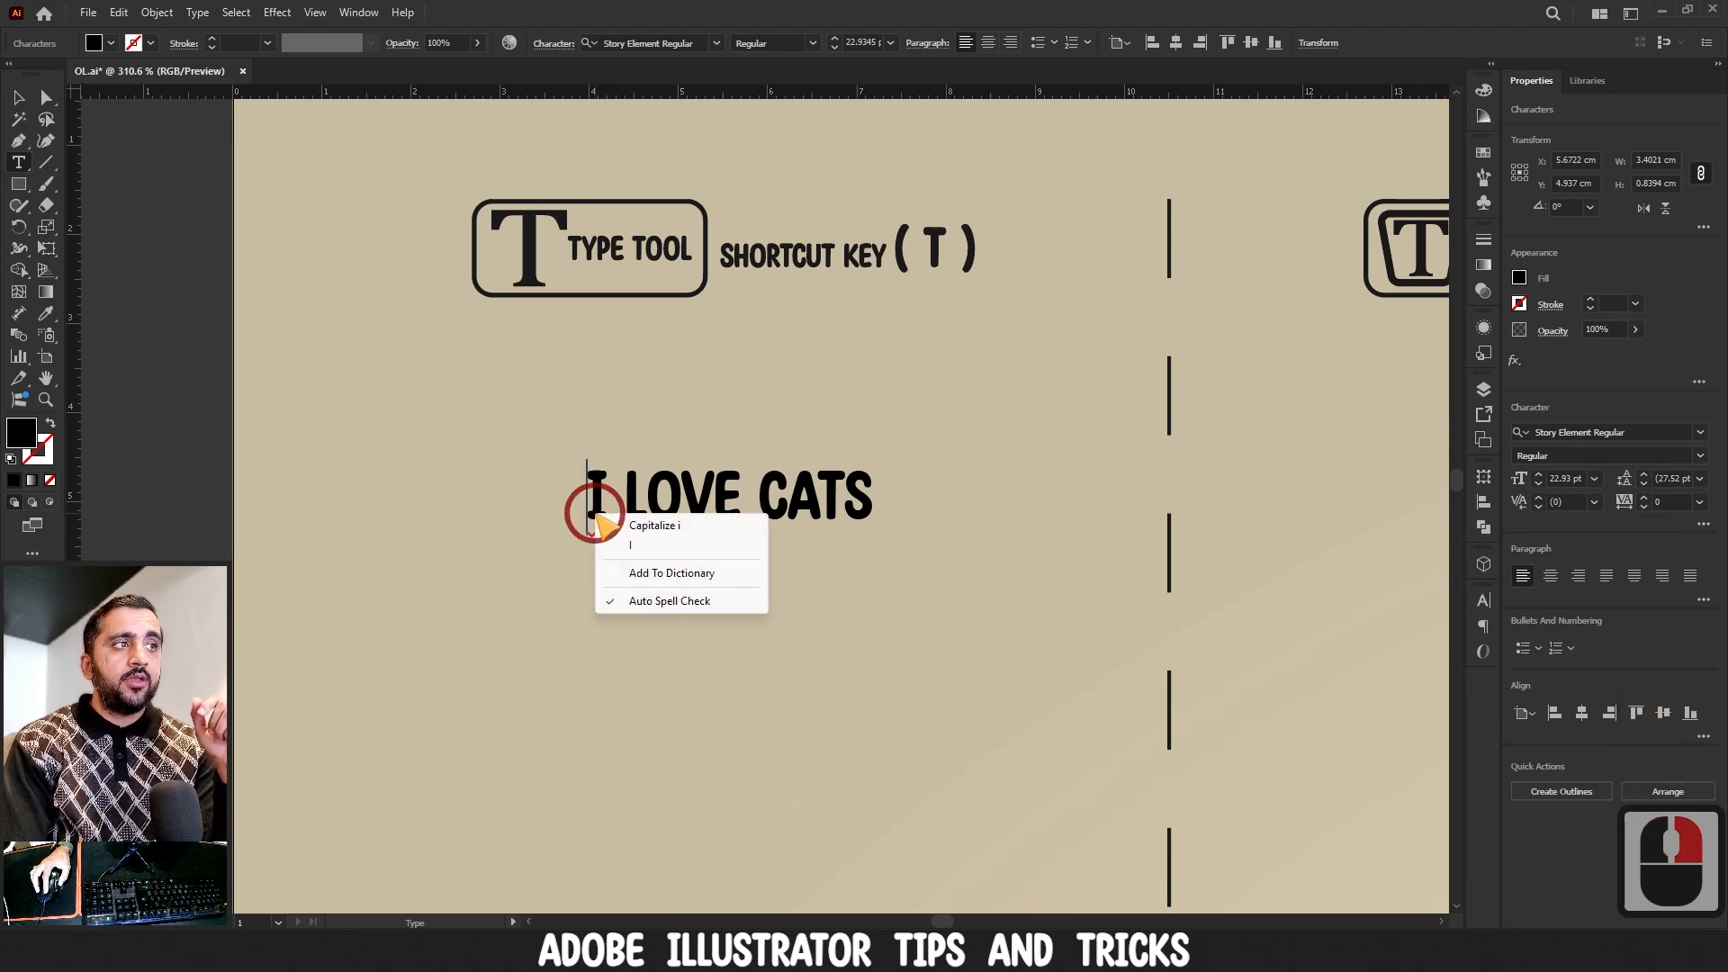
{"action": "left_click", "coordinate": [633, 546]}
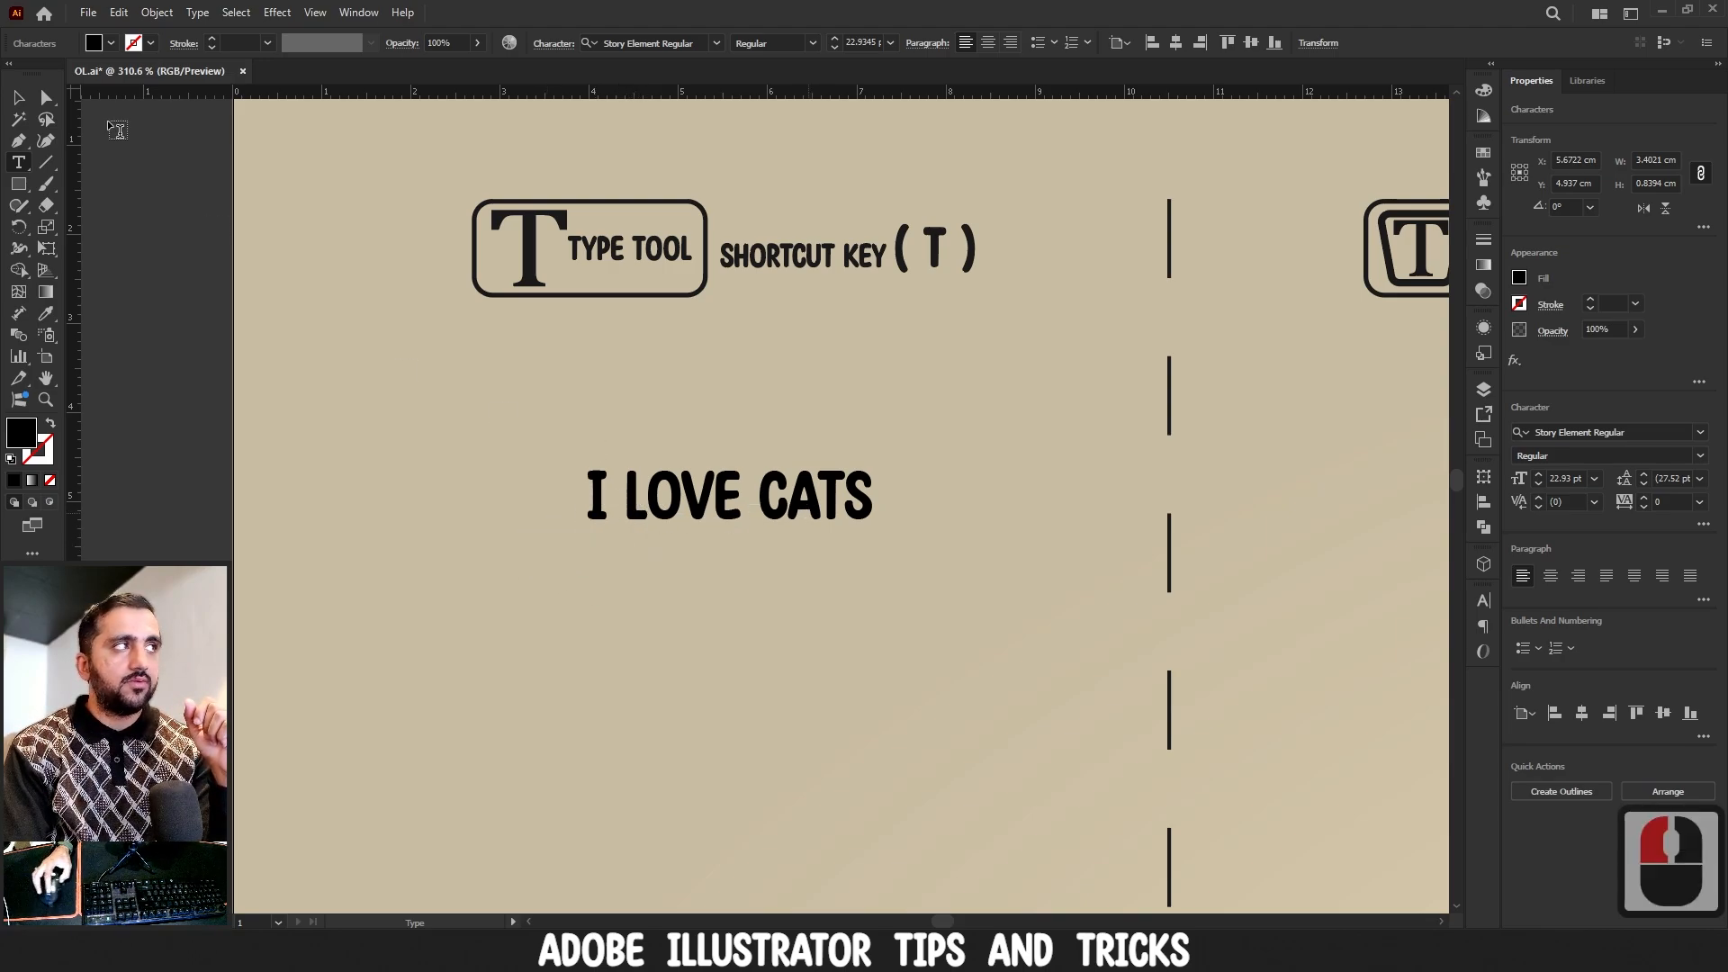
{"action": "left_click", "coordinate": [18, 97]}
{"action": "left_click", "coordinate": [705, 531]}
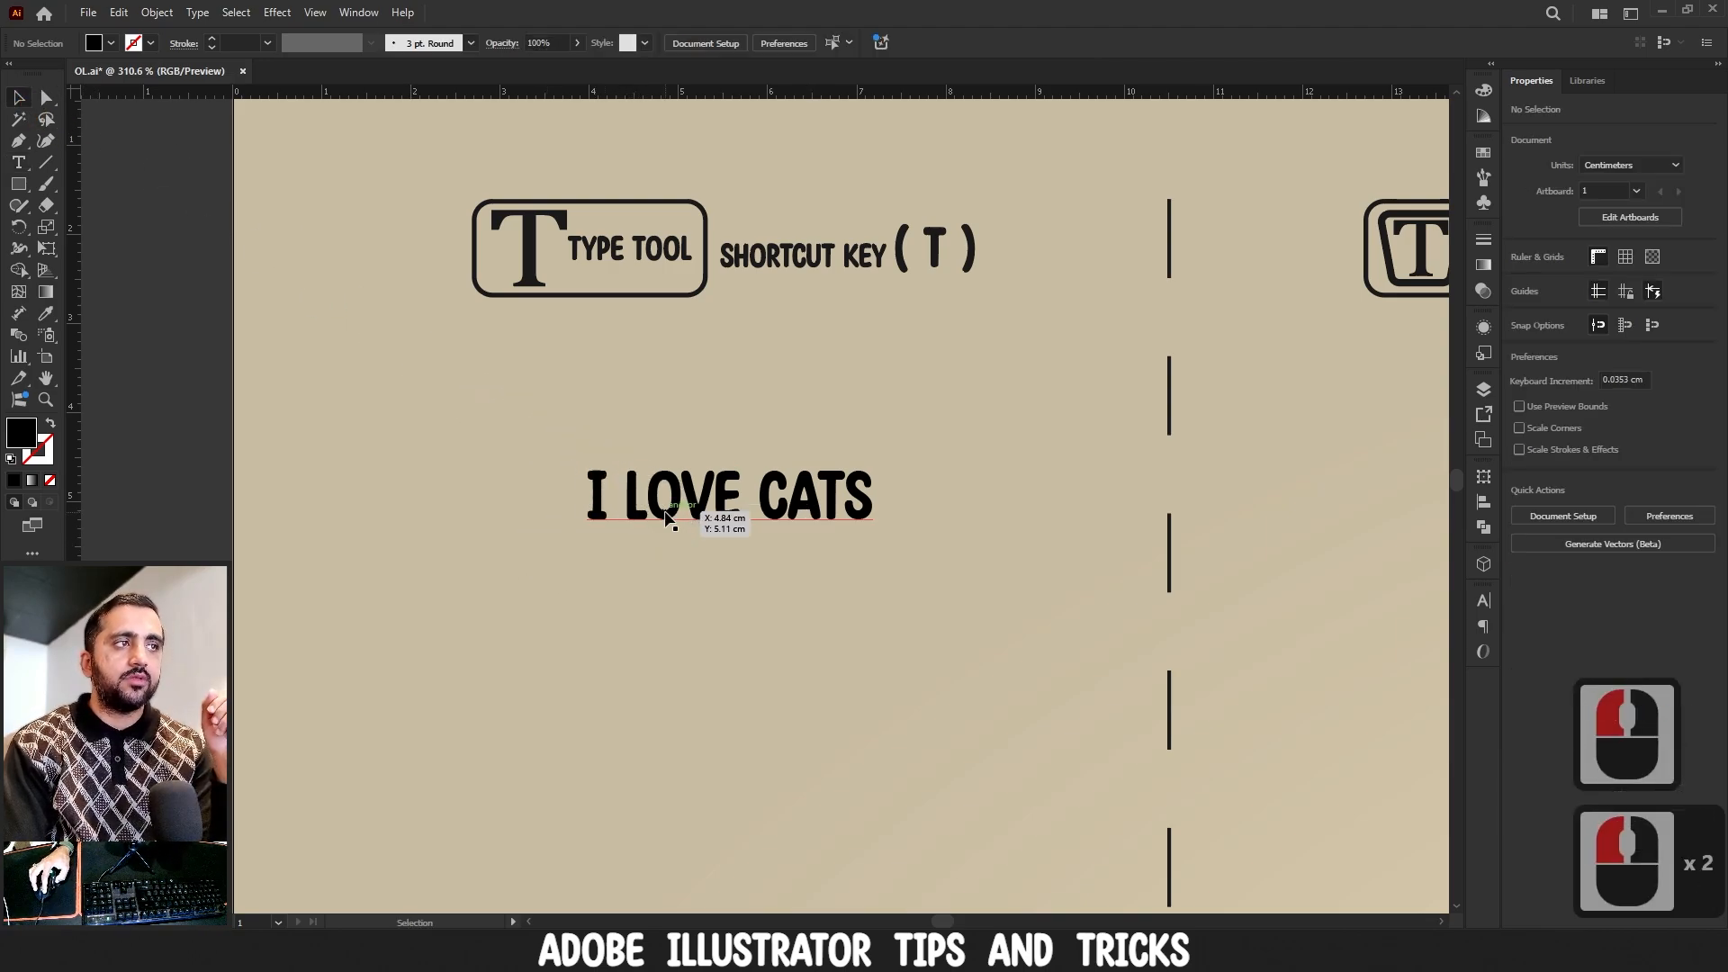
{"action": "left_click", "coordinate": [648, 513]}
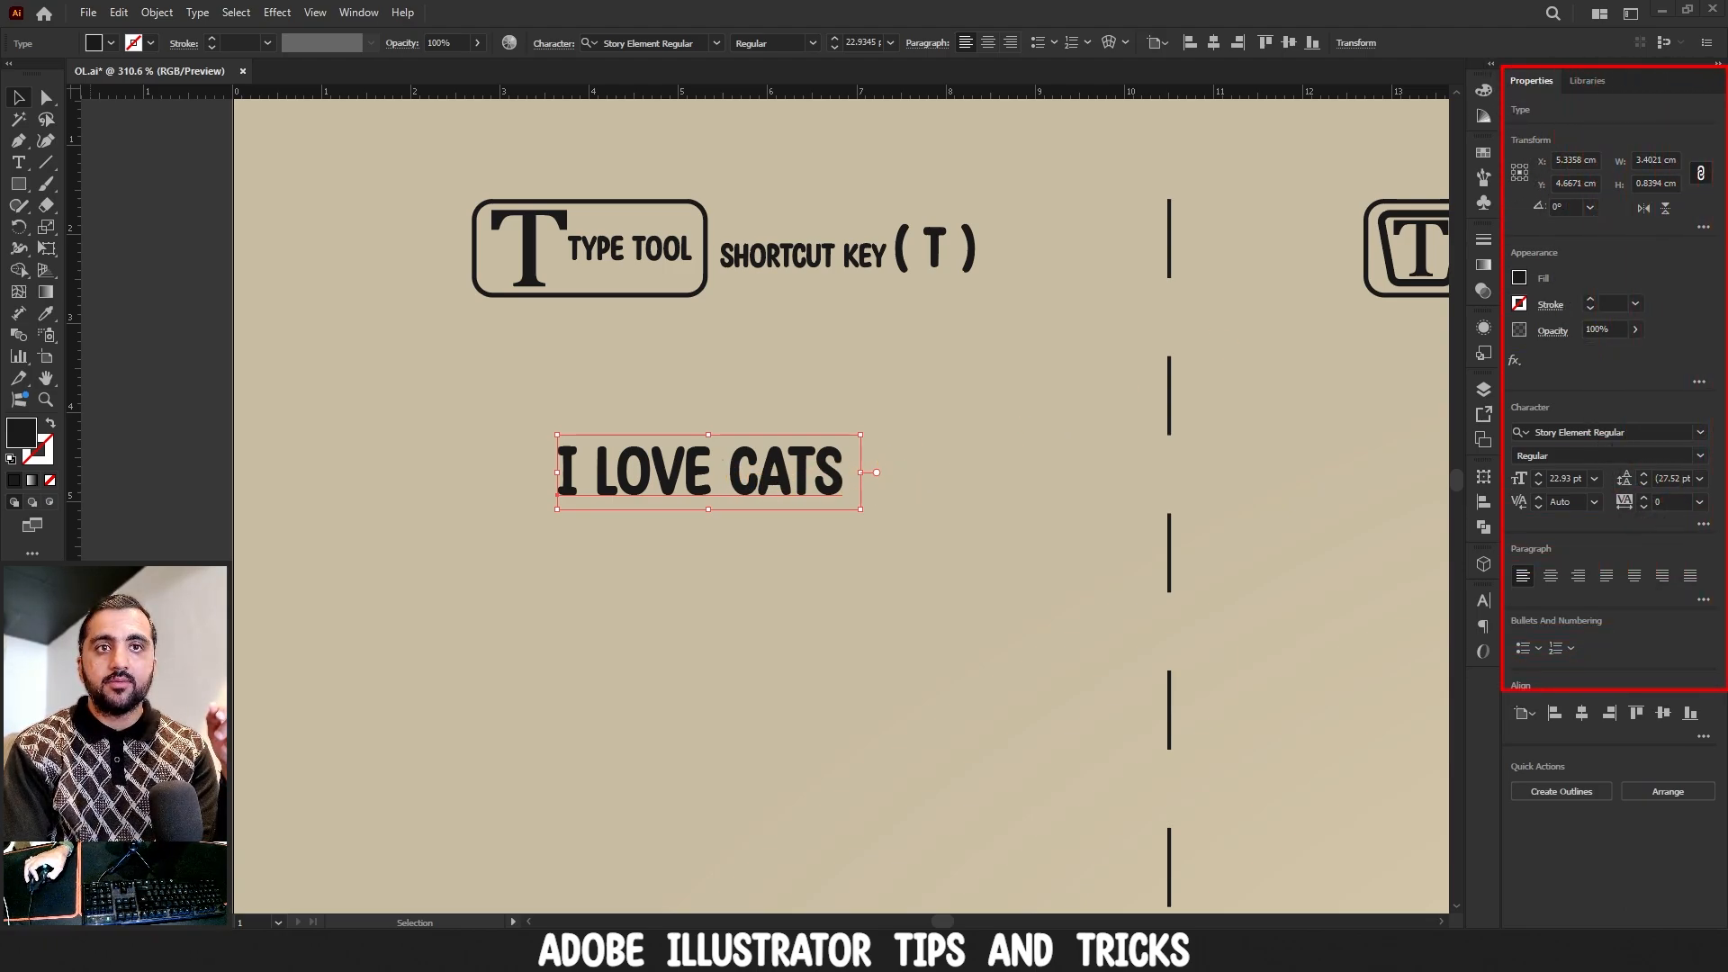
{"action": "left_click", "coordinate": [1707, 767]}
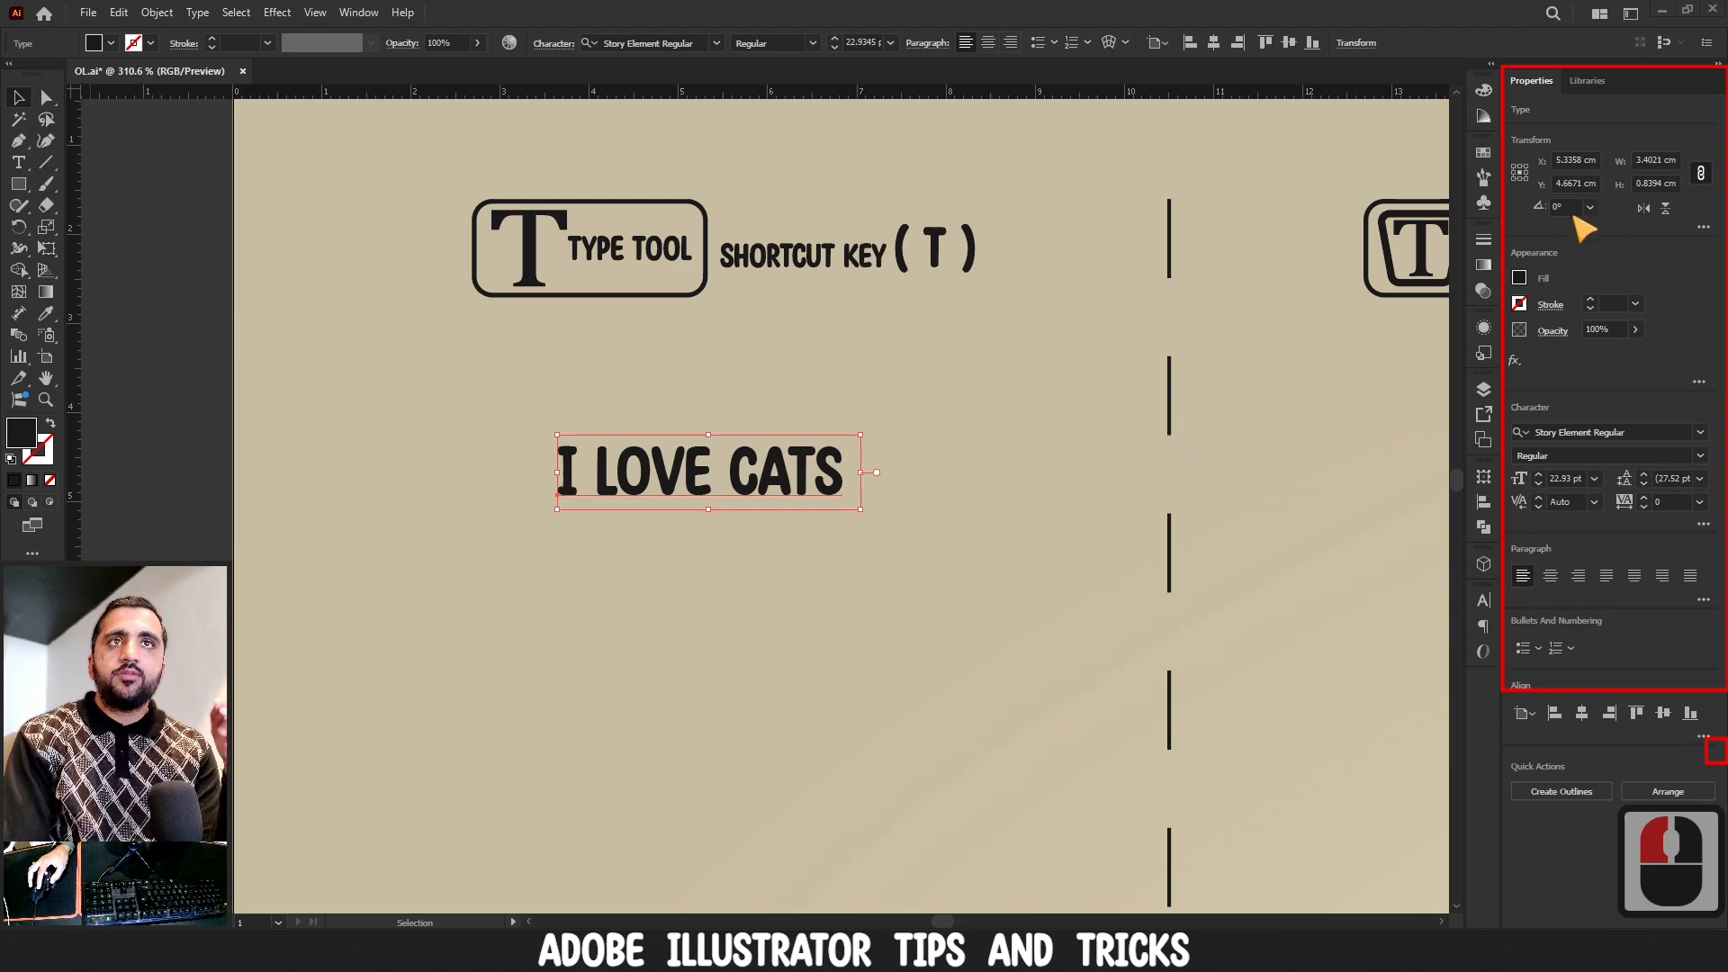
{"action": "mouse_move", "coordinate": [1507, 132]}
{"action": "left_mouse_down"}
{"action": "mouse_move", "coordinate": [1580, 203]}
{"action": "mouse_move", "coordinate": [1694, 237]}
{"action": "left_mouse_up"}
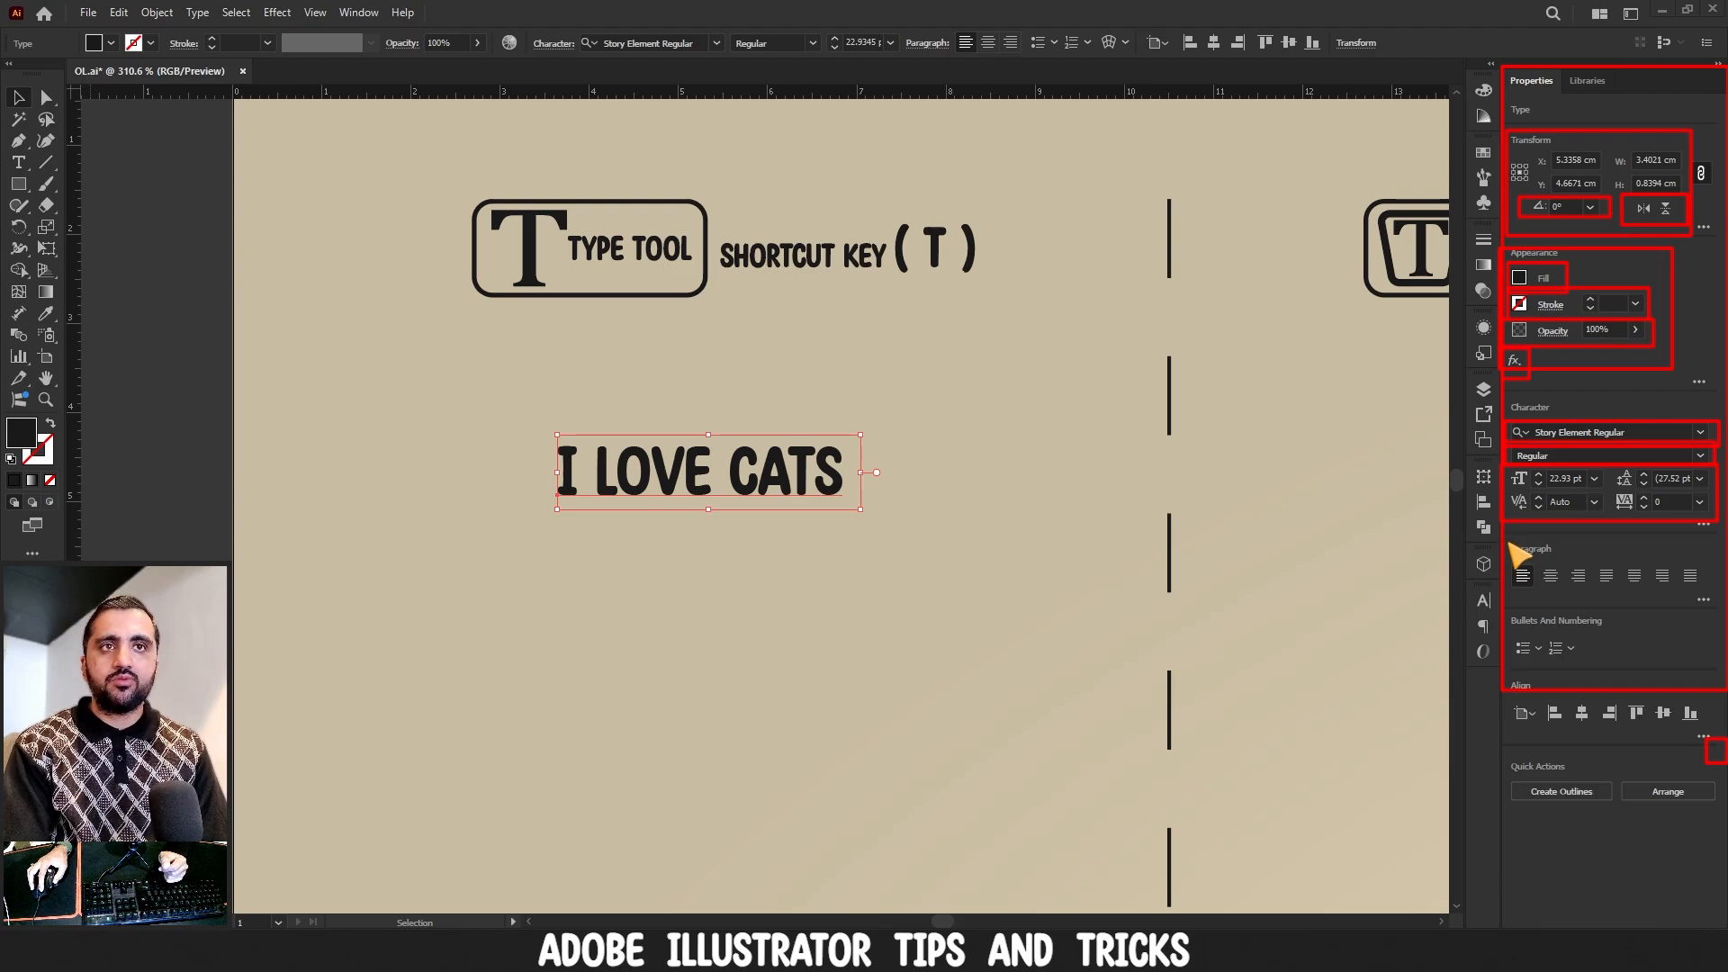
{"action": "left_click_drag", "start_coordinate": [1503, 538], "coordinate": [1716, 608]}
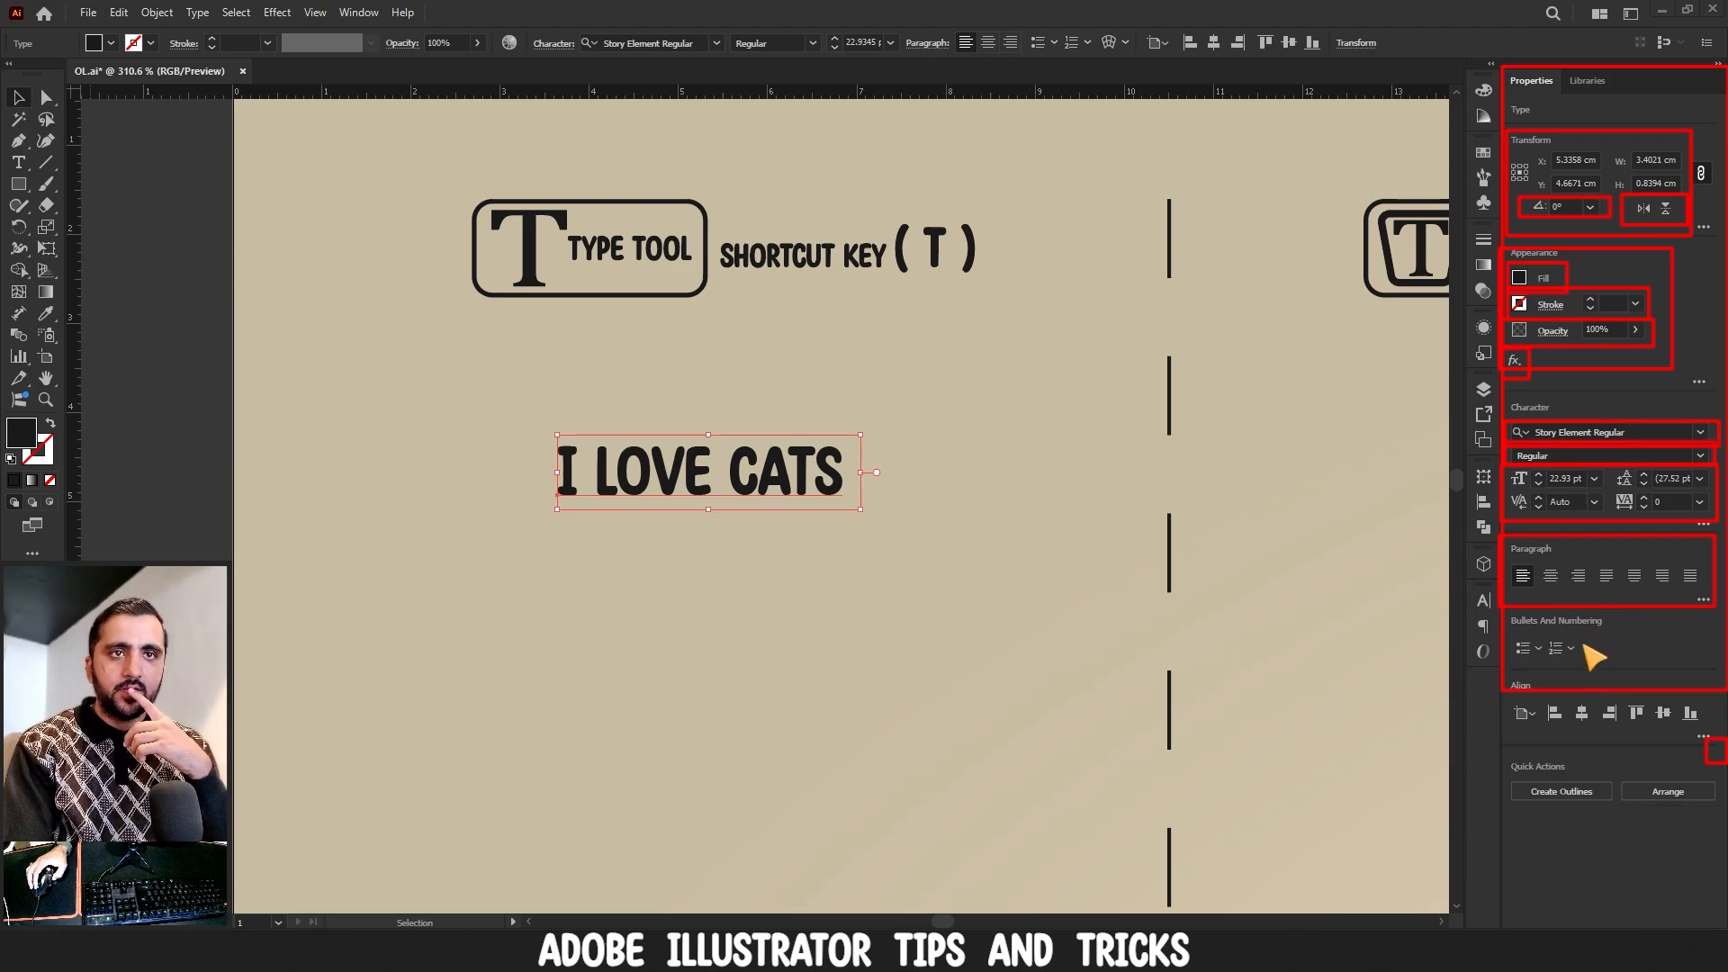
{"action": "left_click_drag", "start_coordinate": [1601, 666], "coordinate": [1505, 634]}
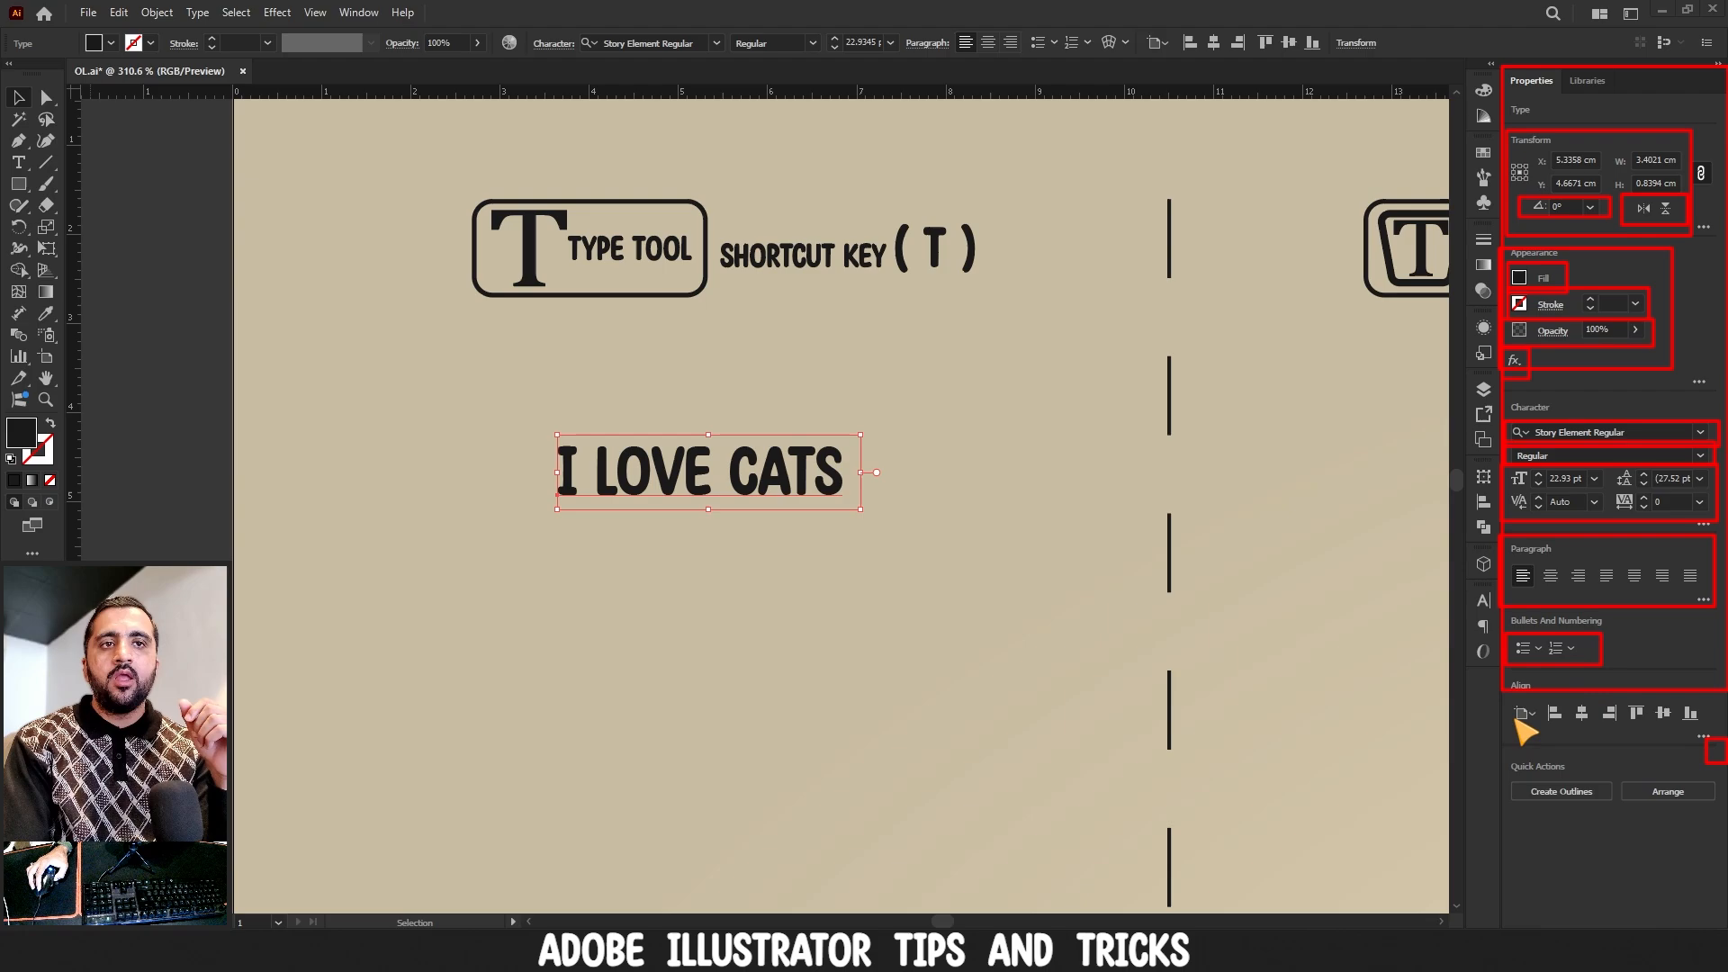
{"action": "left_click_drag", "start_coordinate": [1504, 674], "coordinate": [1712, 756]}
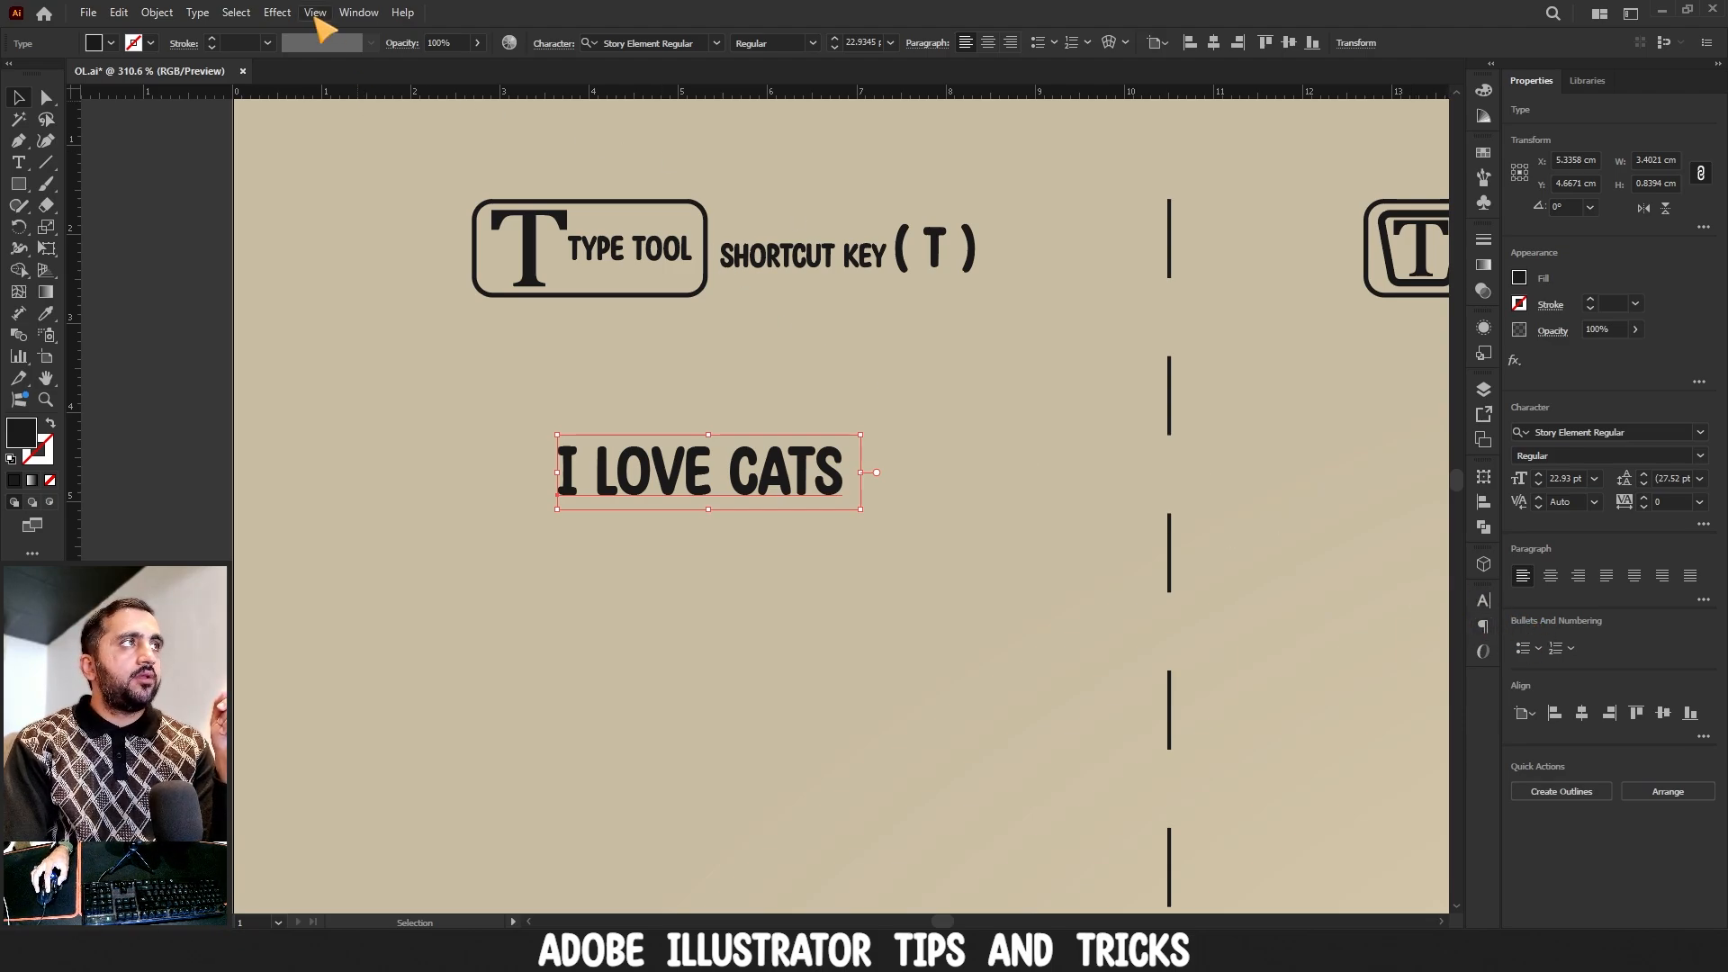
- Show the full Character settings for the selected text
{"action": "left_click", "coordinate": [360, 14]}
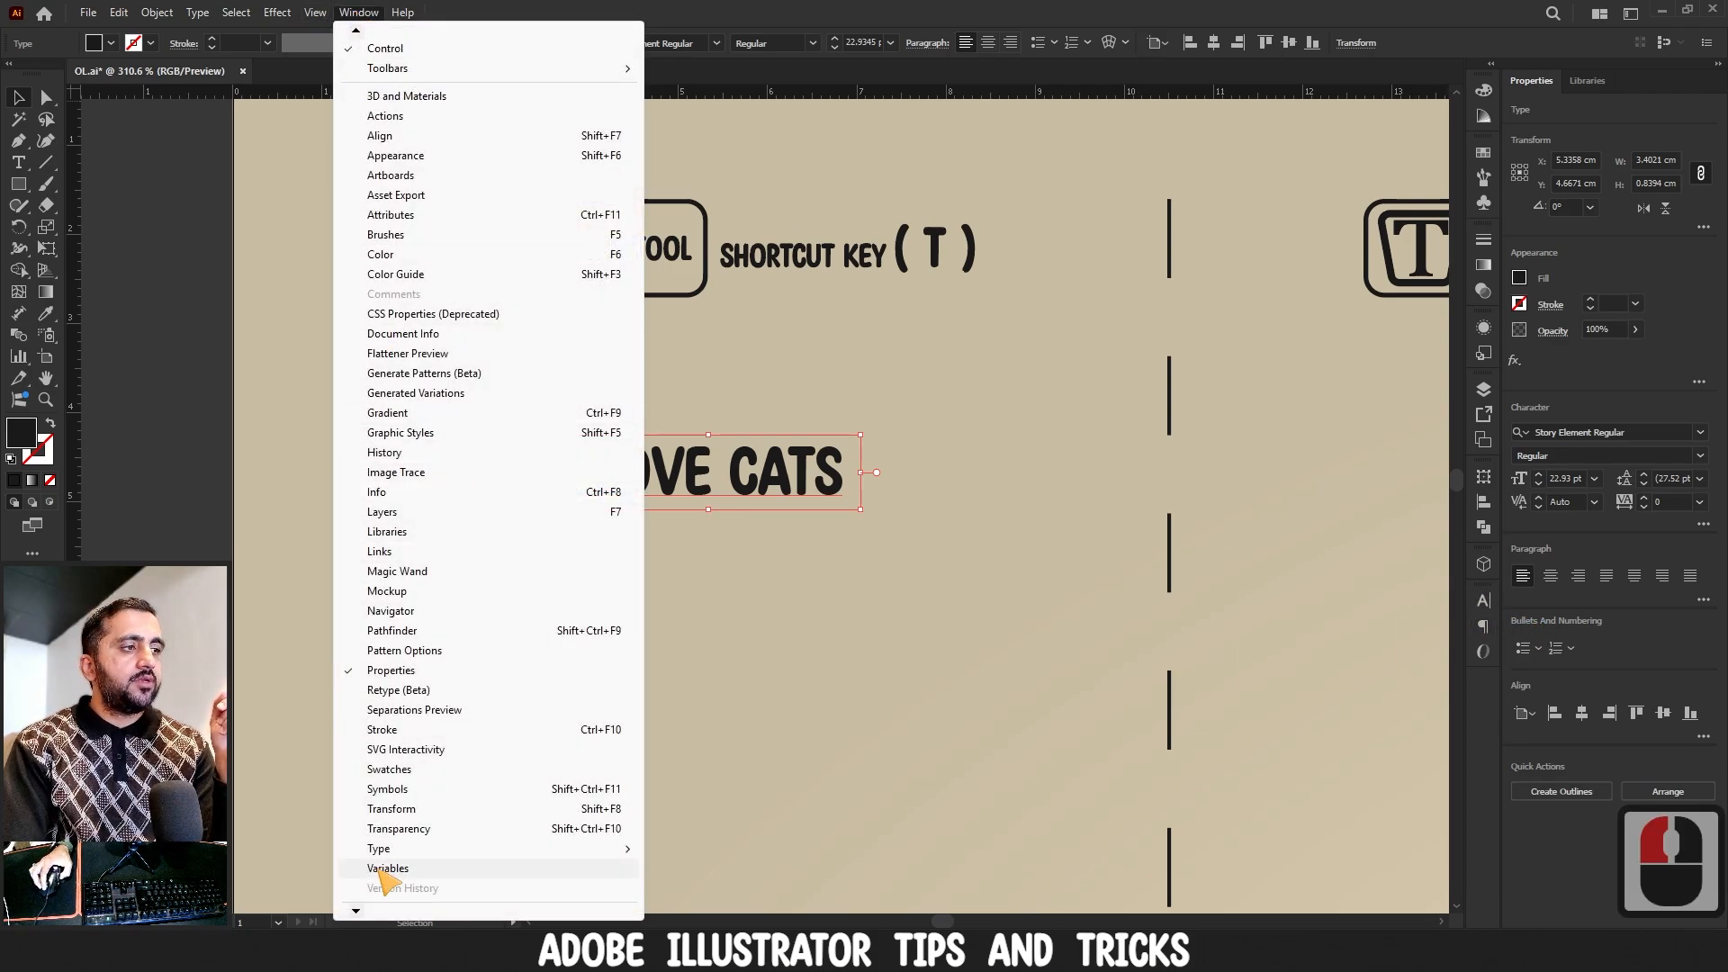
{"action": "left_click", "coordinate": [355, 913]}
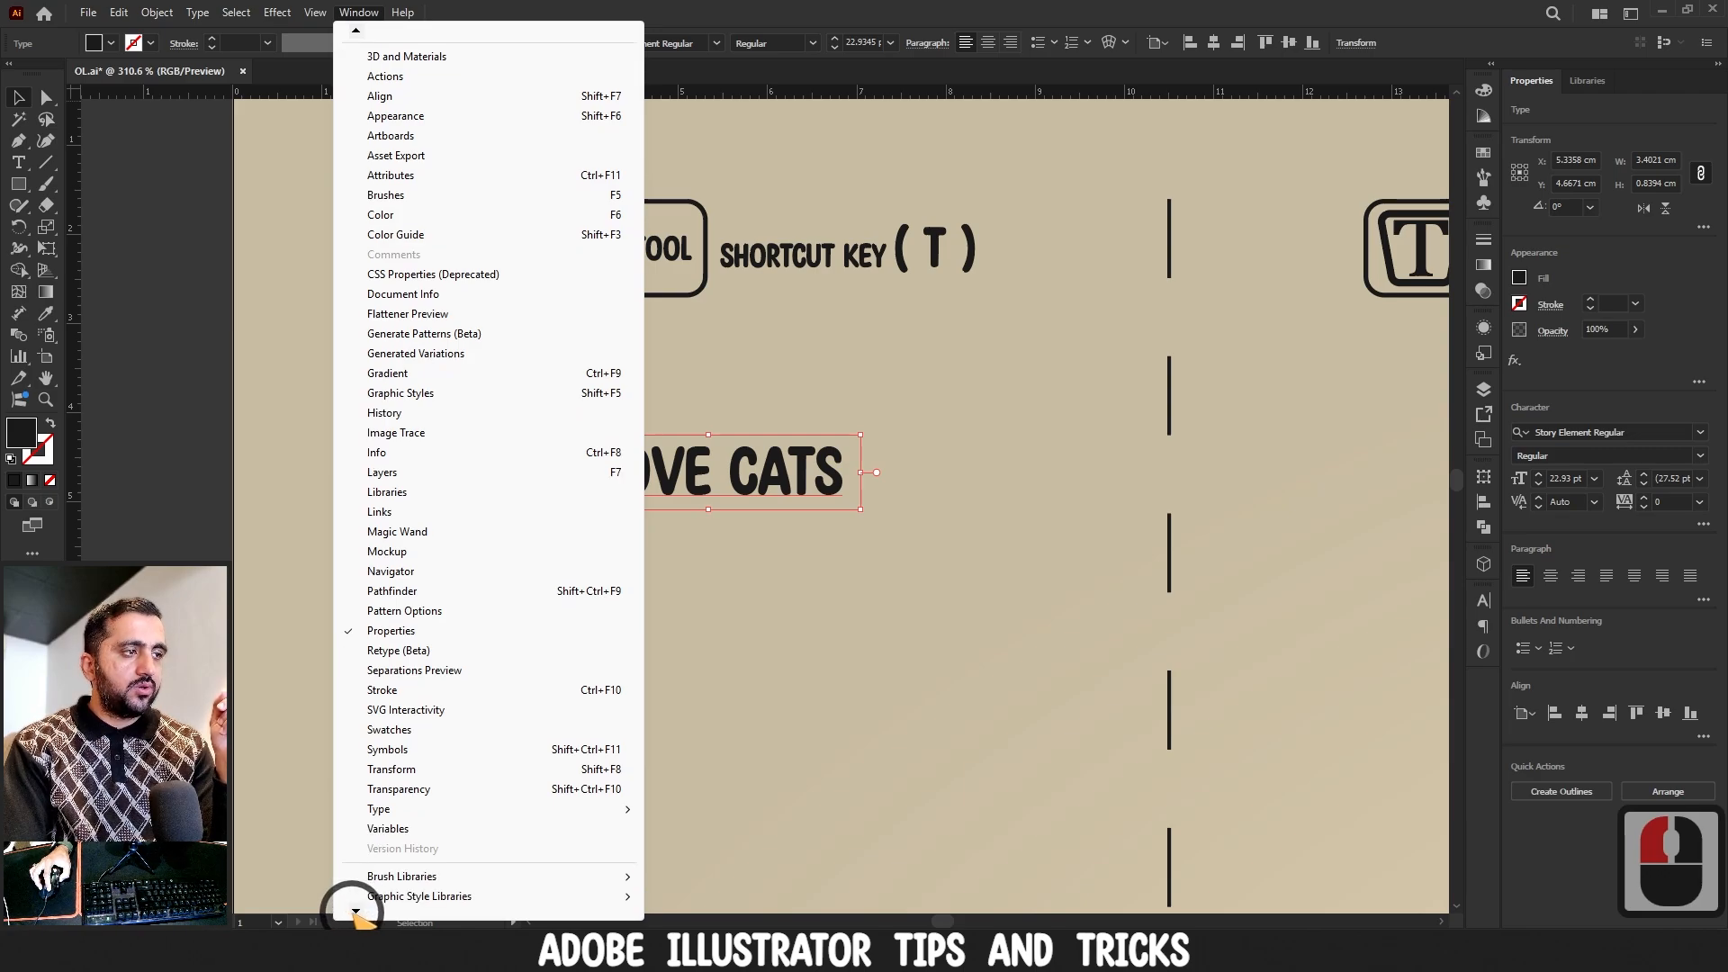
{"action": "mouse_move", "coordinate": [513, 723]}
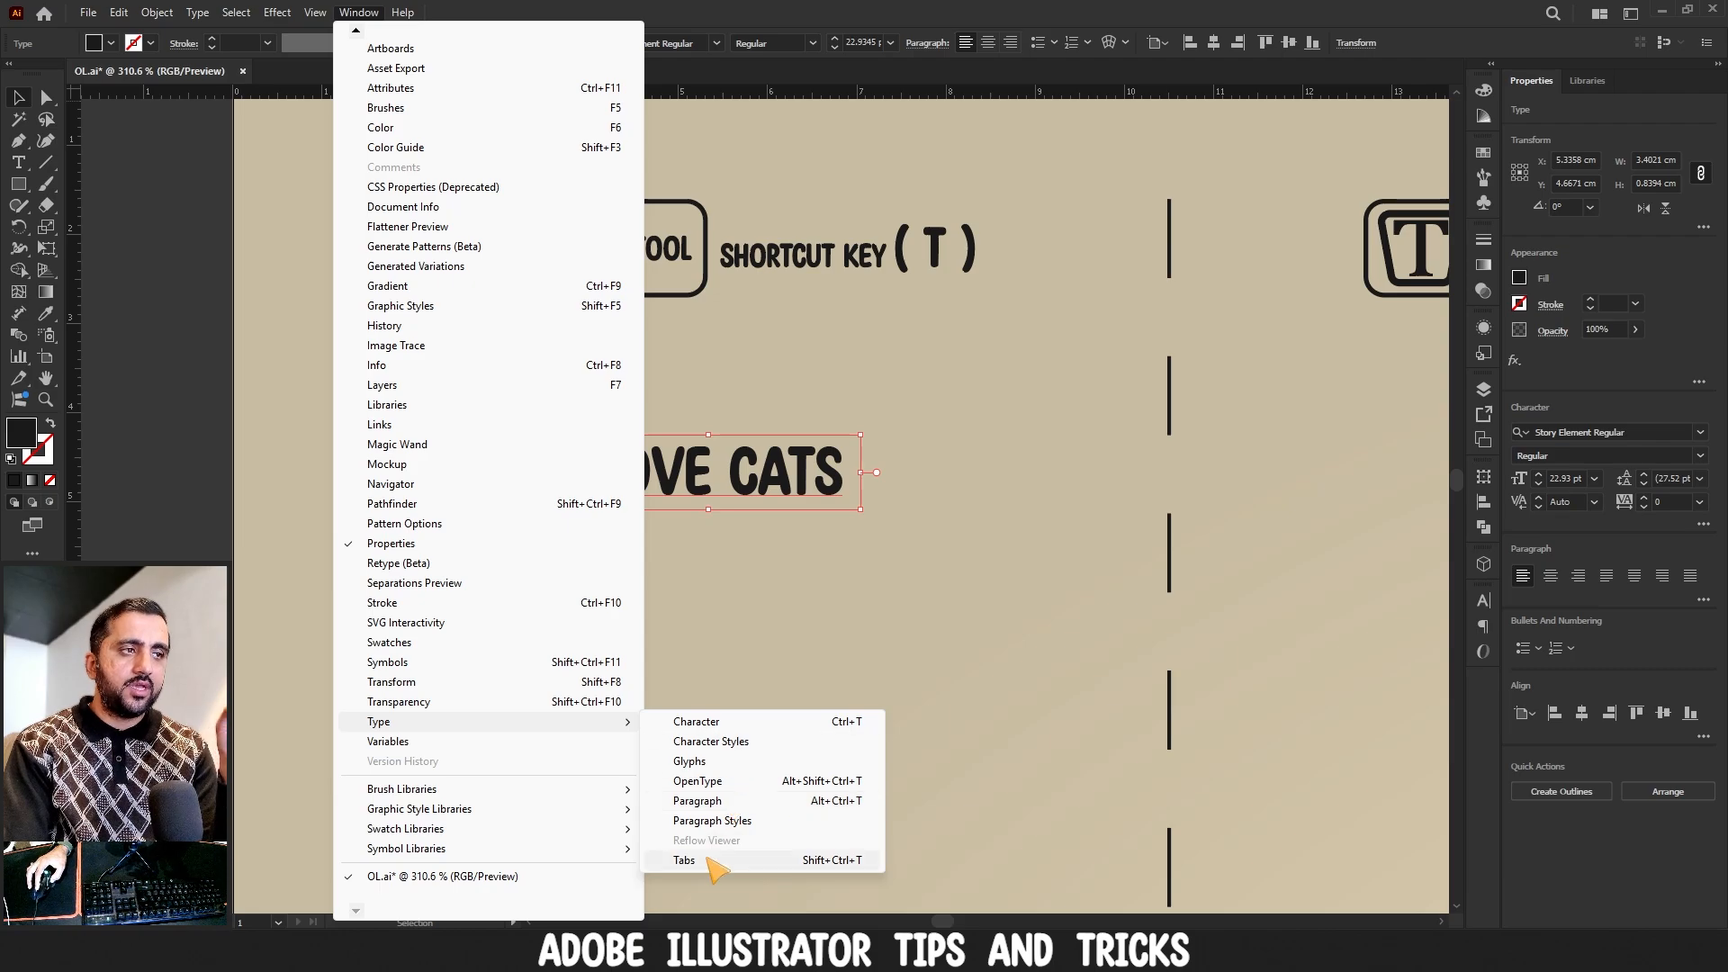
{"action": "left_click", "coordinate": [729, 723]}
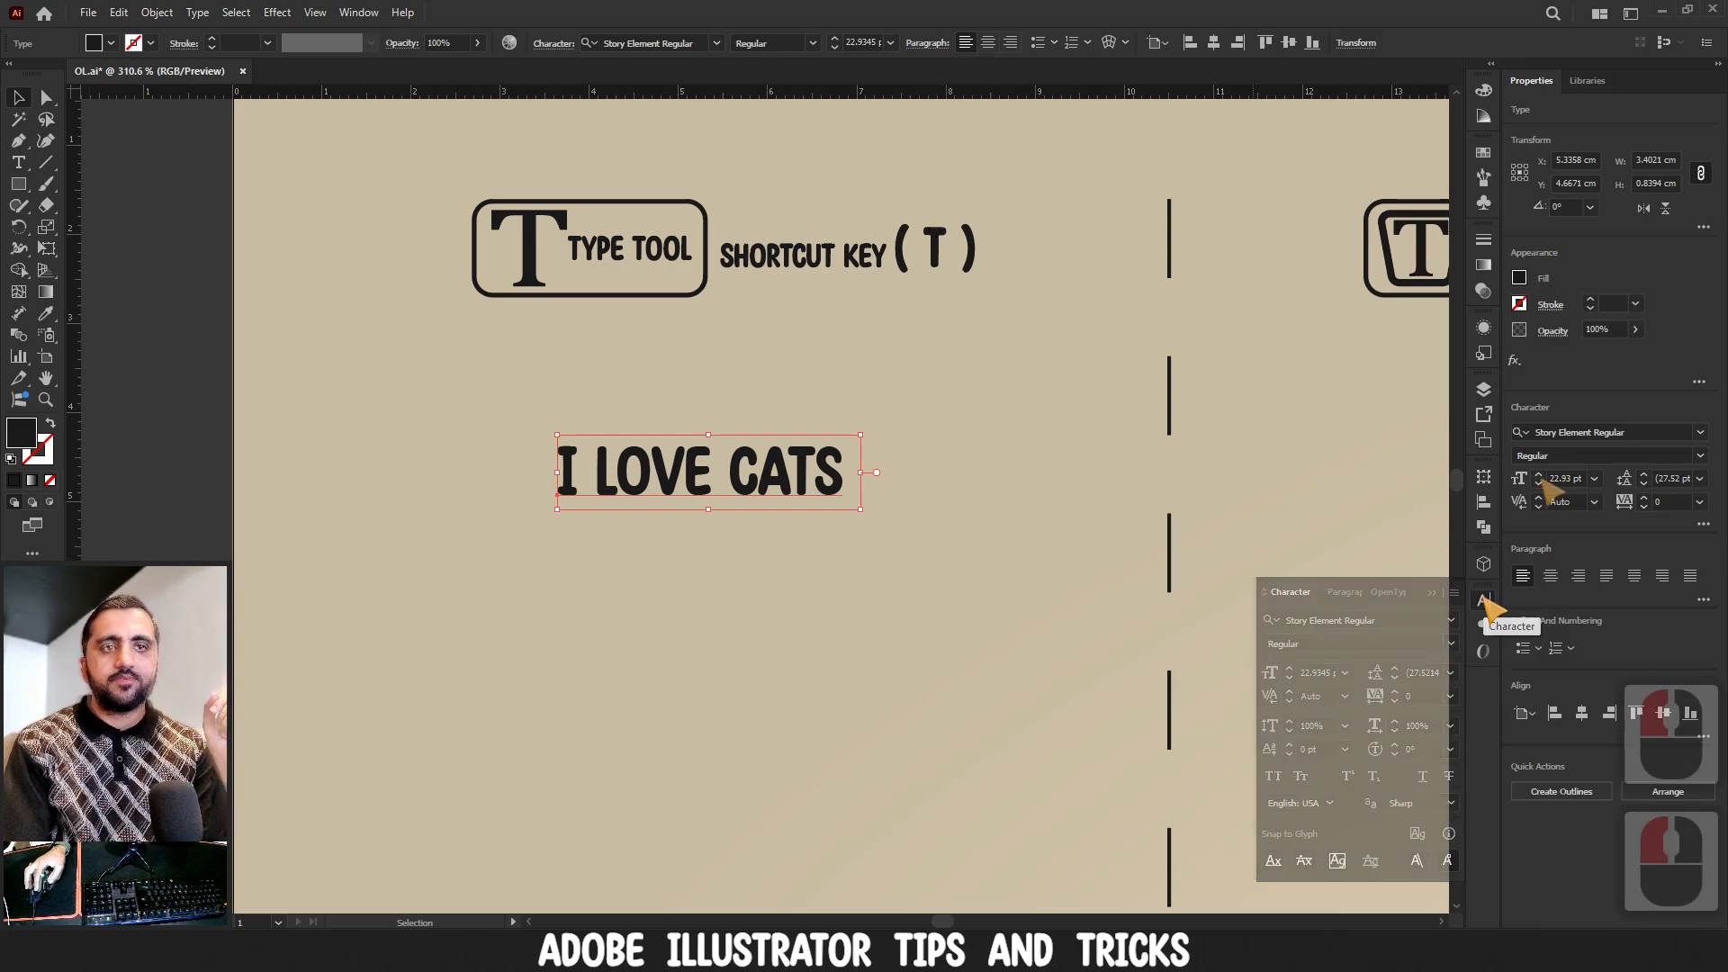
- Set the "I love cats" text to 22 pt with 17 pt leading and 66 tracking
{"action": "left_click", "coordinate": [1538, 475]}
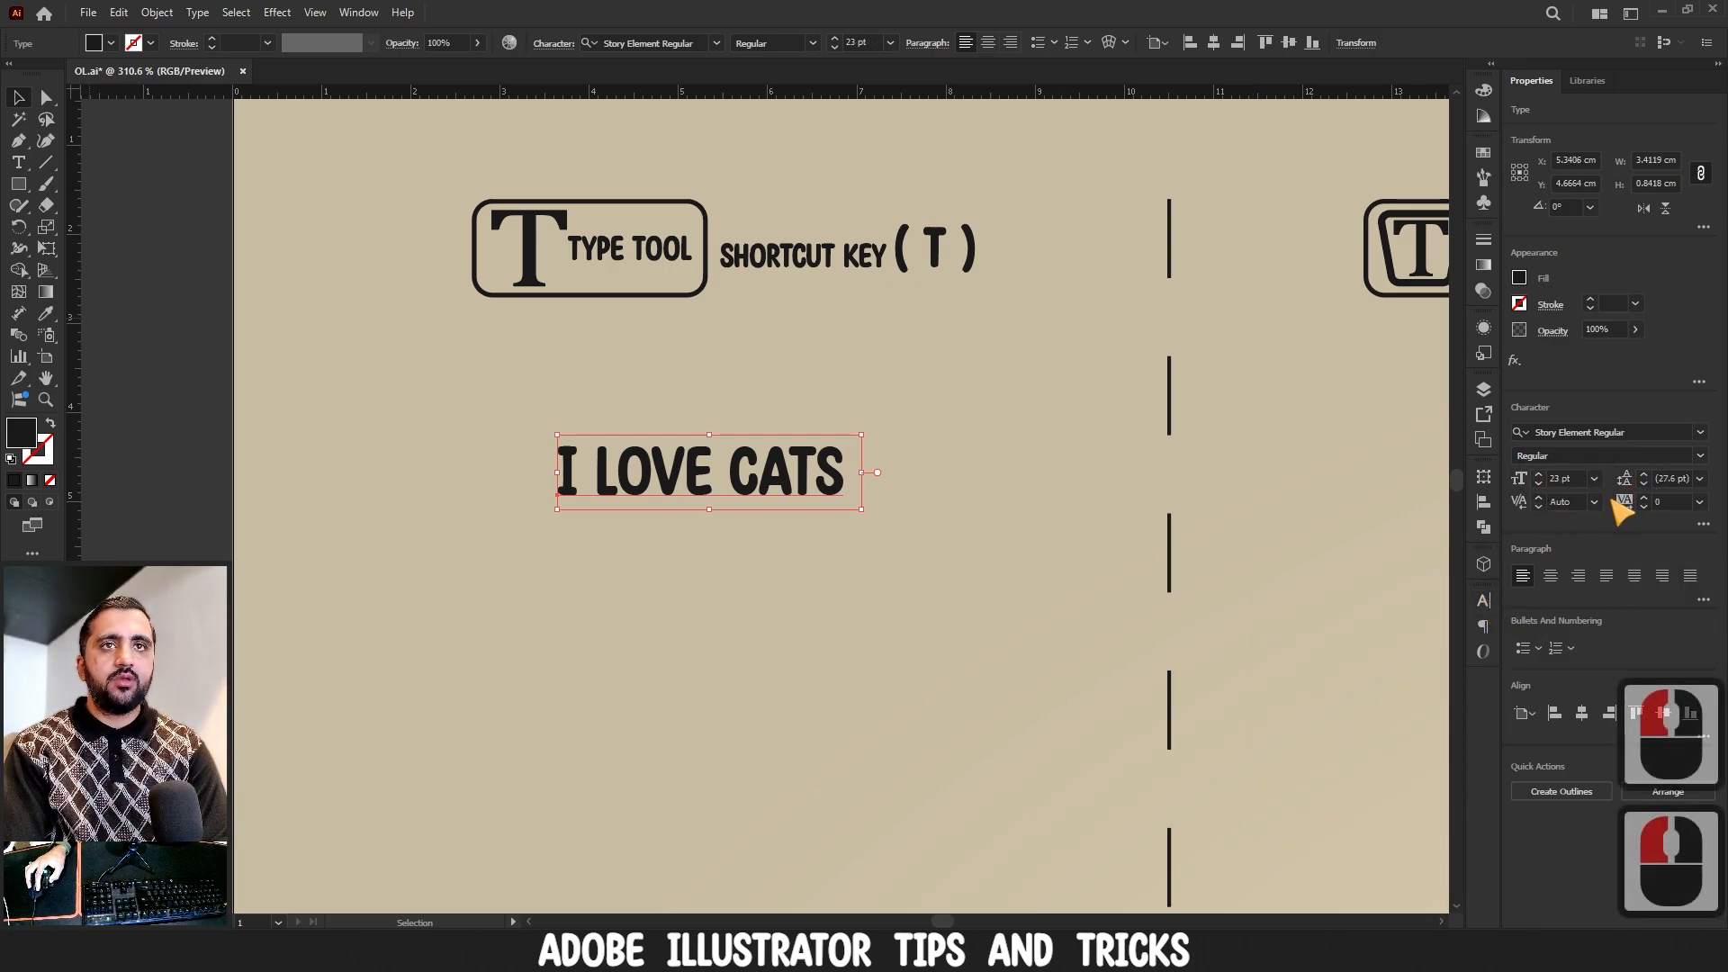
{"action": "left_click_drag", "start_coordinate": [1623, 502], "coordinate": [1650, 495]}
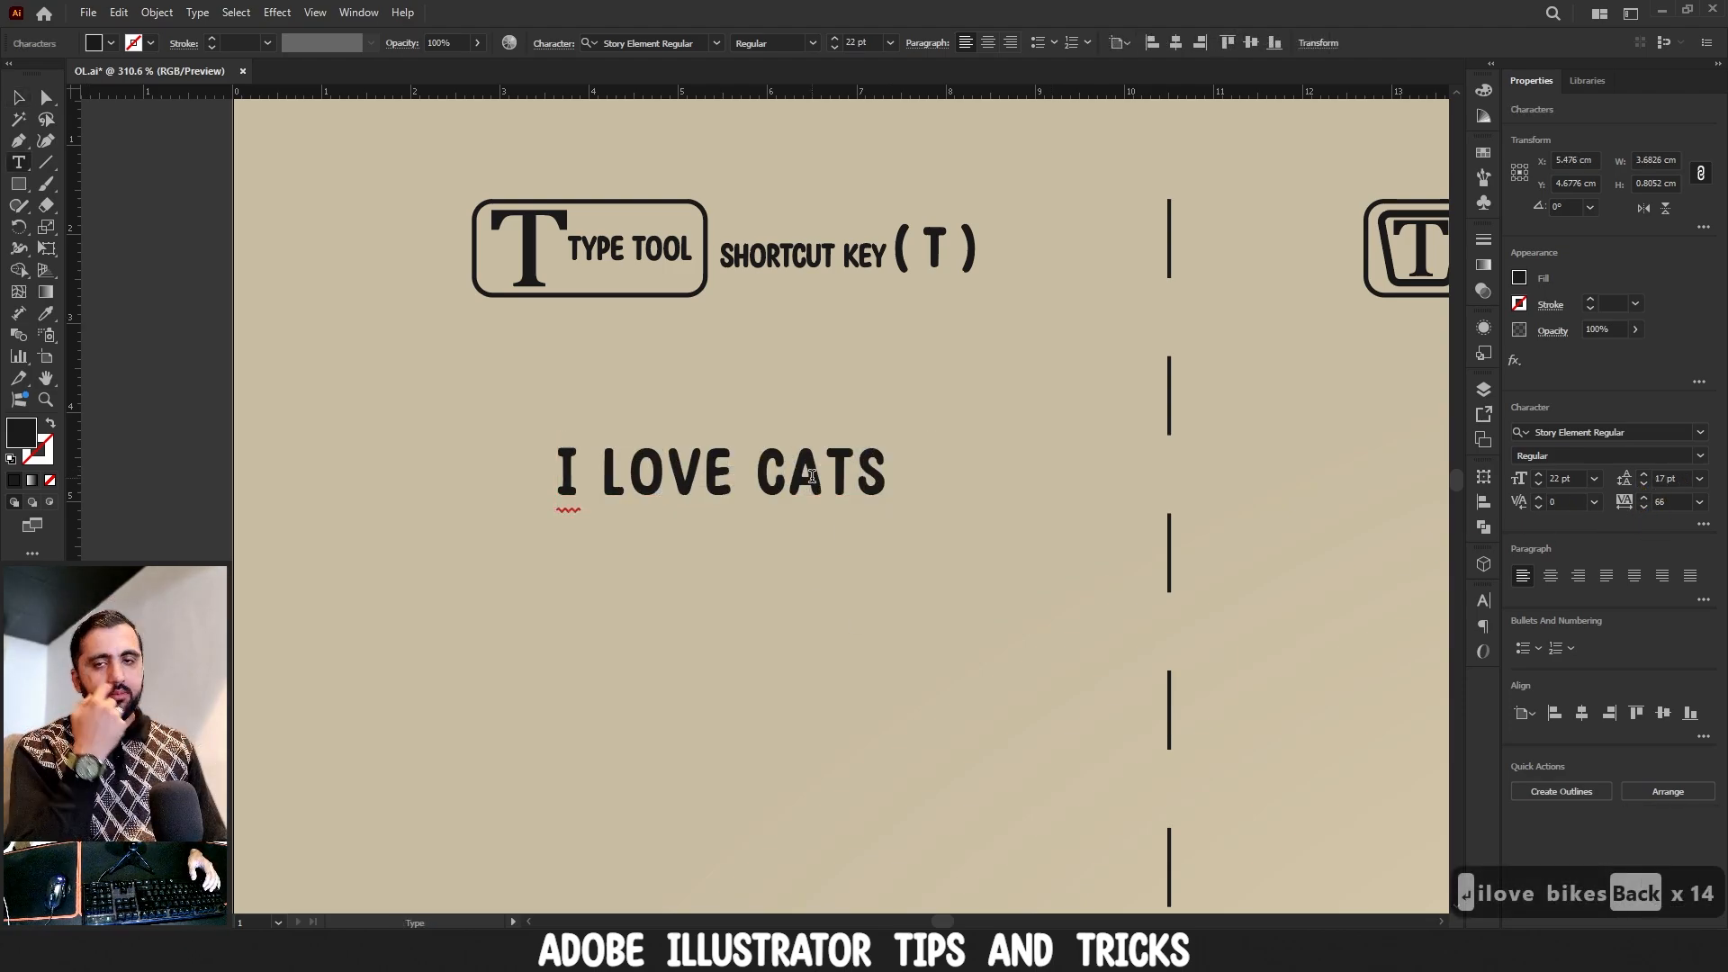
- Add a second line reading "I love bikes" to the text and finish editing
{"action": "key", "text": "Return"}
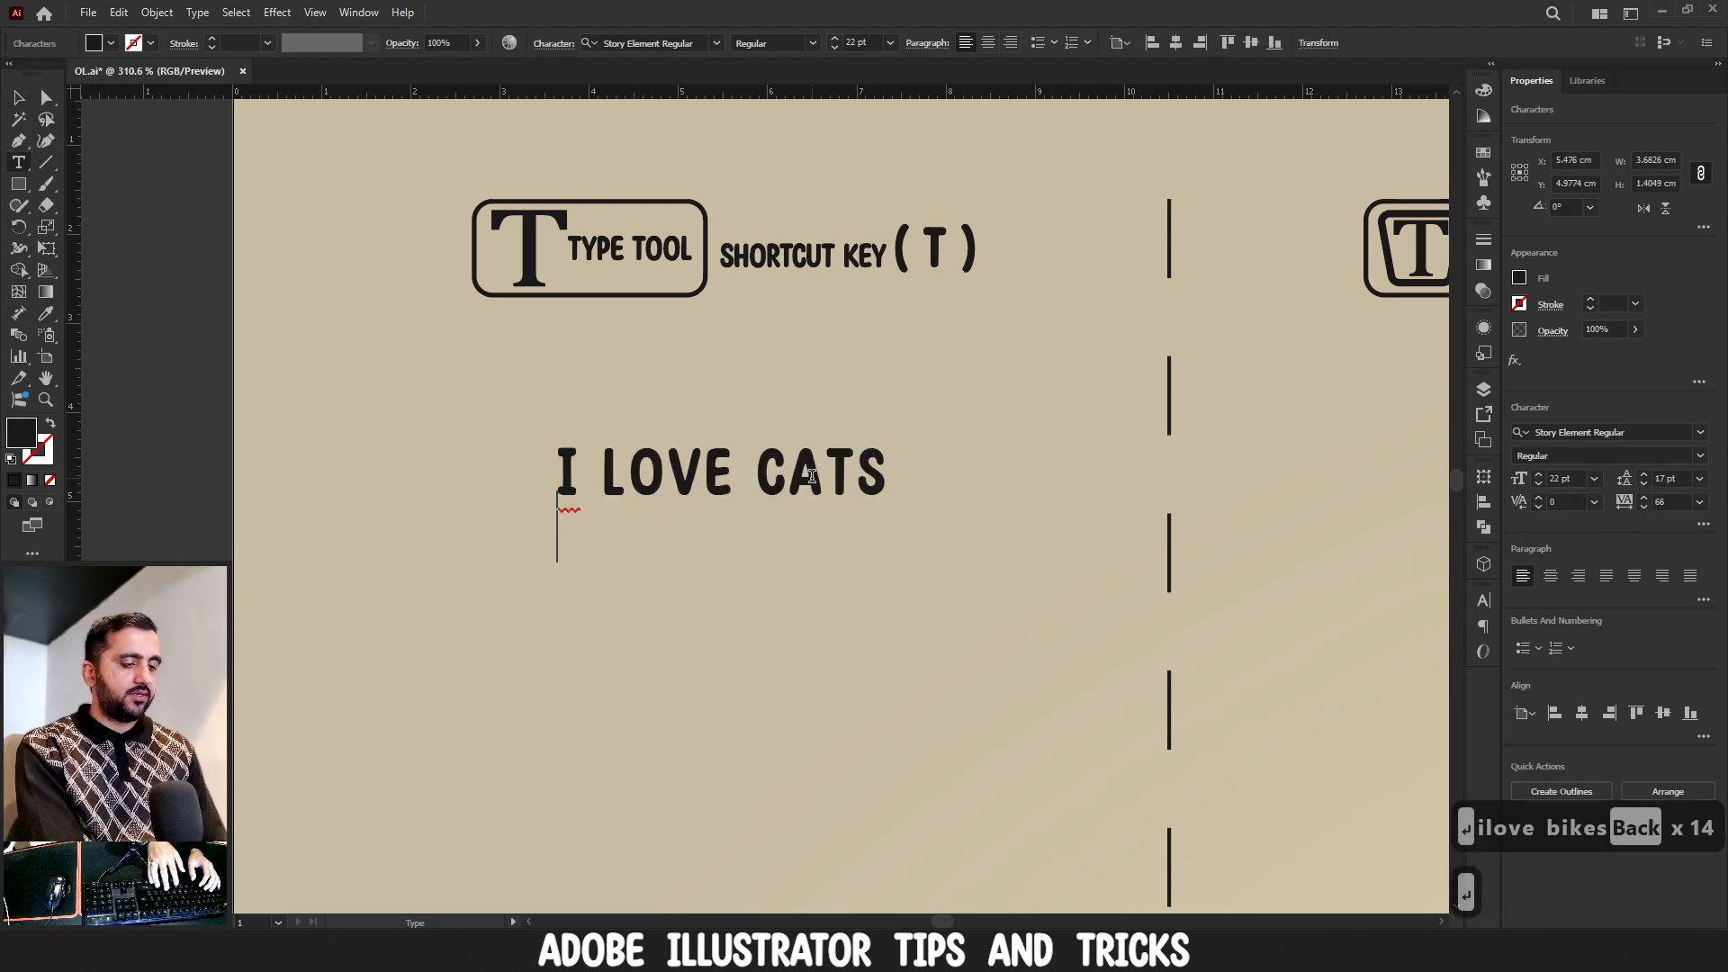
{"action": "type", "text": "il"}
{"action": "key", "text": "BackSpace"}
{"action": "type", "text": "love"}
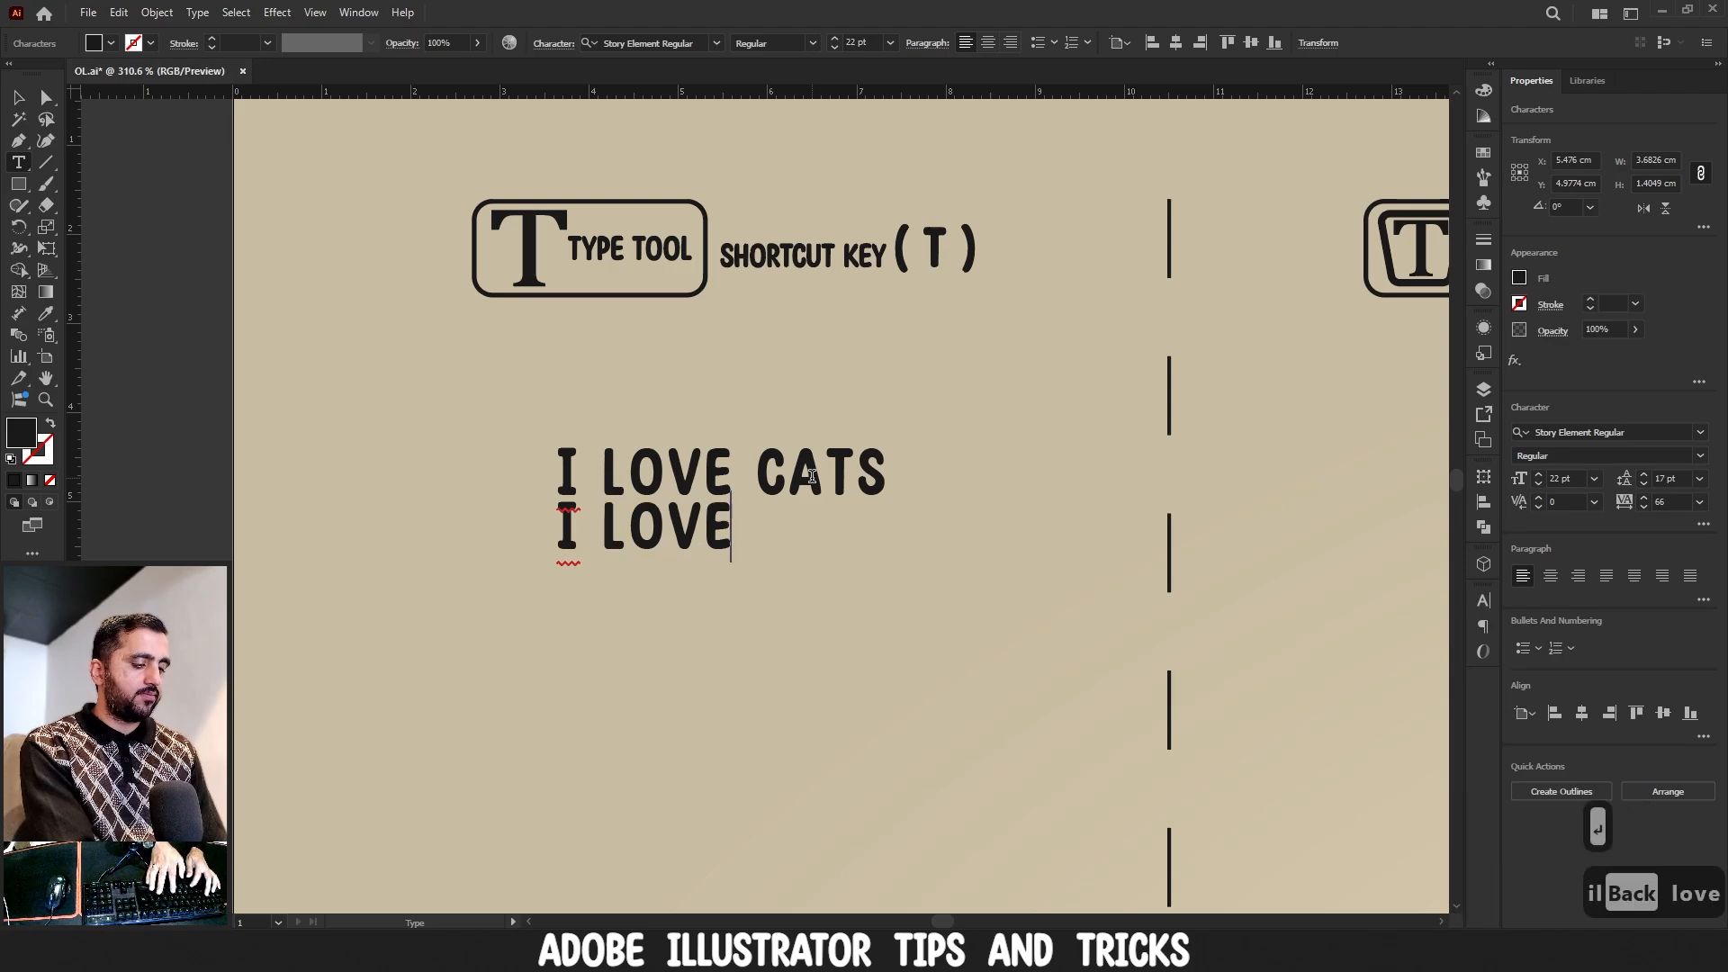
{"action": "type", "text": " bikes"}
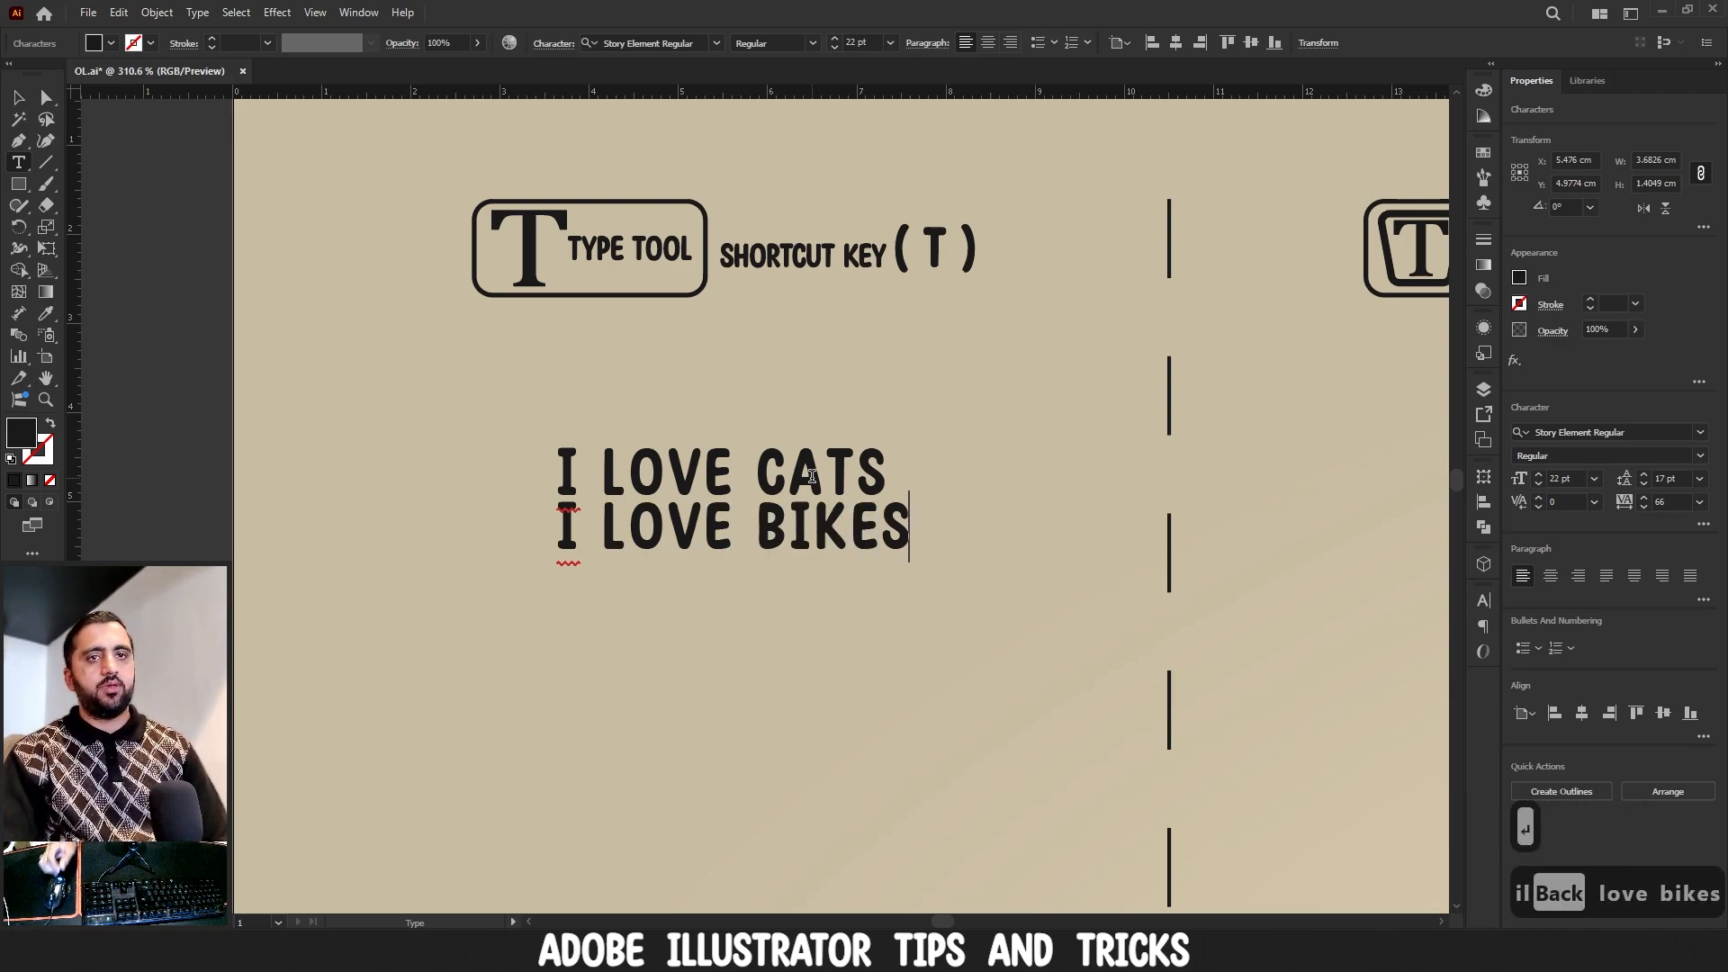
{"action": "left_click", "coordinate": [18, 97]}
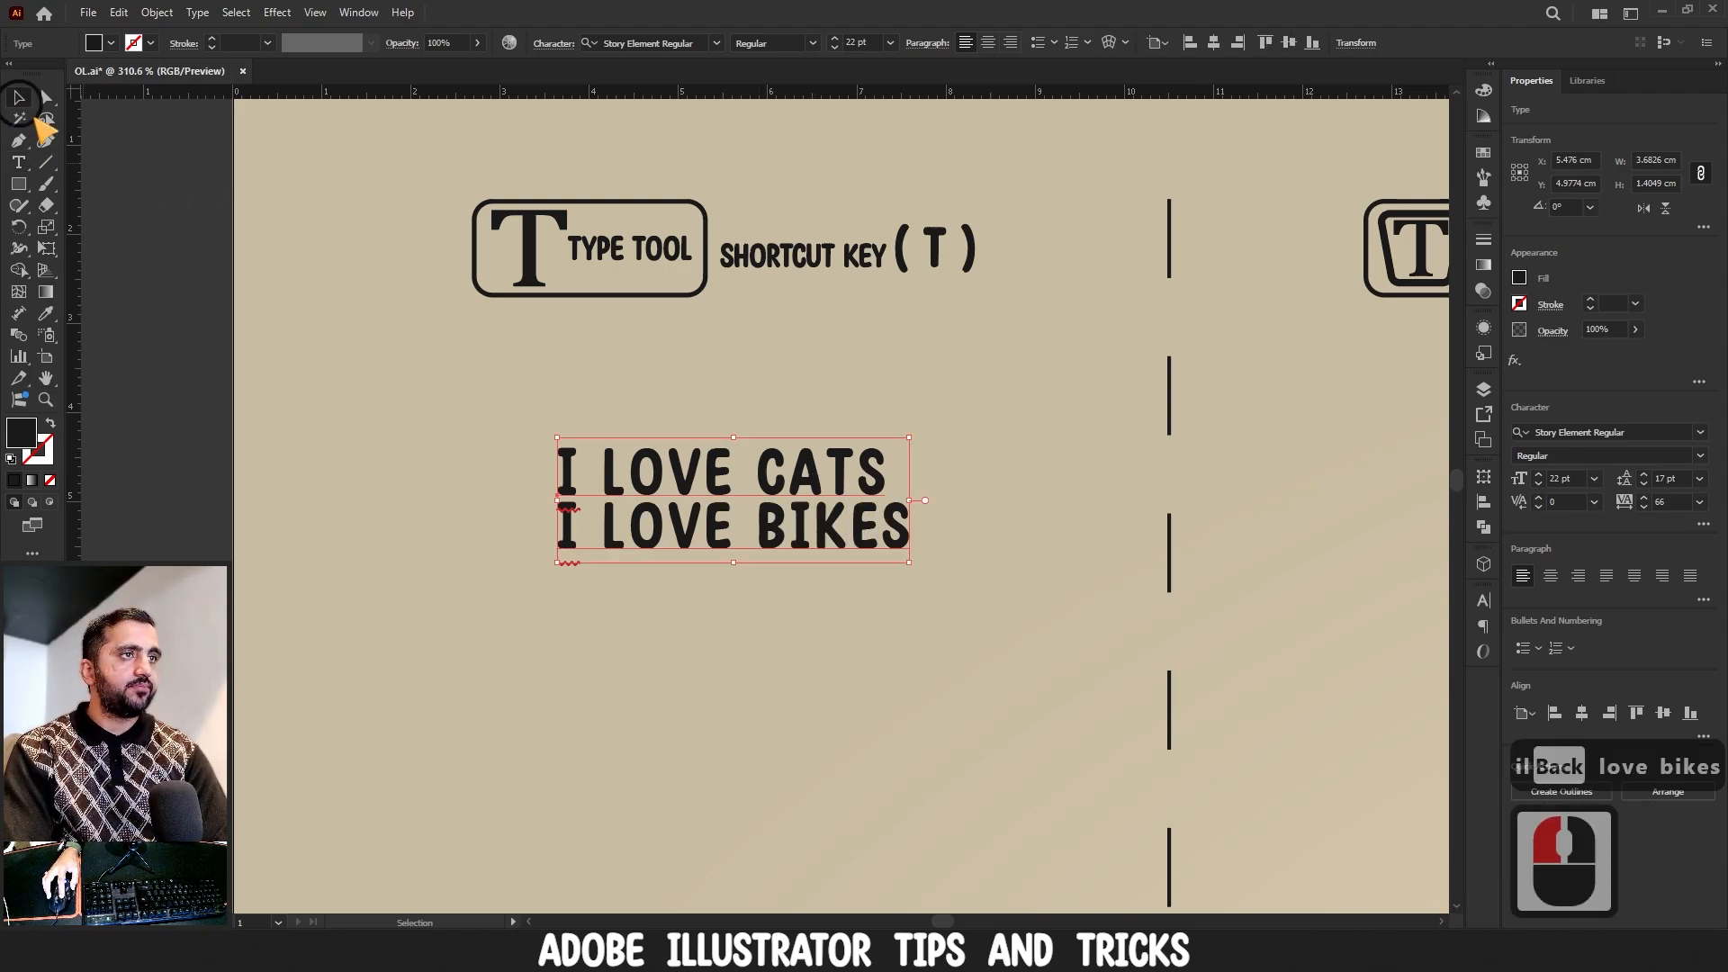
- Correct the flagged "i" at the start of both lines with the suggested capital "I" and reselect the text object
{"action": "left_click", "coordinate": [18, 162]}
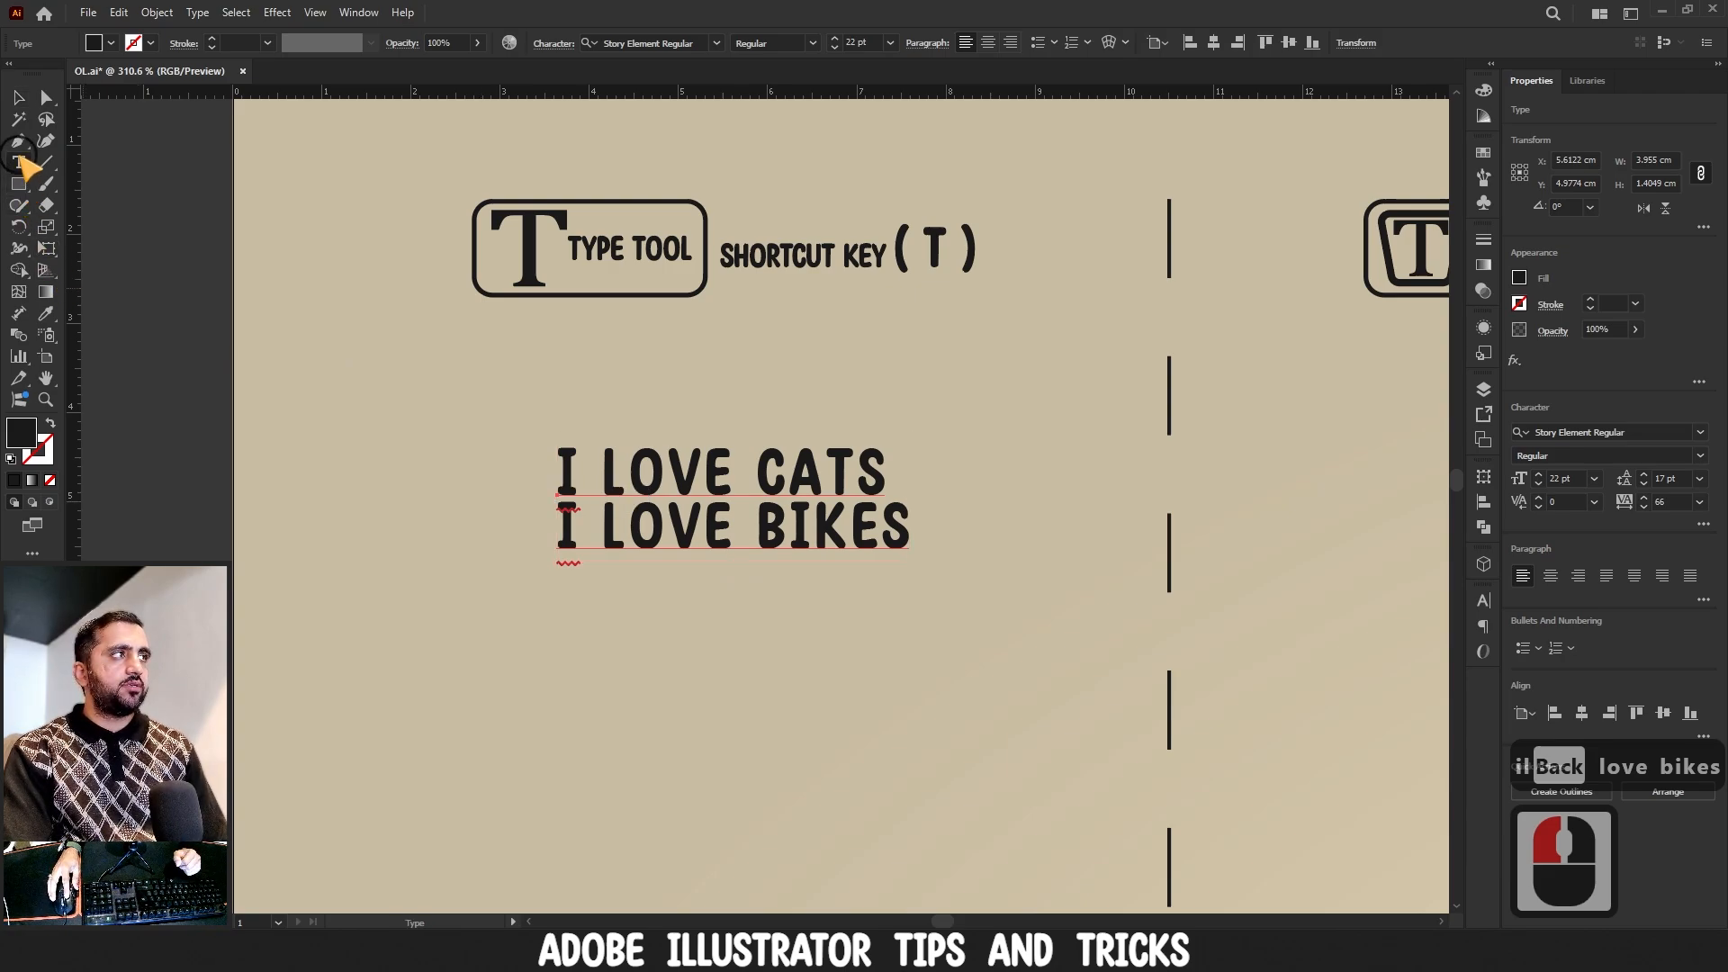
{"action": "double_click", "coordinate": [569, 474]}
{"action": "right_click", "coordinate": [570, 475]}
{"action": "left_click", "coordinate": [599, 508]}
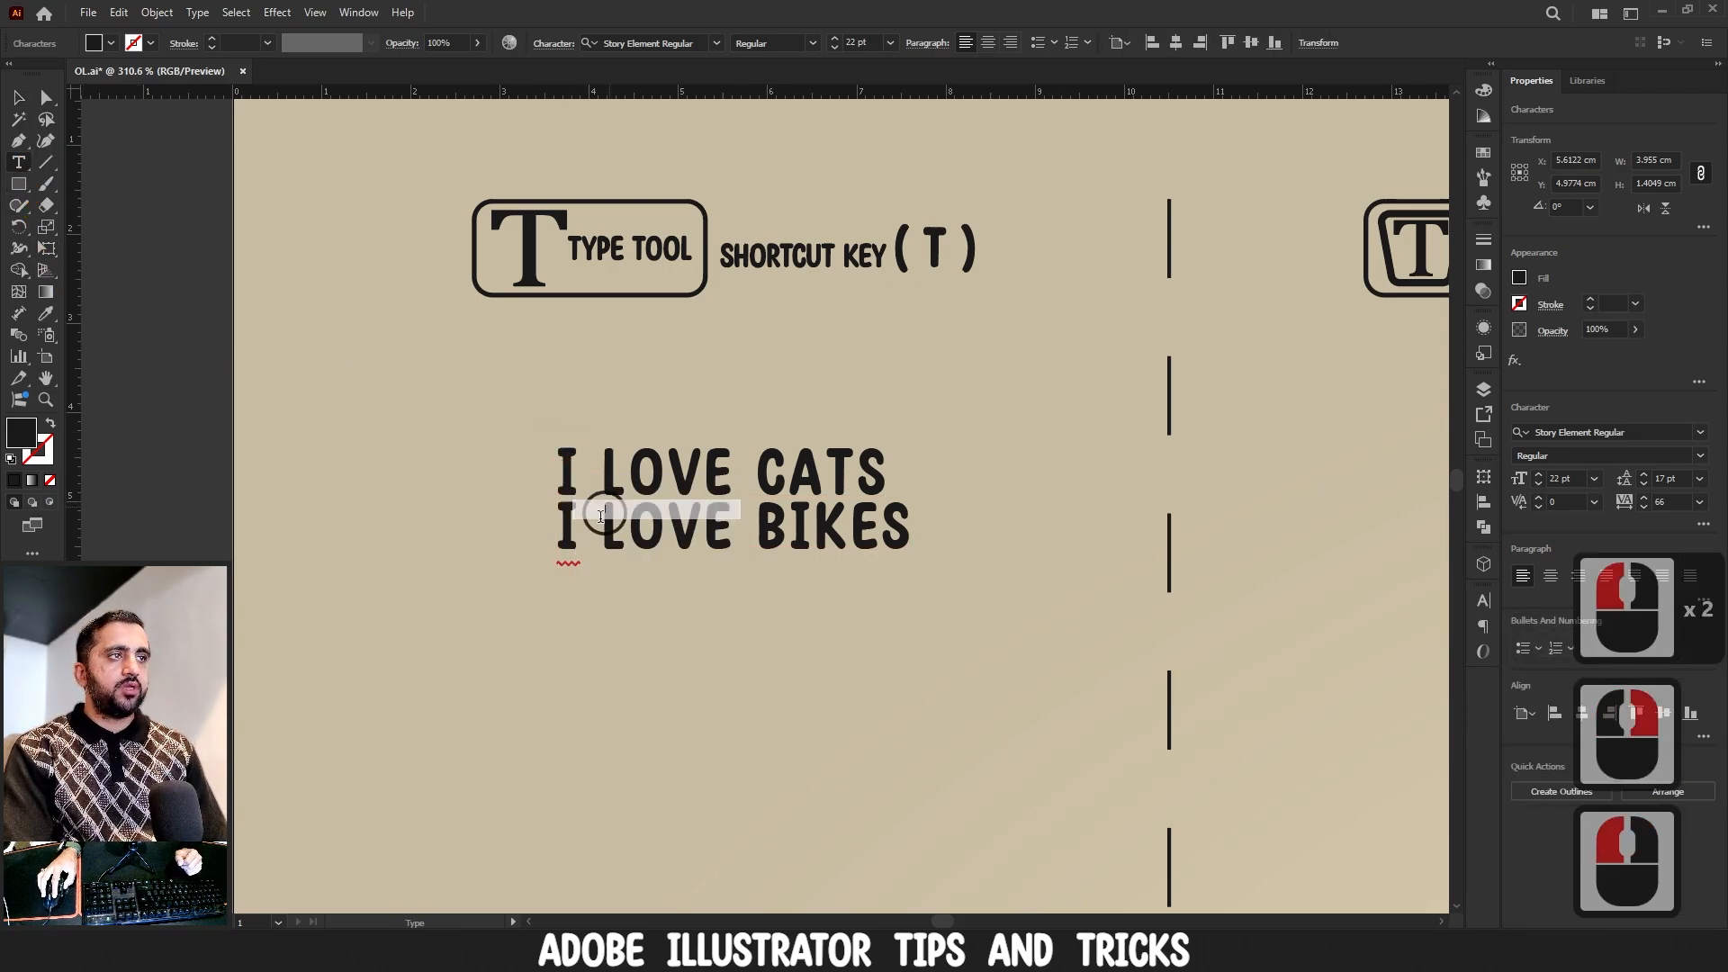
{"action": "right_click", "coordinate": [569, 543]}
{"action": "left_click", "coordinate": [594, 578]}
{"action": "left_click", "coordinate": [18, 97]}
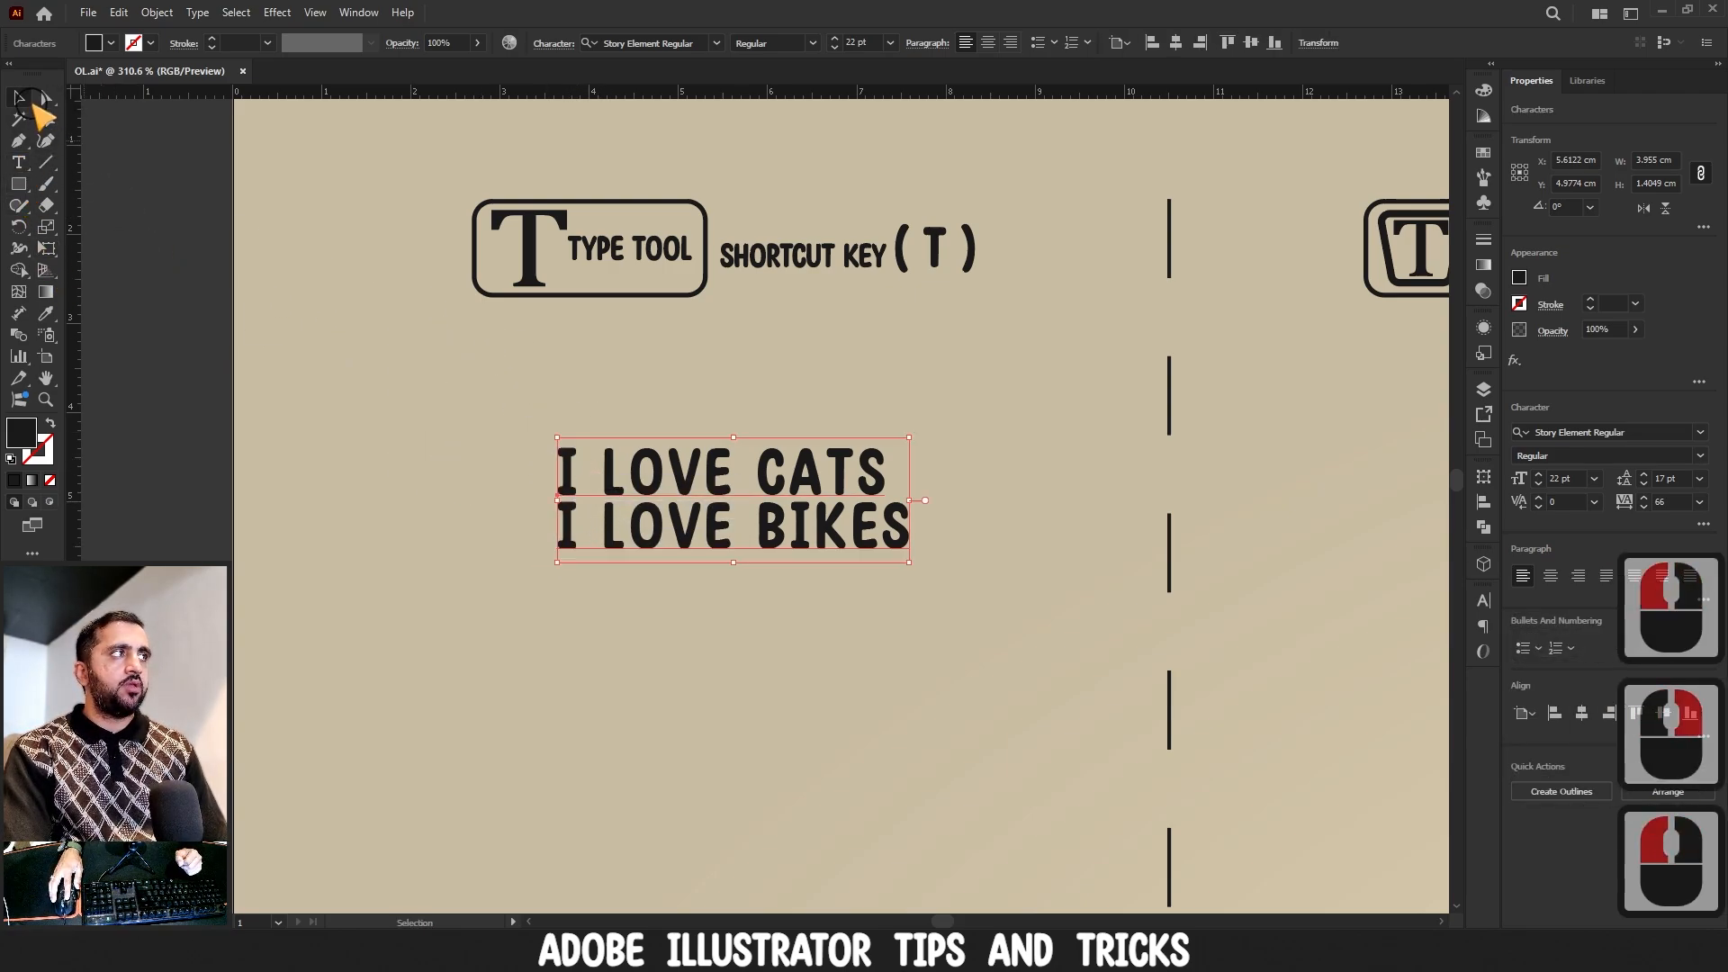
- Step the font size of the two-line text up and down, leaving it at 23 pt
{"action": "double_click", "coordinate": [1538, 477]}
{"action": "left_click", "coordinate": [1539, 476]}
{"action": "left_click", "coordinate": [1539, 476]}
{"action": "left_click", "coordinate": [1539, 483]}
{"action": "left_click", "coordinate": [1538, 483]}
{"action": "left_click", "coordinate": [1539, 483]}
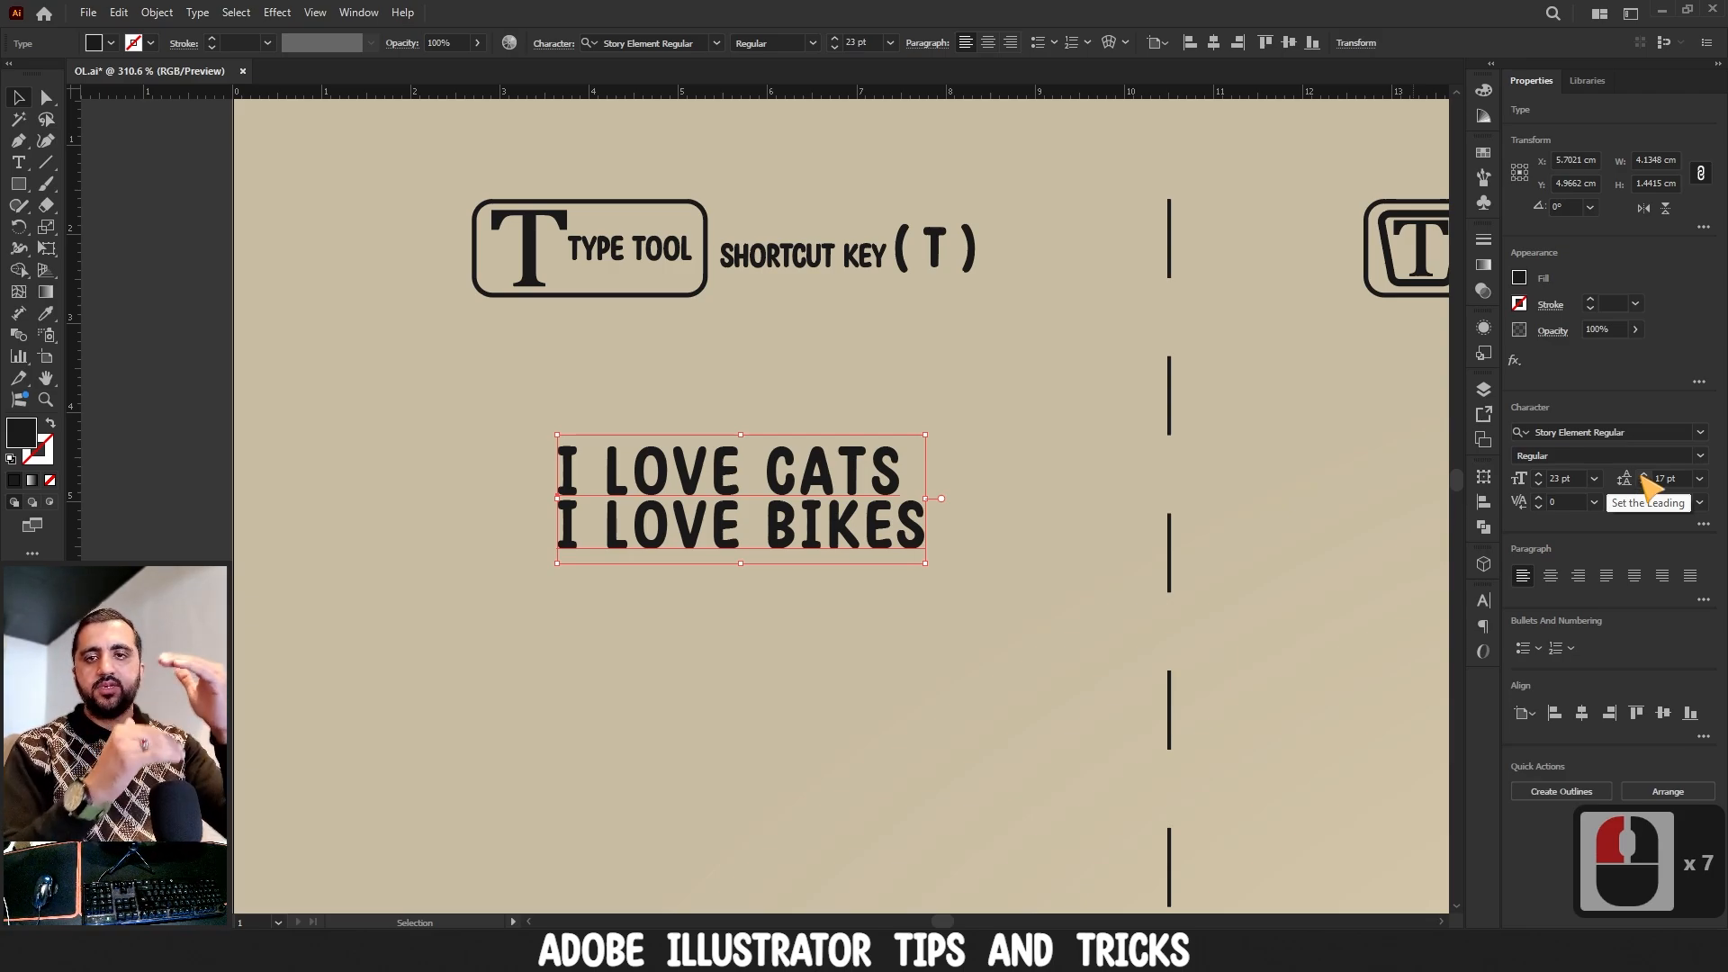
- Increase the leading between the two text lines to 21 pt
{"action": "left_click", "coordinate": [1643, 474]}
{"action": "left_click", "coordinate": [1643, 474]}
{"action": "left_click", "coordinate": [1643, 474]}
{"action": "left_click", "coordinate": [1644, 474]}
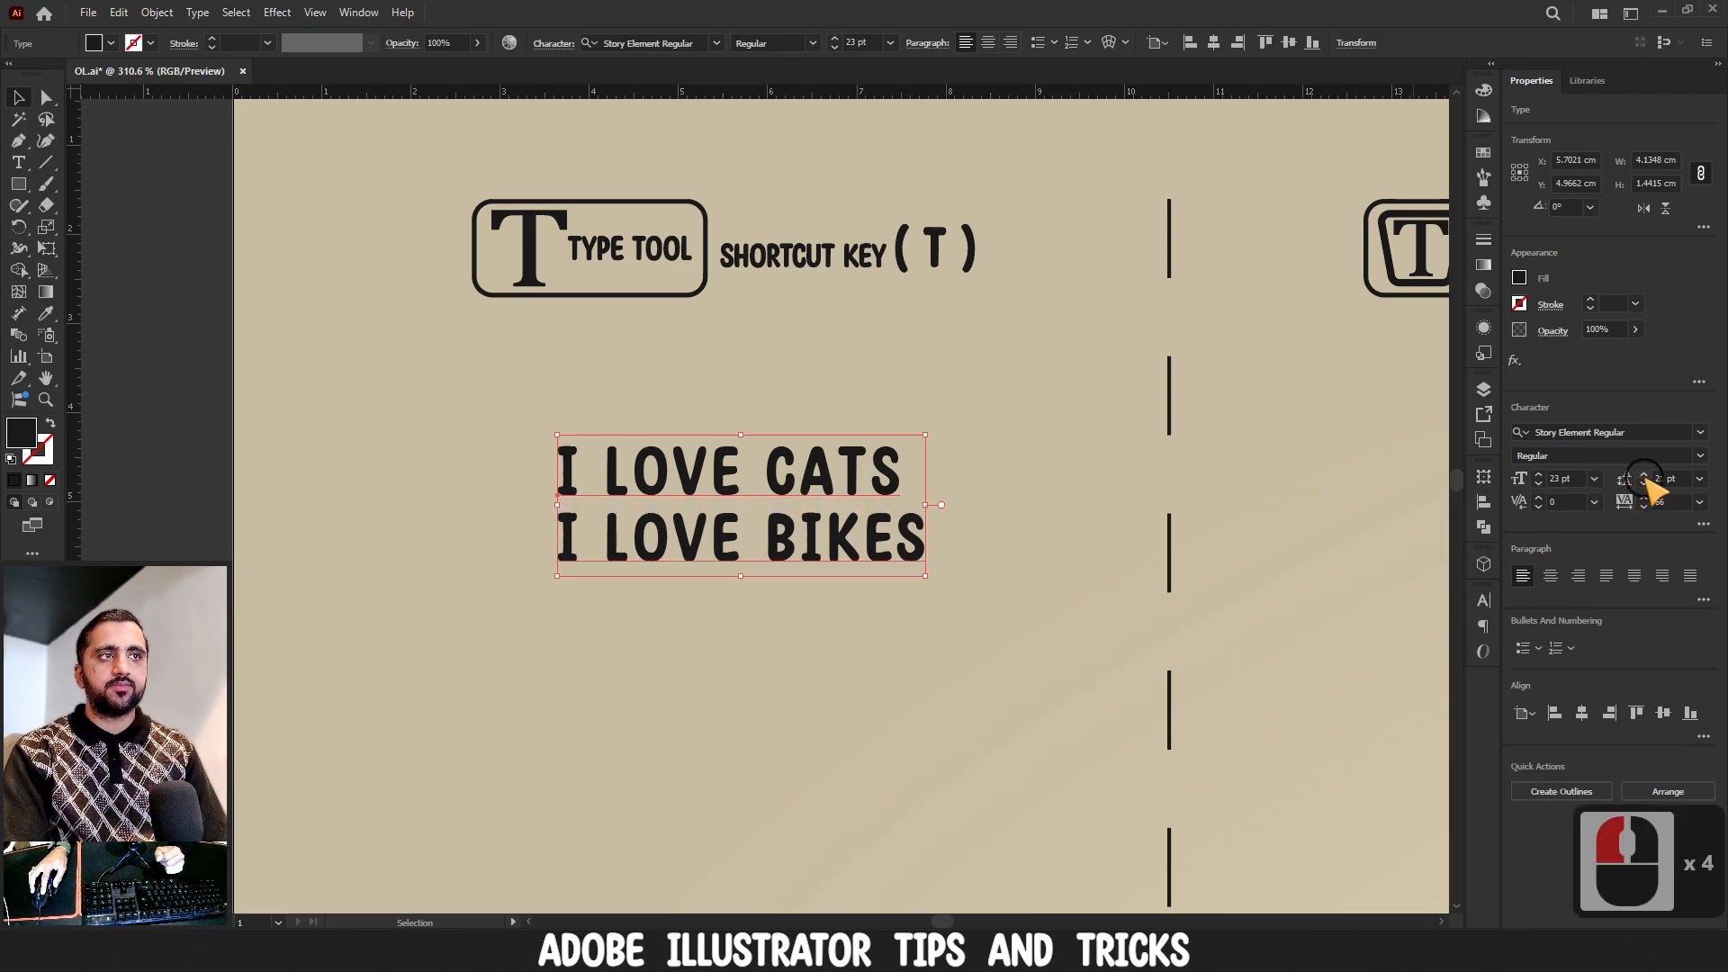
- Step the leading of the two-line text up and down, leaving it at 18 pt
{"action": "left_click", "coordinate": [1643, 474]}
{"action": "left_click", "coordinate": [1643, 474]}
{"action": "left_click", "coordinate": [1643, 474]}
{"action": "left_click", "coordinate": [1643, 474]}
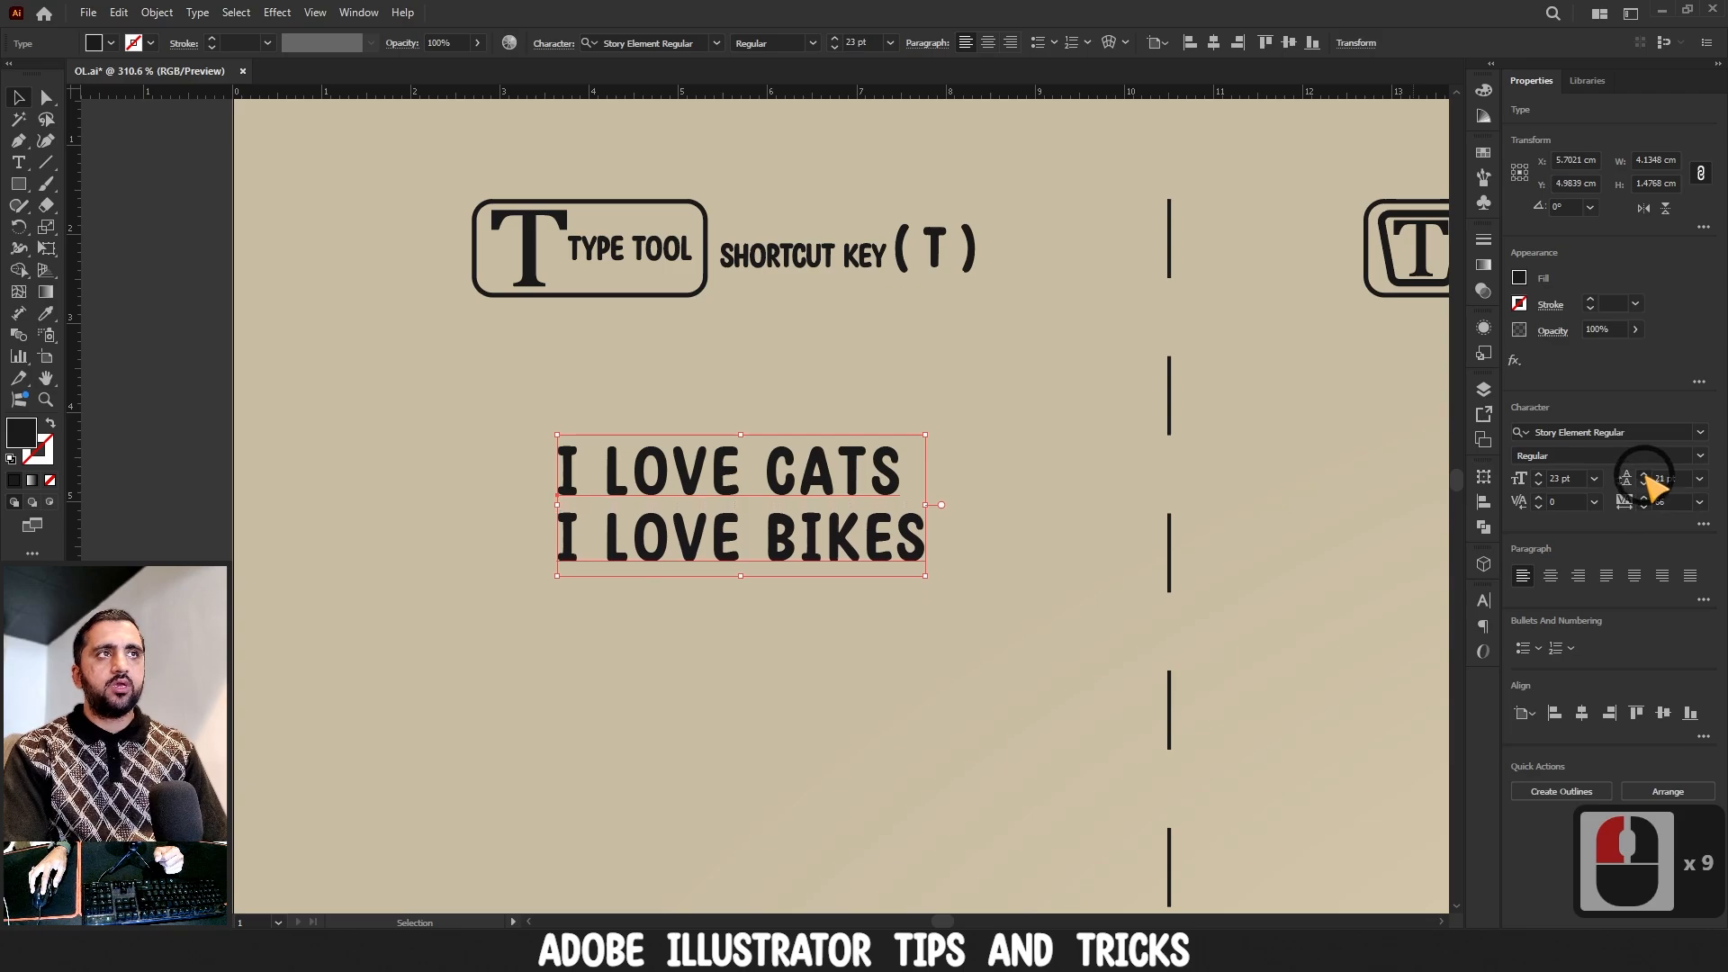
{"action": "left_click", "coordinate": [1643, 474]}
{"action": "left_click", "coordinate": [1644, 474]}
{"action": "left_click", "coordinate": [1643, 486]}
{"action": "left_click", "coordinate": [1643, 486]}
{"action": "left_click", "coordinate": [1644, 486]}
{"action": "left_click", "coordinate": [1644, 486]}
{"action": "left_click", "coordinate": [1643, 486]}
{"action": "left_click", "coordinate": [1643, 486]}
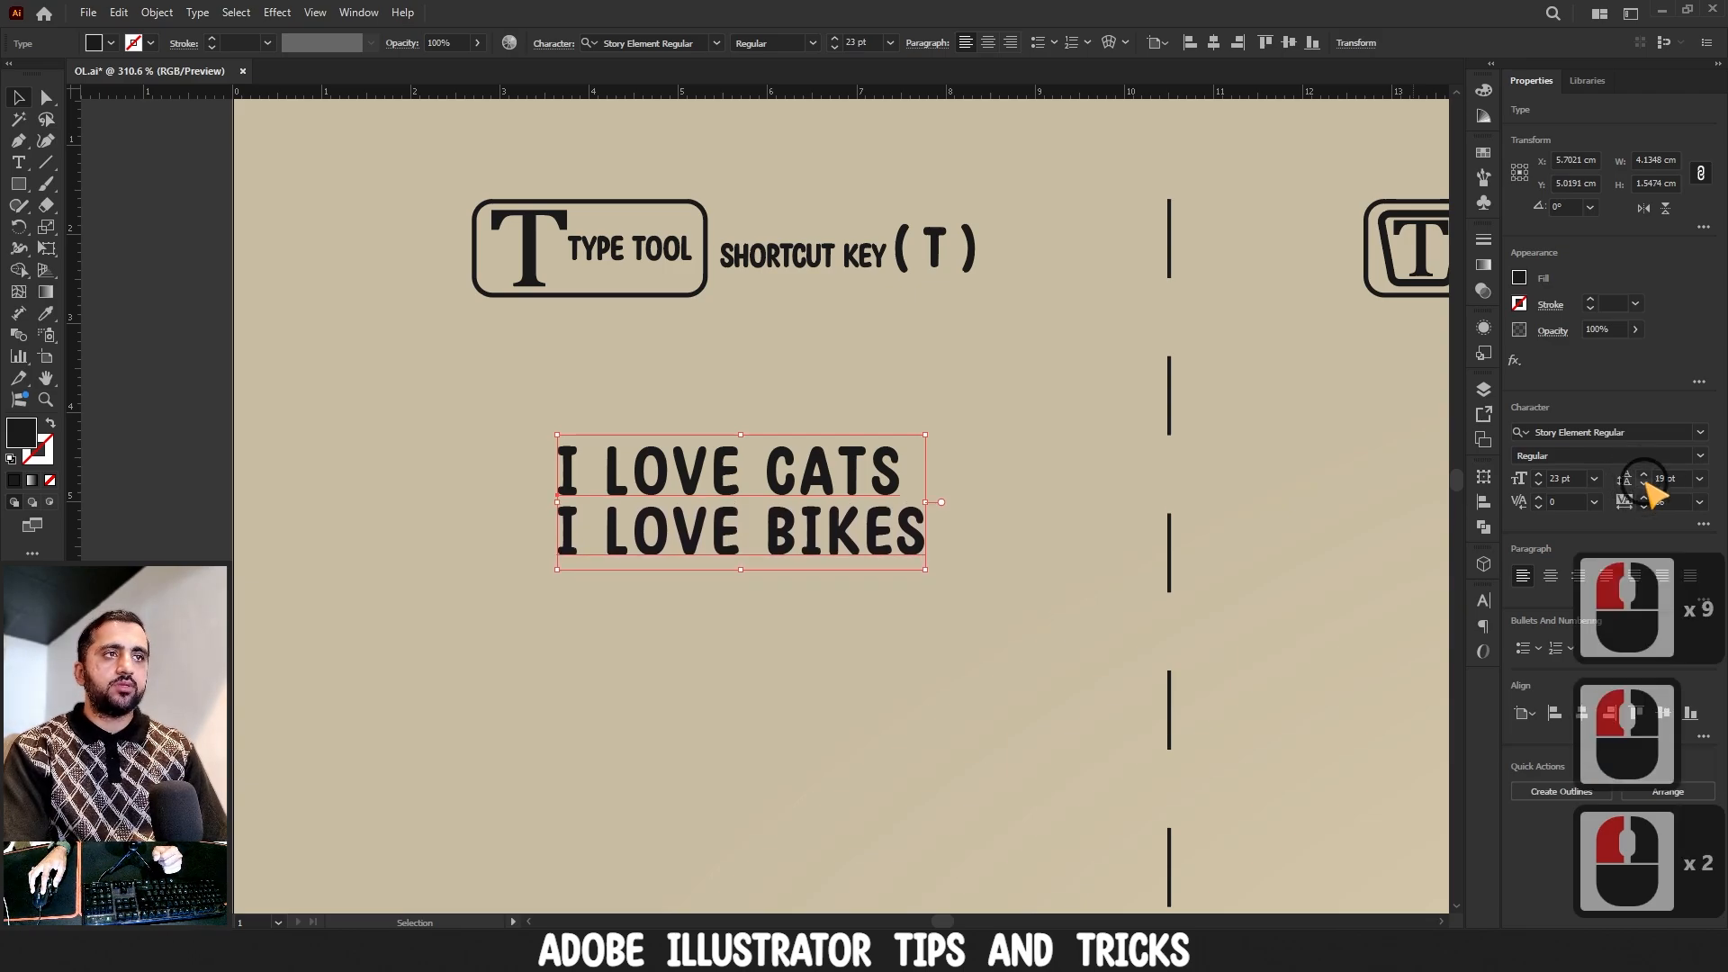
{"action": "left_click", "coordinate": [1643, 486]}
{"action": "left_click", "coordinate": [1644, 485]}
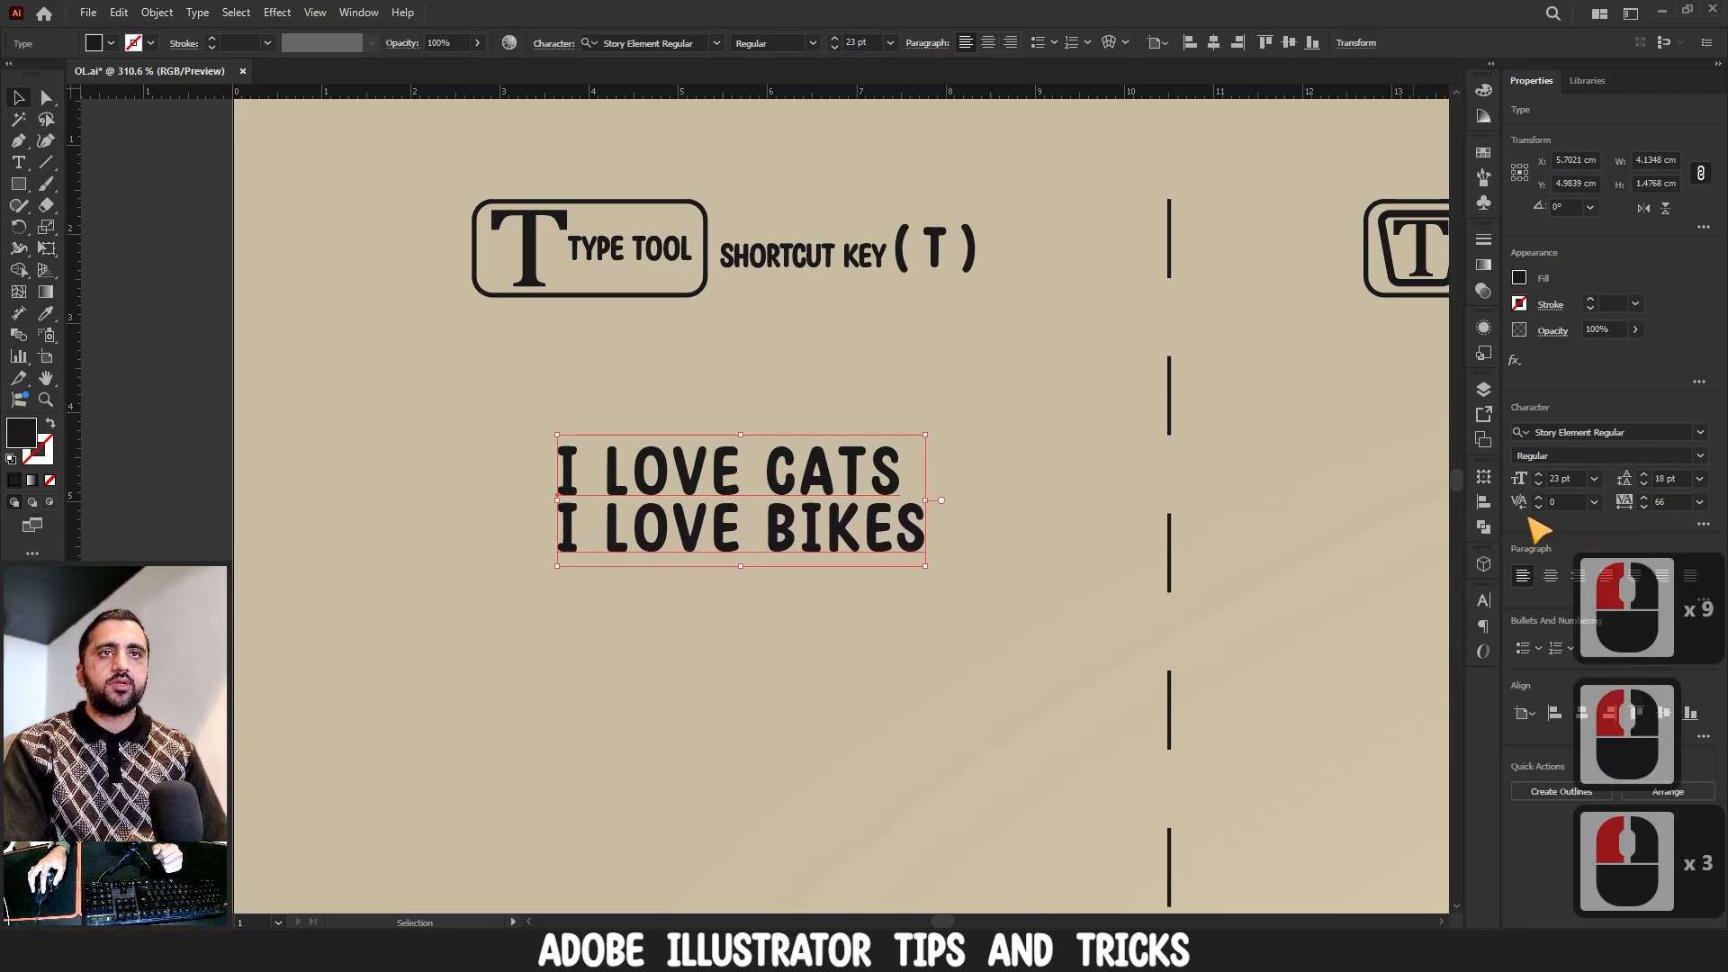
- Reduce the tracking of the two-line text to 18
{"action": "left_click", "coordinate": [1644, 506]}
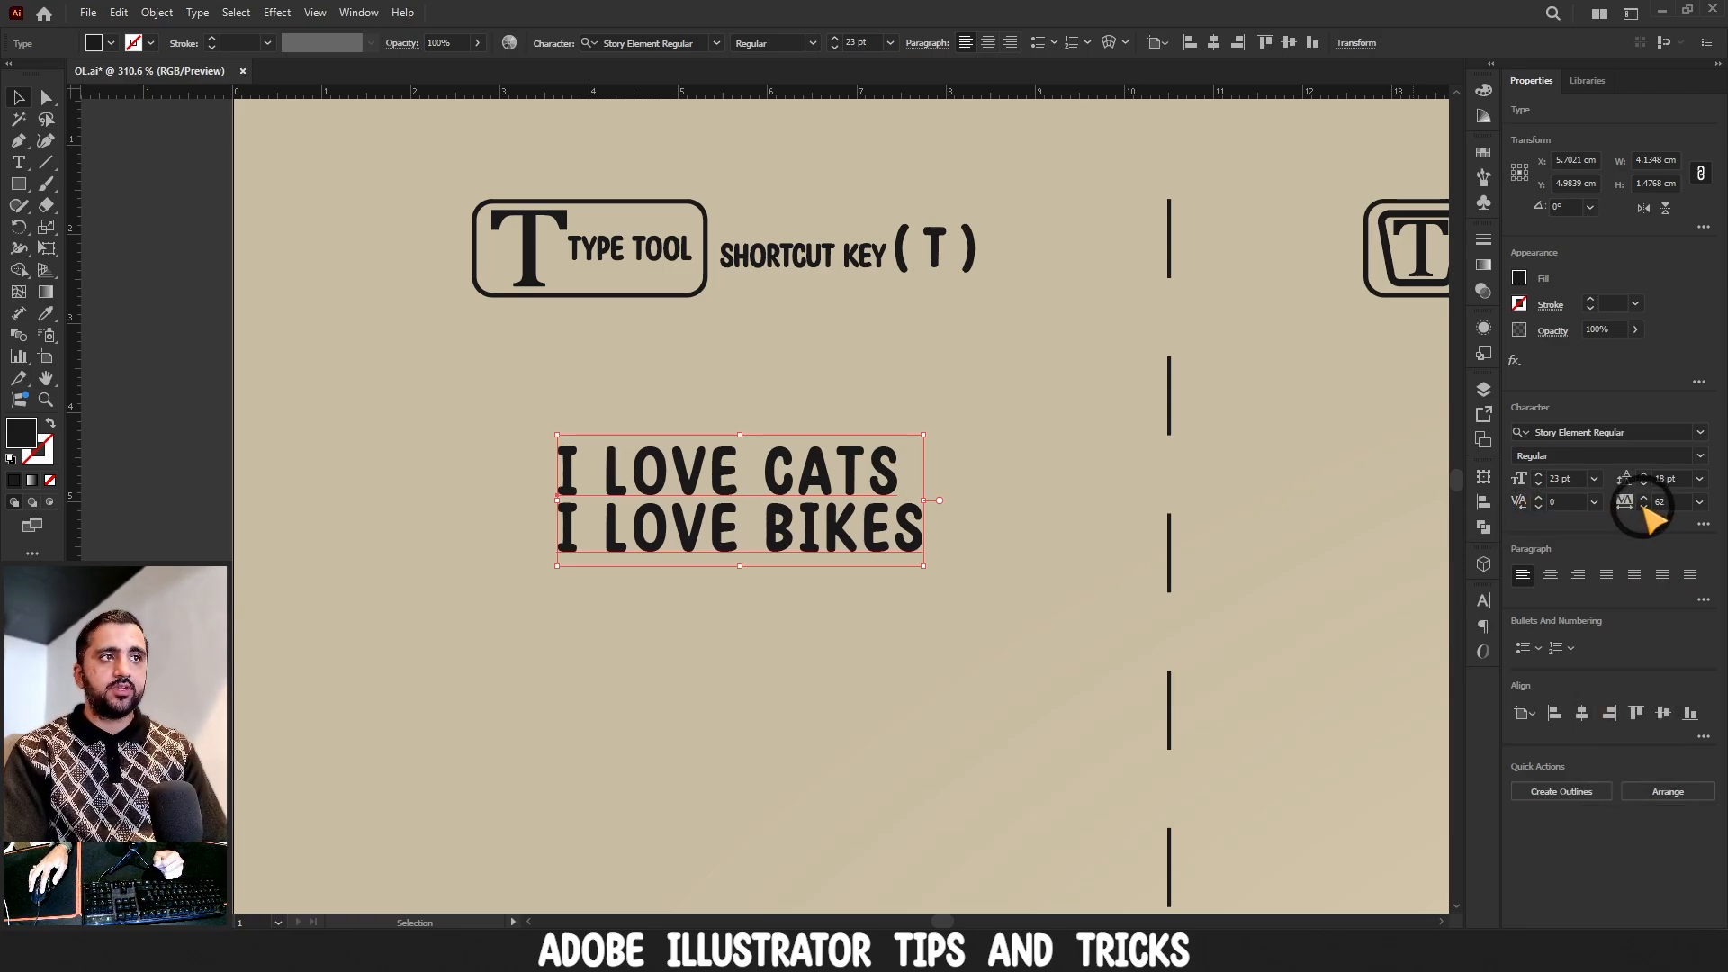
{"action": "left_click_drag", "start_coordinate": [1644, 506], "coordinate": [1645, 507]}
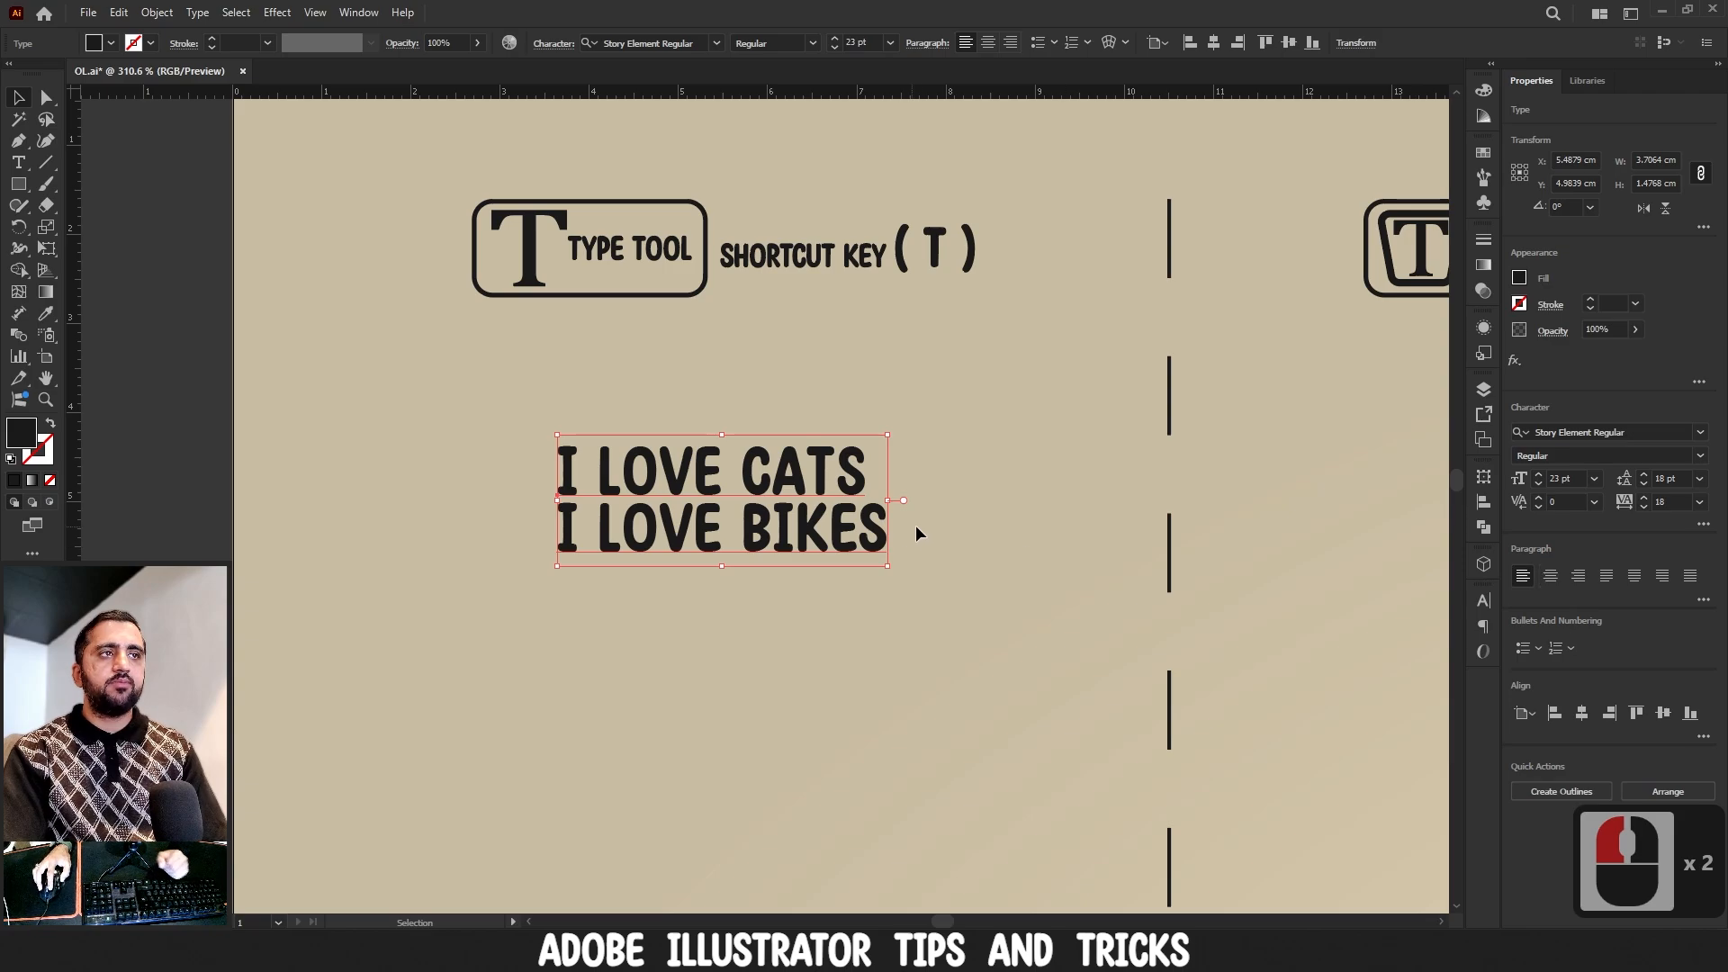
- Try centered and right paragraph alignment on the two-line text and return it to left alignment
{"action": "left_click", "coordinate": [1551, 576]}
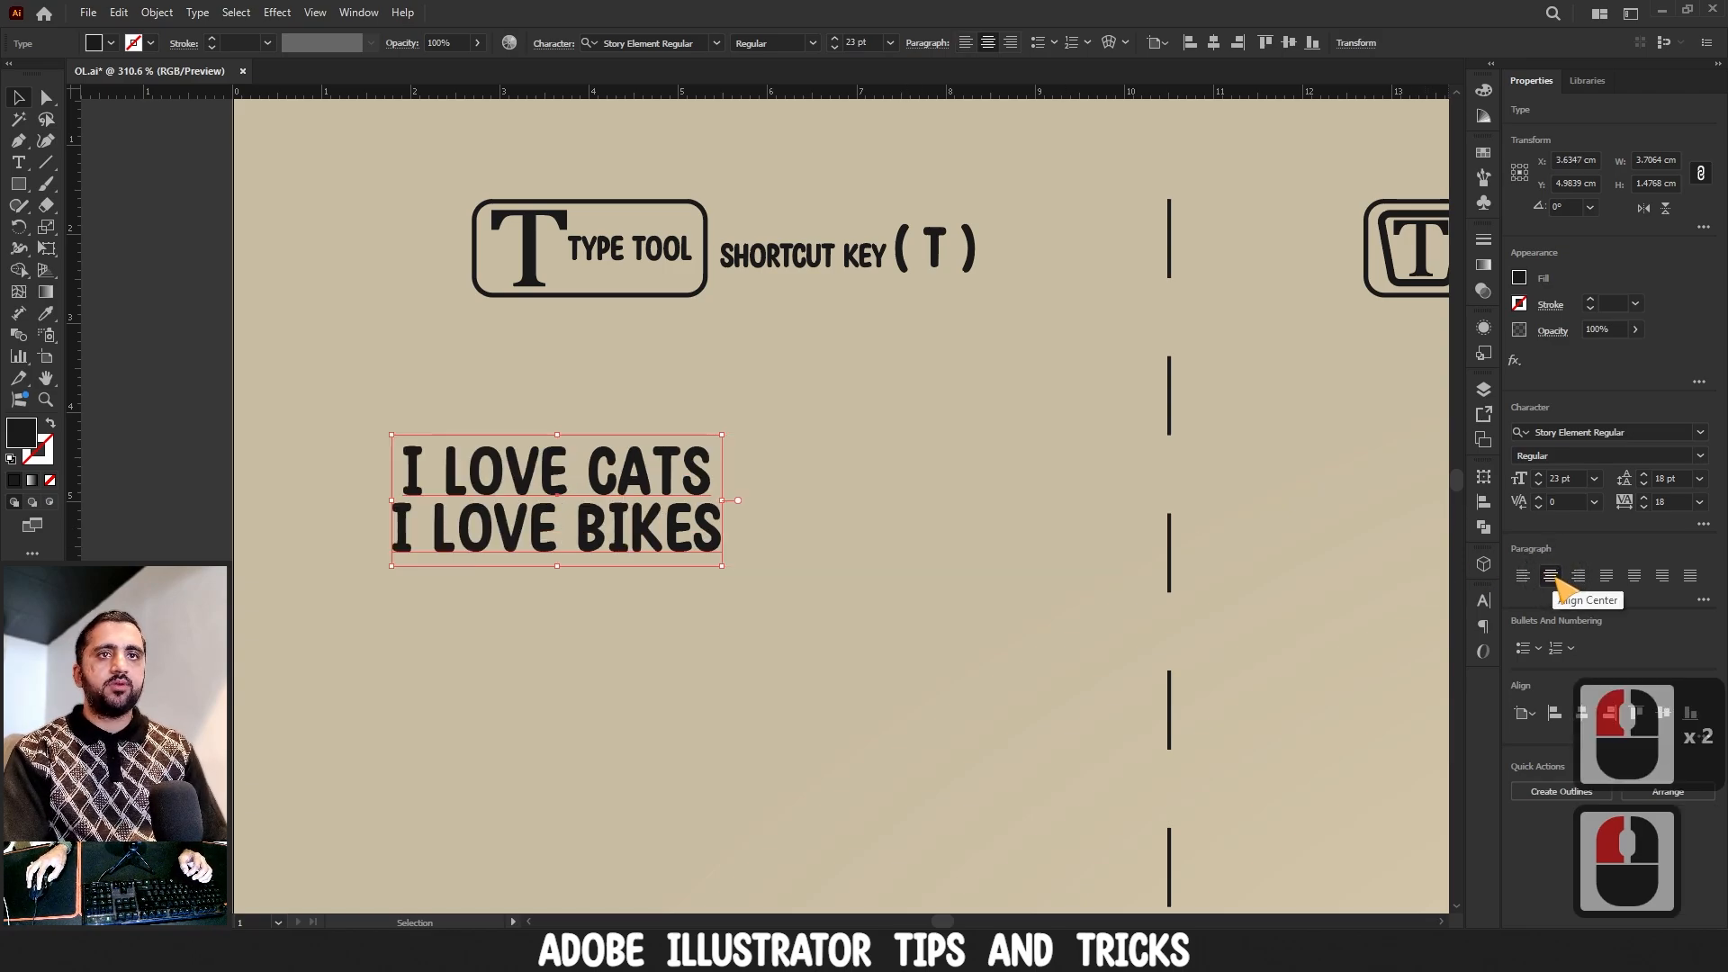
{"action": "left_click", "coordinate": [1579, 575]}
{"action": "left_click", "coordinate": [1523, 577]}
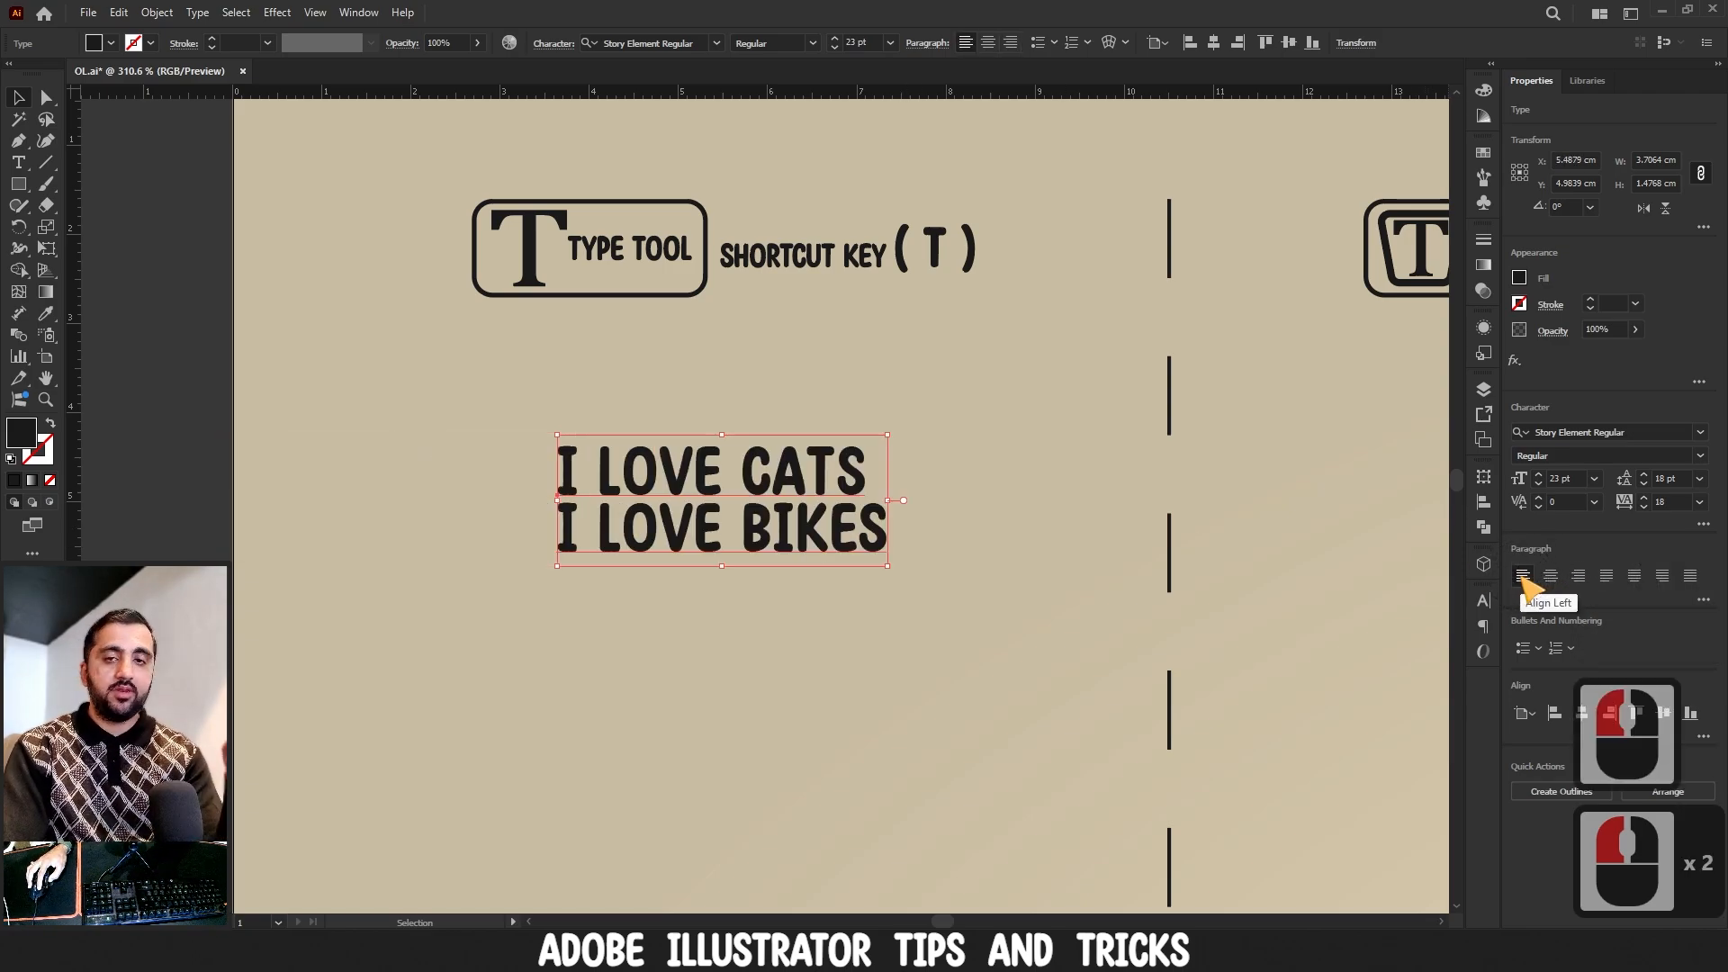
- Try the justification options and right and left alignment on the two-line text, ending with centered alignment
{"action": "left_click", "coordinate": [1606, 582]}
{"action": "left_click", "coordinate": [1631, 578]}
{"action": "left_click", "coordinate": [1688, 577]}
{"action": "left_click", "coordinate": [1544, 578]}
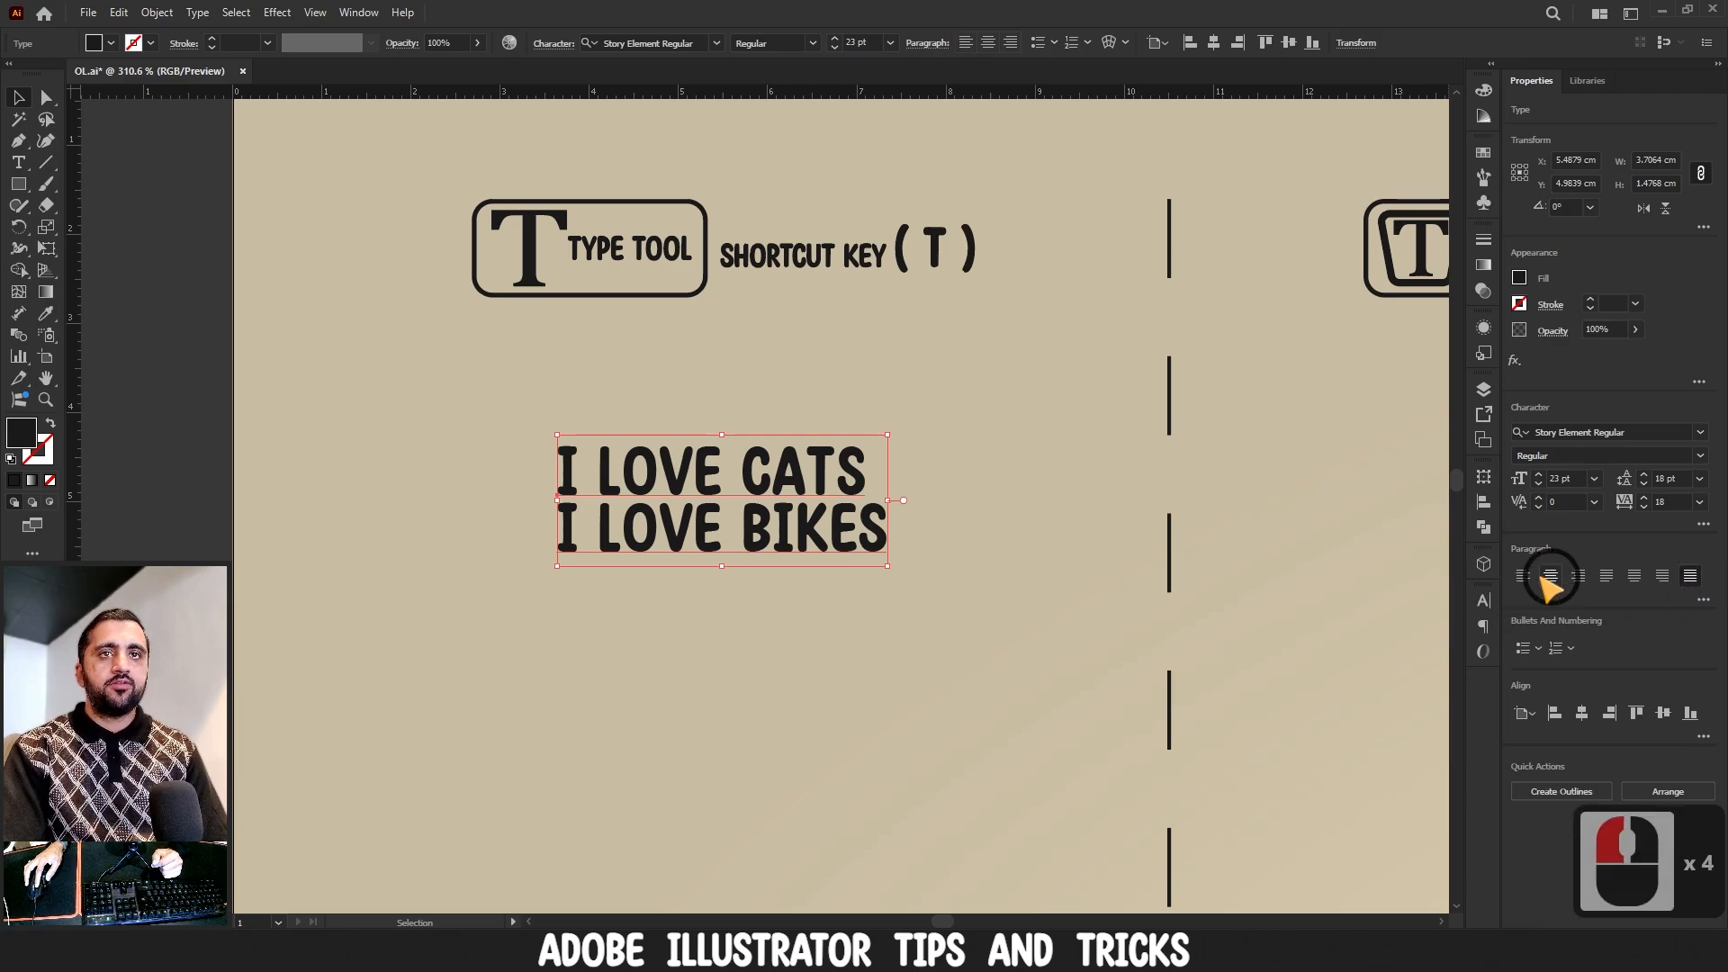
{"action": "left_click", "coordinate": [1549, 576]}
{"action": "left_click", "coordinate": [1578, 576]}
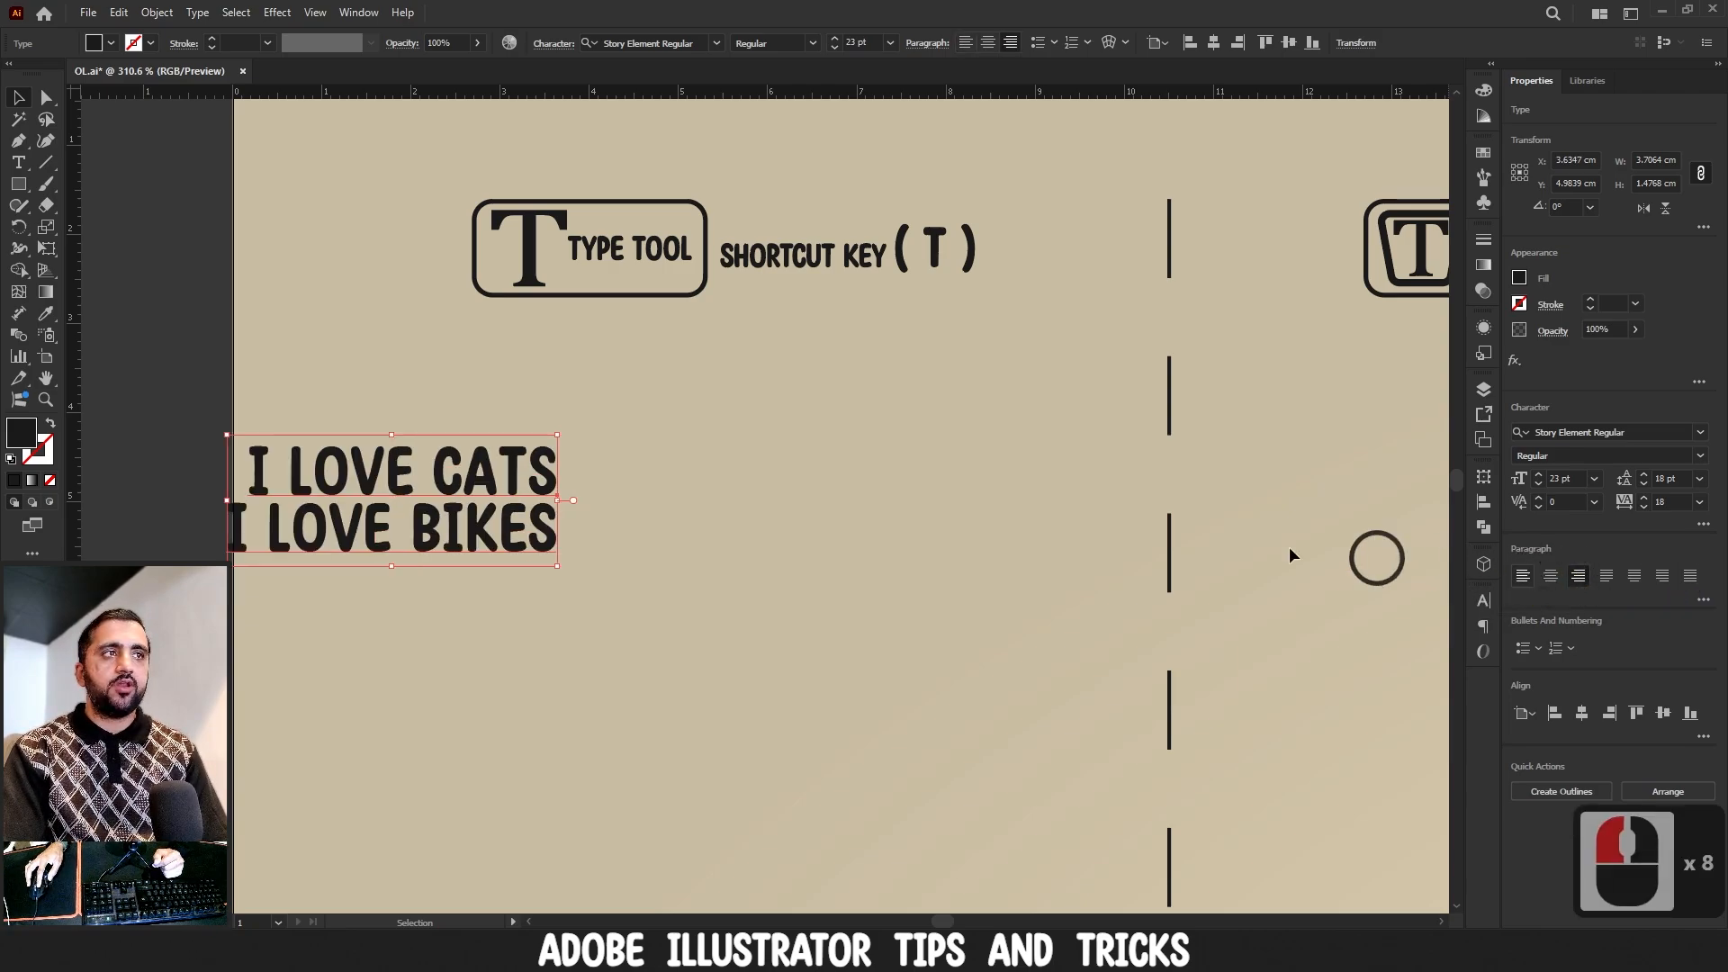
{"action": "left_click", "coordinate": [1522, 576]}
{"action": "left_click", "coordinate": [1550, 576]}
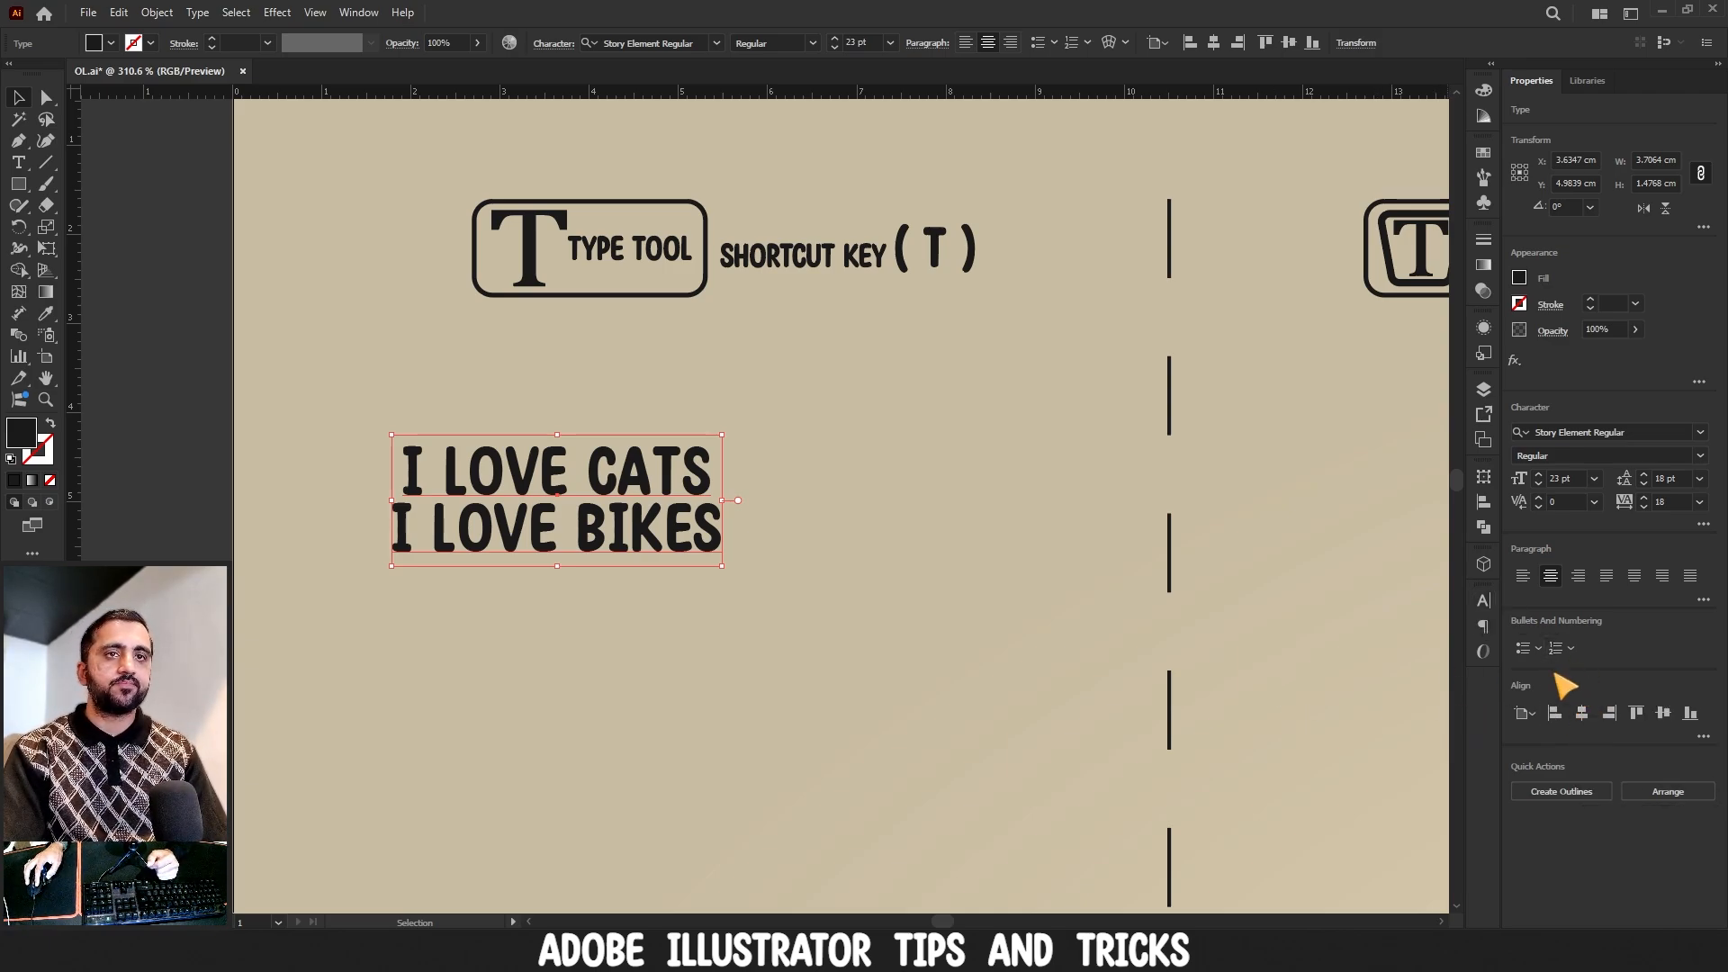
- Add bullets to both lines, align the text left and try the dash and square bullet styles
{"action": "left_click", "coordinate": [1522, 649]}
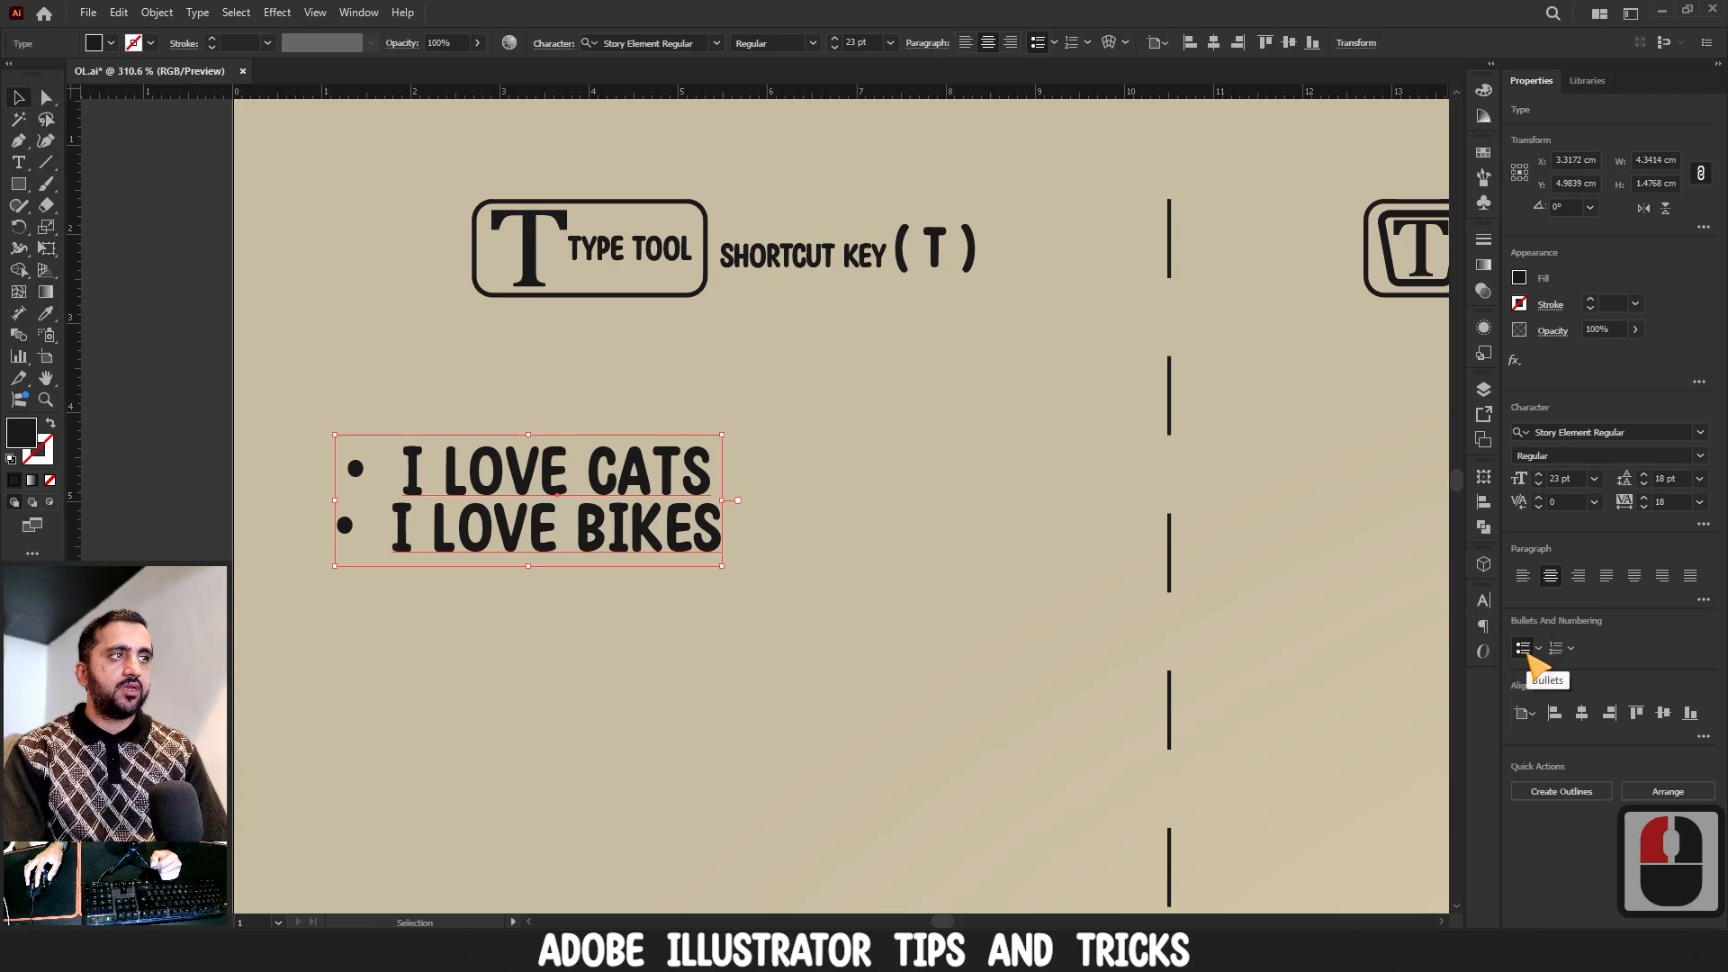
{"action": "left_click", "coordinate": [1521, 576]}
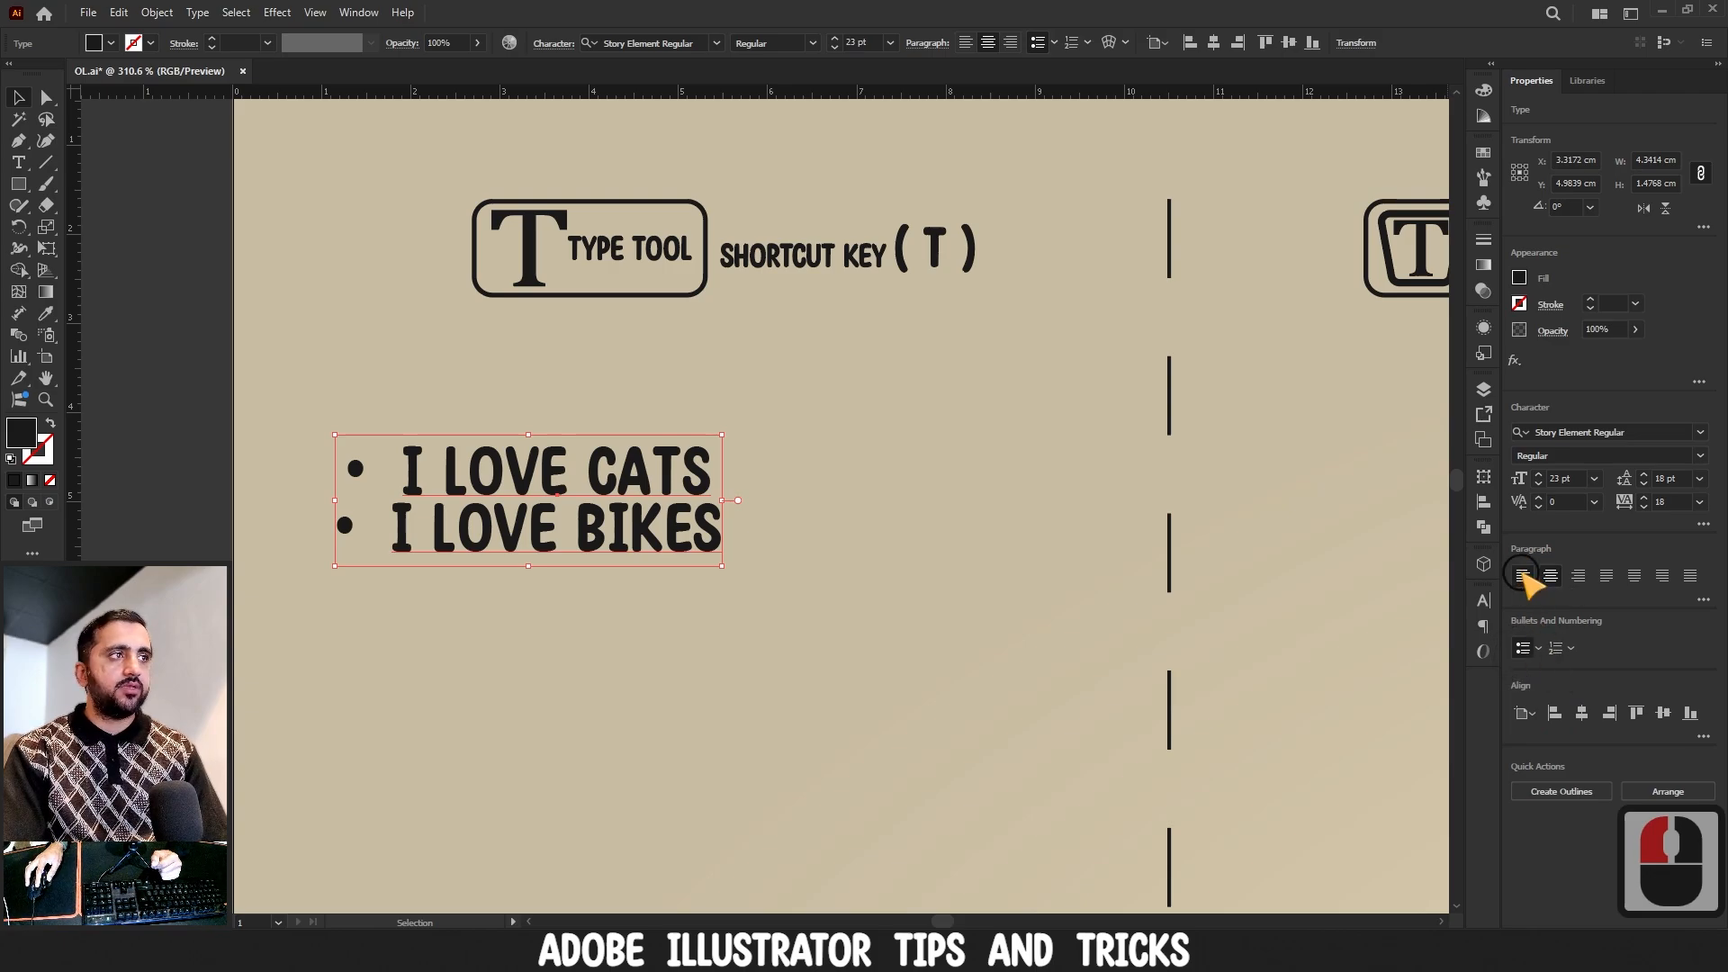
{"action": "left_click", "coordinate": [1538, 649]}
{"action": "left_click", "coordinate": [1476, 681]}
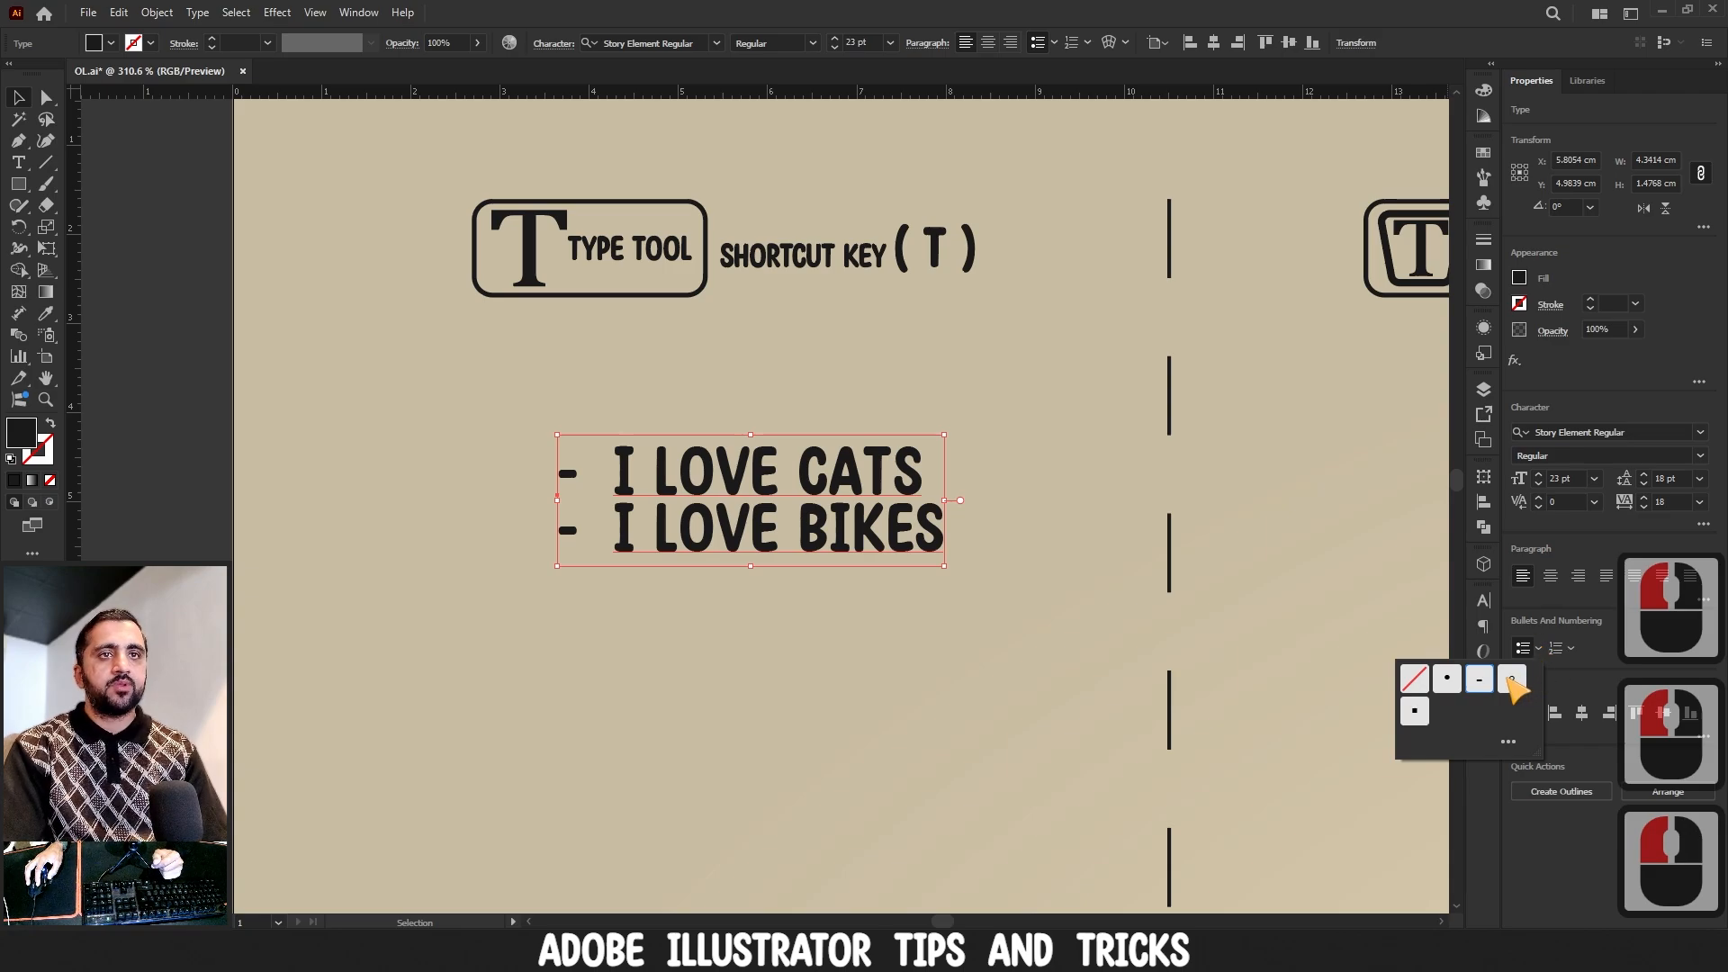
{"action": "left_click", "coordinate": [1514, 679]}
{"action": "left_click", "coordinate": [1414, 712]}
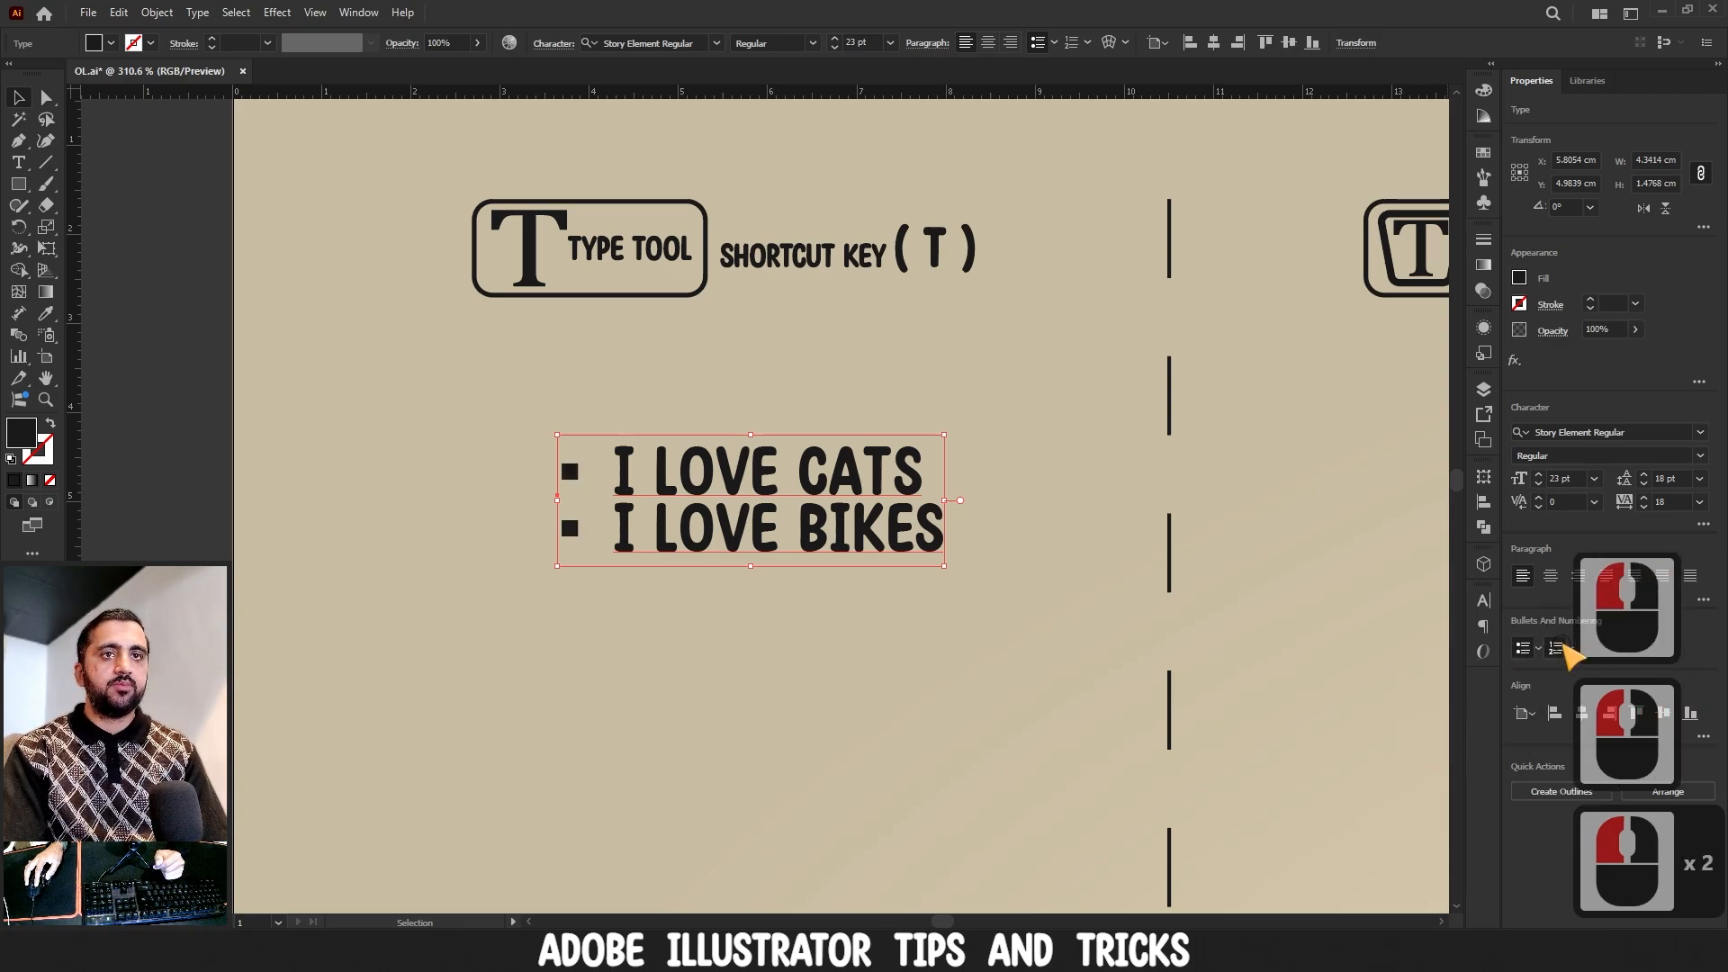
- Turn the two lines into a numbered list using the uppercase letter style (A, B)
{"action": "left_click", "coordinate": [1560, 648]}
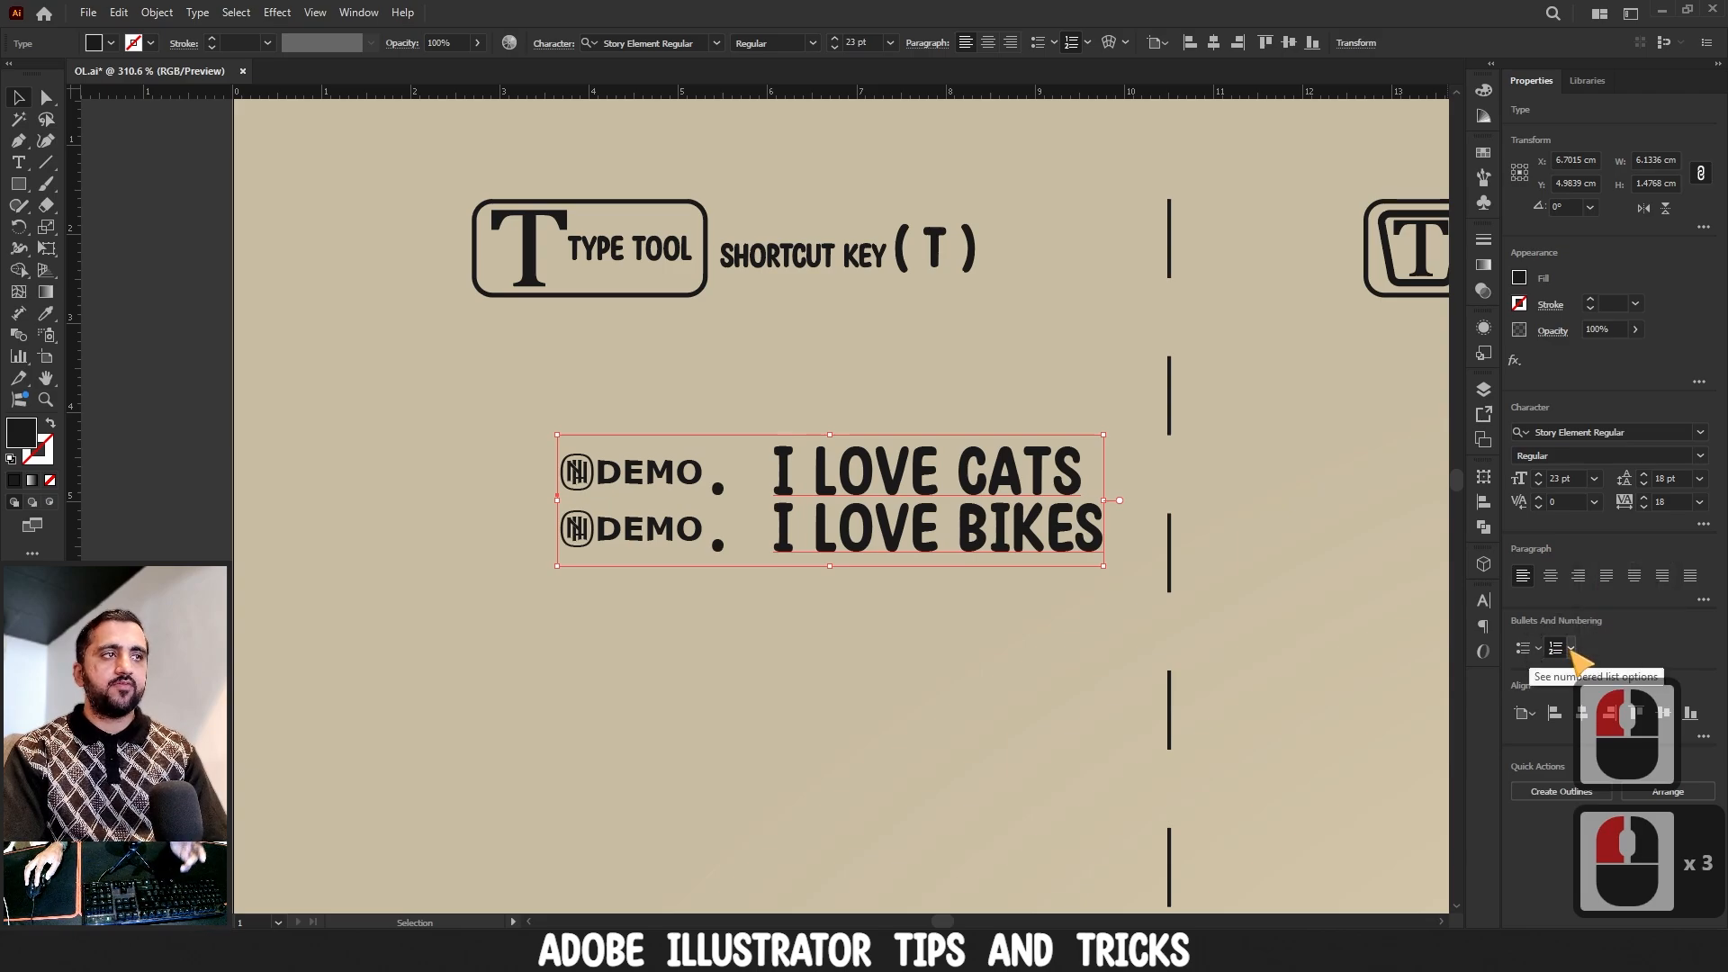
{"action": "left_click", "coordinate": [1570, 648]}
{"action": "left_click", "coordinate": [1521, 681]}
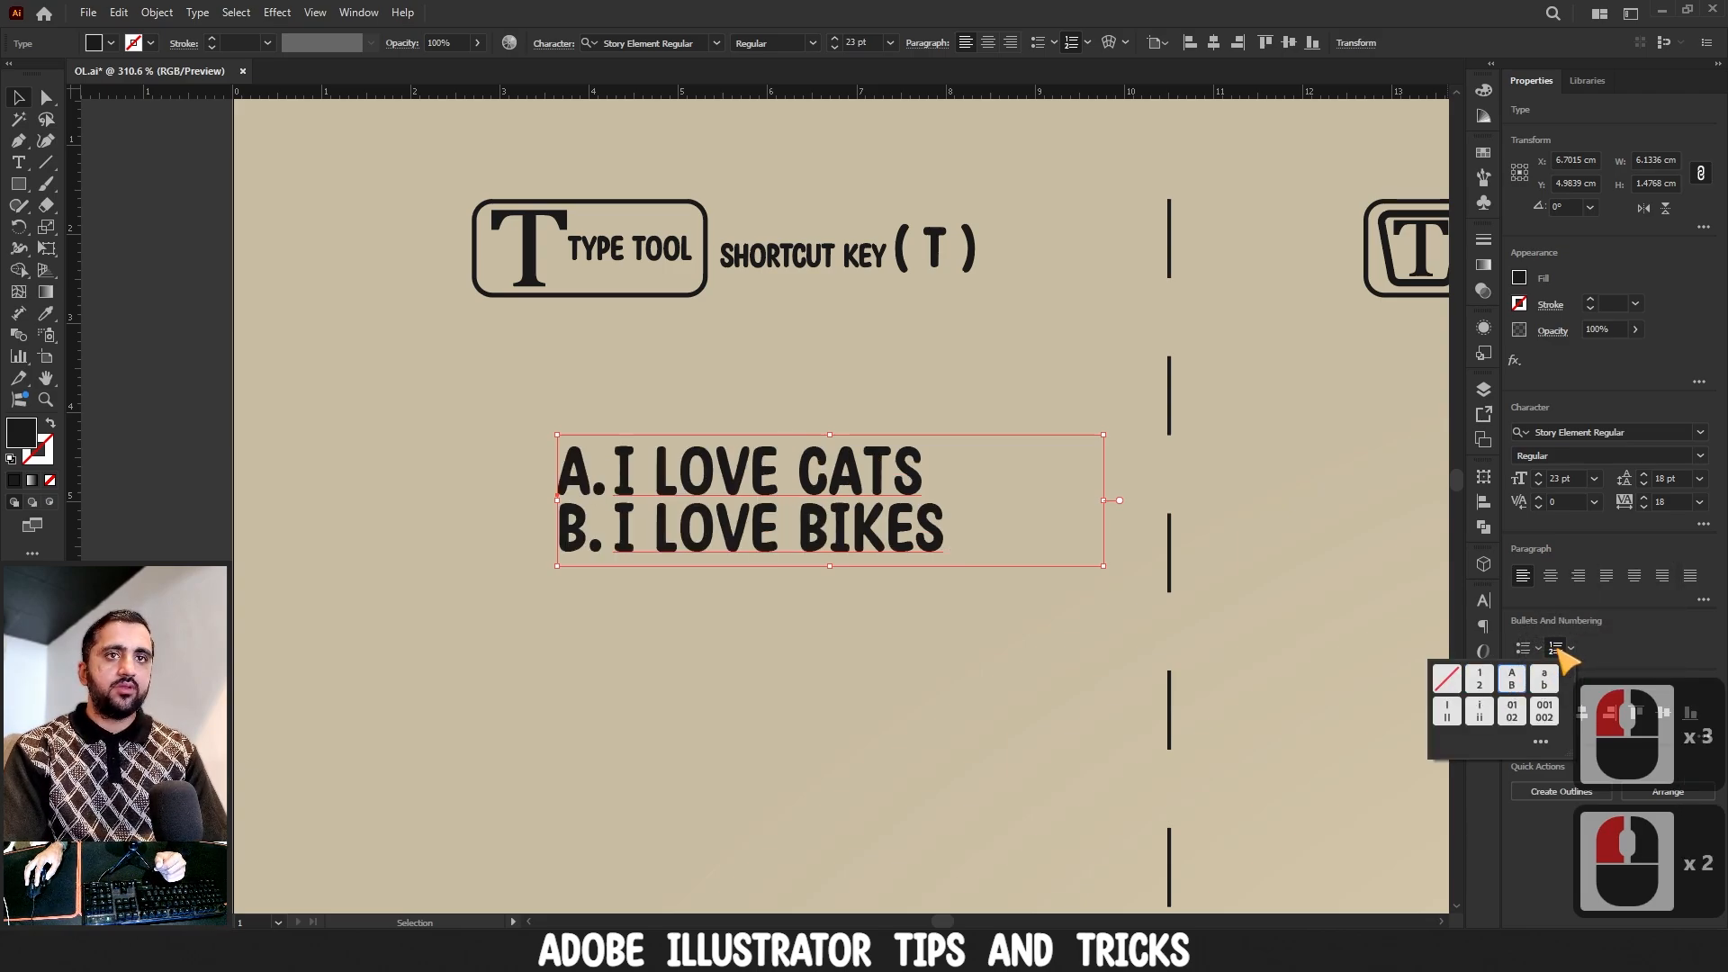
{"action": "left_click", "coordinate": [1571, 648]}
{"action": "left_click", "coordinate": [1570, 648]}
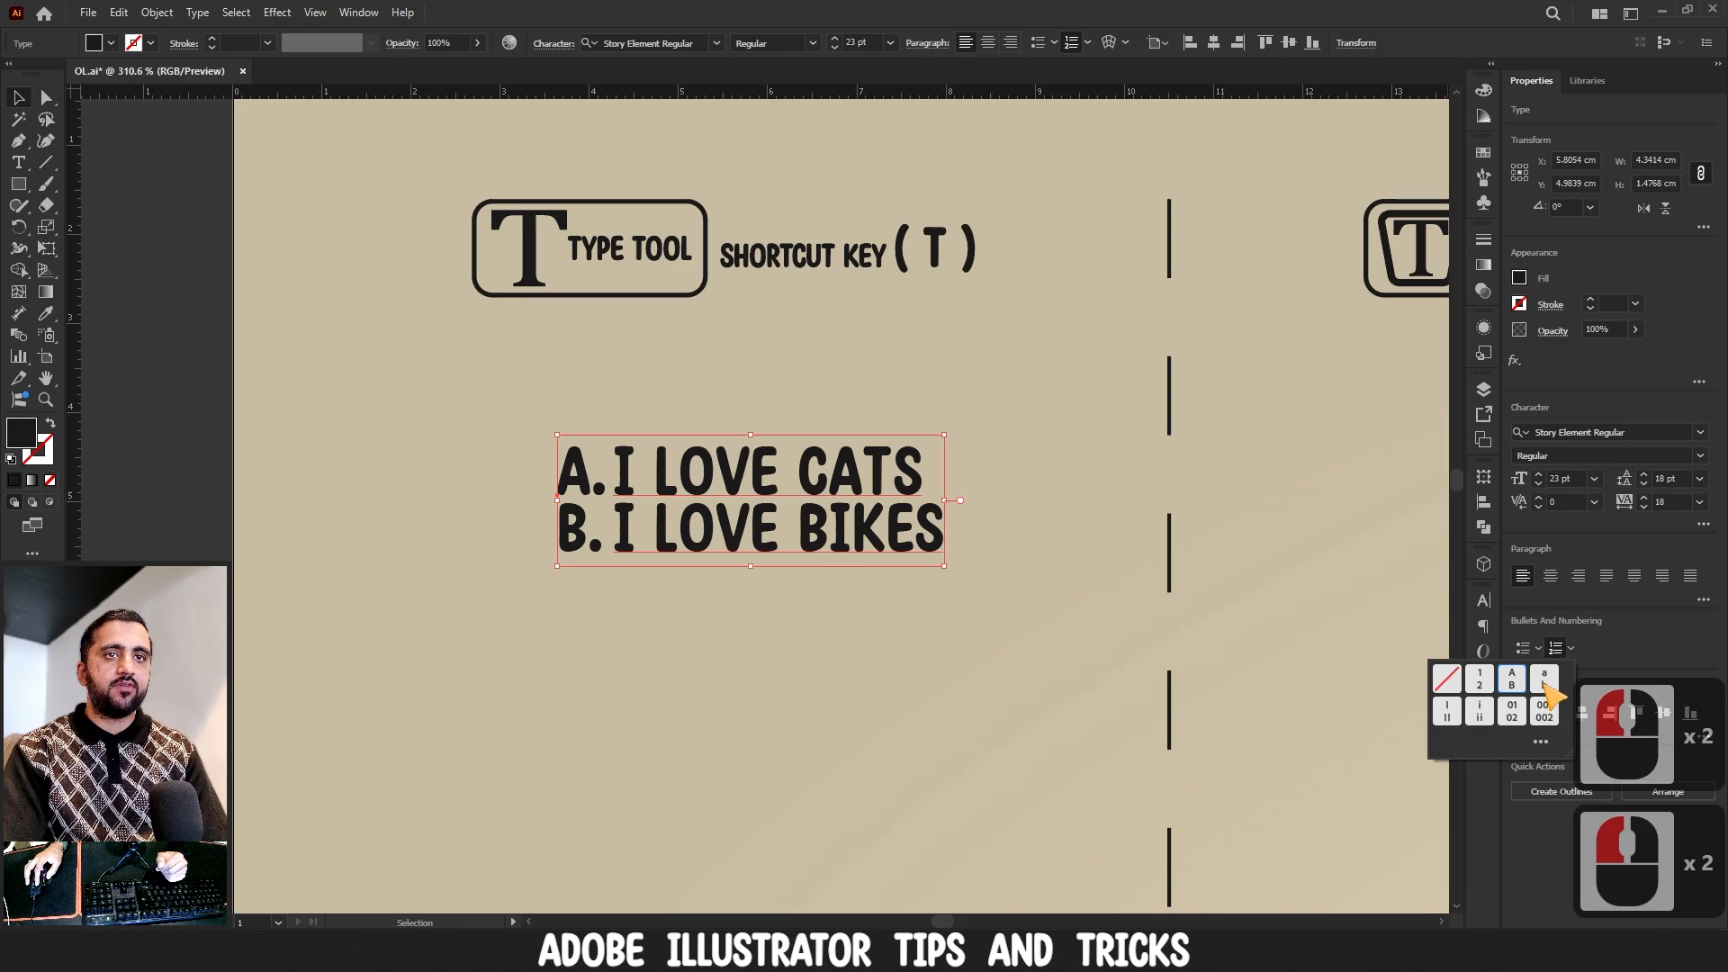
{"action": "left_click", "coordinate": [1568, 654]}
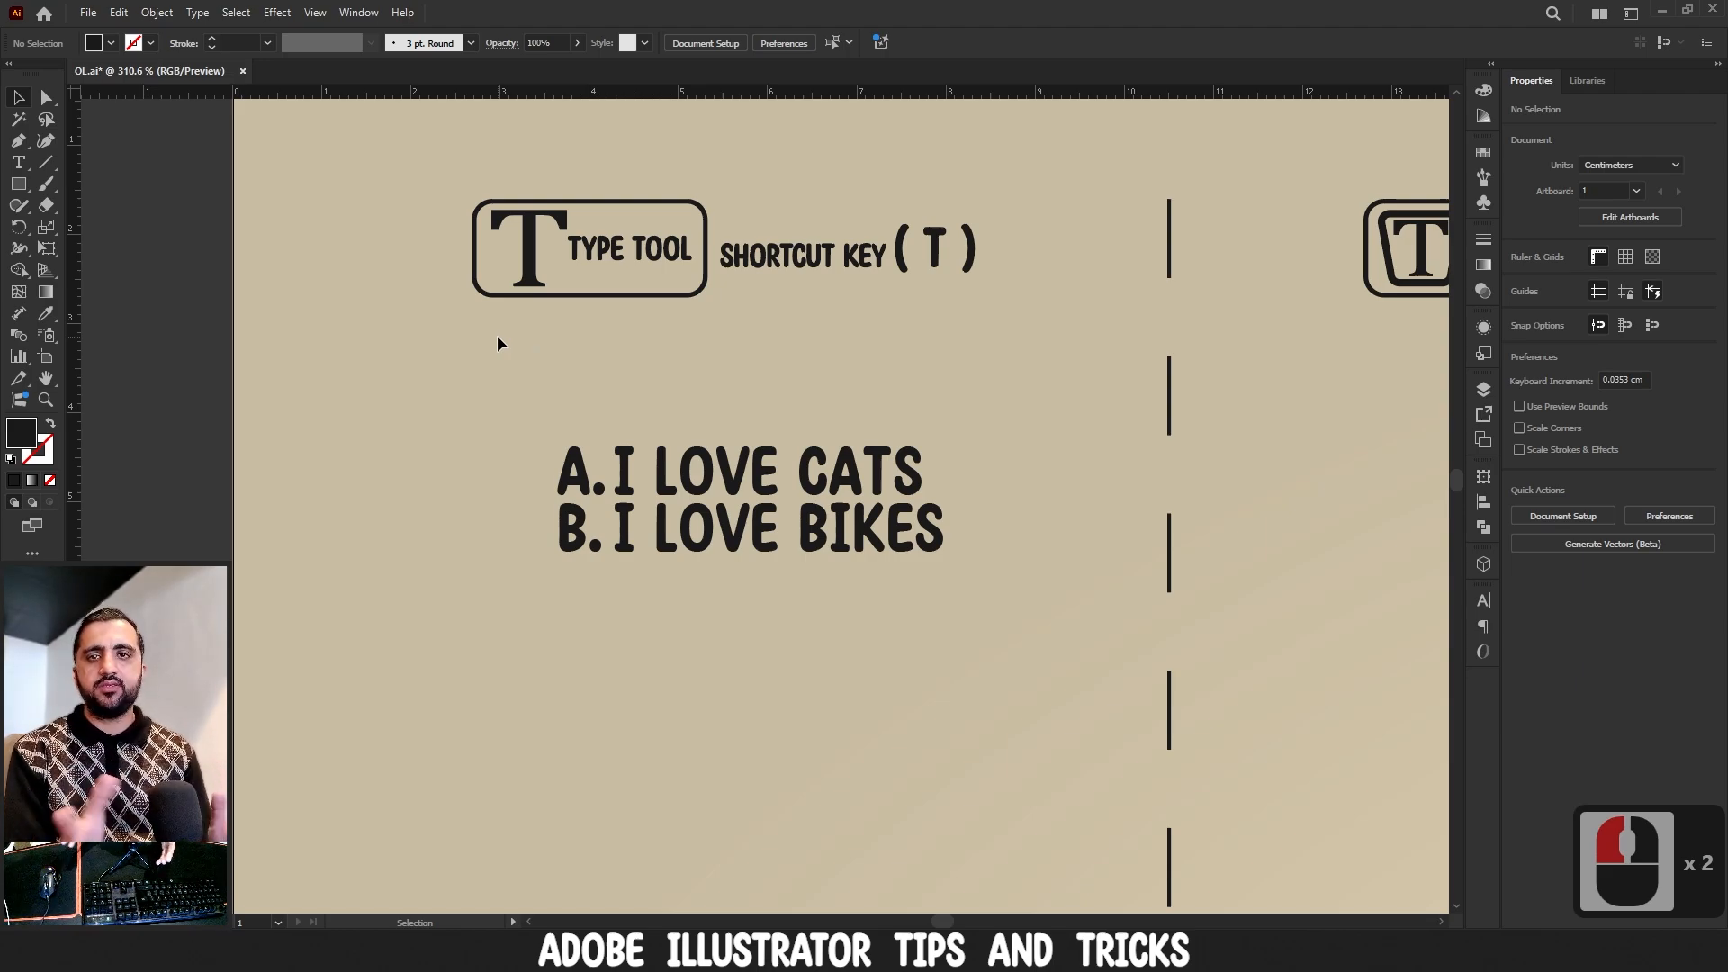
- Select the lettered text and examine the type commands available for it, including the font list, case changes and special characters
{"action": "left_click", "coordinate": [804, 560]}
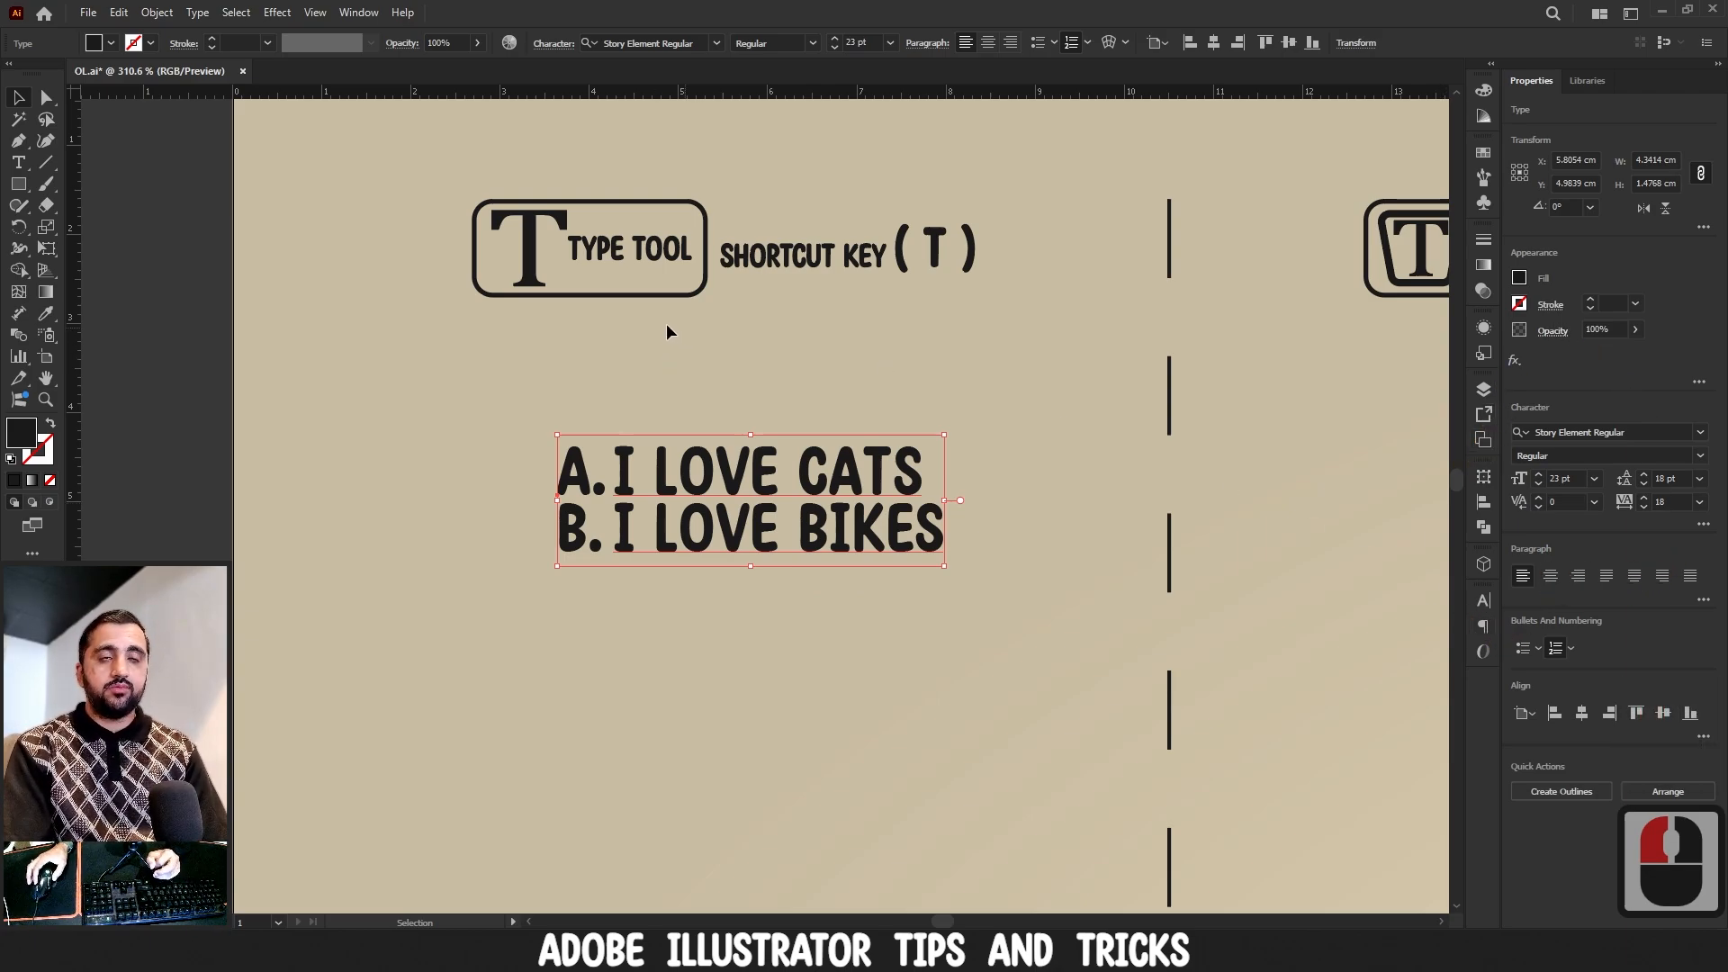
{"action": "left_click", "coordinate": [156, 11]}
{"action": "mouse_move", "coordinate": [193, 14]}
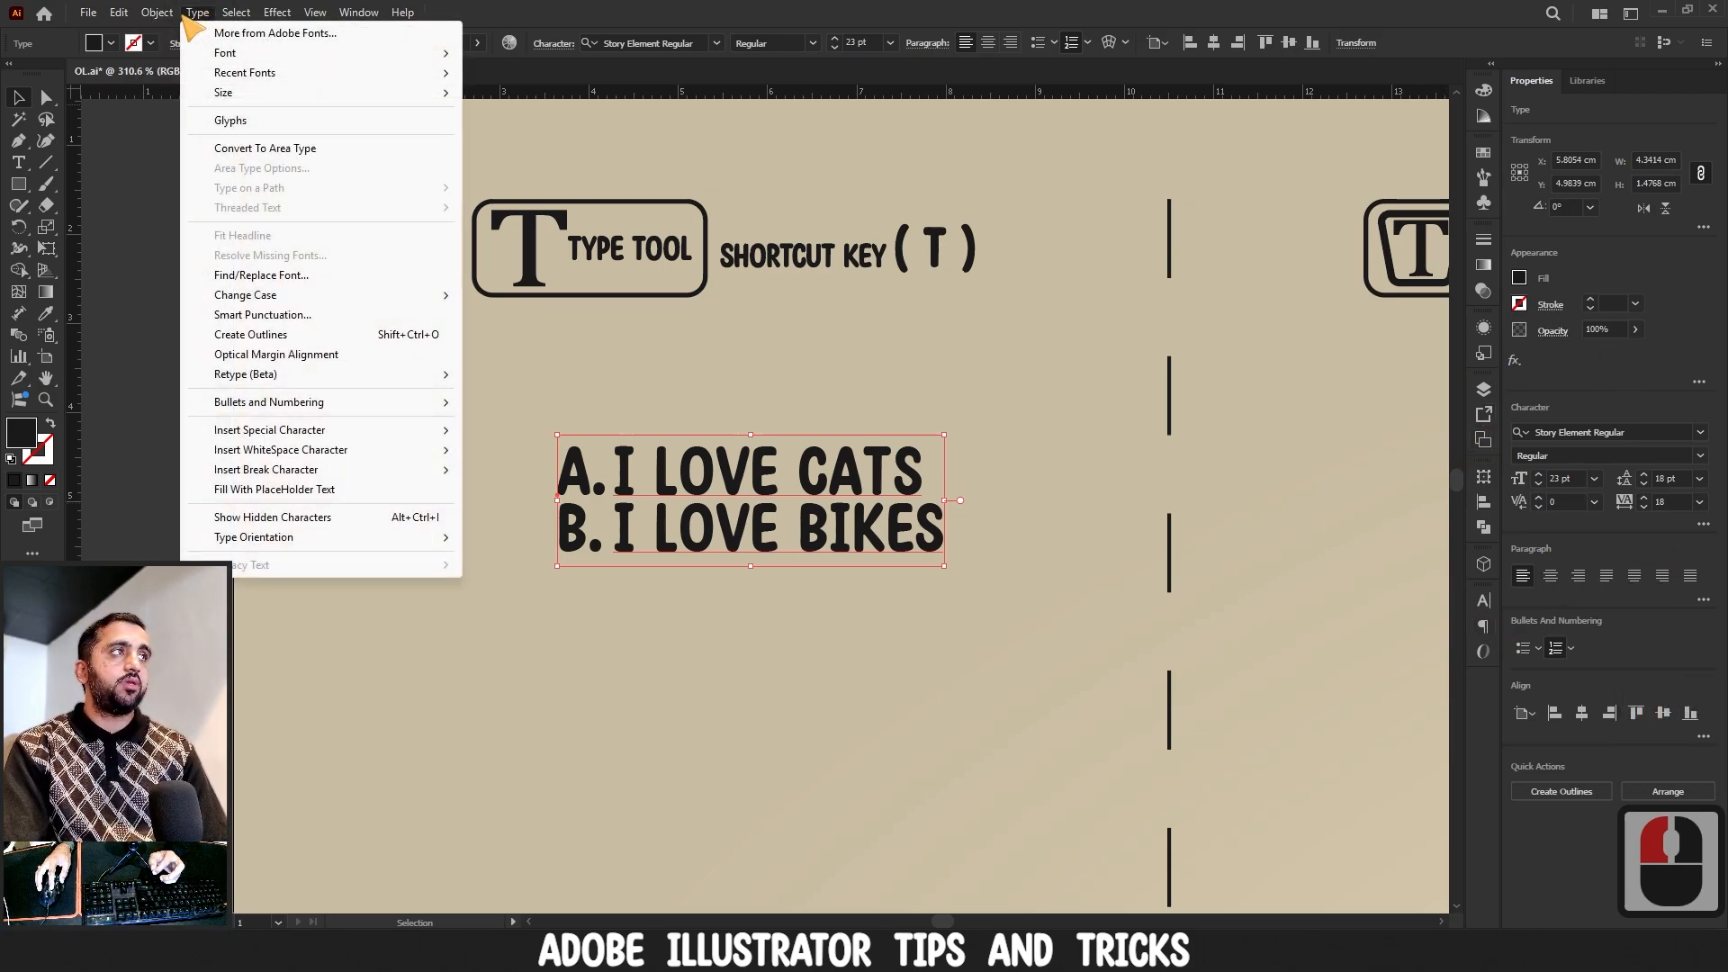
{"action": "left_click", "coordinate": [198, 12]}
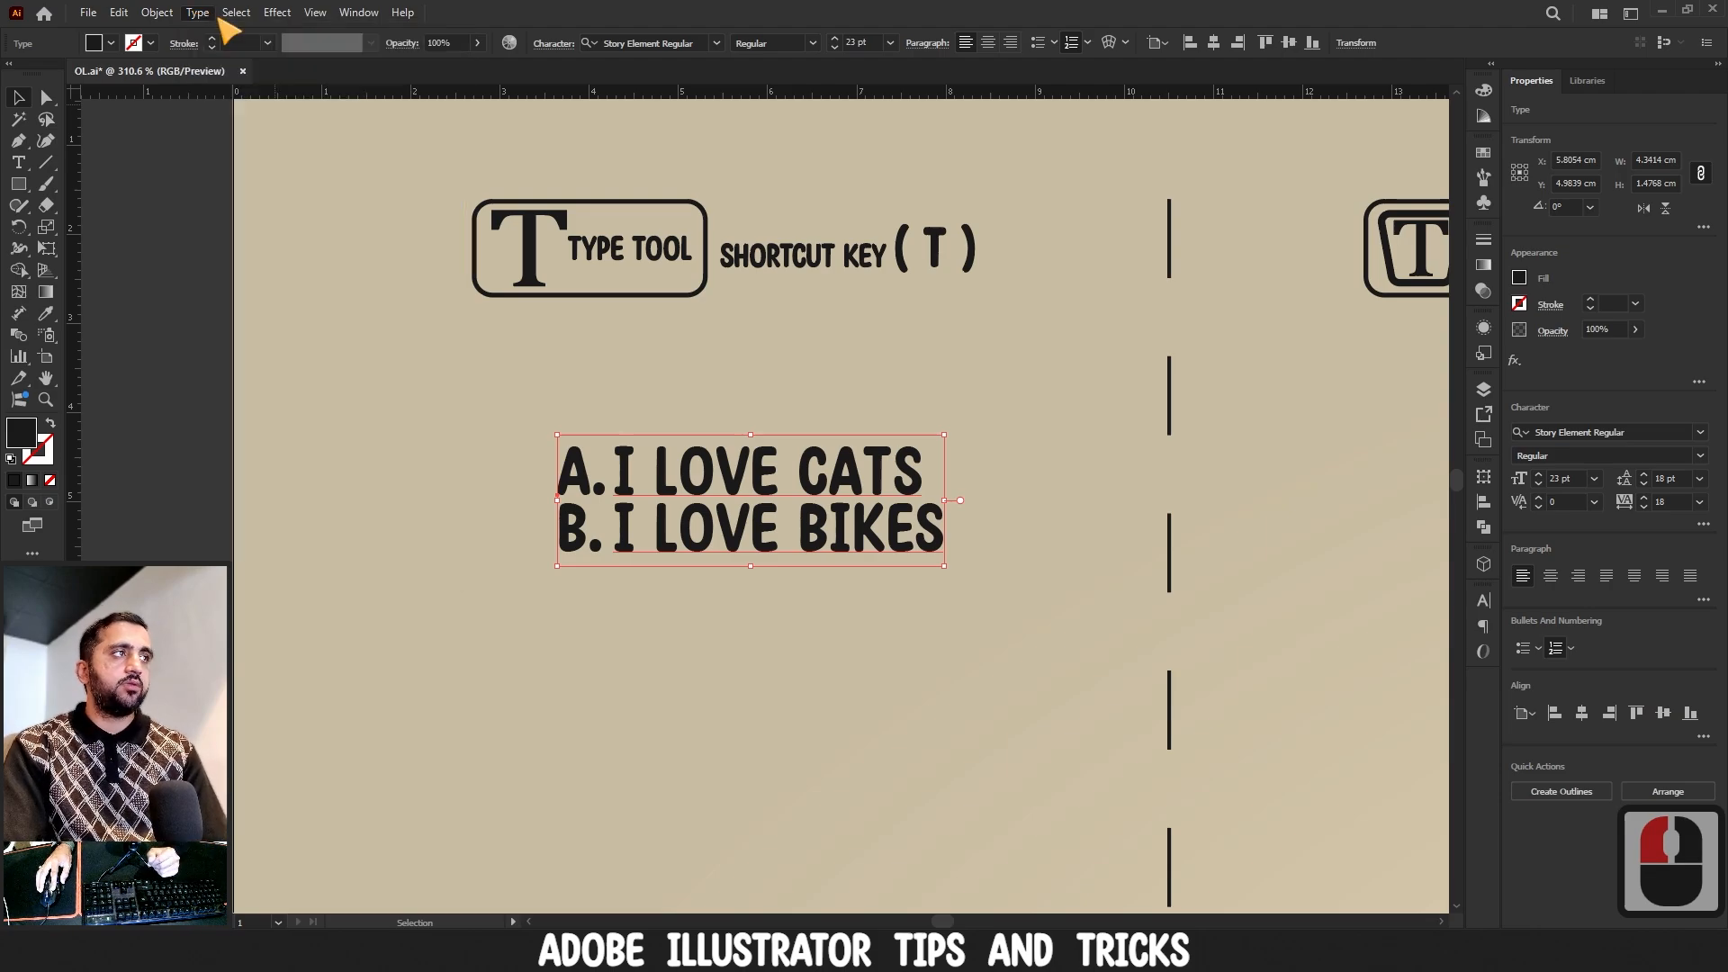
{"action": "left_click", "coordinate": [198, 13]}
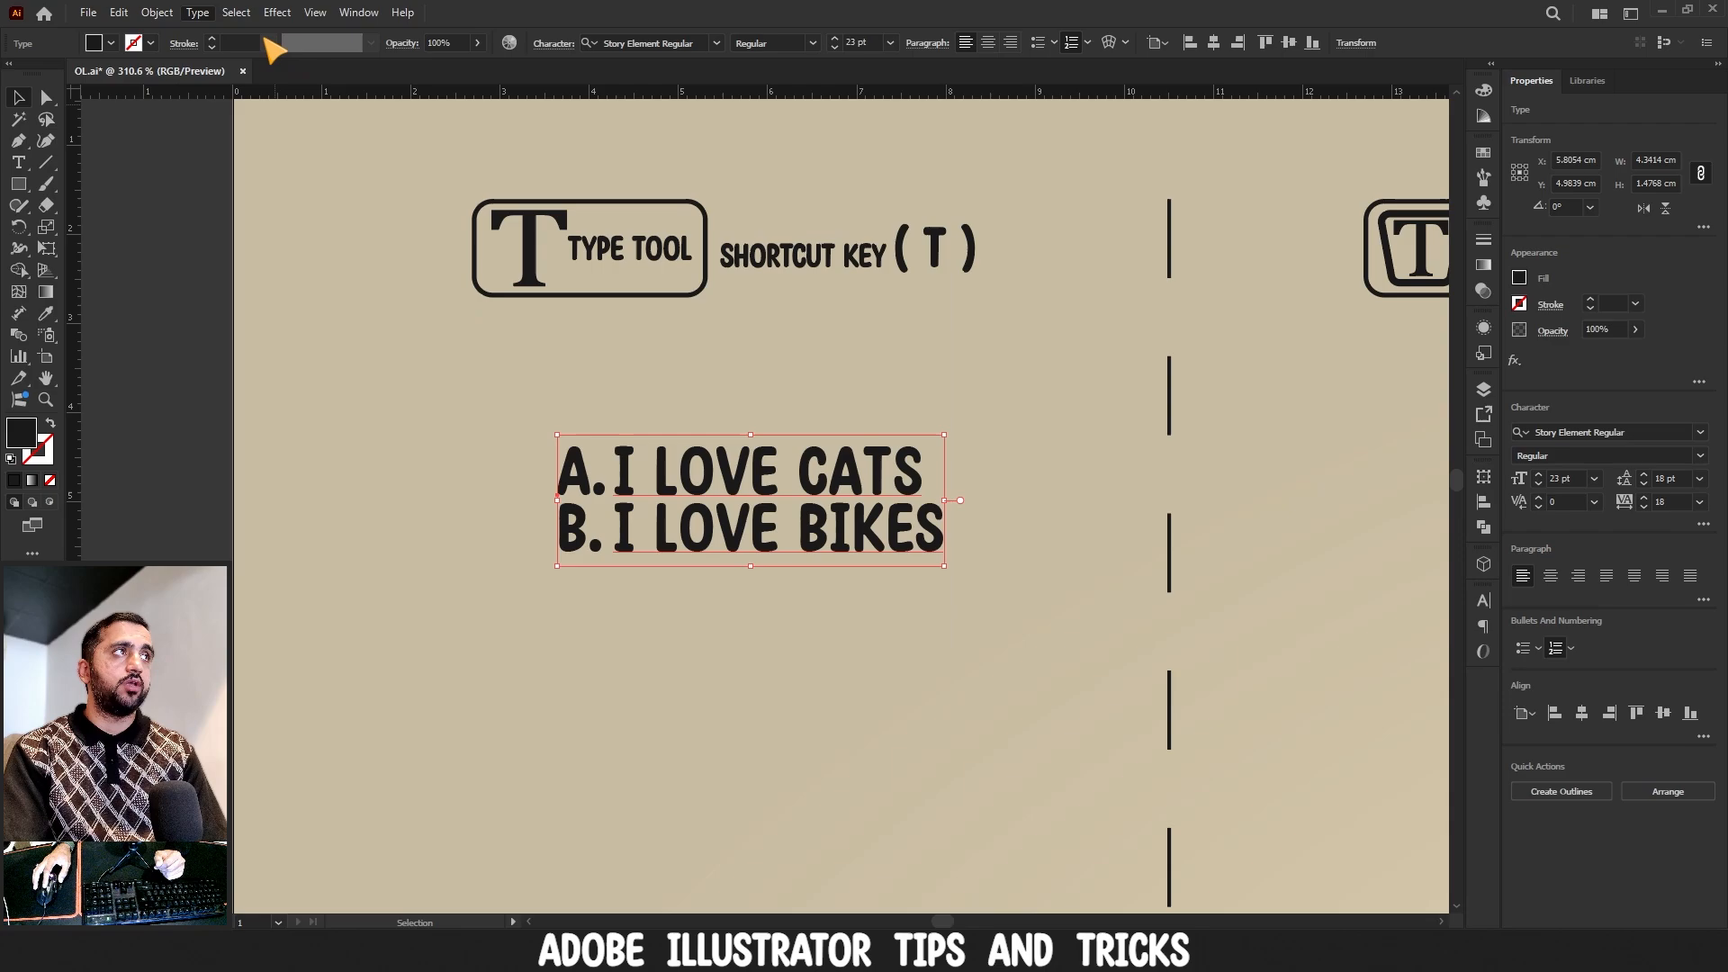
{"action": "left_click", "coordinate": [201, 14]}
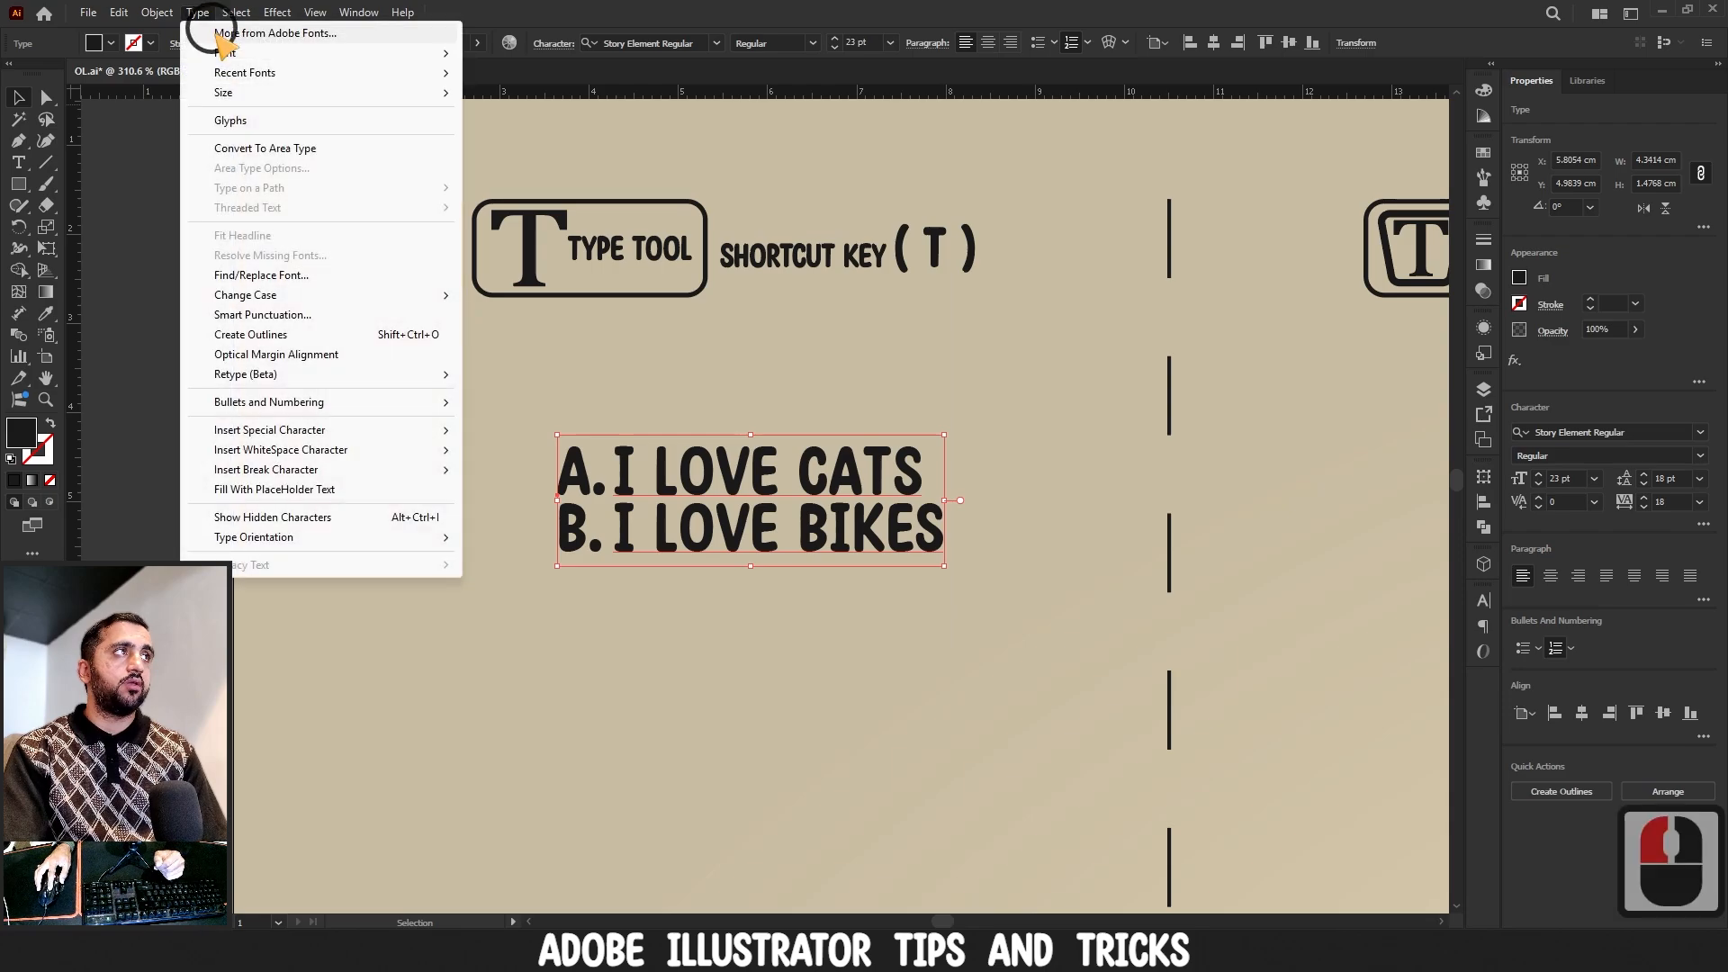
{"action": "mouse_move", "coordinate": [226, 52]}
{"action": "scroll", "coordinate": [587, 405], "scroll_direction": "down", "scroll_amount": 10}
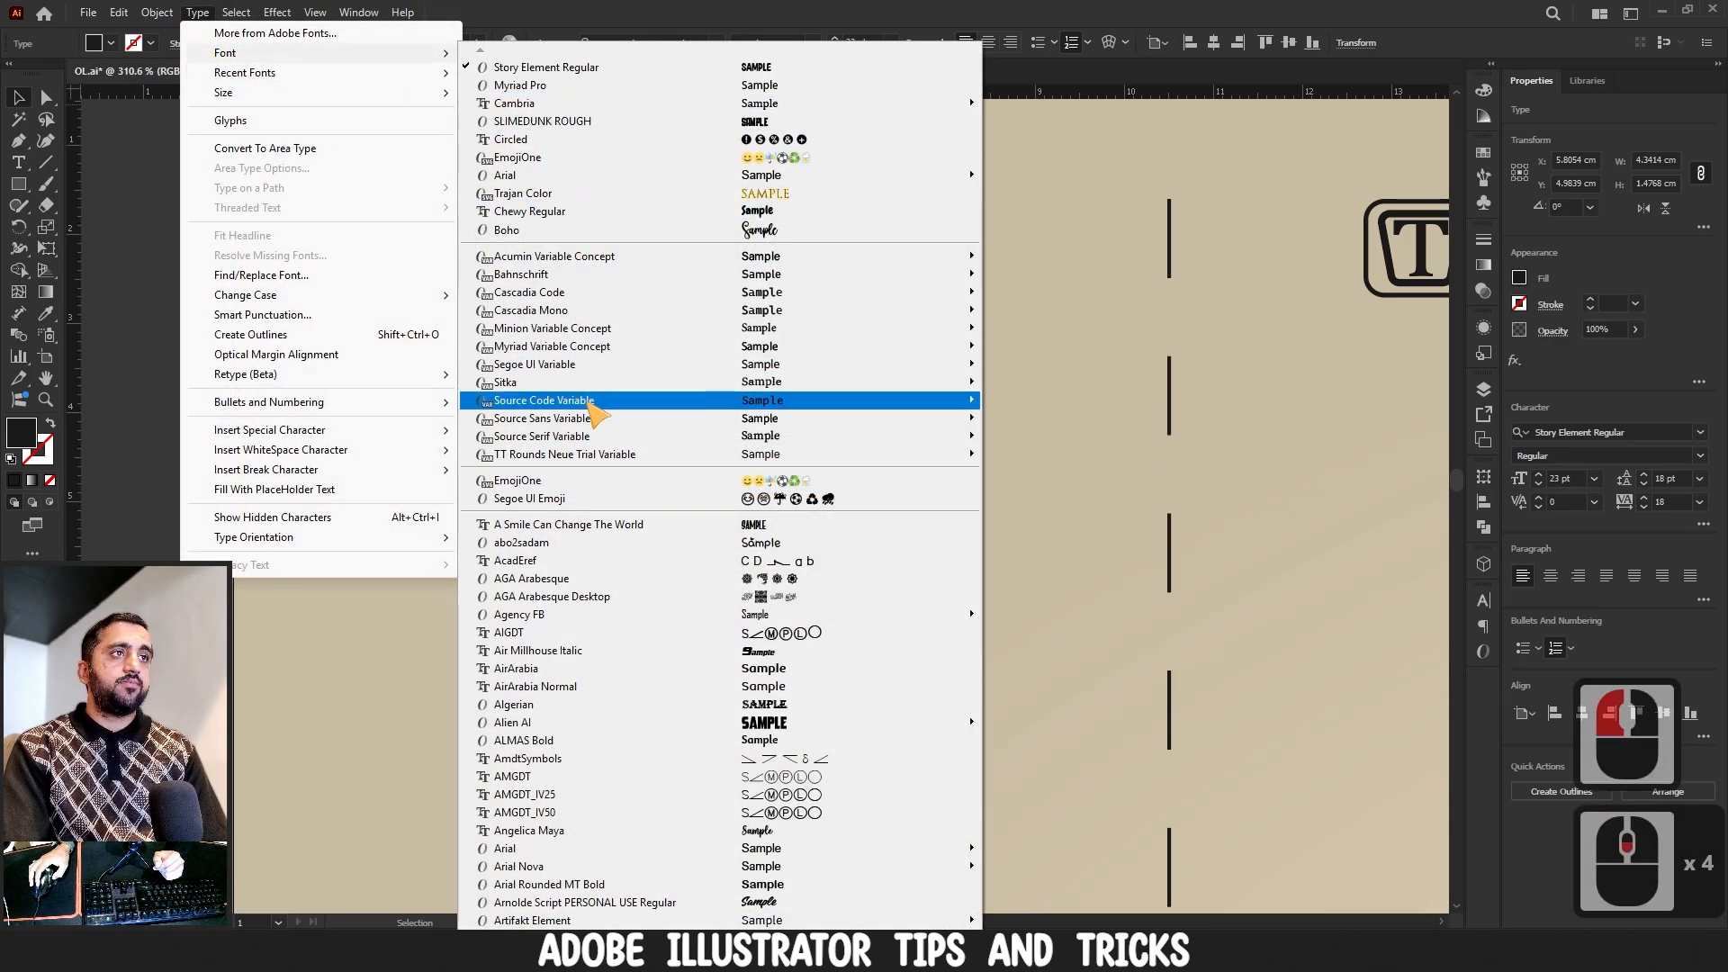
{"action": "scroll", "coordinate": [605, 559], "scroll_direction": "up", "scroll_amount": 2}
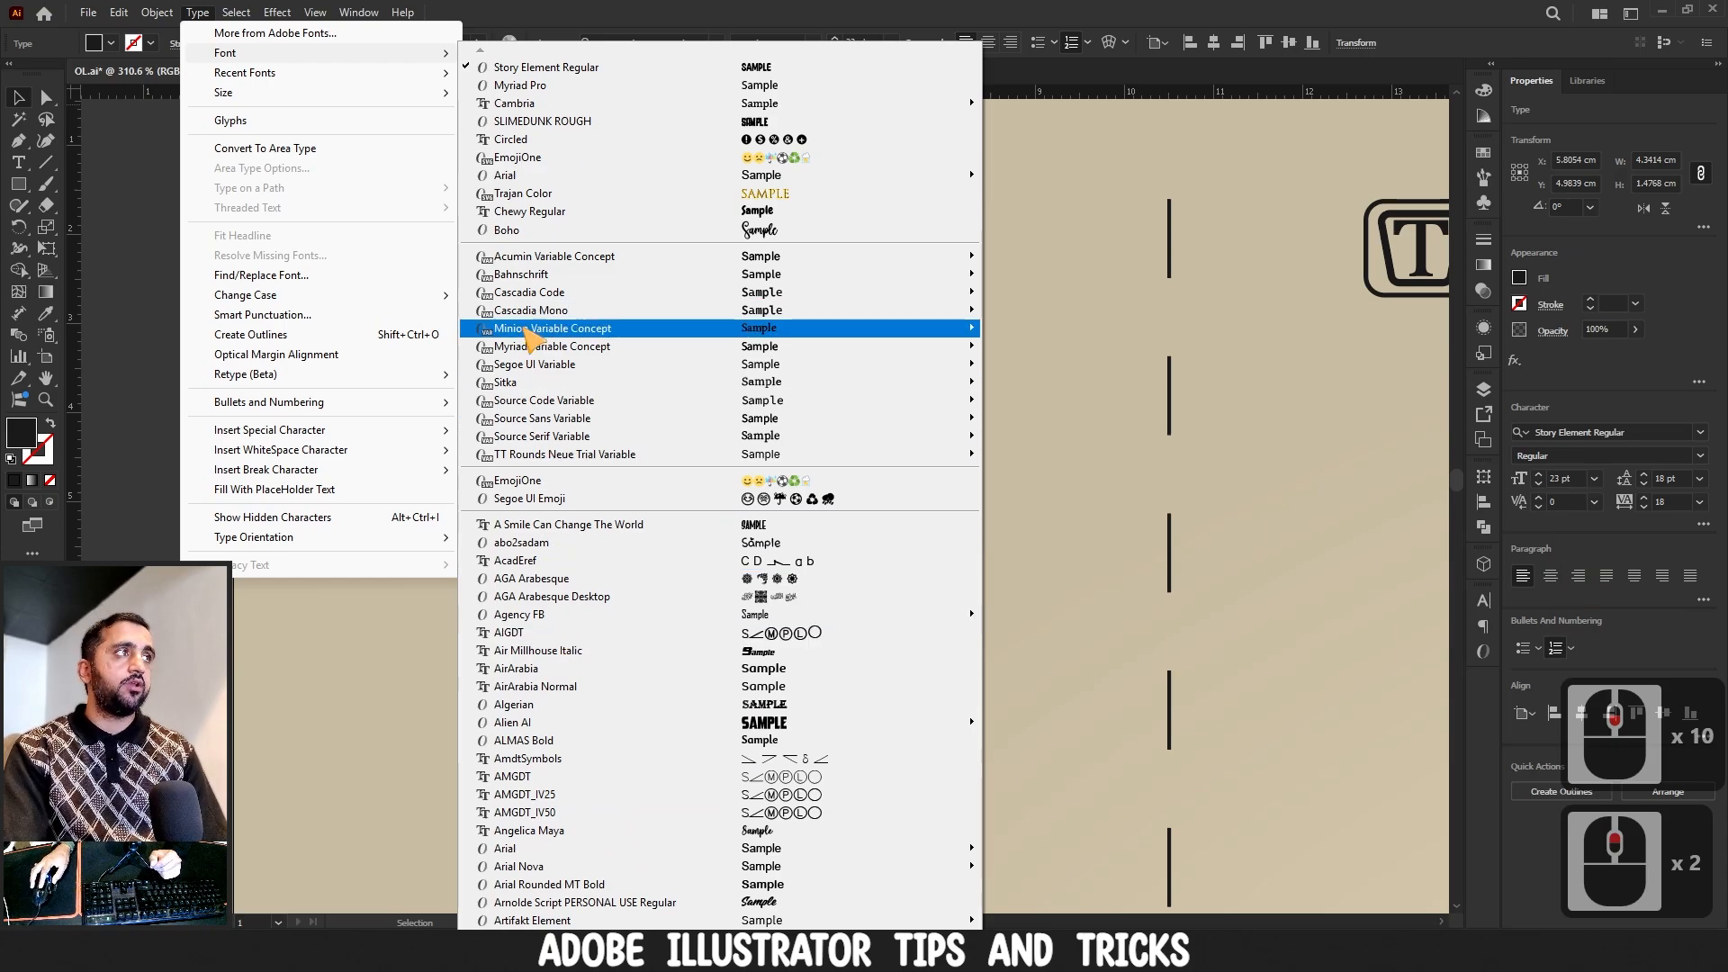
{"action": "mouse_move", "coordinate": [383, 79]}
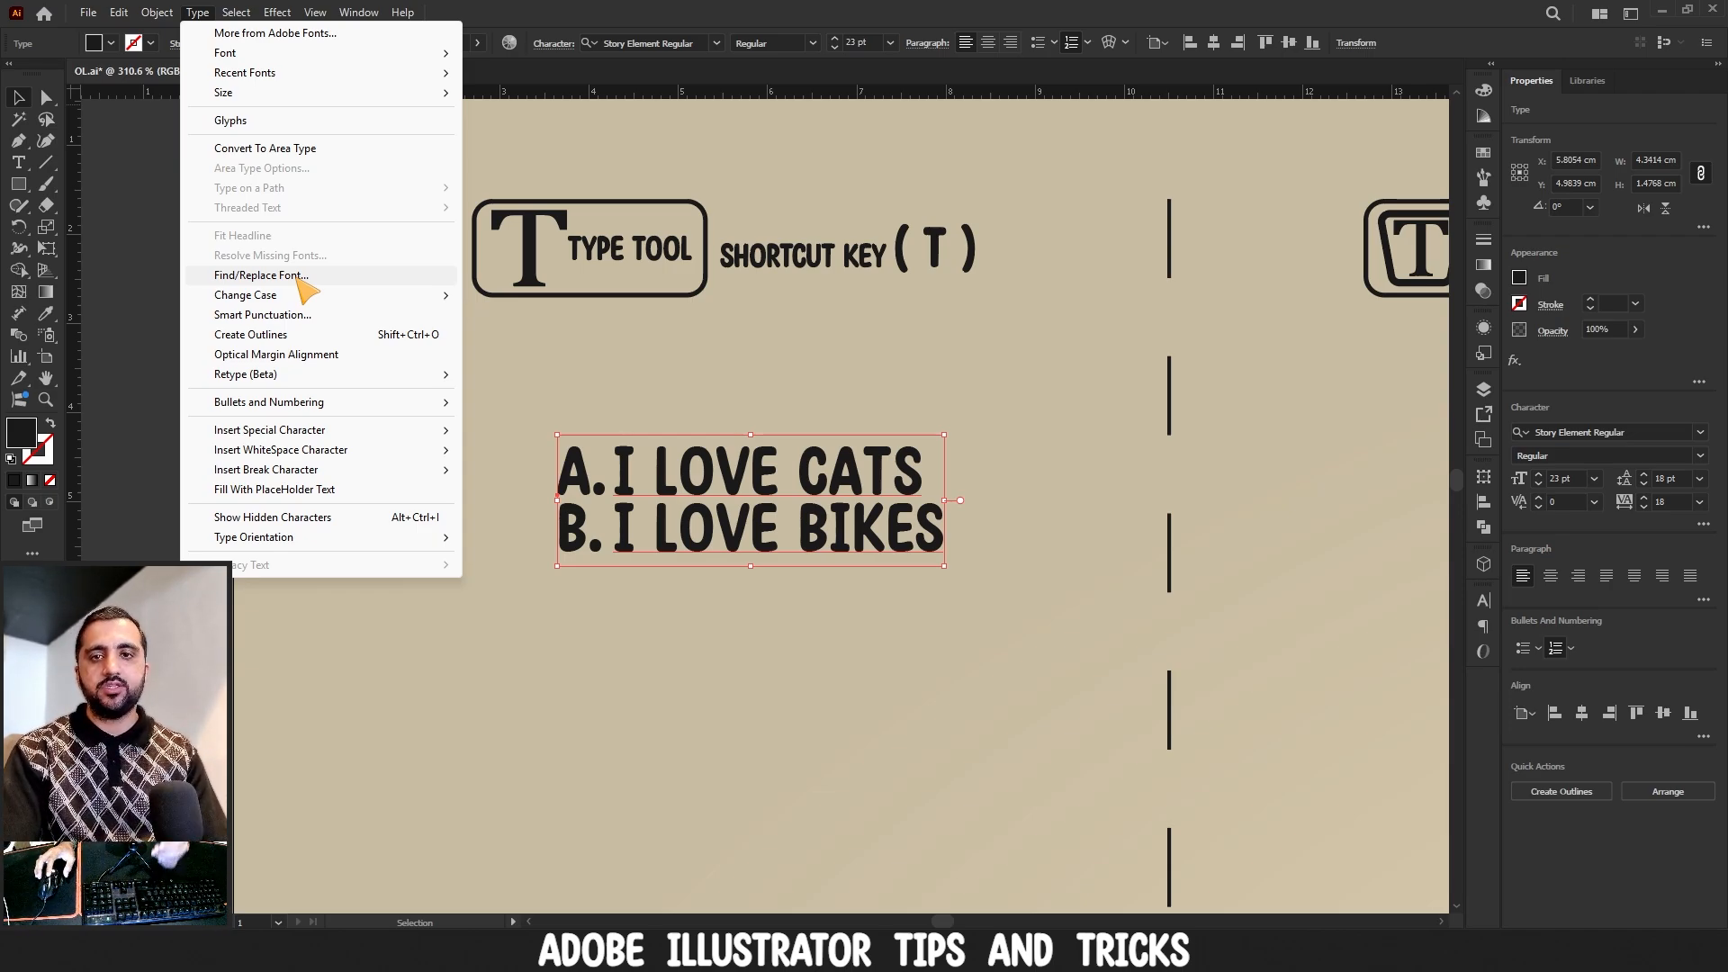
{"action": "mouse_move", "coordinate": [293, 301]}
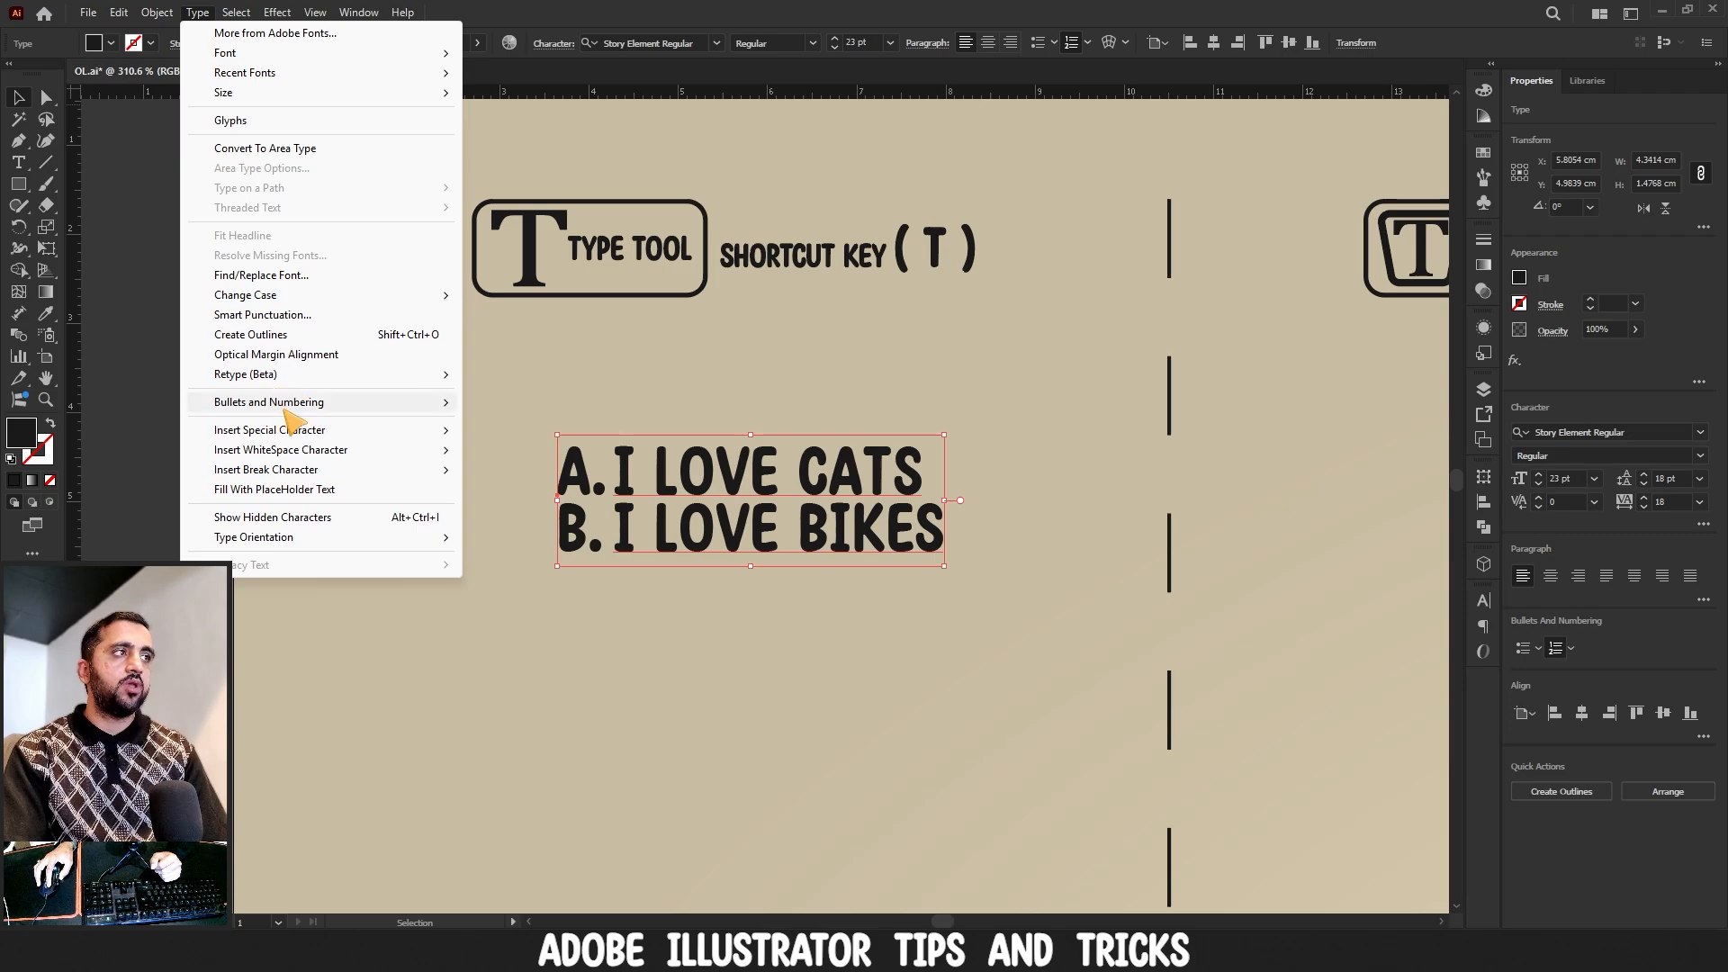
{"action": "mouse_move", "coordinate": [317, 432]}
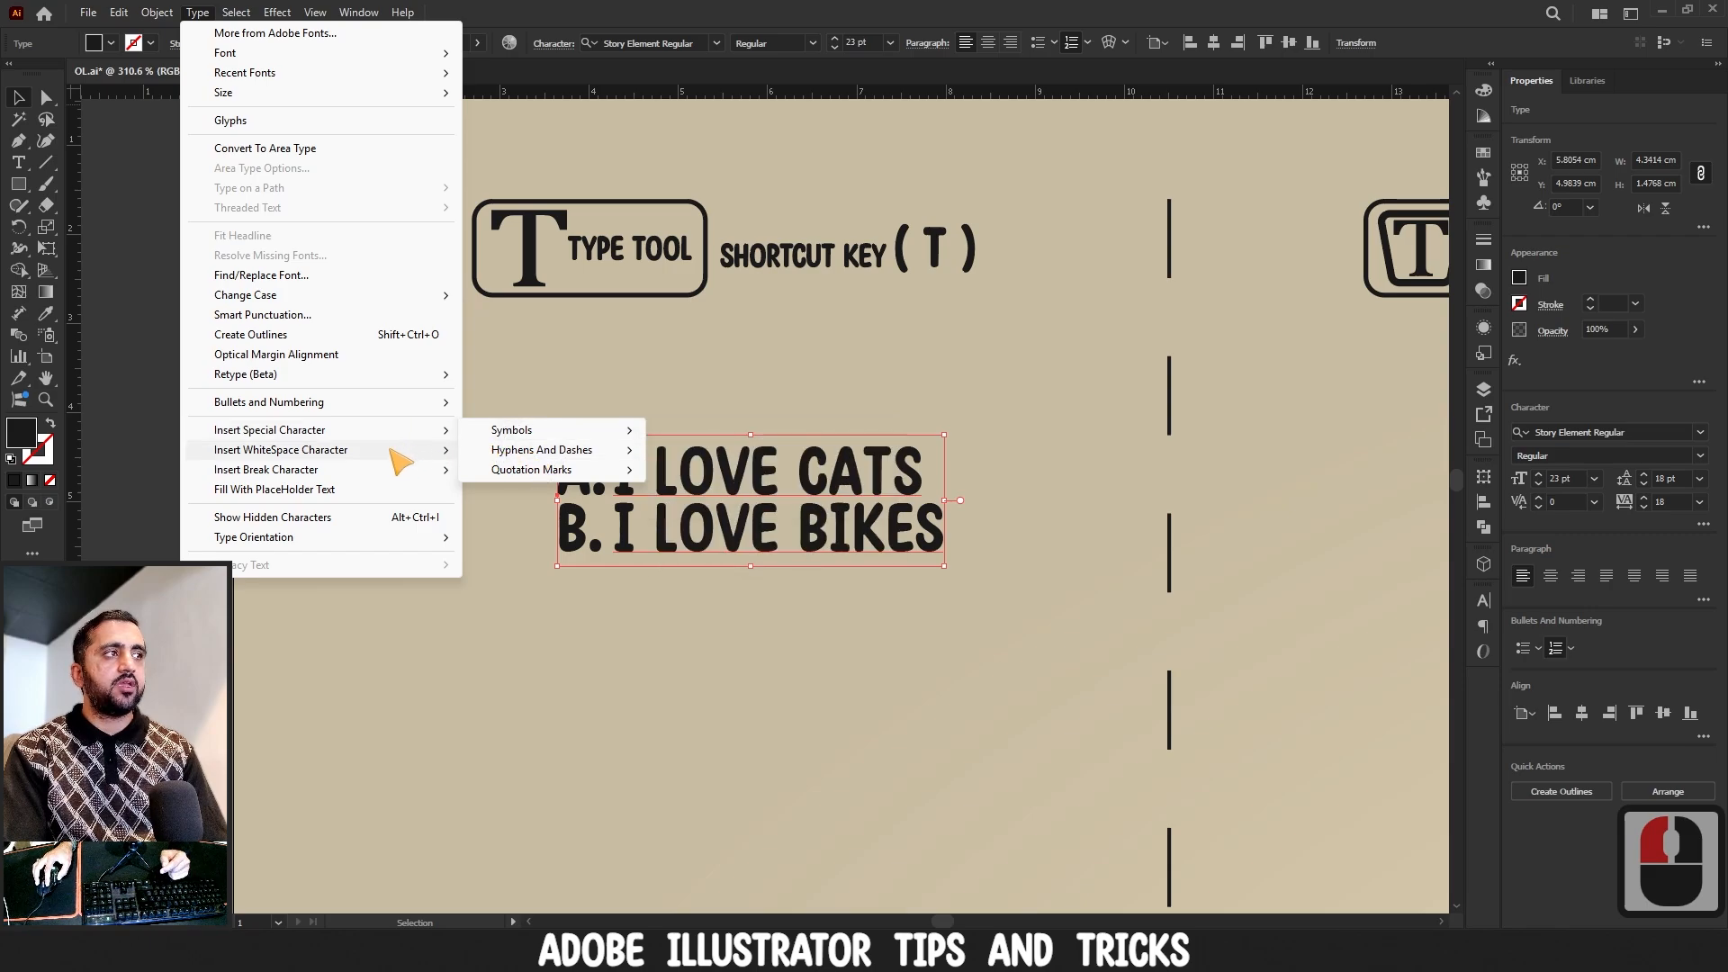
{"action": "mouse_move", "coordinate": [407, 460]}
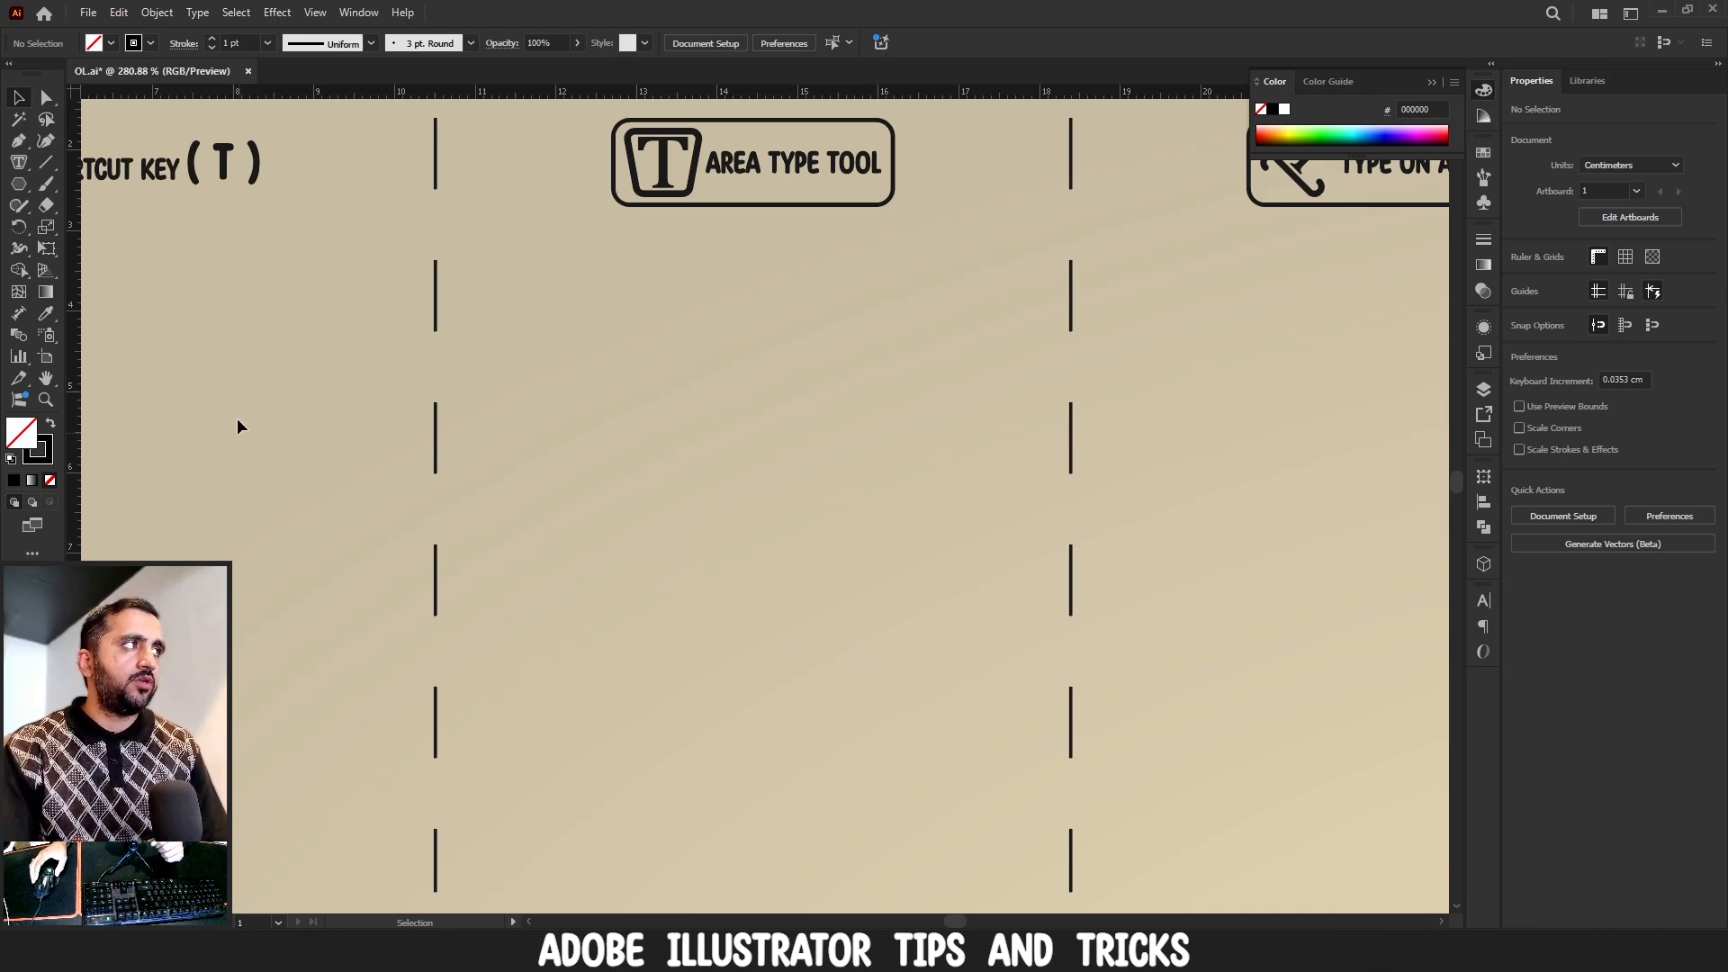
- Draw a hexagon about 2.9 cm wide and a circle about 2.4 cm across below the Area Type Tool heading
{"action": "left_click", "coordinate": [19, 184]}
{"action": "left_click_drag", "start_coordinate": [534, 310], "coordinate": [651, 409]}
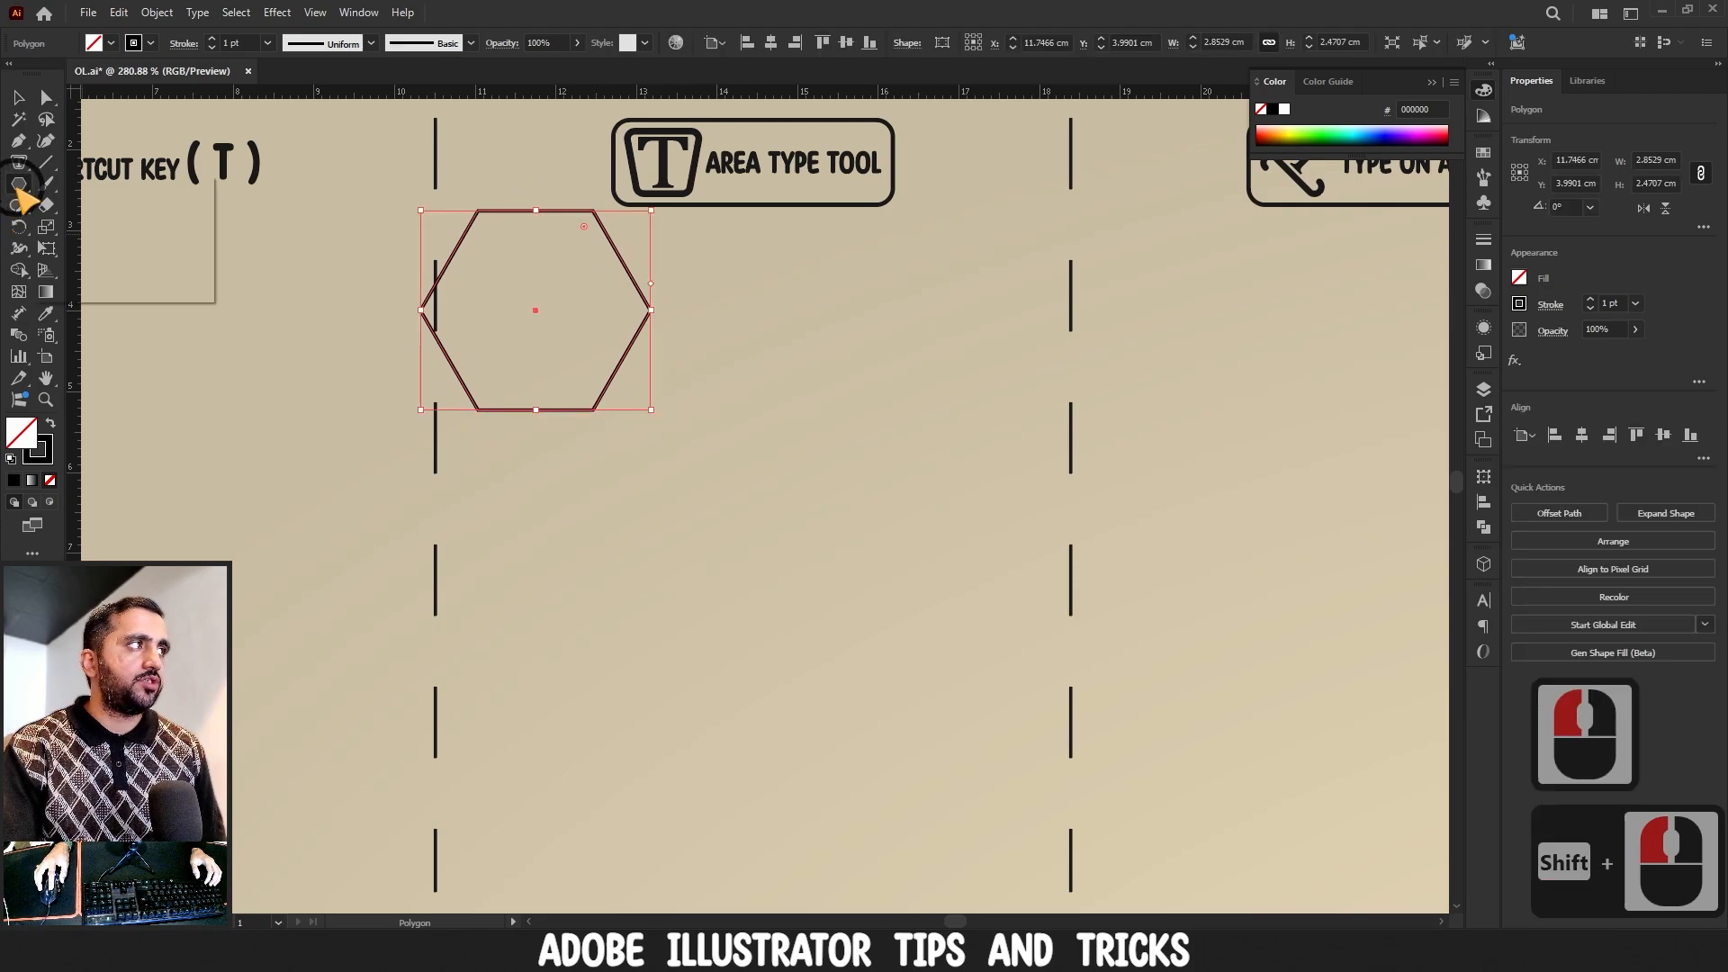
{"action": "left_click_drag", "start_coordinate": [19, 184], "coordinate": [99, 216]}
{"action": "left_click_drag", "start_coordinate": [795, 341], "coordinate": [991, 536]}
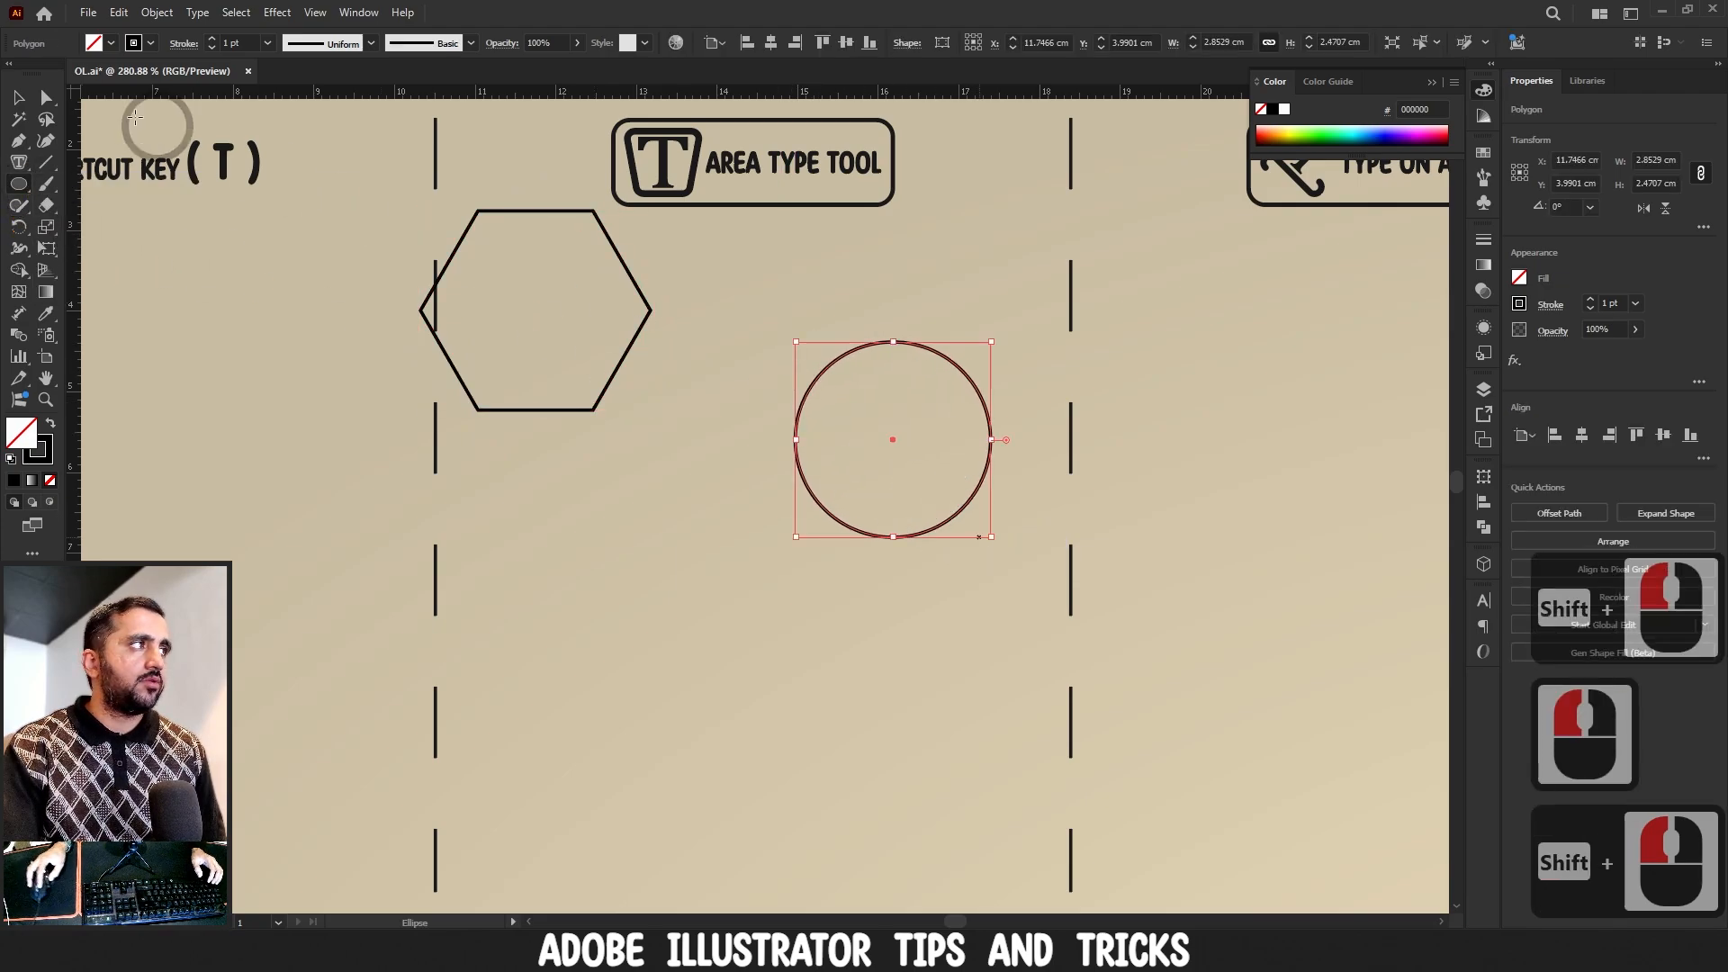
- Draw a square about 2.7 cm wide below the hexagon and move the hexagon fully inside the Area Type Tool column
{"action": "left_click_drag", "start_coordinate": [20, 185], "coordinate": [94, 185]}
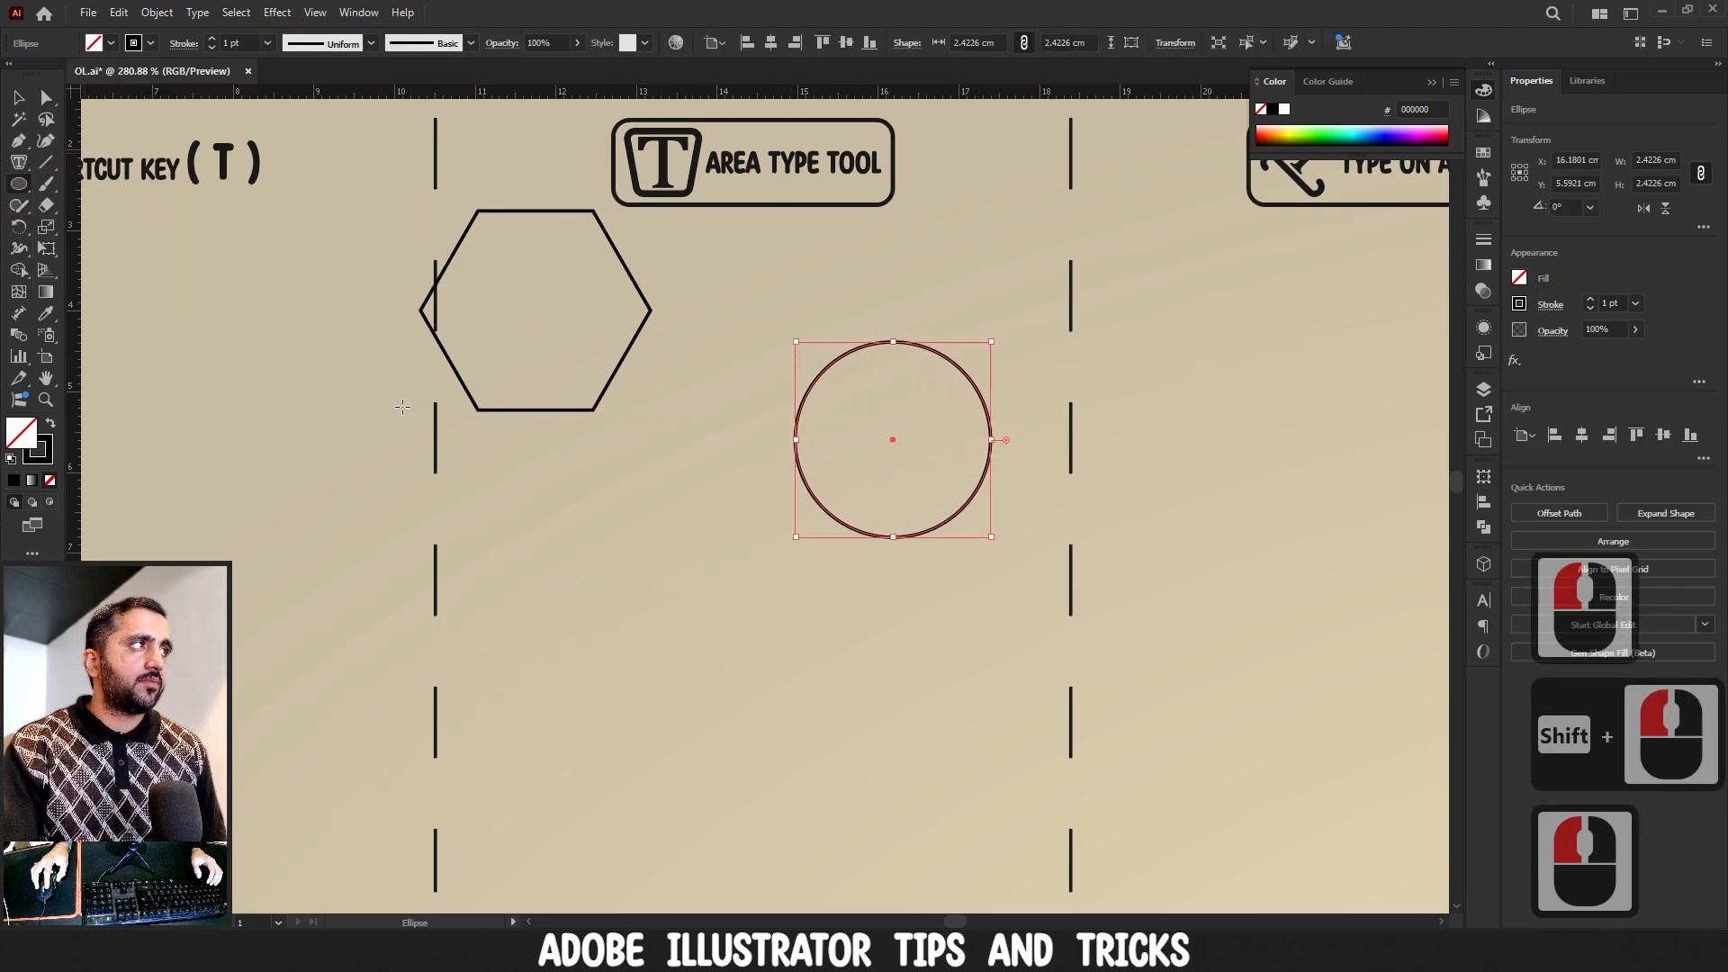
{"action": "left_click_drag", "start_coordinate": [478, 510], "coordinate": [700, 732]}
{"action": "key", "text": "v"}
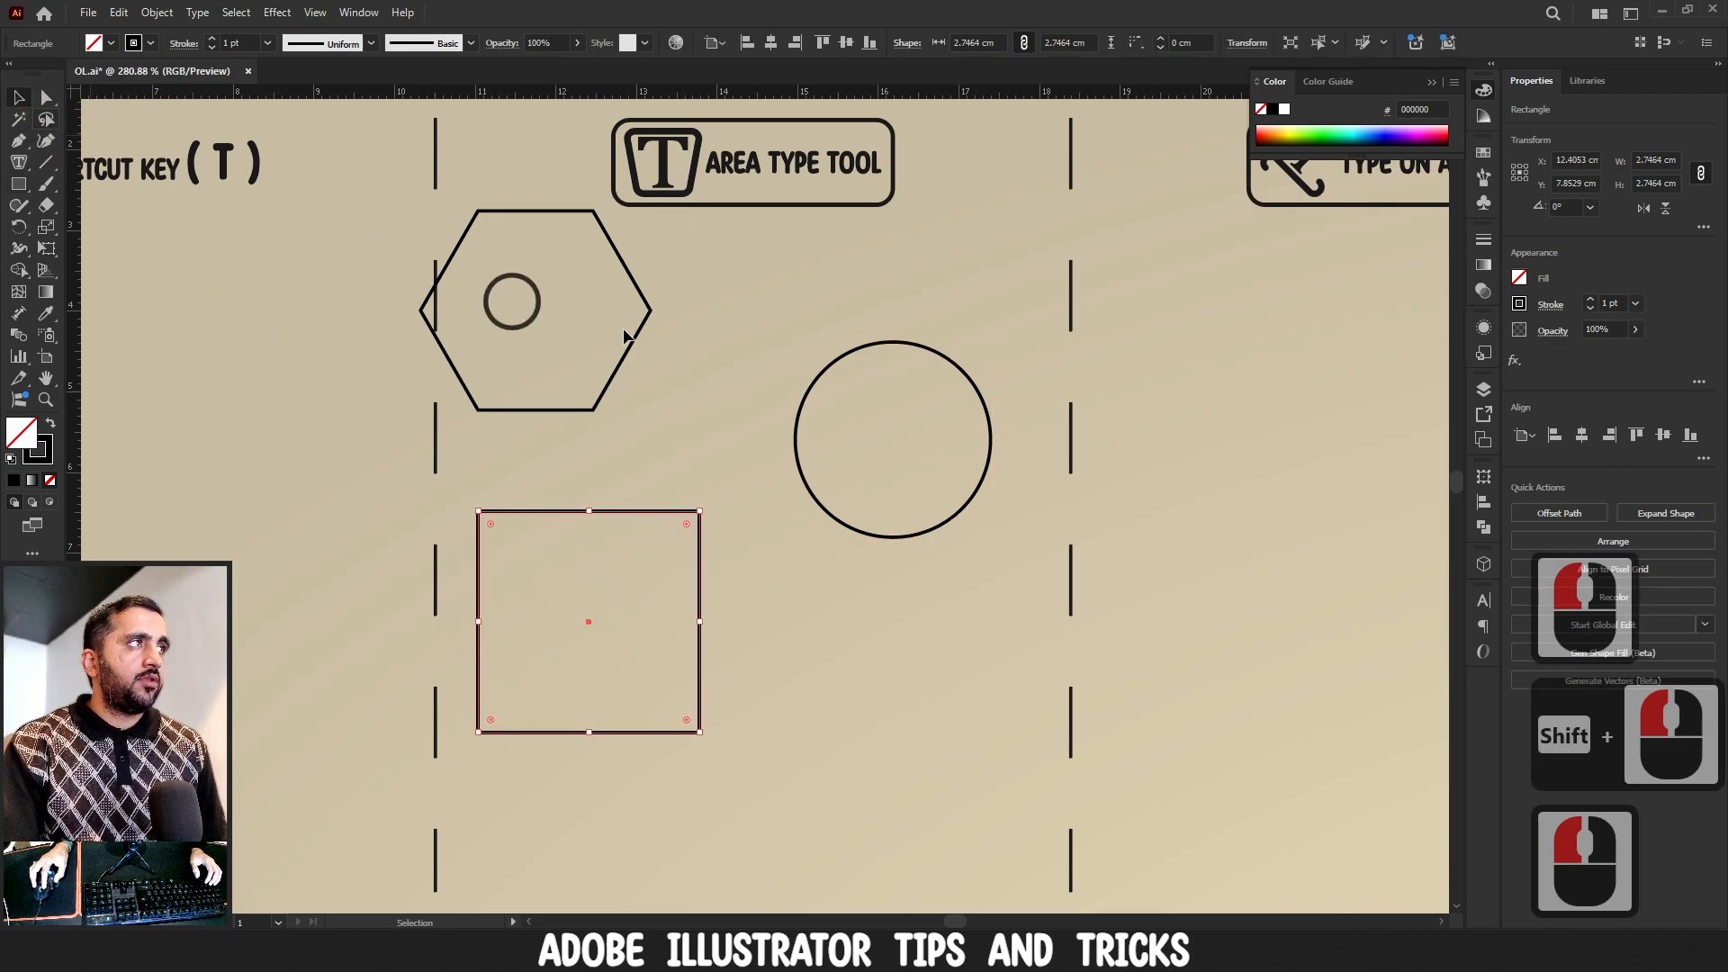
{"action": "left_click_drag", "start_coordinate": [648, 327], "coordinate": [711, 363]}
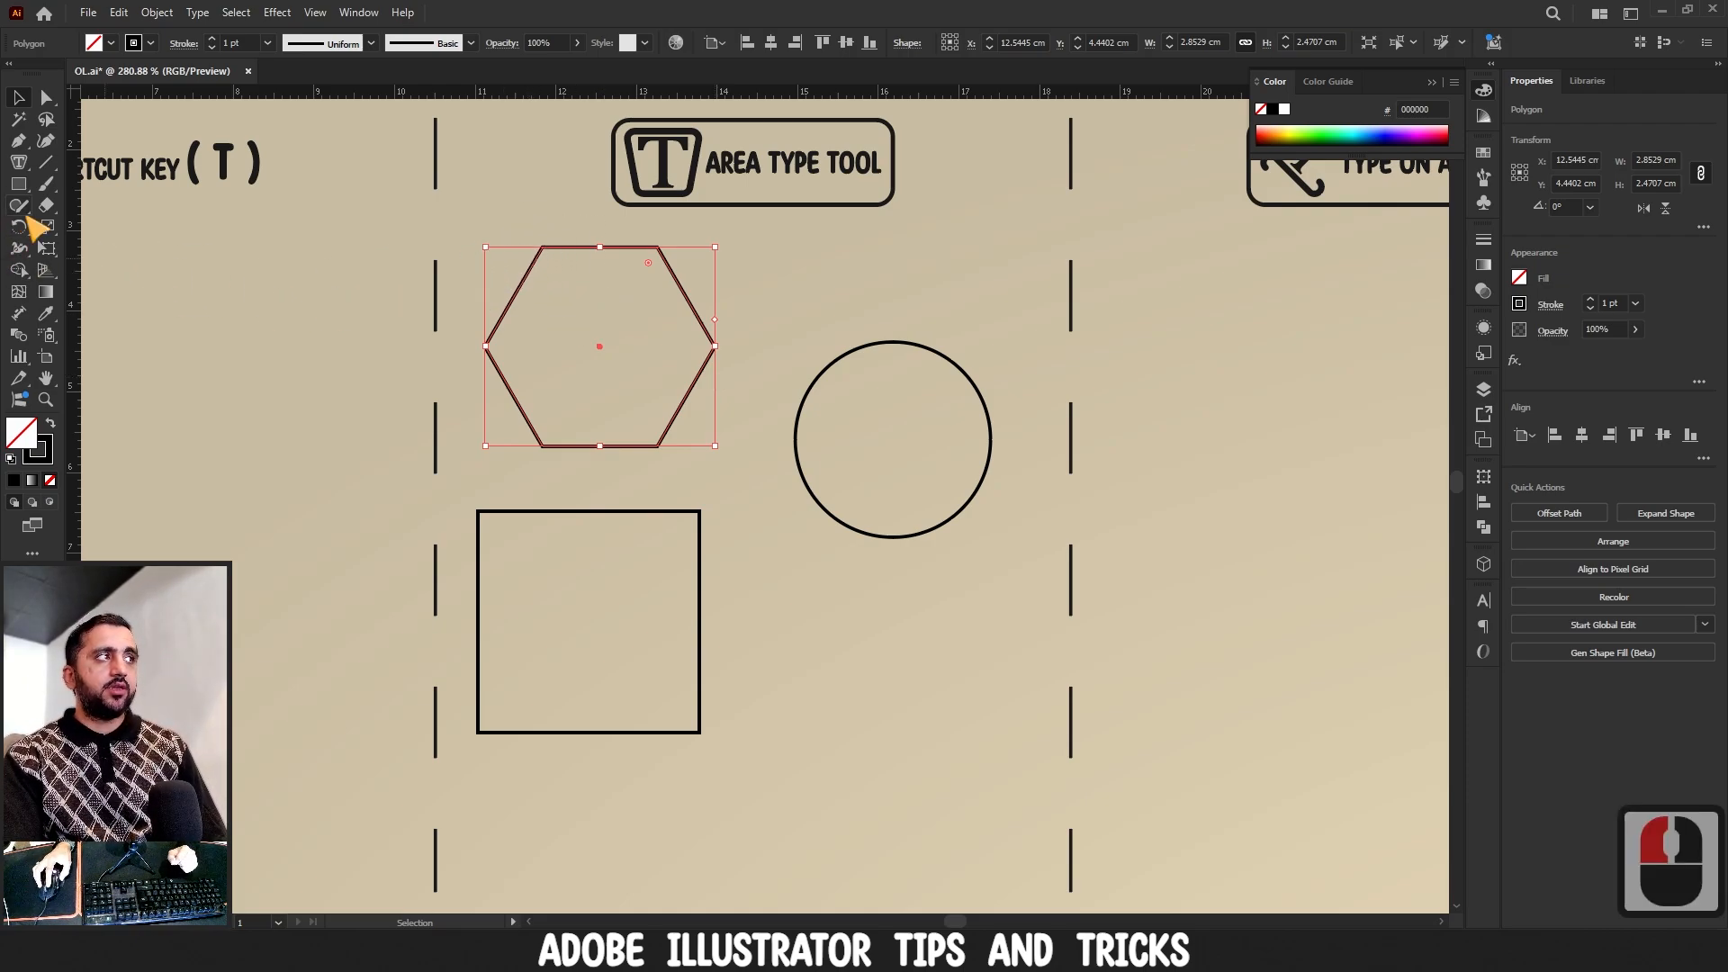
- Turn the hexagon into an area type frame and replace its placeholder text with filler letters starting "dasdasdadmnabdama" until the text overflows
{"action": "left_click_drag", "start_coordinate": [18, 162], "coordinate": [115, 186]}
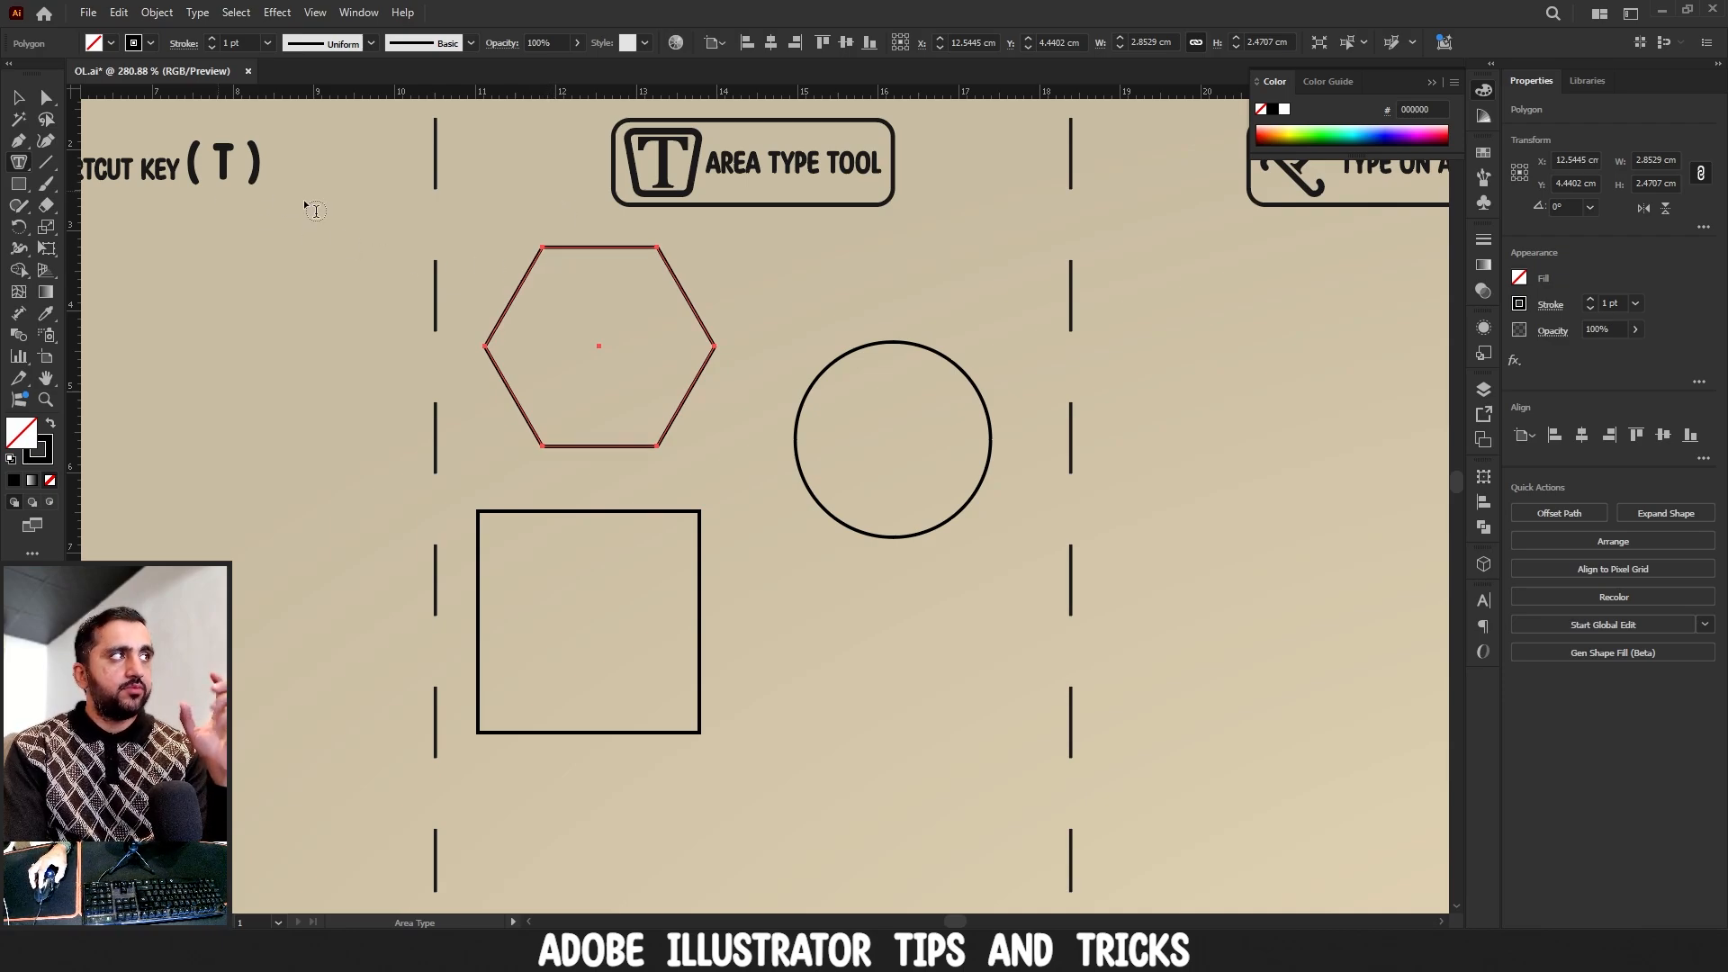
{"action": "left_click", "coordinate": [569, 260]}
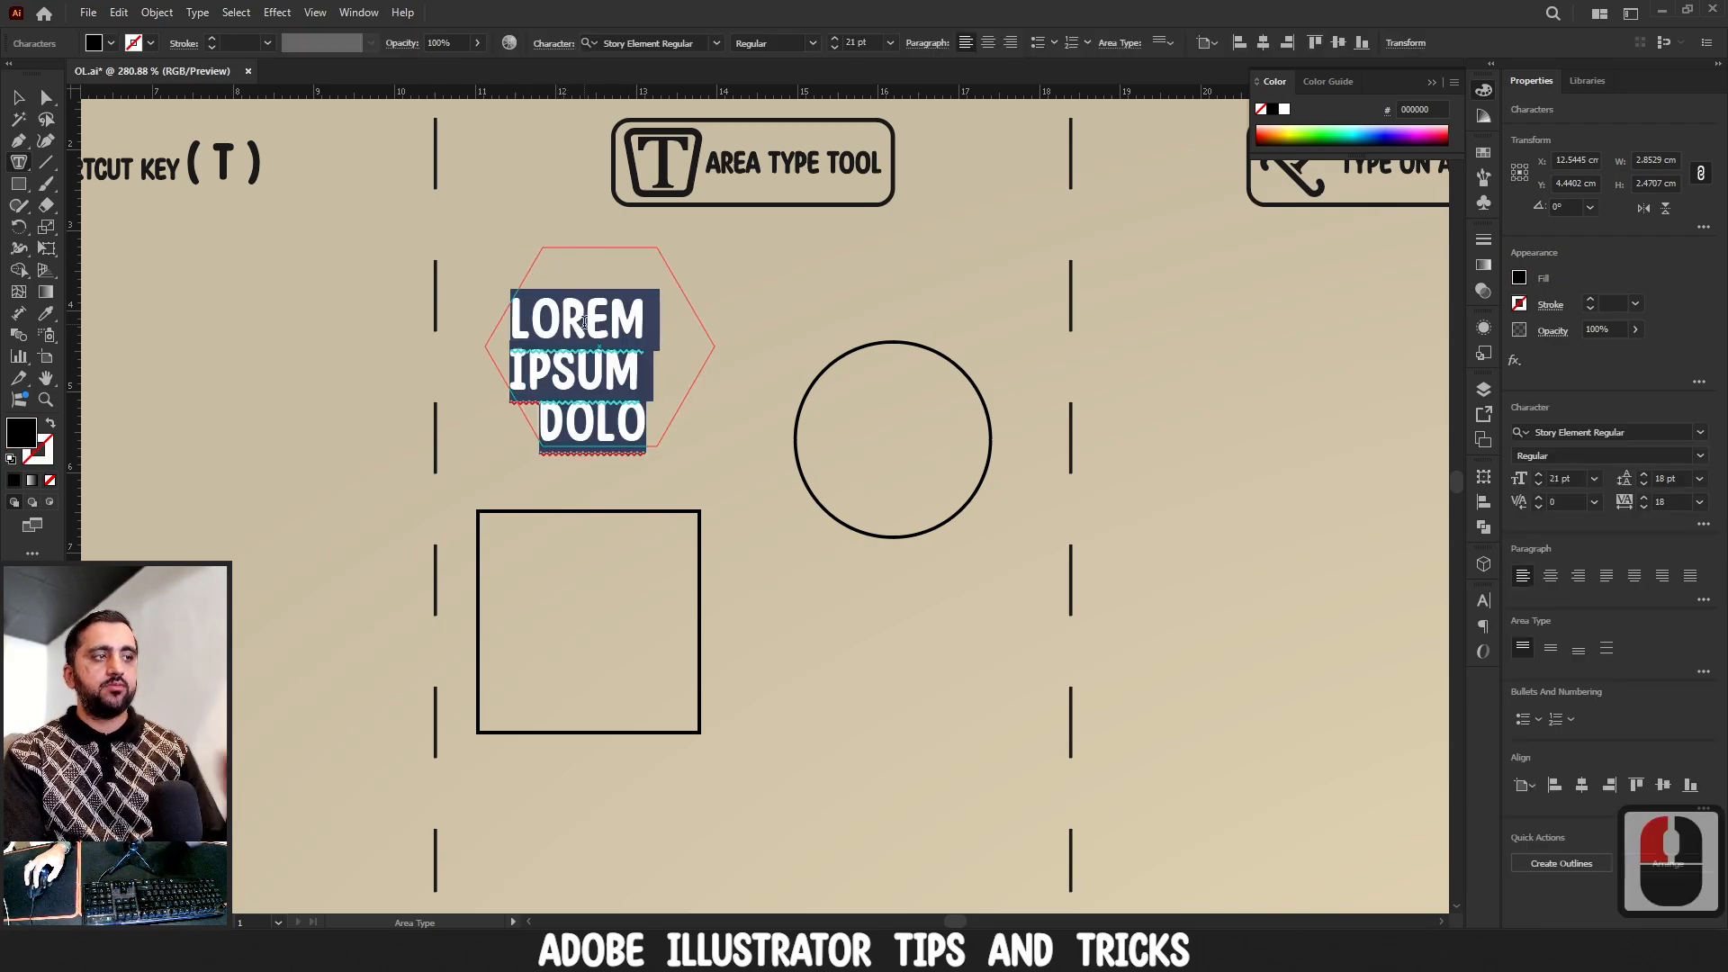
{"action": "left_click", "coordinate": [615, 362]}
{"action": "type", "text": "sadsadasd"}
{"action": "triple_click", "coordinate": [610, 339]}
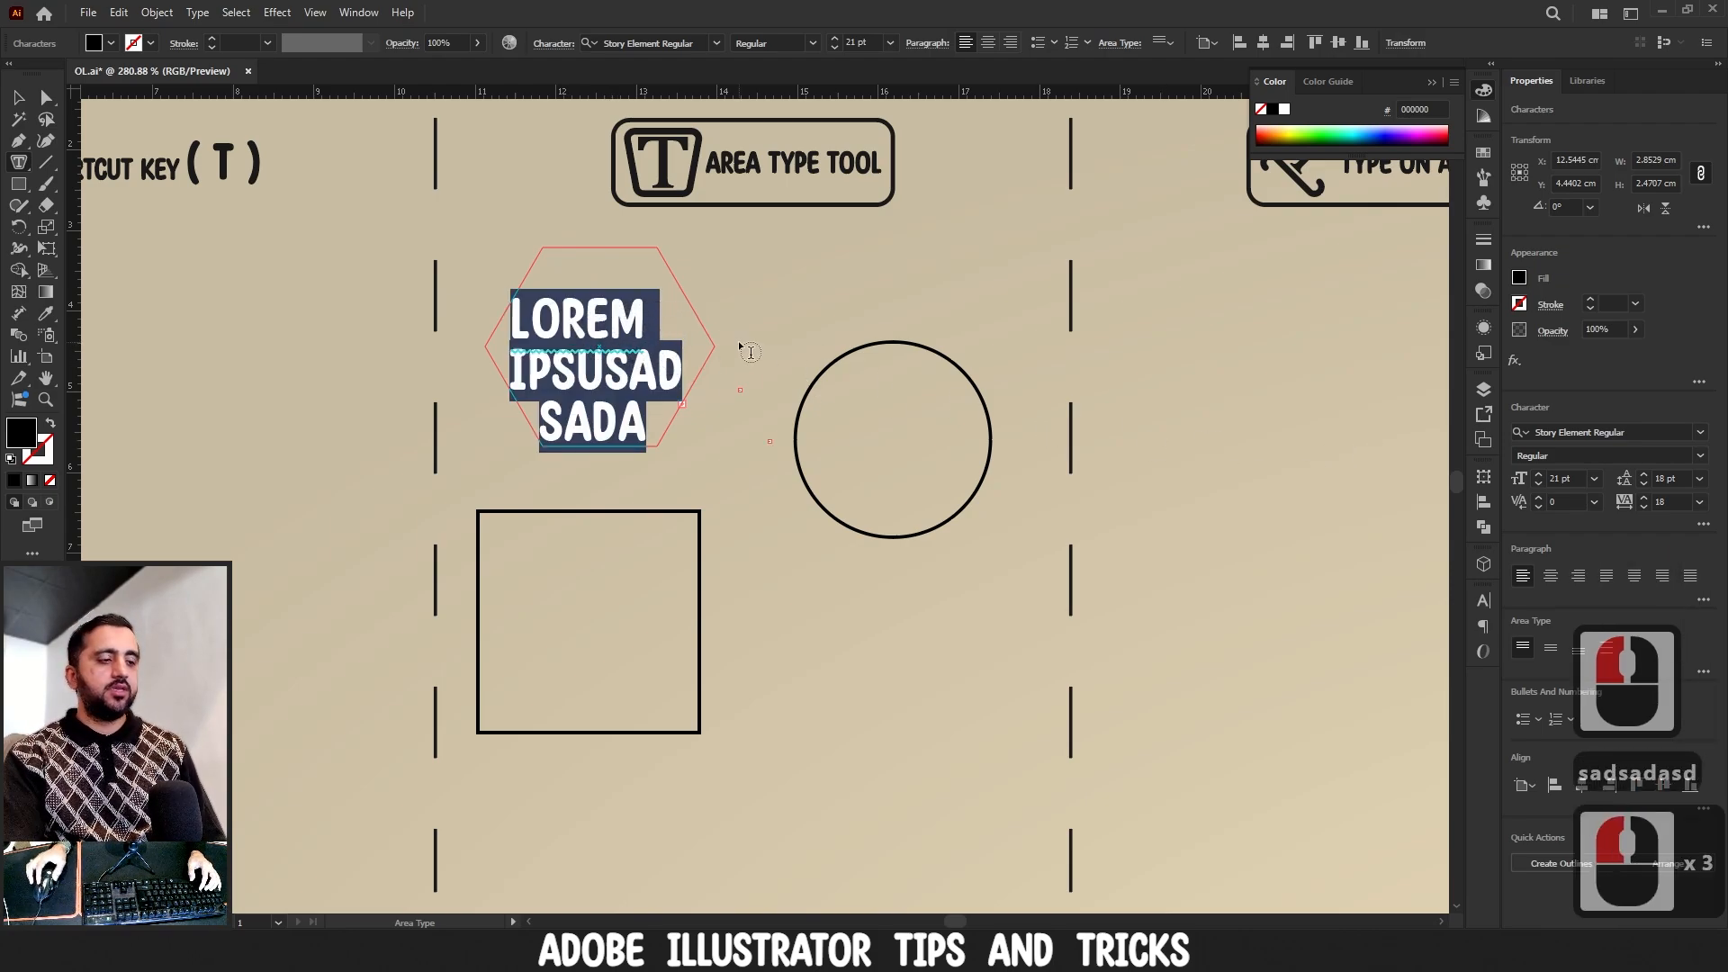
{"action": "type", "text": "dasdasdadmnabdama"}
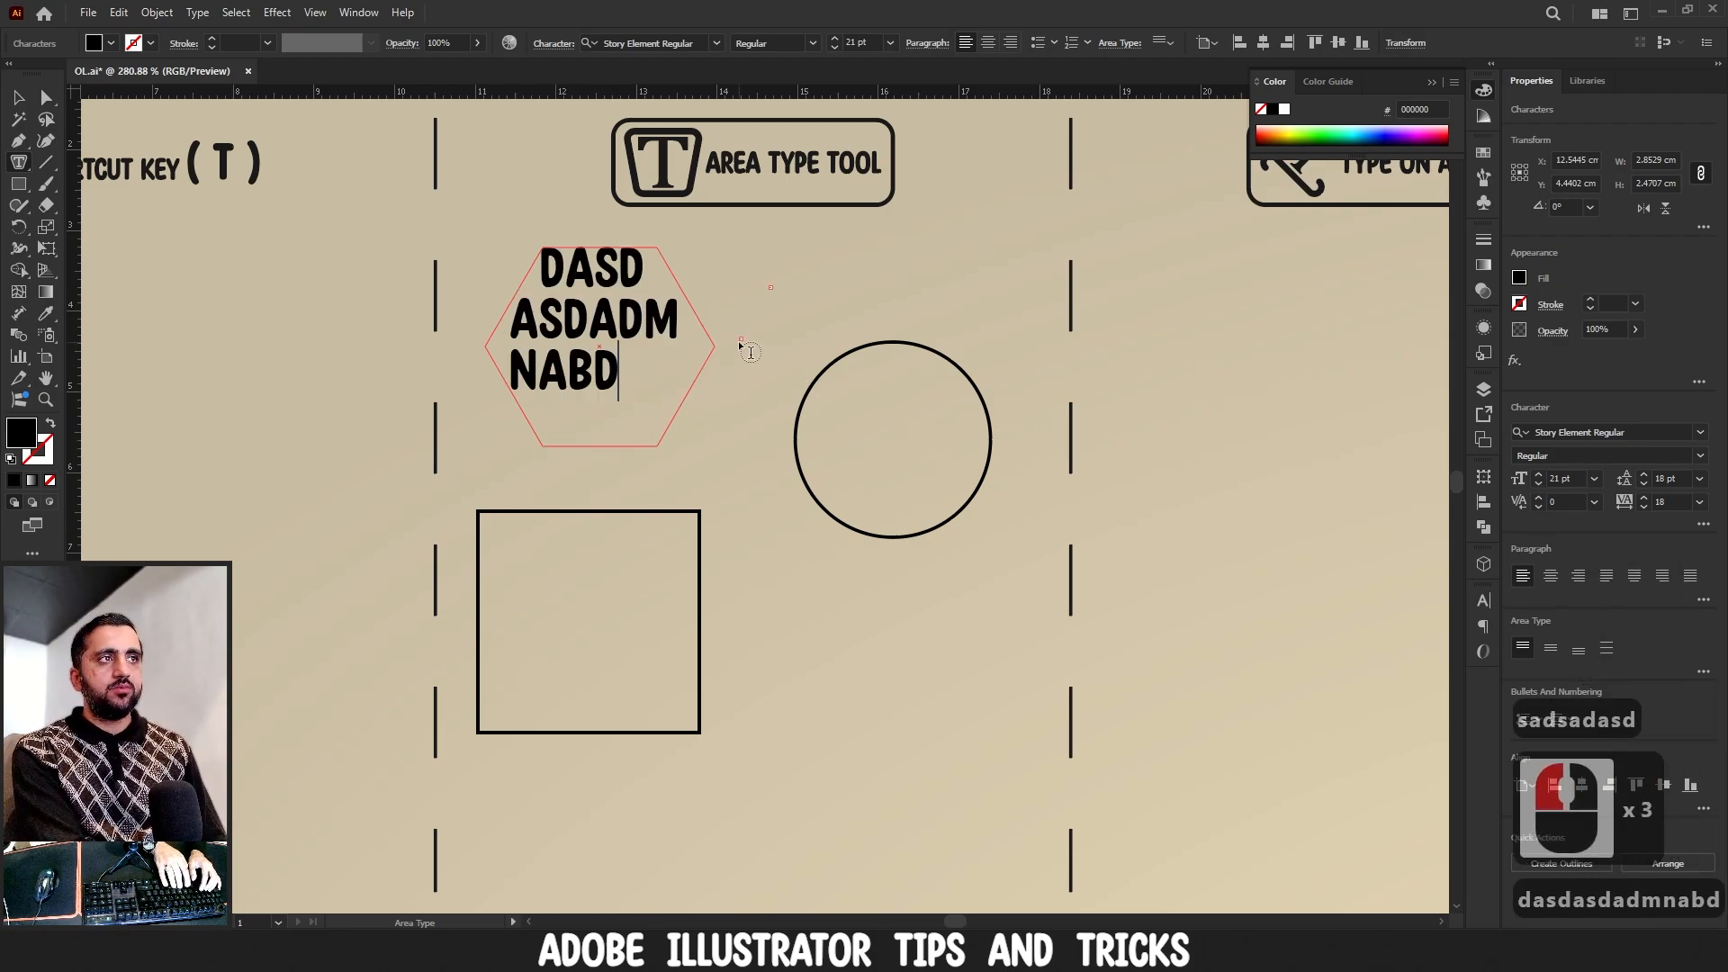
{"action": "type", "text": "mamamamamamamama"}
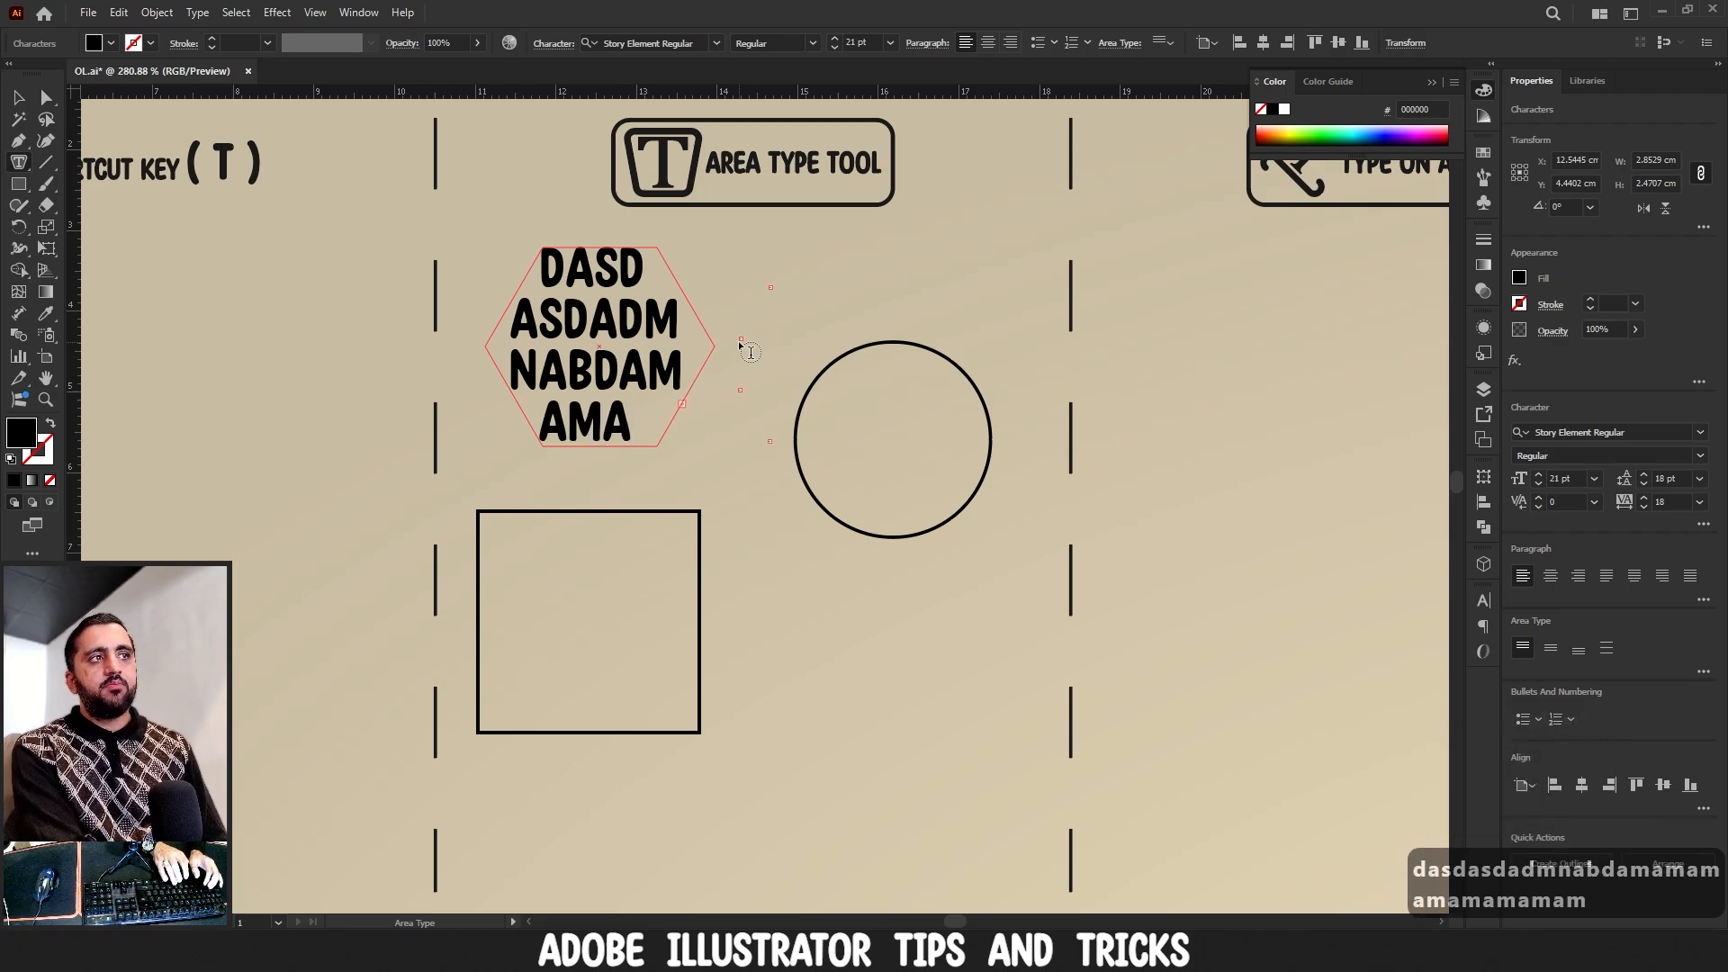
{"action": "type", "text": "mamamamamamamaam"}
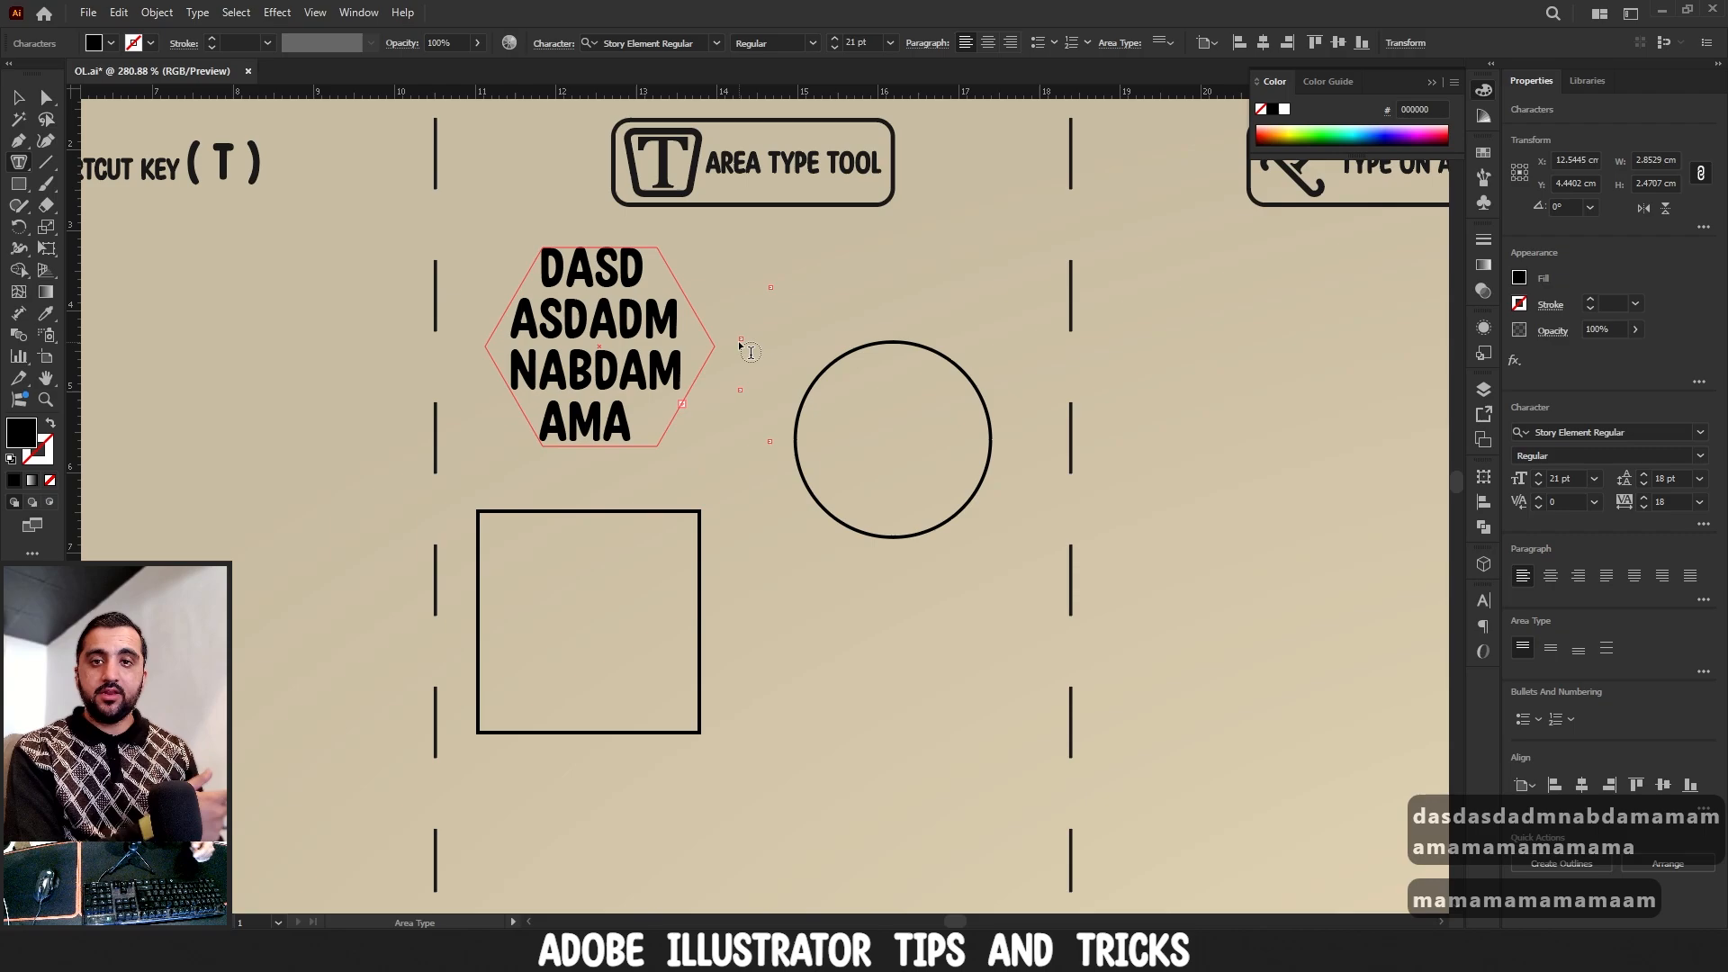
{"action": "type", "text": "nndndndnd"}
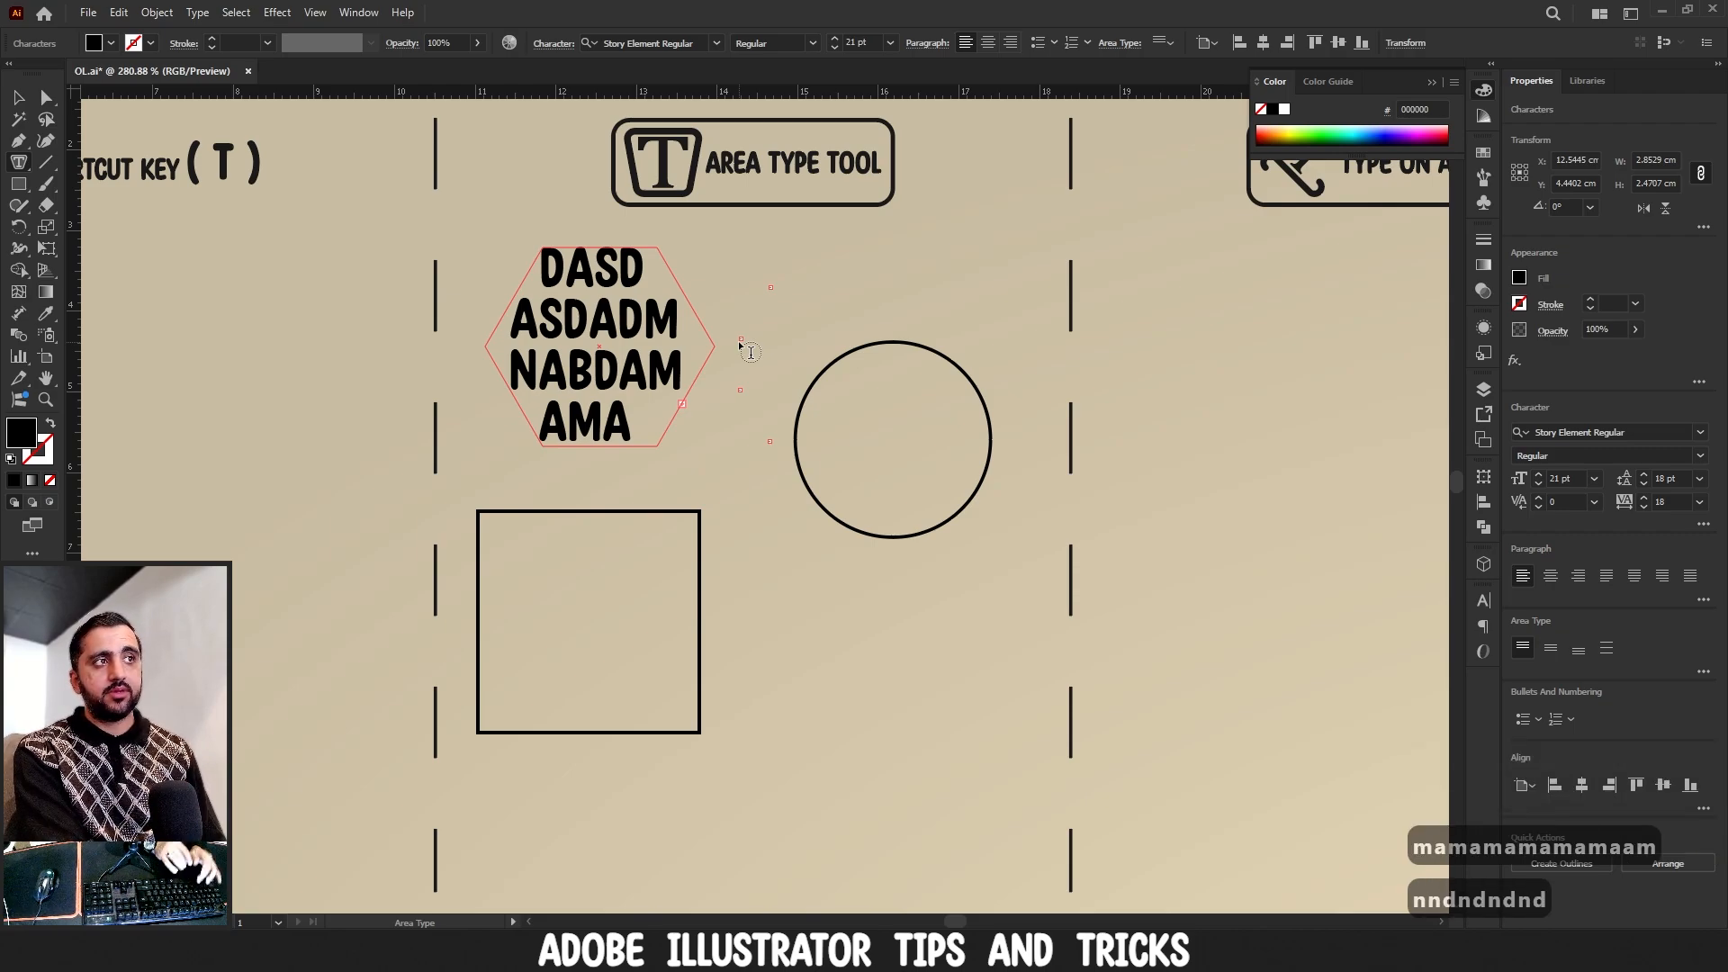
- Set the font size of all the text in the hexagon to 7 pt
{"action": "double_click", "coordinate": [645, 330]}
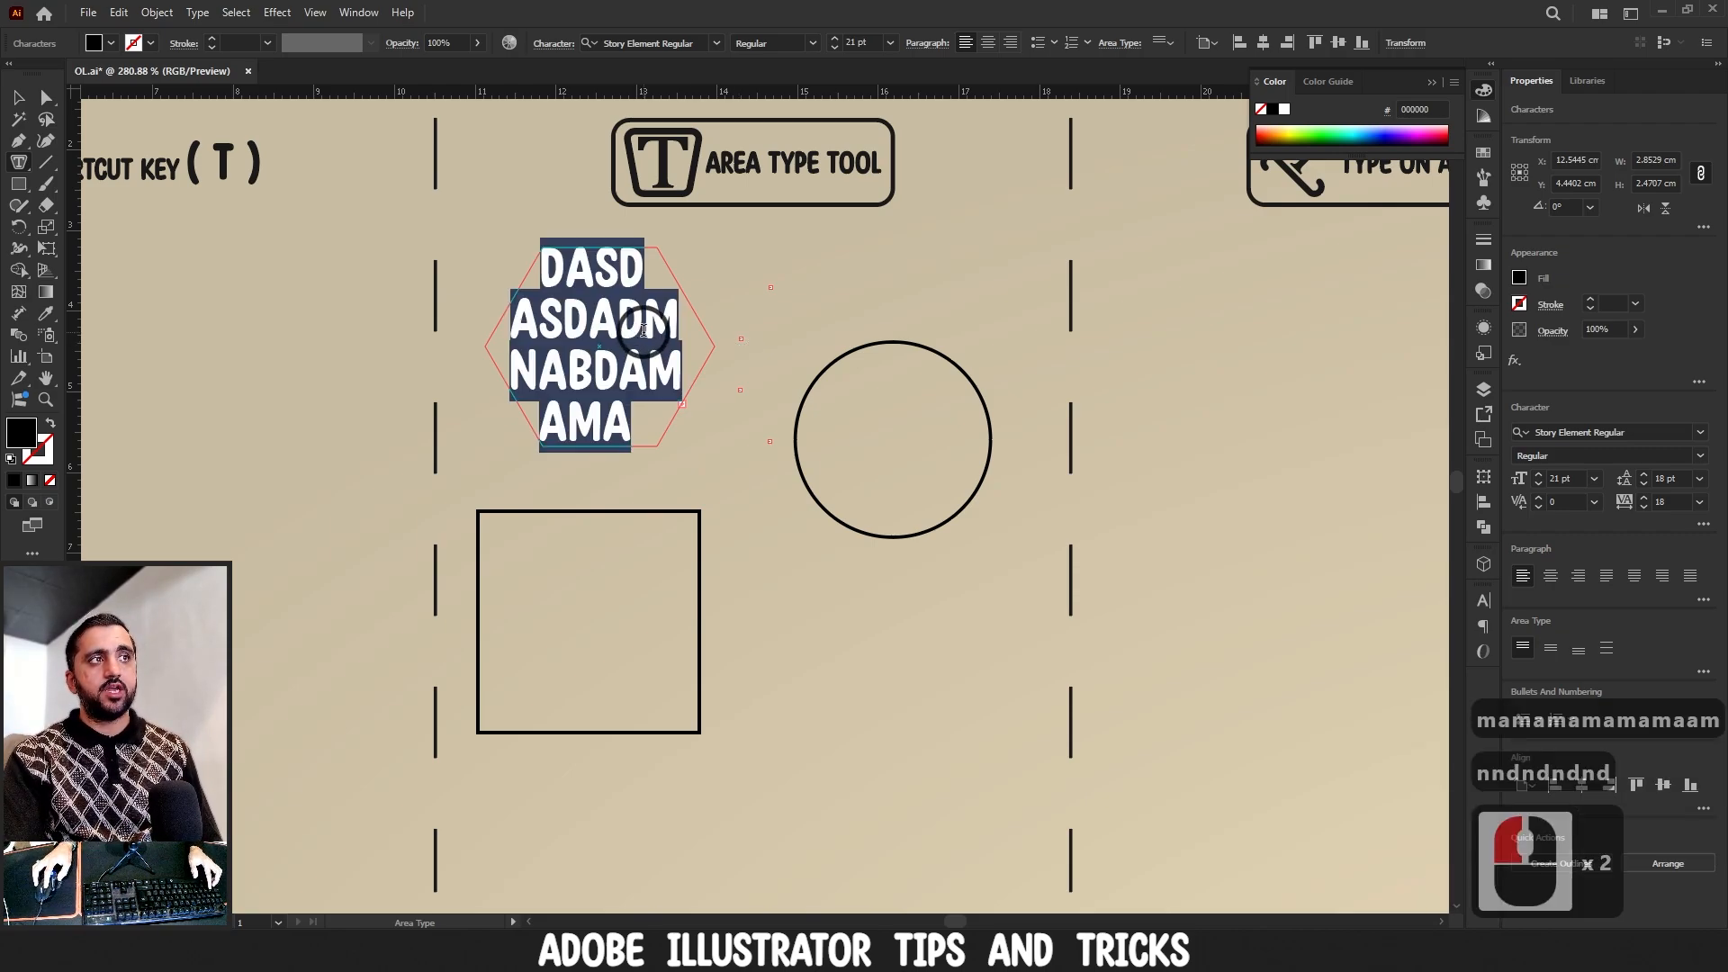
{"action": "left_click", "coordinate": [1539, 485]}
{"action": "left_click", "coordinate": [1539, 484]}
{"action": "left_click", "coordinate": [1539, 485]}
{"action": "left_click", "coordinate": [1539, 484]}
{"action": "left_click", "coordinate": [1538, 484]}
{"action": "left_click", "coordinate": [1539, 485]}
{"action": "left_click", "coordinate": [1539, 484]}
{"action": "left_click", "coordinate": [1539, 484]}
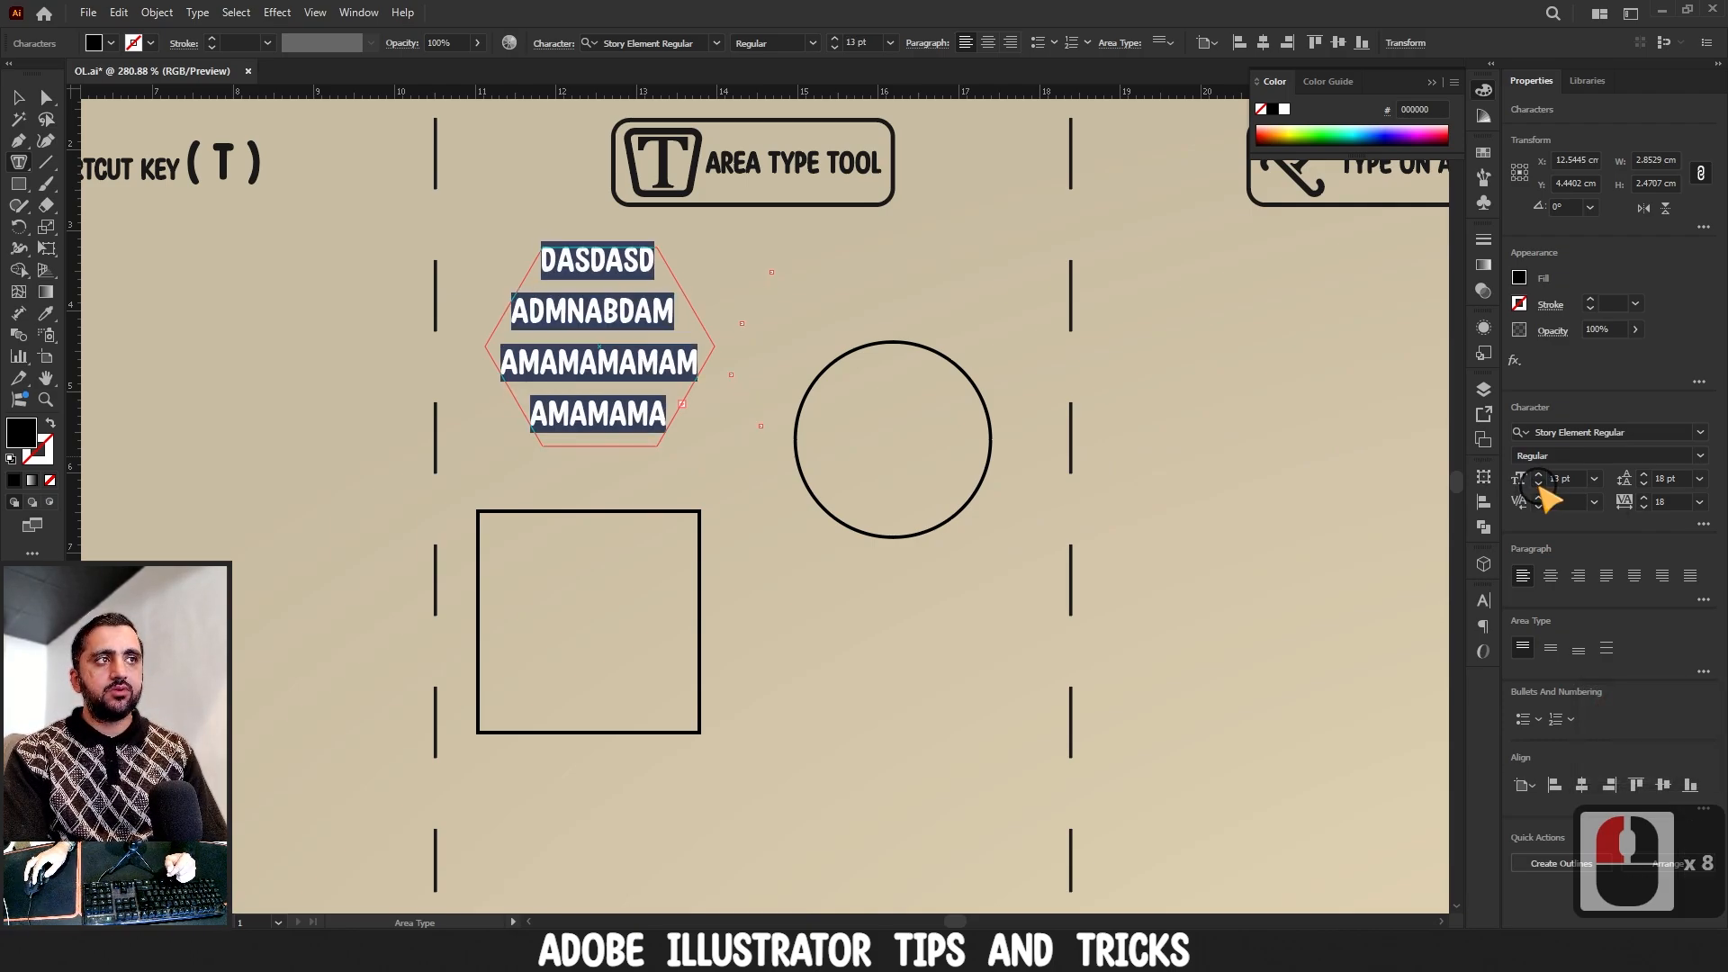
{"action": "left_click", "coordinate": [1539, 484]}
{"action": "left_click", "coordinate": [1539, 484]}
{"action": "left_click", "coordinate": [1539, 485]}
{"action": "left_click", "coordinate": [1539, 484]}
{"action": "left_click", "coordinate": [1538, 484]}
{"action": "left_click", "coordinate": [1539, 484]}
{"action": "left_click", "coordinate": [1538, 484]}
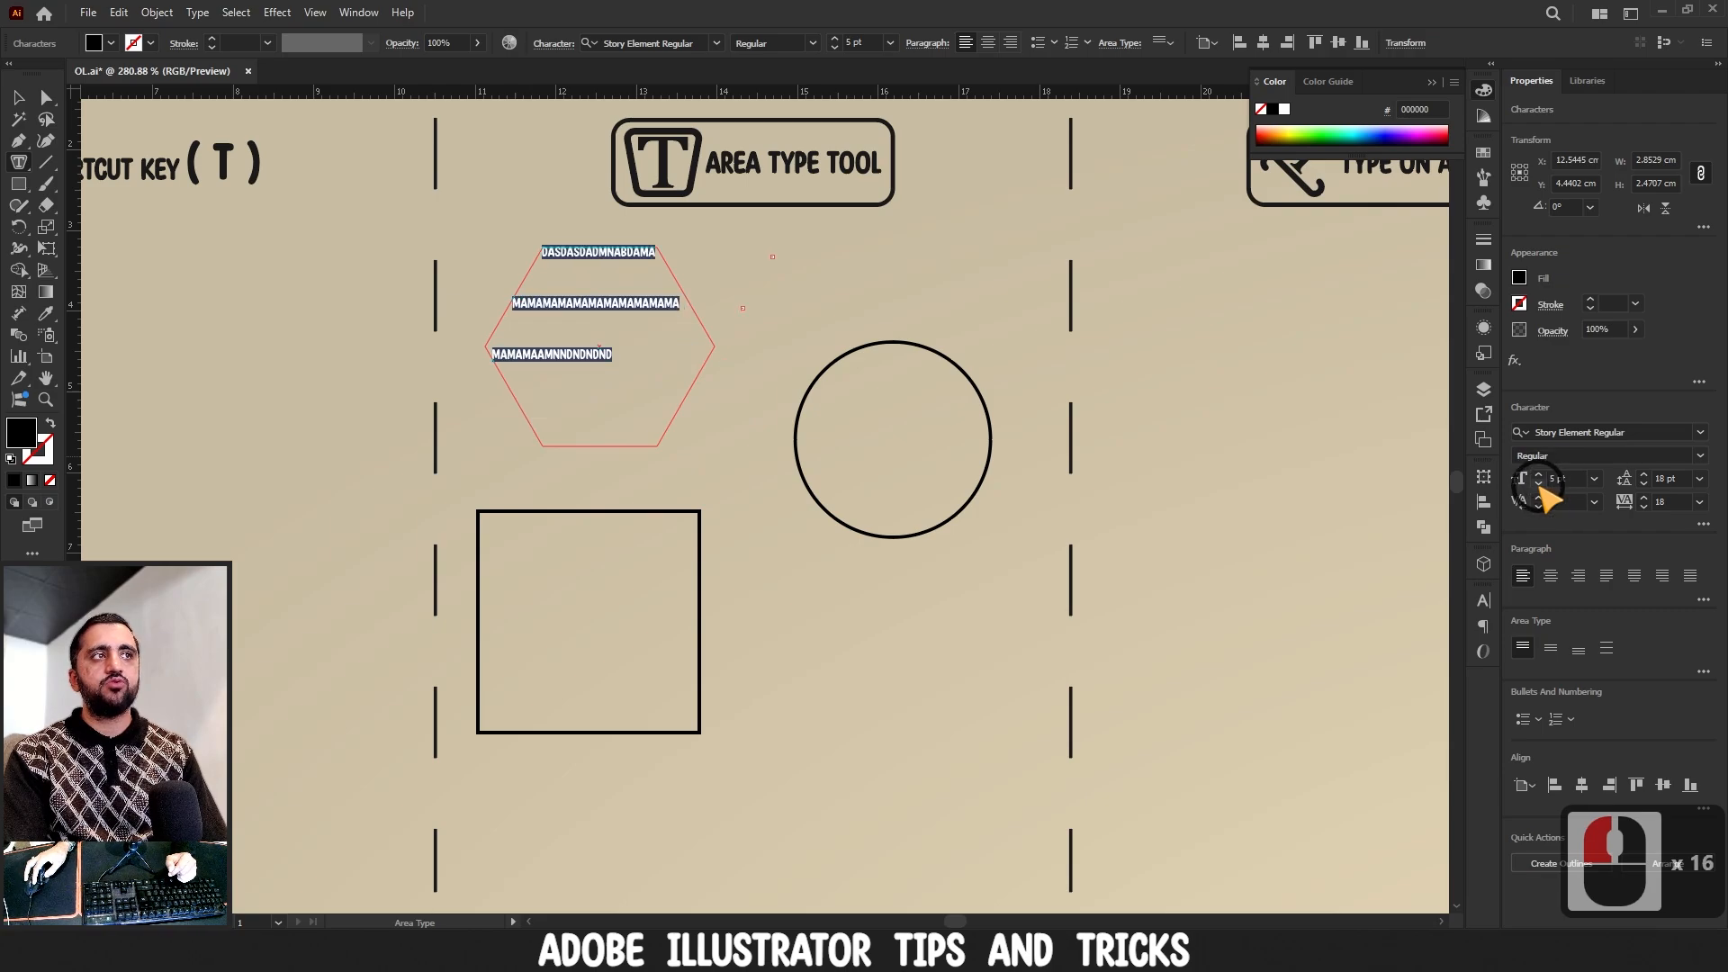
{"action": "left_click", "coordinate": [1539, 475]}
{"action": "left_click", "coordinate": [1538, 475]}
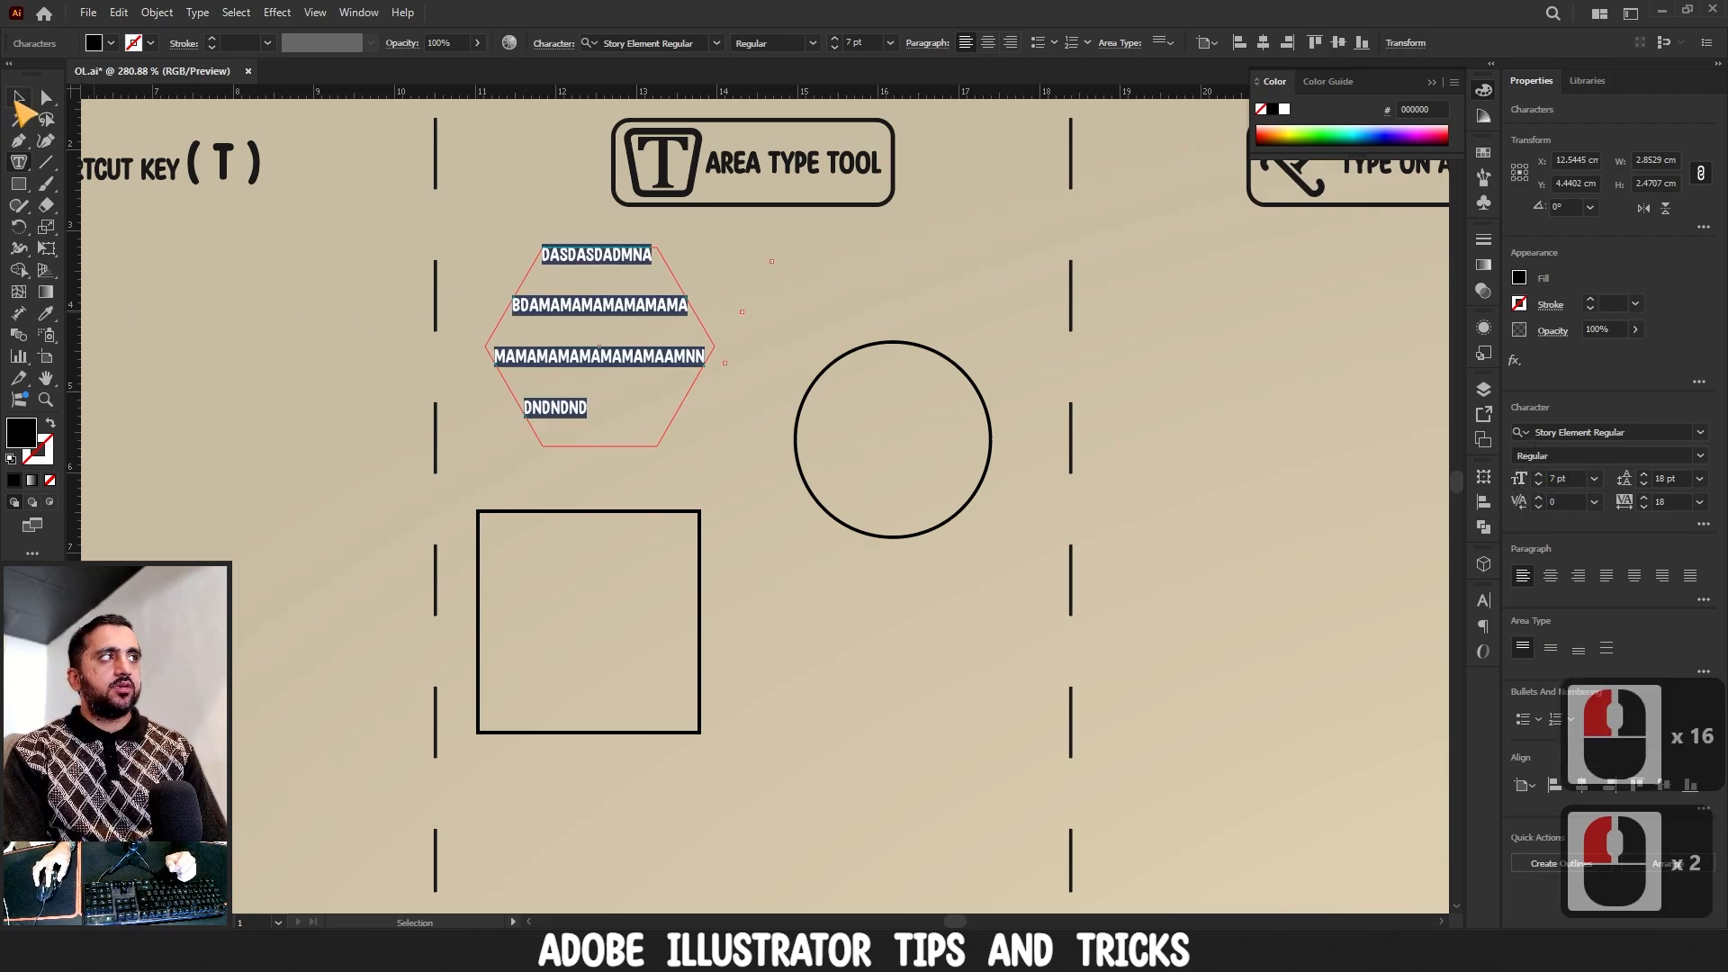
- Select only the hexagon frame around the text and give it a black 1 pt stroke with no fill
{"action": "left_click", "coordinate": [19, 98]}
{"action": "left_click", "coordinate": [756, 321]}
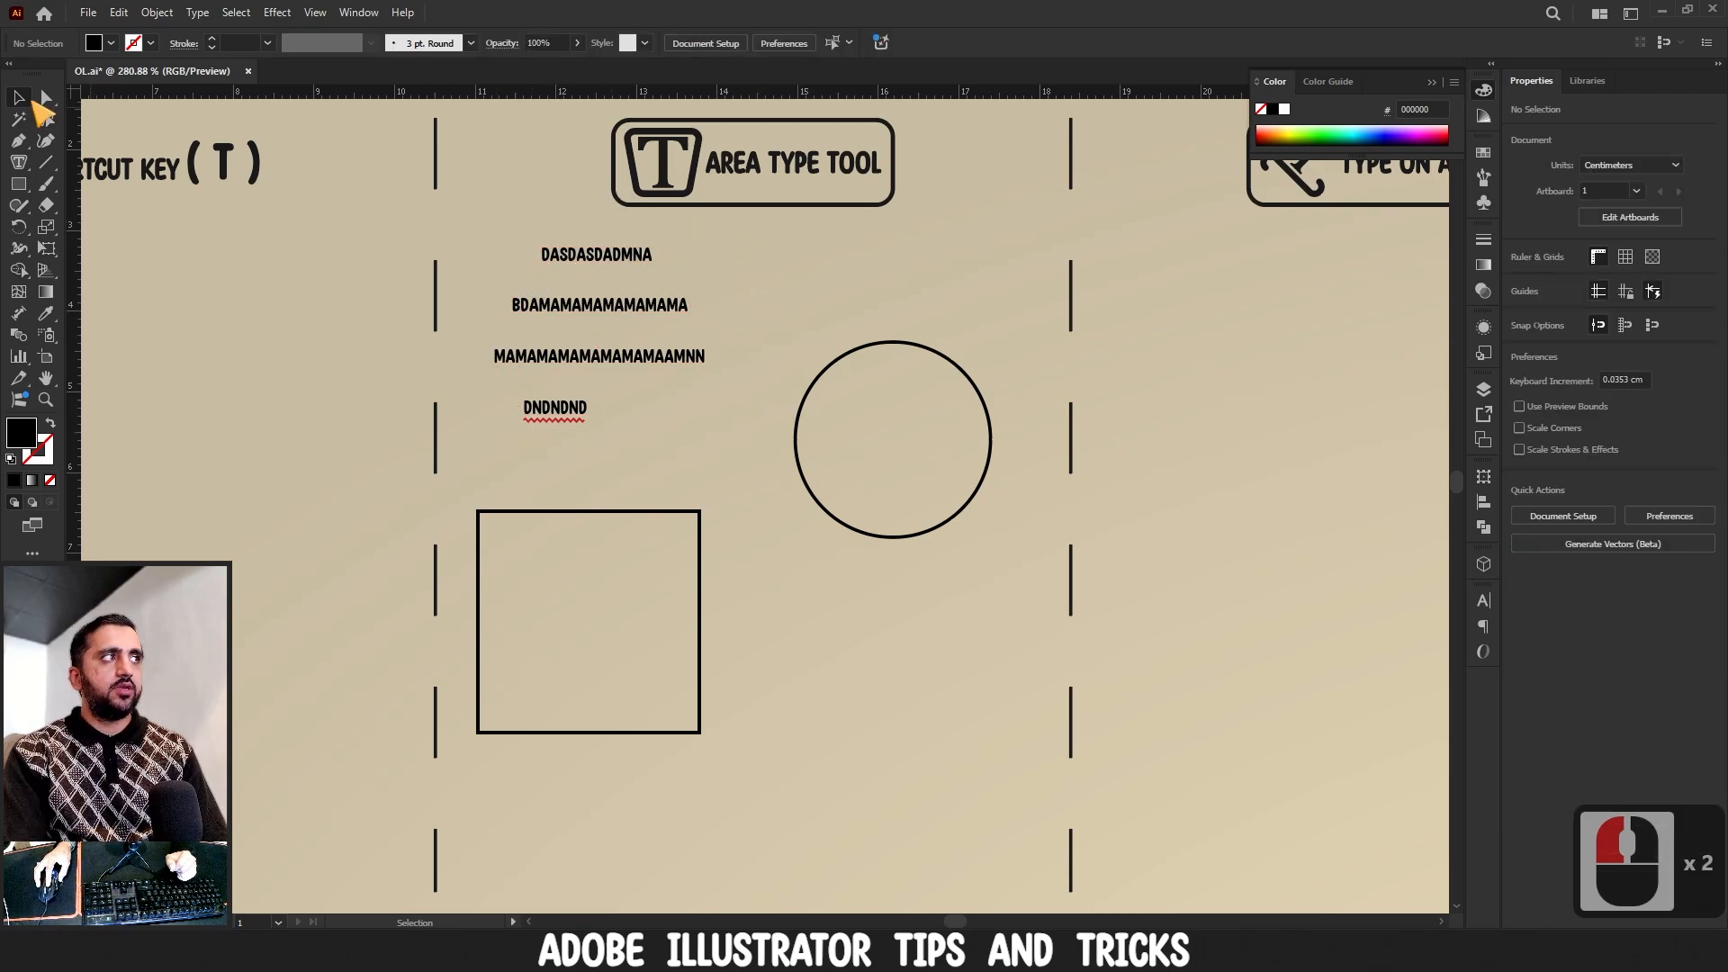
{"action": "left_click", "coordinate": [45, 99]}
{"action": "left_click", "coordinate": [720, 329]}
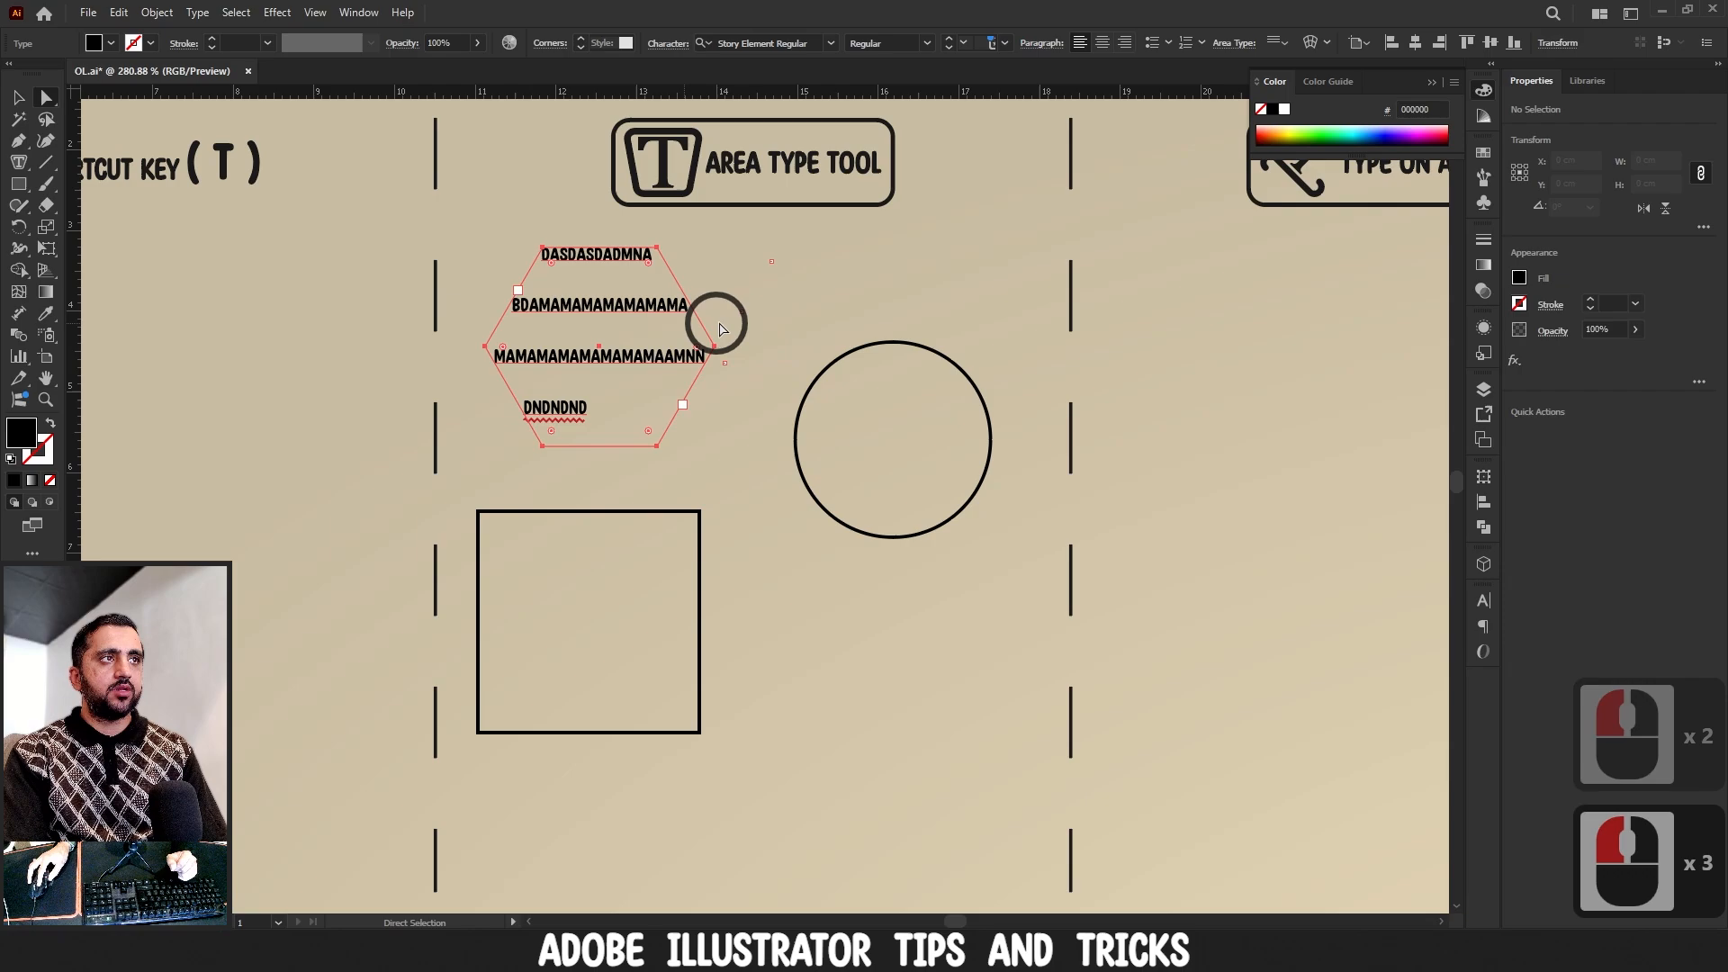
{"action": "left_click", "coordinate": [708, 336]}
{"action": "left_click", "coordinate": [16, 476]}
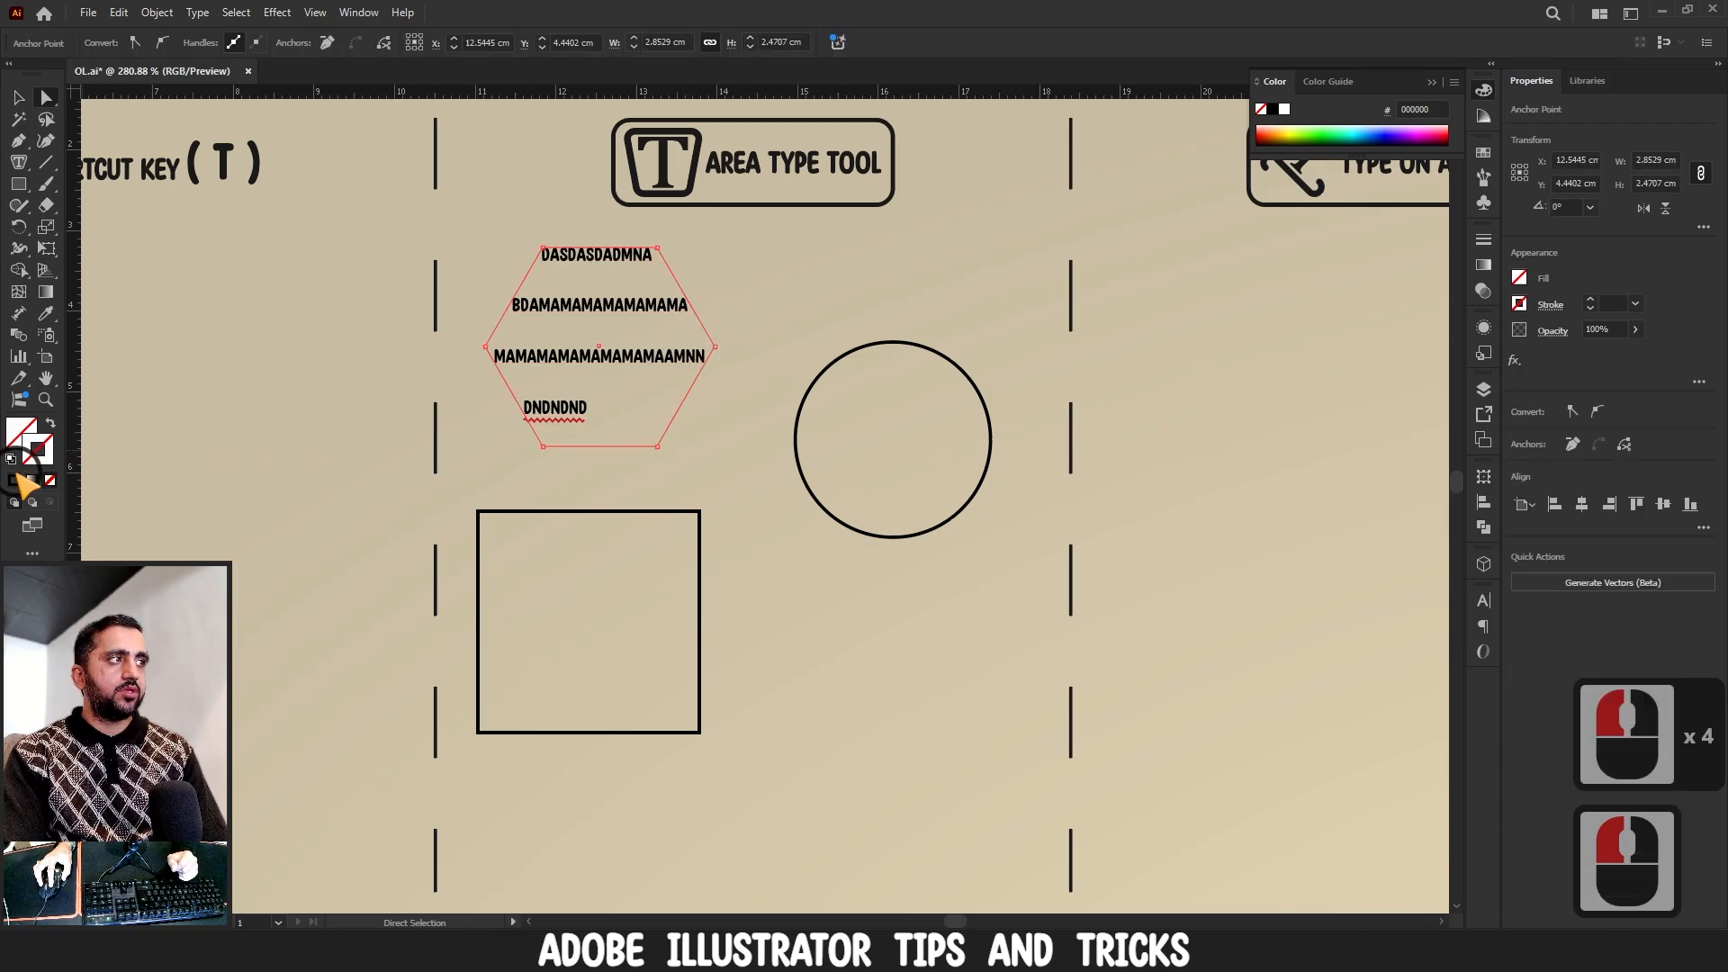
{"action": "left_click", "coordinate": [15, 477]}
{"action": "left_click", "coordinate": [20, 97]}
{"action": "left_click", "coordinate": [208, 322]}
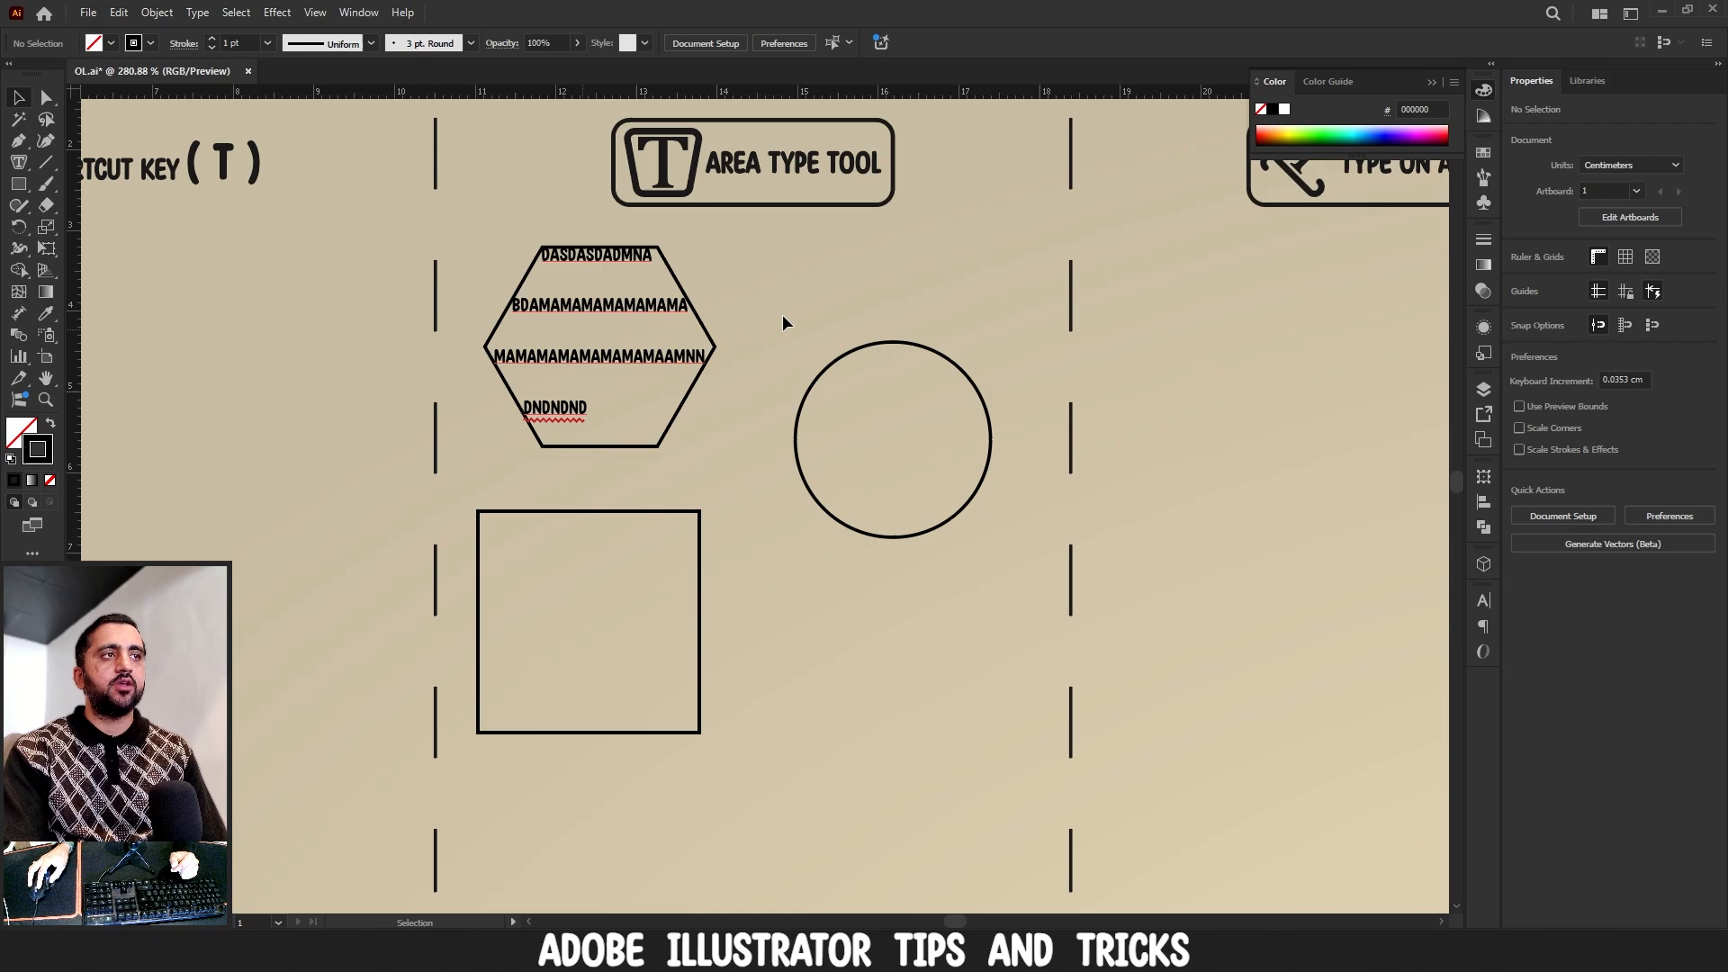
- Thread the hexagon's area text from its out port into the circle
{"action": "left_click", "coordinate": [663, 258]}
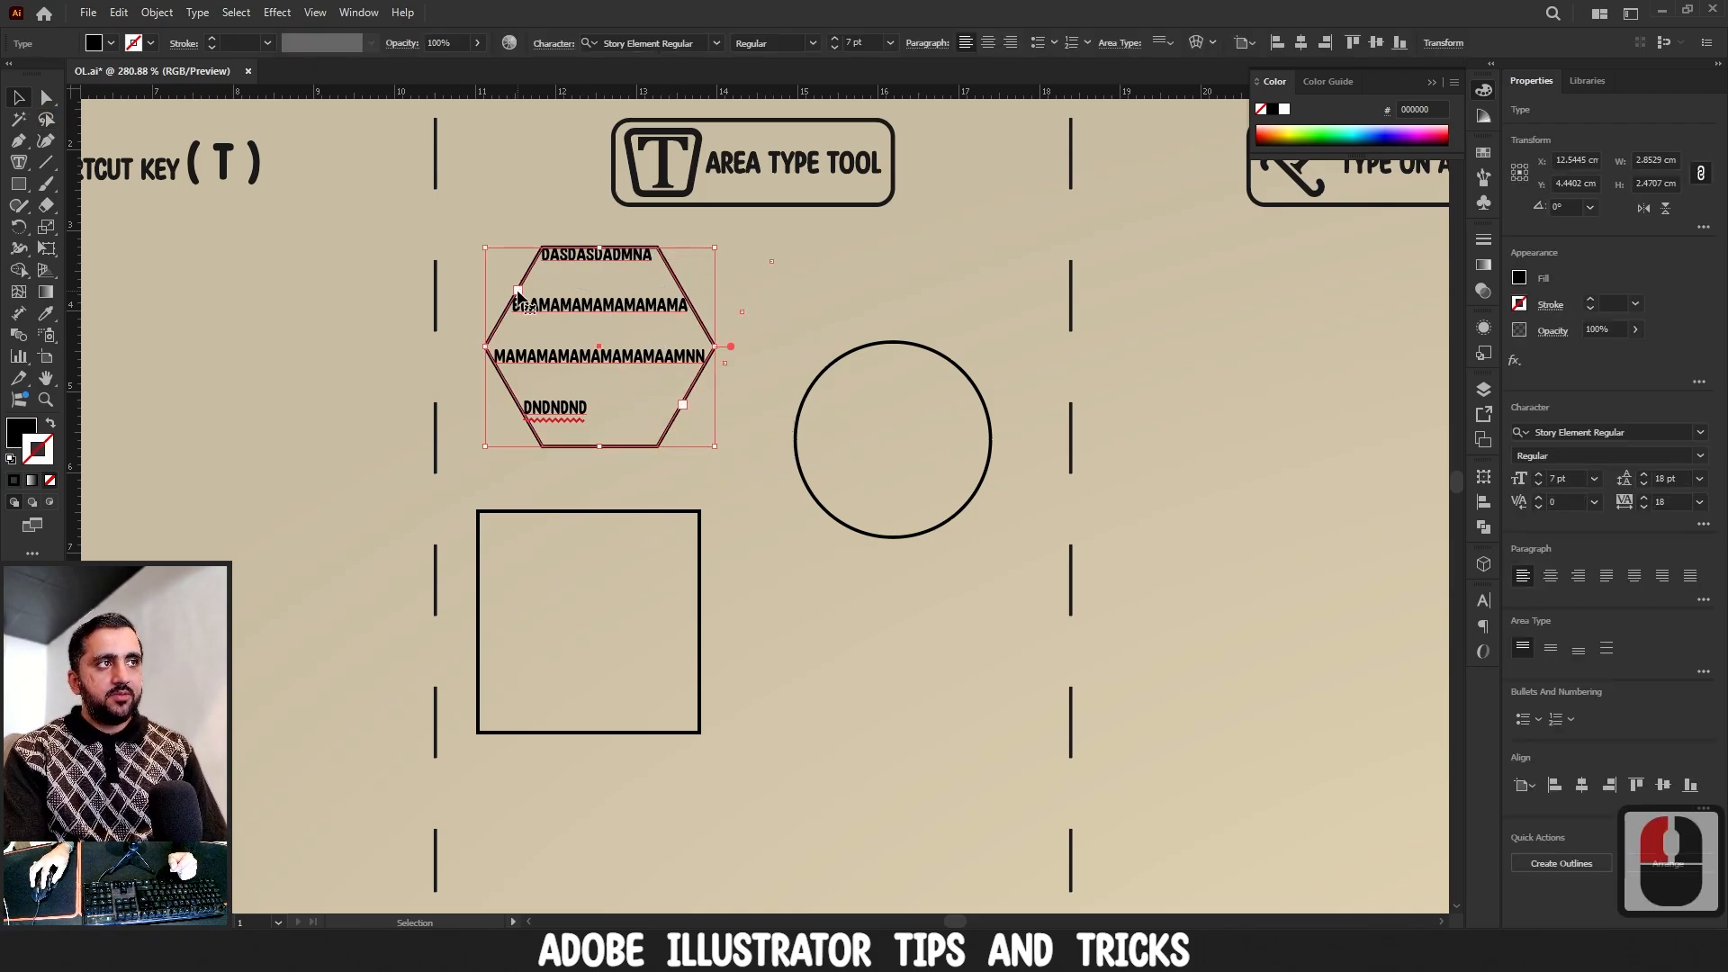
{"action": "key", "text": "t"}
{"action": "left_click", "coordinate": [705, 409]}
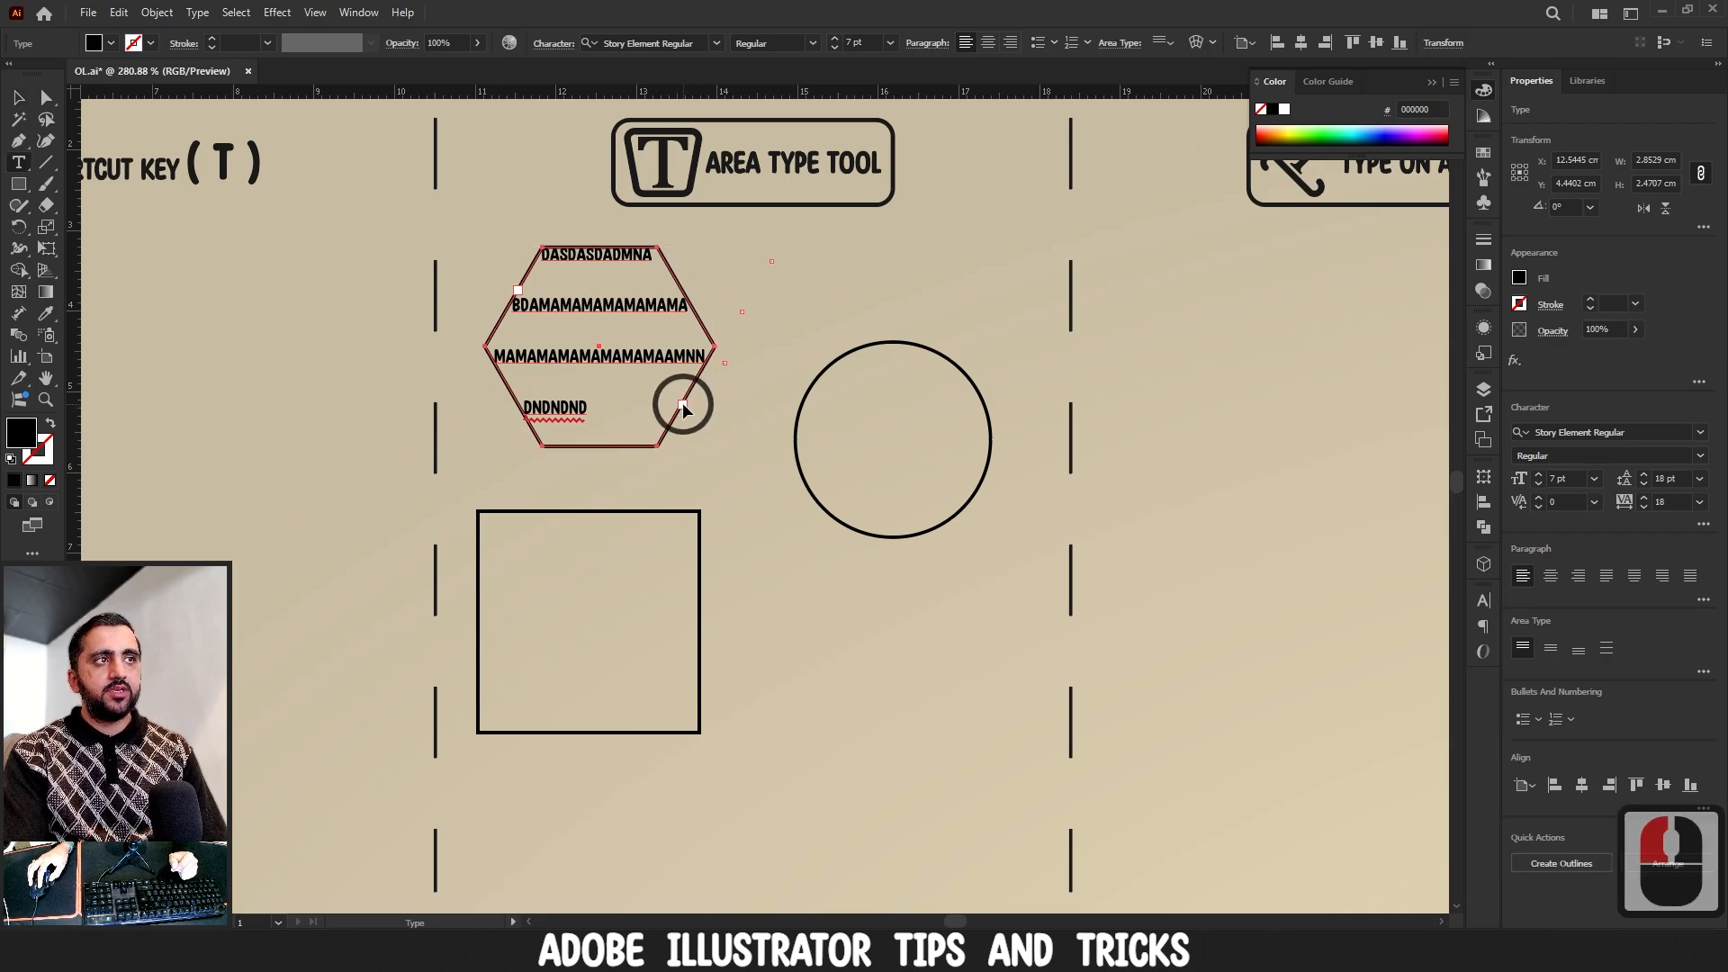
{"action": "left_click", "coordinate": [797, 426]}
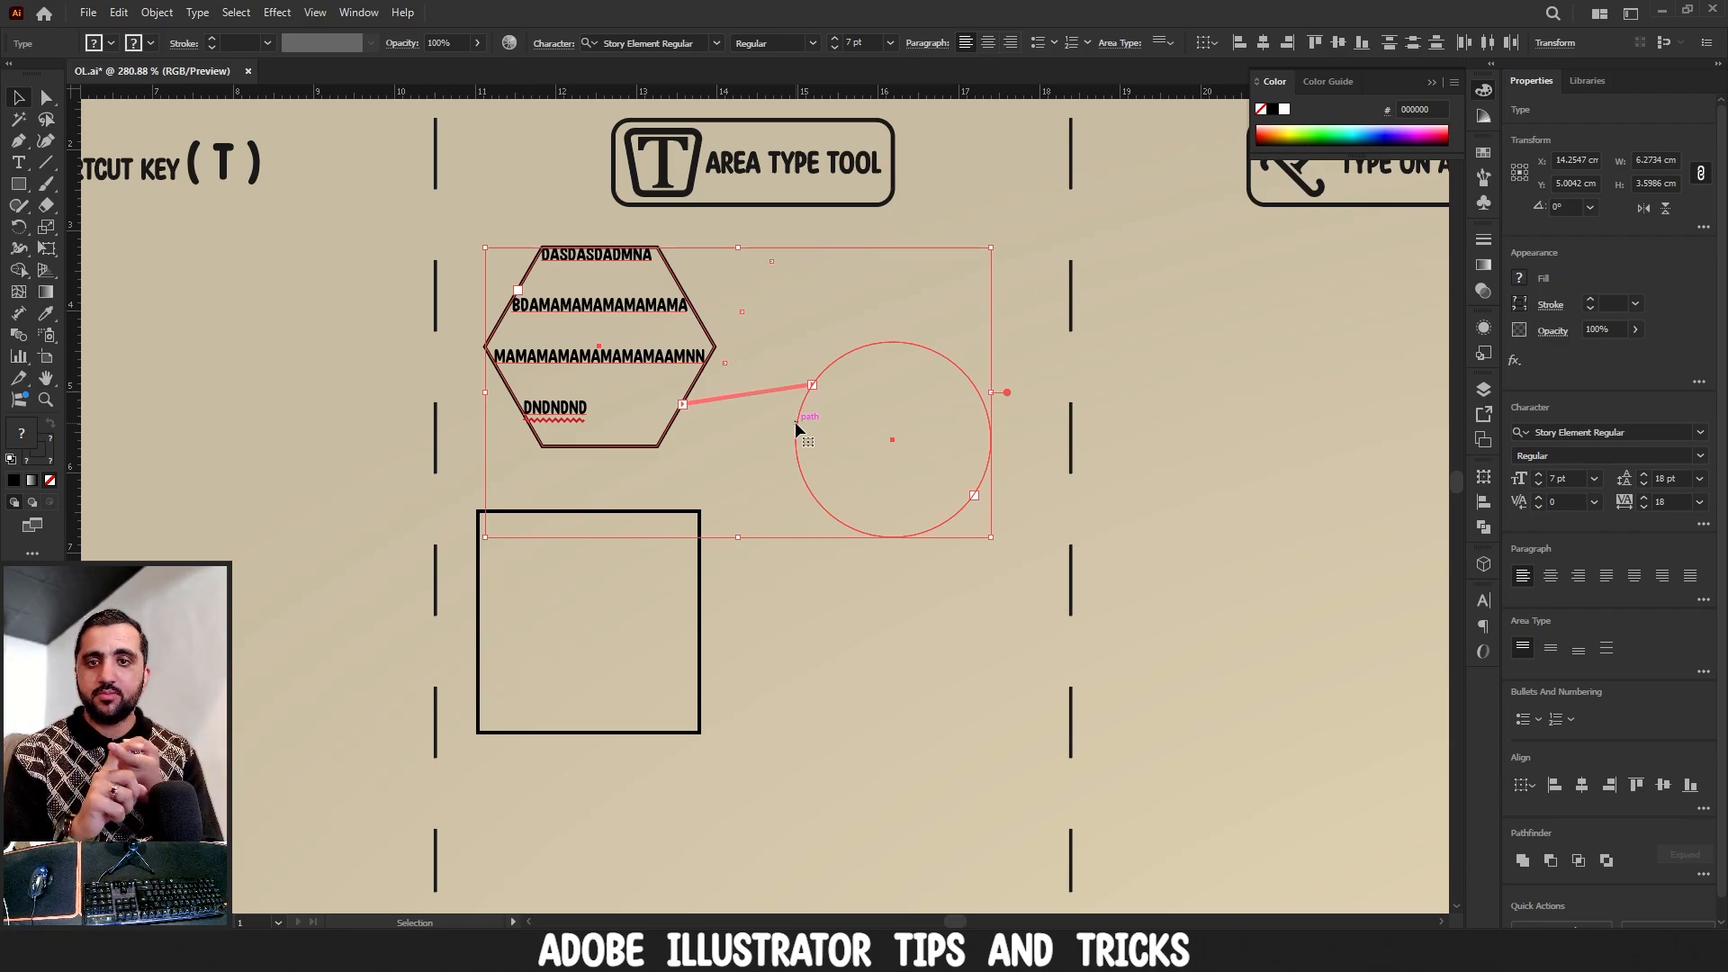
- Add filler letters starting "dasdasdadhbmamamadnasd" to the hexagon's last text line until the text flows through the circle
{"action": "left_click", "coordinate": [18, 160]}
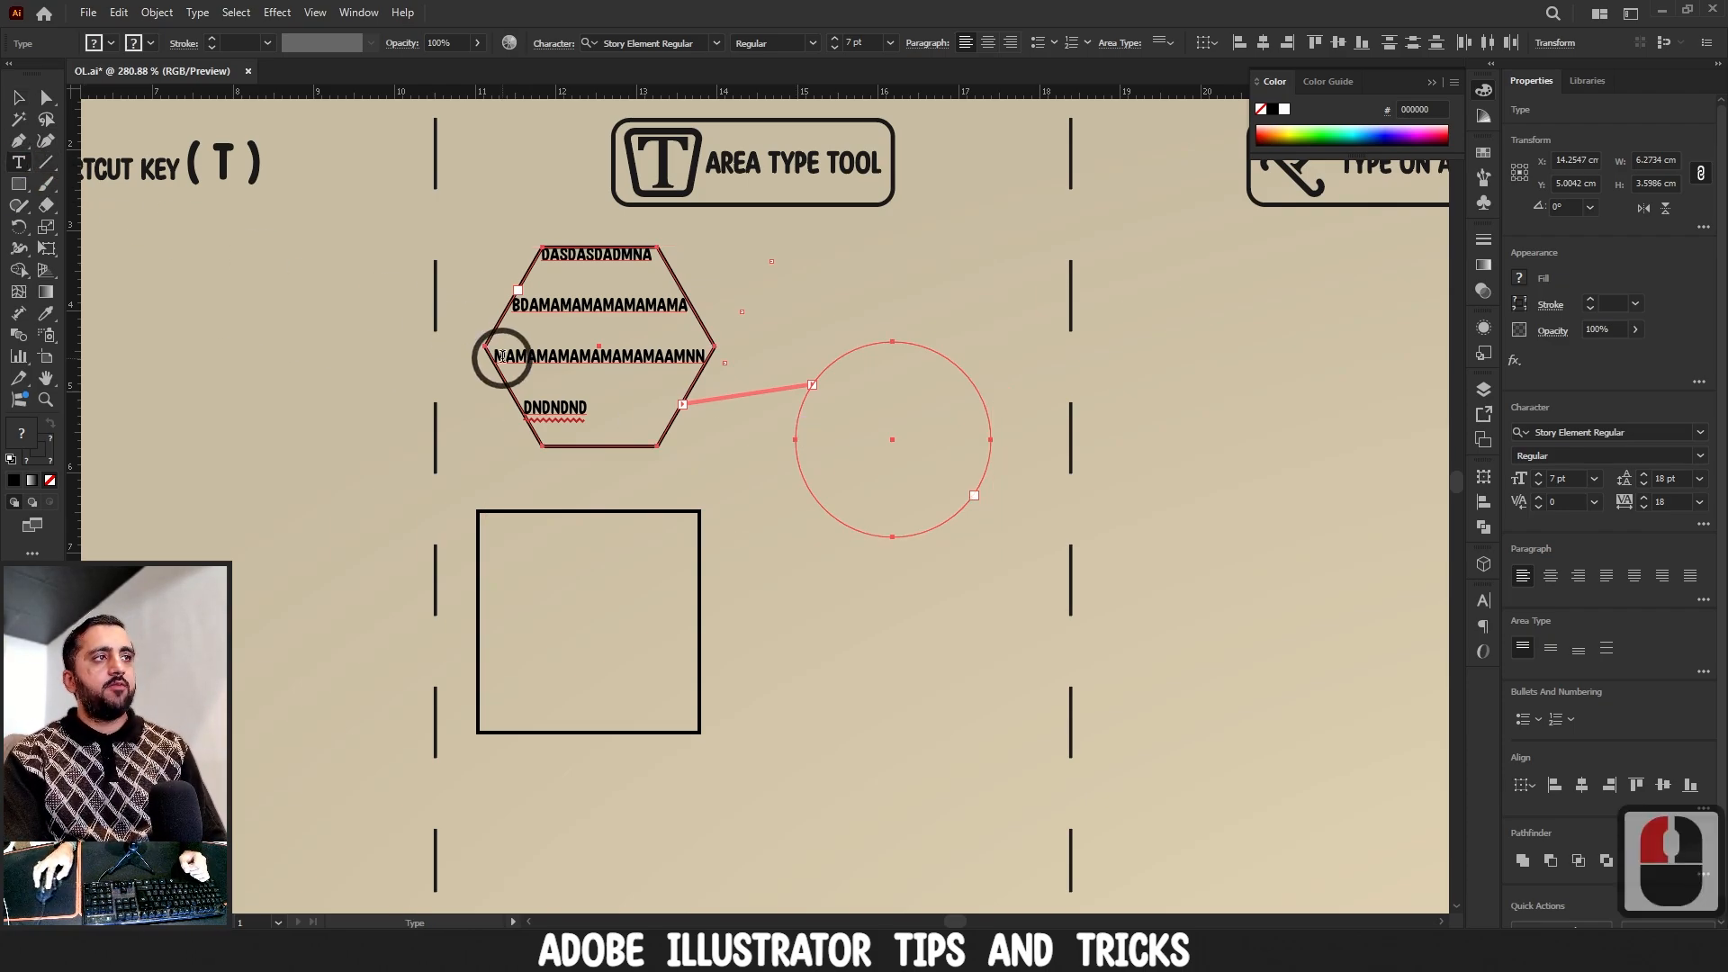
{"action": "left_click", "coordinate": [579, 401]}
{"action": "type", "text": "dasdasdad"}
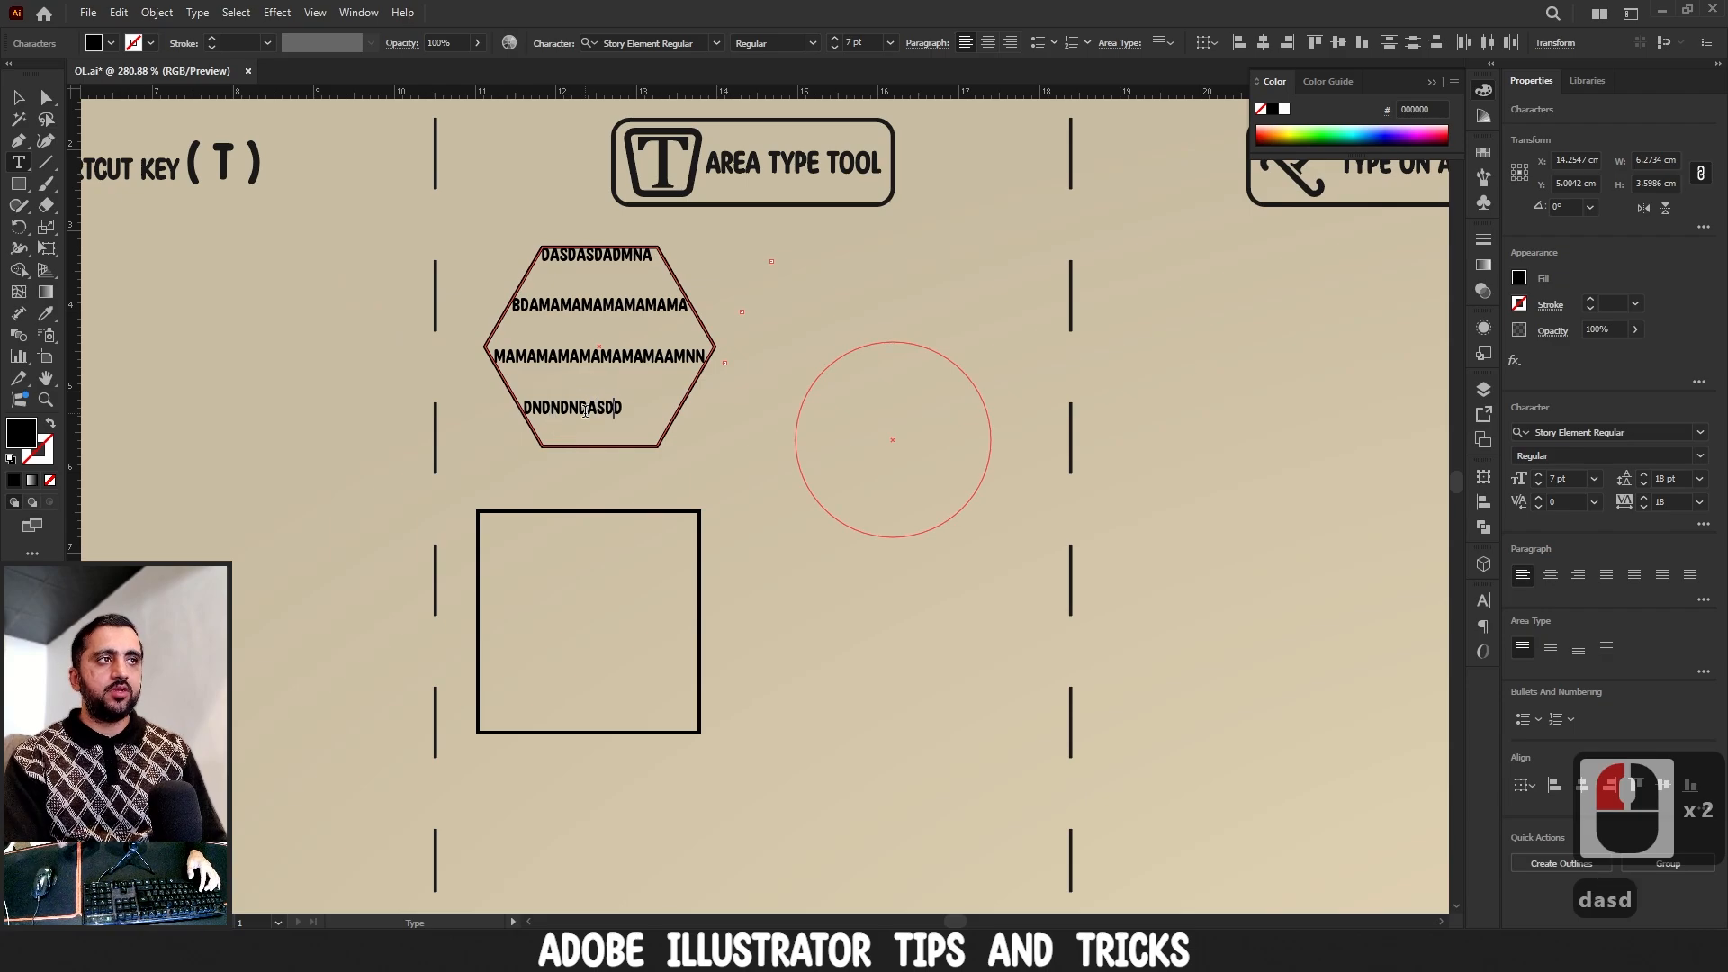
{"action": "type", "text": "hbmamamadnasd"}
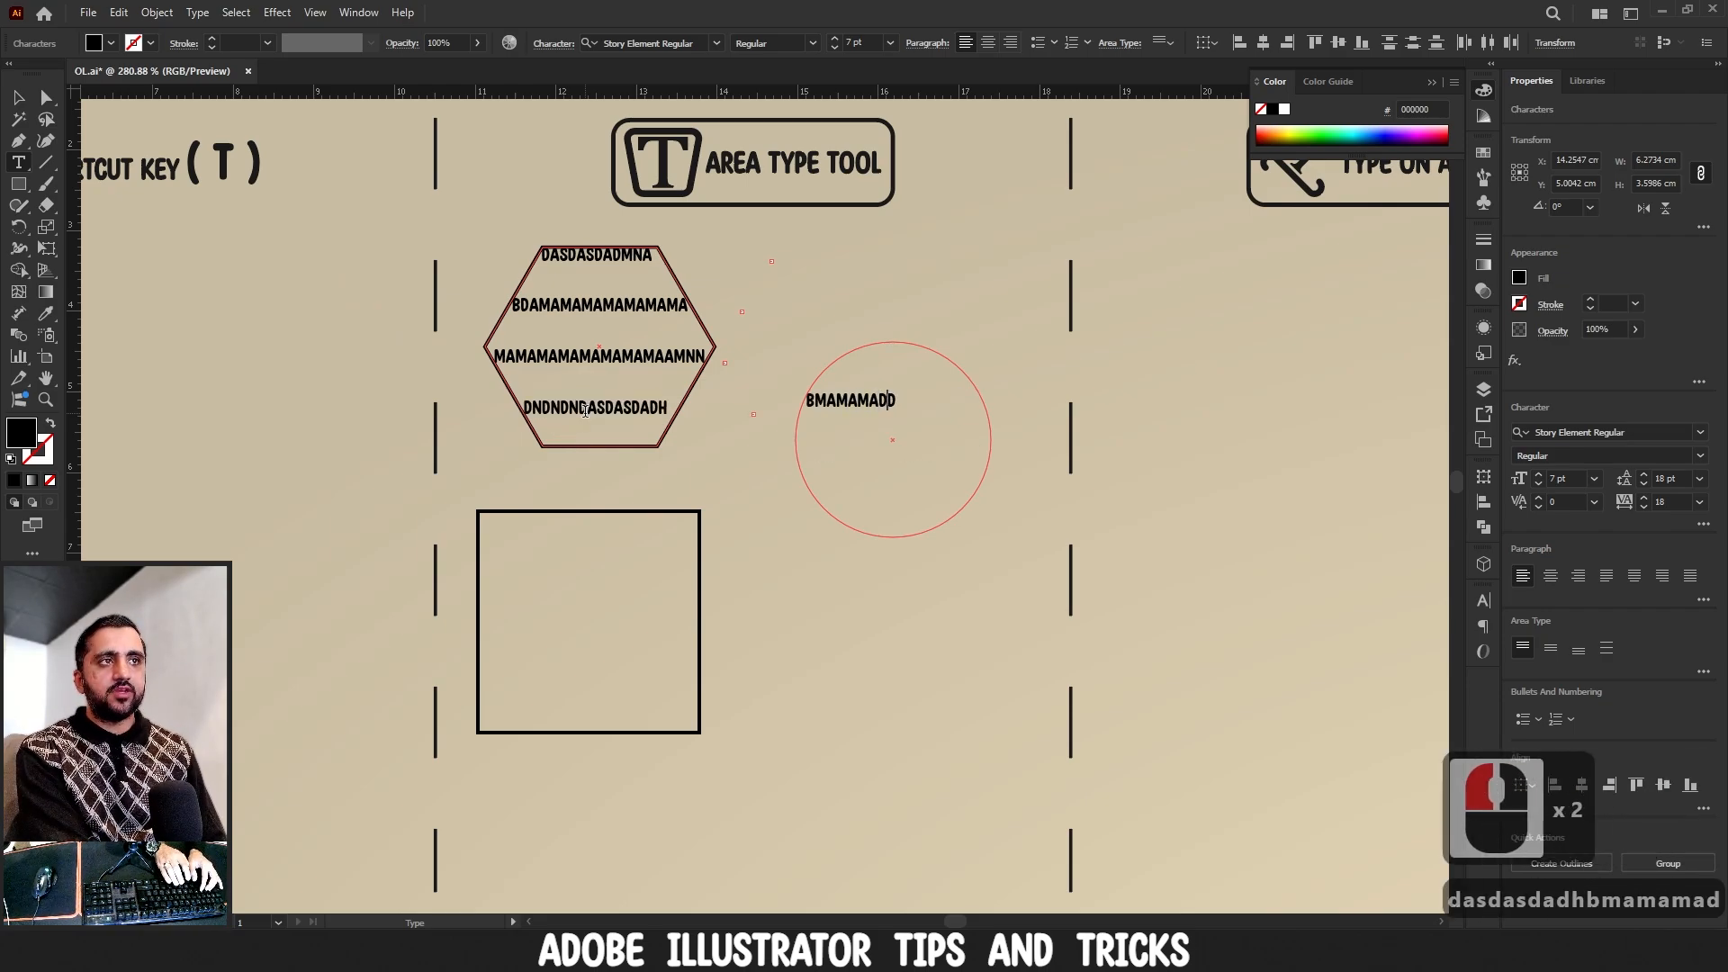
{"action": "type", "text": "nbmadmadnabdsmadbamdm"}
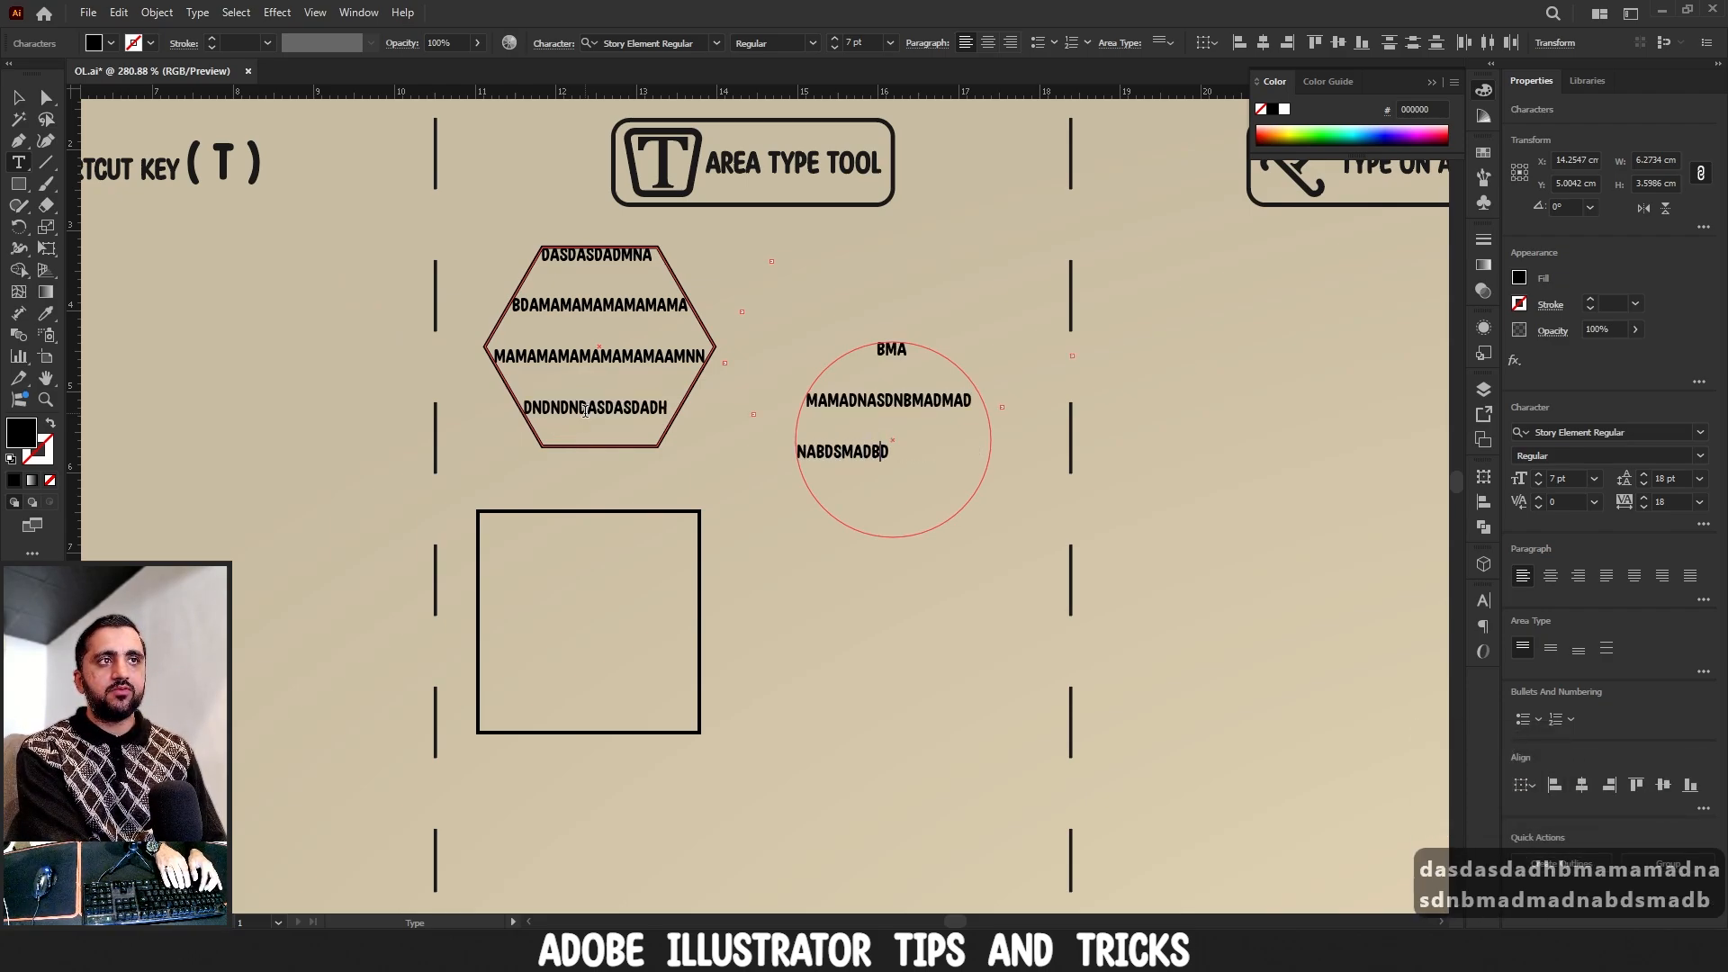
{"action": "type", "text": "admaaaaaaaaaaaaaaaaa"}
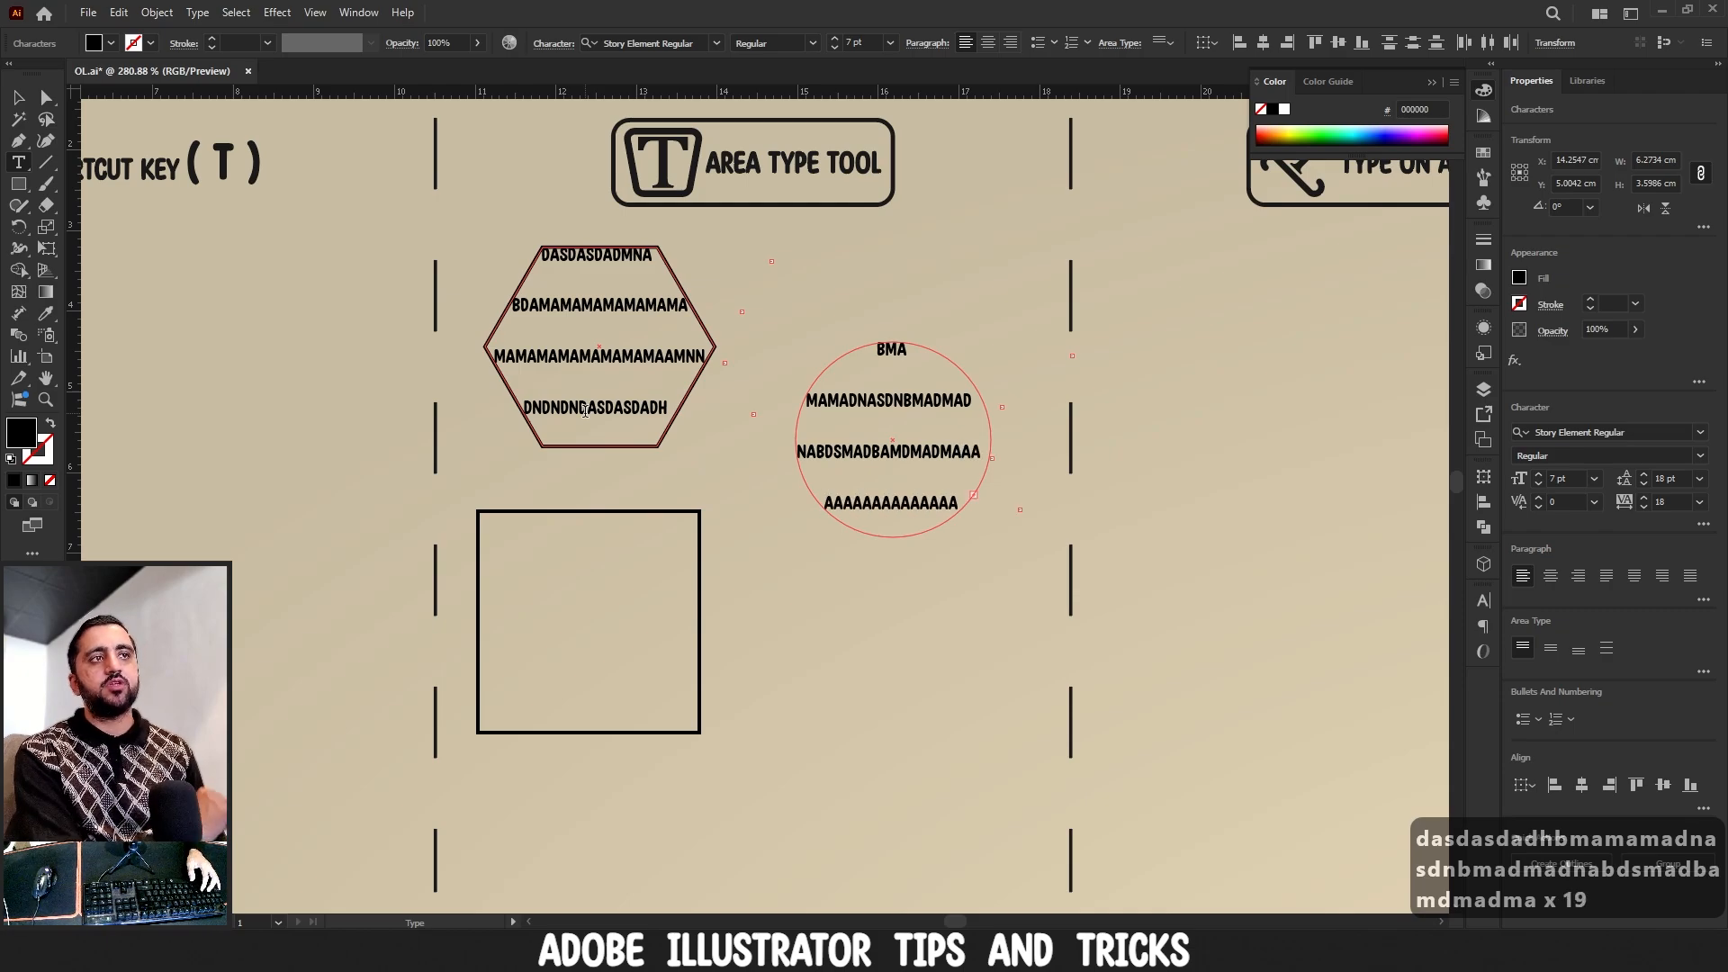
- Set the font size of the threaded text in the hexagon and circle to 5 pt
{"action": "left_click", "coordinate": [21, 99]}
{"action": "left_click", "coordinate": [1540, 485]}
{"action": "left_click", "coordinate": [1539, 485]}
{"action": "left_click", "coordinate": [1539, 485]}
{"action": "left_click", "coordinate": [1540, 485]}
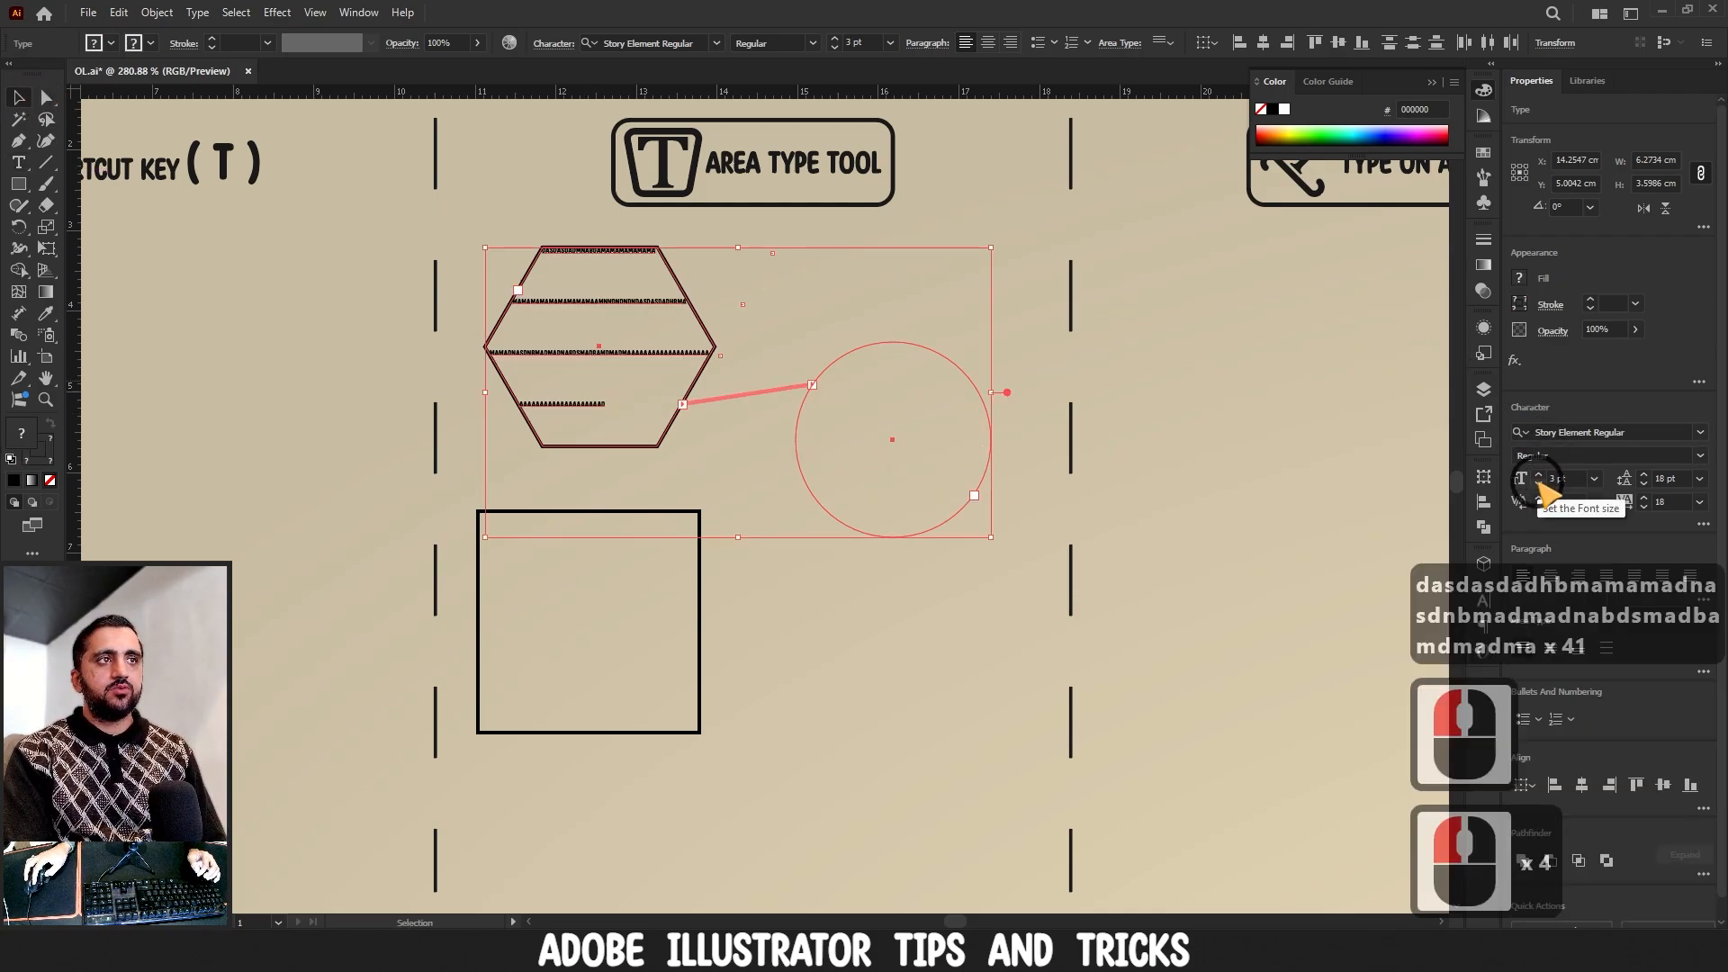
{"action": "left_click", "coordinate": [1538, 475]}
{"action": "left_click", "coordinate": [1539, 476]}
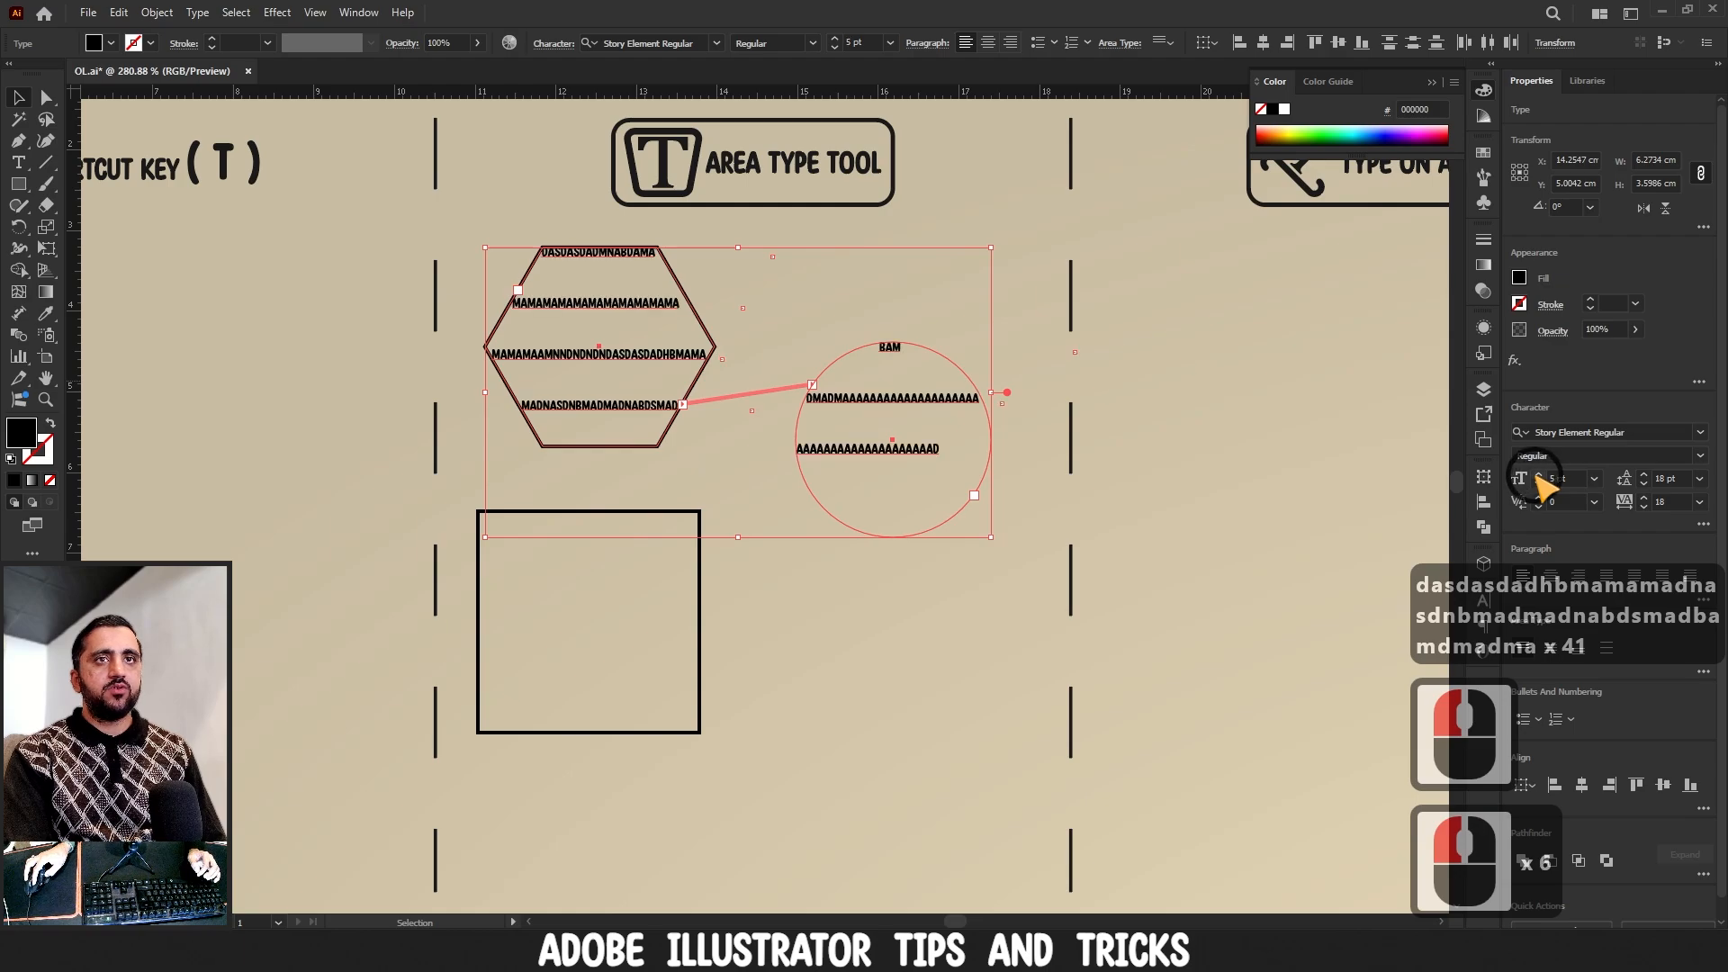
- Reduce the leading of the threaded text to 6 pt
{"action": "left_click", "coordinate": [1644, 484]}
{"action": "left_click", "coordinate": [1644, 484]}
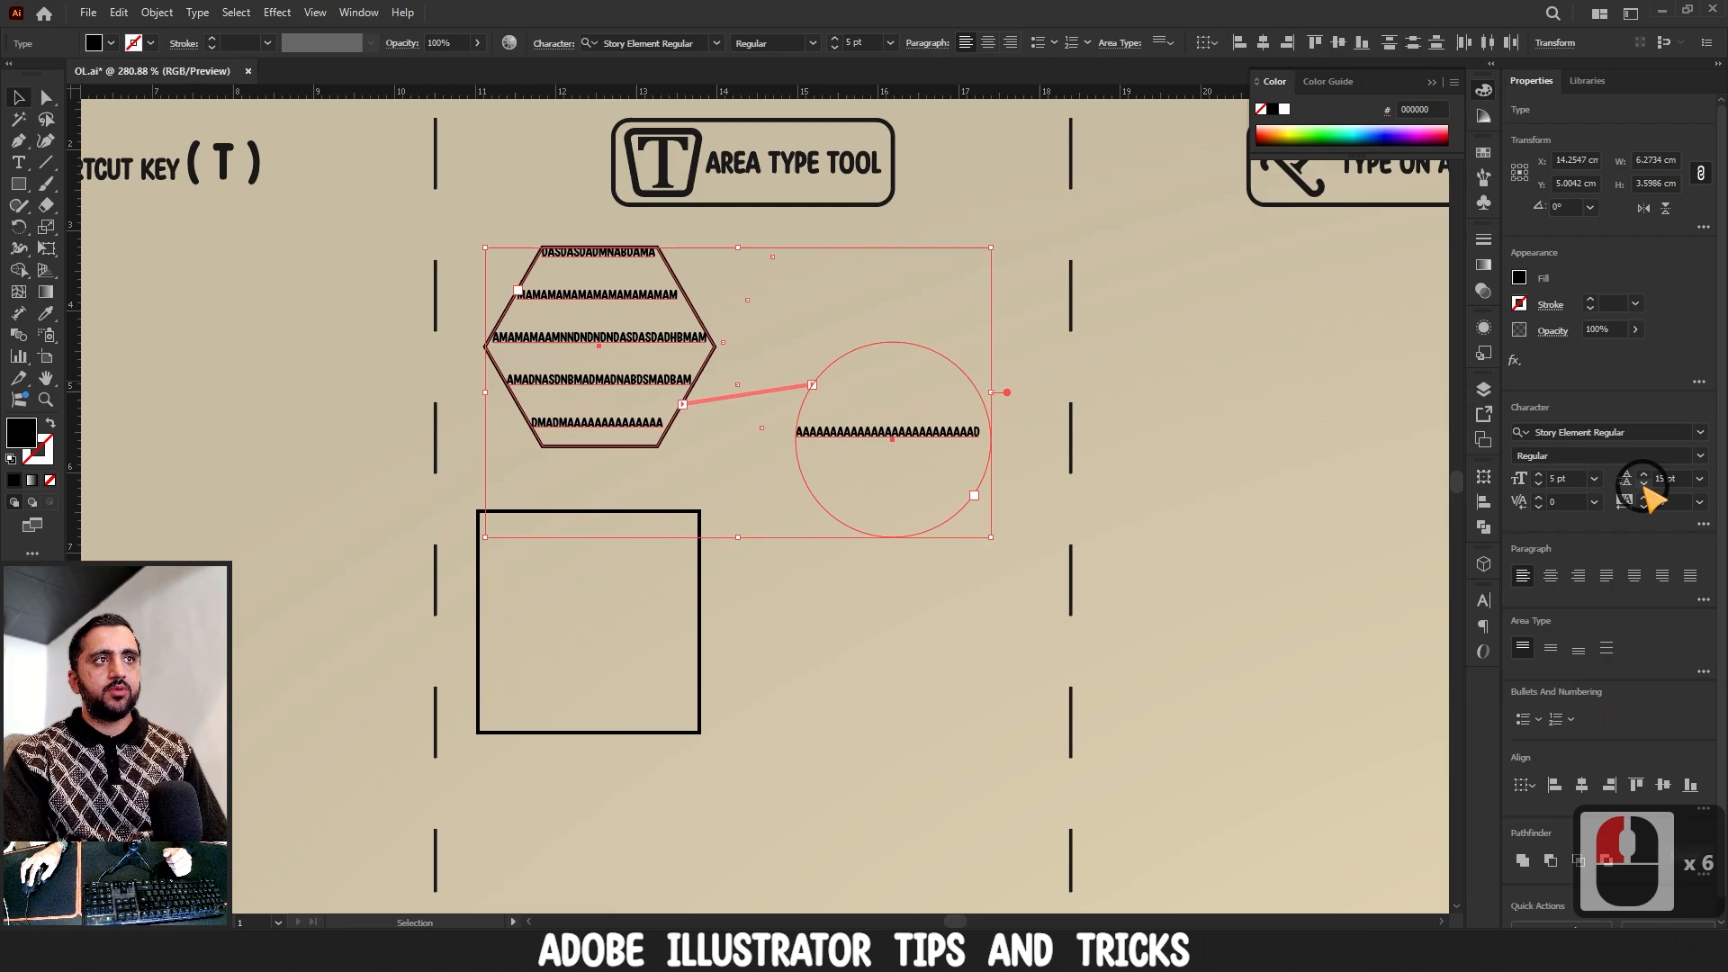
{"action": "left_click", "coordinate": [1644, 484]}
{"action": "left_click", "coordinate": [1644, 485]}
{"action": "left_click", "coordinate": [1644, 484]}
{"action": "left_click", "coordinate": [1644, 485]}
{"action": "left_click", "coordinate": [1644, 484]}
{"action": "left_click", "coordinate": [1644, 484]}
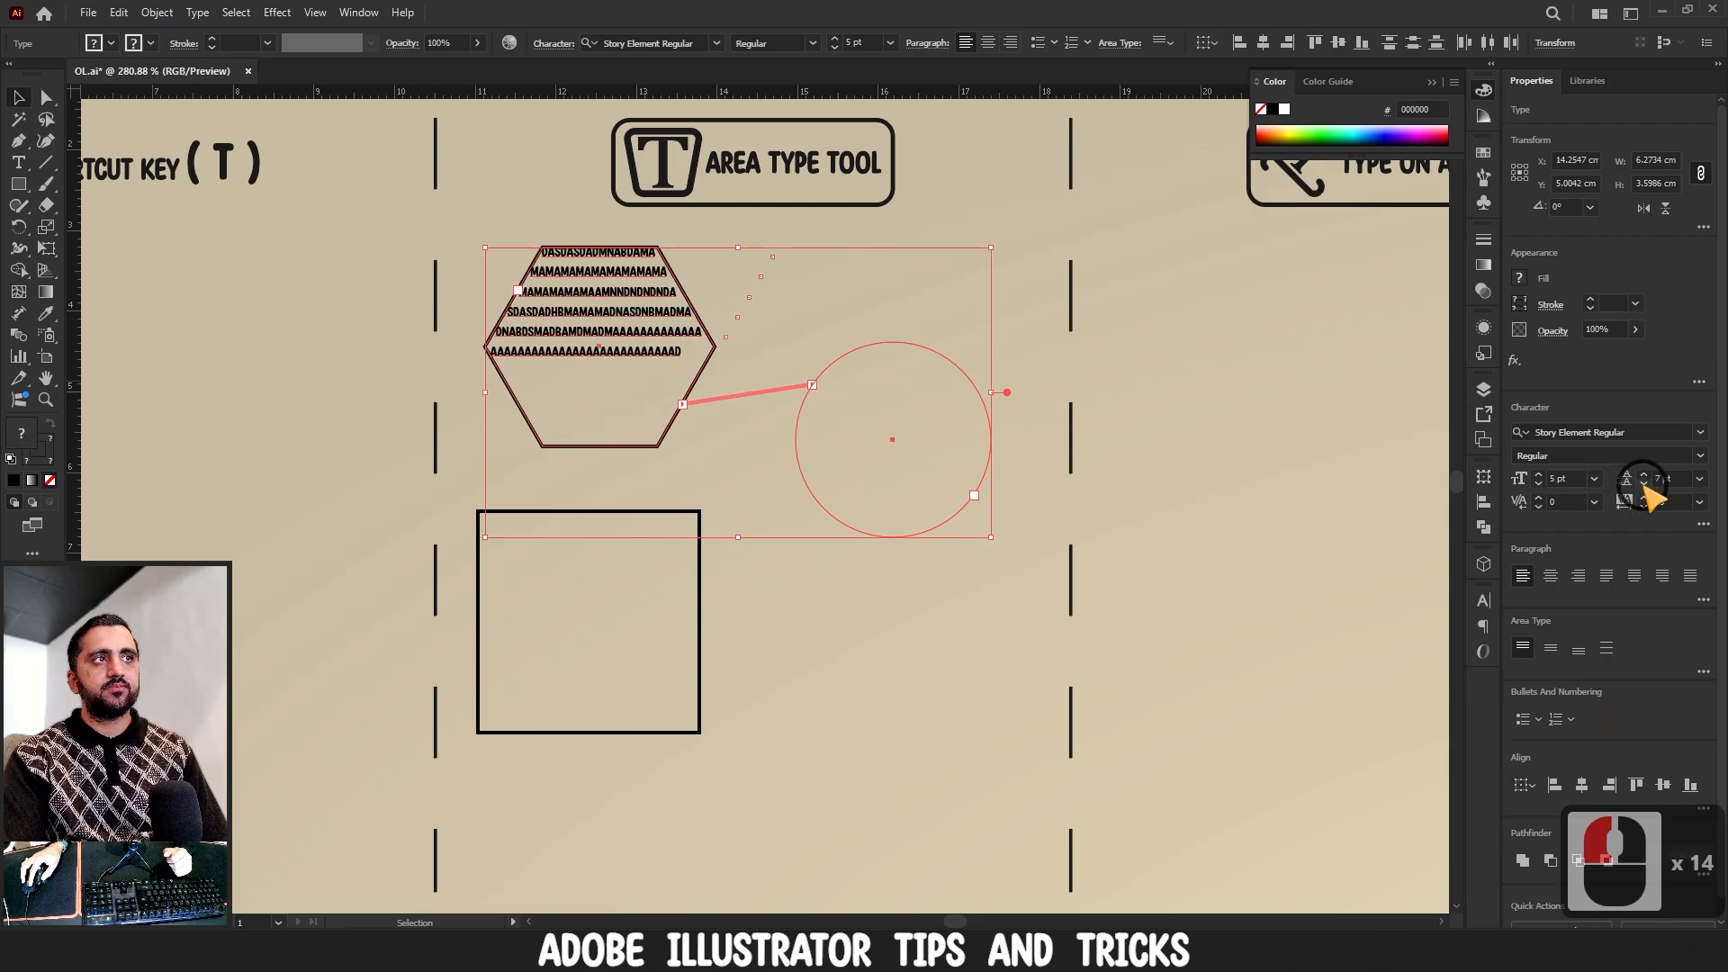
{"action": "left_click", "coordinate": [1645, 484]}
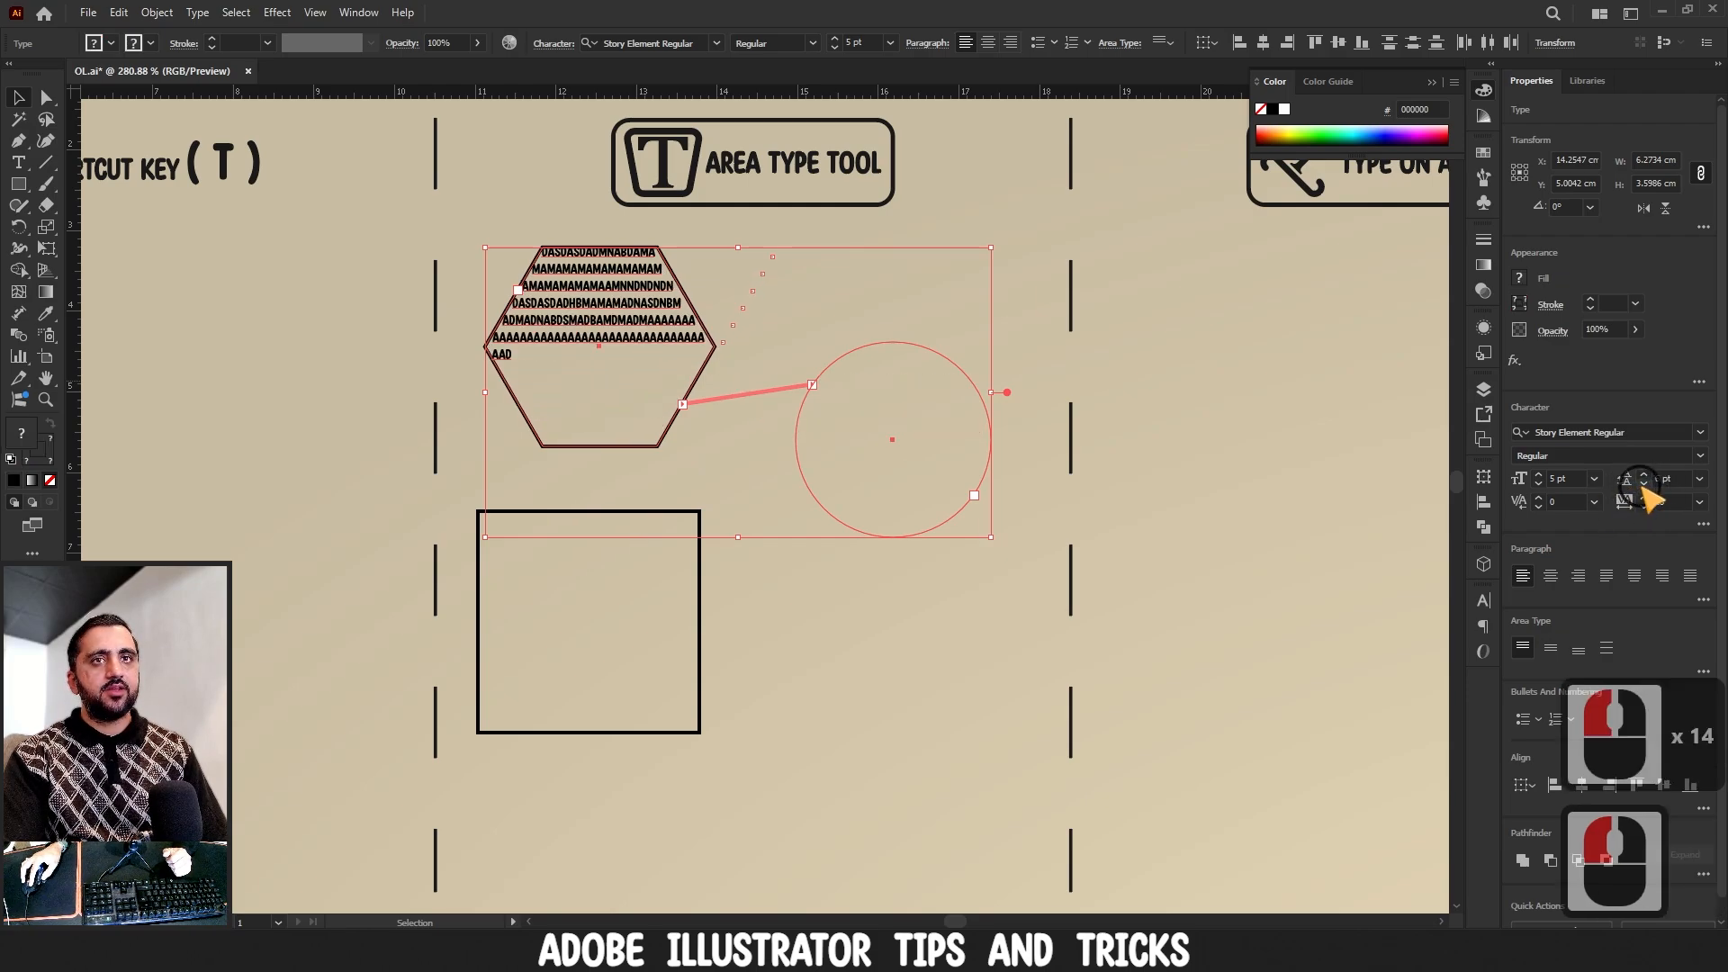
- Set the threaded text's tracking to 24 and its leading to 9 pt
{"action": "left_click", "coordinate": [1646, 505]}
{"action": "left_click", "coordinate": [1646, 505]}
{"action": "left_click", "coordinate": [1646, 505]}
{"action": "left_click", "coordinate": [1646, 505]}
{"action": "left_click", "coordinate": [1645, 504]}
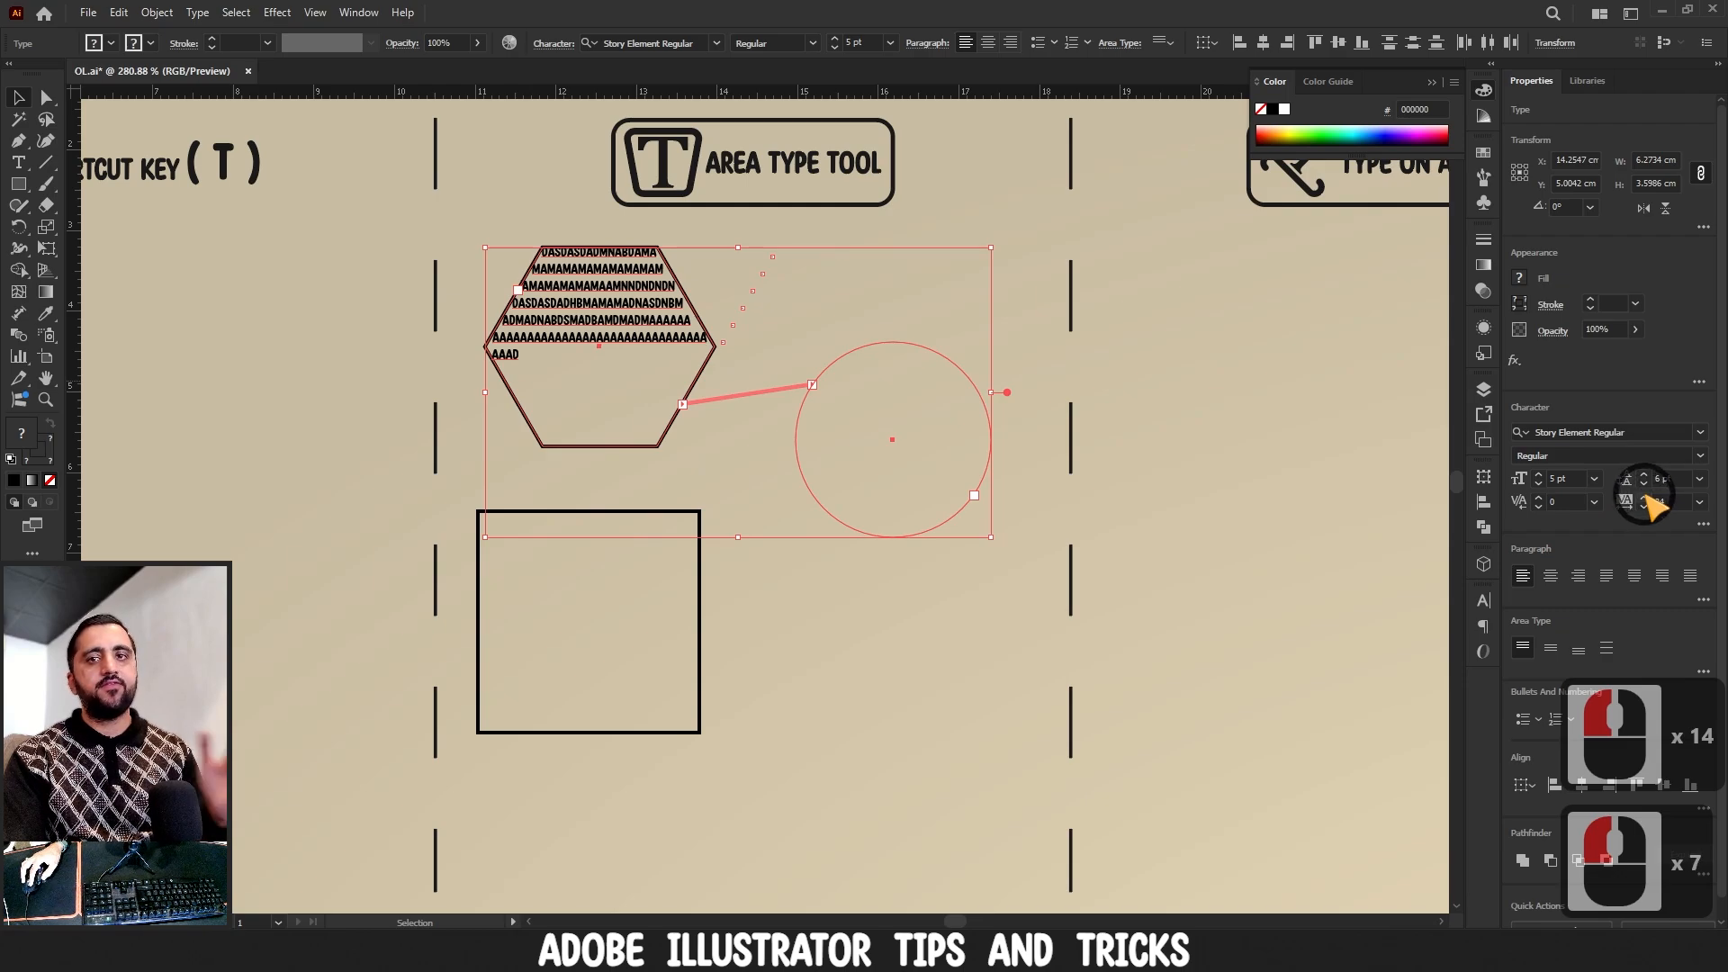
{"action": "left_click", "coordinate": [1646, 505]}
{"action": "left_click", "coordinate": [1645, 475]}
{"action": "left_click", "coordinate": [1644, 475]}
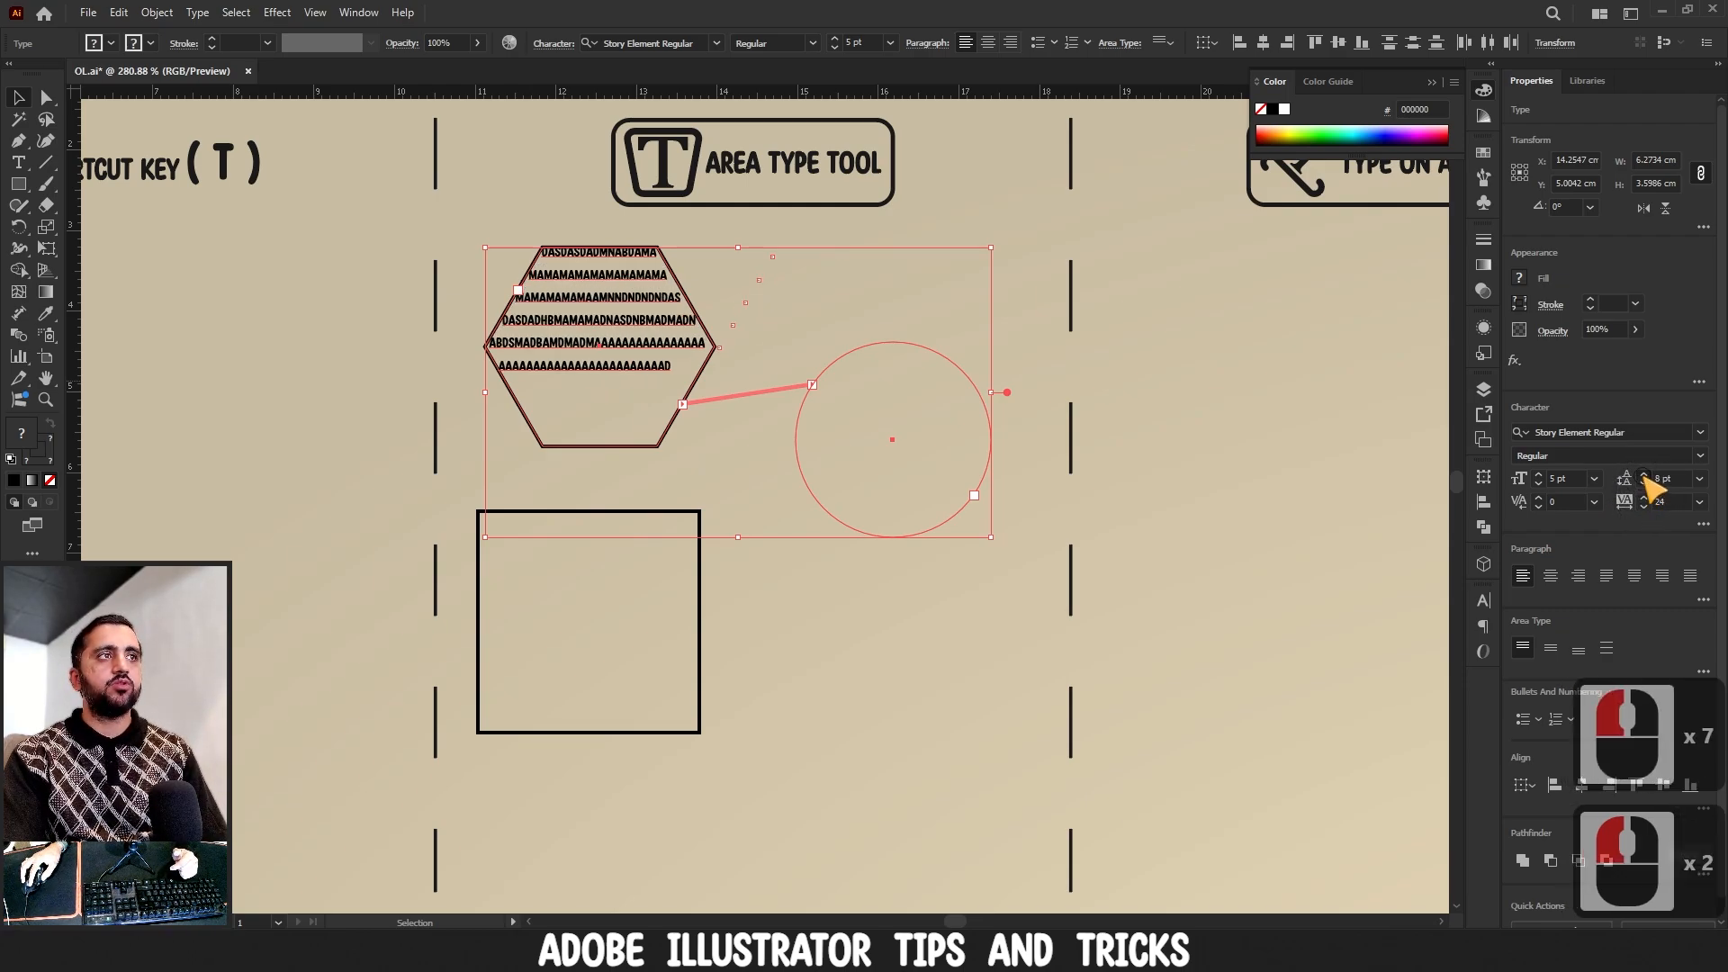
{"action": "left_click", "coordinate": [1644, 475]}
- Add a long run of the letter "a" to the hexagon's text until it fills the hexagon and most of the circle
{"action": "left_click", "coordinate": [20, 163]}
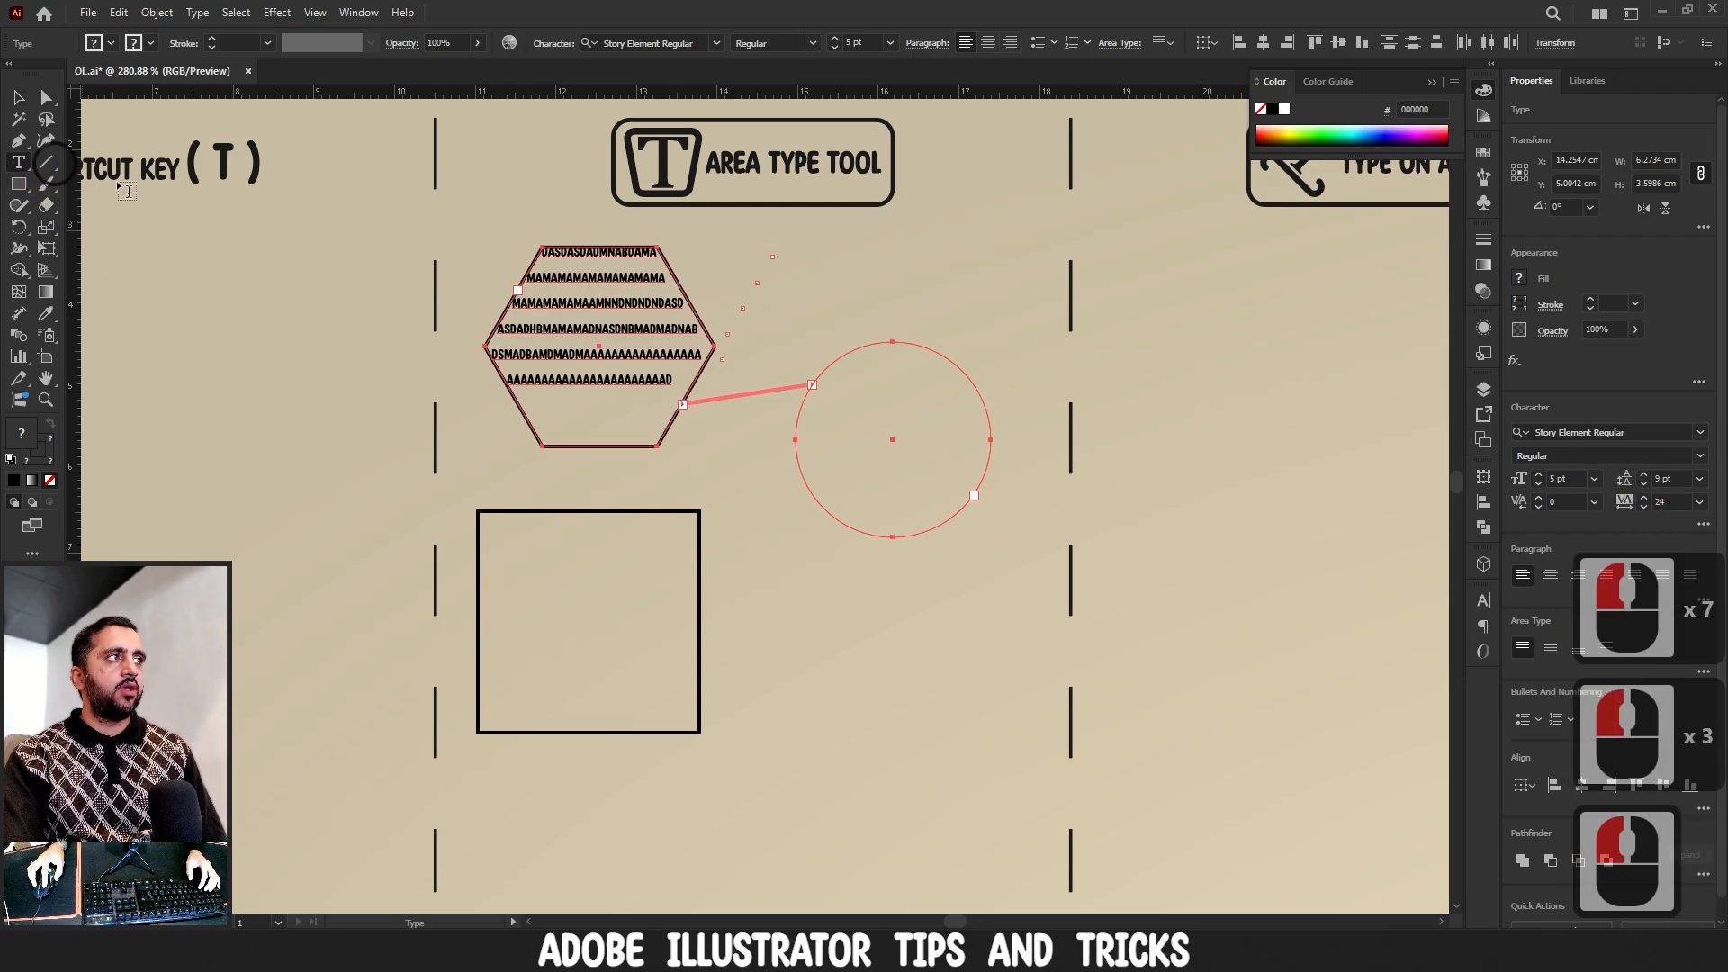
{"action": "left_click", "coordinate": [686, 396]}
{"action": "type", "text": "aaaaaaaaaaaaaaaaaaaaaaaaaaaaaaaaaaaaaaaaaaaaaaaaaaaaaaaaaaaaaaaaa"}
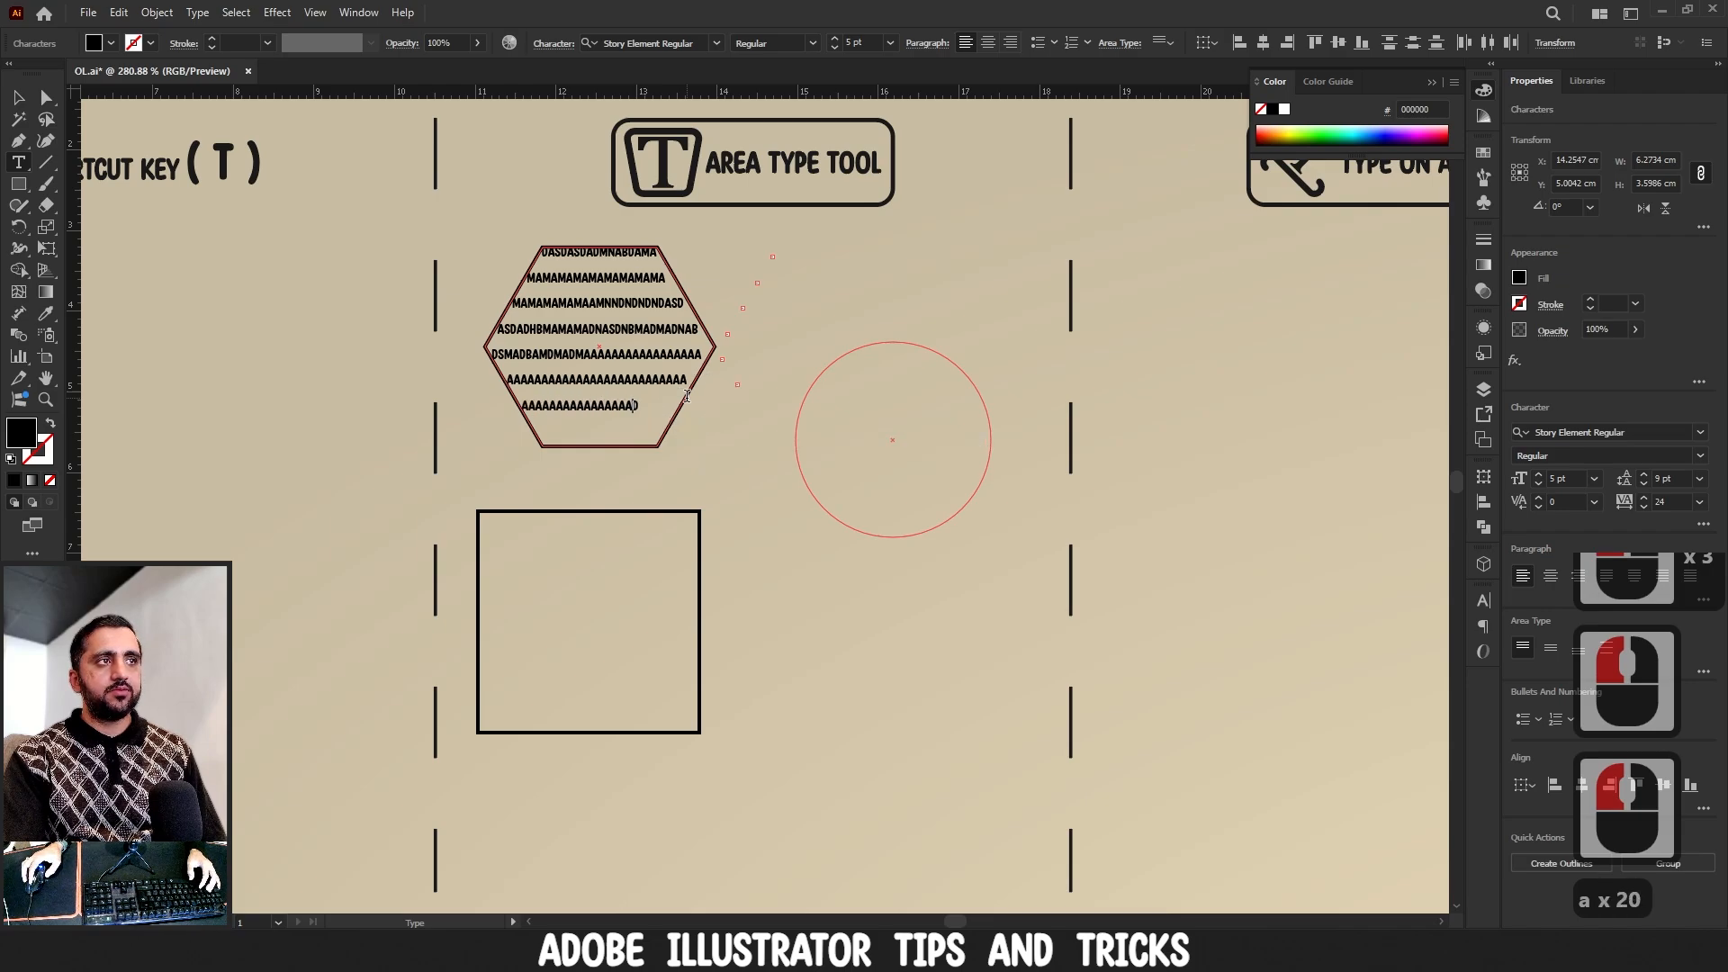
{"action": "type", "text": "aaaaaaaaaaaaaaaaaaaaaaaaaaaaaaaaaaaaaaaaaaaaaa"}
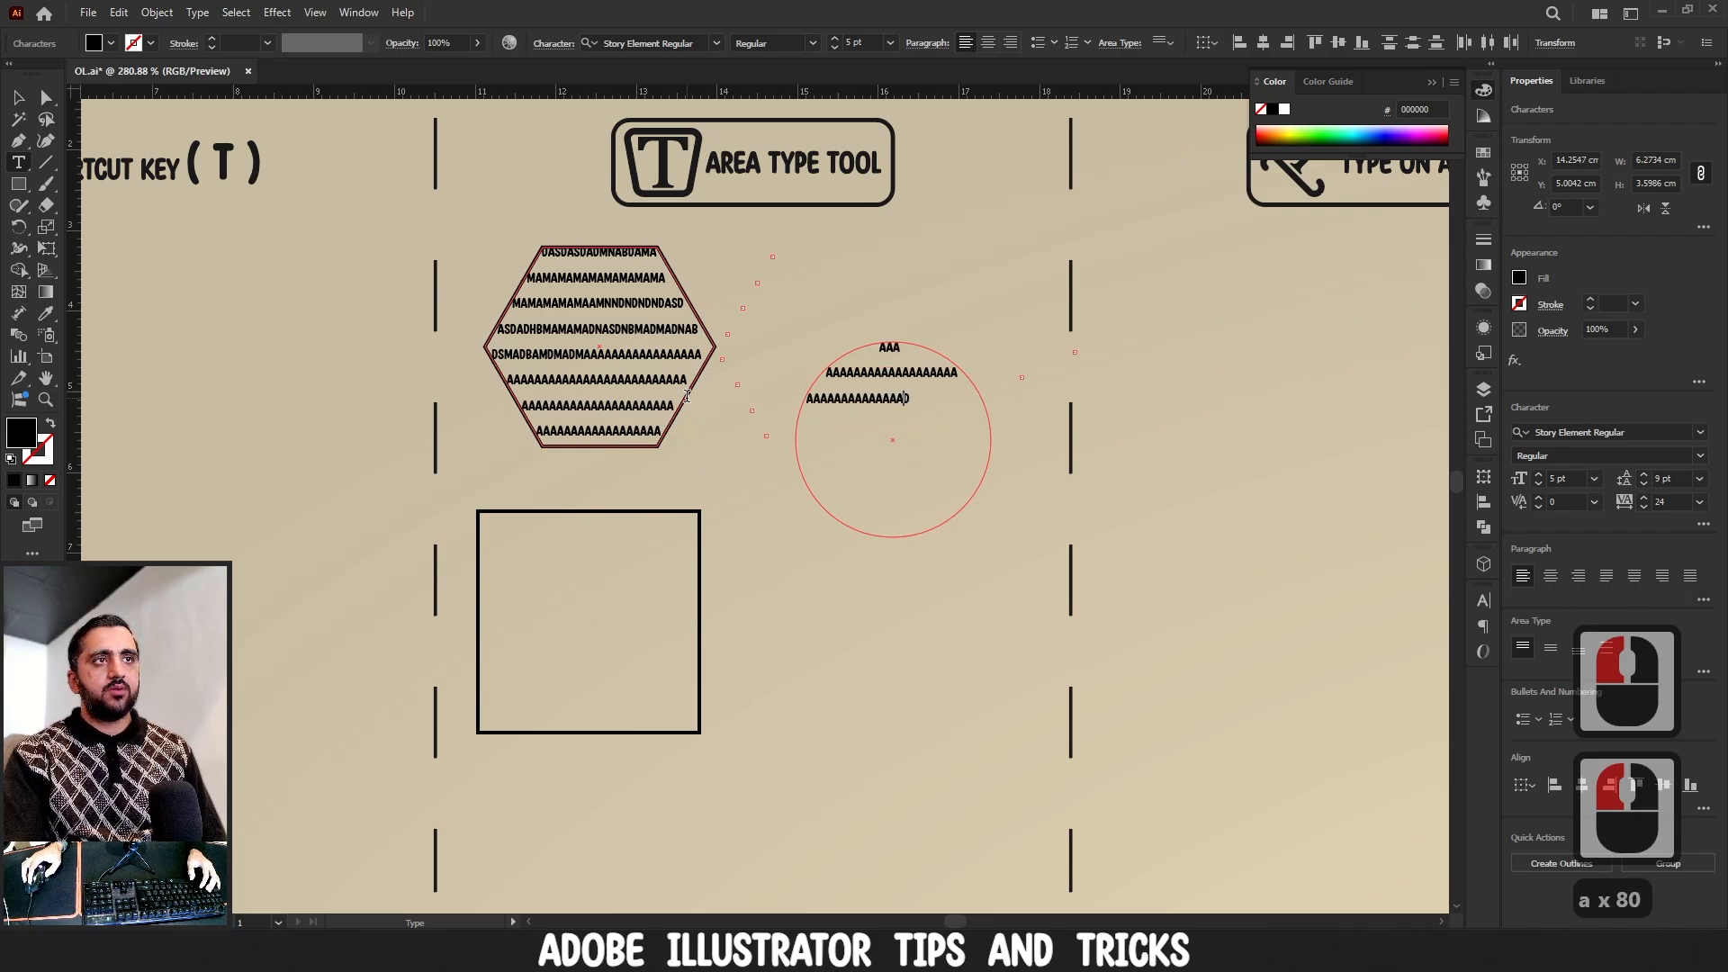
{"action": "type", "text": "aaaaaaaaaaaaaaaaaaaaaaaaaaaaaa"}
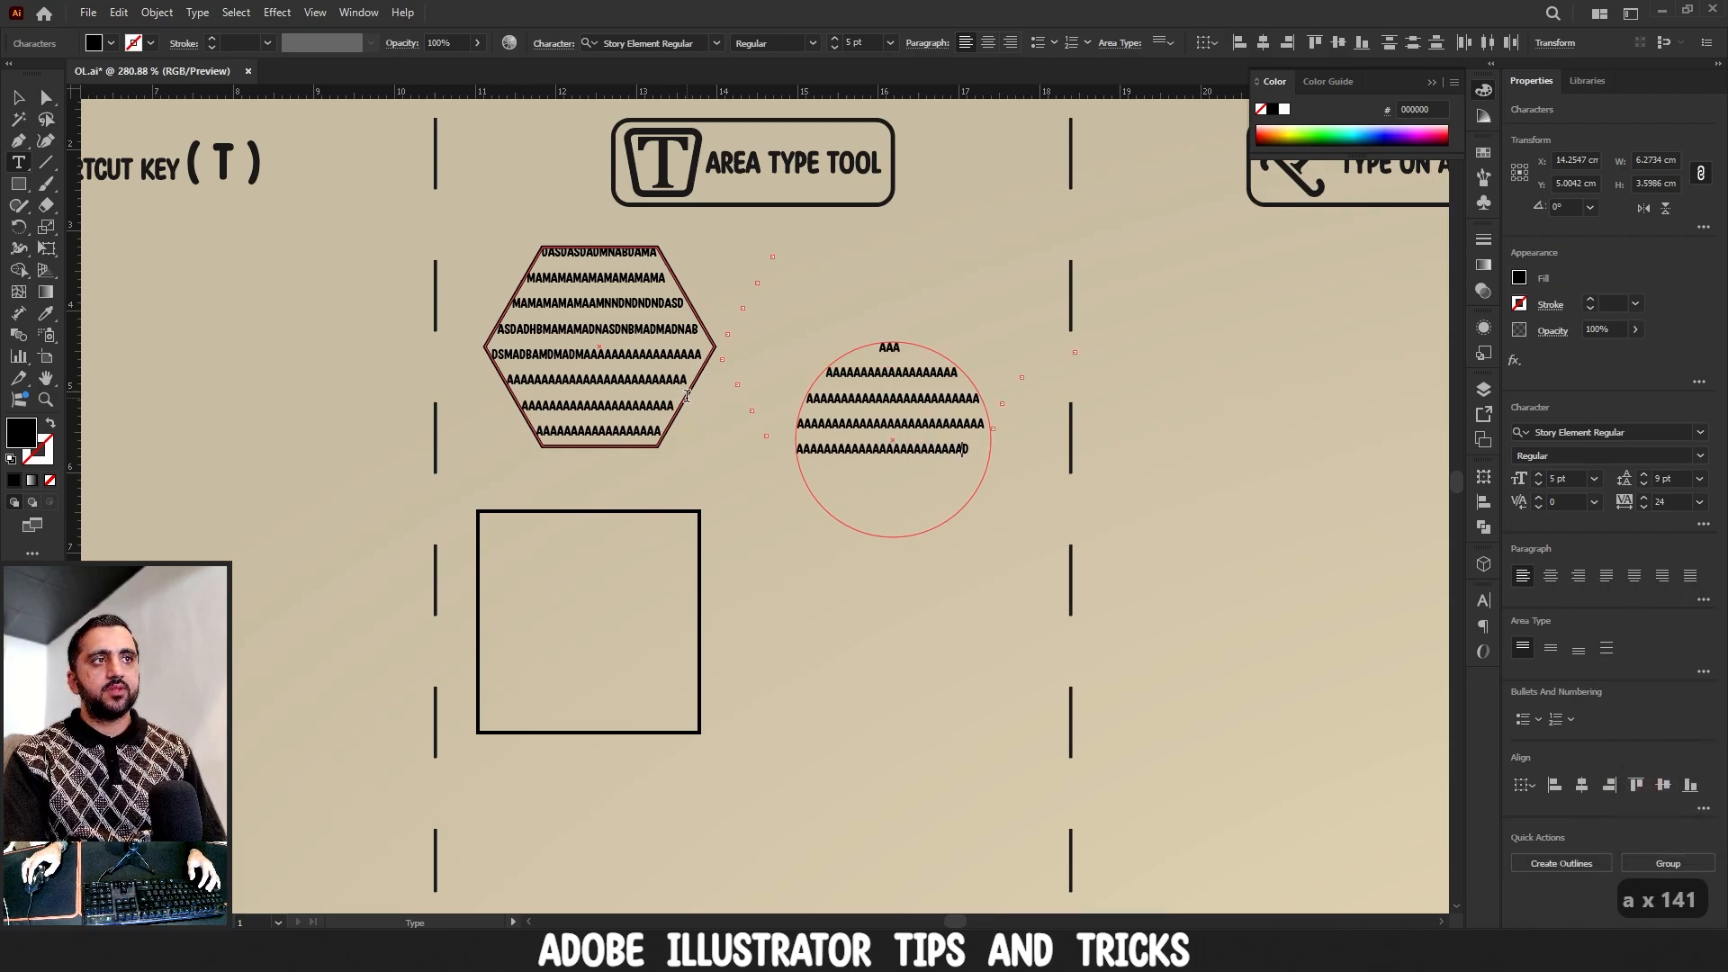
{"action": "type", "text": "aa"}
{"action": "left_click", "coordinate": [19, 97]}
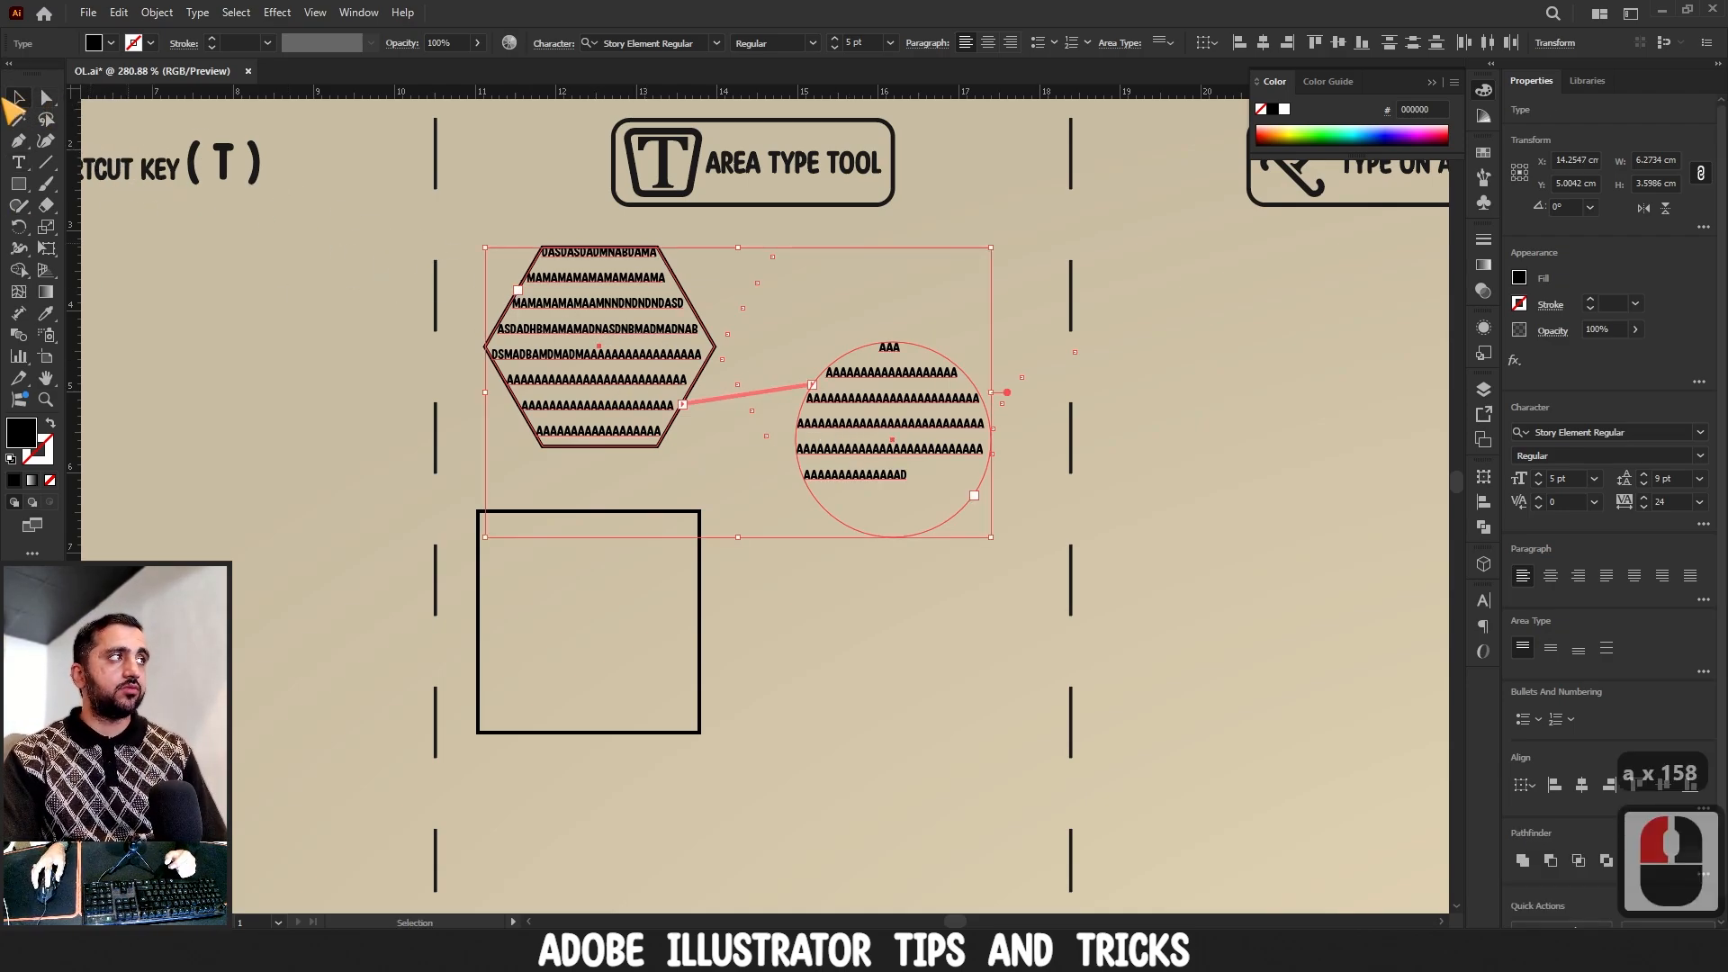
- Thread the circle's overflow text into the square below the hexagon
{"action": "left_click", "coordinate": [936, 533]}
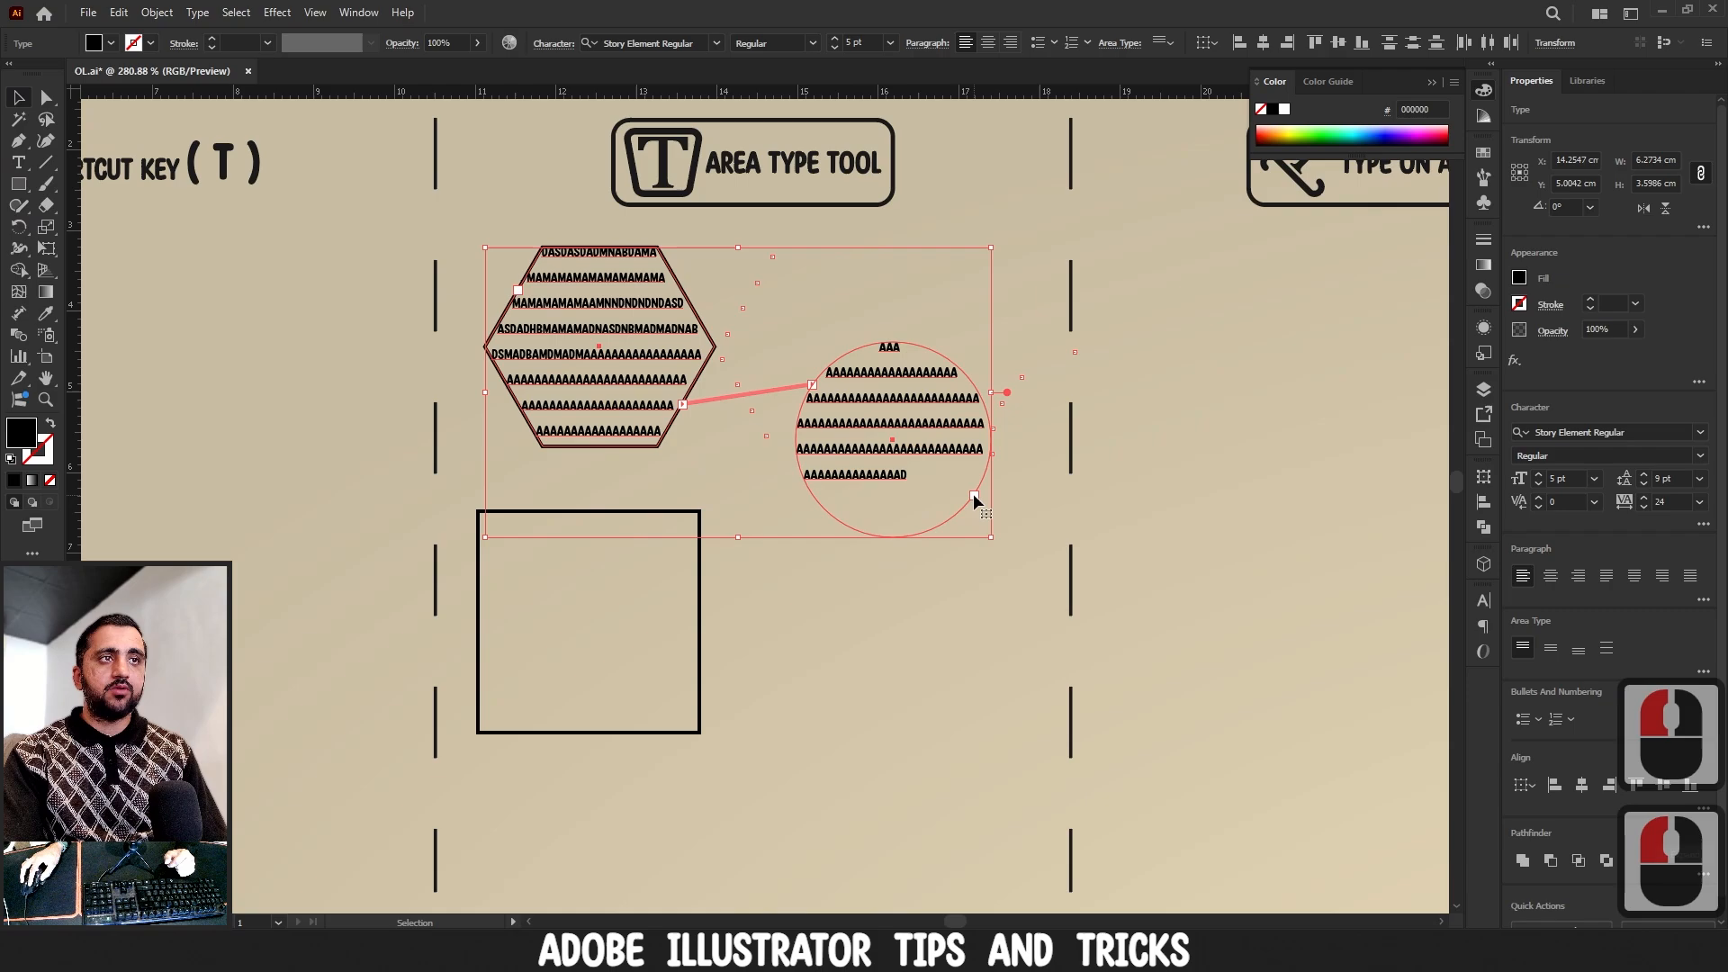
{"action": "left_click", "coordinate": [974, 495]}
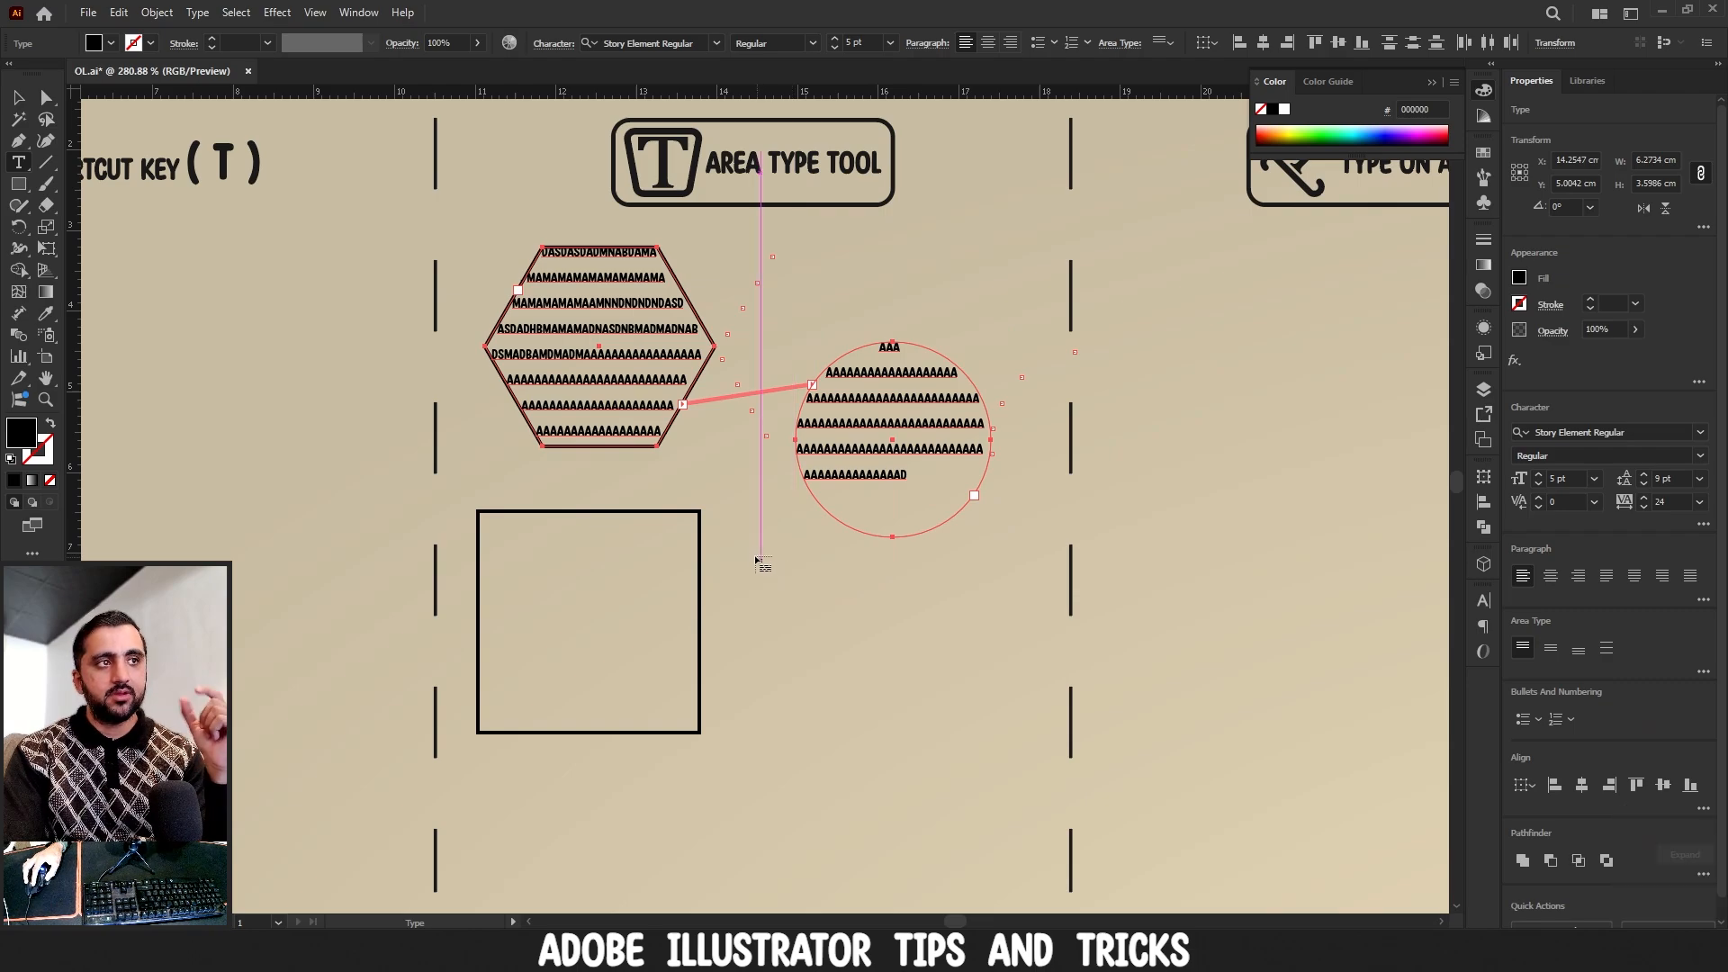
{"action": "left_click", "coordinate": [701, 551]}
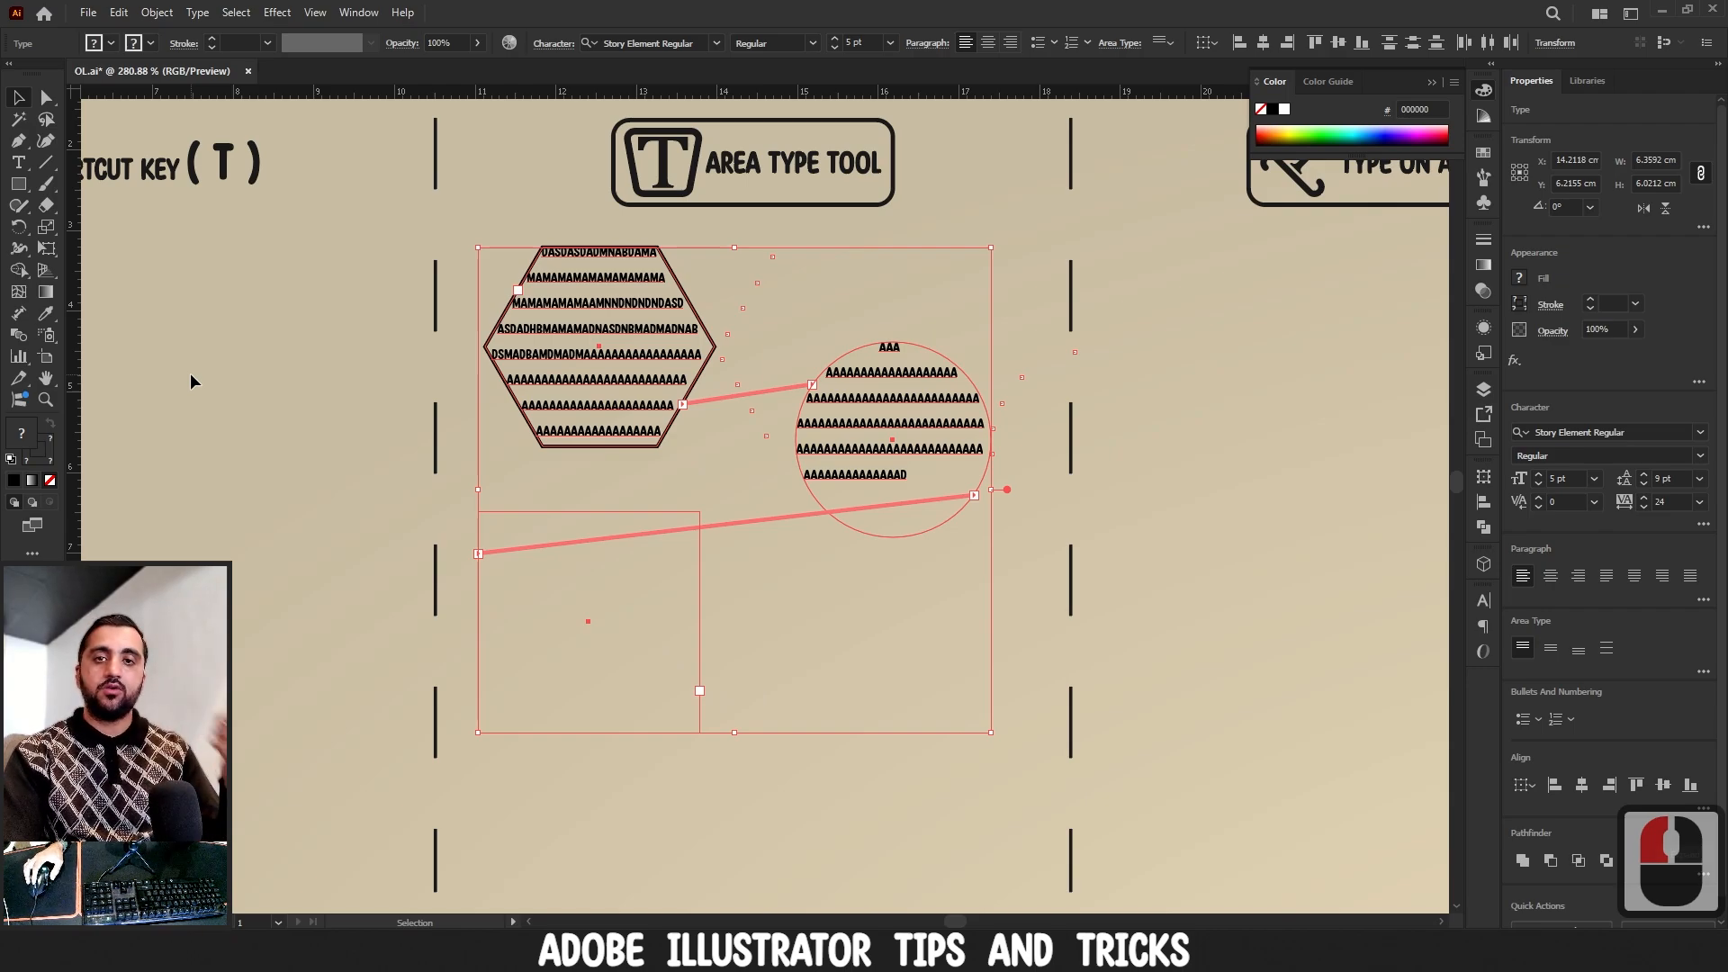
{"action": "left_click", "coordinate": [46, 97]}
{"action": "left_click", "coordinate": [992, 341]}
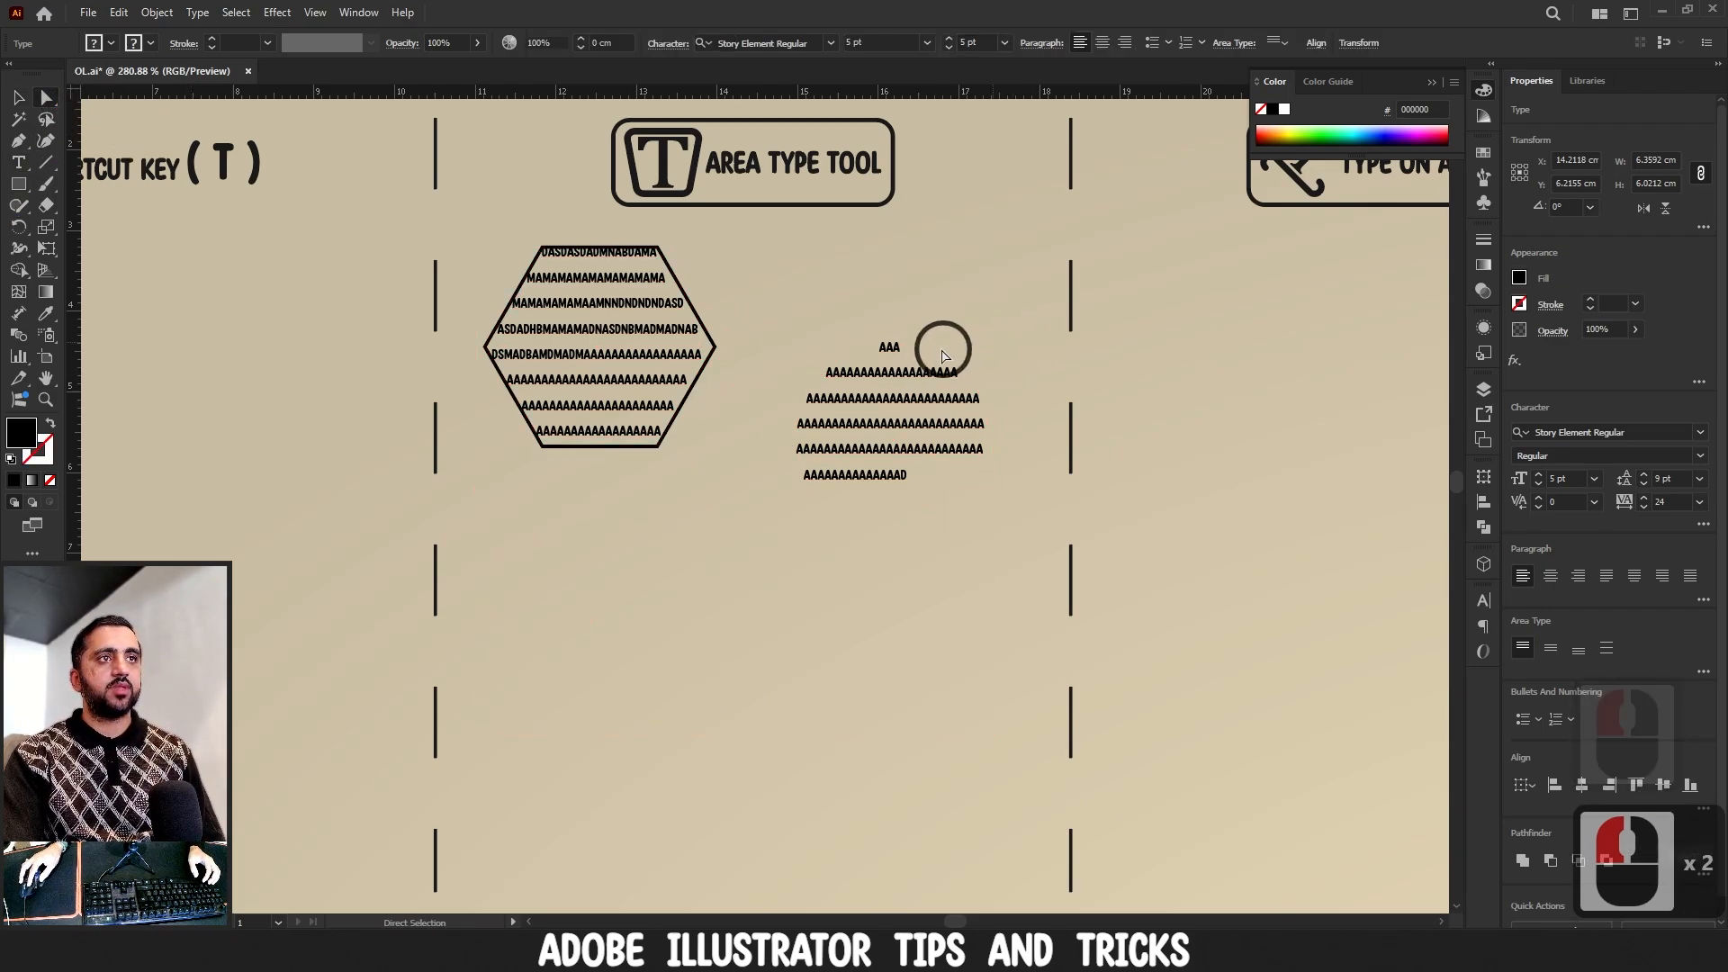
{"action": "left_click_drag", "start_coordinate": [931, 350], "coordinate": [918, 363]}
{"action": "left_click", "coordinate": [627, 556], "text": "shift"}
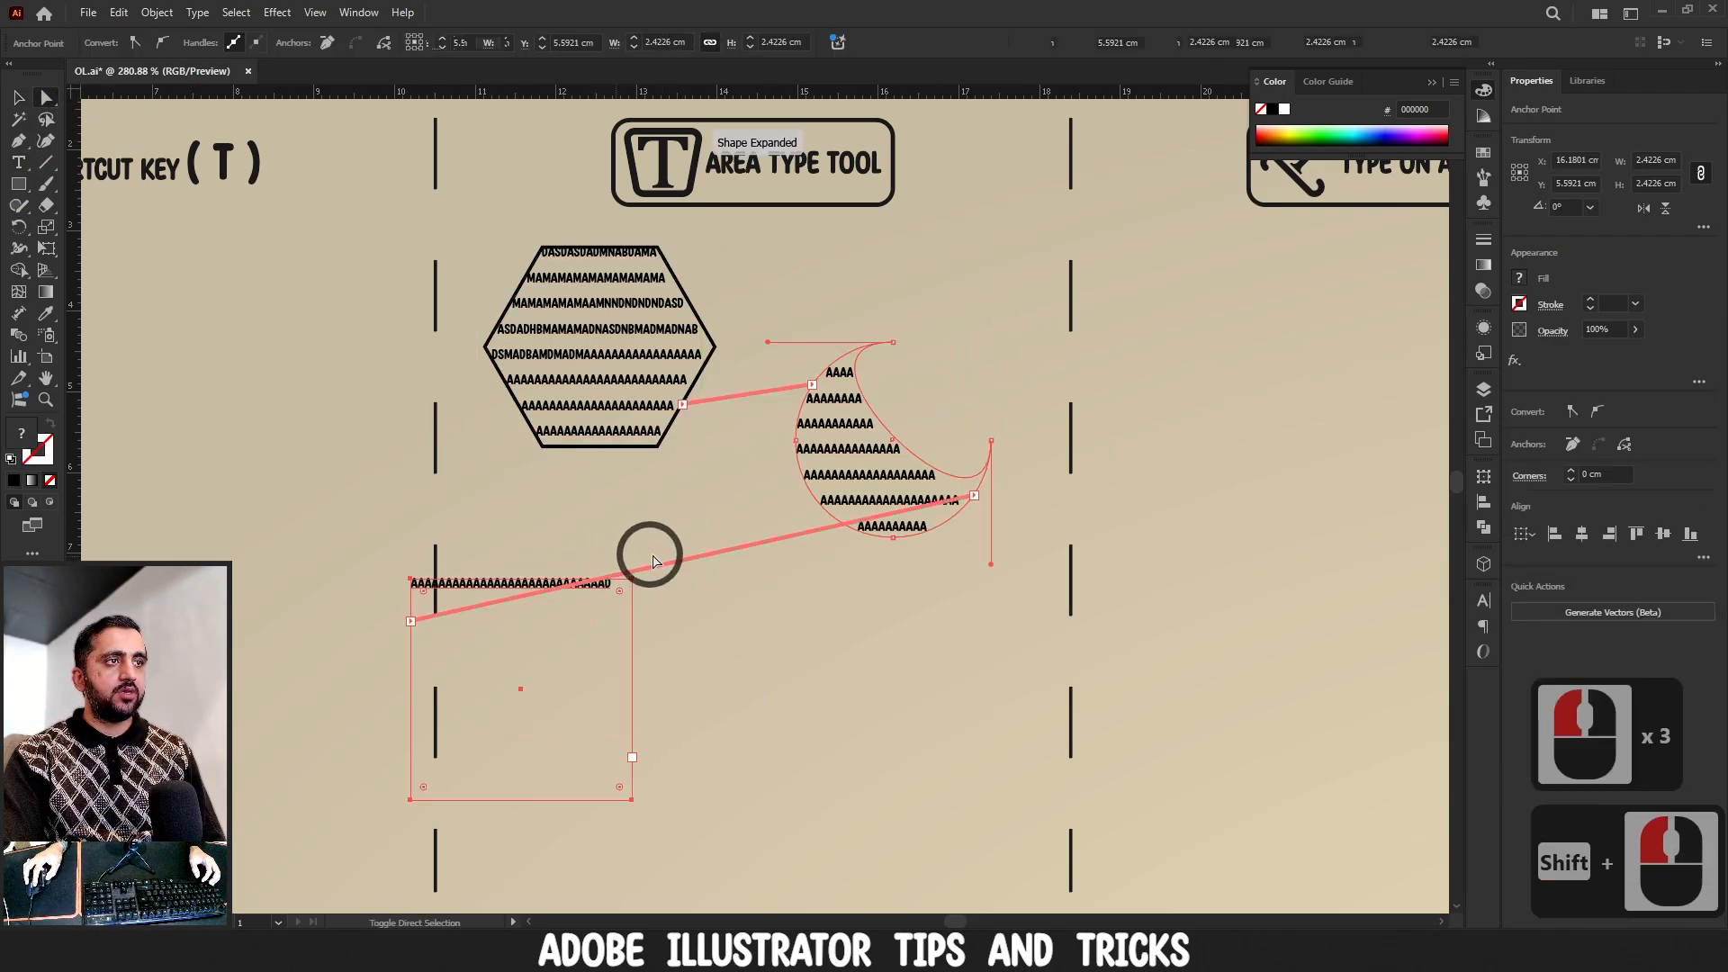
{"action": "key", "text": "z"}
{"action": "key", "text": "ctrl+z"}
{"action": "left_click_drag", "start_coordinate": [832, 568], "coordinate": [792, 563]}
{"action": "left_click_drag", "start_coordinate": [828, 539], "coordinate": [871, 521]}
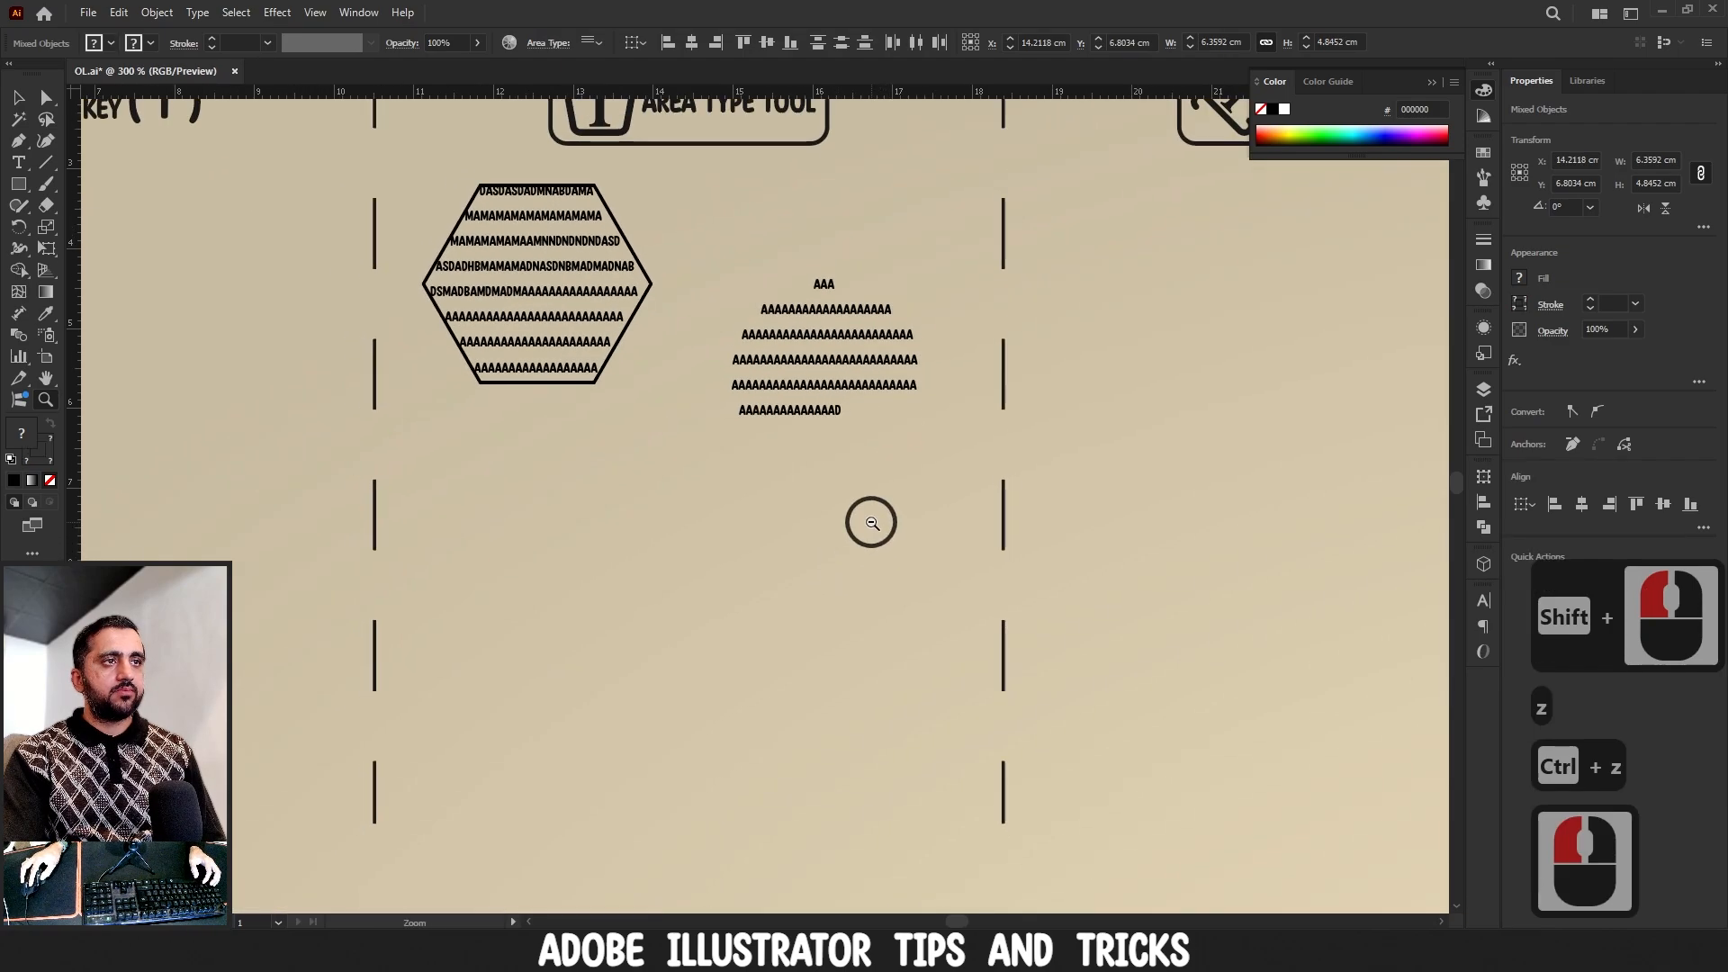
- Try to stroke the circle with its whole type object selected, and undo the stroke
{"action": "left_click", "coordinate": [19, 97]}
{"action": "left_click", "coordinate": [758, 492]}
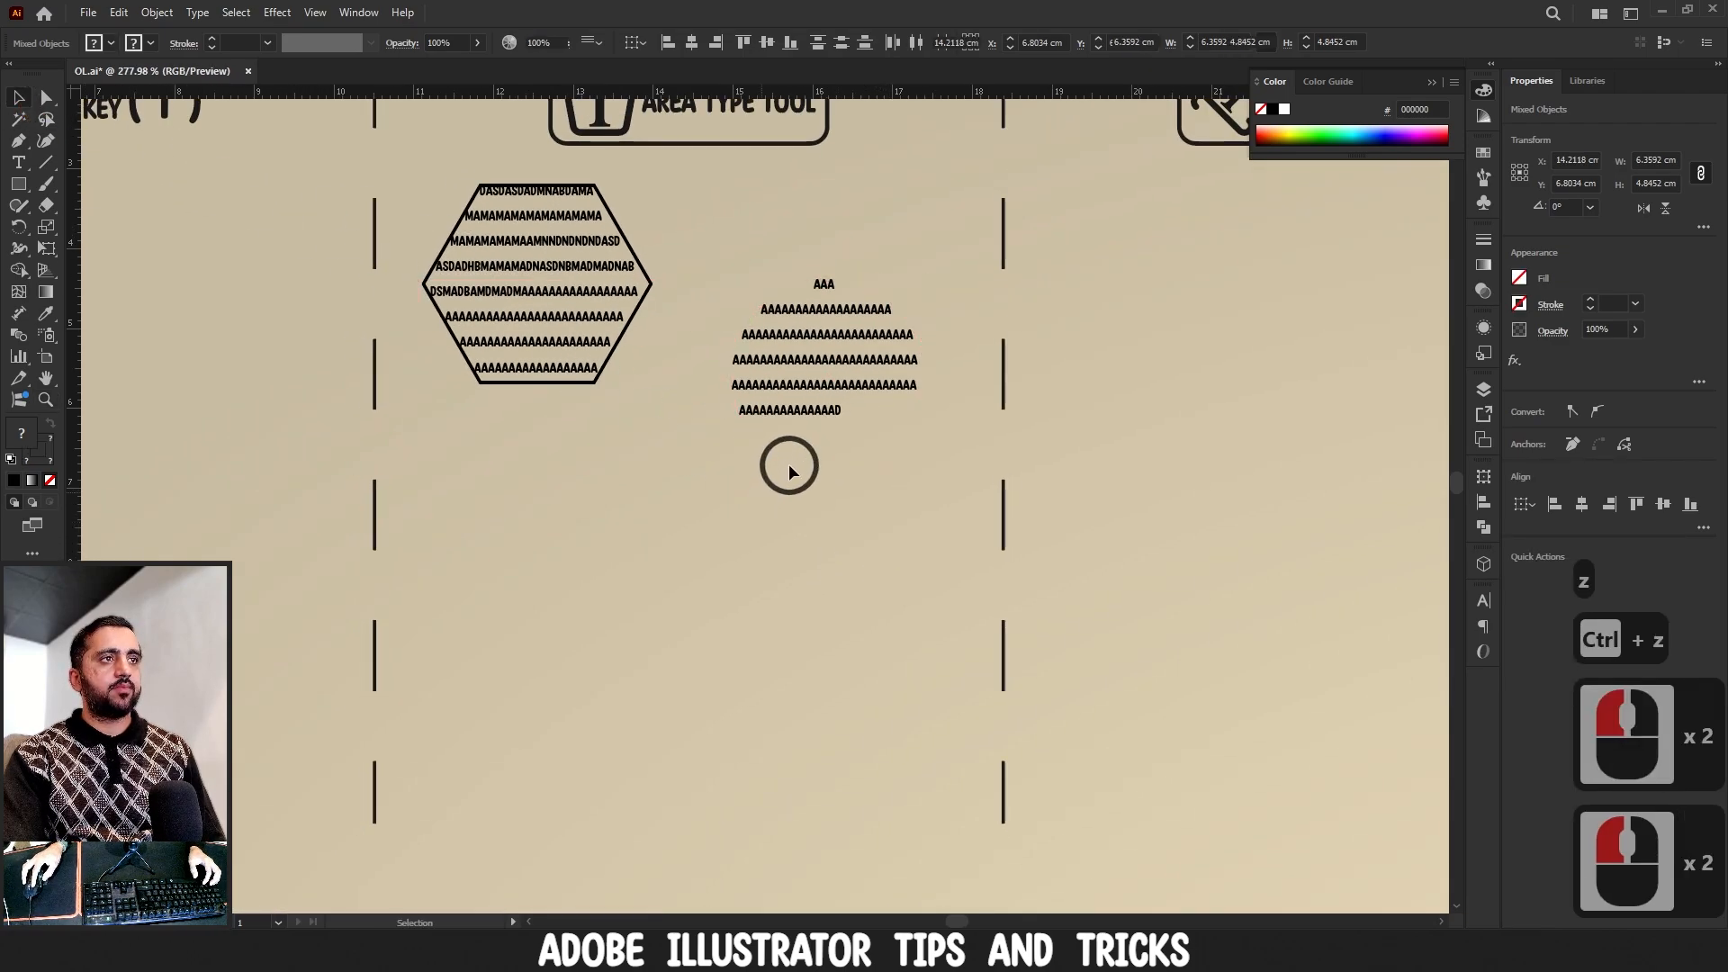
{"action": "left_click", "coordinate": [791, 464]}
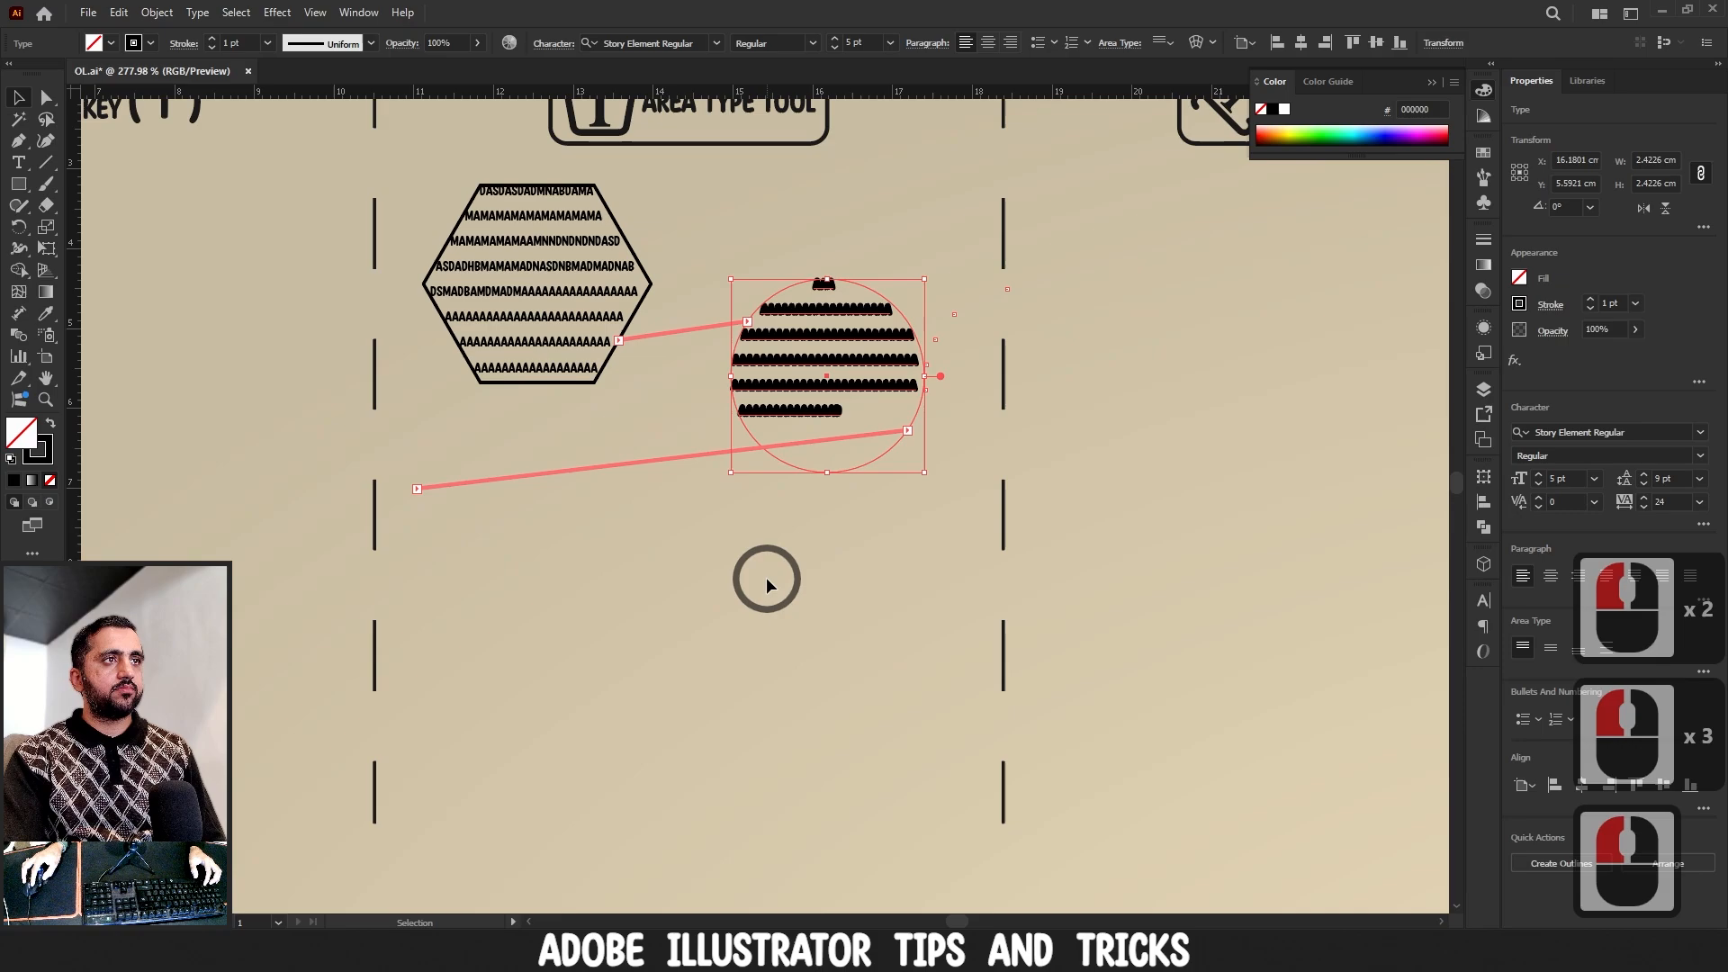
{"action": "key", "text": "ctrl+z"}
{"action": "left_click", "coordinate": [810, 543]}
{"action": "left_click_drag", "start_coordinate": [823, 519], "coordinate": [845, 579]}
- Select only the circle's path with Direct Selection and give it a 1 pt black stroke
{"action": "left_click", "coordinate": [46, 98]}
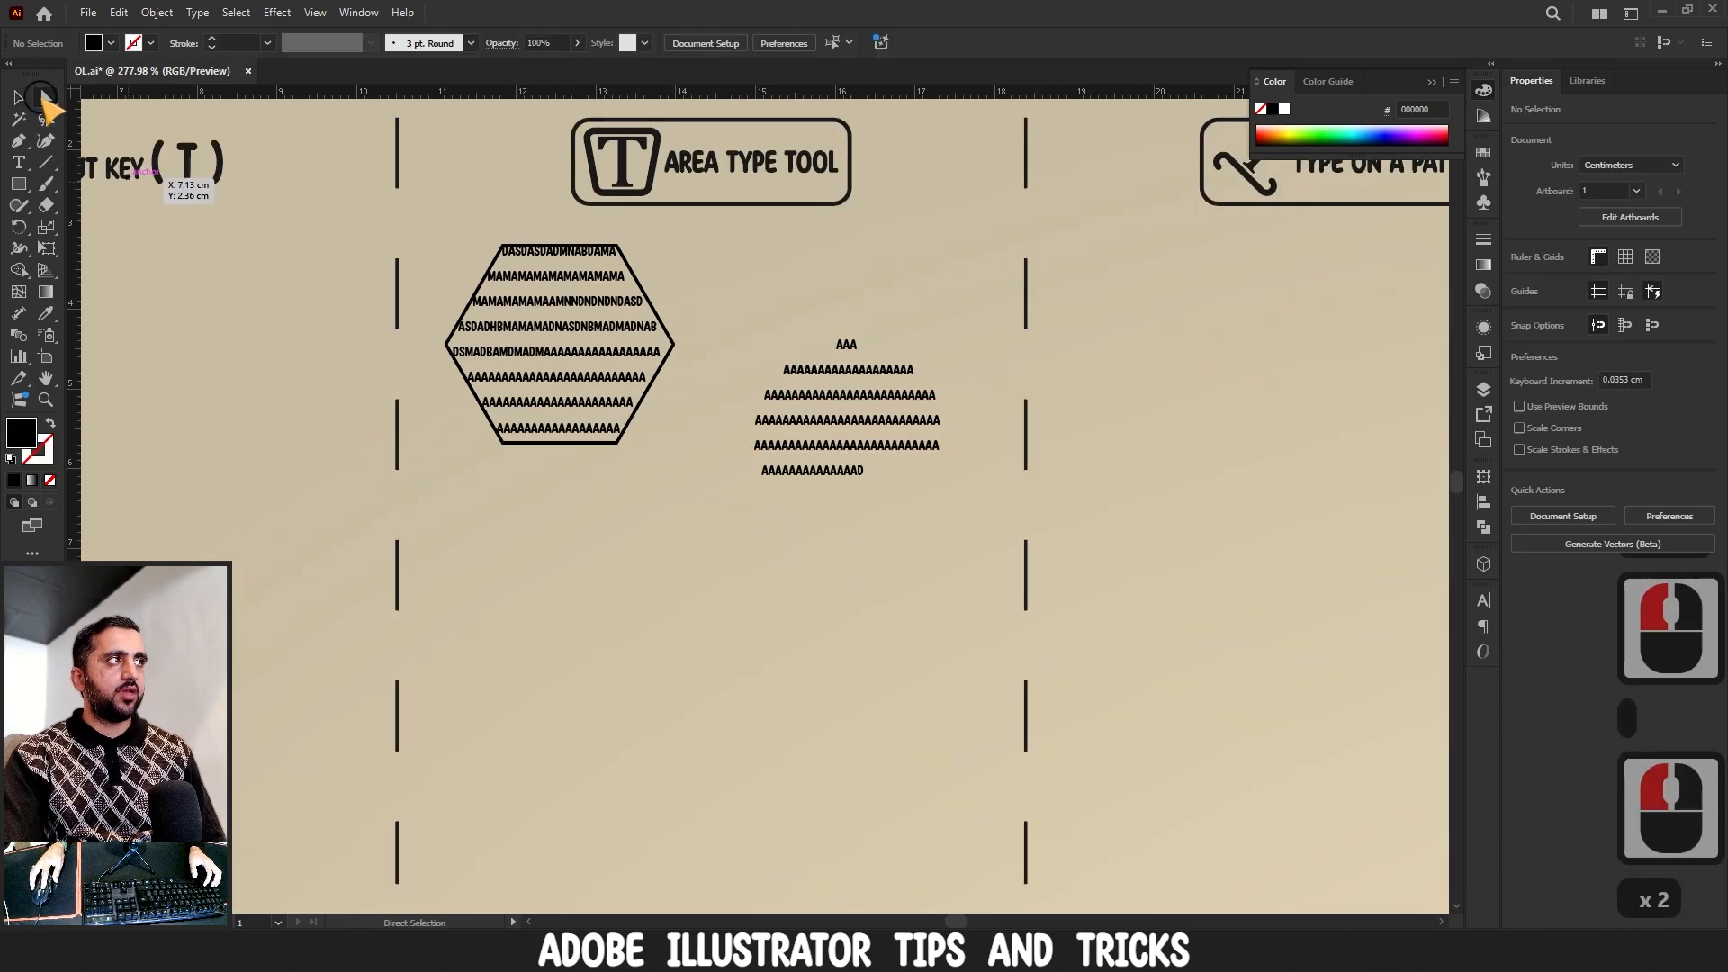
{"action": "left_click", "coordinate": [919, 500]}
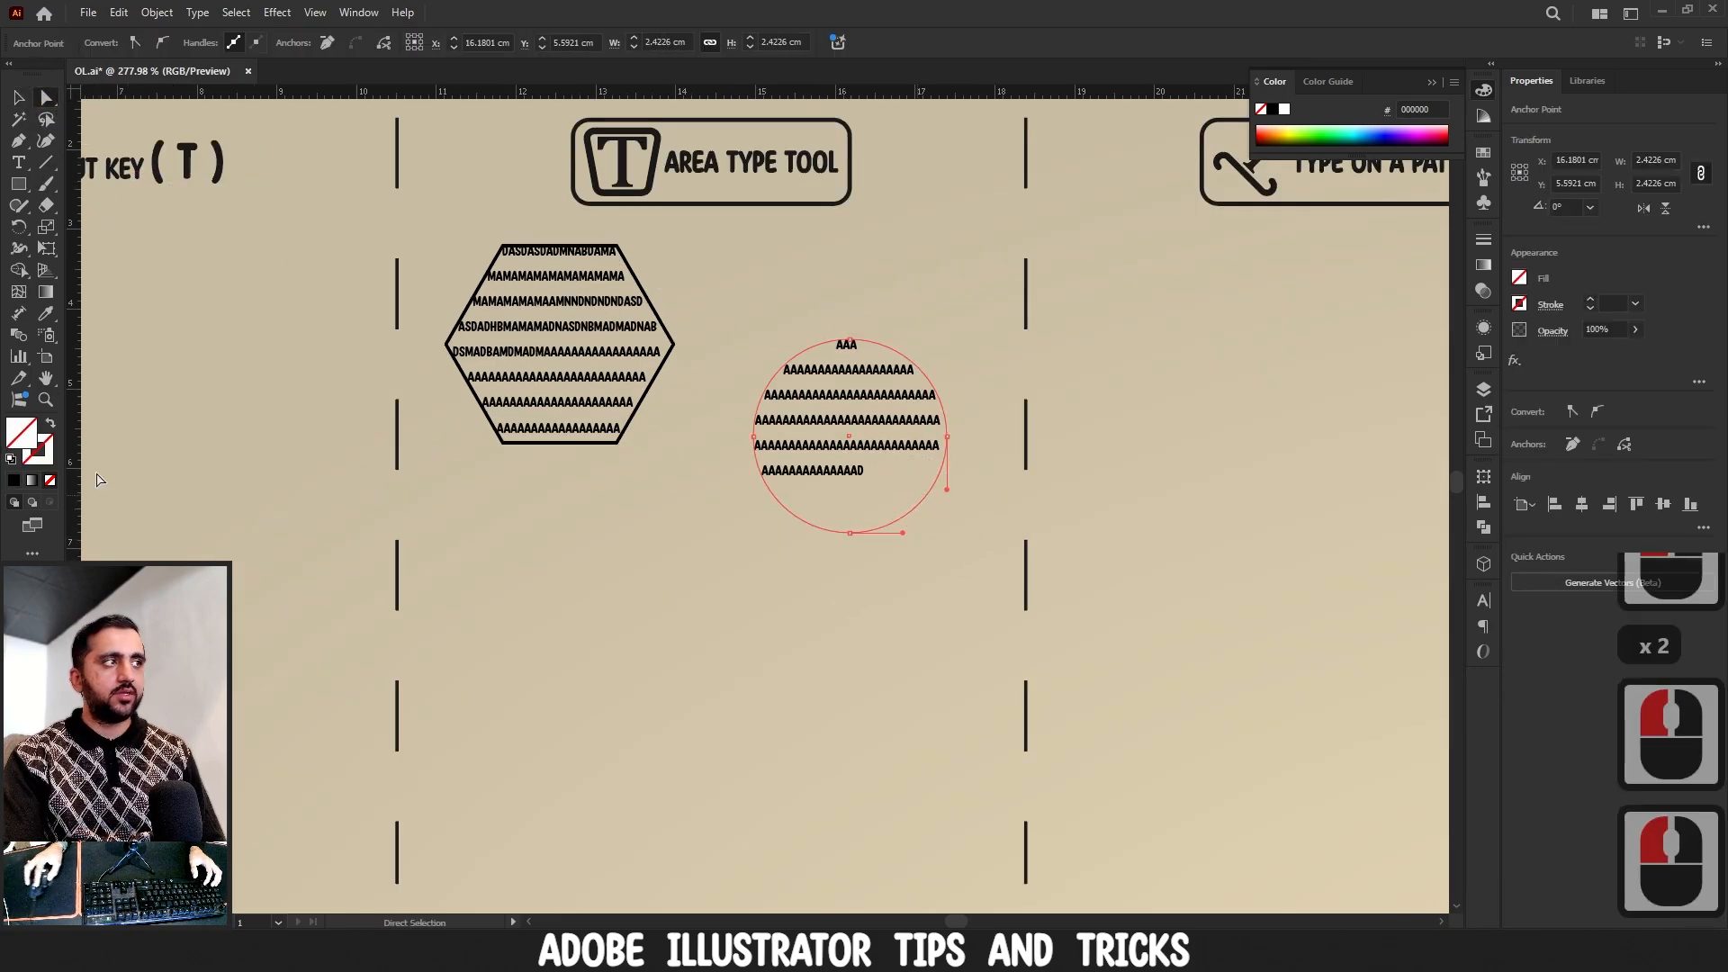
{"action": "left_click", "coordinate": [37, 462]}
{"action": "left_click", "coordinate": [13, 480]}
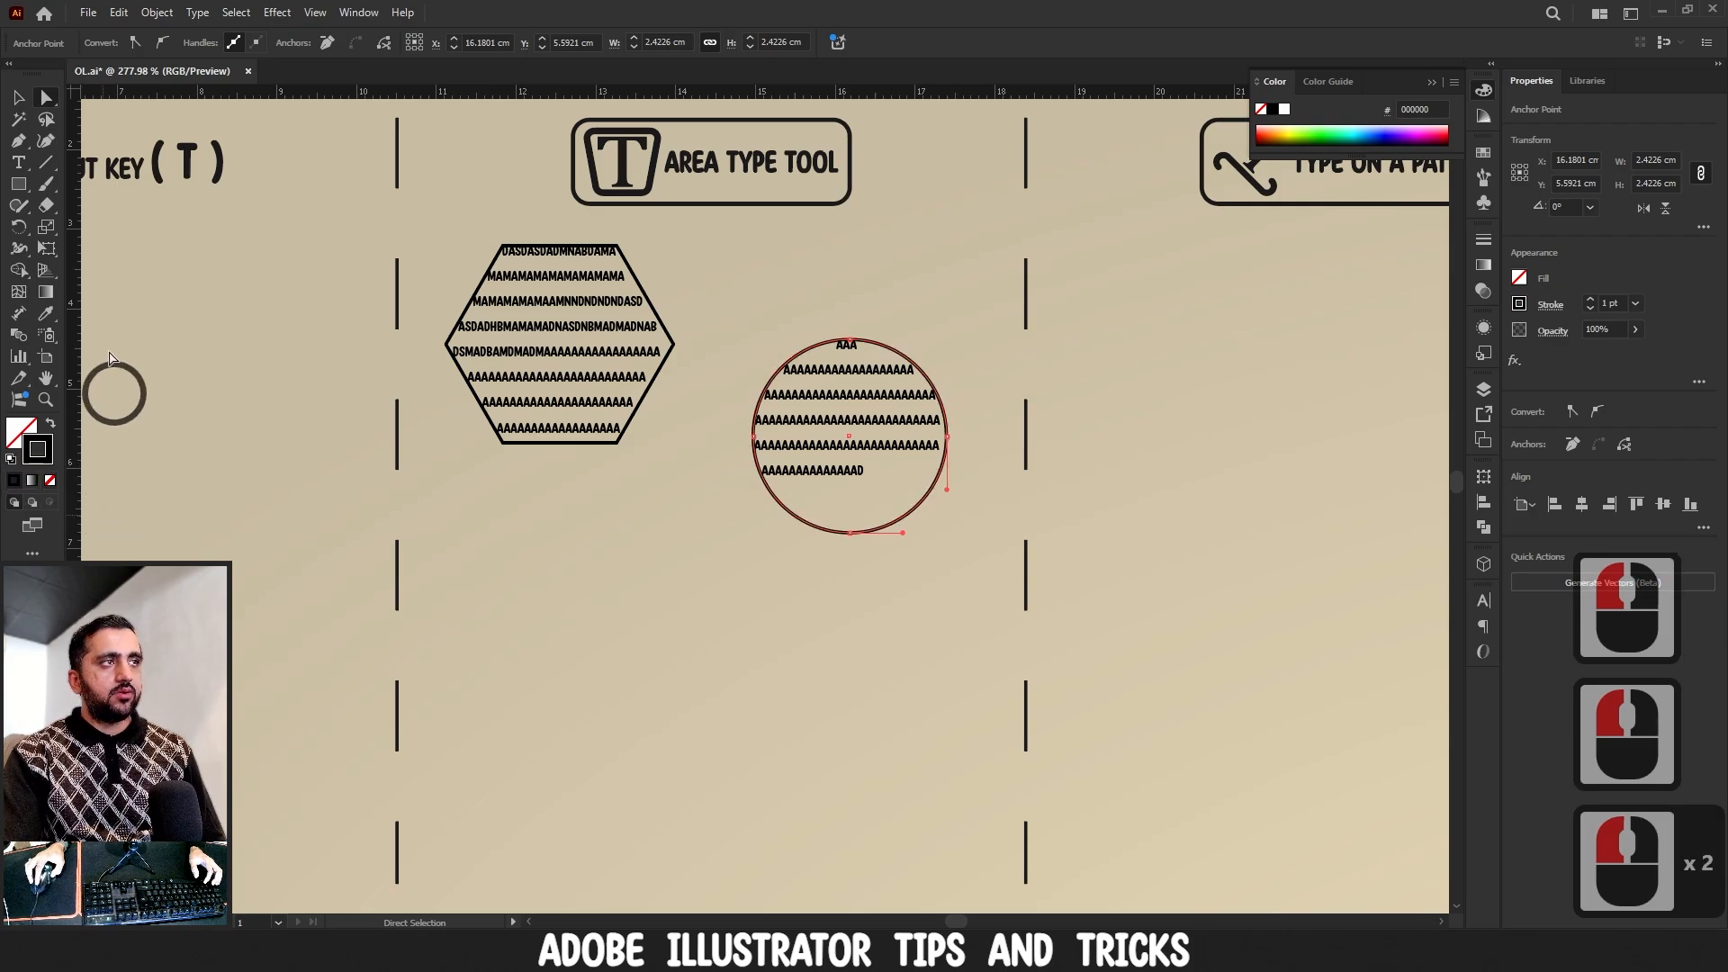
{"action": "left_click", "coordinate": [16, 93]}
{"action": "left_click", "coordinate": [586, 613]}
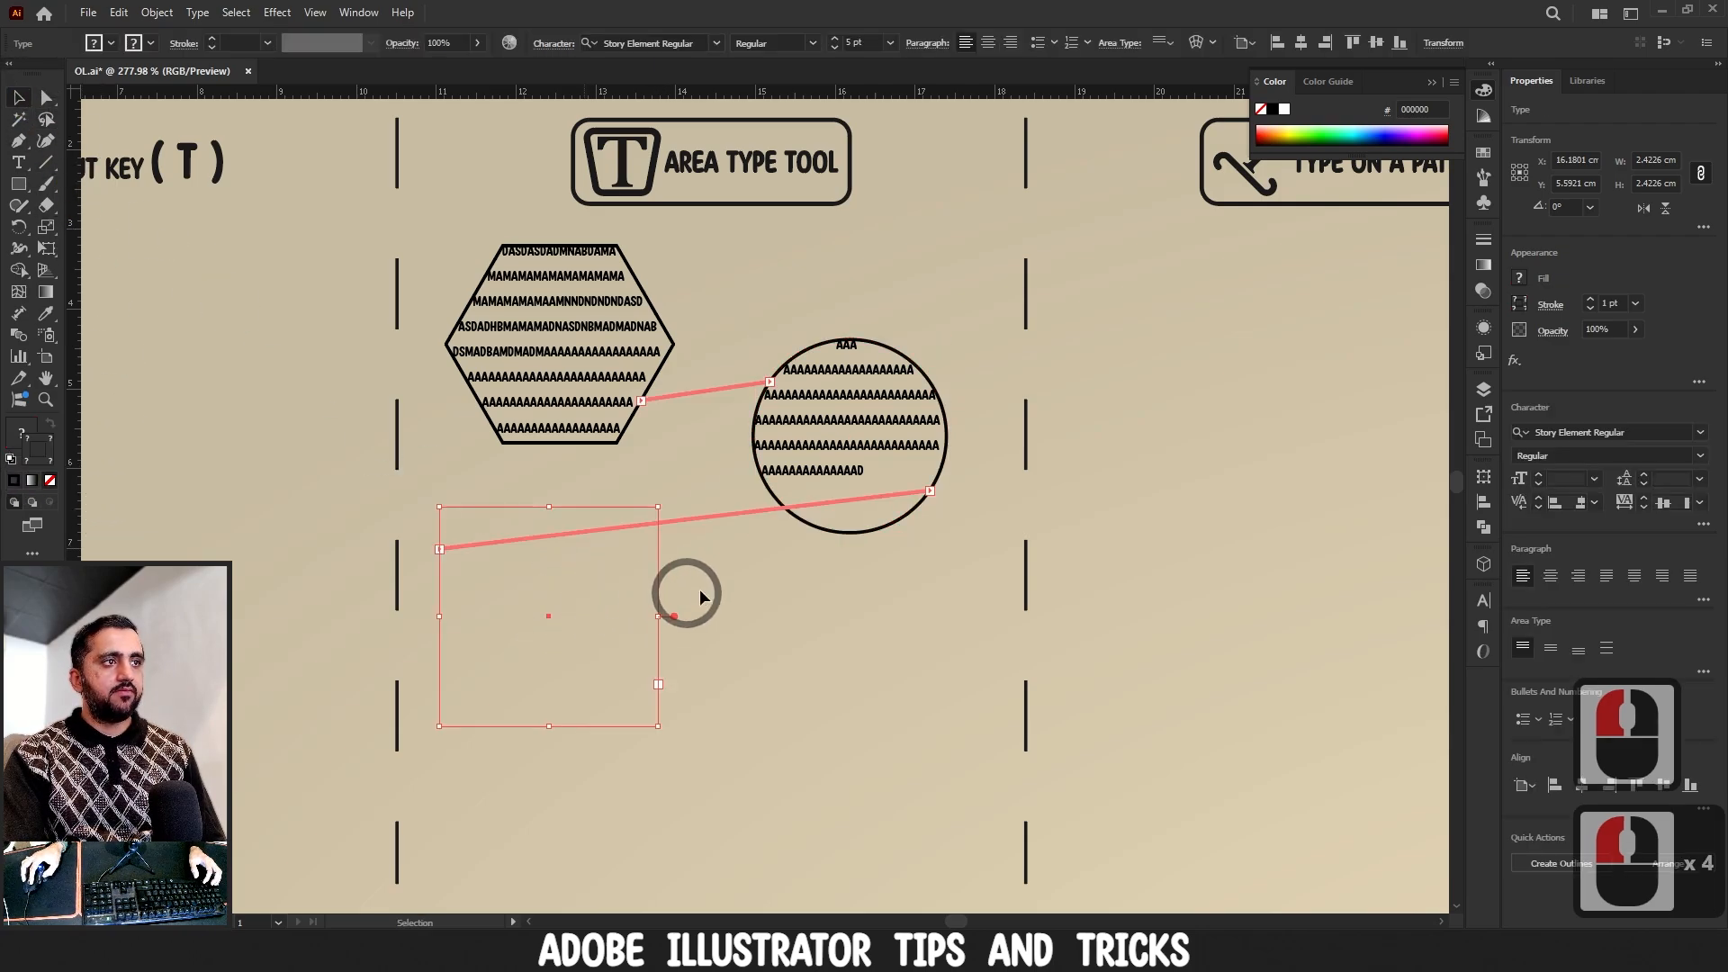
{"action": "left_click", "coordinate": [677, 572]}
- Directly select the invisible square frame's path and apply a 1 pt black stroke to it
{"action": "left_click", "coordinate": [46, 97]}
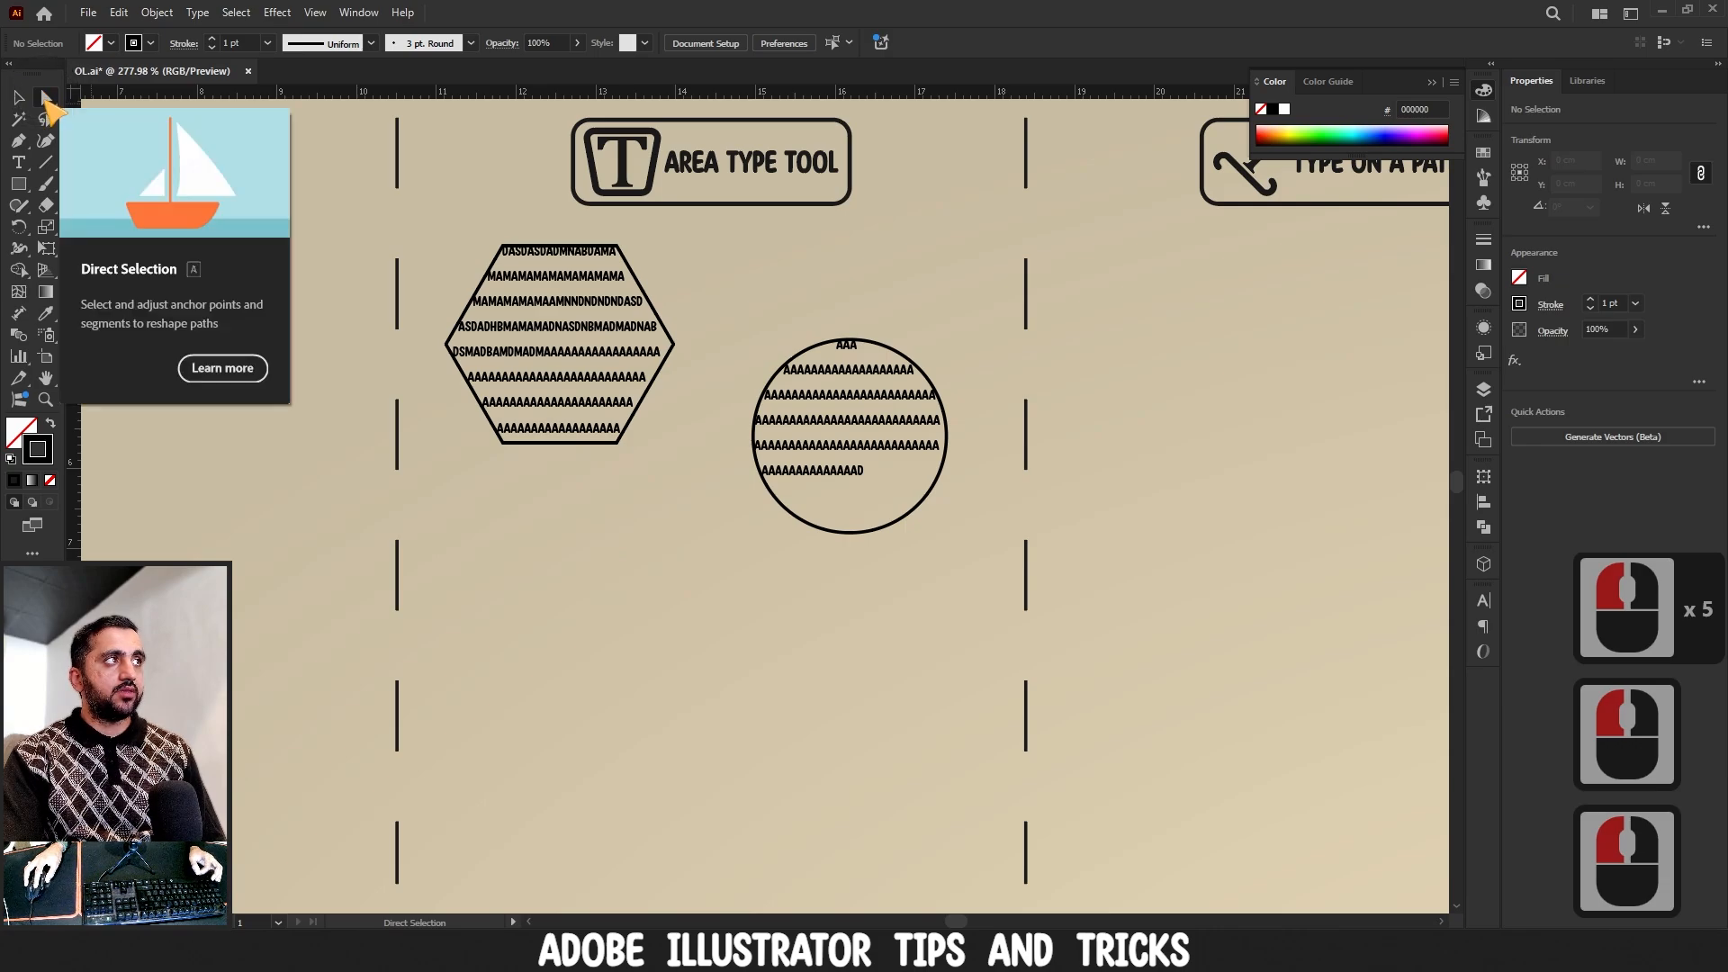
{"action": "left_click", "coordinate": [46, 99]}
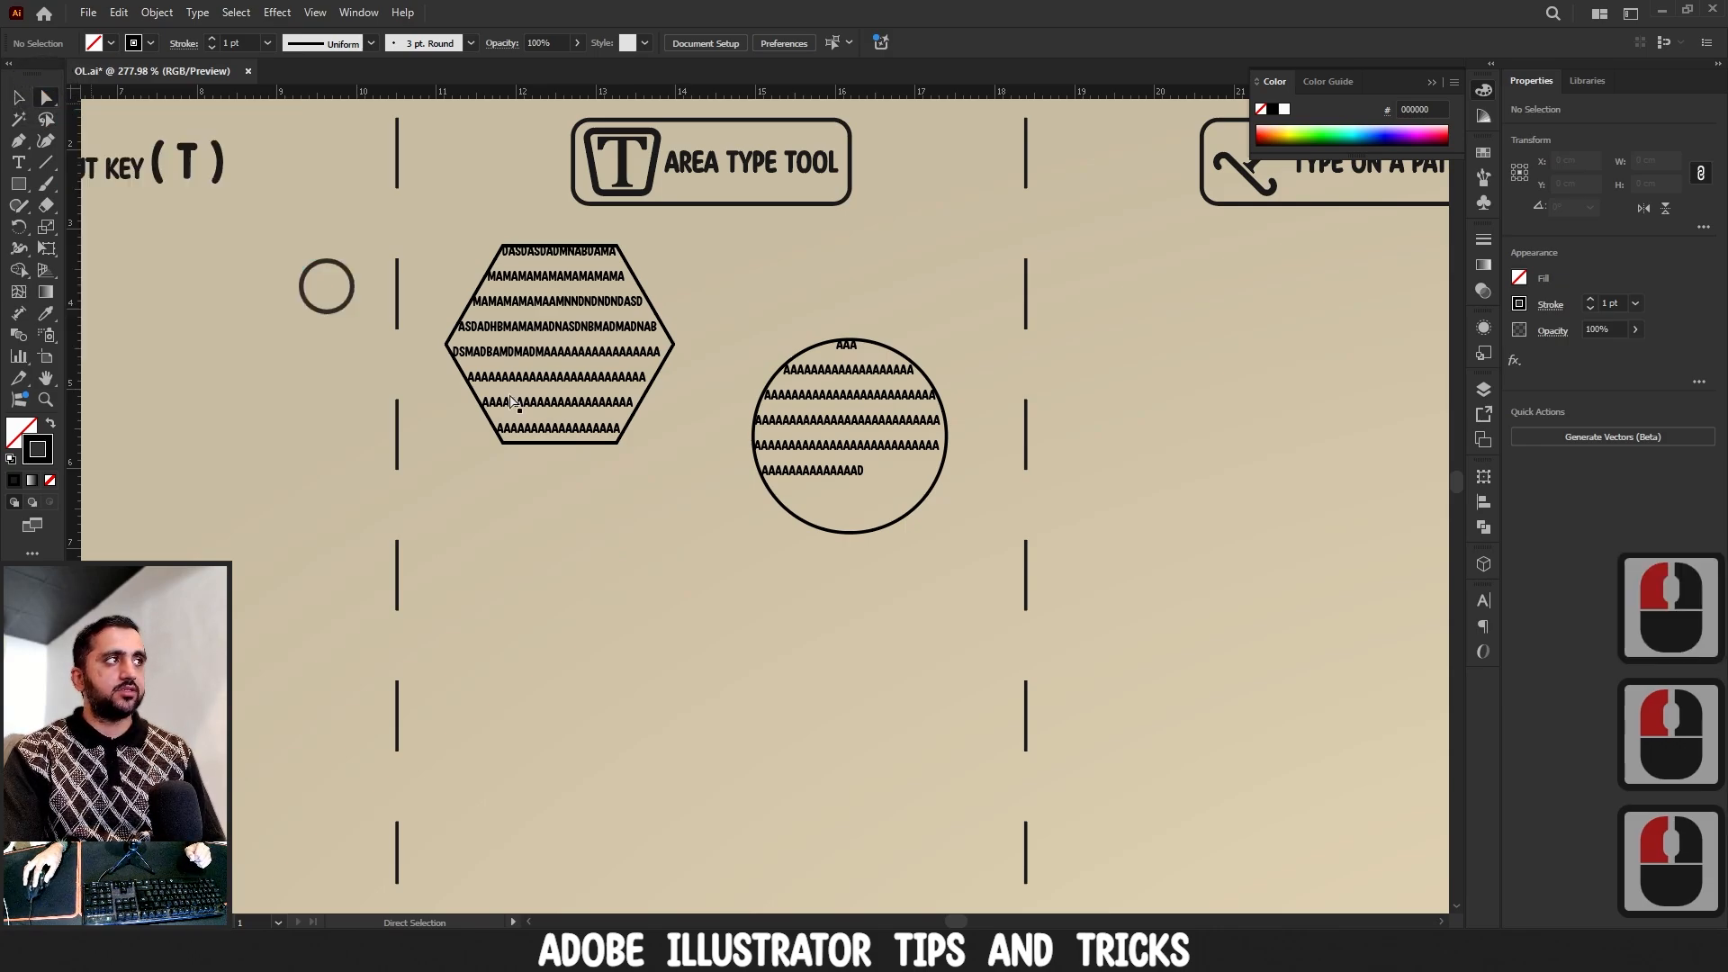
{"action": "left_click", "coordinate": [705, 598]}
{"action": "left_click", "coordinate": [640, 641]}
{"action": "left_click", "coordinate": [14, 480]}
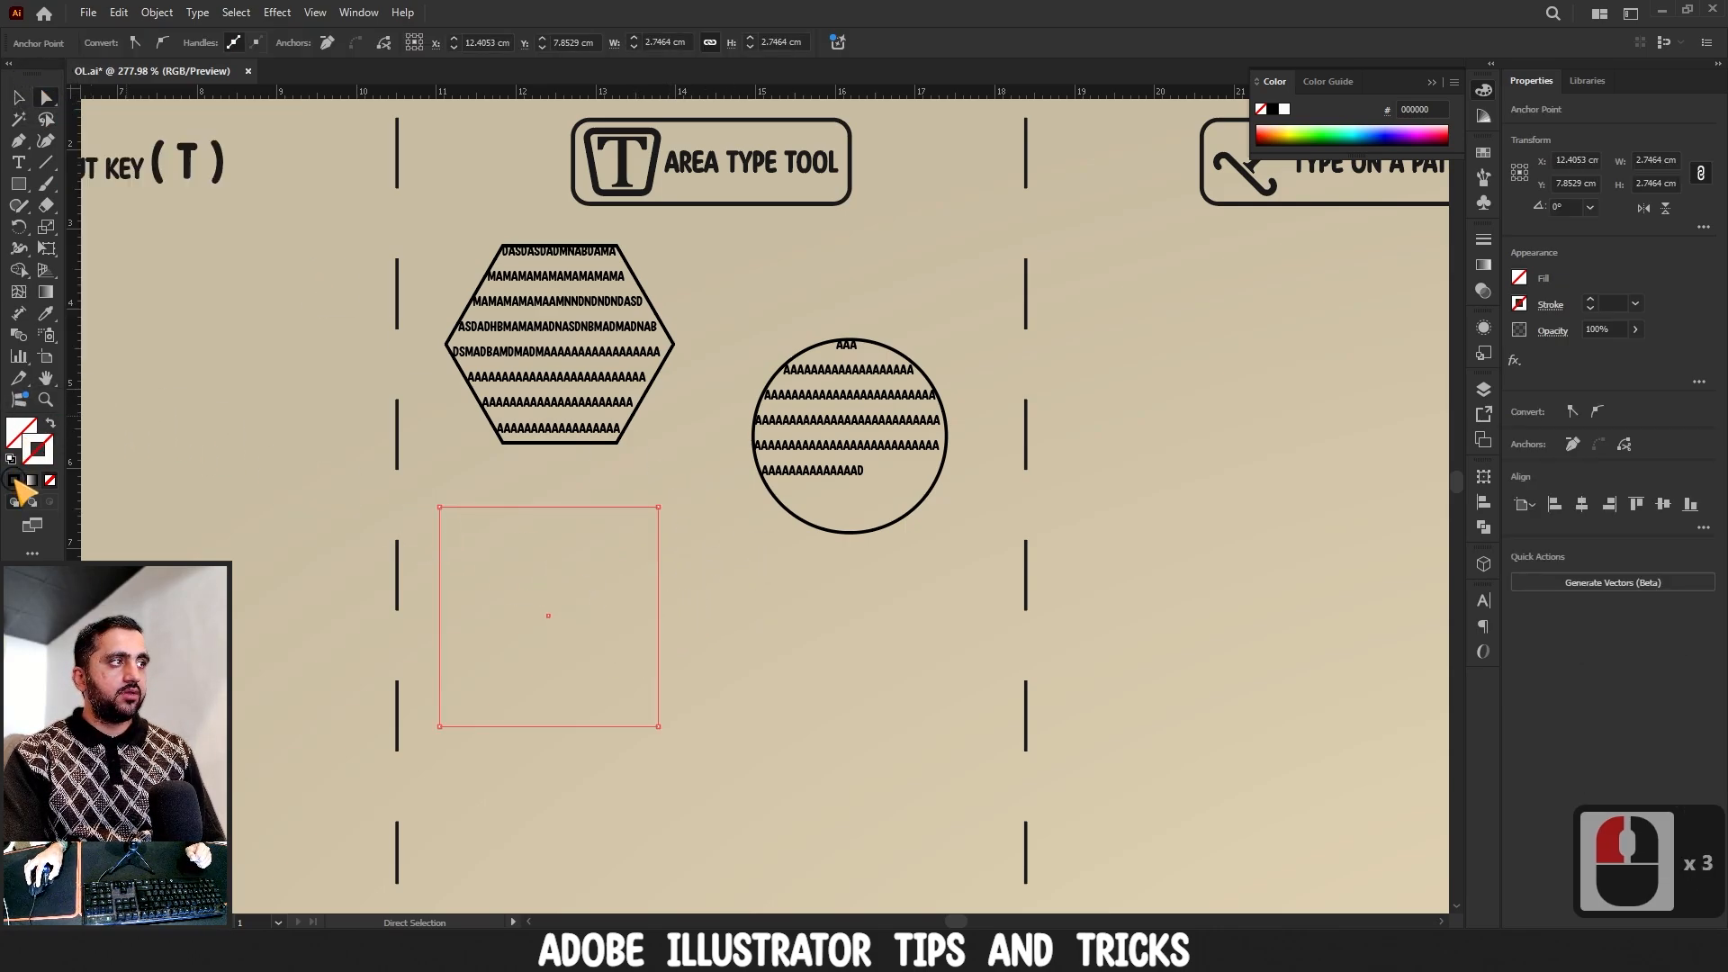
{"action": "left_click", "coordinate": [18, 98]}
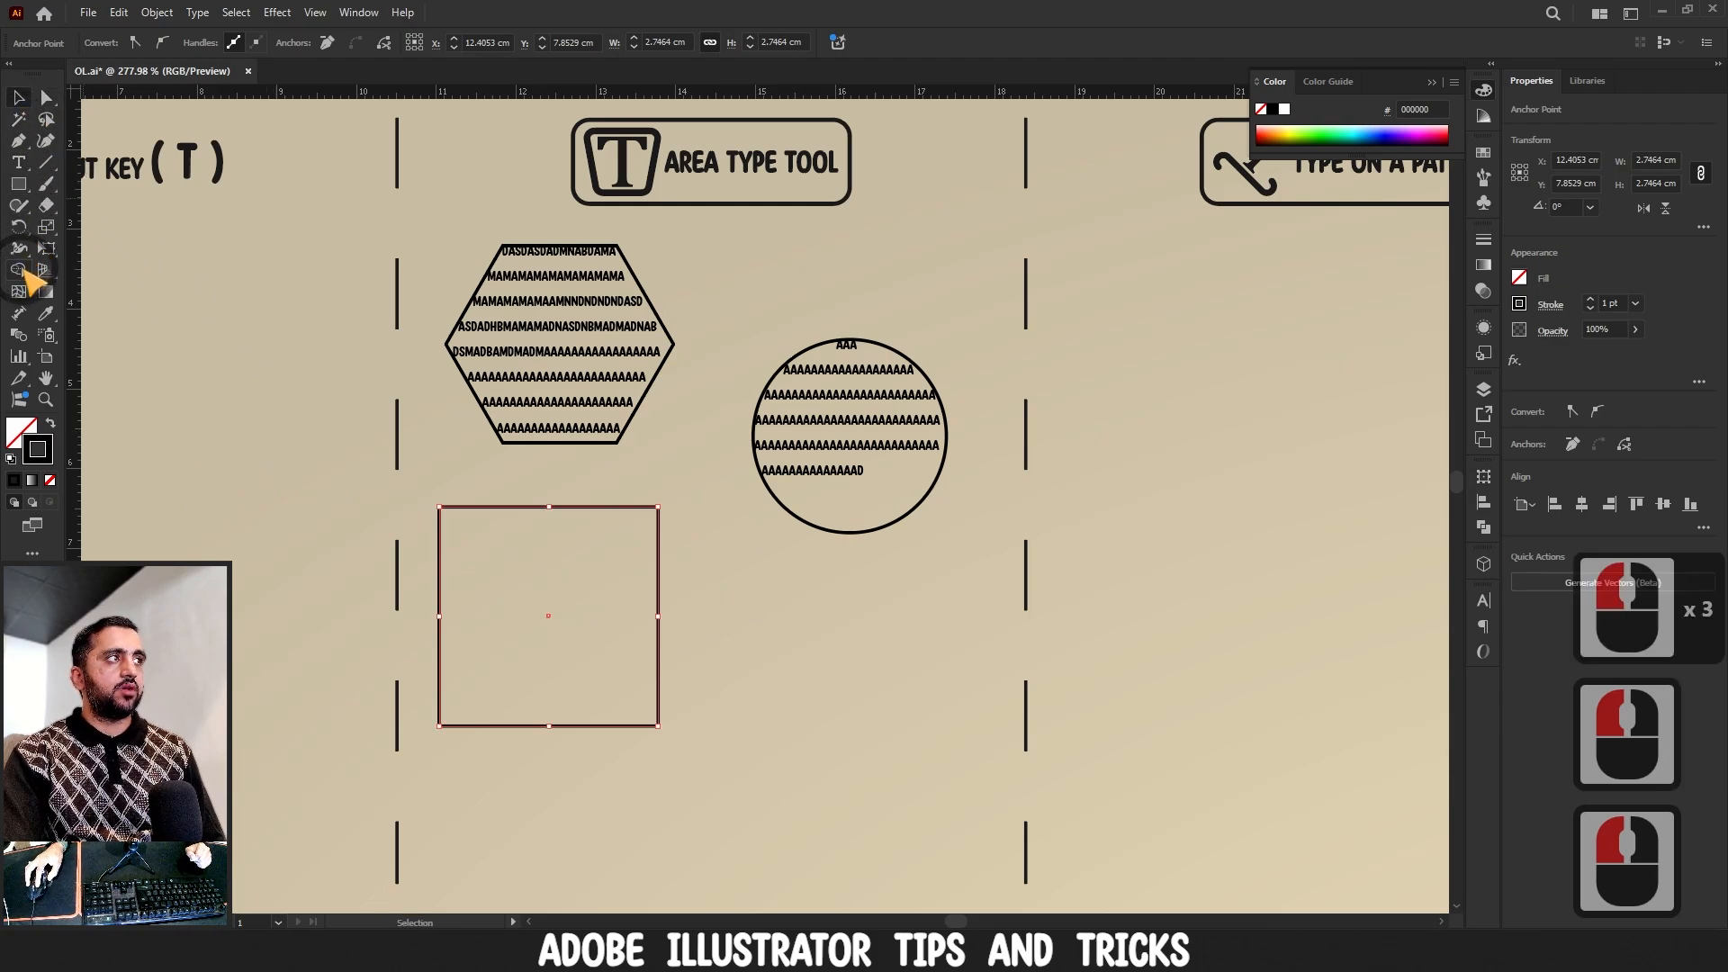
- Add a long run of the letter "s" with "ad sad as" to the end of the circle's text so it flows into the square
{"action": "key", "text": "t"}
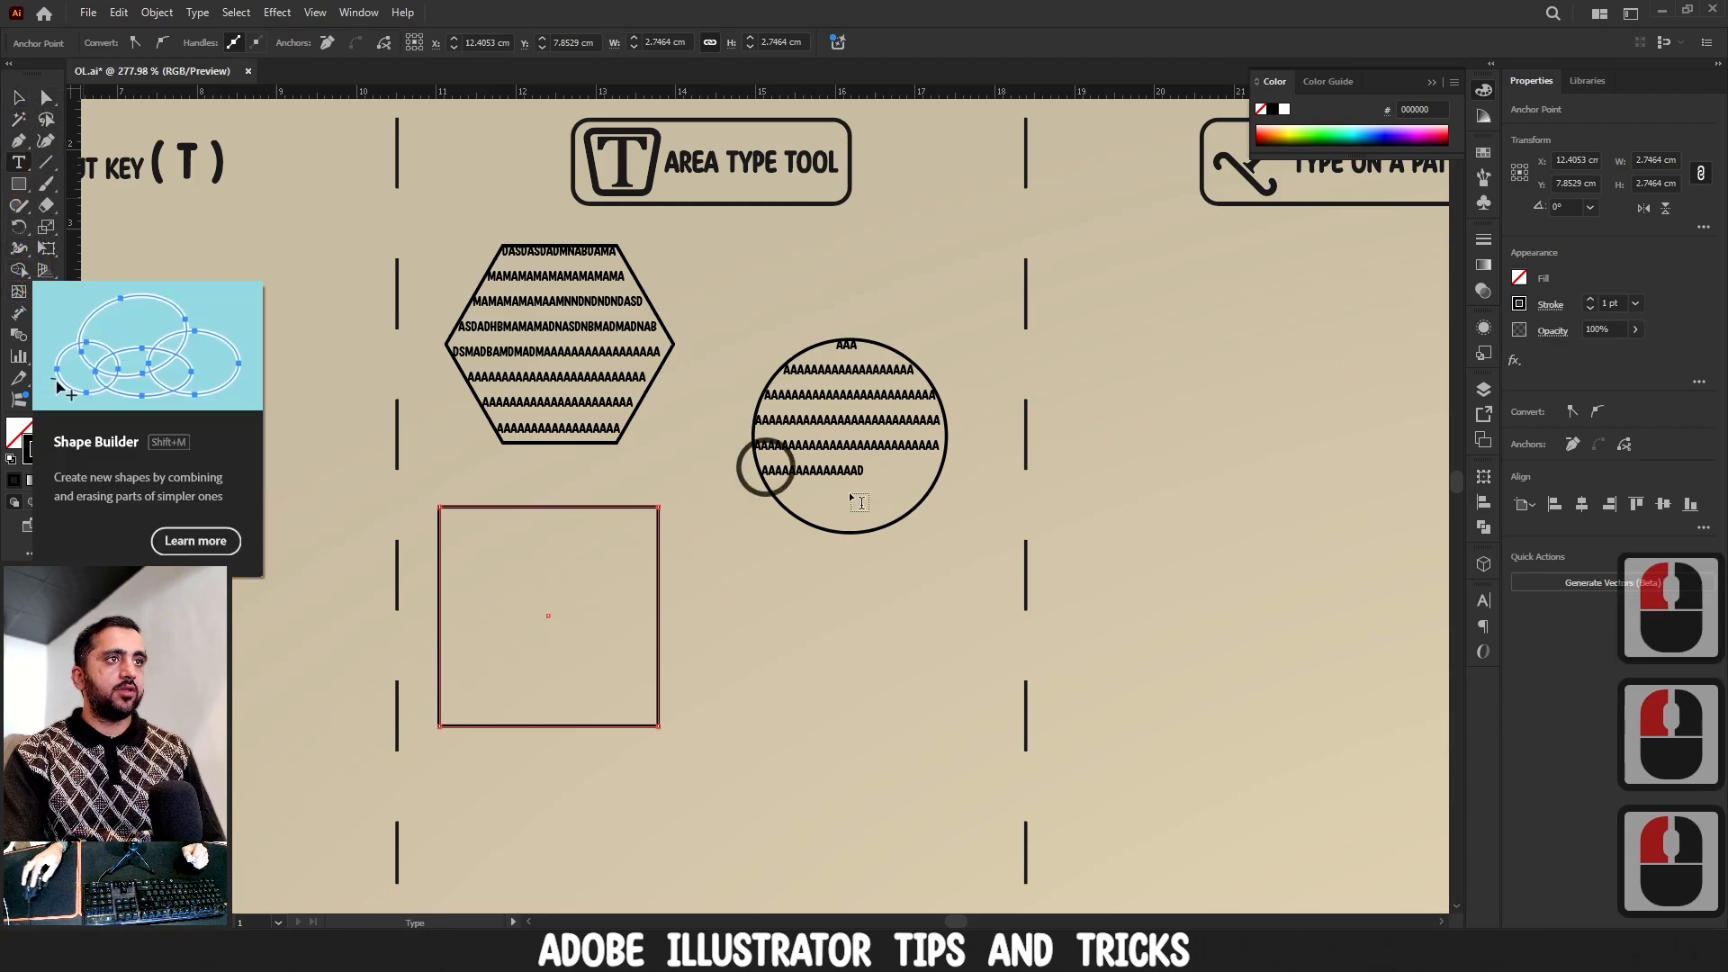
{"action": "left_click", "coordinate": [860, 471]}
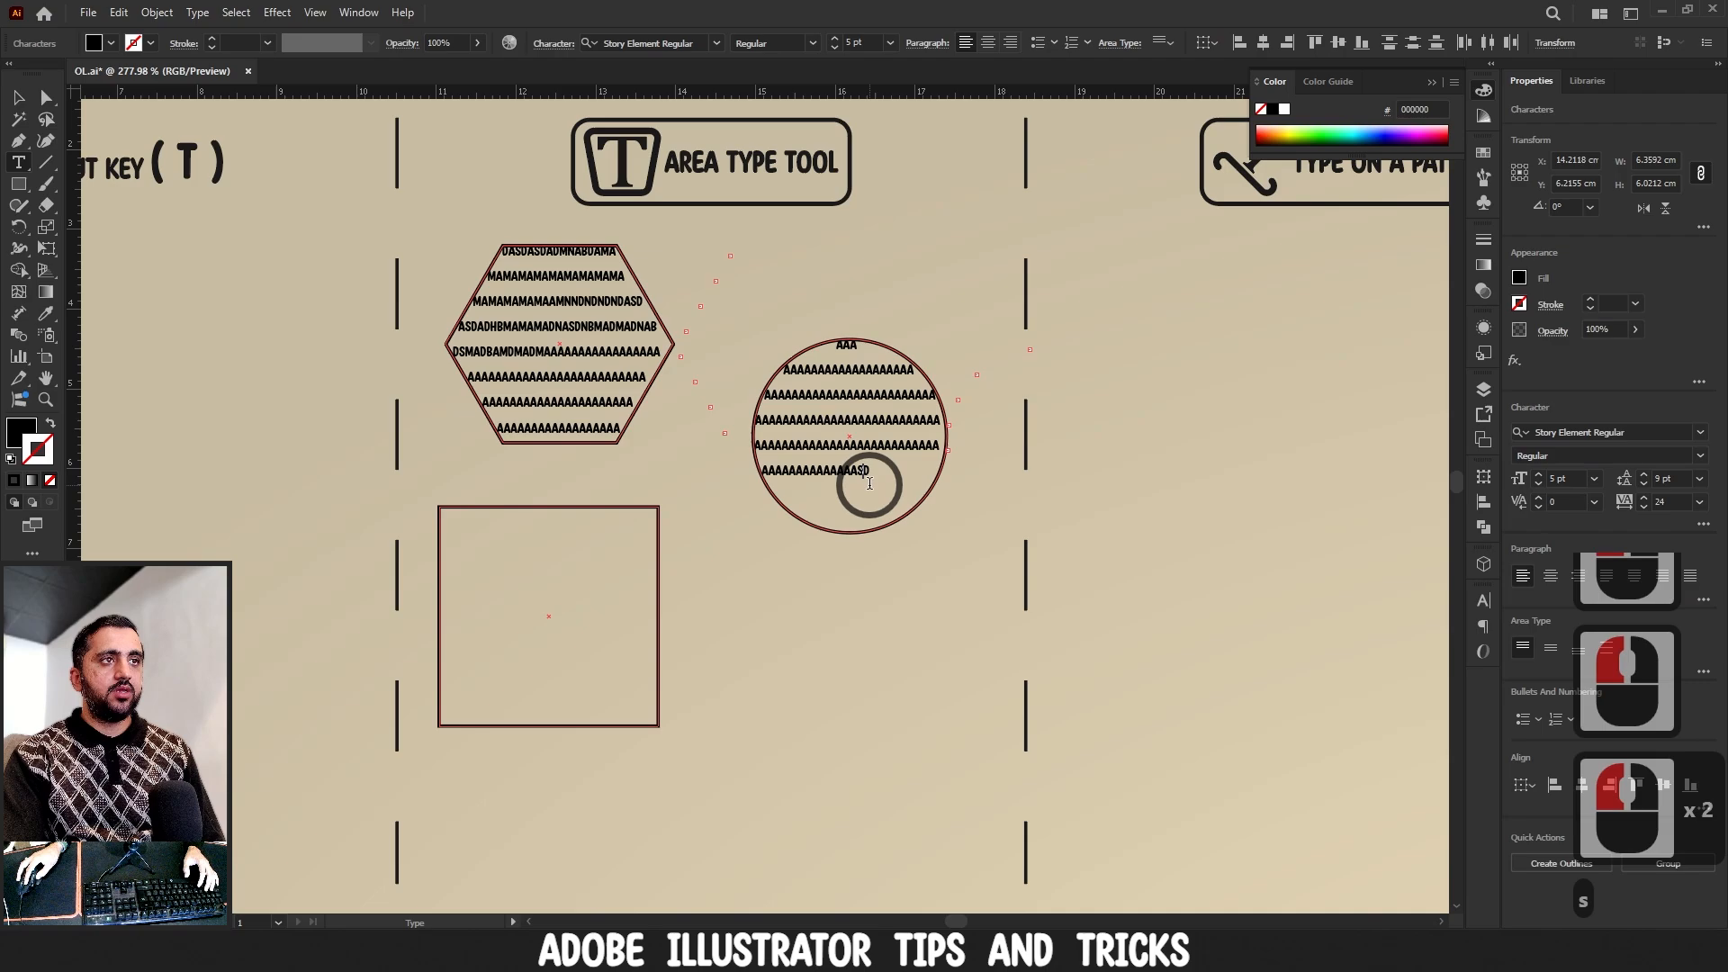
{"action": "type", "text": "ssssssssssssssssssssssssssssssssssssssssssssssssssssssssssssssssssssssssssssssss"}
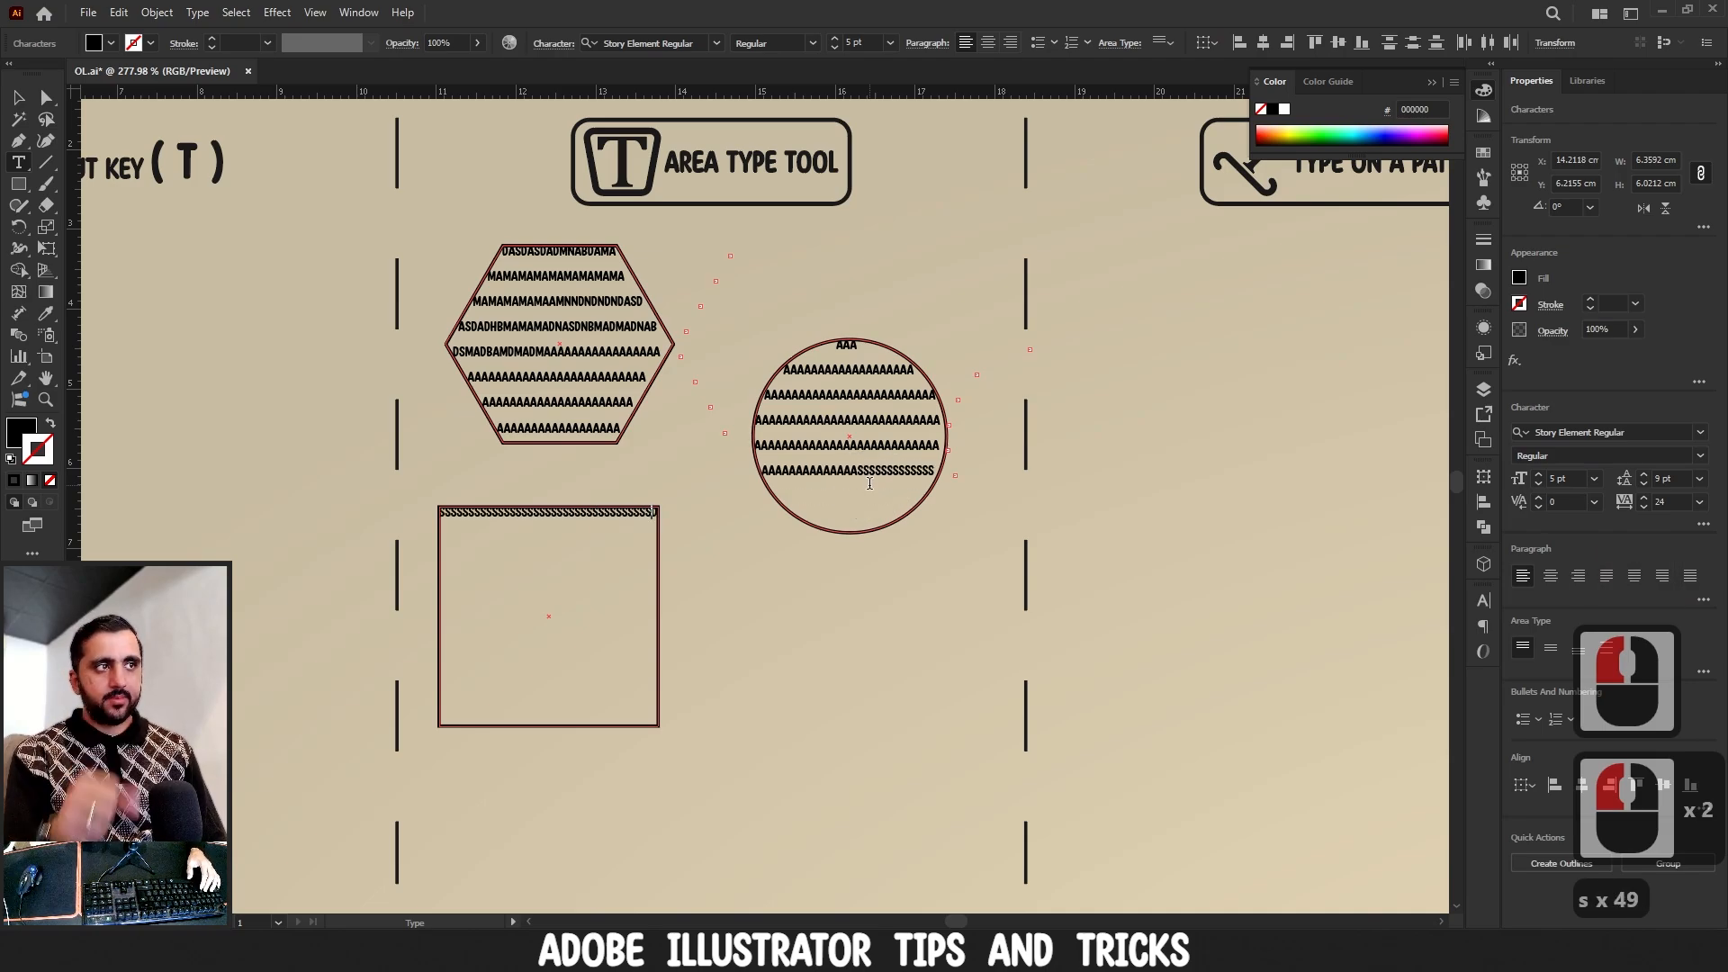
{"action": "type", "text": "ssssssssssssssssssssssssssssss"}
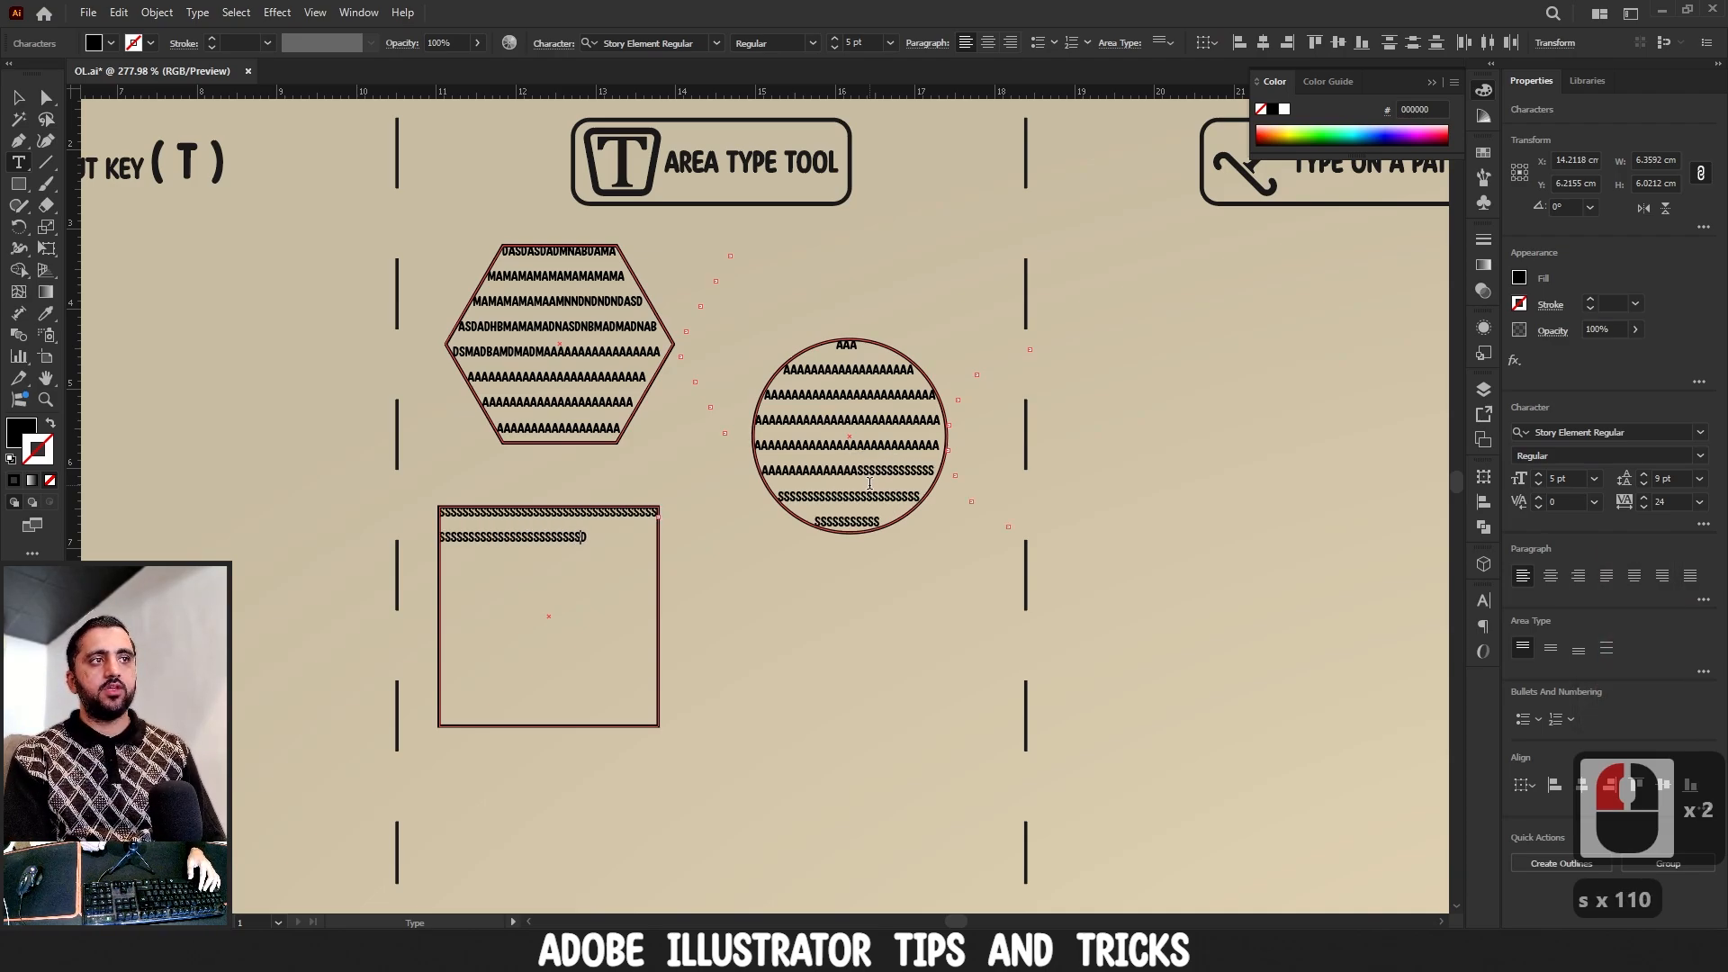
{"action": "type", "text": "sssssssad sad asssssssssssssssss"}
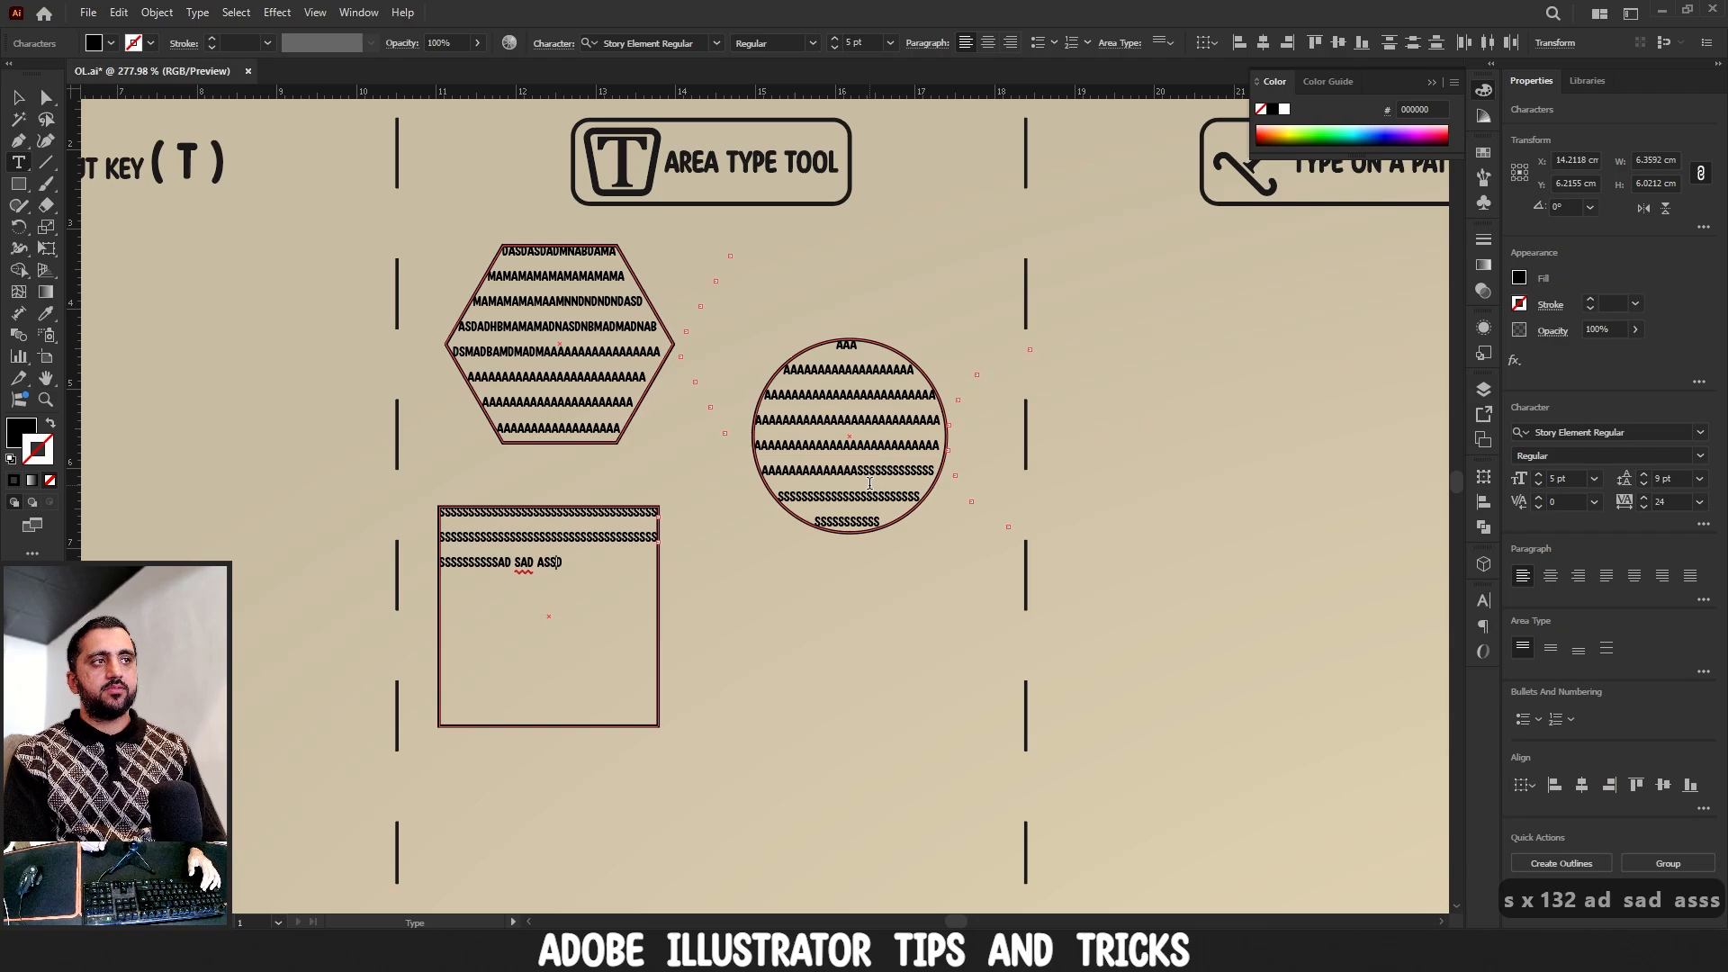
{"action": "type", "text": "ssssssssssssssss"}
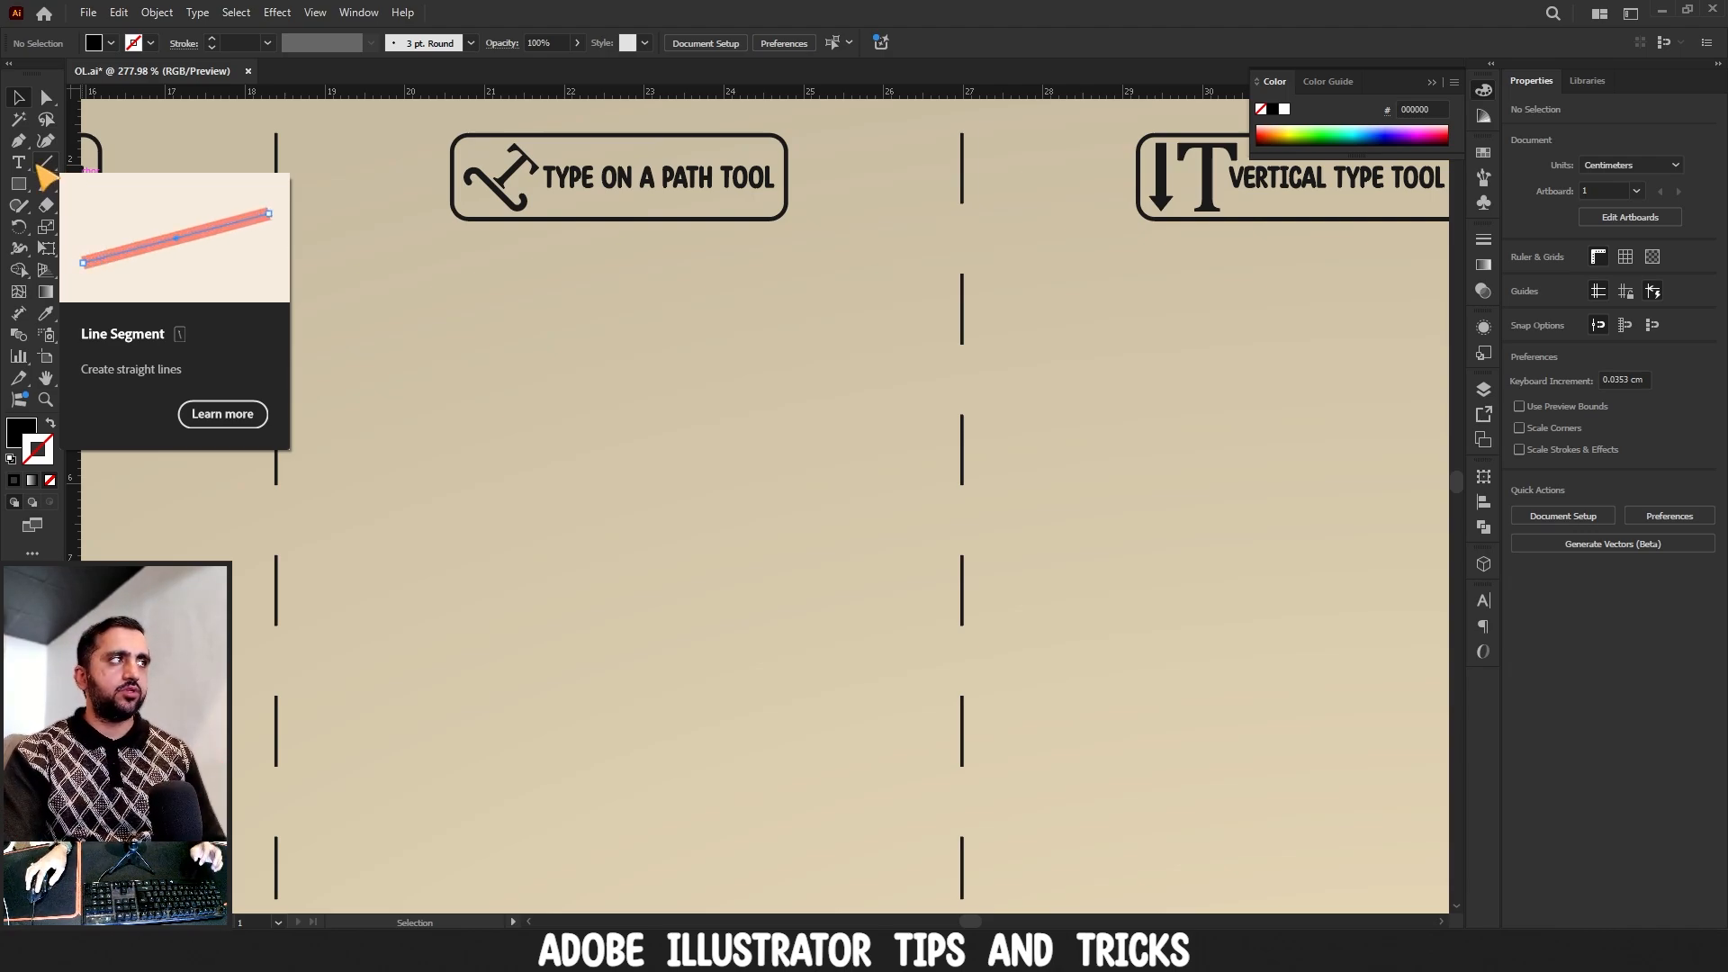
- Draw a horizontal line about 4.17 cm long below the Type on a Path Tool heading and give it a black stroke
{"action": "left_click", "coordinate": [43, 164]}
{"action": "left_click_drag", "start_coordinate": [386, 331], "coordinate": [722, 454]}
{"action": "left_click", "coordinate": [42, 440]}
{"action": "left_click", "coordinate": [16, 479]}
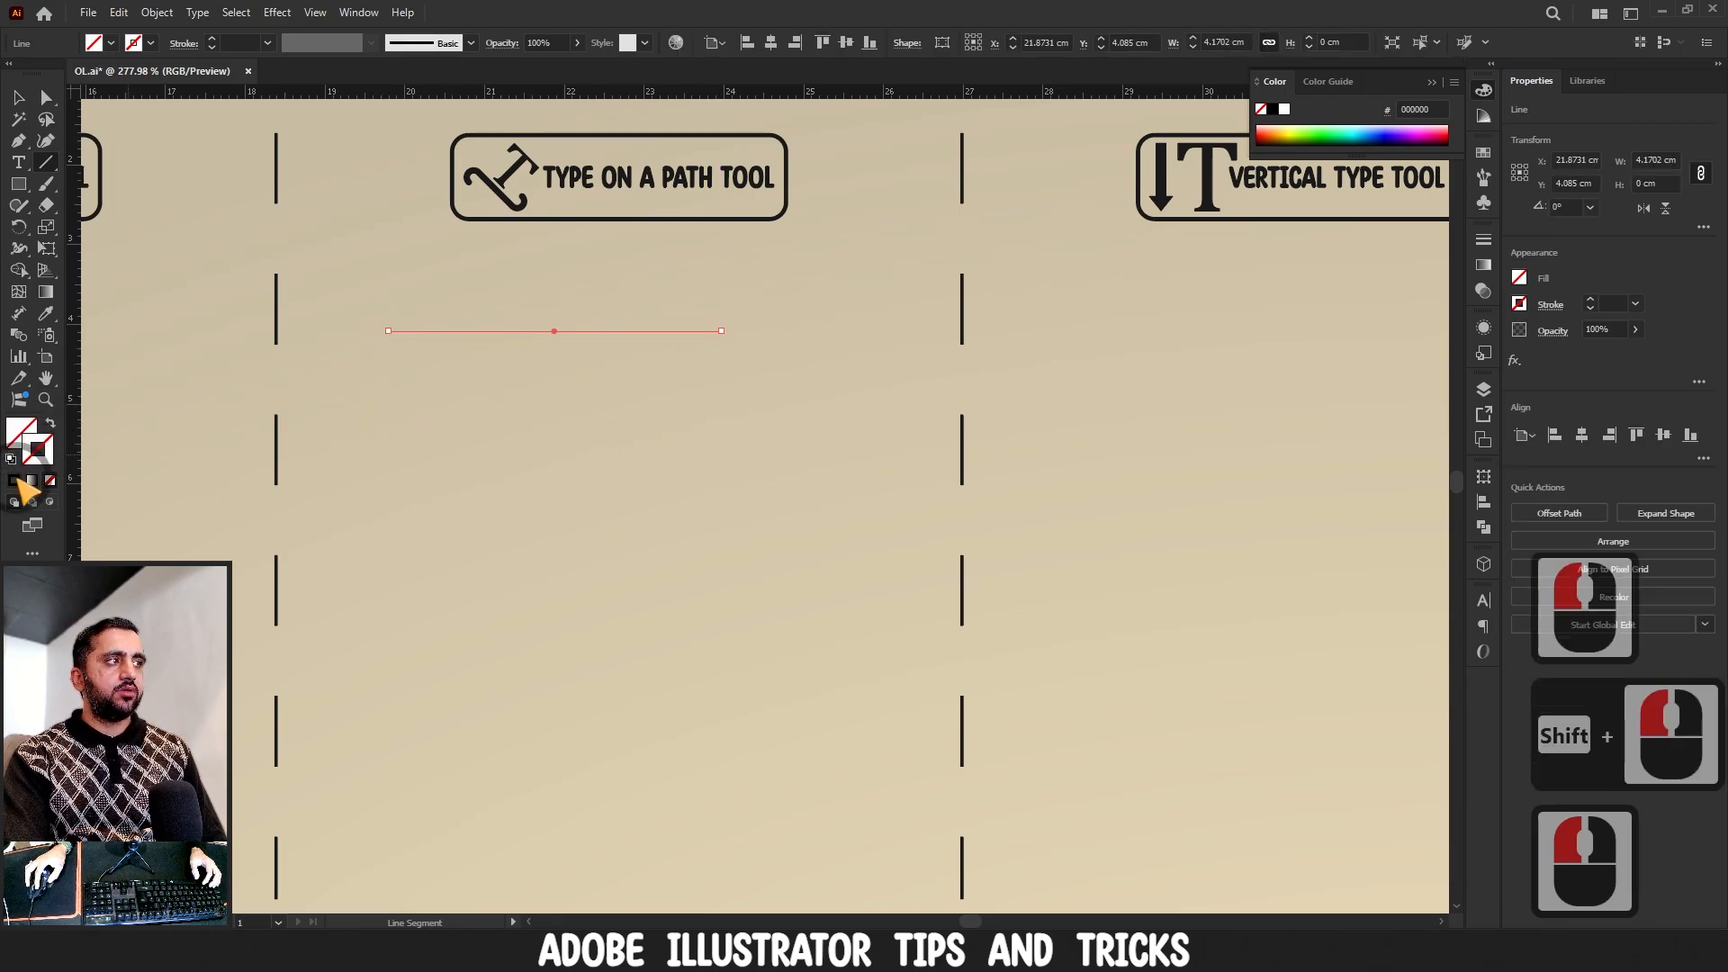
- Draw a diagonal line about 3.46 cm wide and 1.9 cm high under the horizontal line, and a square of about 2.68 cm below it
{"action": "left_click_drag", "start_coordinate": [397, 391], "coordinate": [674, 542]}
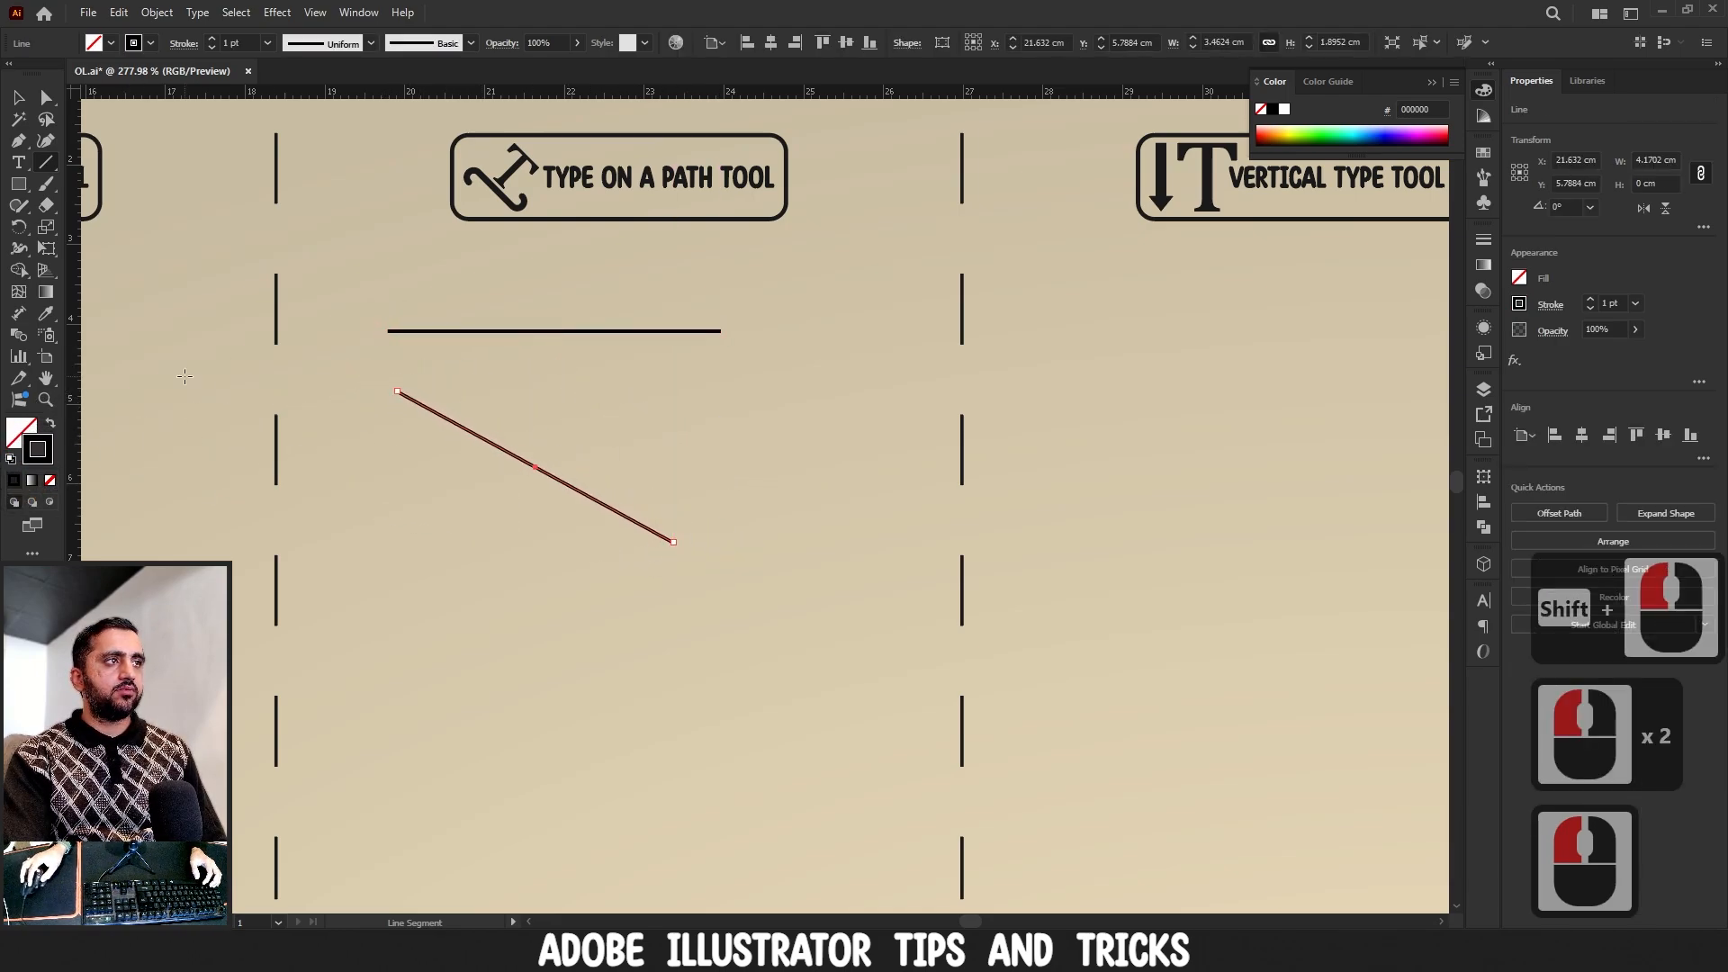
{"action": "left_click_drag", "start_coordinate": [346, 531], "coordinate": [561, 744]}
- Use the Type on a Path tool to place the text "saadadadasdasd" along the horizontal line
{"action": "left_click_drag", "start_coordinate": [16, 162], "coordinate": [130, 210]}
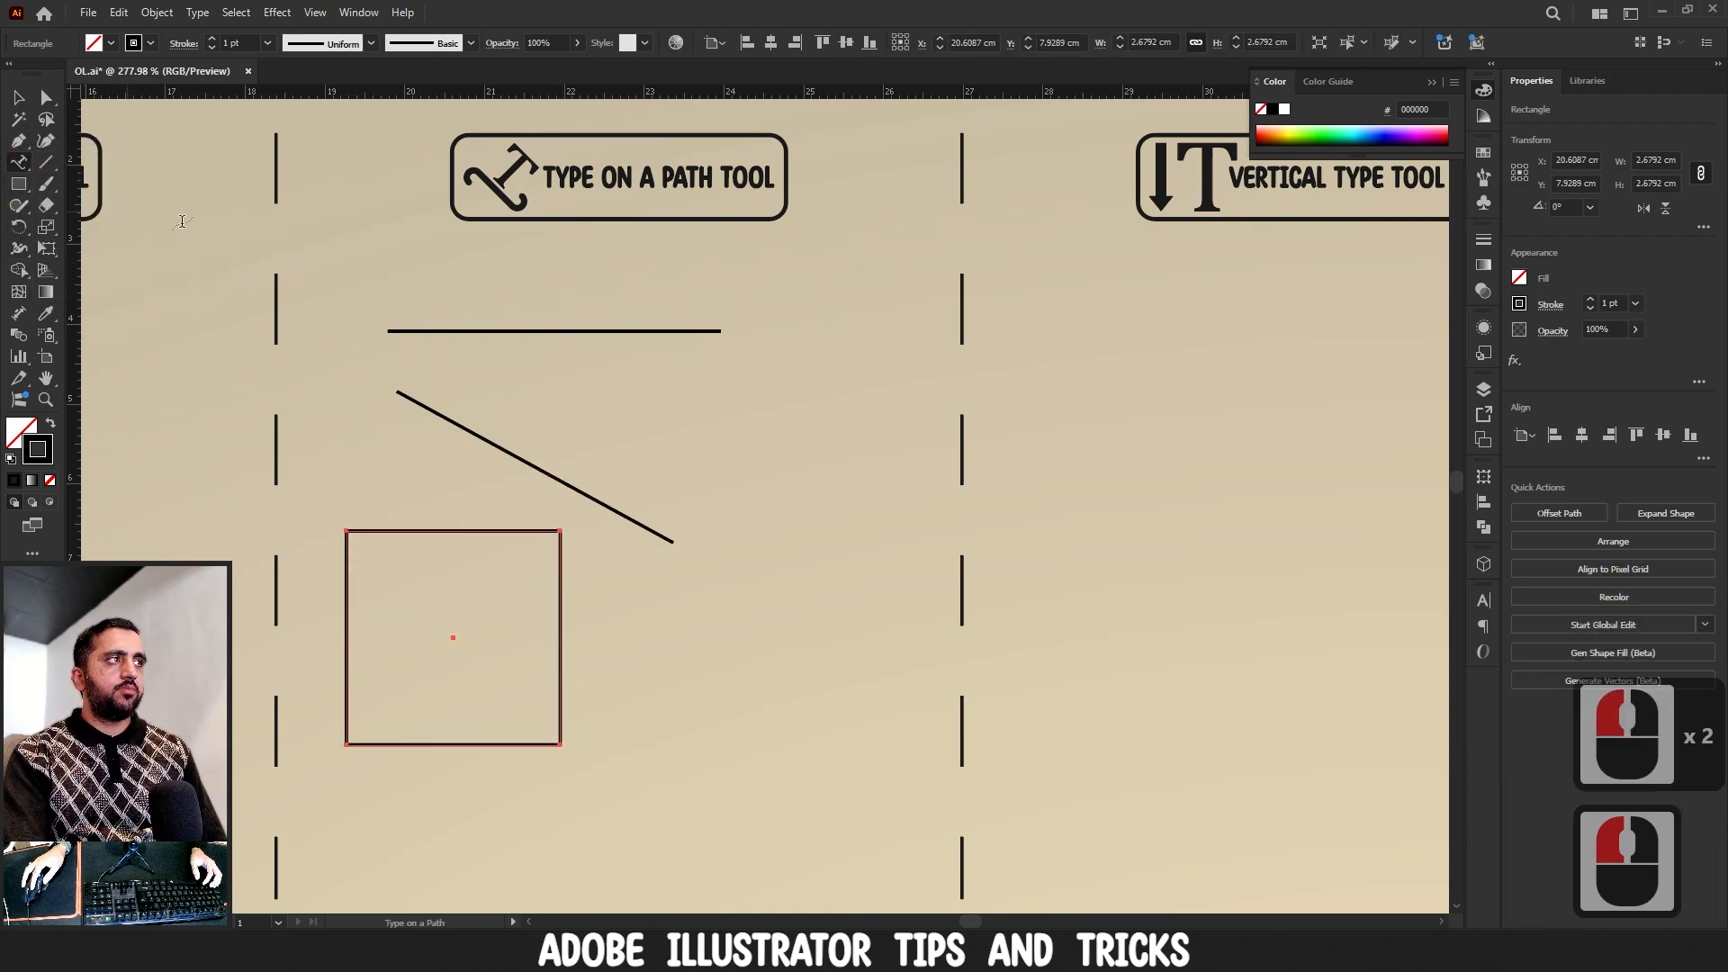
{"action": "left_click", "coordinate": [397, 328]}
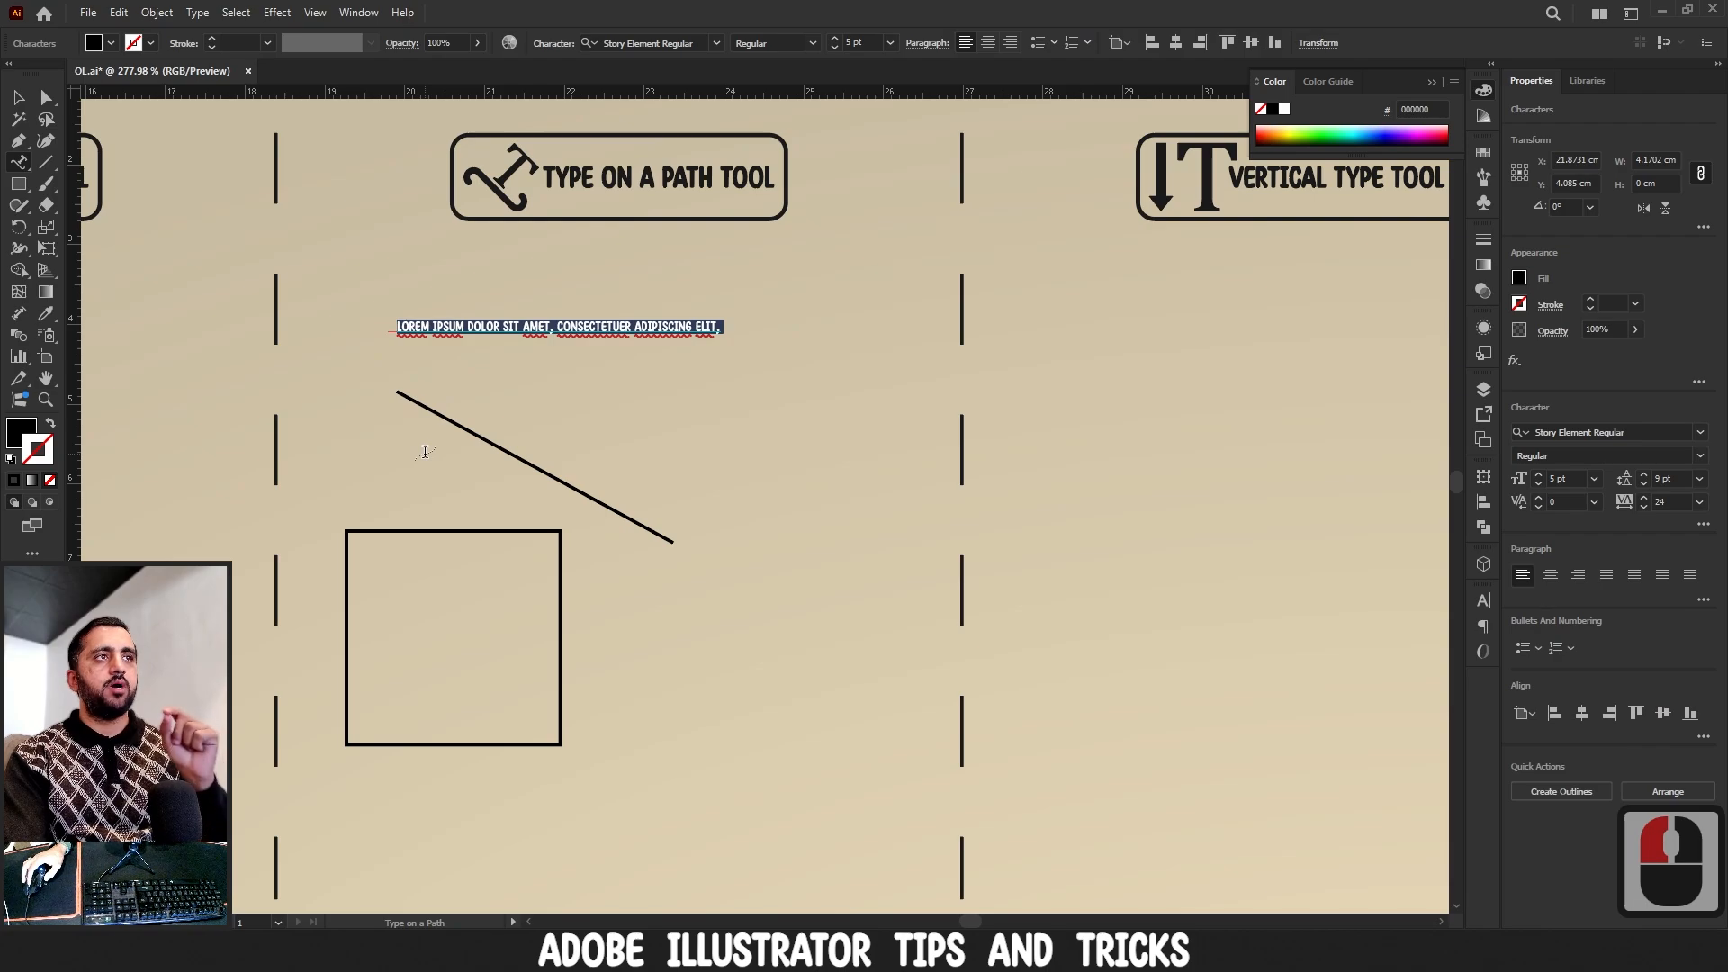
{"action": "type", "text": "saadadadasdasd"}
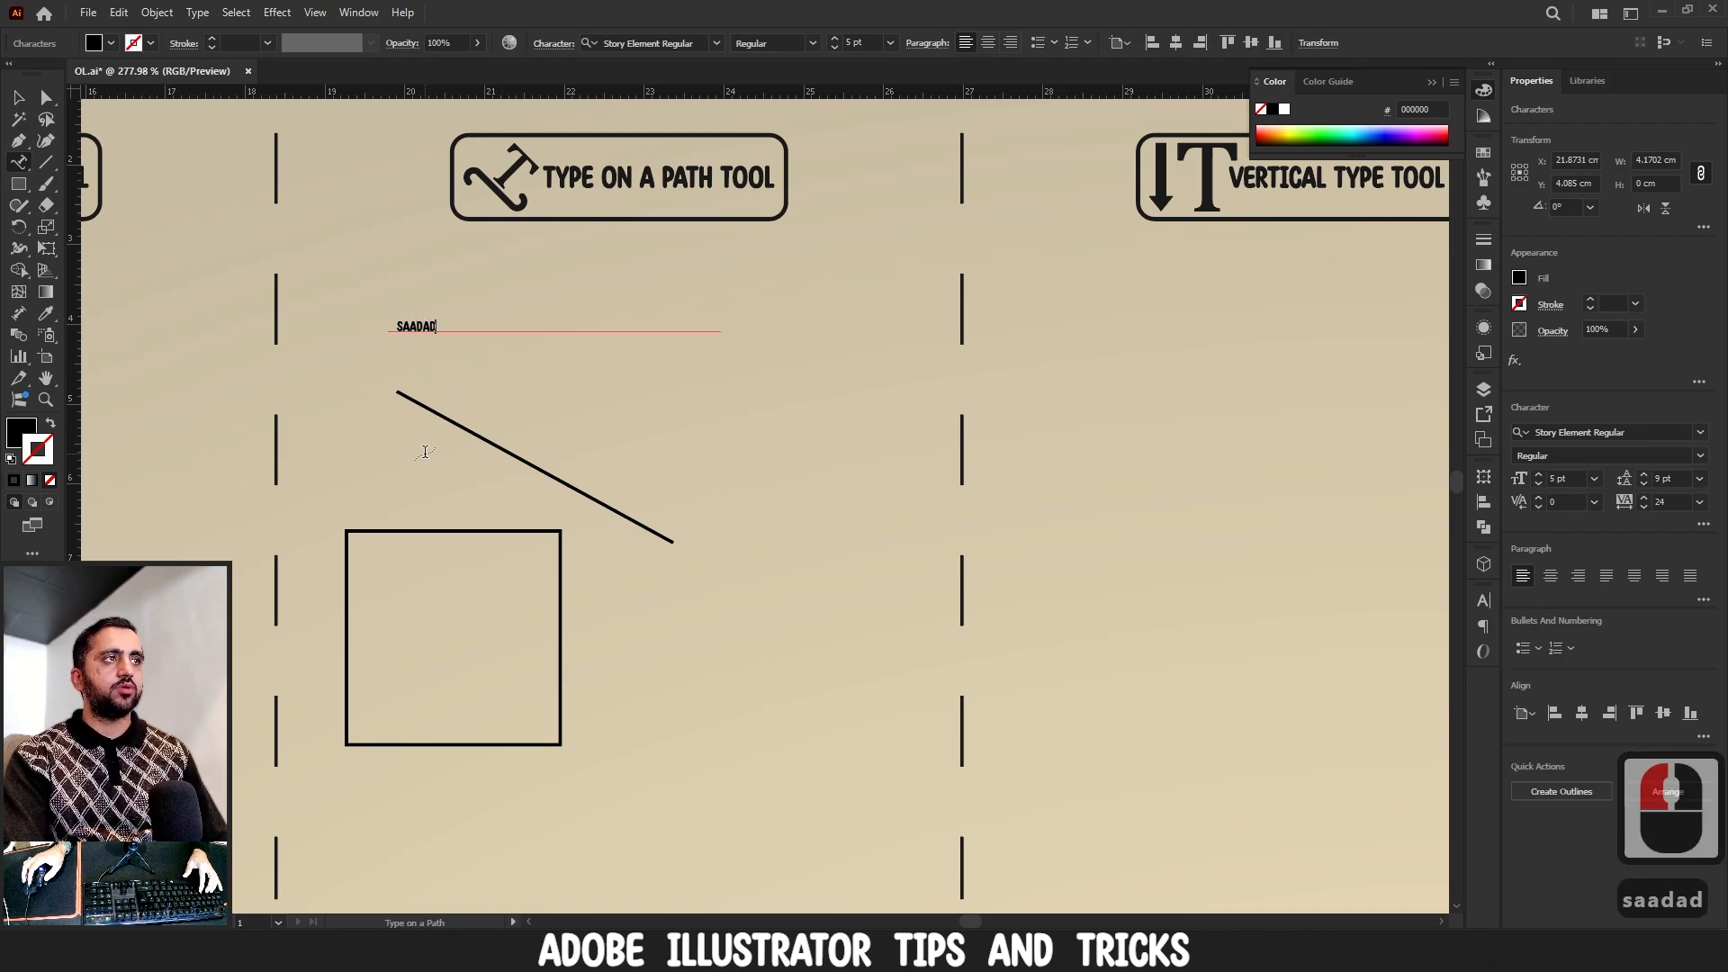
- Replace the text on the horizontal path with "asdasdasdasd"
{"action": "left_click", "coordinate": [46, 97]}
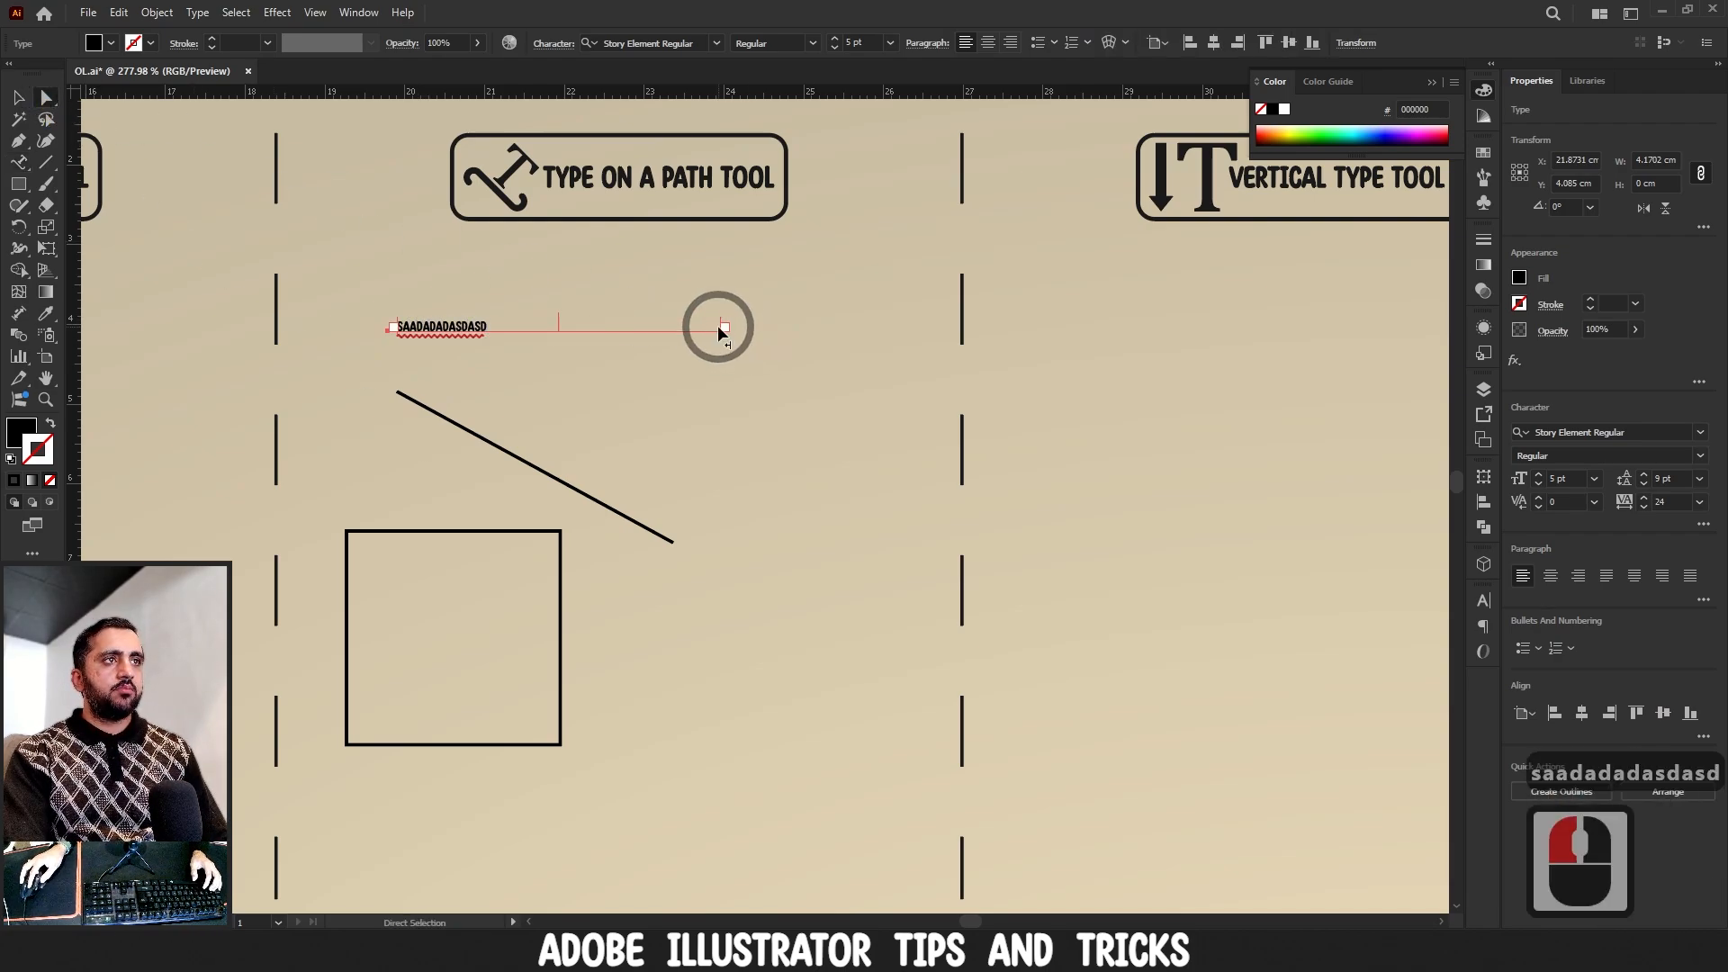
{"action": "left_click_drag", "start_coordinate": [816, 341], "coordinate": [779, 335]}
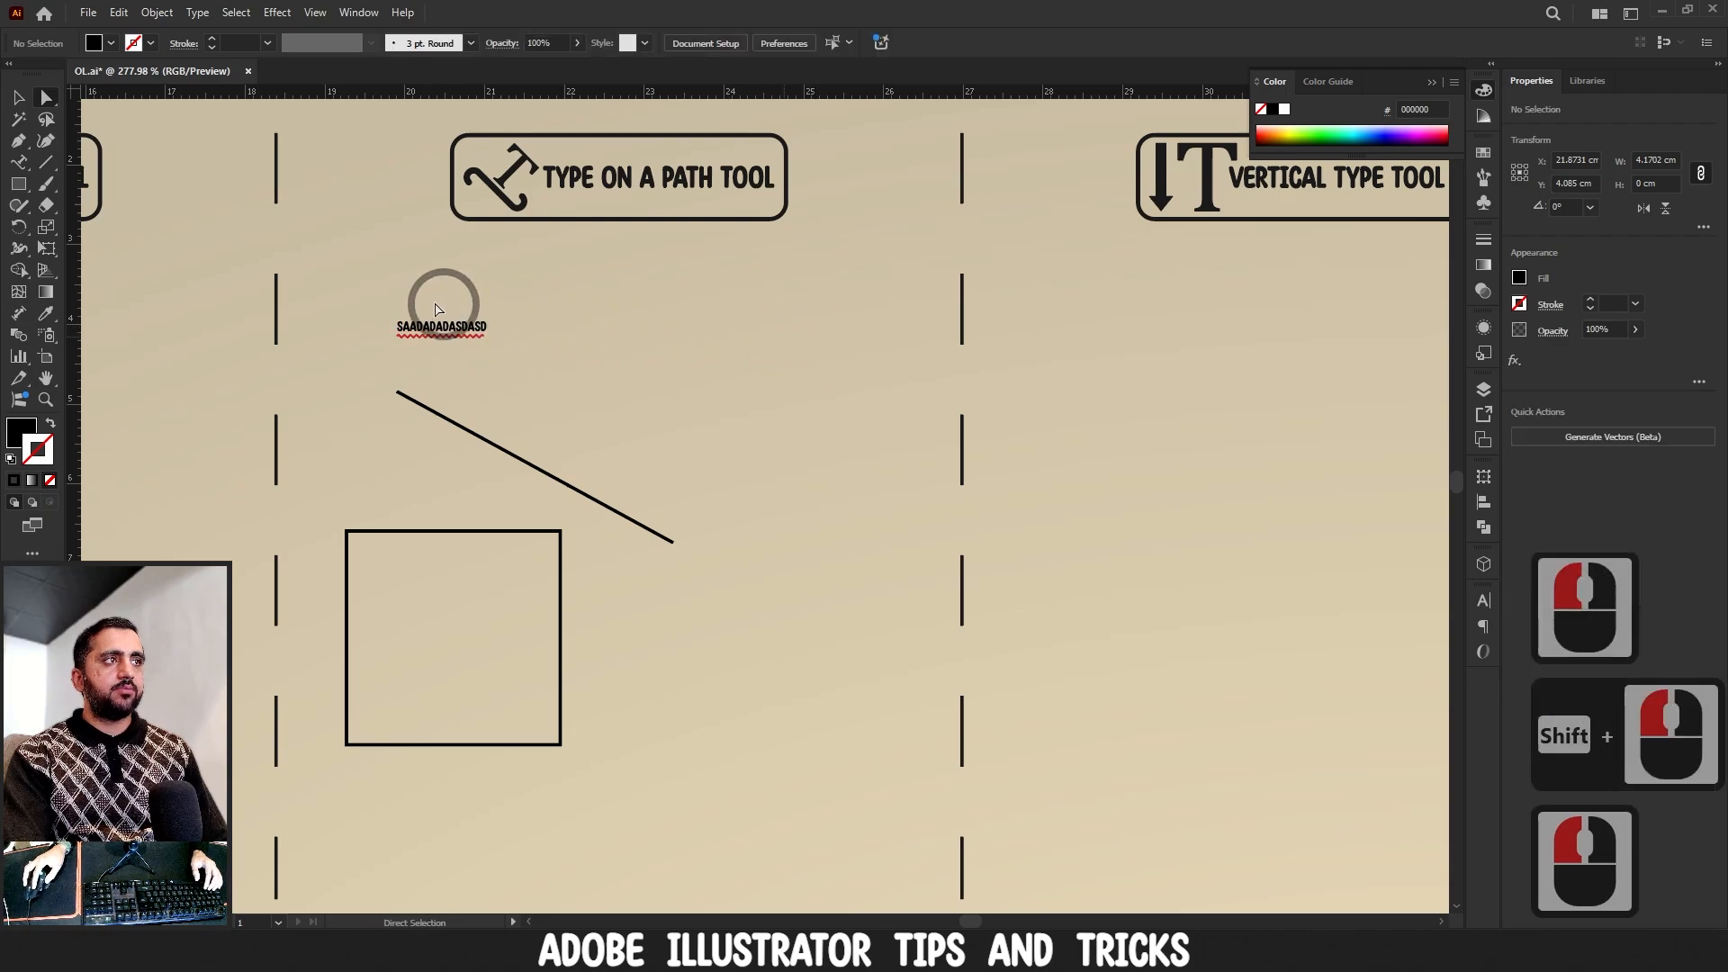
{"action": "left_click", "coordinate": [20, 162]}
{"action": "triple_click", "coordinate": [476, 325]}
{"action": "type", "text": "asdasdasdasd"}
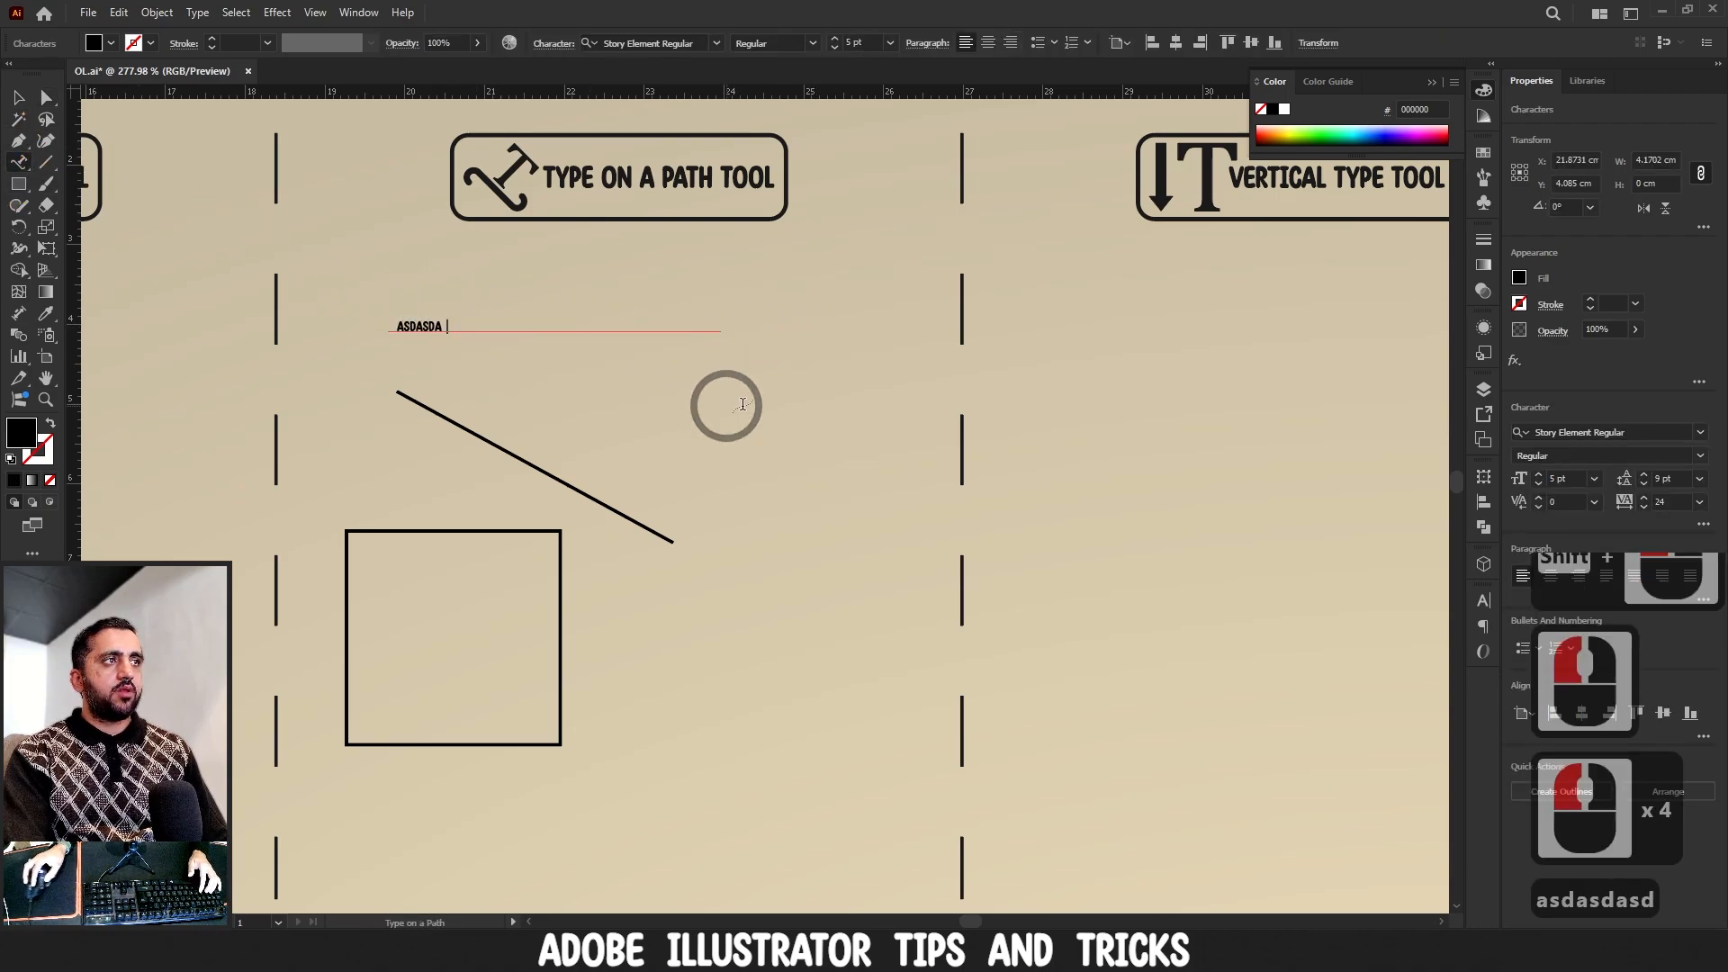
- Enlarge all of the horizontal path's text to 16 pt and finish text editing
{"action": "key", "text": "ctrl+a"}
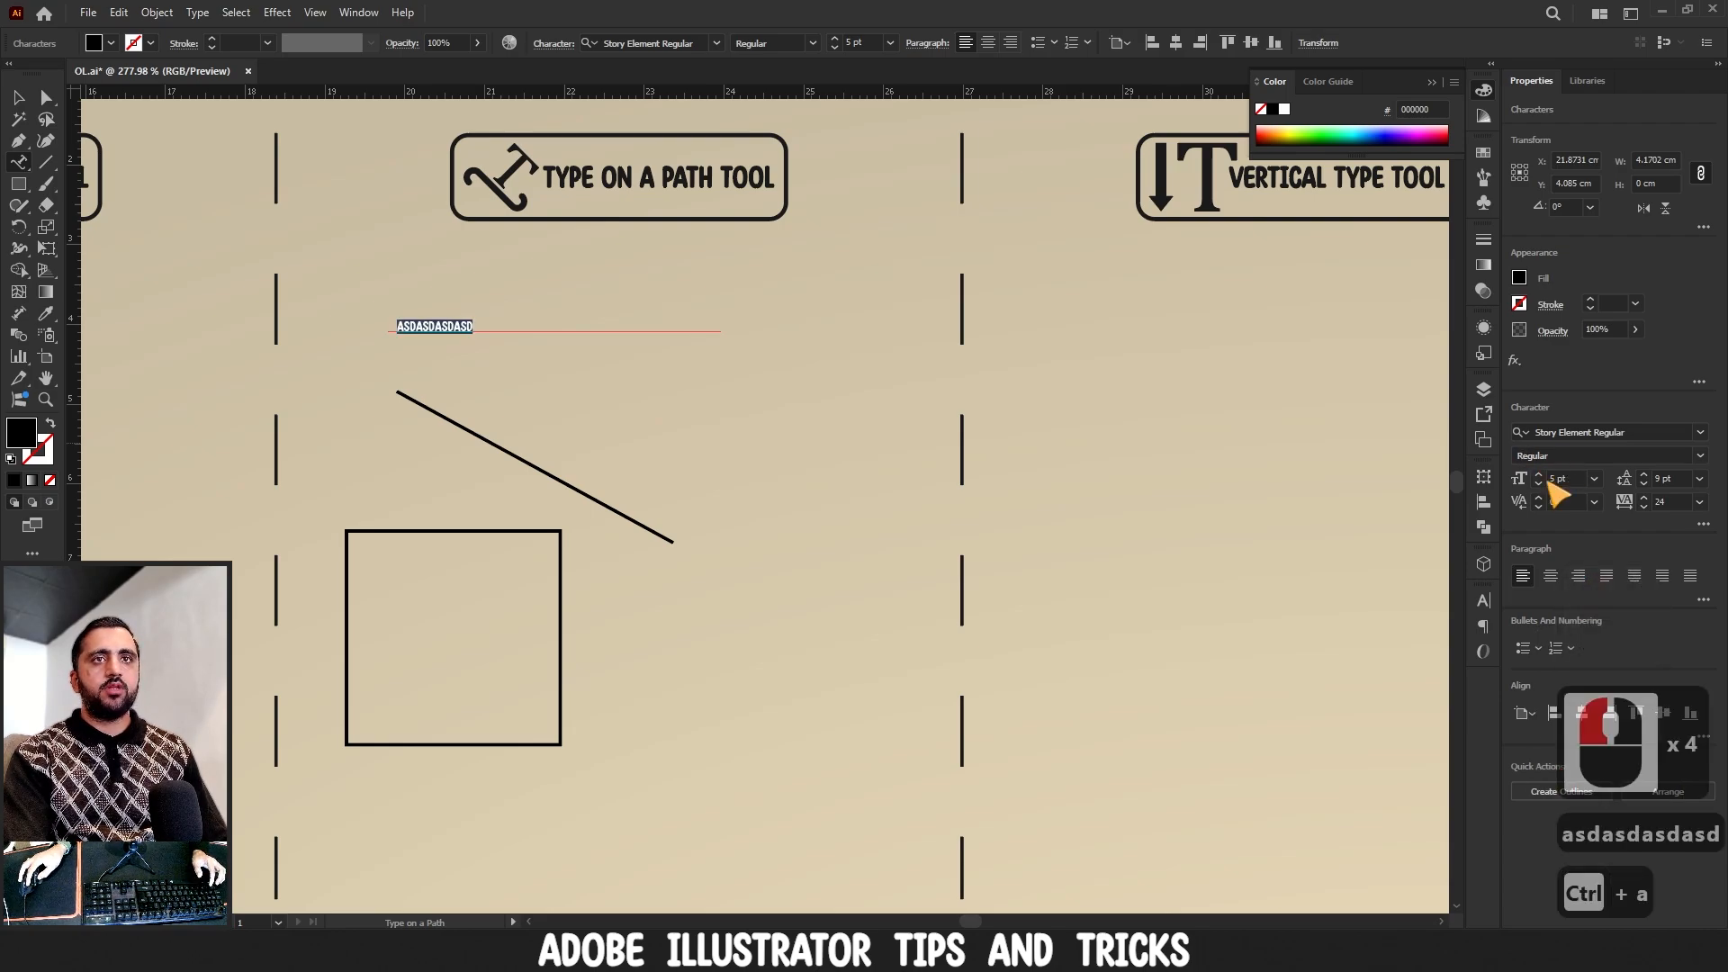
{"action": "left_click", "coordinate": [1539, 478]}
{"action": "left_click", "coordinate": [1539, 478]}
{"action": "left_click", "coordinate": [1538, 478]}
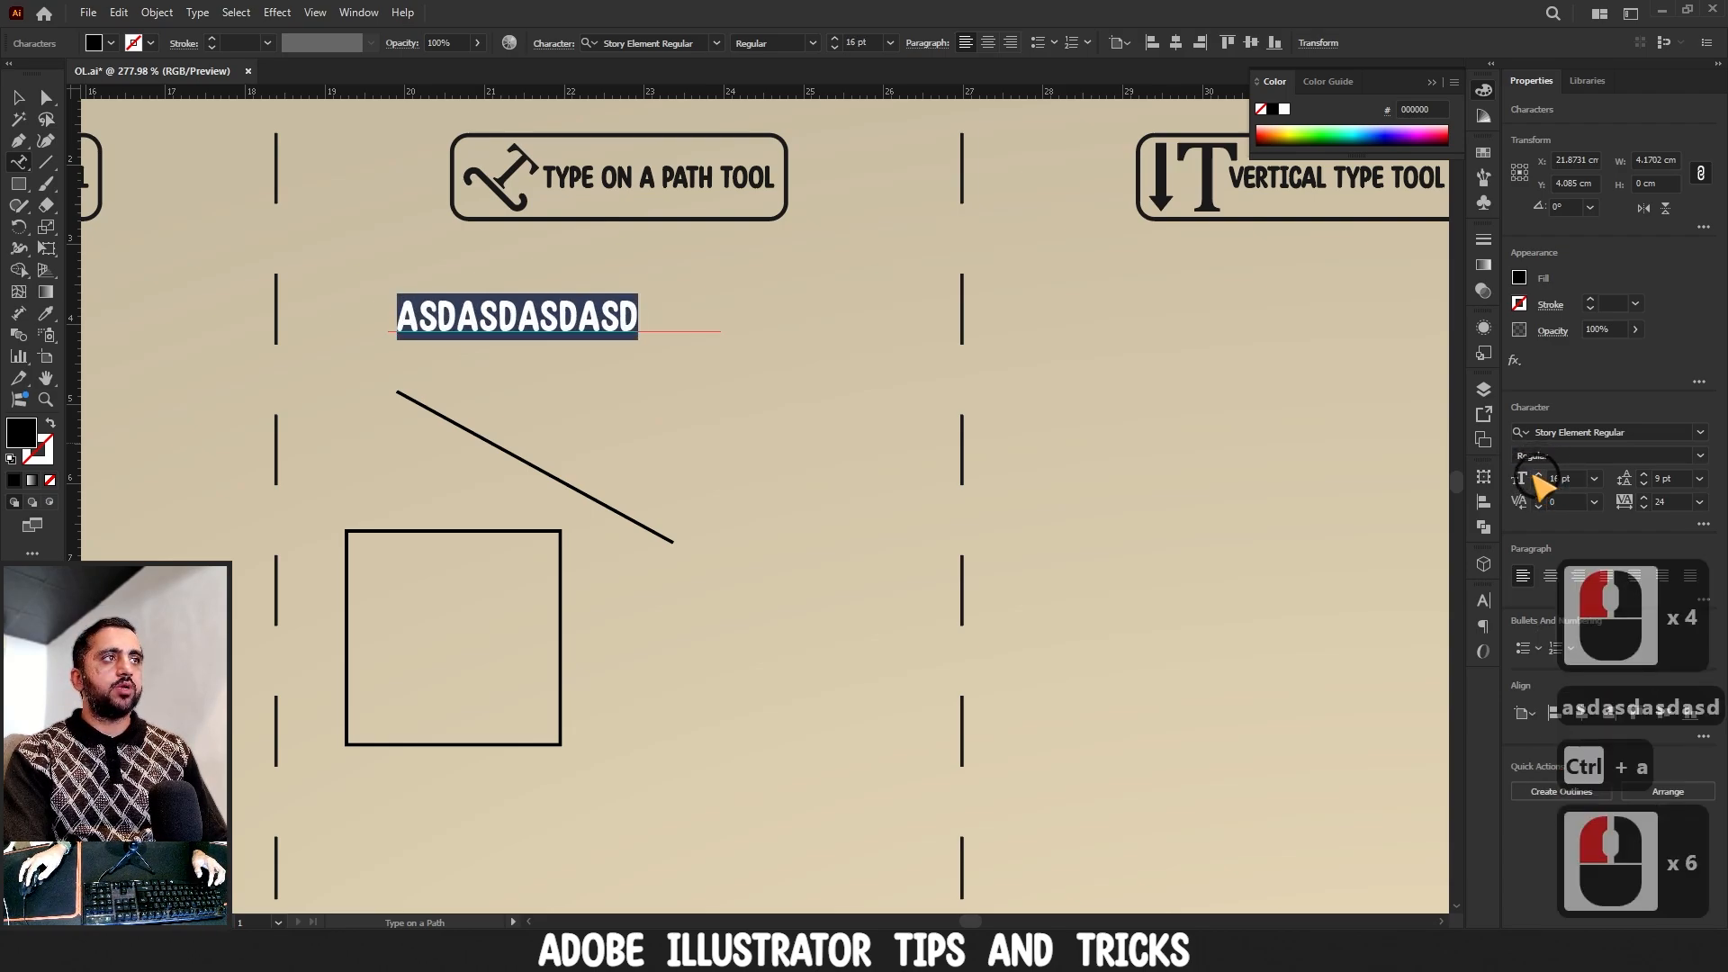
{"action": "left_click", "coordinate": [18, 97]}
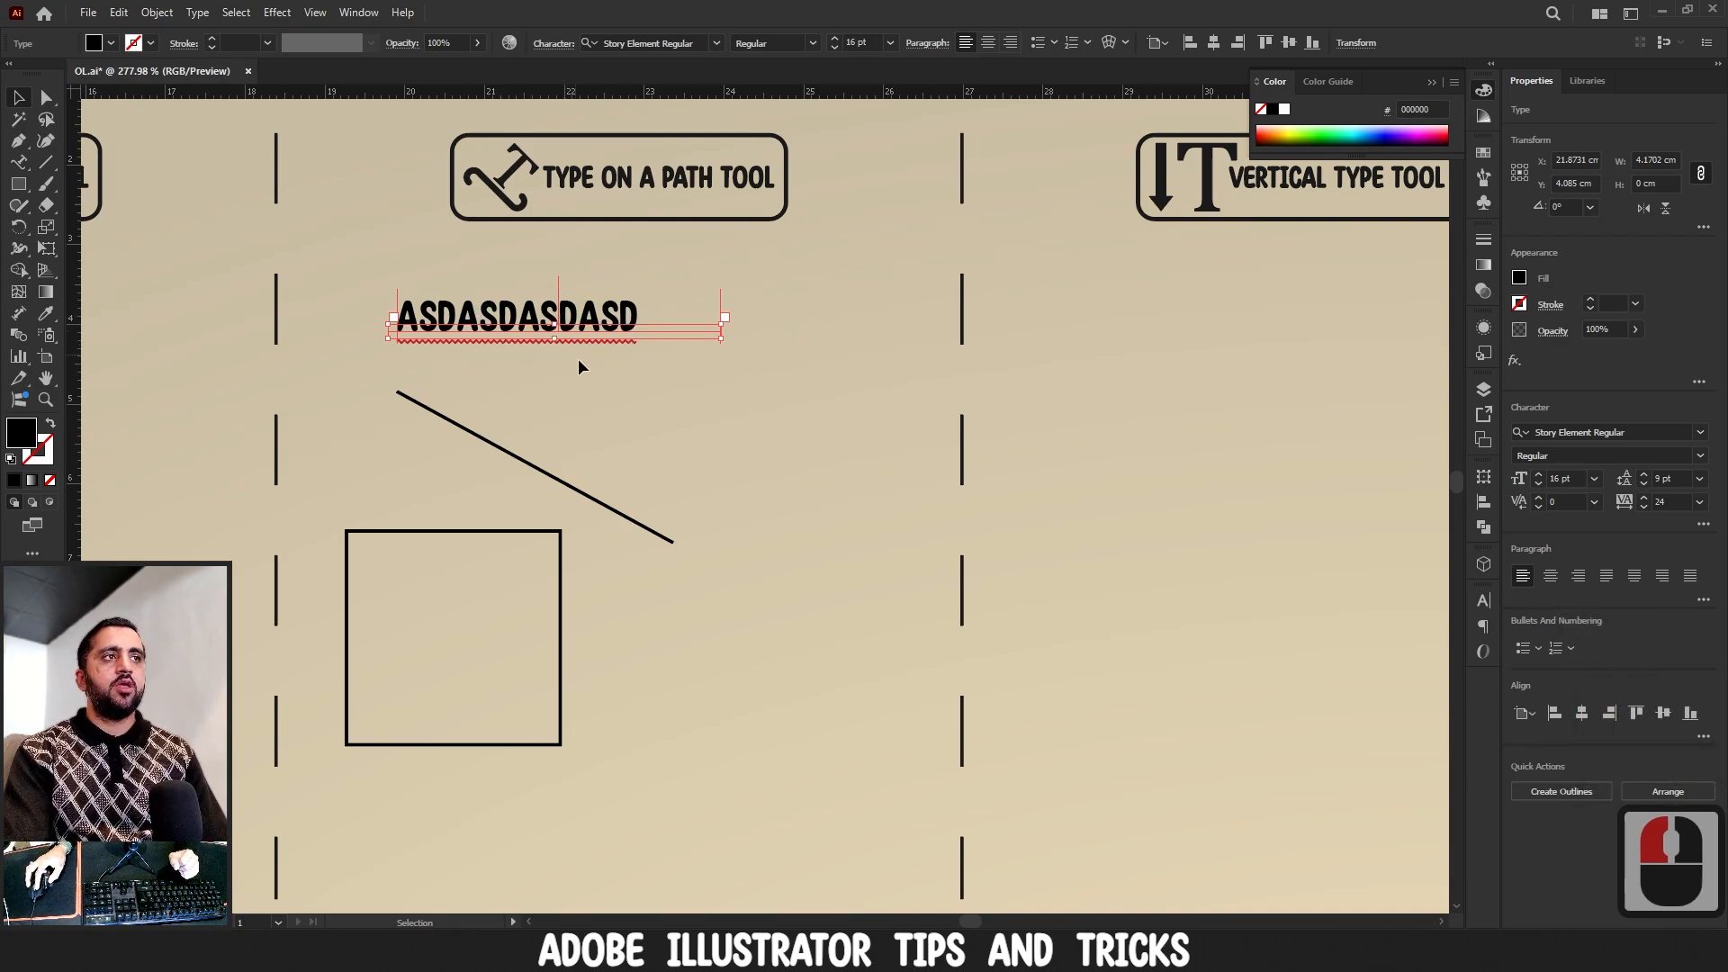
- Select the text object on the horizontal path and activate the Direct Selection tool
{"action": "left_click", "coordinate": [663, 381]}
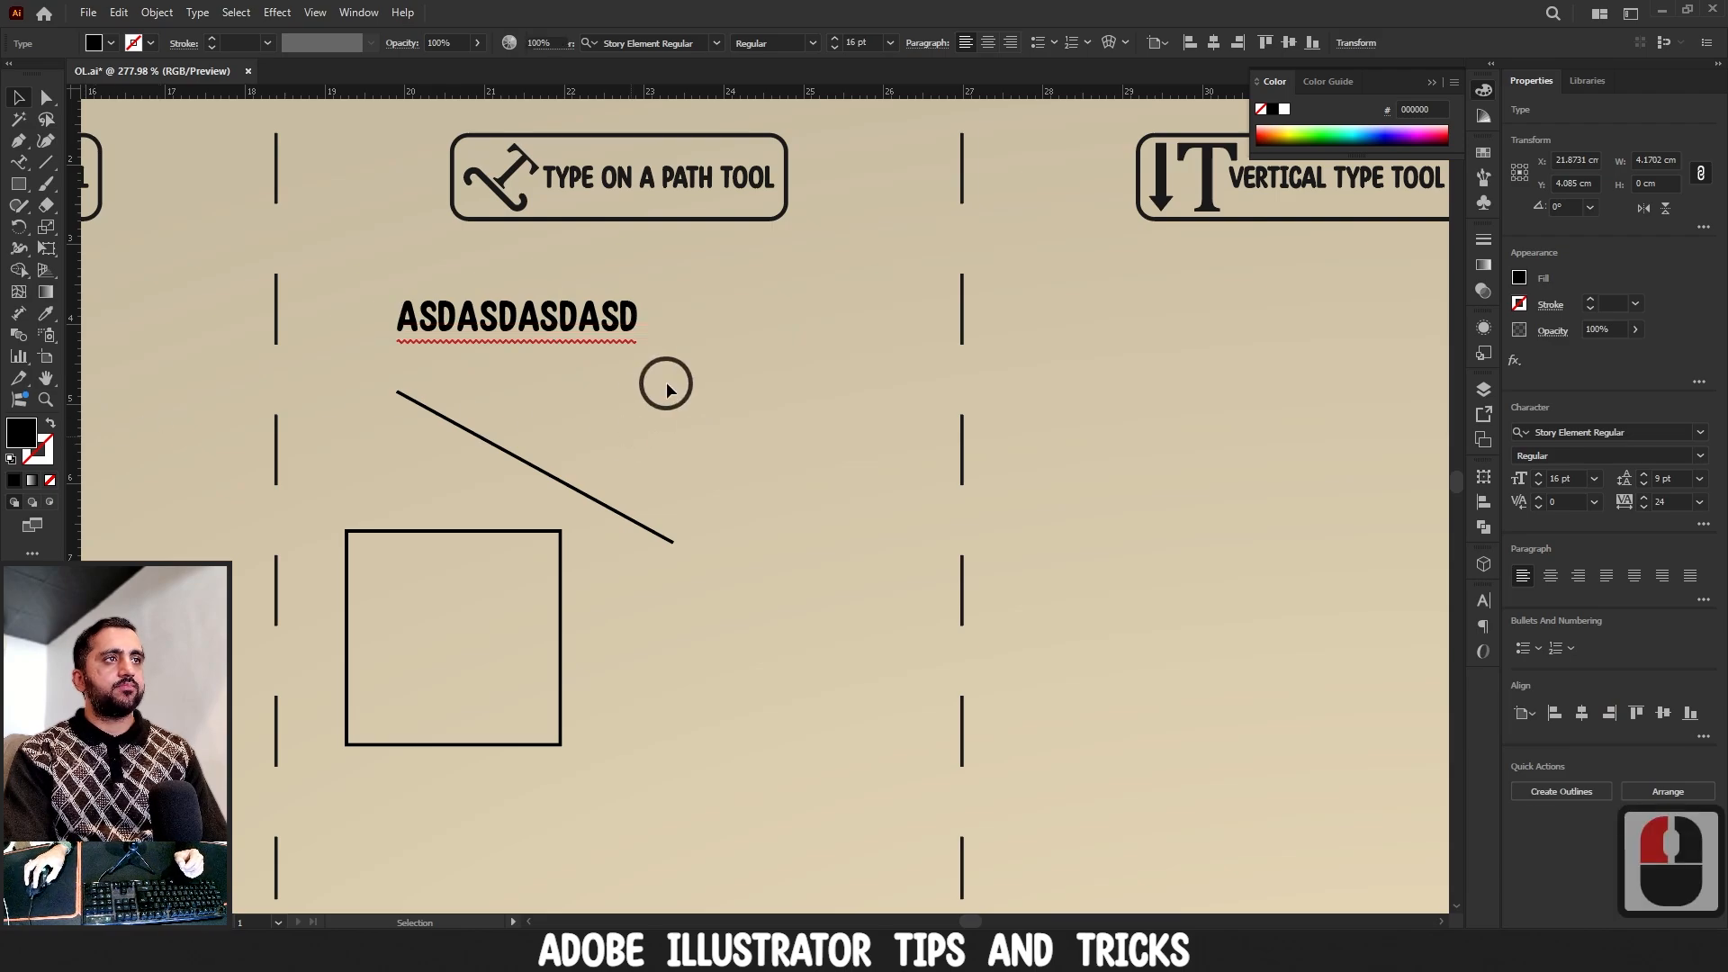
{"action": "left_click", "coordinate": [671, 312]}
{"action": "left_click", "coordinate": [590, 335]}
{"action": "left_click", "coordinate": [47, 97]}
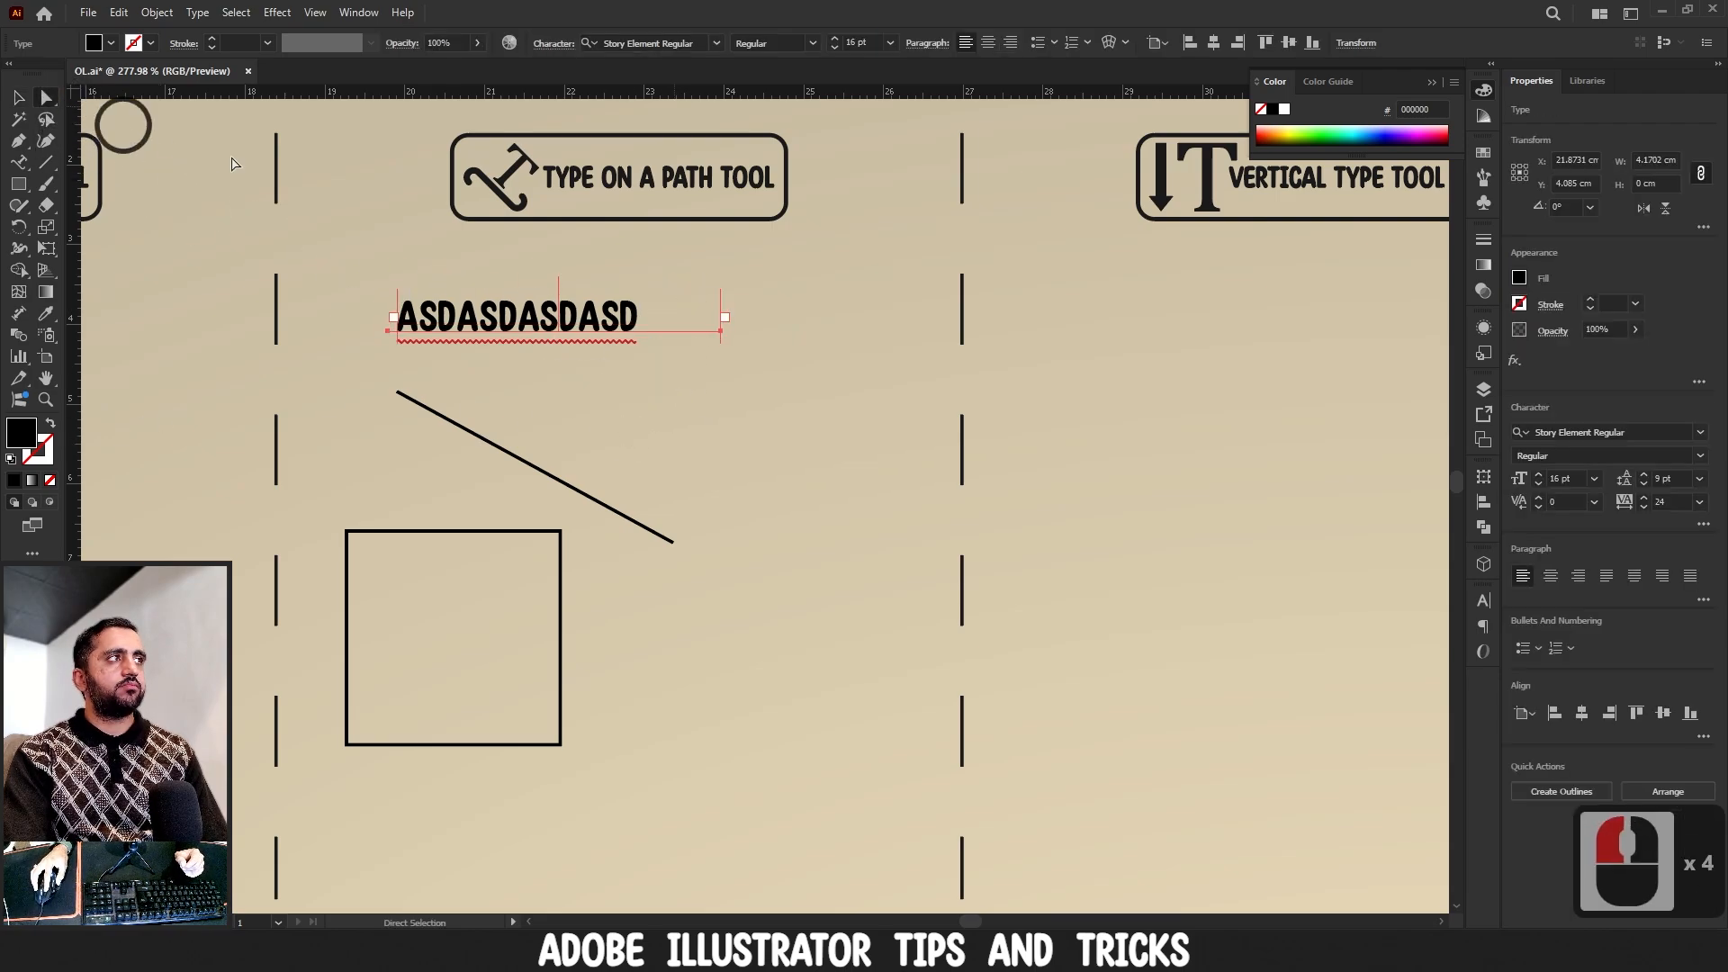
{"action": "left_click_drag", "start_coordinate": [757, 300], "coordinate": [674, 375]}
{"action": "left_click", "coordinate": [50, 424]}
{"action": "left_click", "coordinate": [51, 425]}
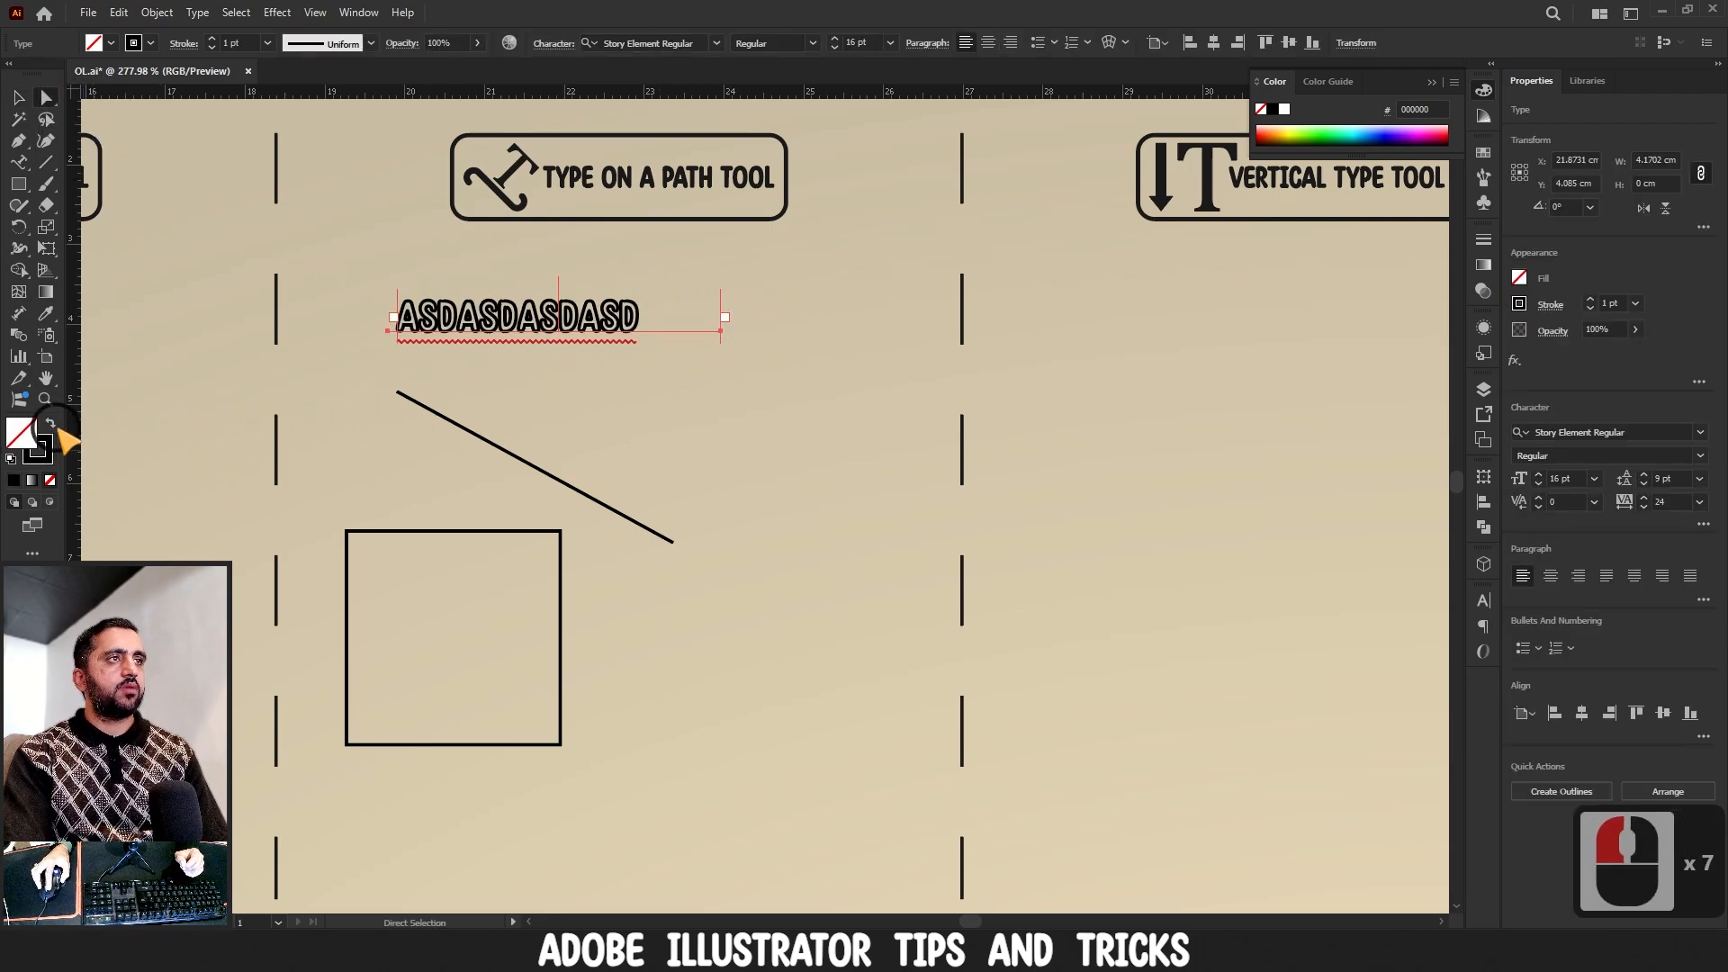
{"action": "key", "text": "ctrl+z"}
- Give only the horizontal path itself a 1 pt black stroke with no fill, leaving its text out, and deselect
{"action": "left_click", "coordinate": [699, 330]}
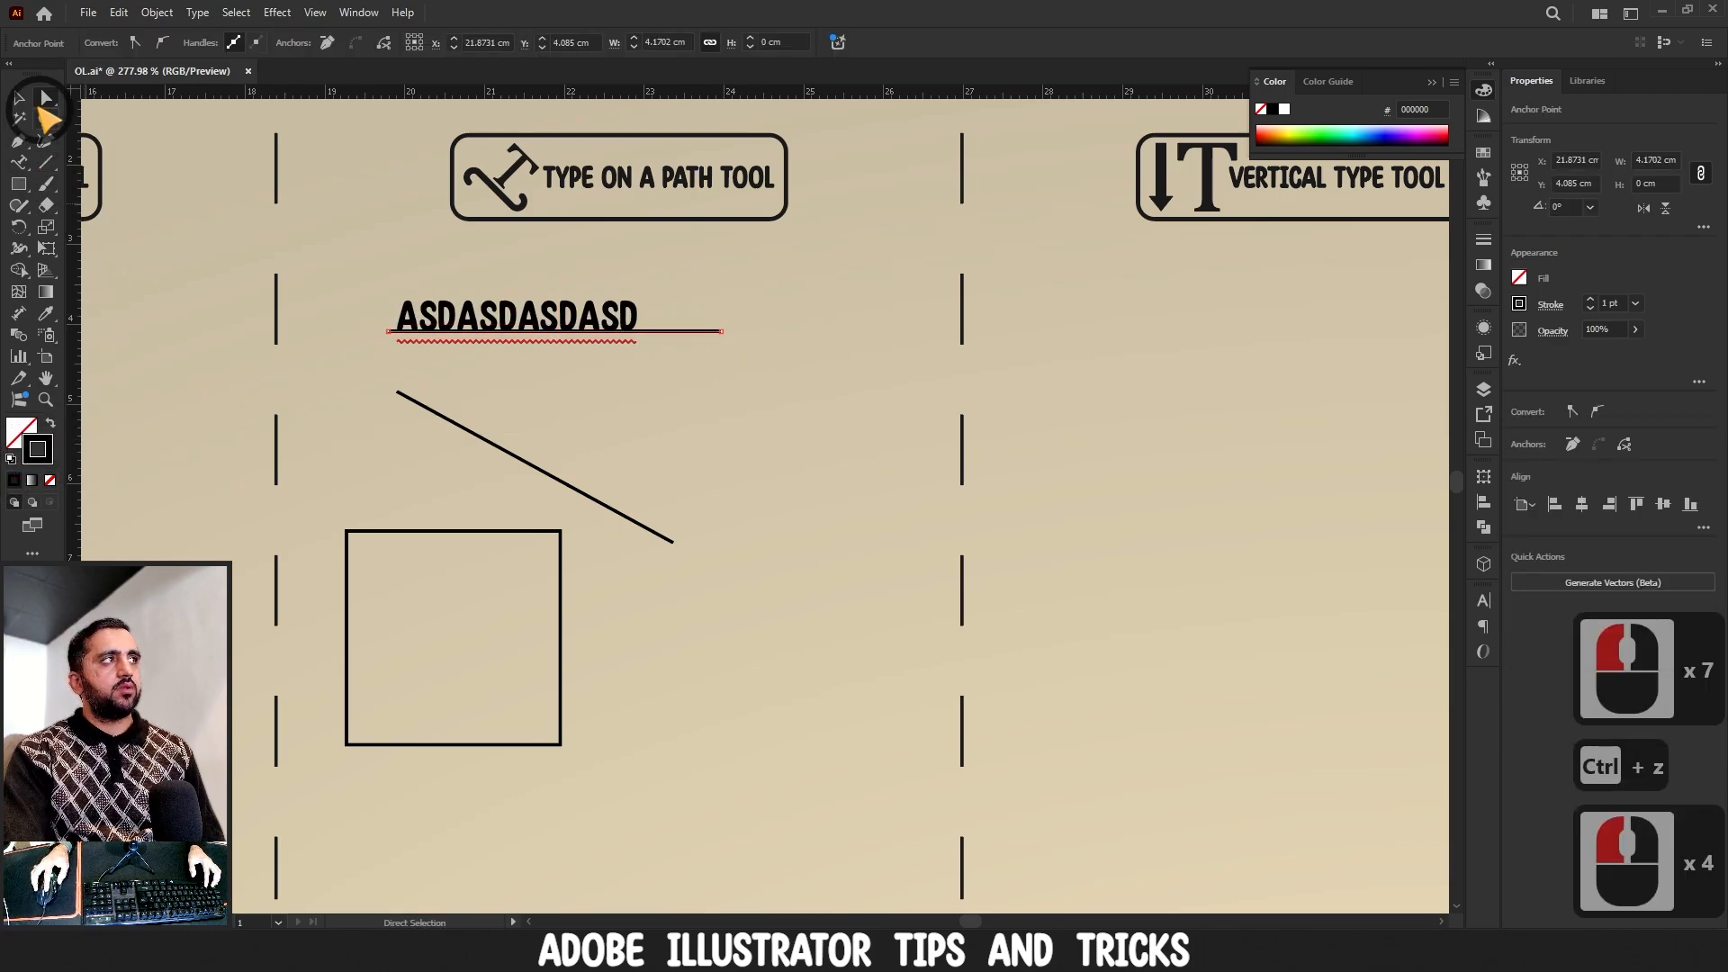
{"action": "left_click", "coordinate": [18, 97]}
{"action": "left_click", "coordinate": [699, 435]}
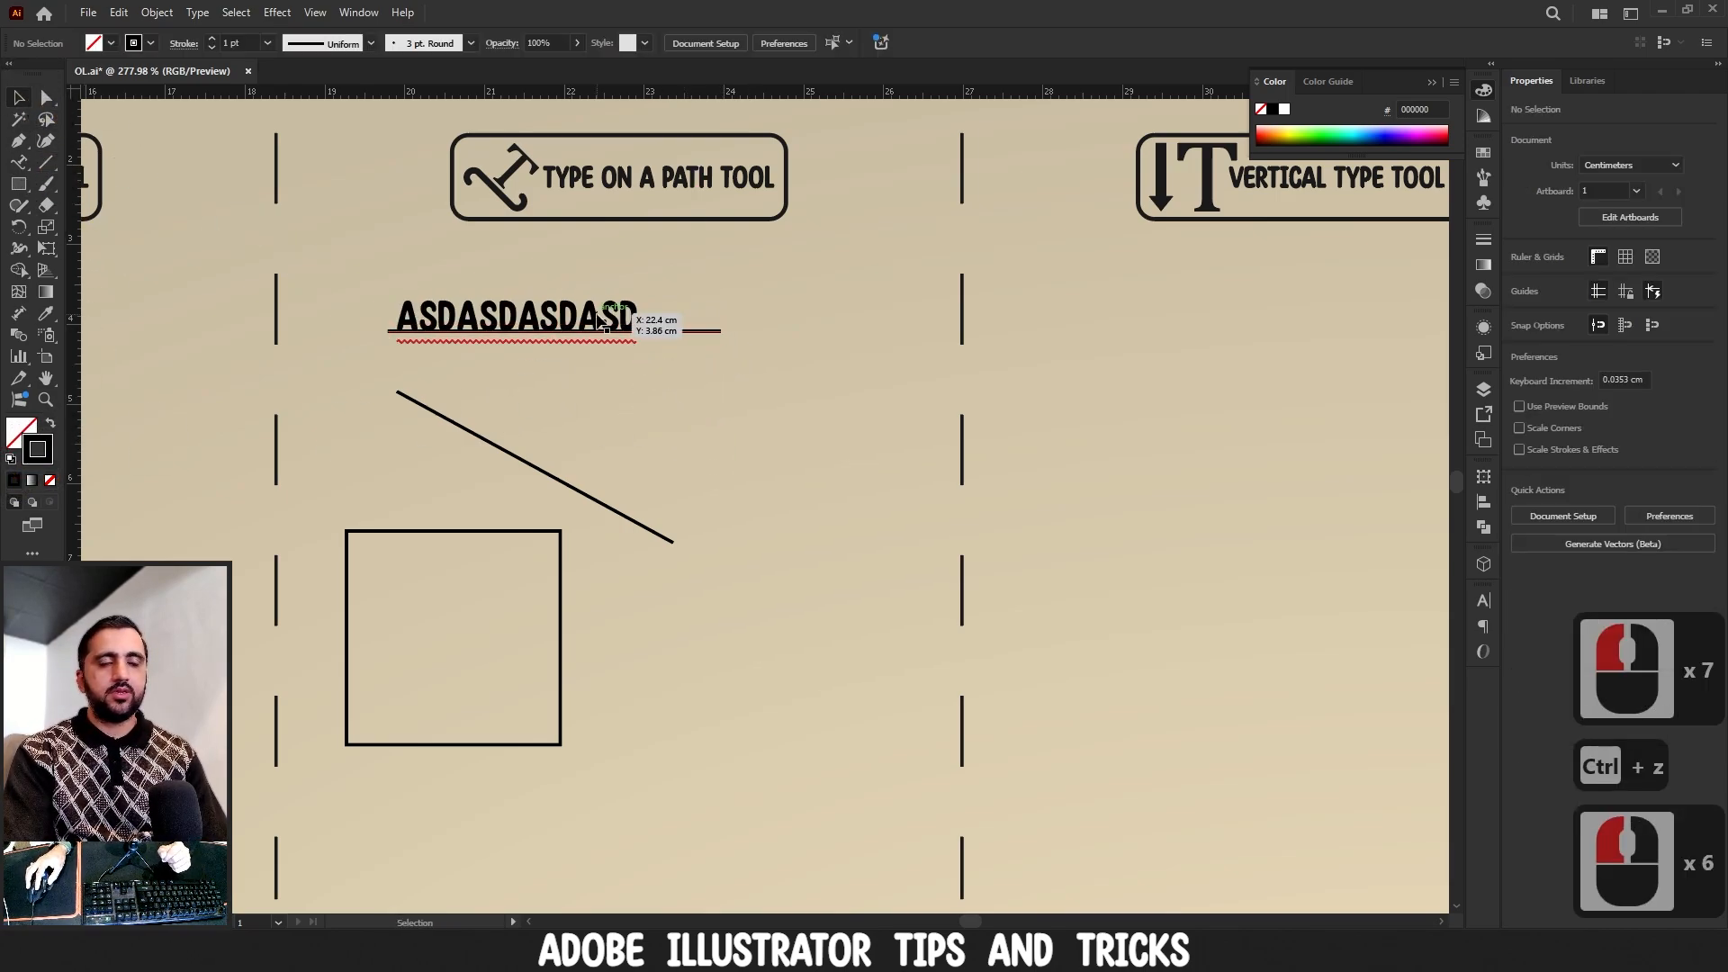
{"action": "left_click", "coordinate": [634, 317]}
{"action": "left_click", "coordinate": [776, 657]}
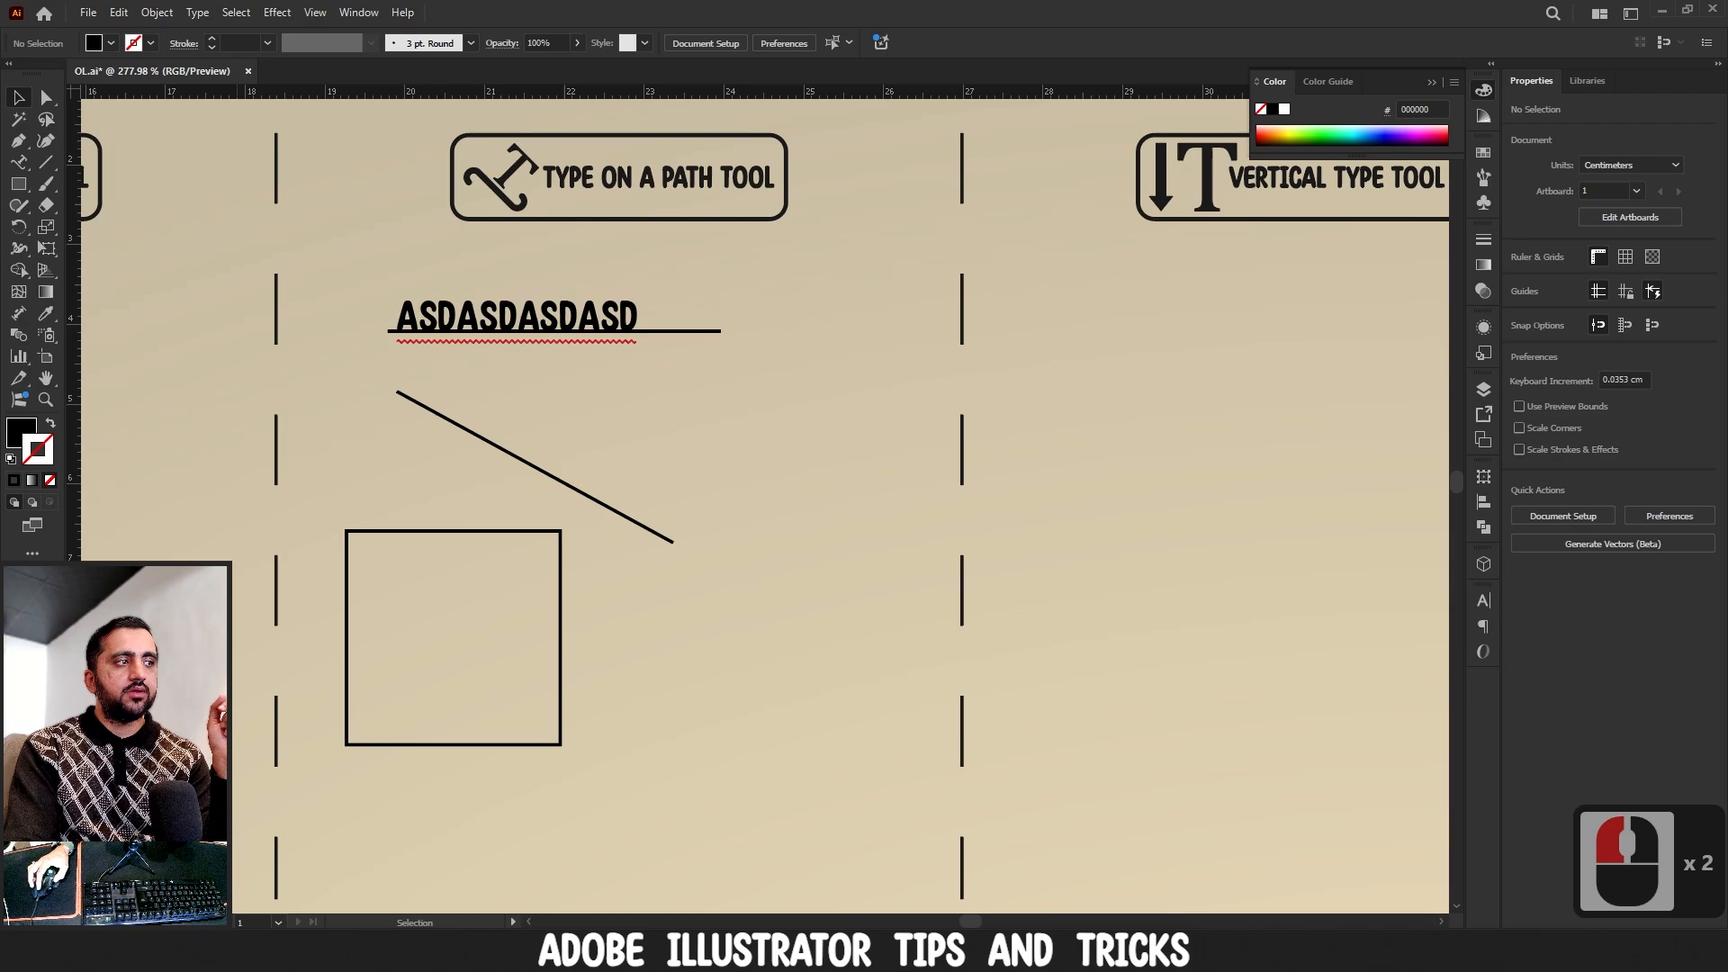
- Pull the end bracket of the horizontal path's text in to its last letter and move the path right to about X 22.21 cm
{"action": "left_click", "coordinate": [433, 501]}
{"action": "left_click_drag", "start_coordinate": [621, 287], "coordinate": [742, 353]}
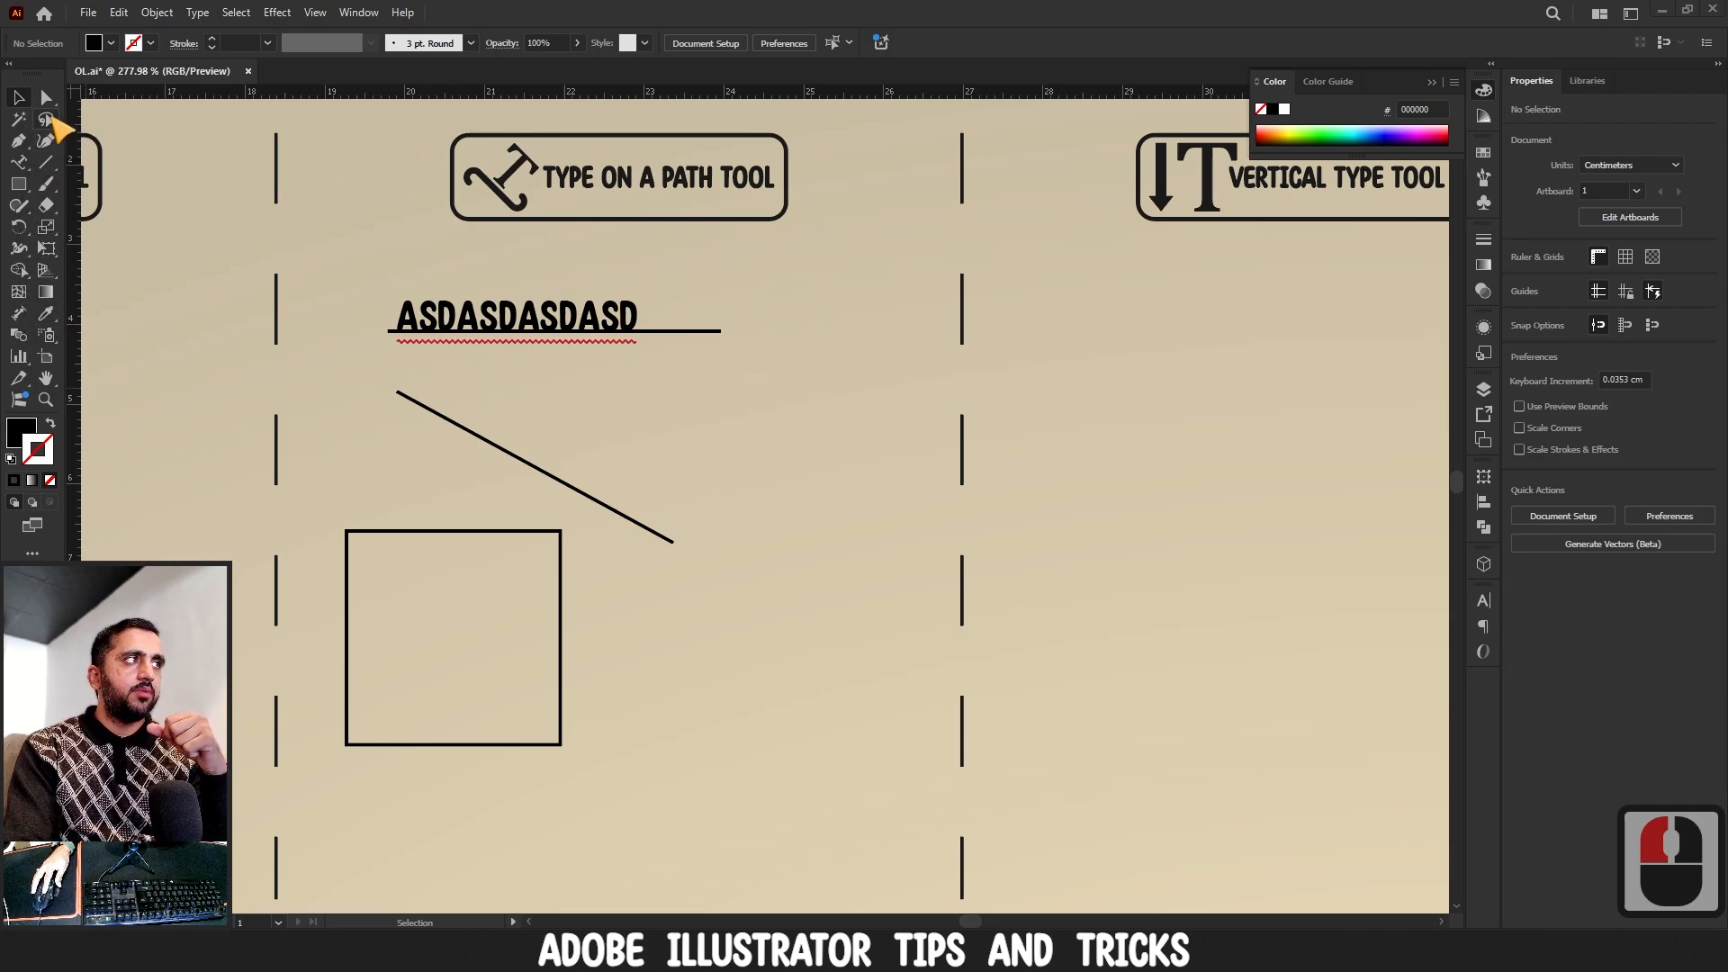
{"action": "left_click", "coordinate": [20, 97]}
{"action": "left_click", "coordinate": [444, 317]}
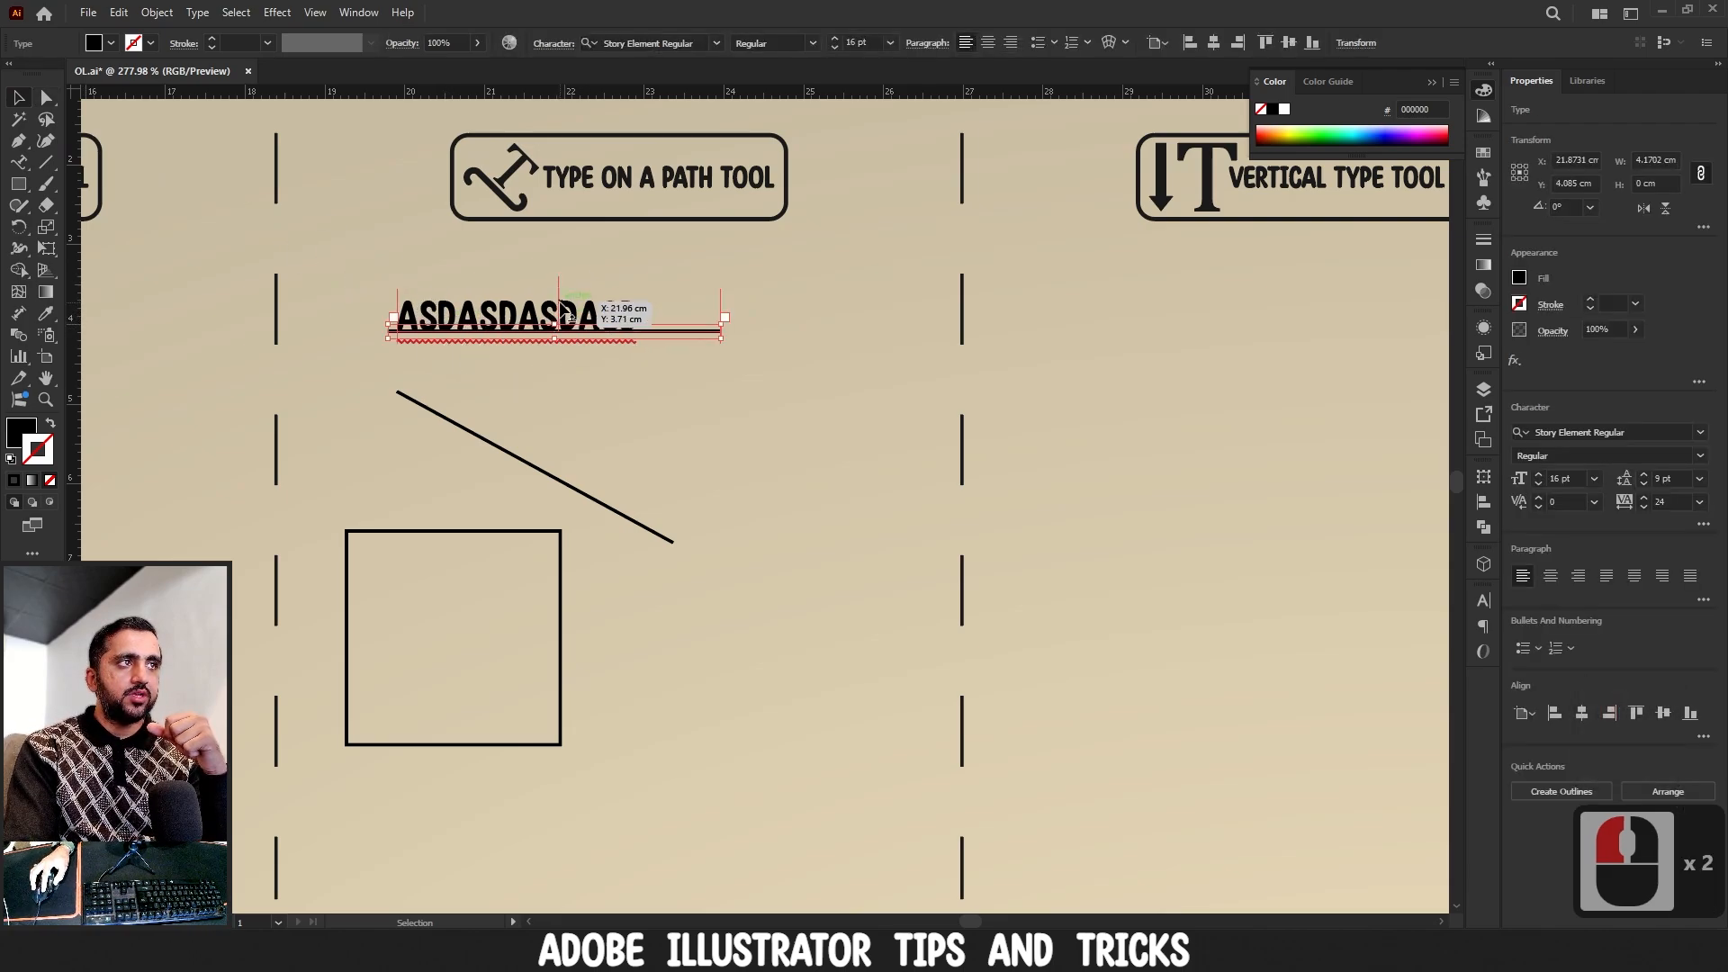
{"action": "left_click_drag", "start_coordinate": [559, 287], "coordinate": [635, 298]}
{"action": "left_click", "coordinate": [609, 315]}
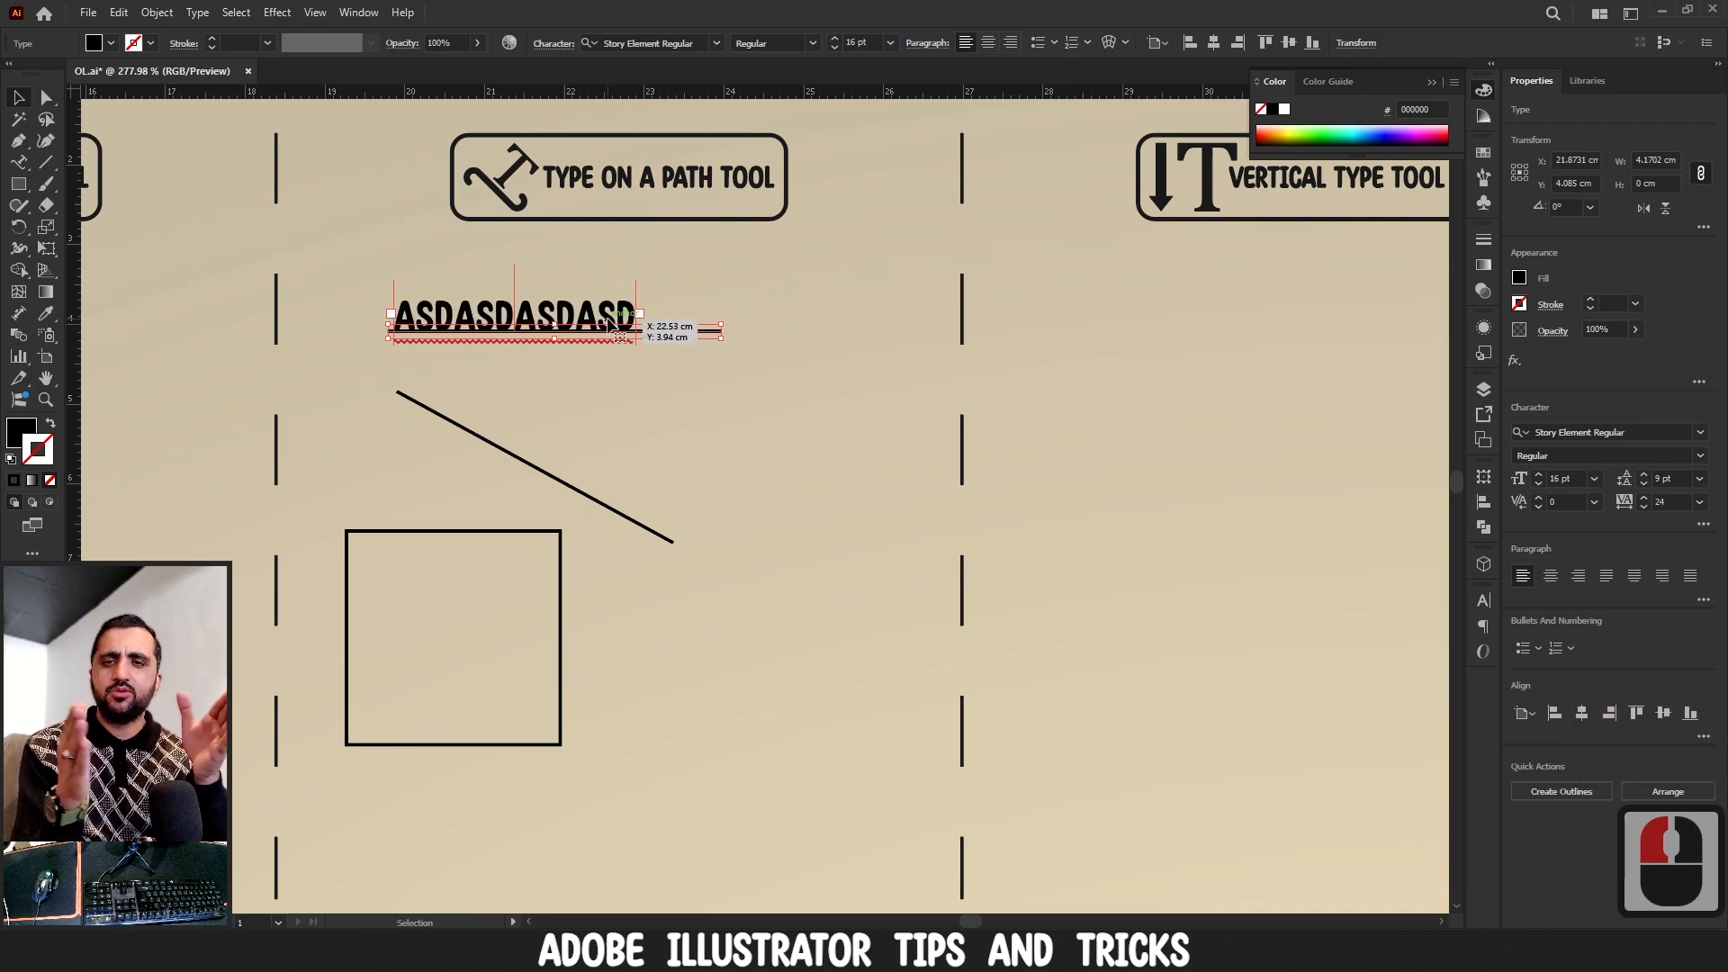
{"action": "left_click_drag", "start_coordinate": [610, 321], "coordinate": [637, 319]}
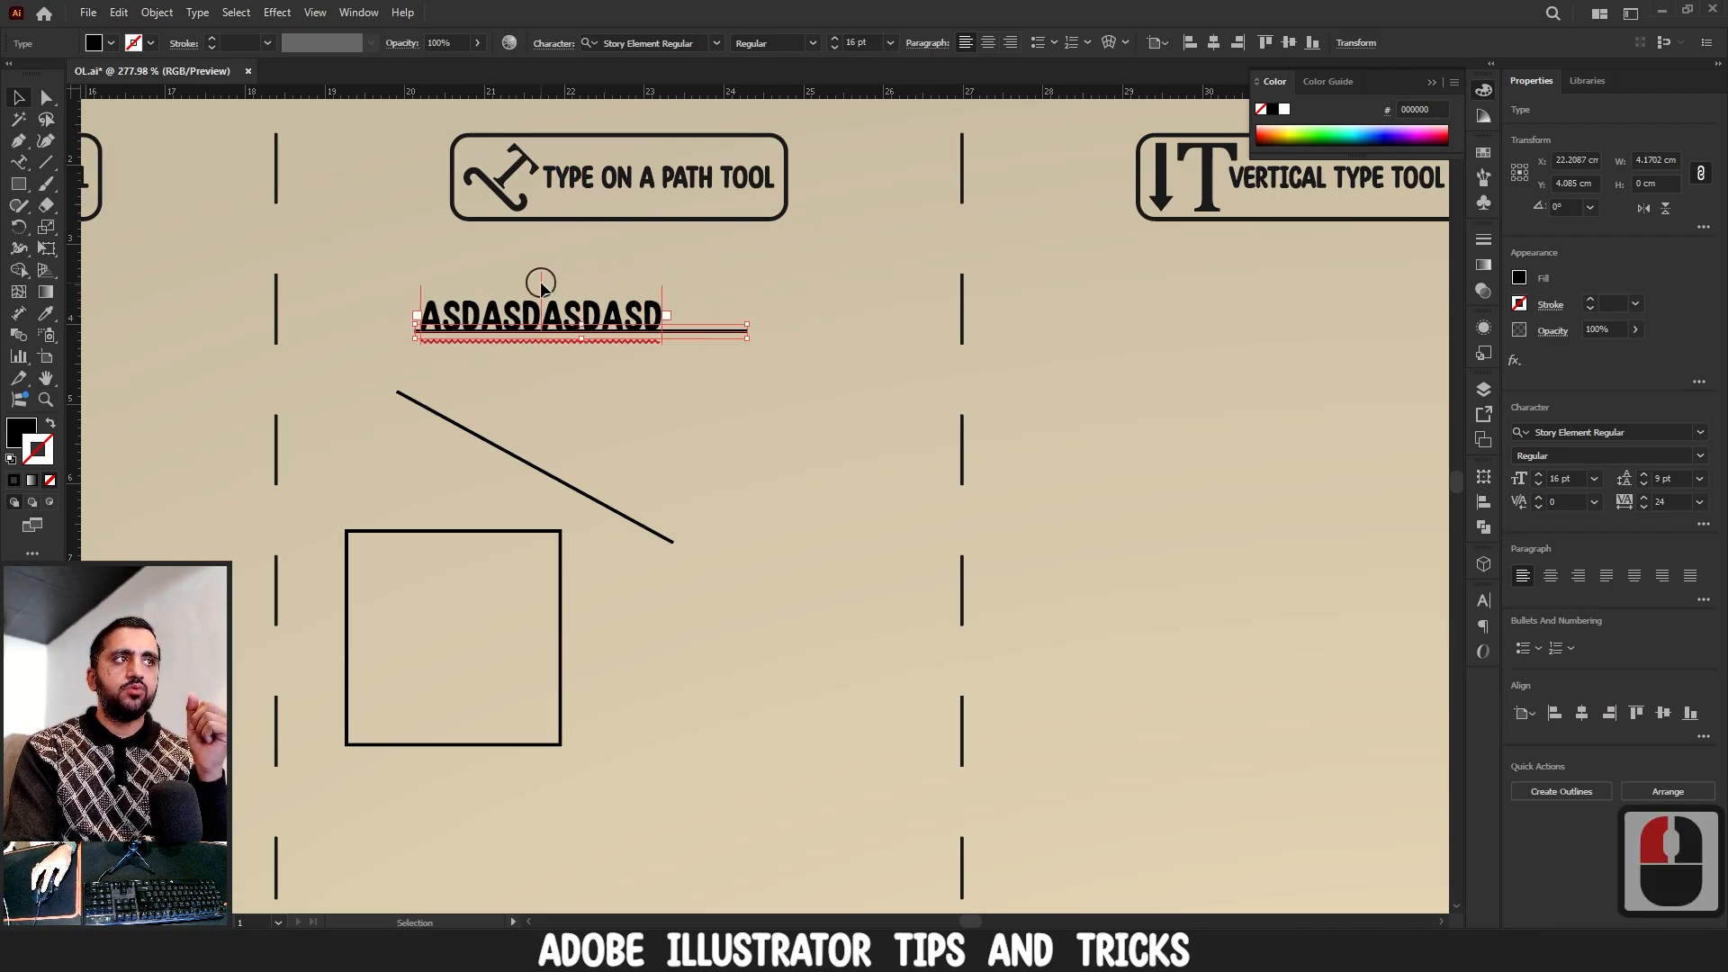
- Slide the text toward the middle of the horizontal path and shorten its span so the last letters overflow
{"action": "left_click_drag", "start_coordinate": [541, 282], "coordinate": [605, 288]}
{"action": "left_click_drag", "start_coordinate": [729, 286], "coordinate": [706, 290]}
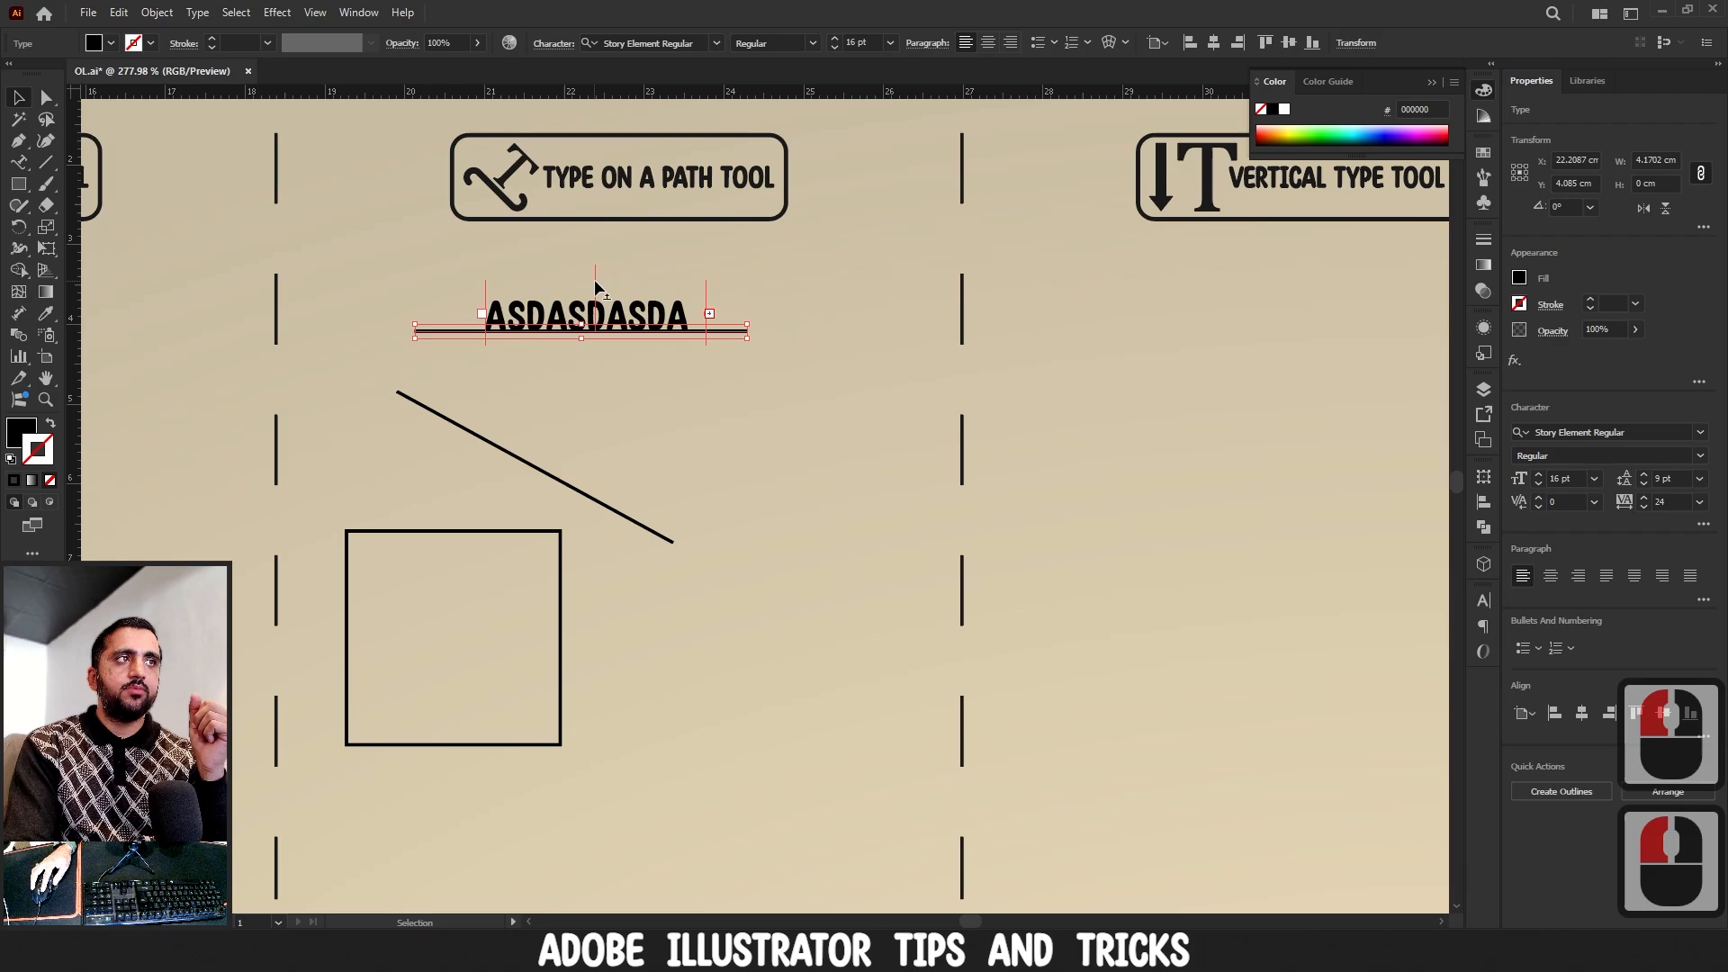
{"action": "mouse_move", "coordinate": [596, 287]}
{"action": "left_mouse_down"}
{"action": "mouse_move", "coordinate": [663, 282]}
{"action": "mouse_move", "coordinate": [458, 280]}
{"action": "mouse_move", "coordinate": [587, 280]}
{"action": "left_mouse_up"}
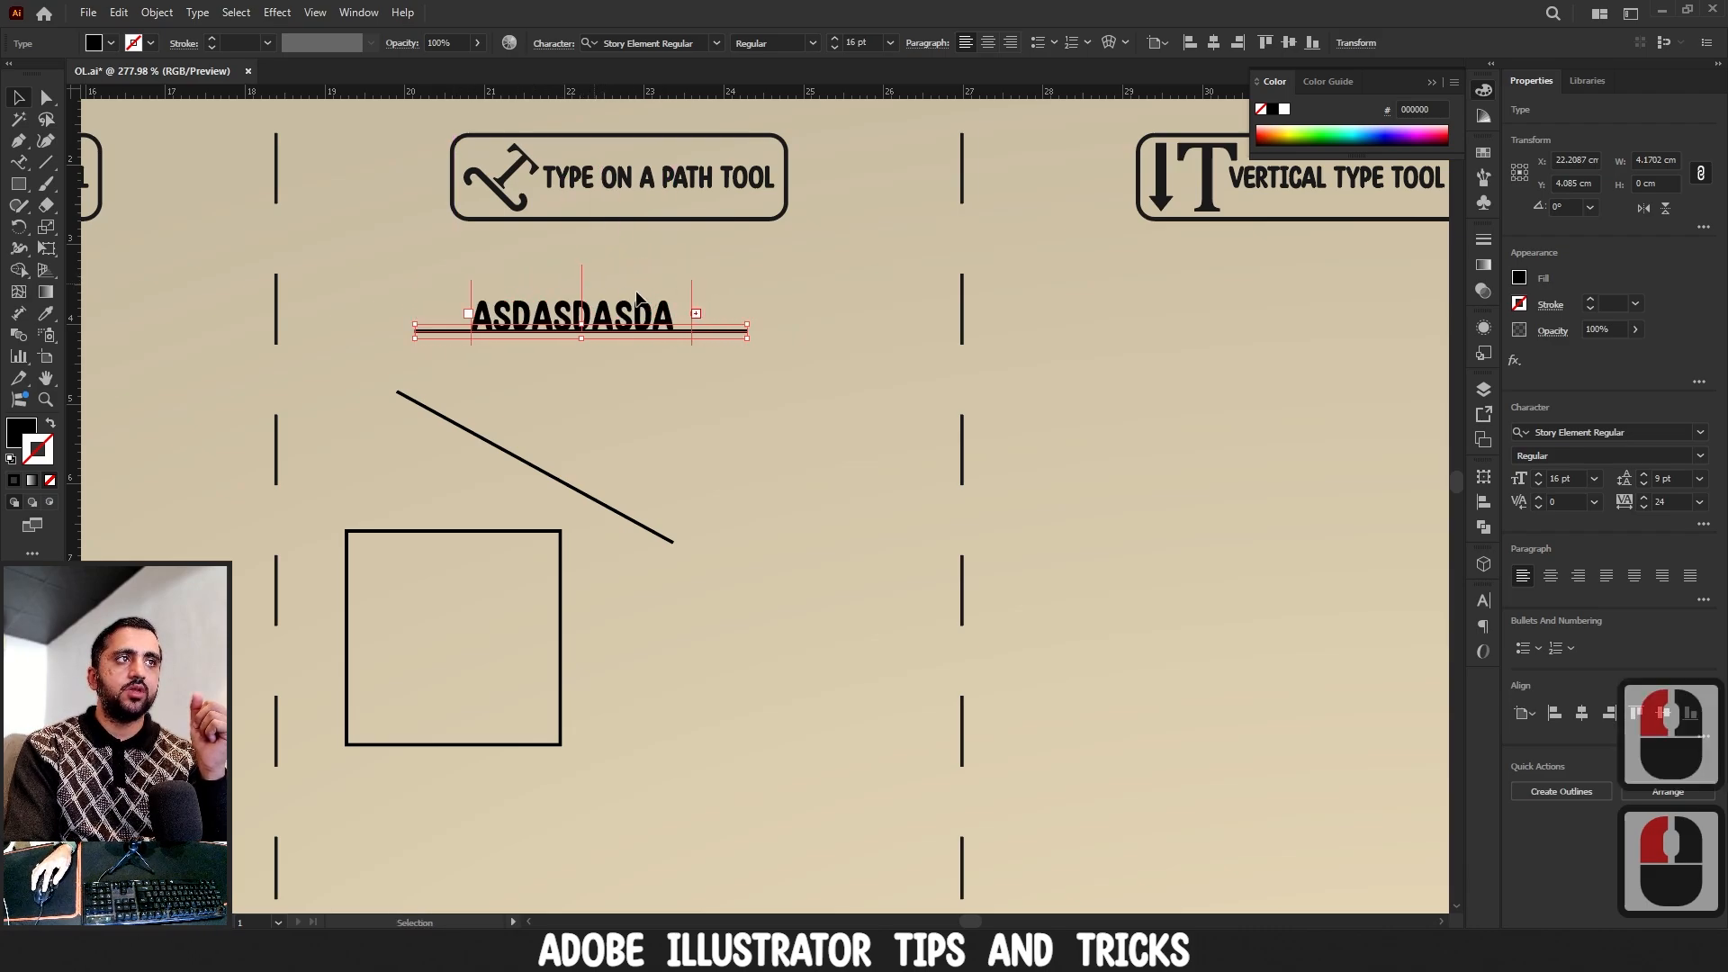
{"action": "left_click", "coordinate": [695, 313]}
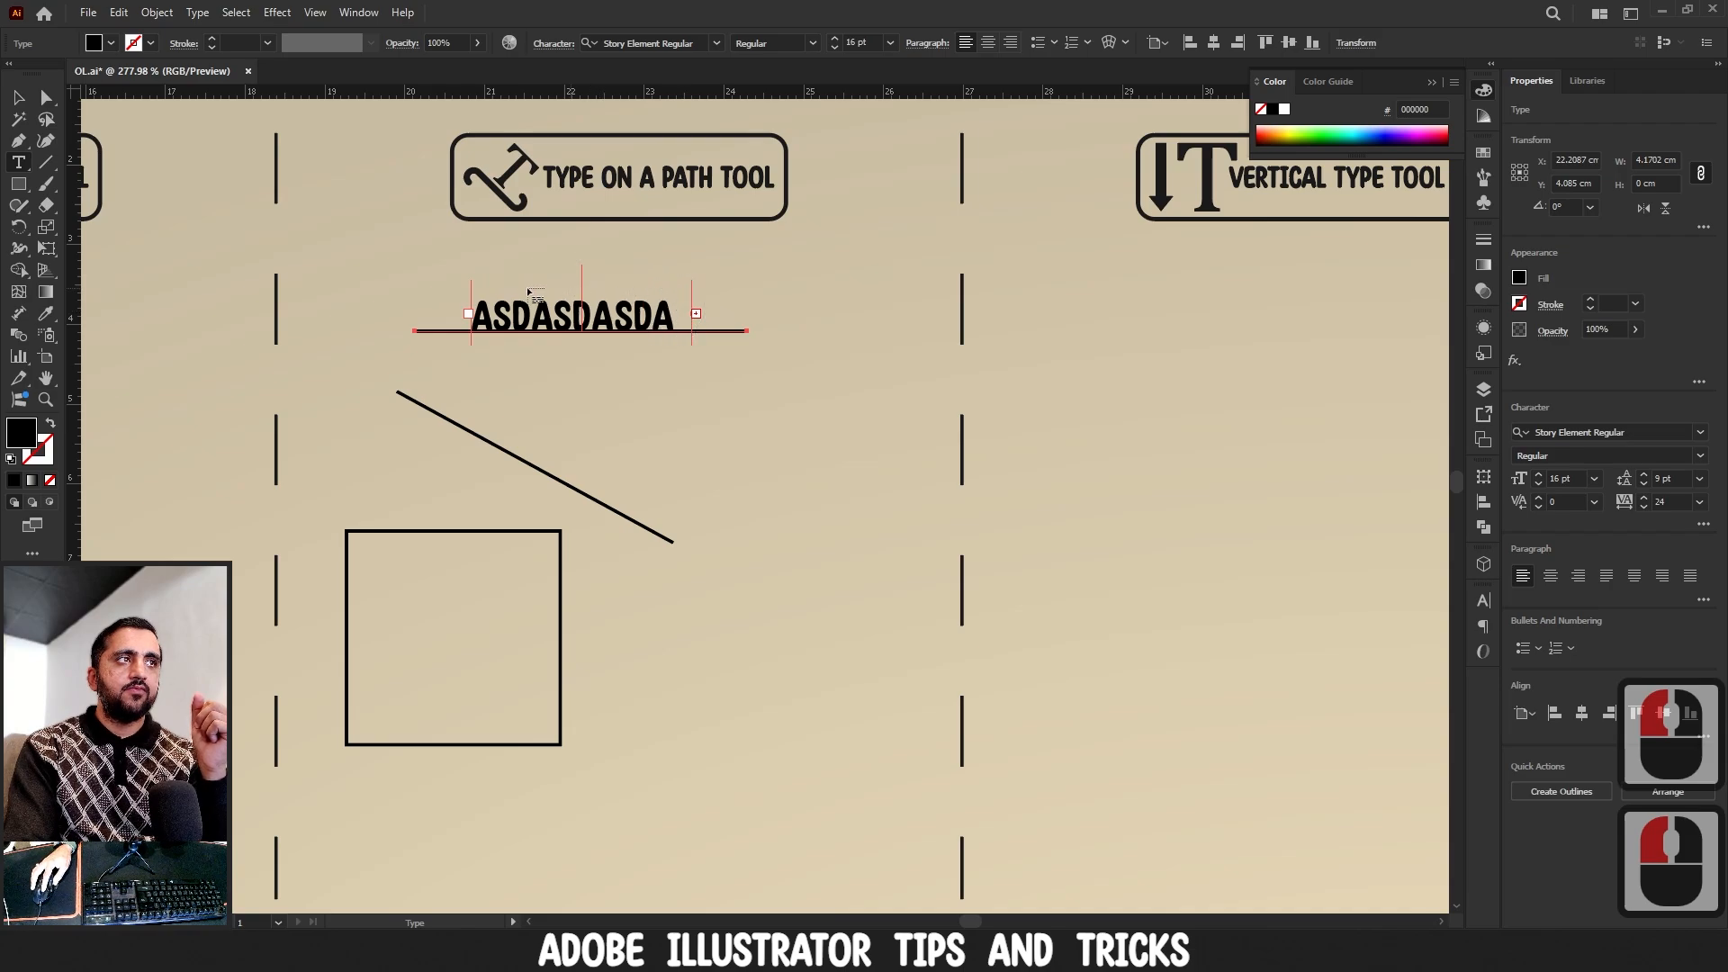
{"action": "left_click", "coordinate": [18, 96]}
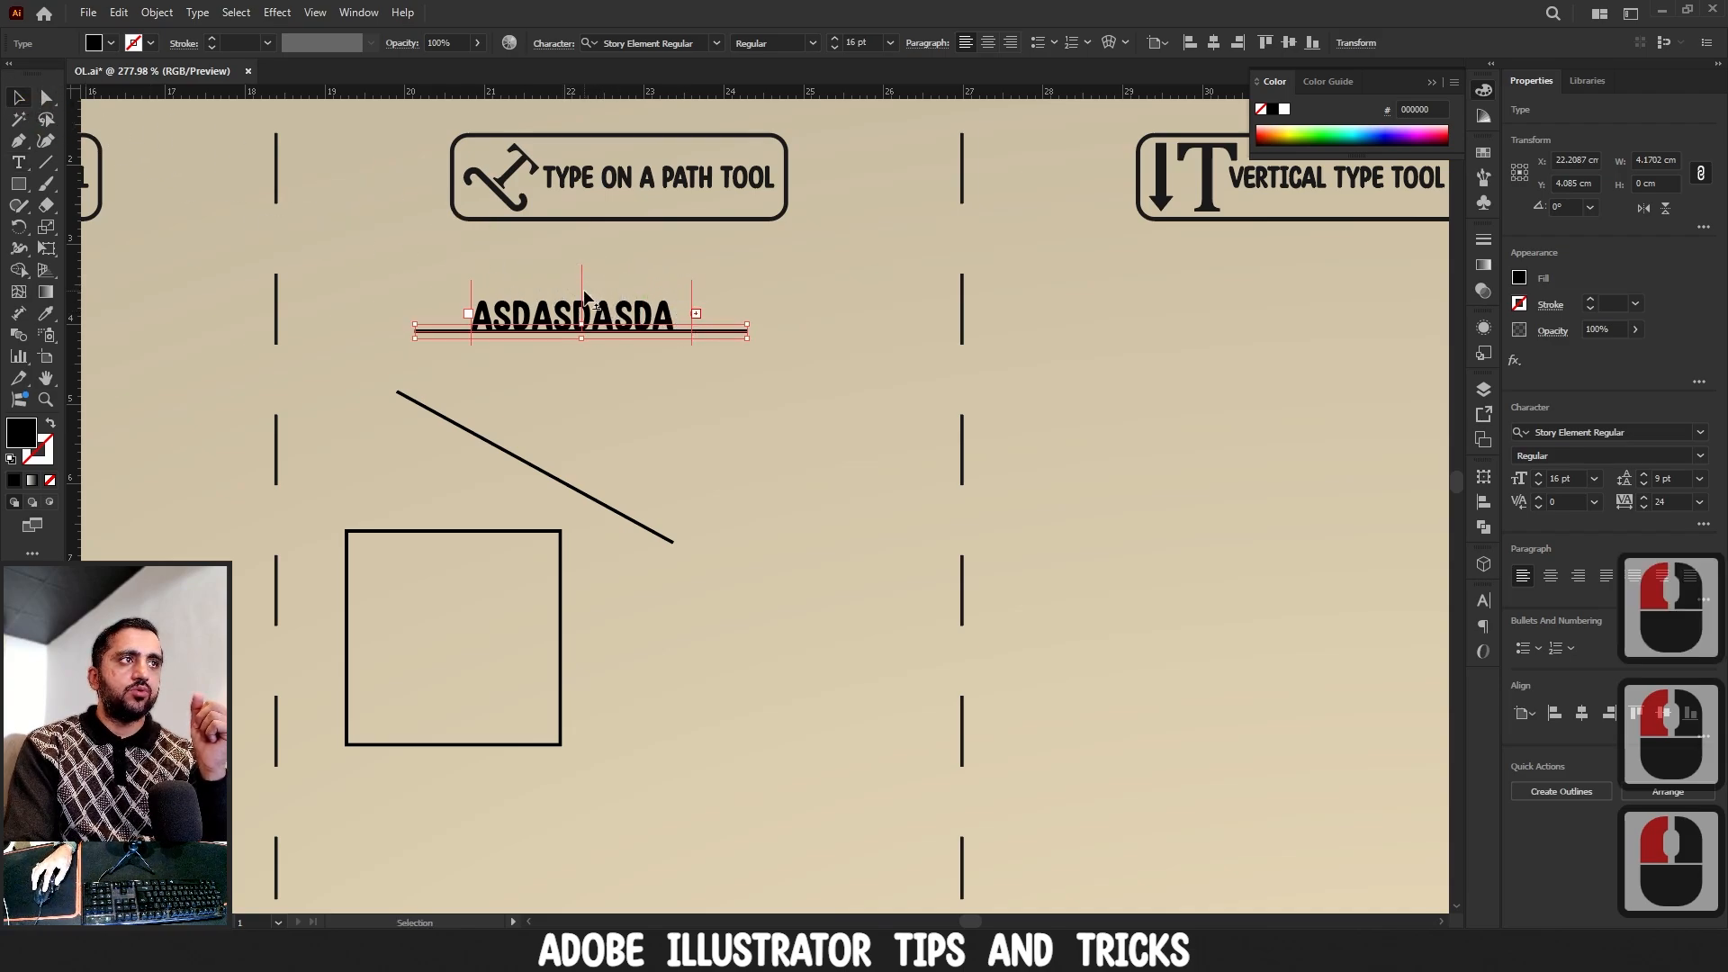
{"action": "mouse_move", "coordinate": [581, 290]}
{"action": "left_mouse_down"}
{"action": "mouse_move", "coordinate": [648, 289]}
{"action": "mouse_move", "coordinate": [526, 296]}
{"action": "mouse_move", "coordinate": [594, 297]}
{"action": "left_mouse_up"}
{"action": "double_click", "coordinate": [564, 413]}
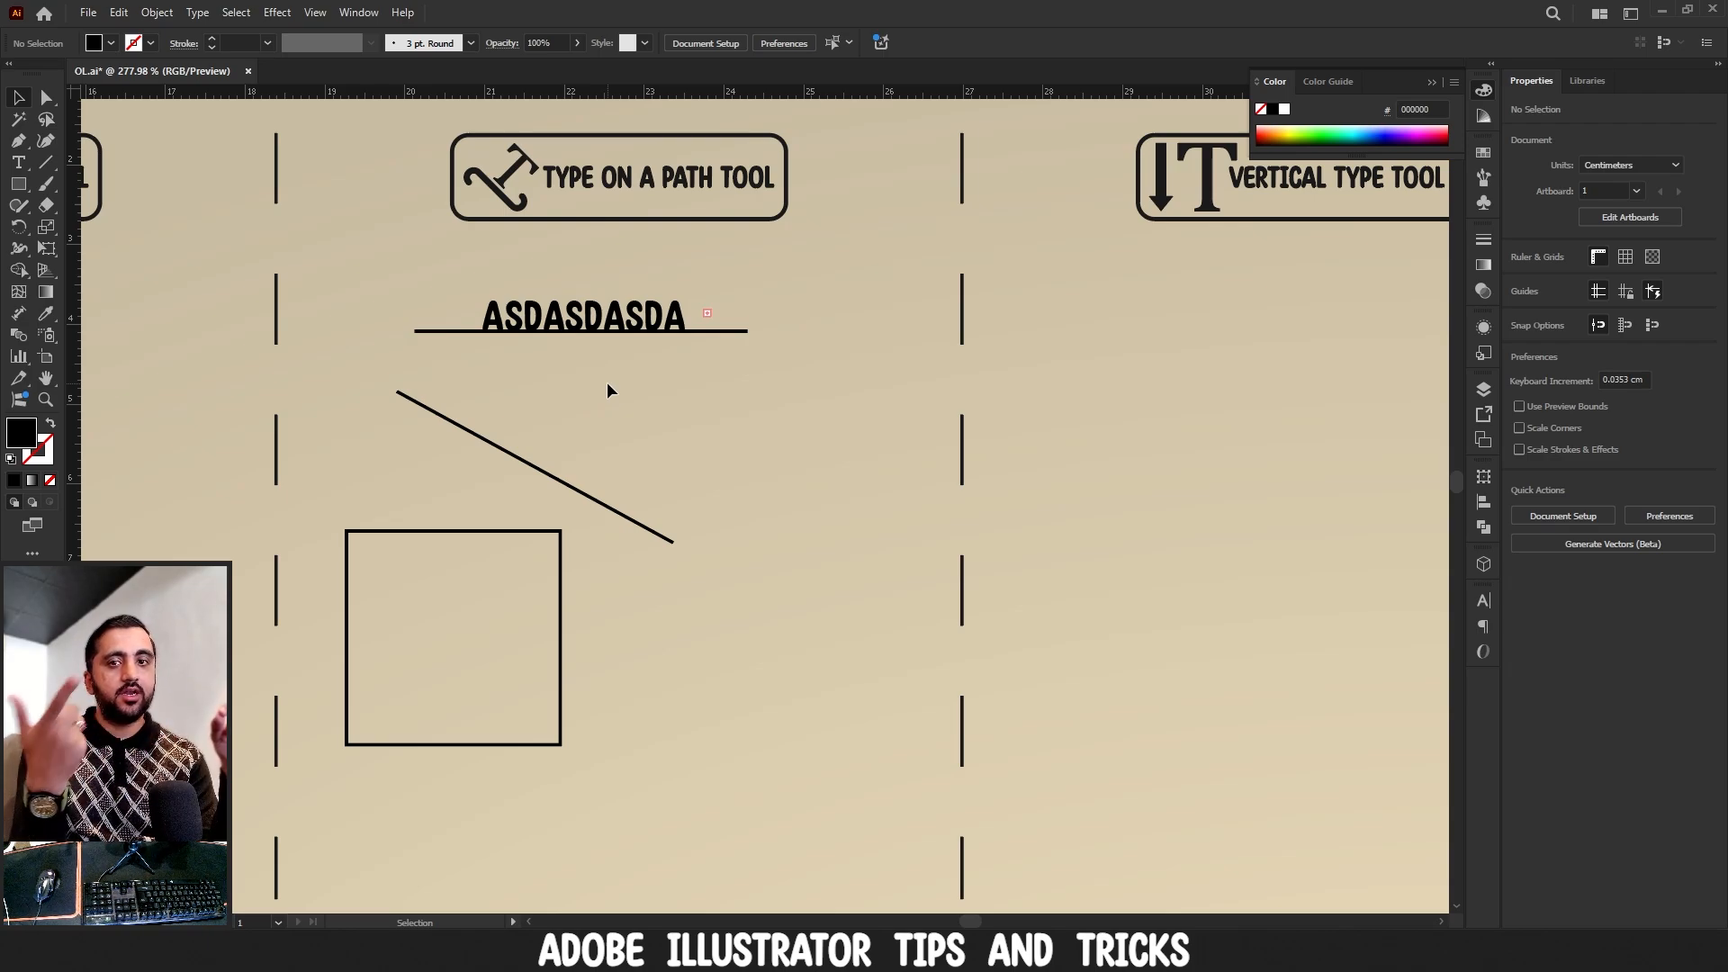
- Thread the overflow text from the horizontal path onto the diagonal line
{"action": "left_click", "coordinate": [707, 317]}
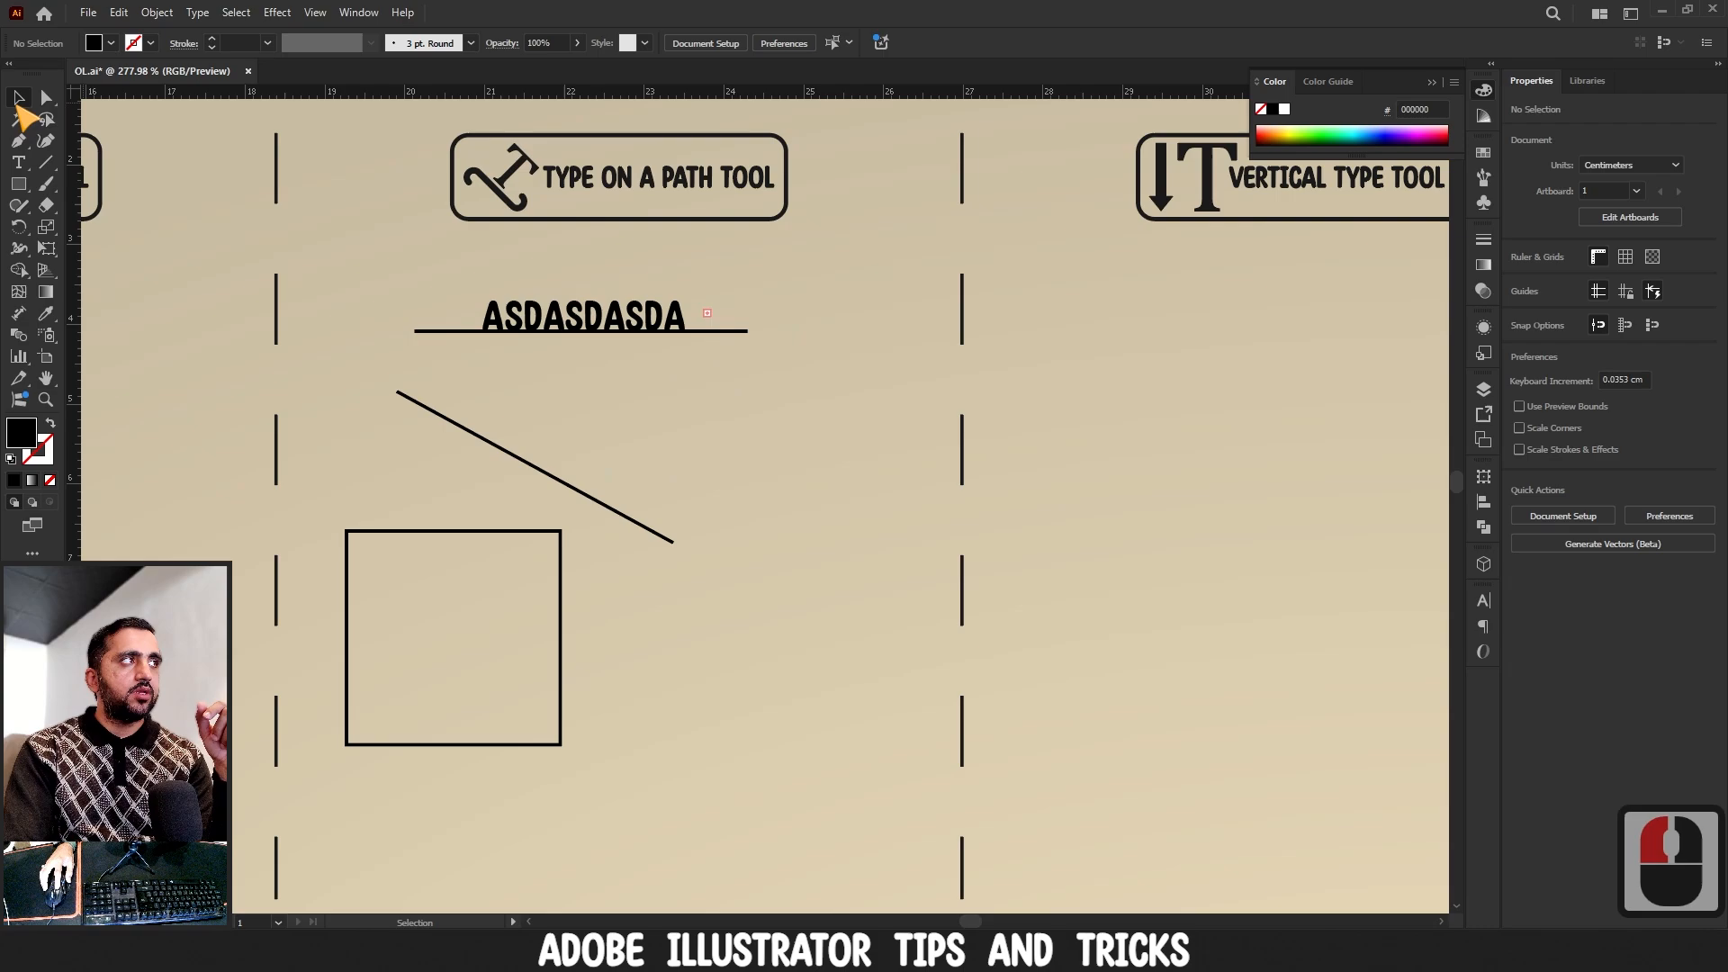
{"action": "left_click", "coordinate": [18, 162]}
{"action": "left_click", "coordinate": [717, 322]}
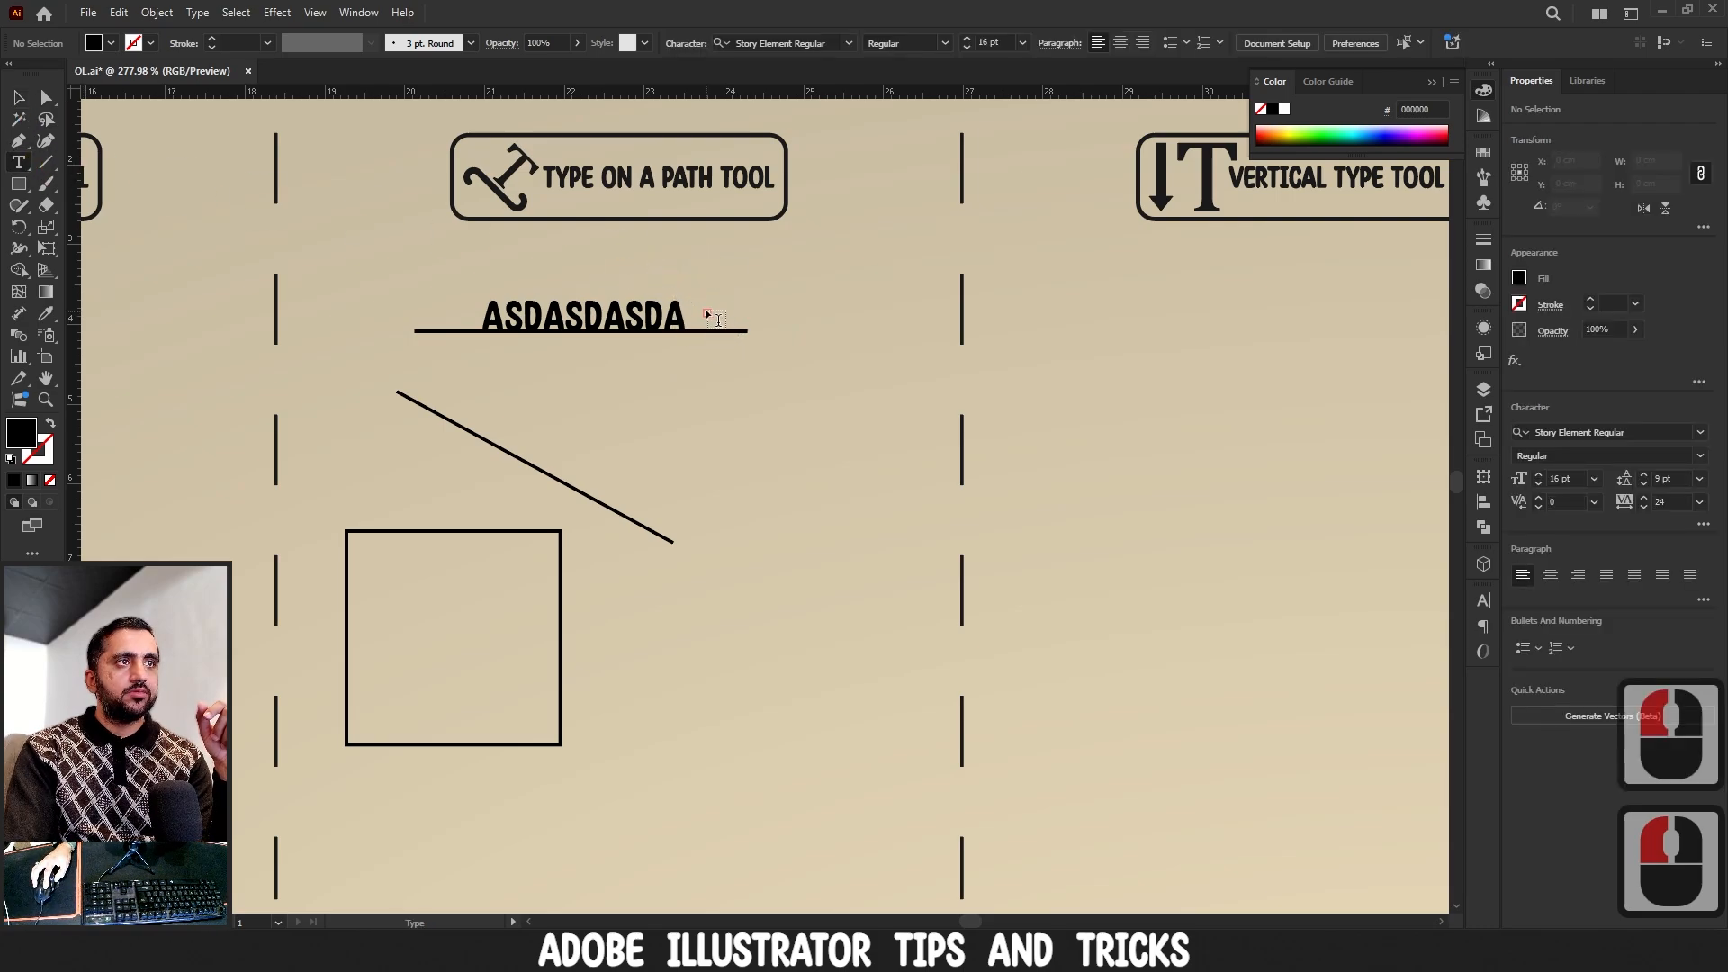
{"action": "left_click", "coordinate": [18, 96]}
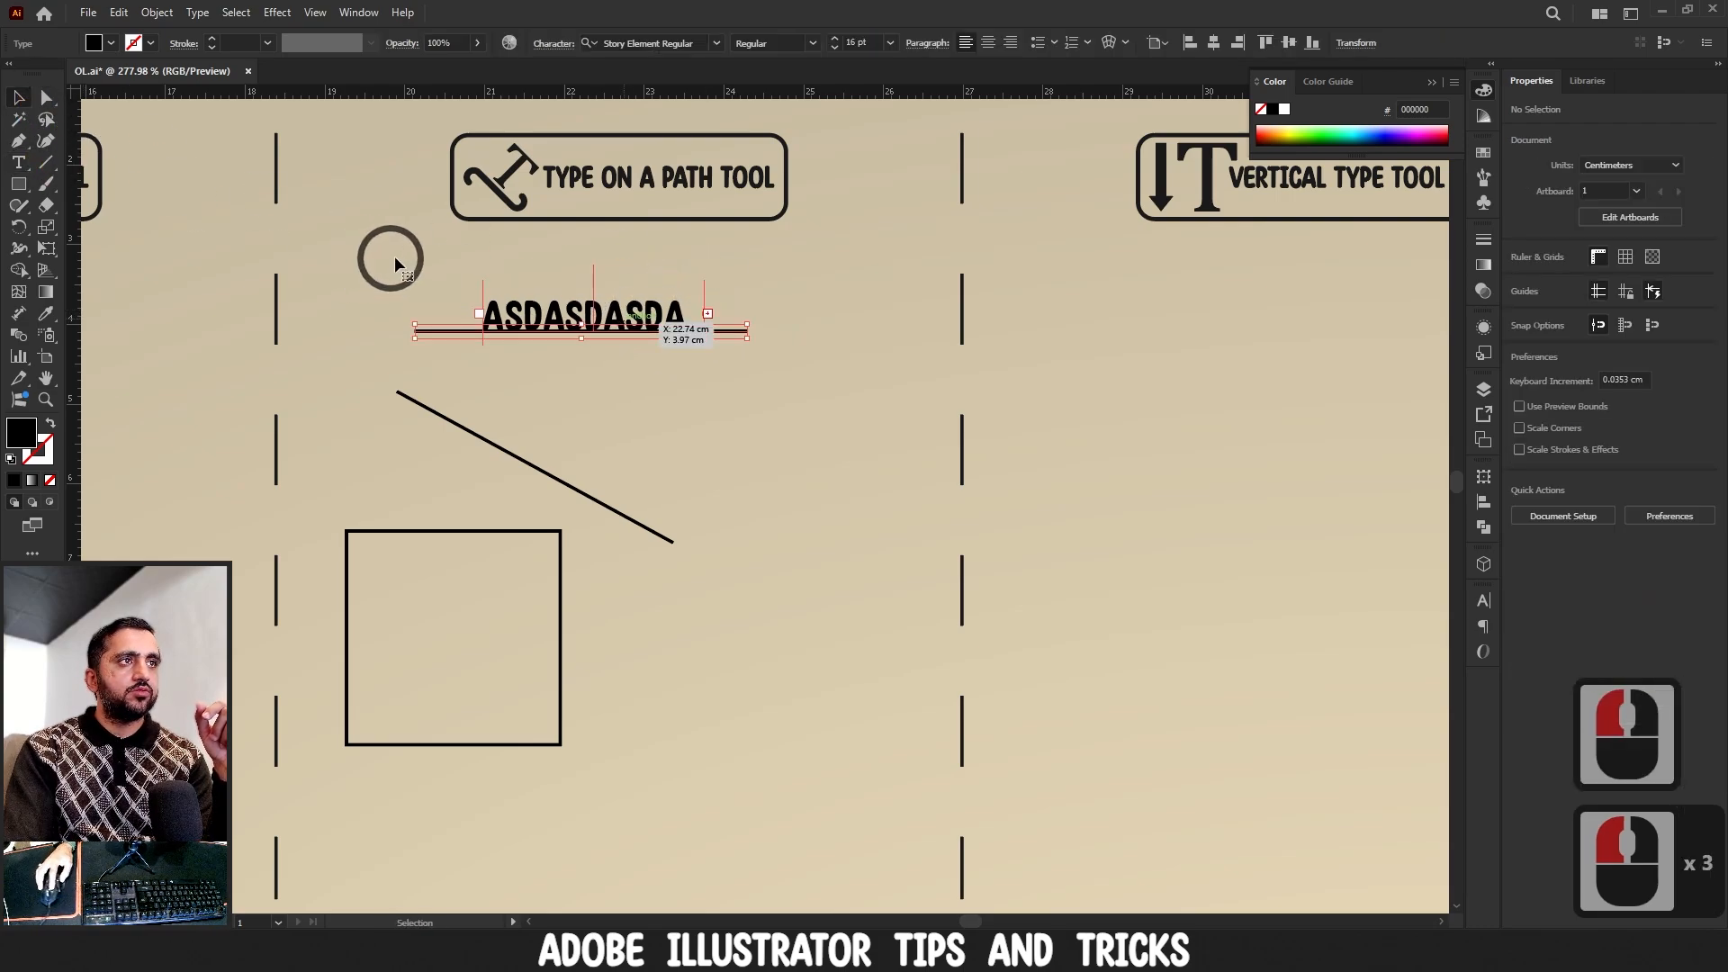
{"action": "double_click", "coordinate": [706, 316]}
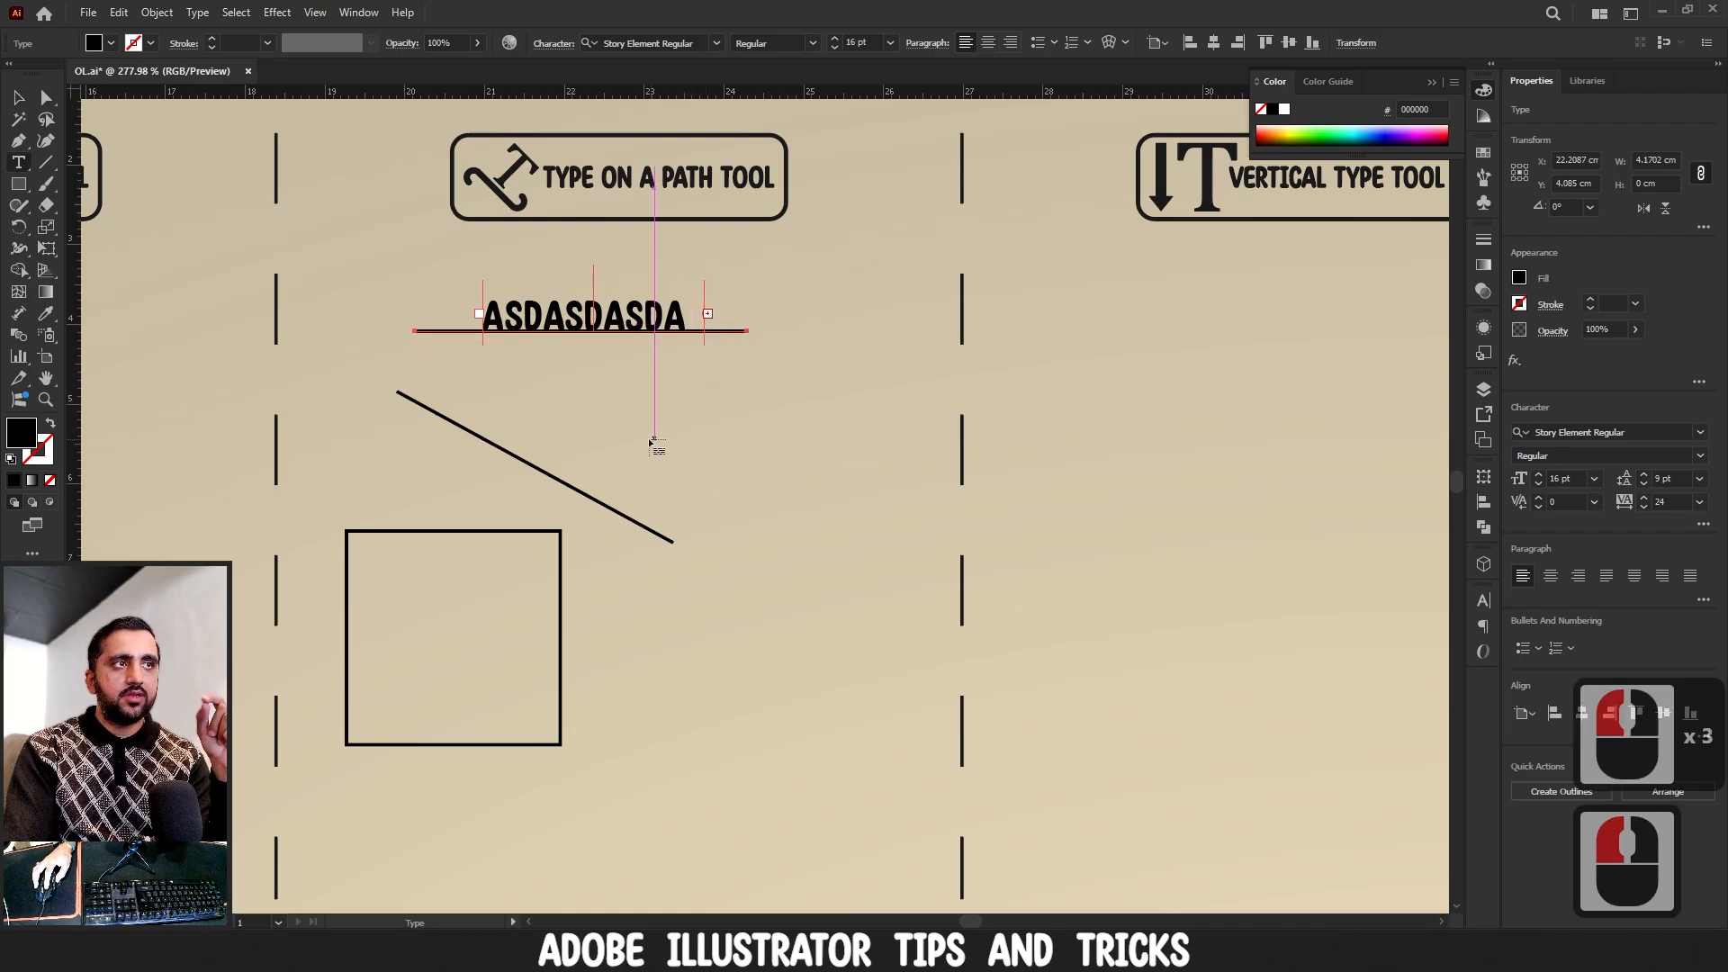
{"action": "left_click", "coordinate": [564, 486]}
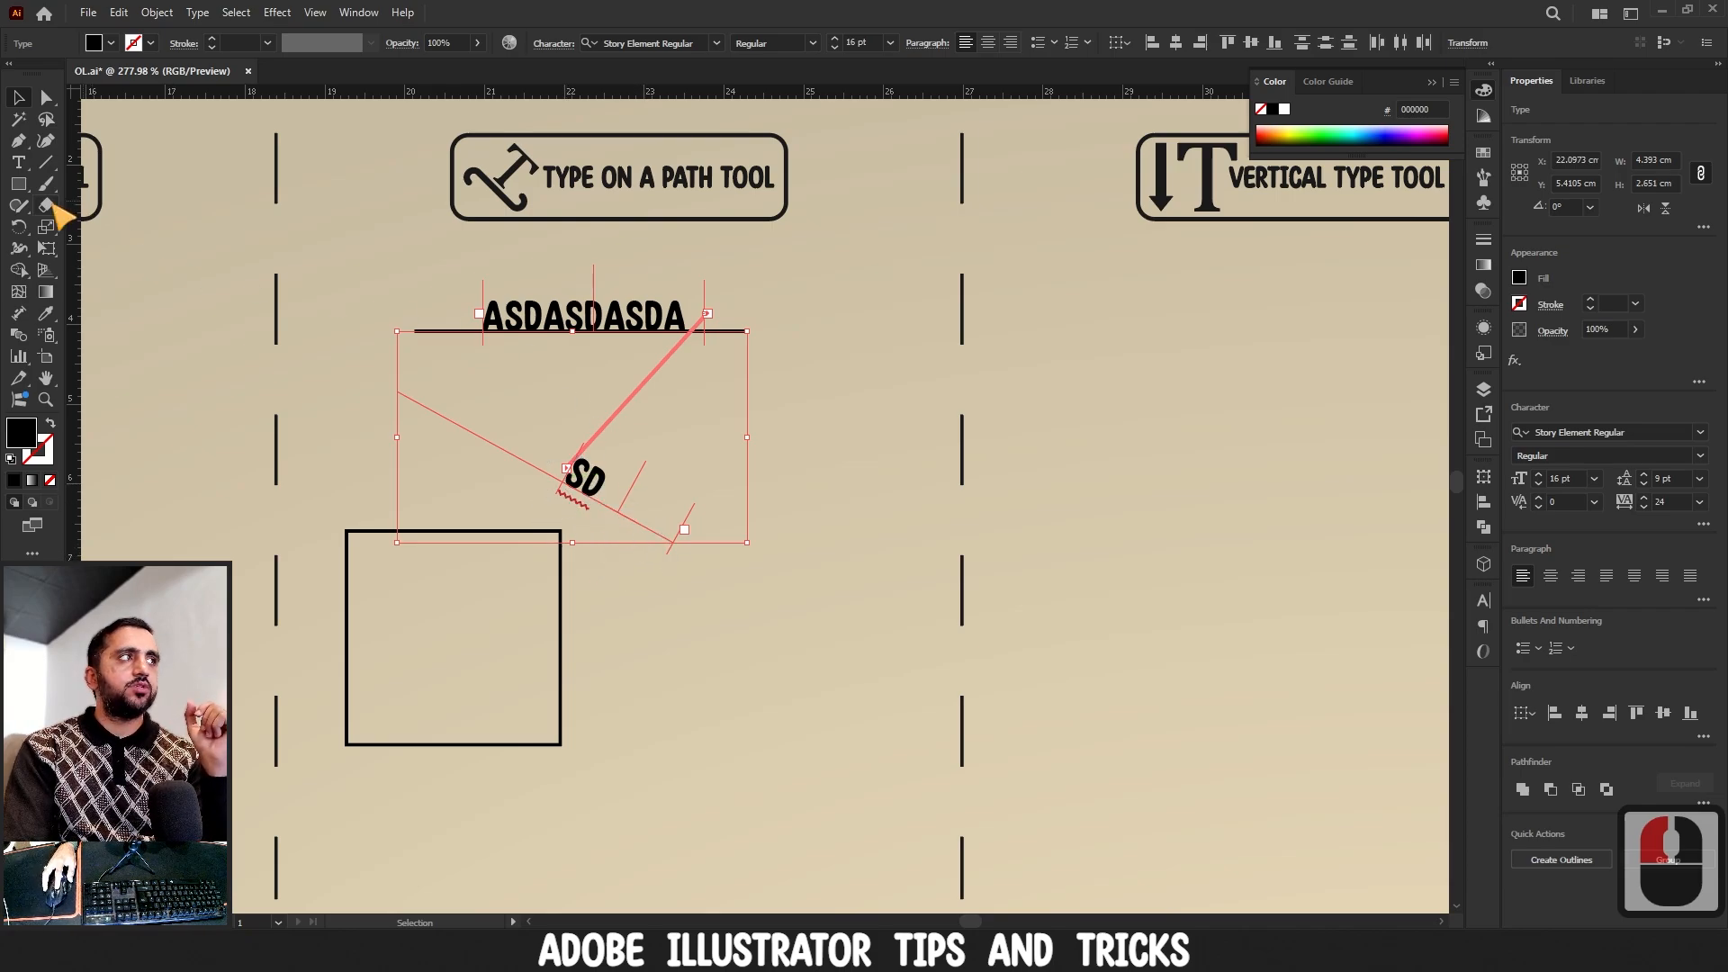
{"action": "left_click", "coordinate": [18, 162]}
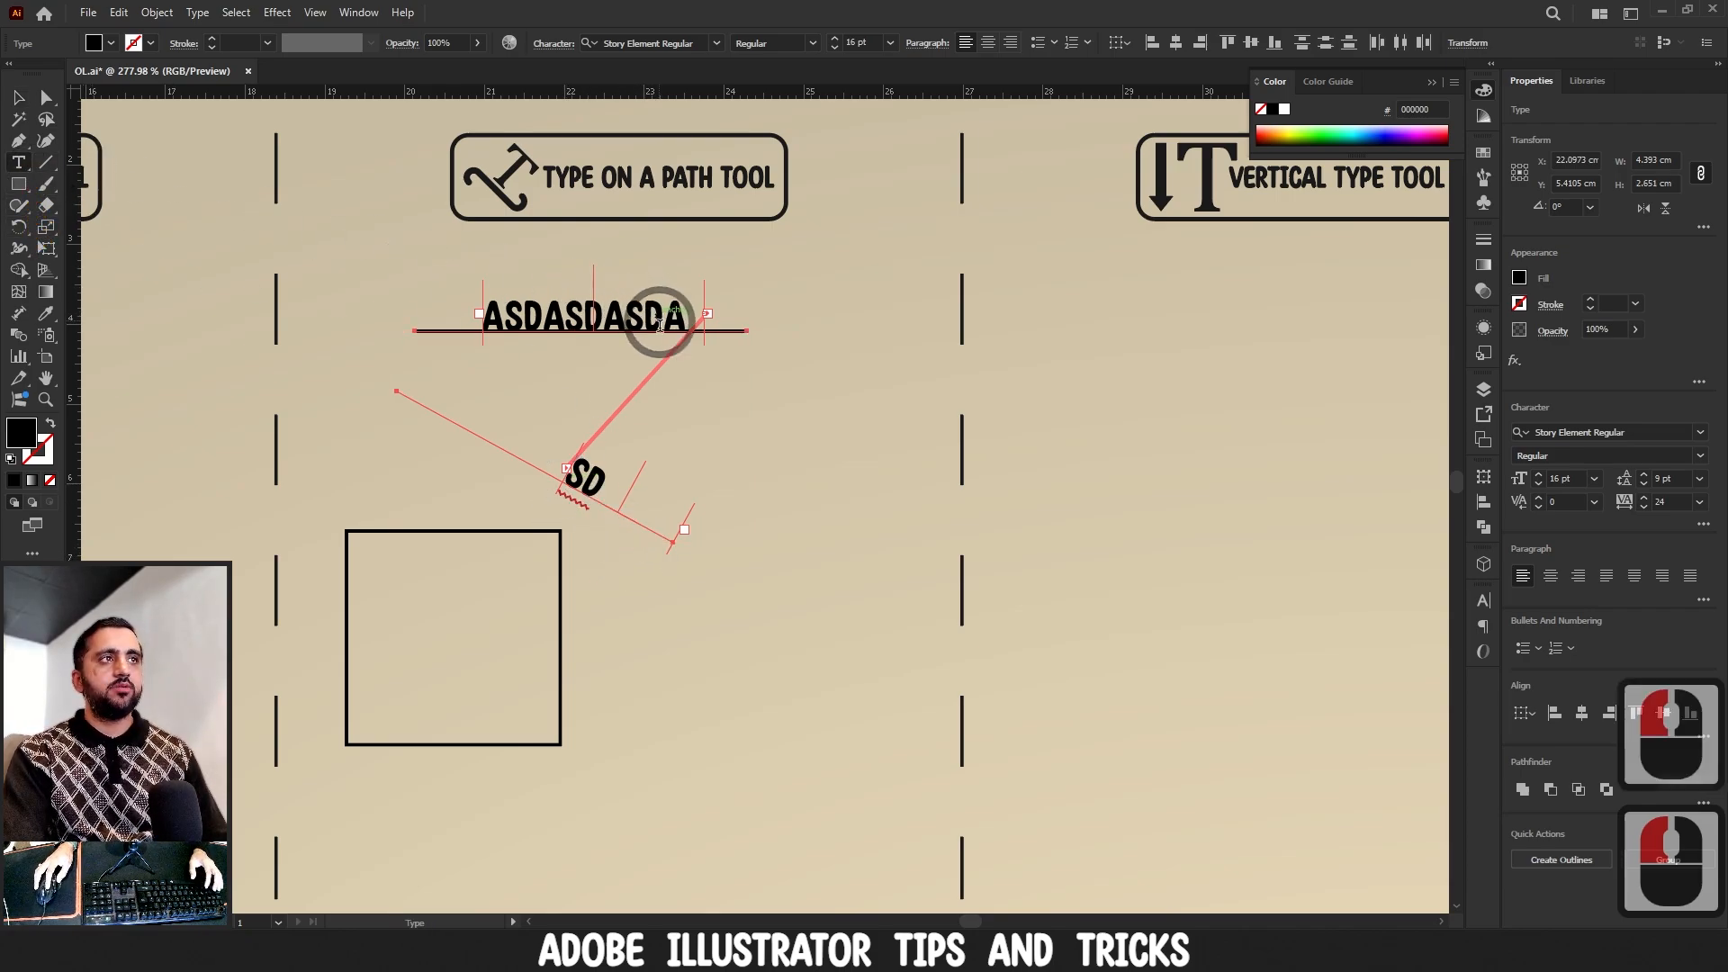
{"action": "key", "text": "a"}
{"action": "key", "text": "s"}
{"action": "key", "text": "d"}
{"action": "left_click", "coordinate": [595, 487]}
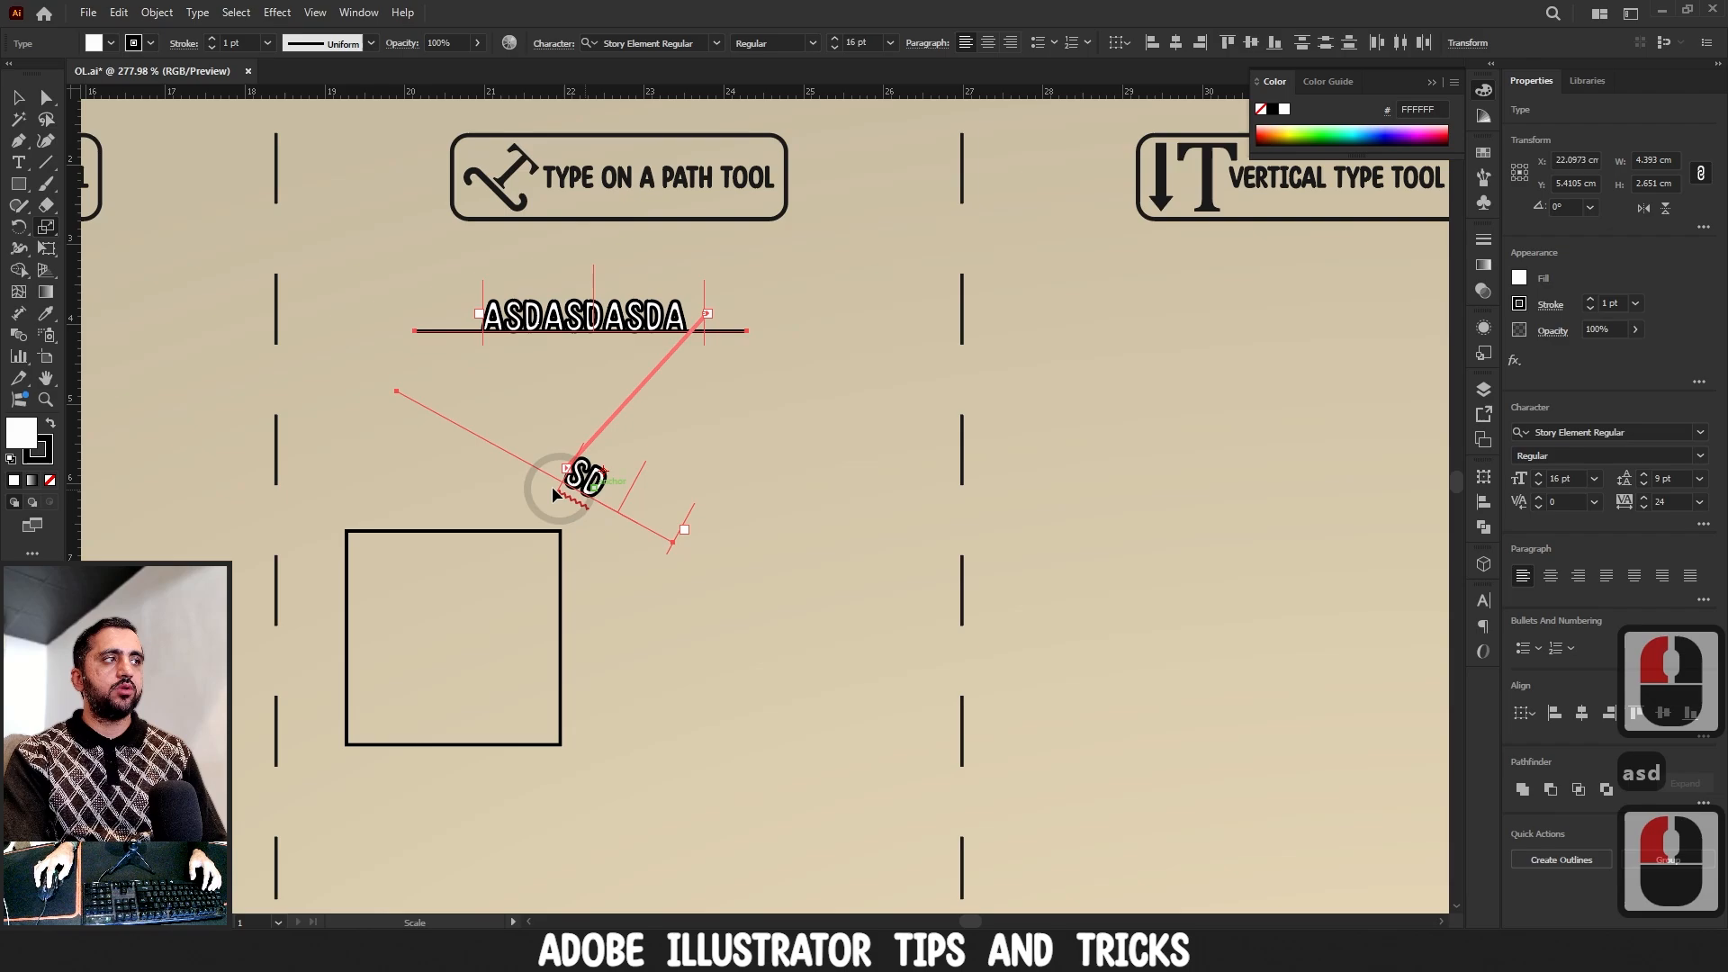
{"action": "key", "text": "ctrl+z"}
- Insert "dadadadadadadadad" near the end of the horizontal path's text to feed the diagonal line, and finish text editing
{"action": "left_click", "coordinate": [18, 162]}
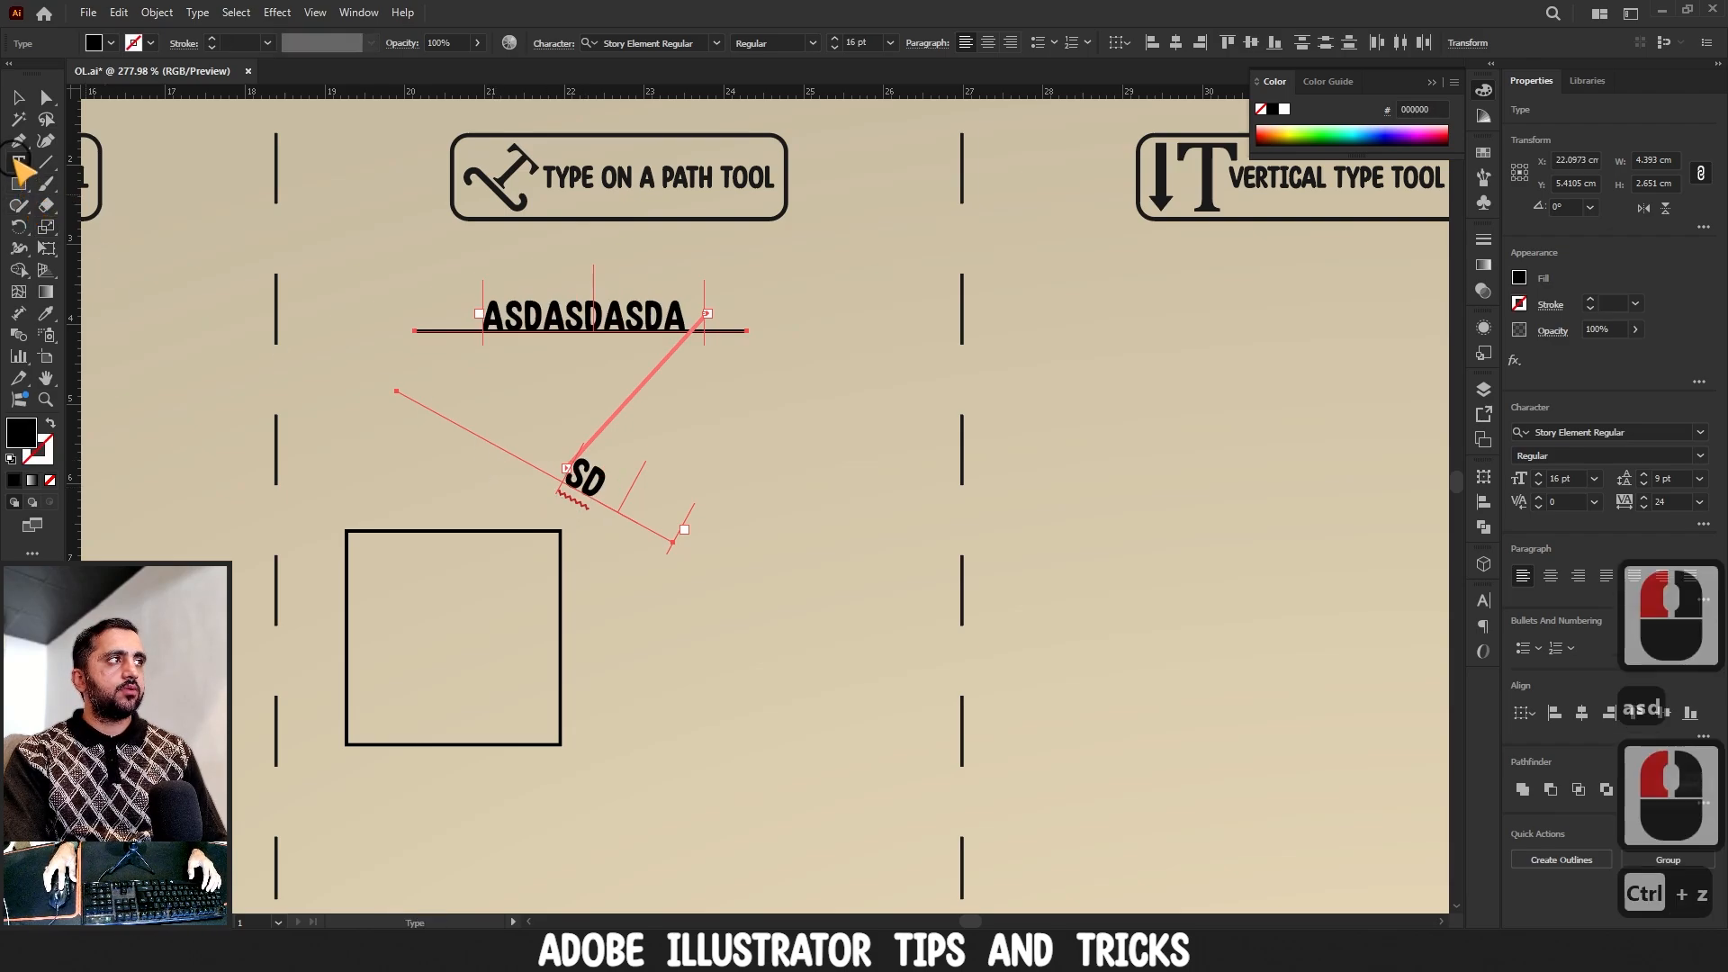
{"action": "left_click", "coordinate": [596, 477]}
{"action": "left_click", "coordinate": [650, 306]}
{"action": "type", "text": "dadadad"}
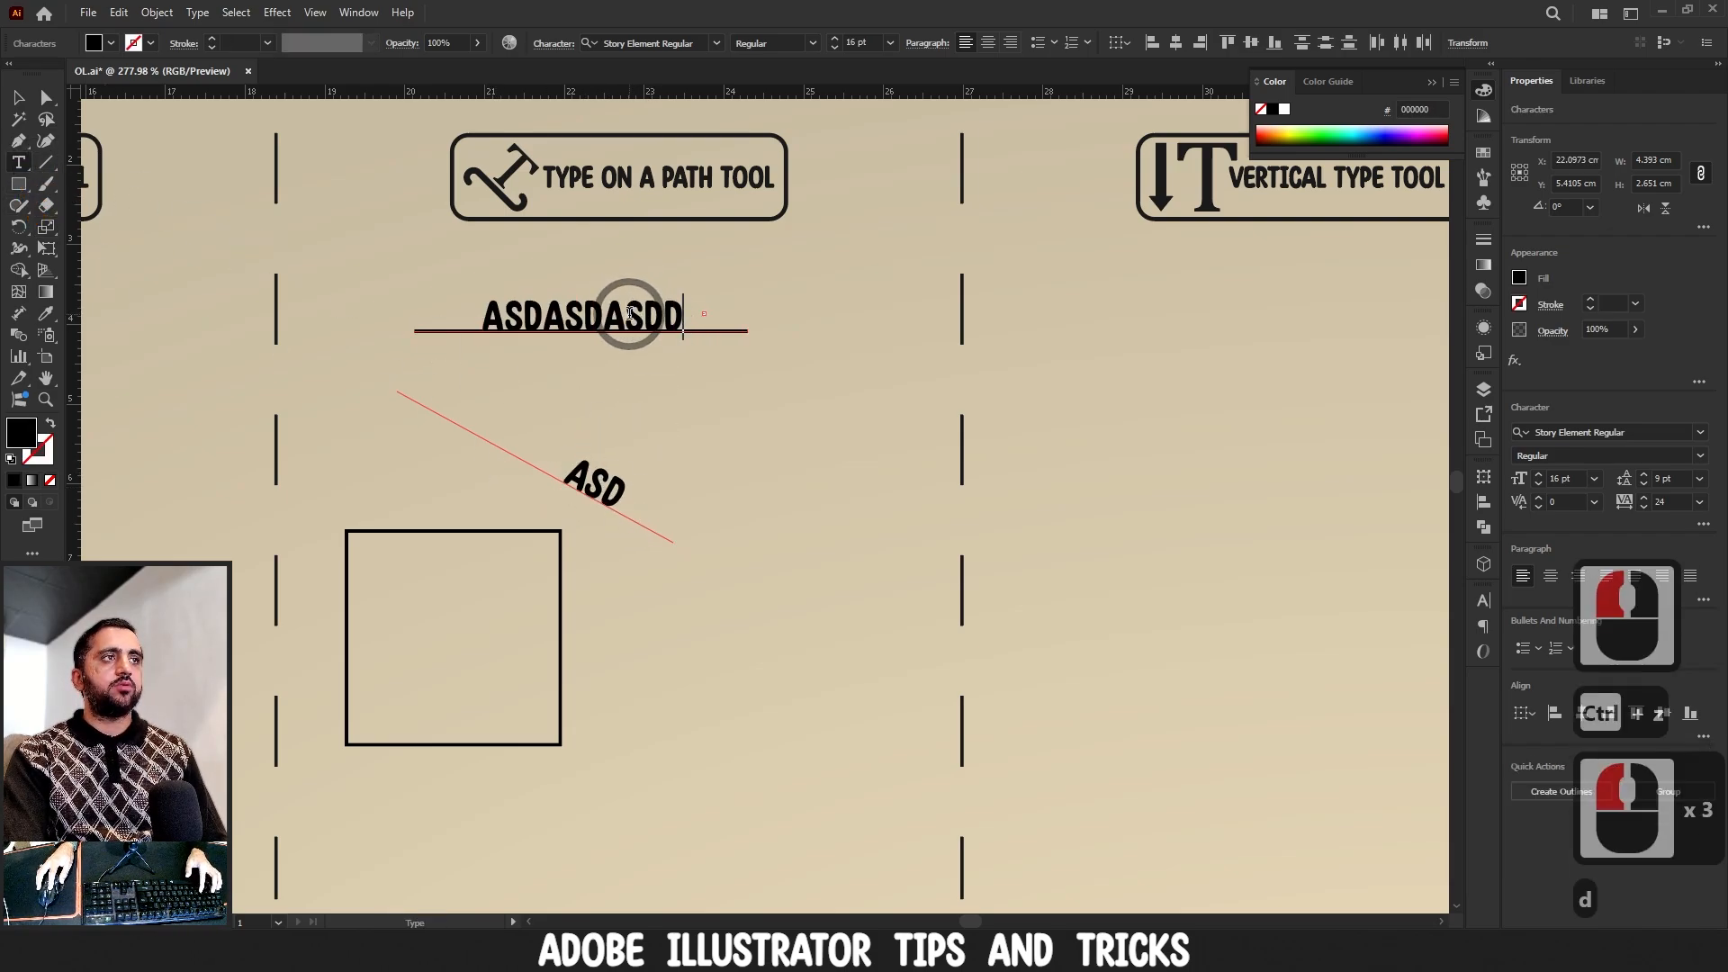
{"action": "type", "text": "adadadadad"}
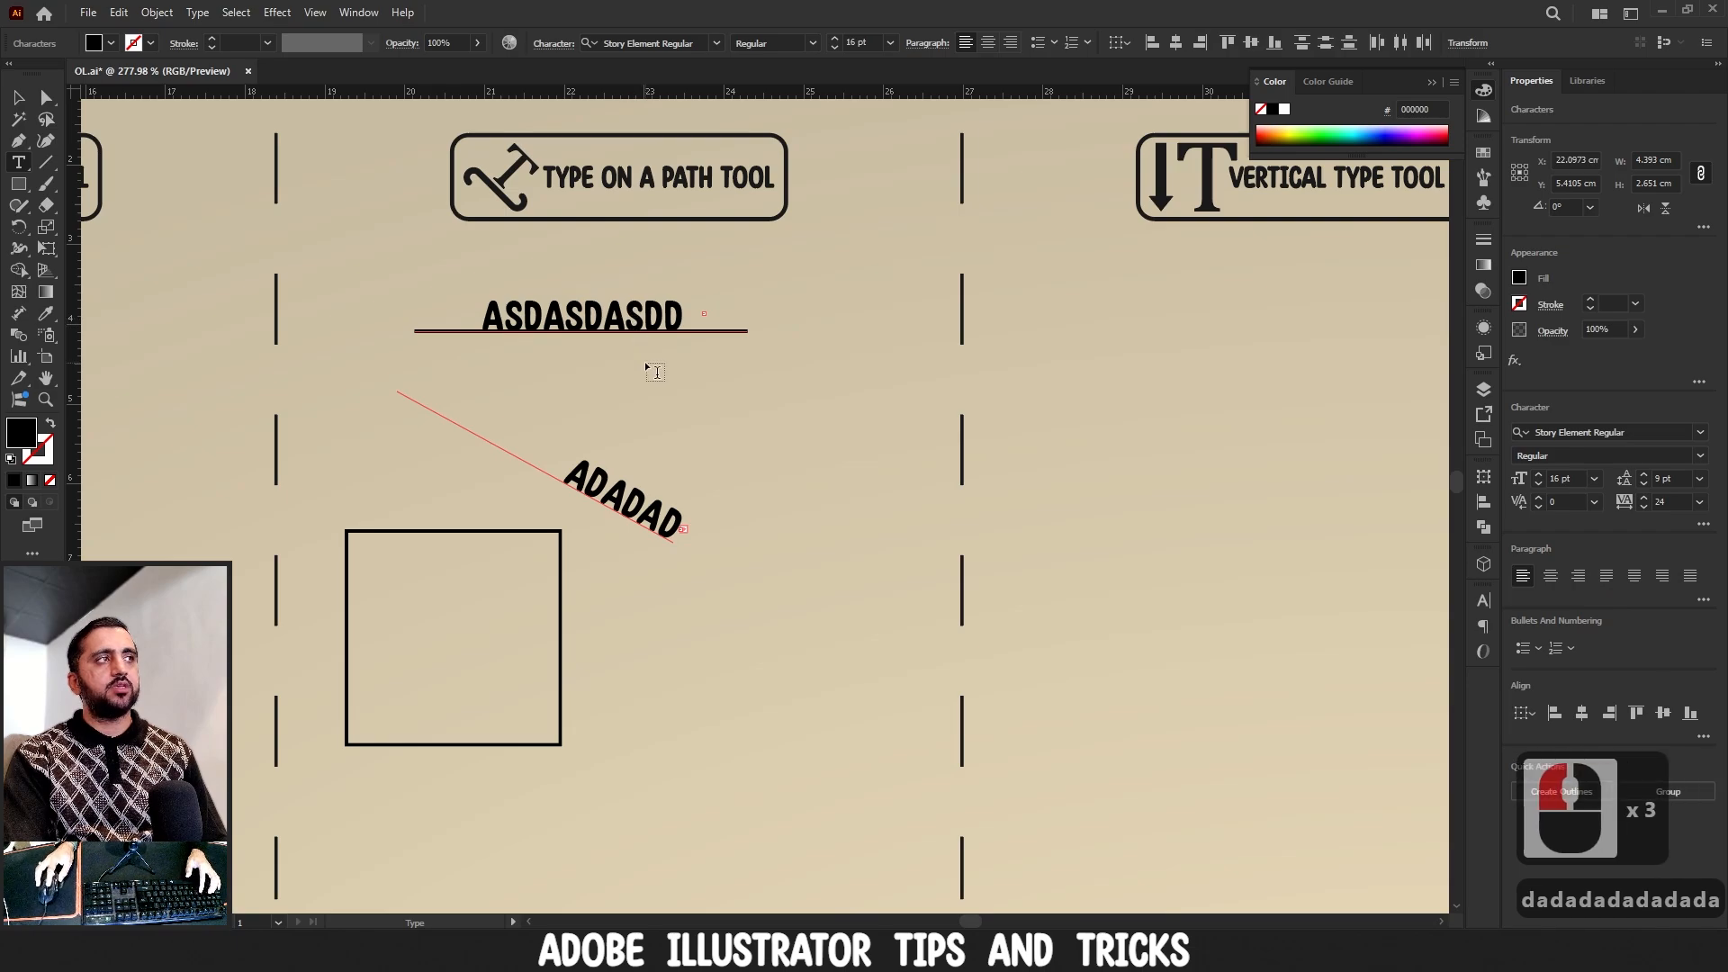
{"action": "left_click", "coordinate": [47, 96]}
{"action": "left_click", "coordinate": [19, 97]}
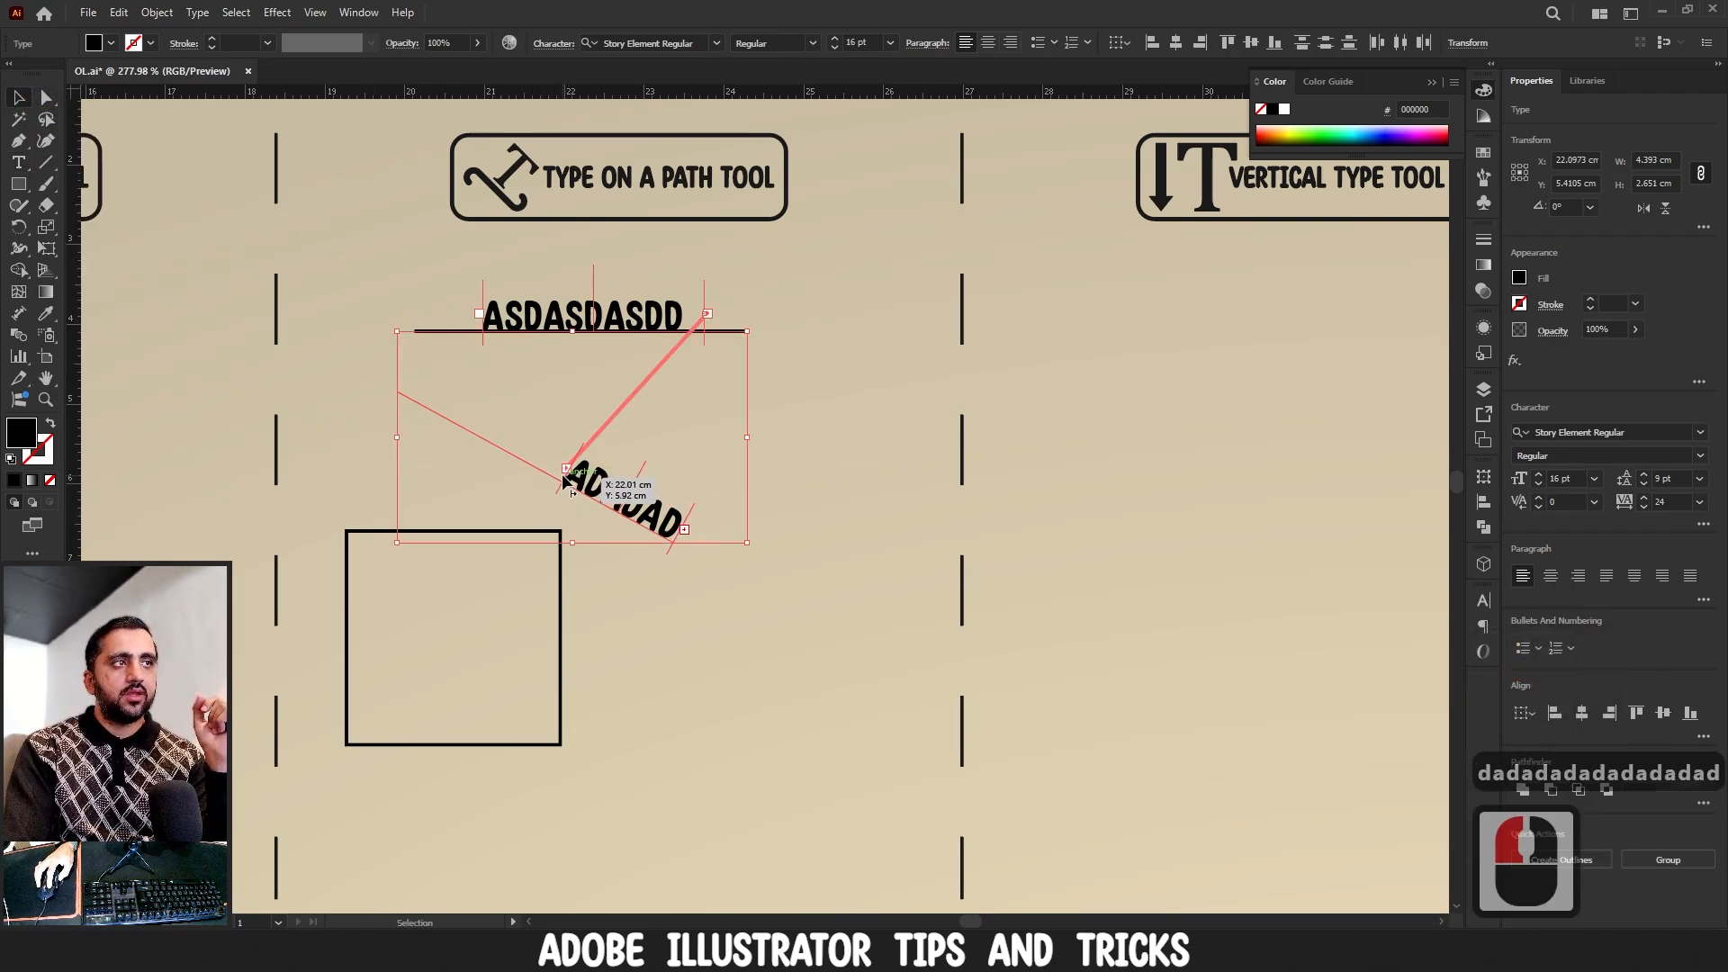
- Extend the threaded text over the whole diagonal path by moving its start bracket to the path's upper end
{"action": "left_click_drag", "start_coordinate": [560, 487], "coordinate": [434, 410]}
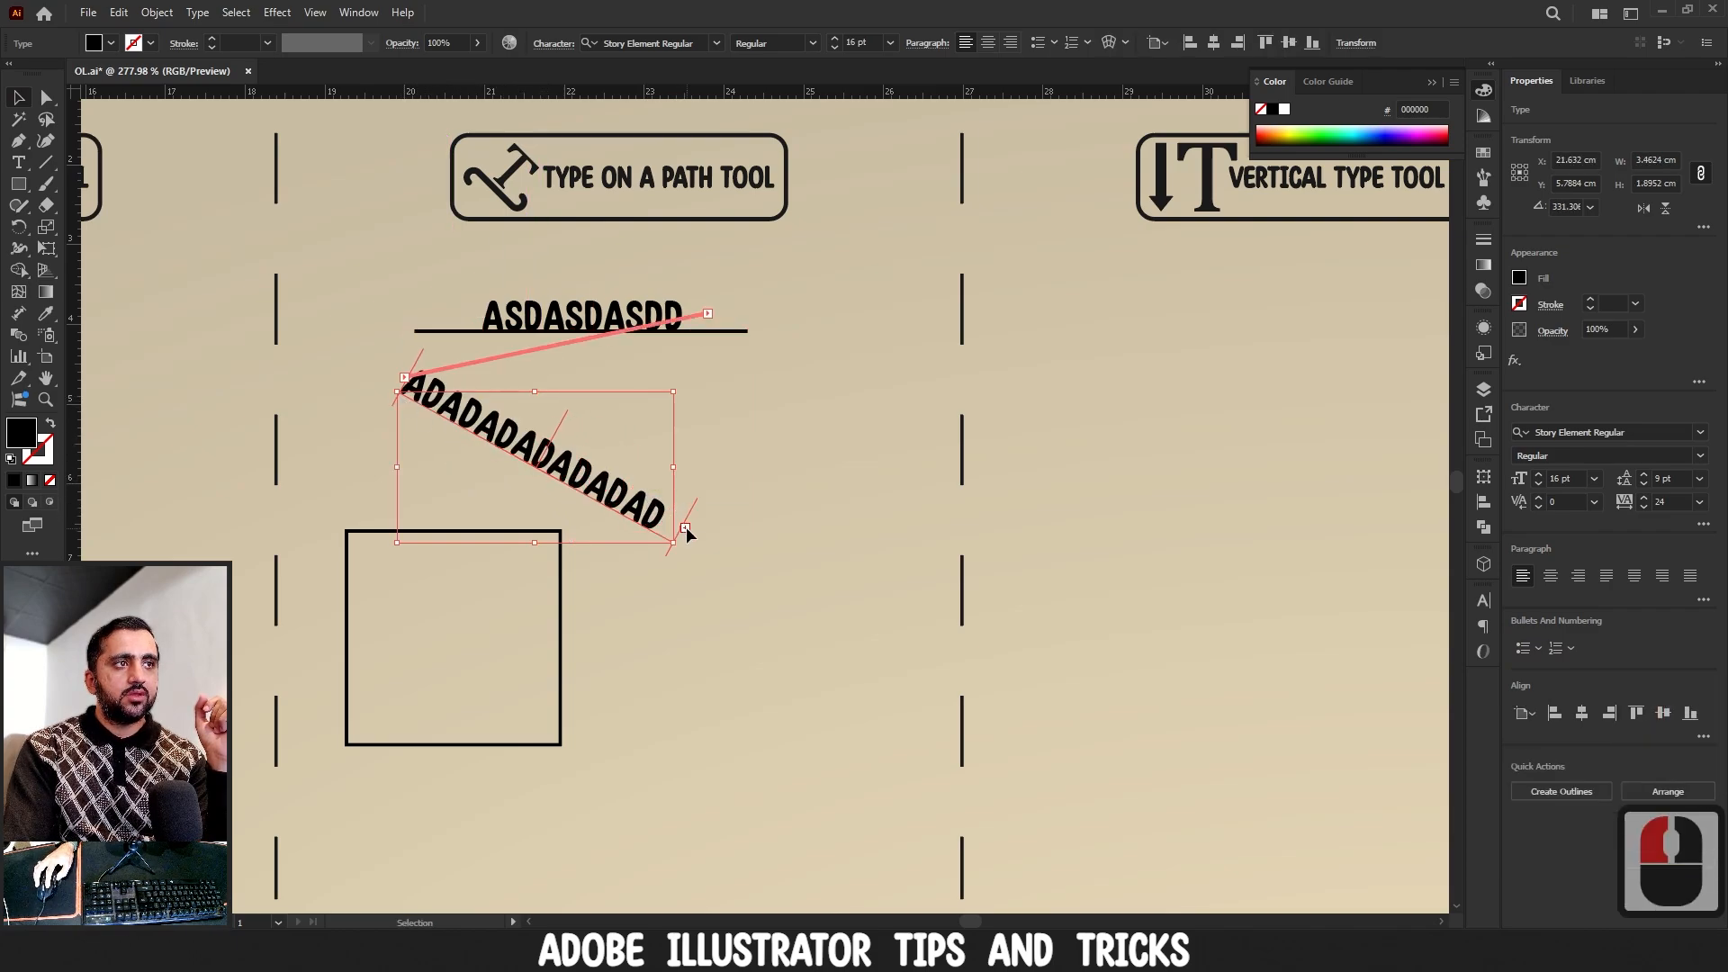
{"action": "left_click", "coordinate": [694, 502]}
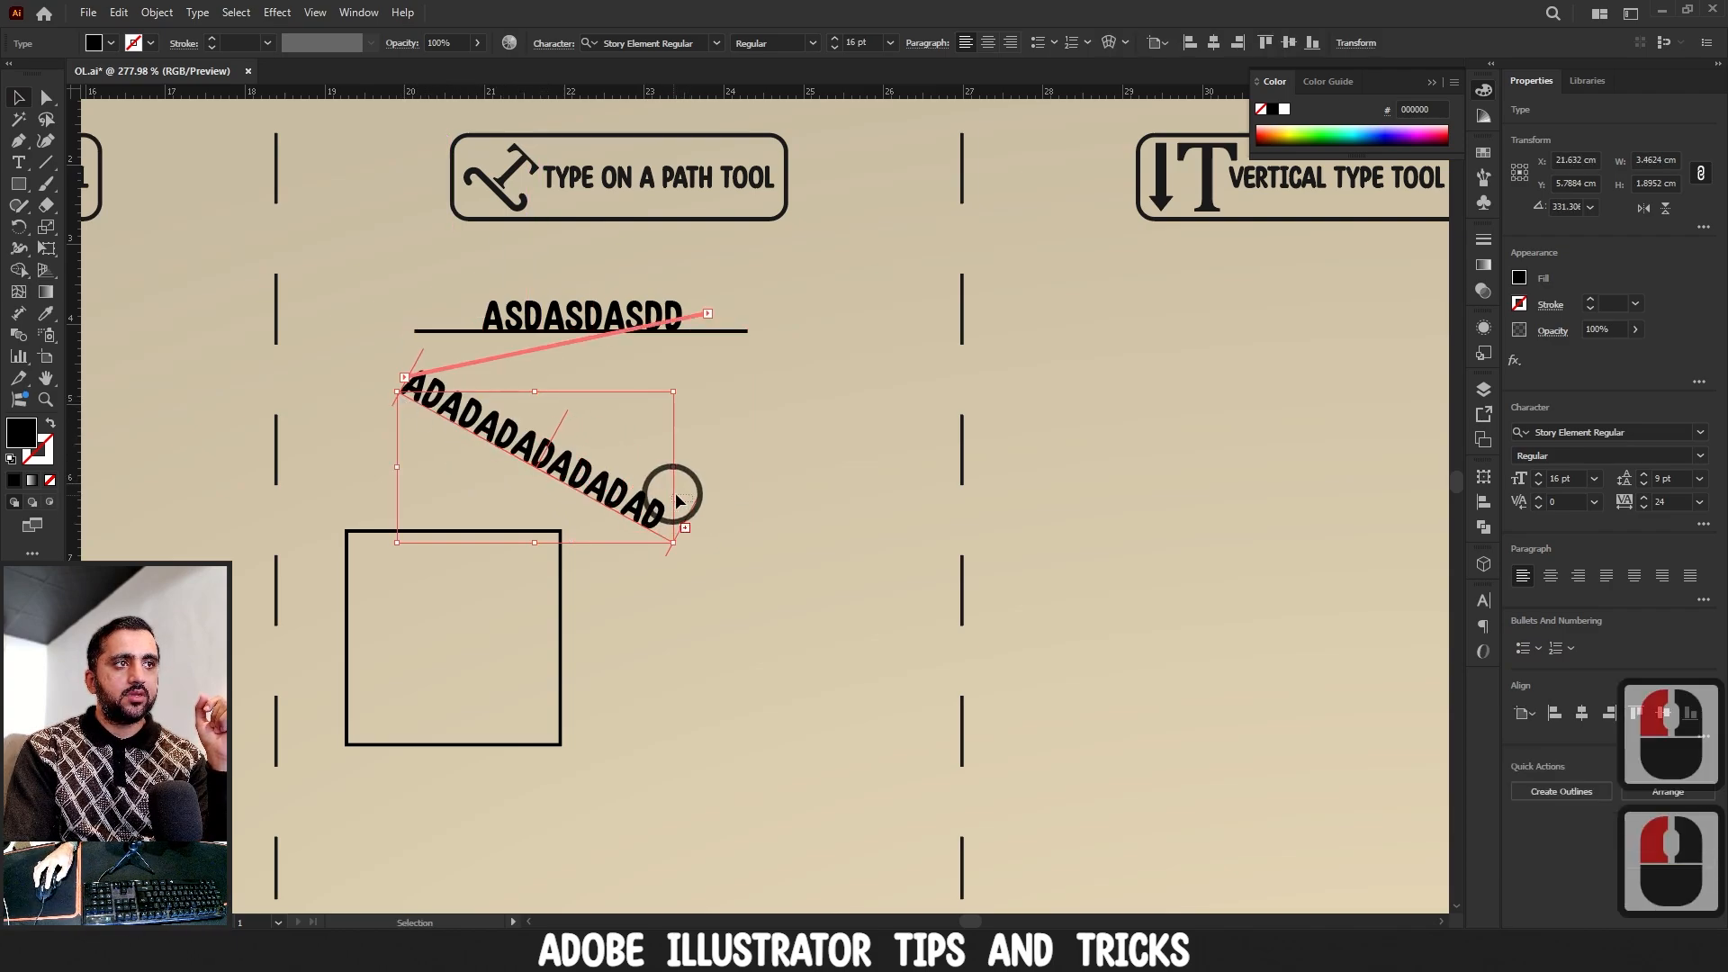
{"action": "double_click", "coordinate": [695, 507]}
{"action": "left_click", "coordinate": [693, 504]}
{"action": "left_click", "coordinate": [656, 495]}
{"action": "left_click", "coordinate": [557, 422]}
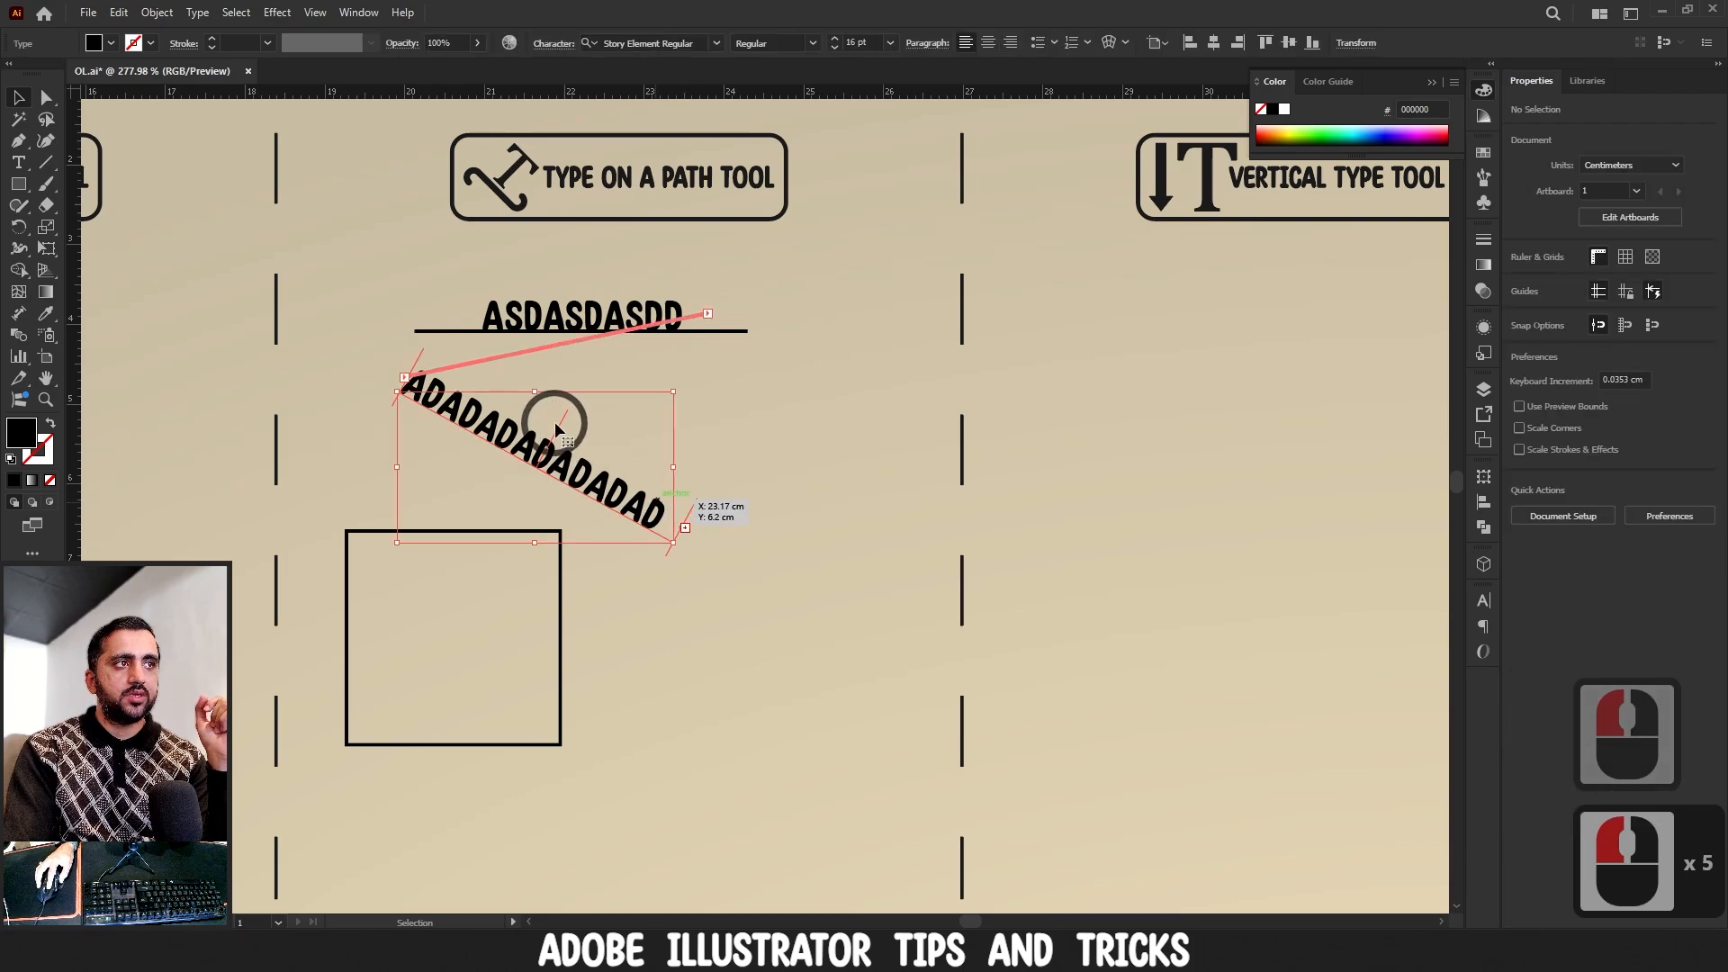
{"action": "left_click_drag", "start_coordinate": [559, 431], "coordinate": [565, 435]}
- Move the diagonal path text to about X 21.29 cm, Y 6.2 cm, and pull its end bracket in to shorten the text span
{"action": "left_click", "coordinate": [676, 499]}
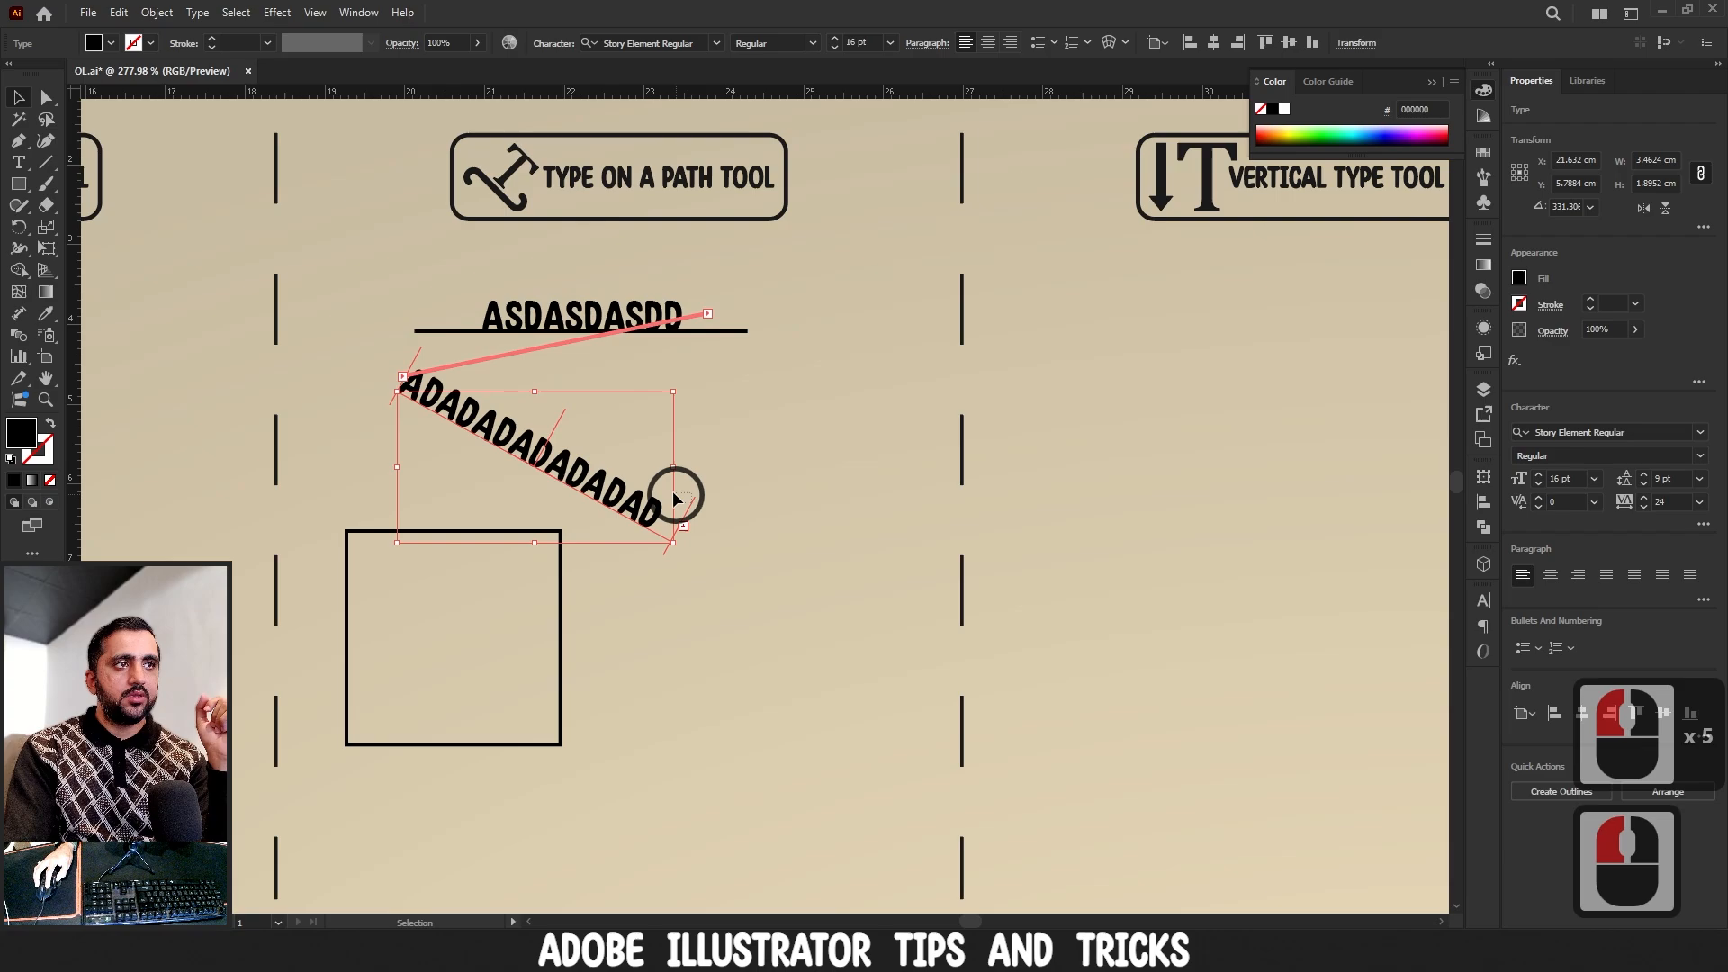
{"action": "left_click", "coordinate": [679, 526]}
{"action": "left_click", "coordinate": [675, 540]}
{"action": "left_click", "coordinate": [690, 500]}
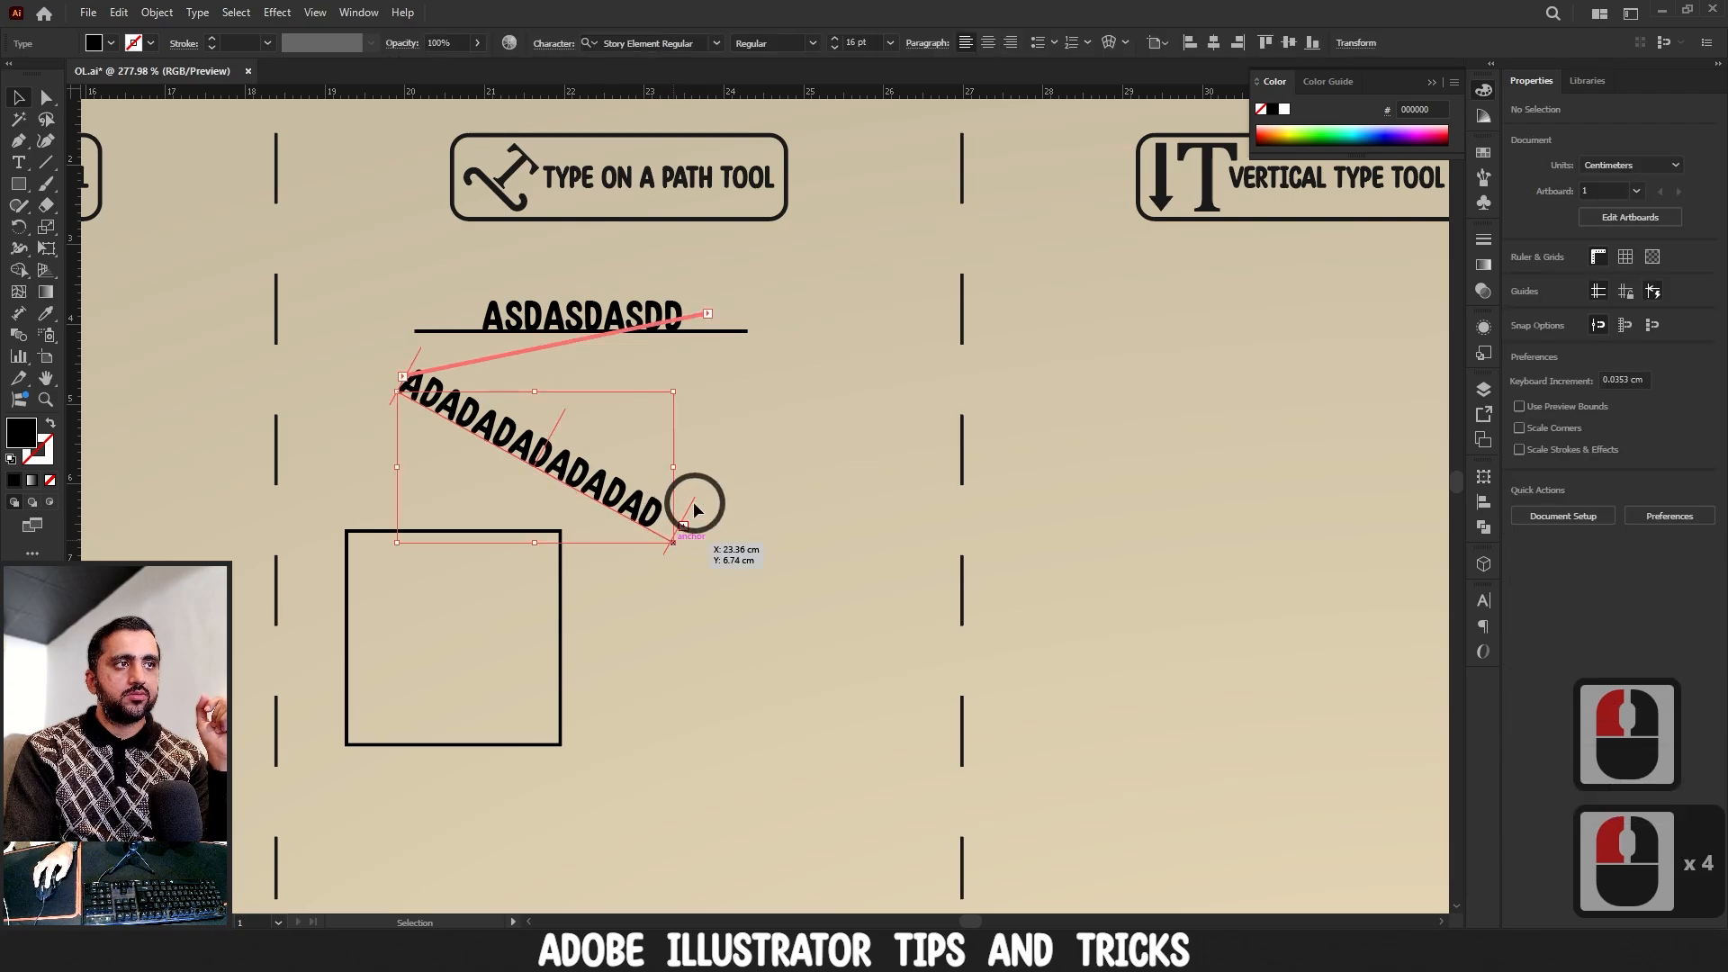
{"action": "left_click", "coordinate": [683, 521]}
{"action": "left_click_drag", "start_coordinate": [660, 516], "coordinate": [631, 548]}
{"action": "mouse_move", "coordinate": [656, 545]}
{"action": "left_mouse_down"}
{"action": "mouse_move", "coordinate": [682, 527]}
{"action": "mouse_move", "coordinate": [588, 497]}
{"action": "mouse_move", "coordinate": [648, 521]}
{"action": "mouse_move", "coordinate": [600, 499]}
{"action": "mouse_move", "coordinate": [626, 540]}
{"action": "left_mouse_up"}
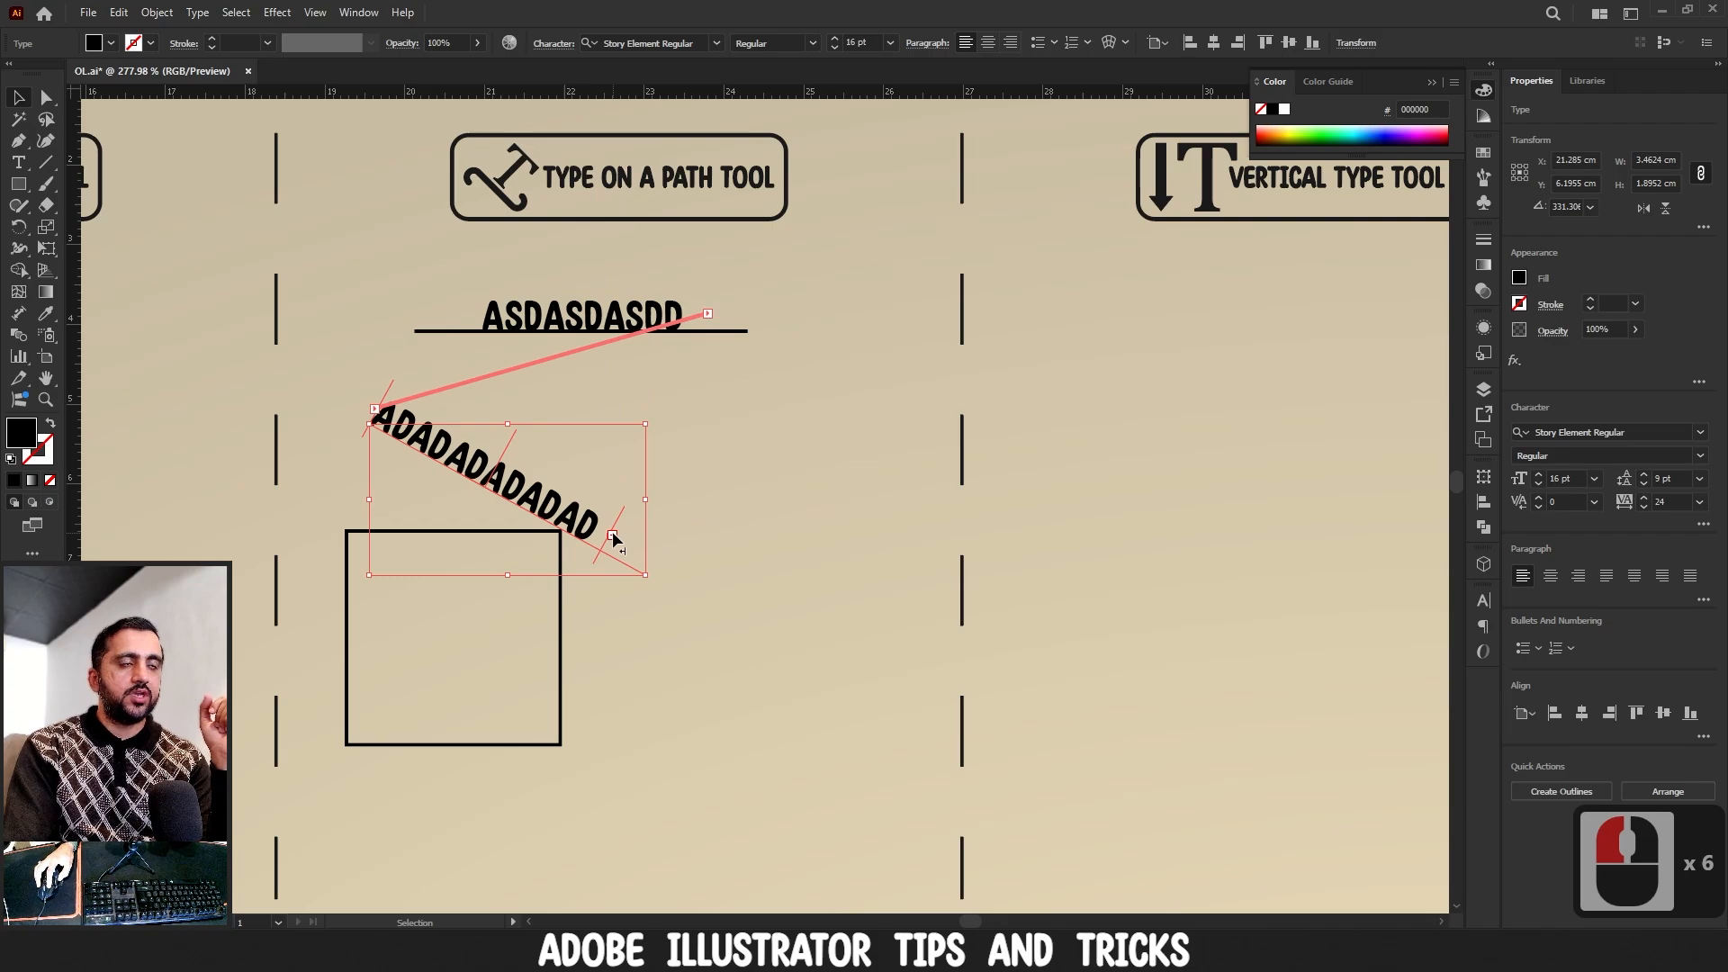
- Move the square to about X 20.4 cm, Y 8.48 cm, clear of the diagonal text, and activate the Type tool
{"action": "left_click", "coordinate": [392, 530]}
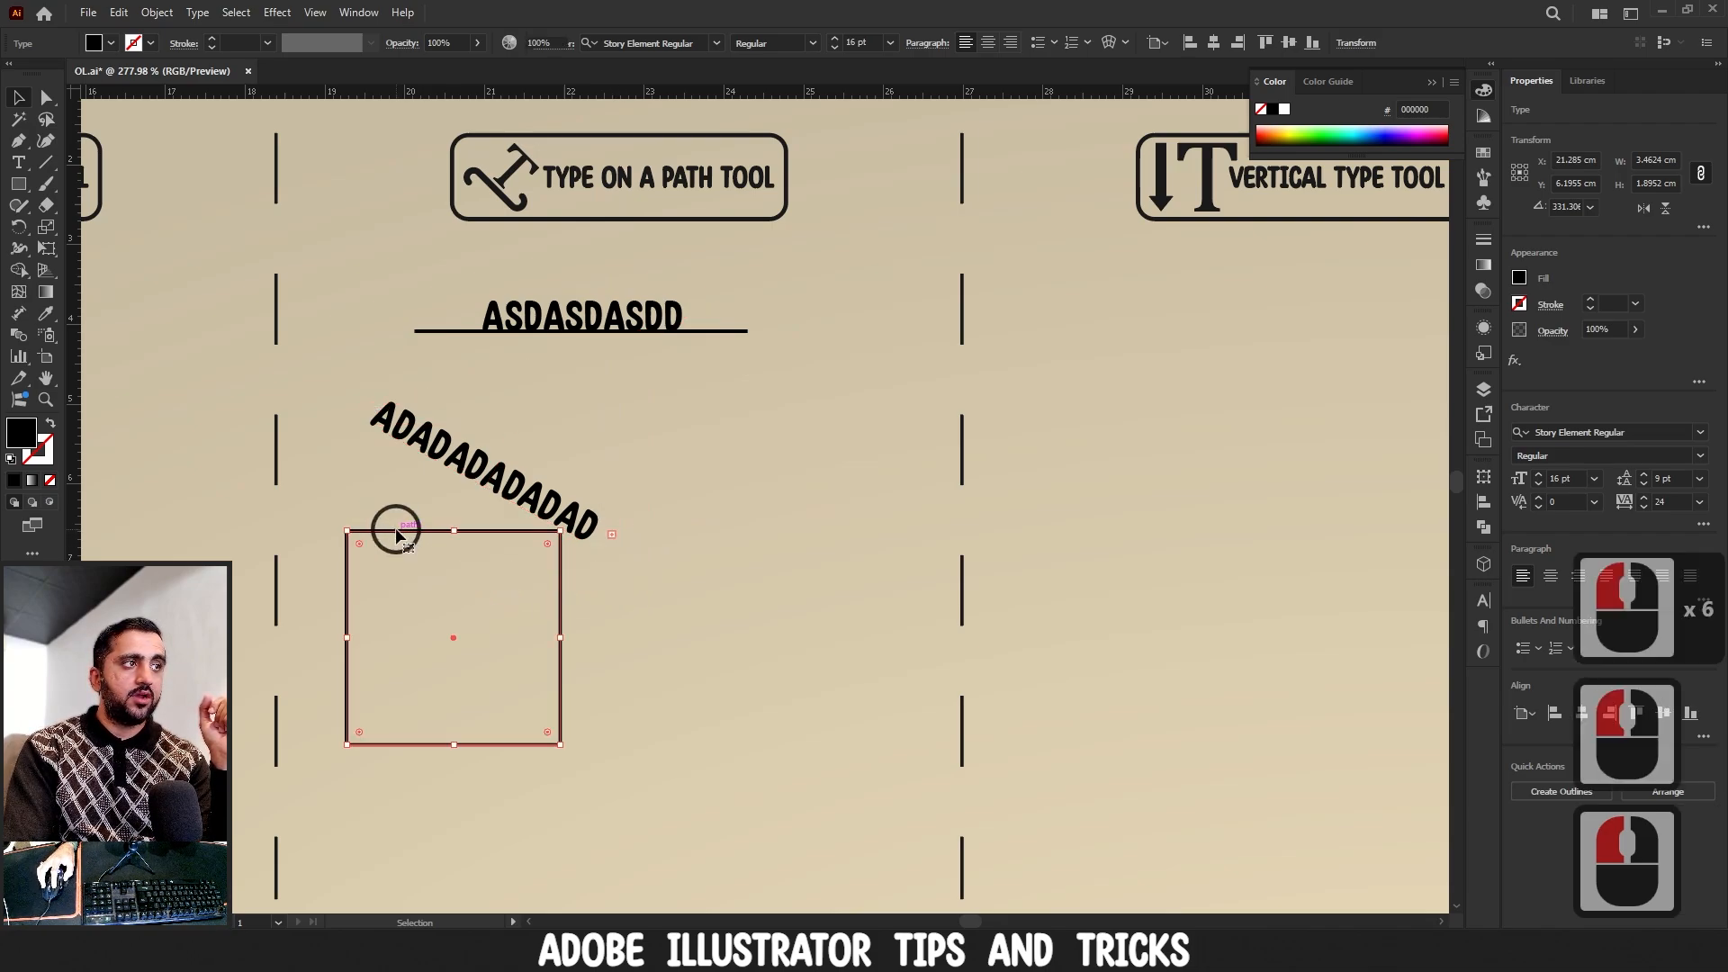
{"action": "left_click_drag", "start_coordinate": [515, 530], "coordinate": [498, 574]}
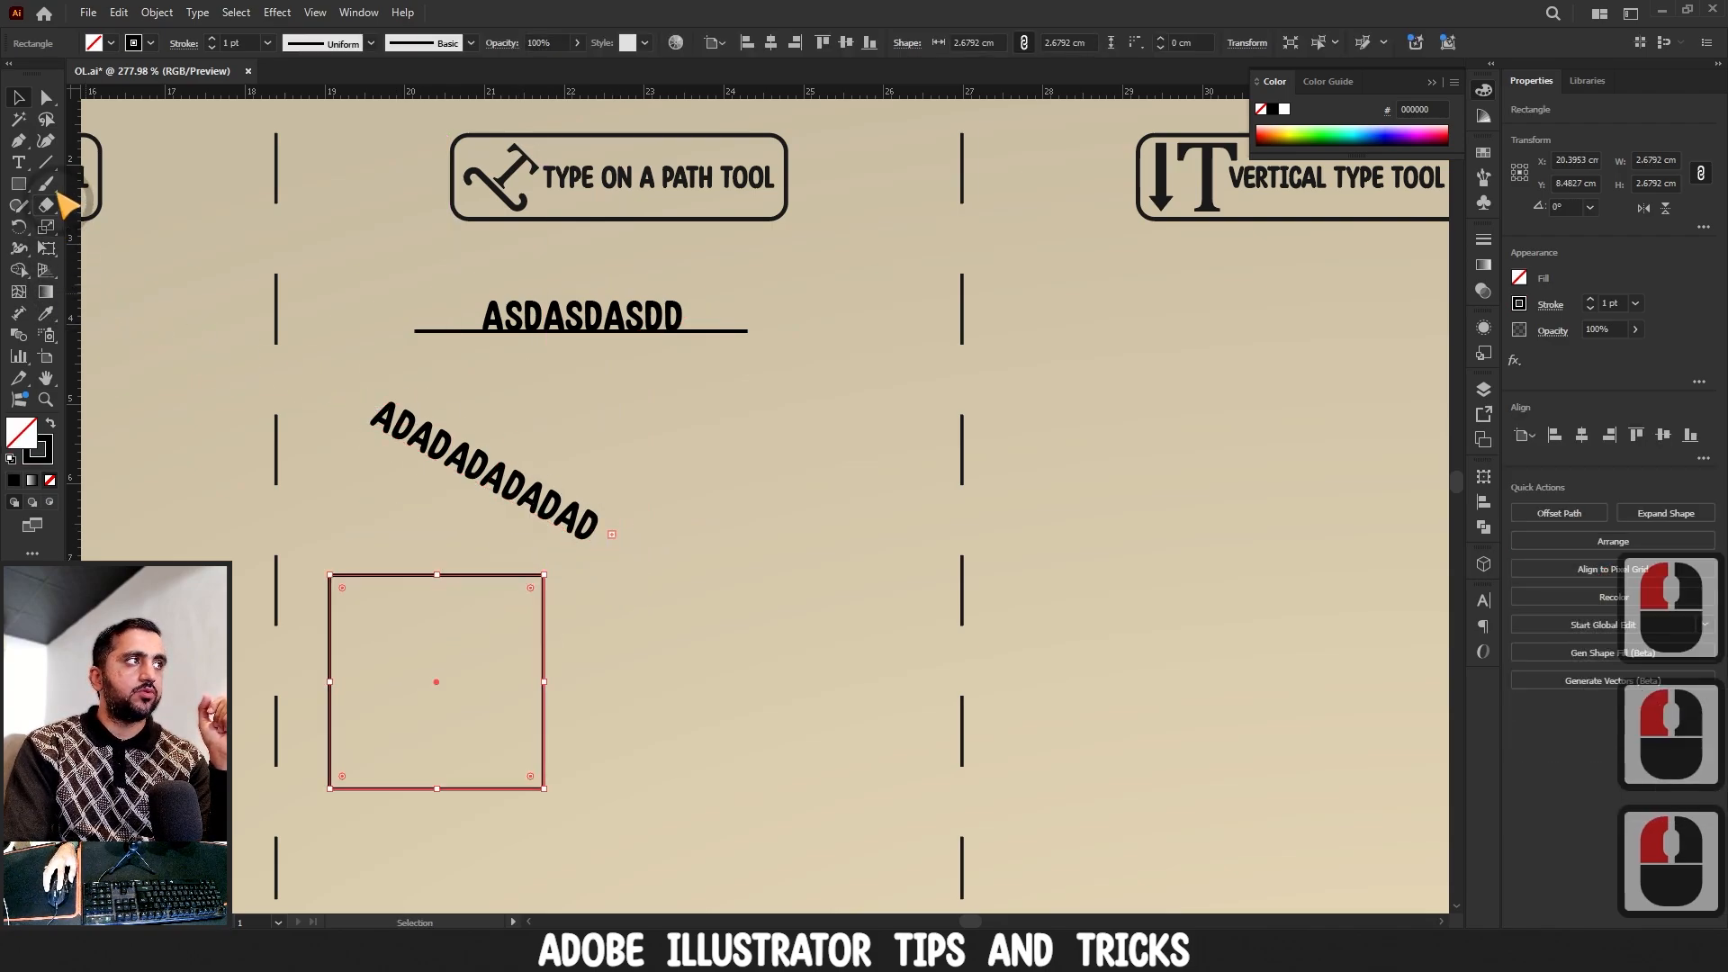
{"action": "left_click", "coordinate": [21, 164]}
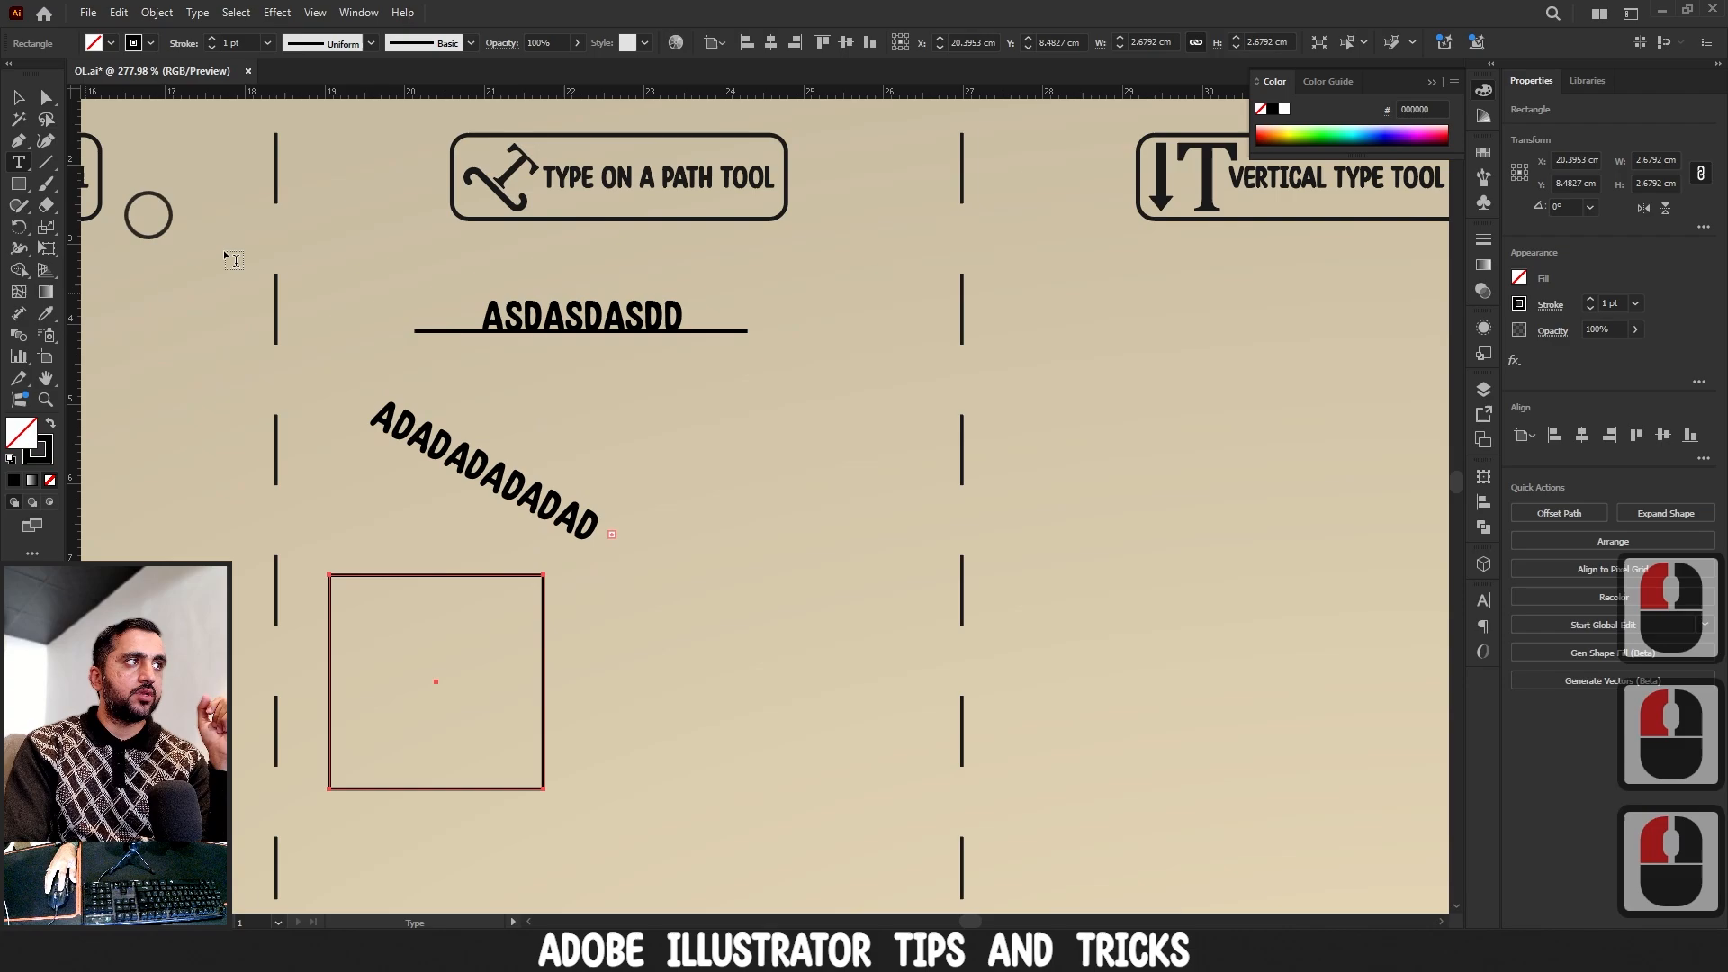
- Thread the diagonal path's text into the square from the path's out port, and deselect
{"action": "double_click", "coordinate": [571, 511]}
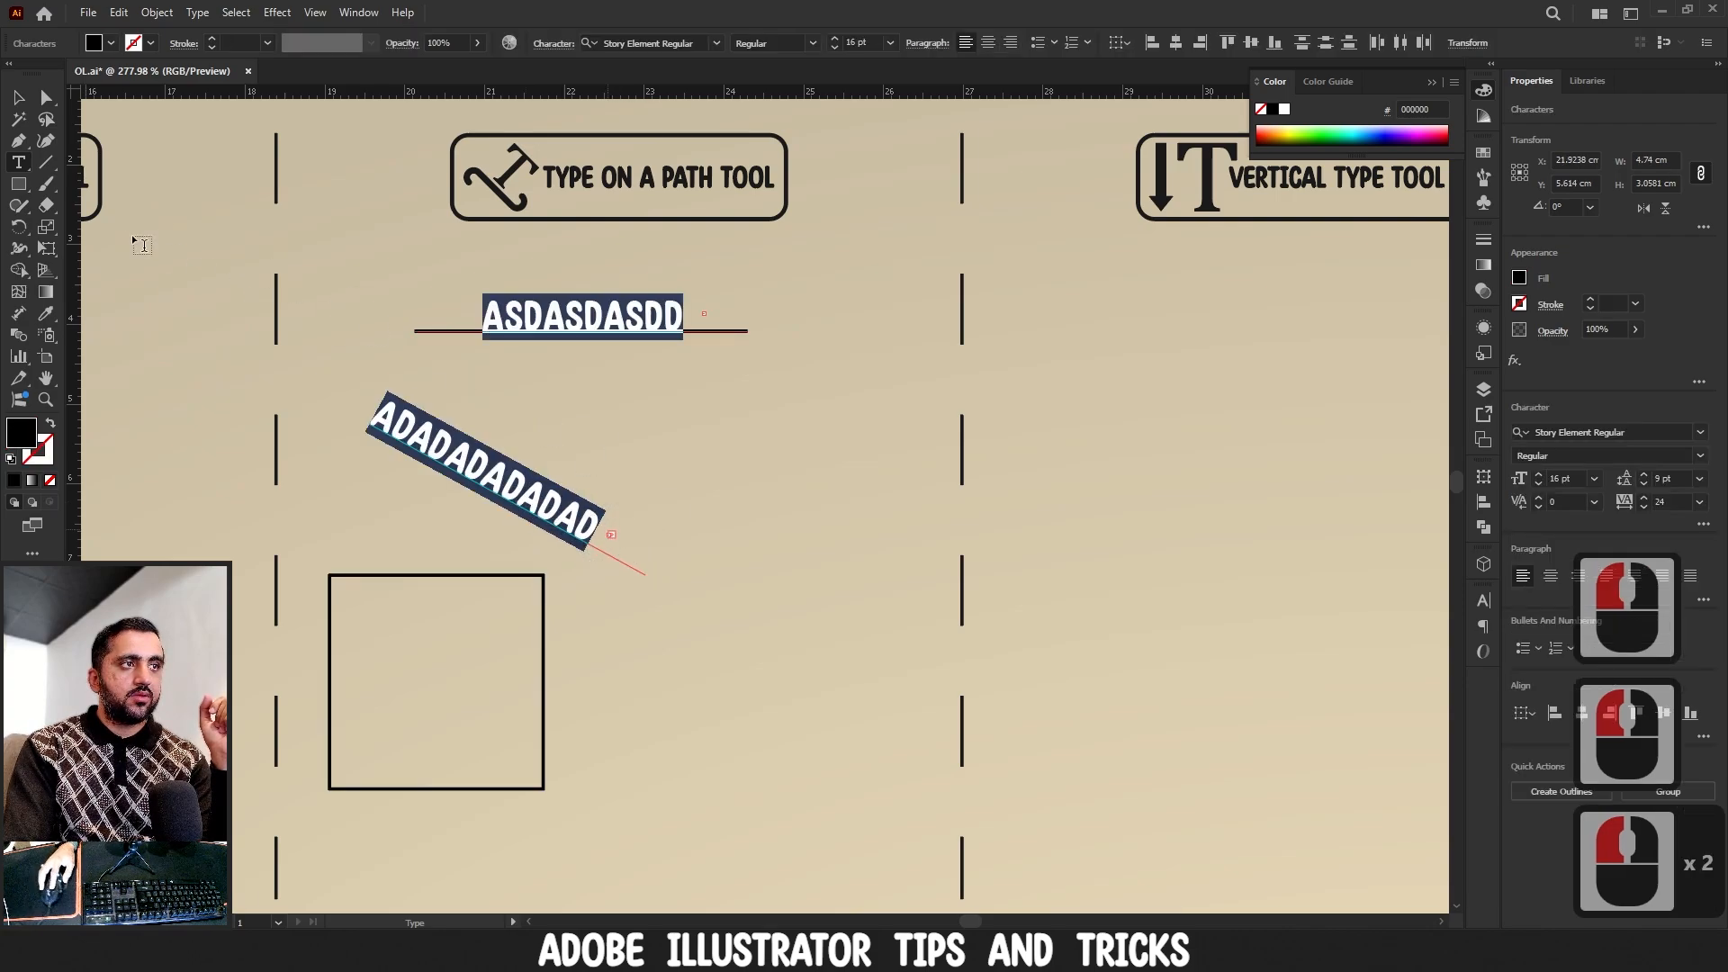
{"action": "left_click", "coordinate": [26, 97]}
{"action": "left_click", "coordinate": [613, 536]}
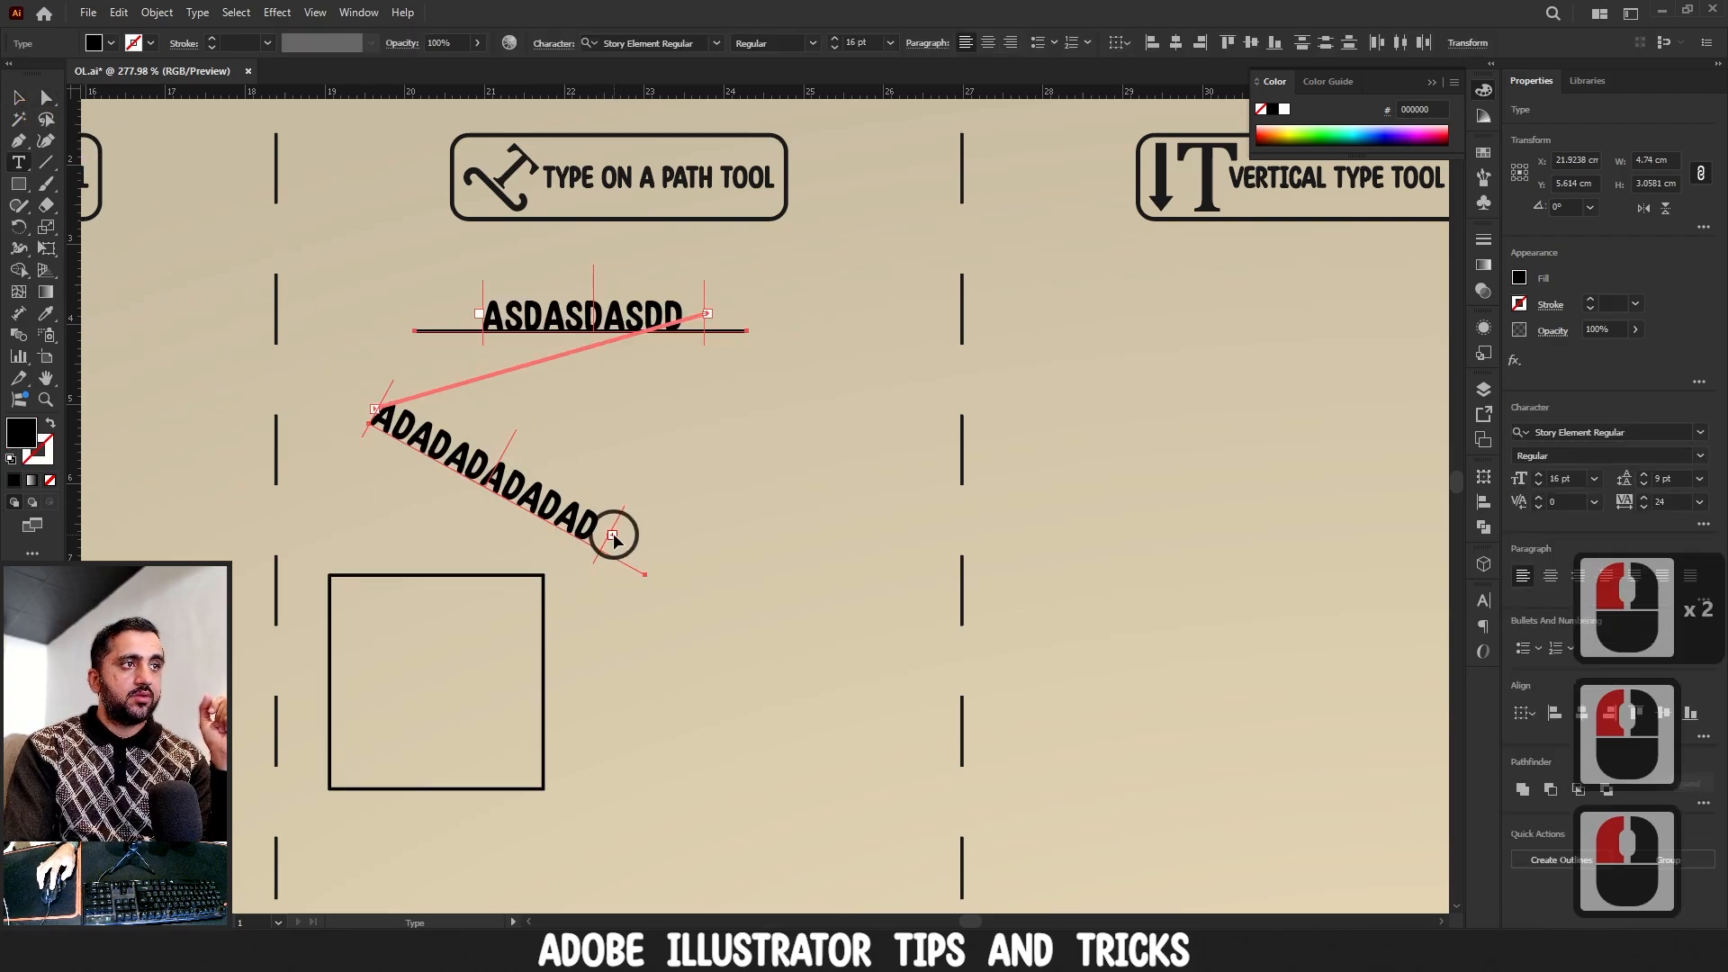
{"action": "left_click", "coordinate": [469, 576]}
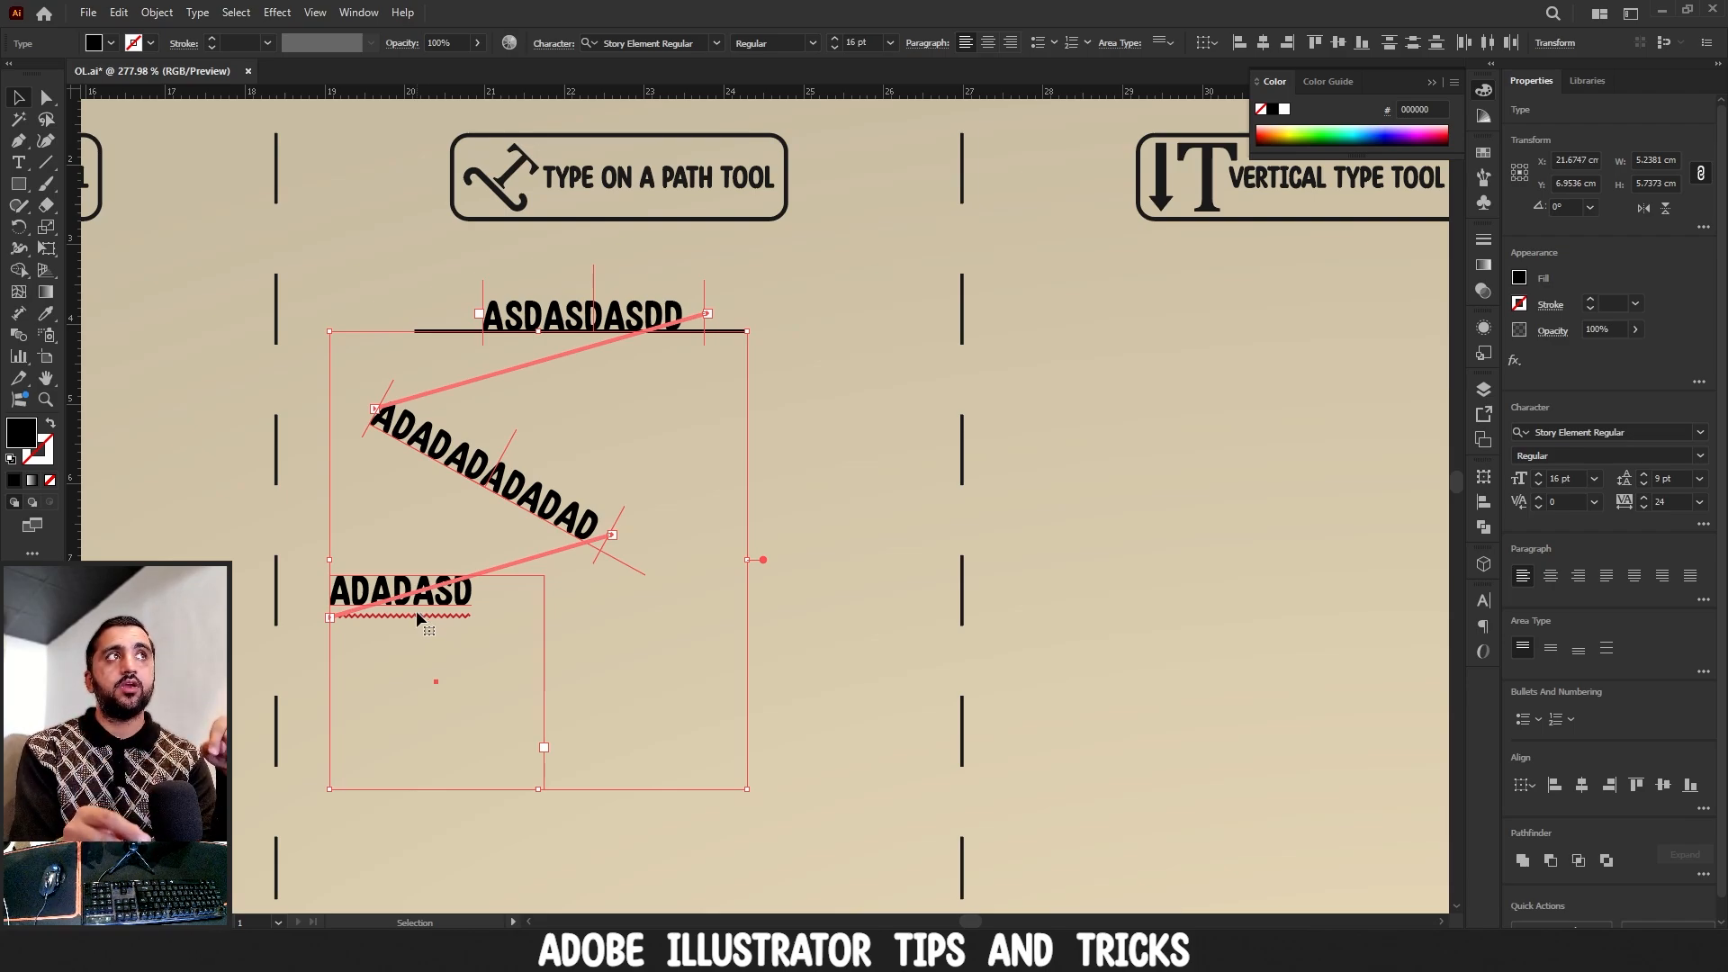
{"action": "left_click", "coordinate": [601, 581]}
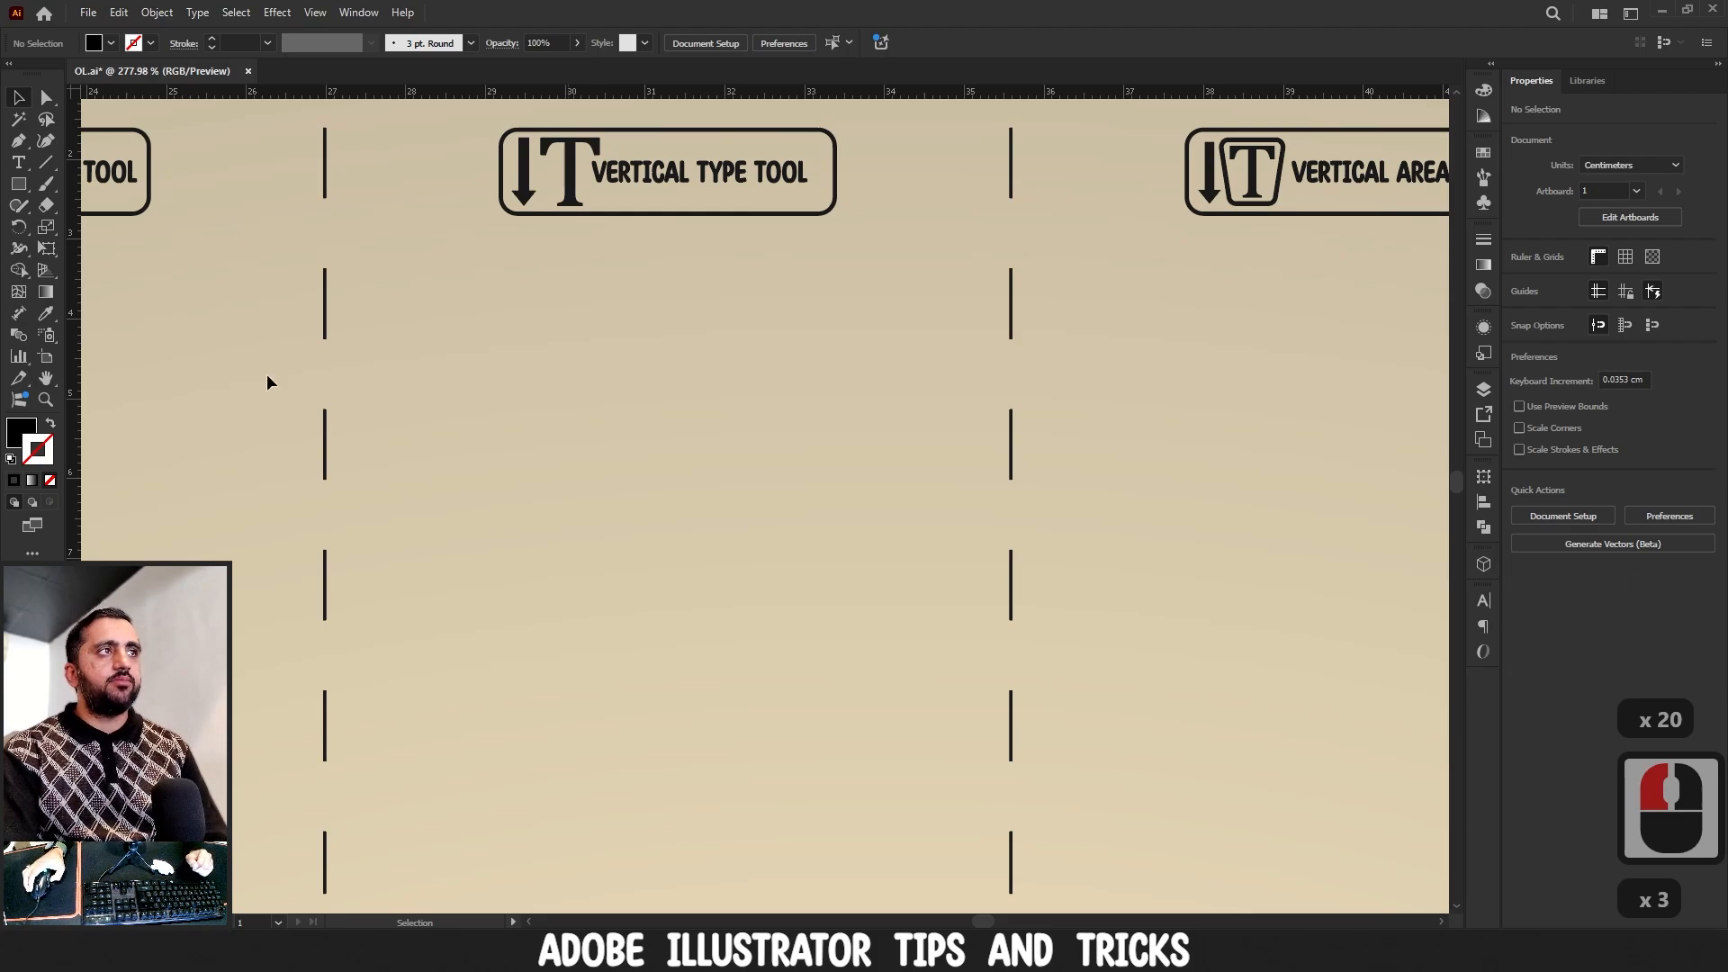
- Create vertical point text reading "i love cats" below the Vertical Type Tool heading, and correct the "i" to a capital "I"
{"action": "left_click_drag", "start_coordinate": [22, 164], "coordinate": [150, 230]}
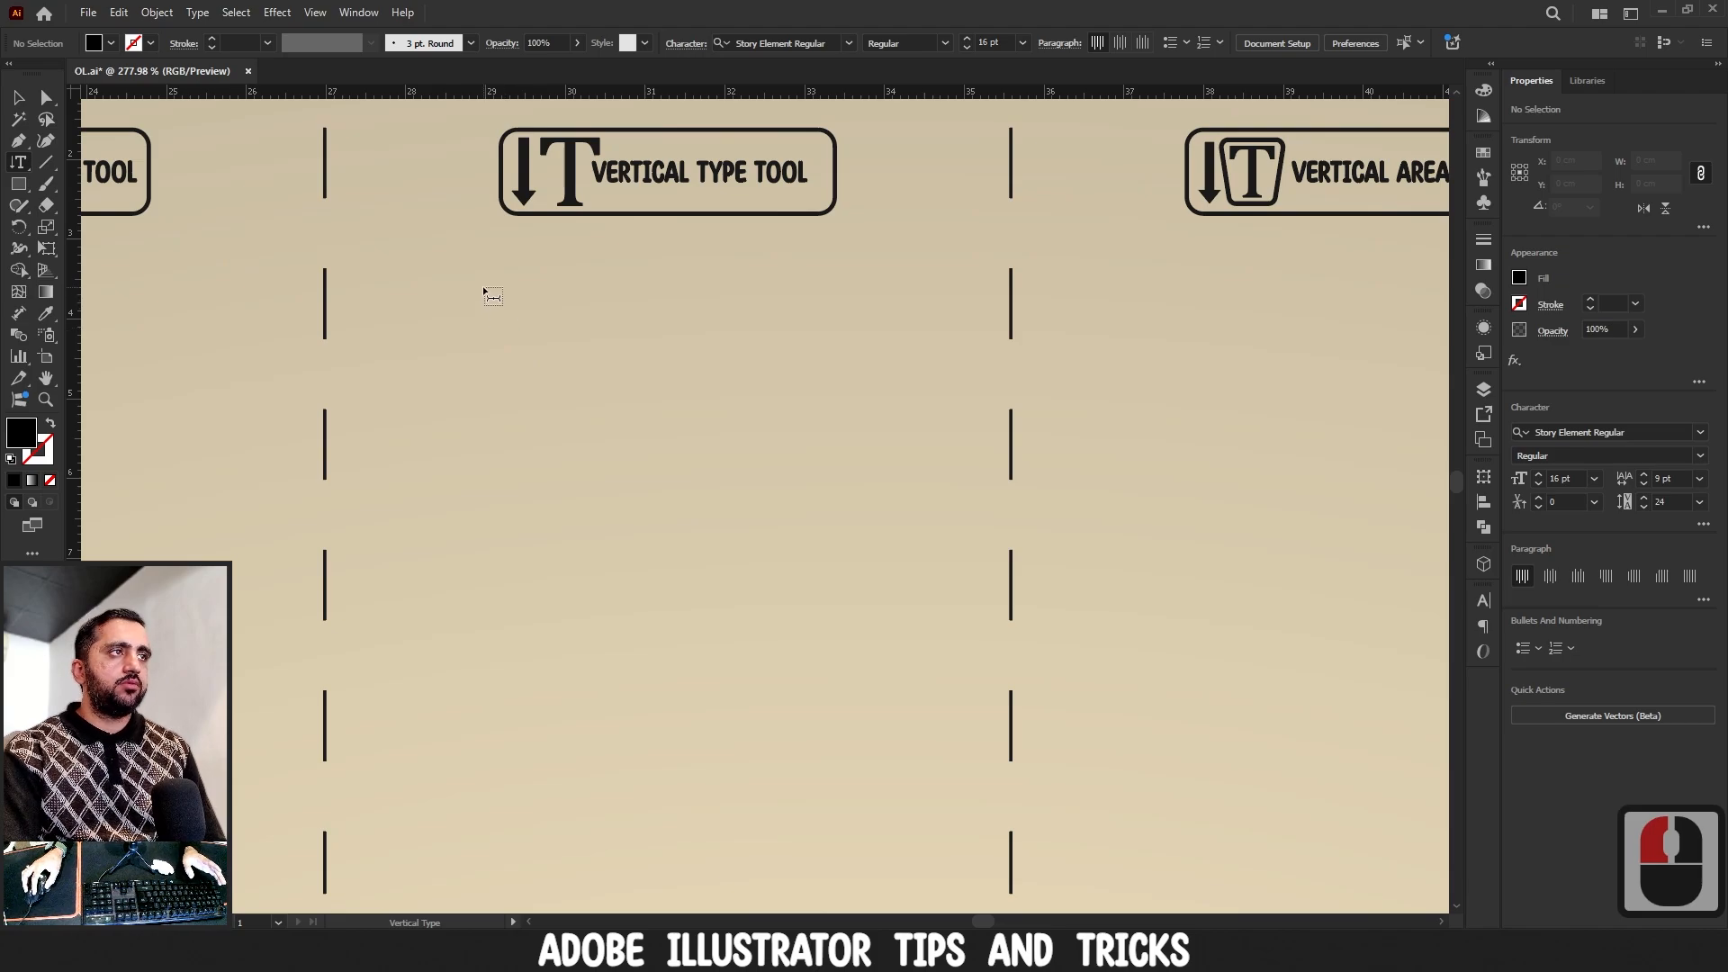
{"action": "left_click", "coordinate": [643, 287]}
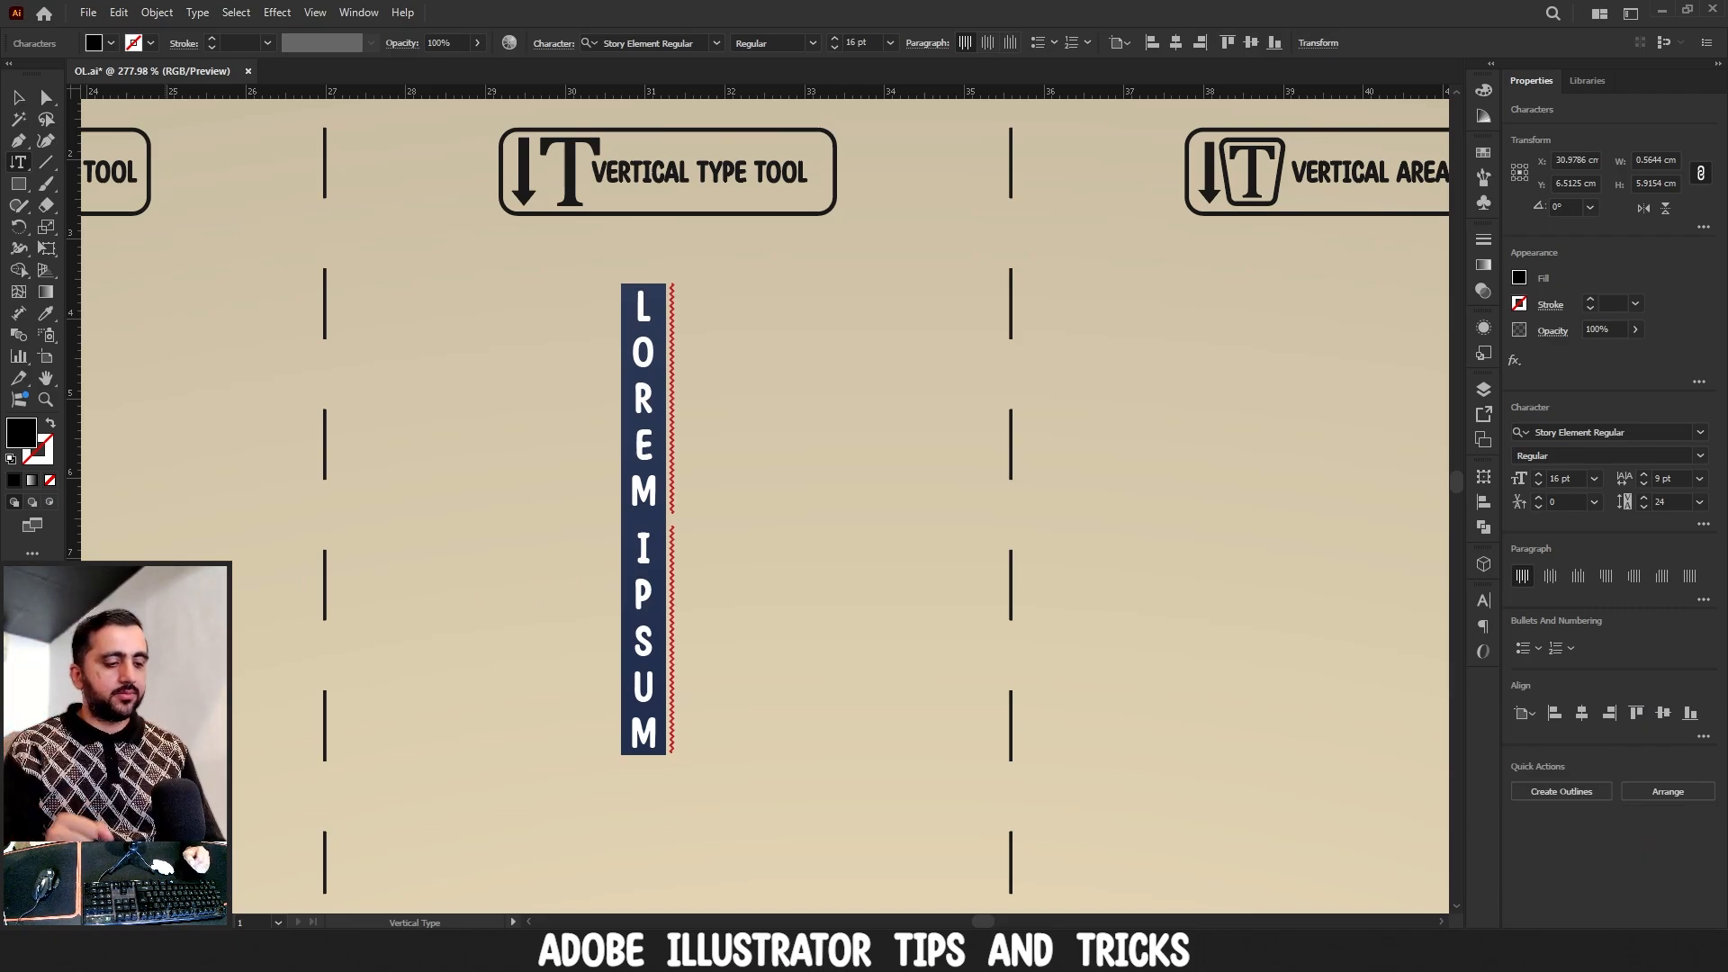
{"action": "type", "text": "i love cats"}
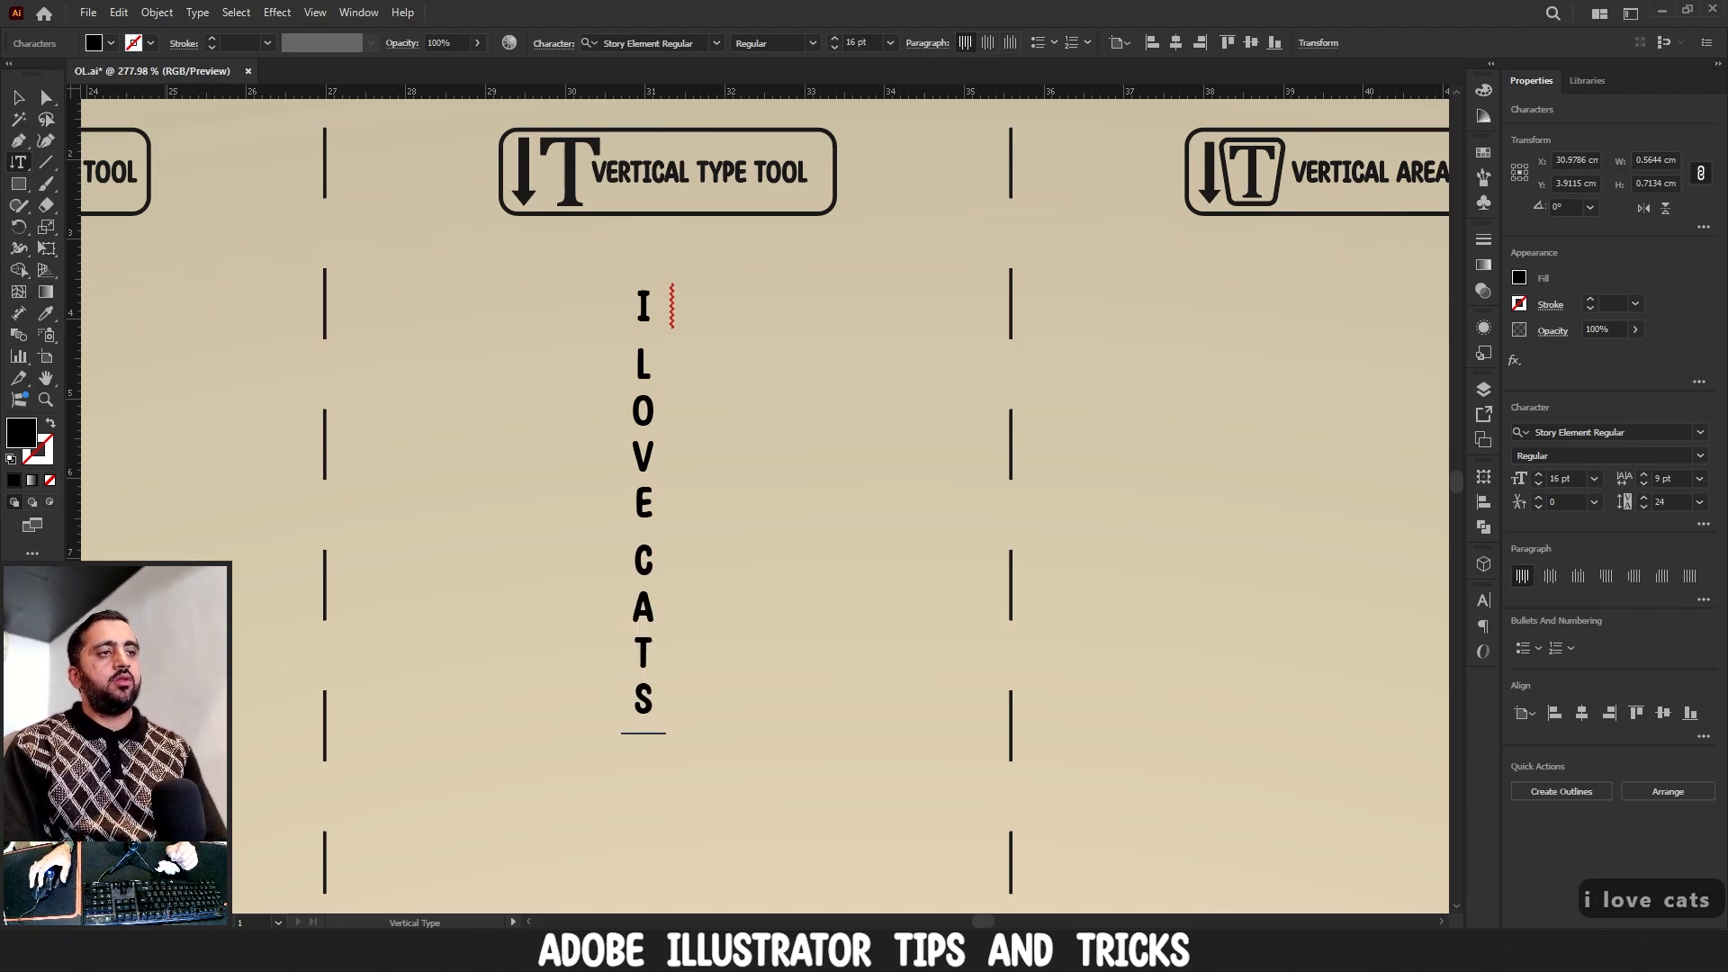
{"action": "right_click", "coordinate": [673, 306]}
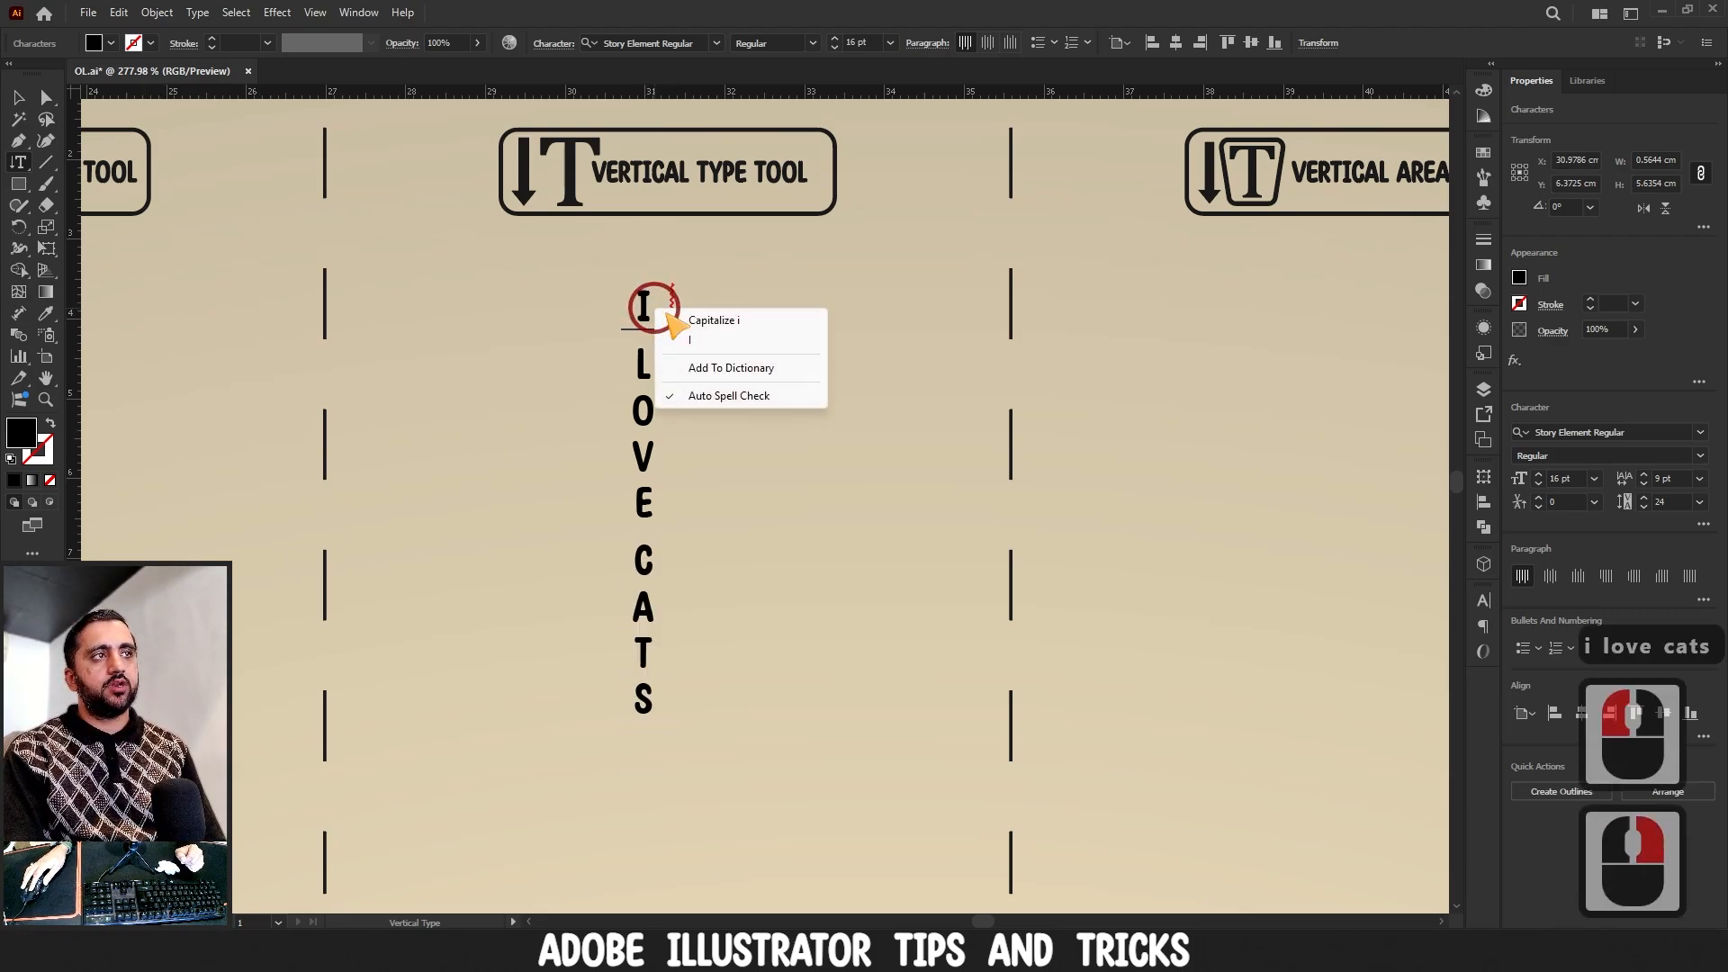
{"action": "left_click", "coordinate": [693, 339]}
{"action": "key", "text": "Escape"}
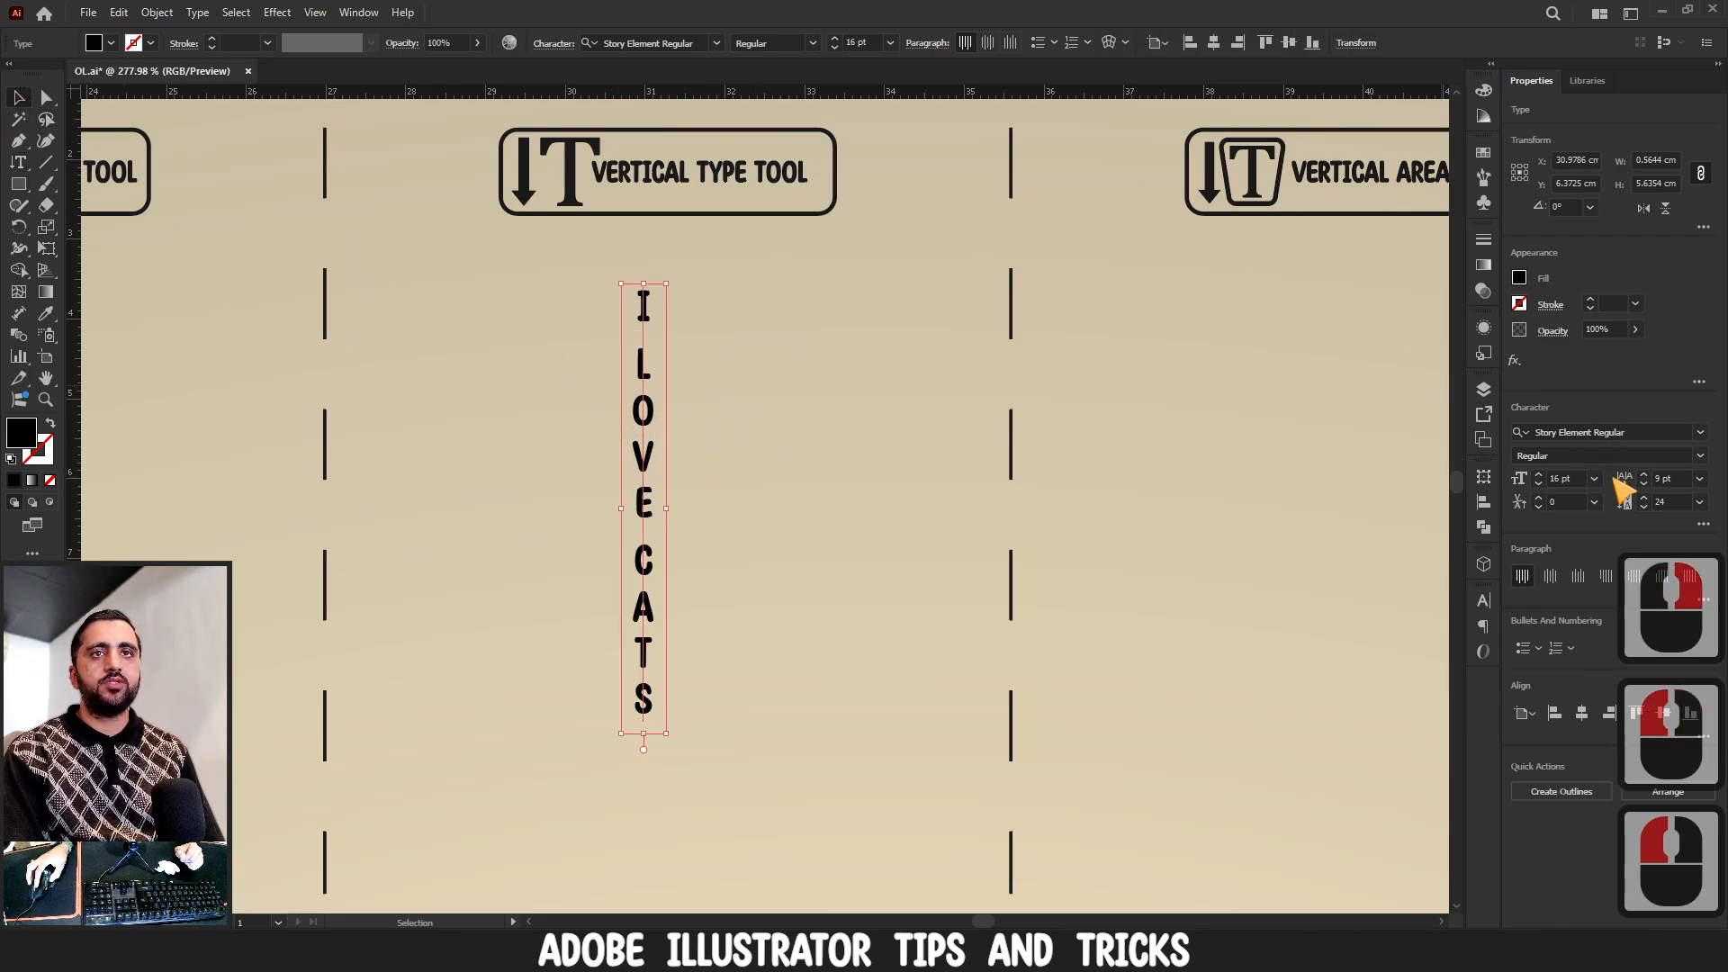
- Adjust the vertical text's tracking up and down, ending at -22
{"action": "left_click", "coordinate": [1644, 499]}
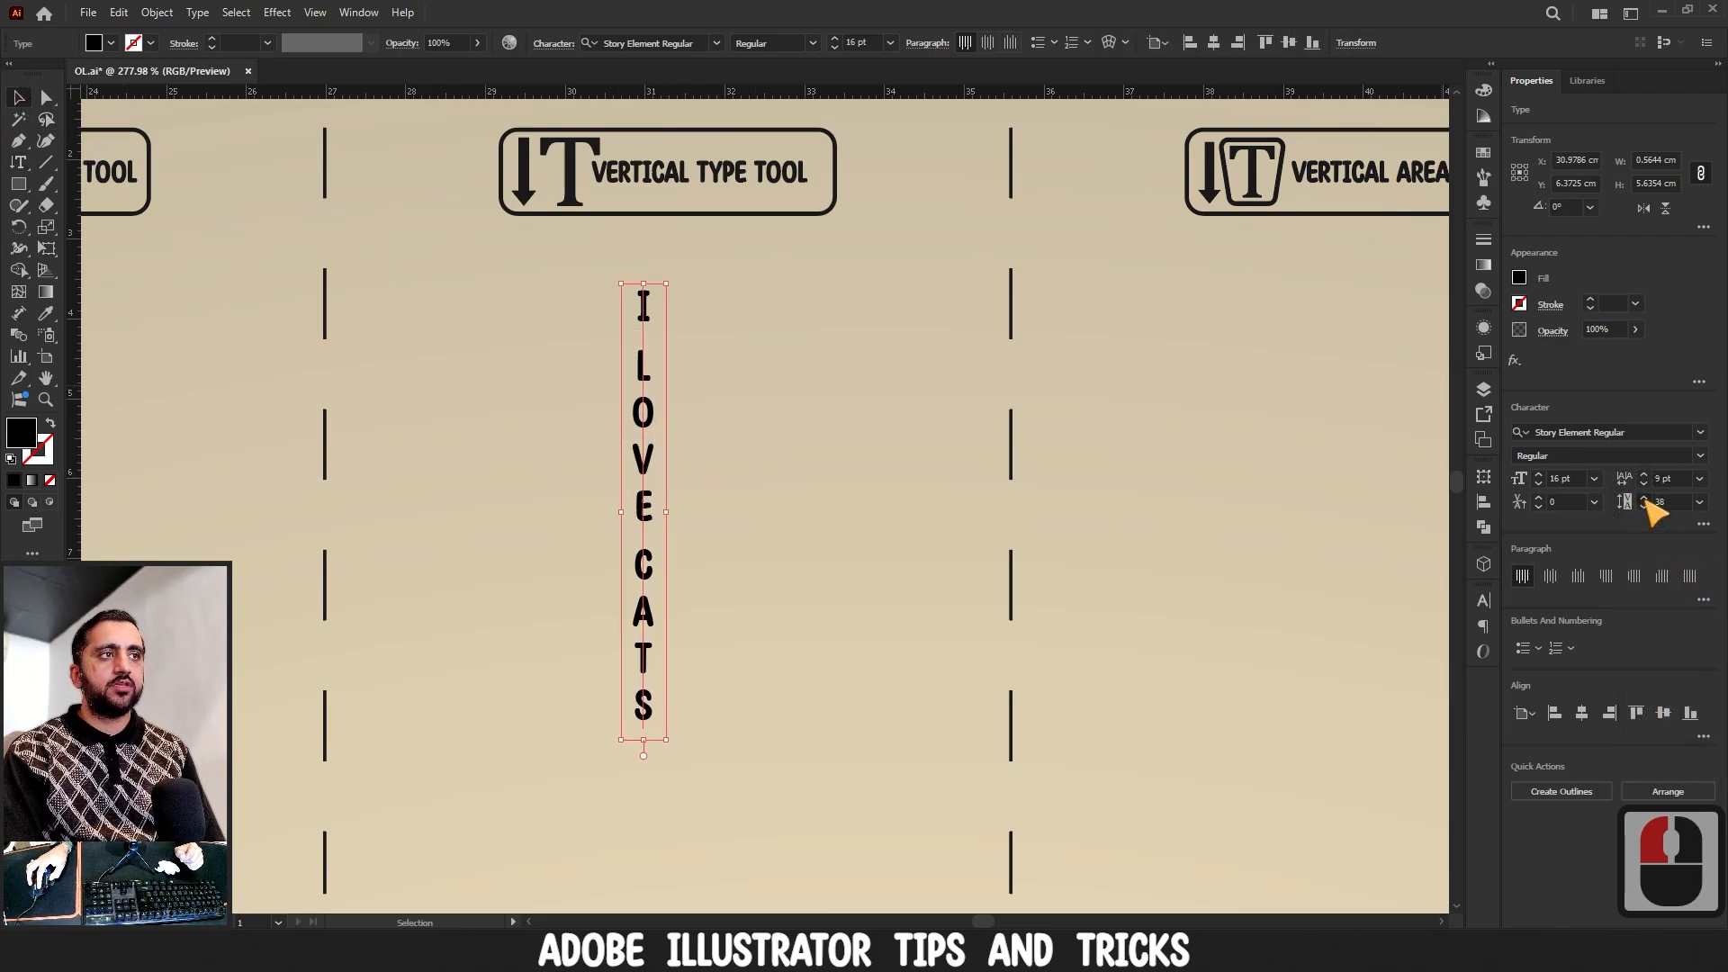
{"action": "left_click", "coordinate": [1644, 506]}
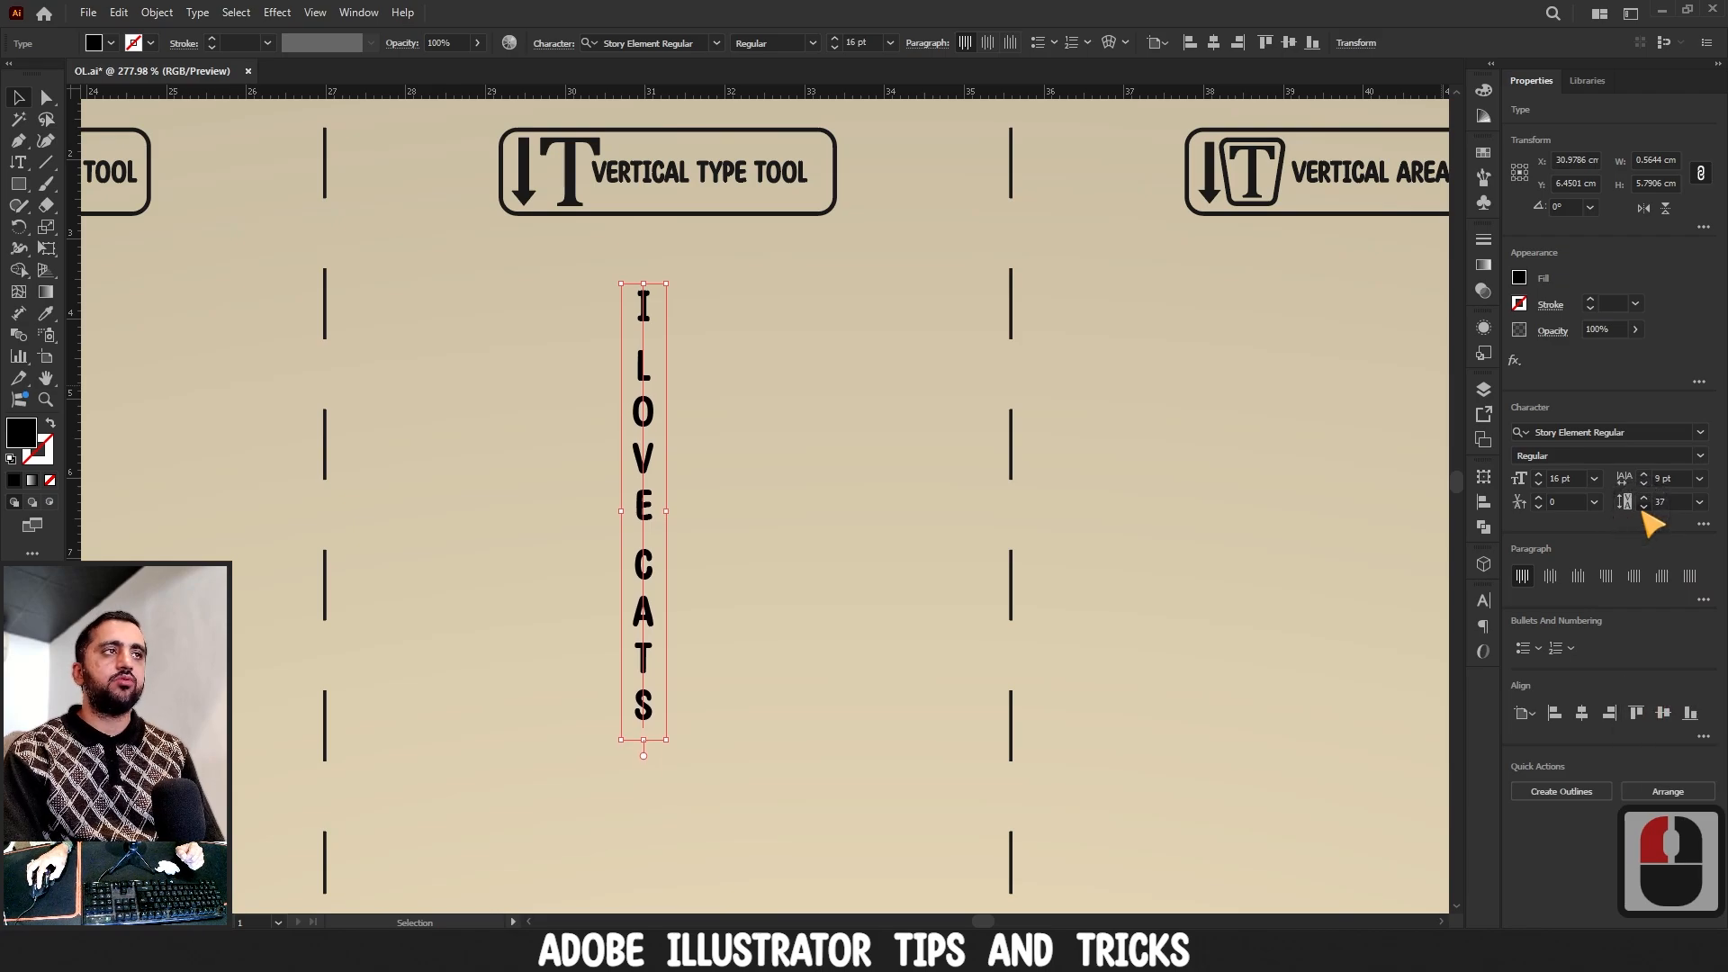
{"action": "left_click", "coordinate": [1644, 507]}
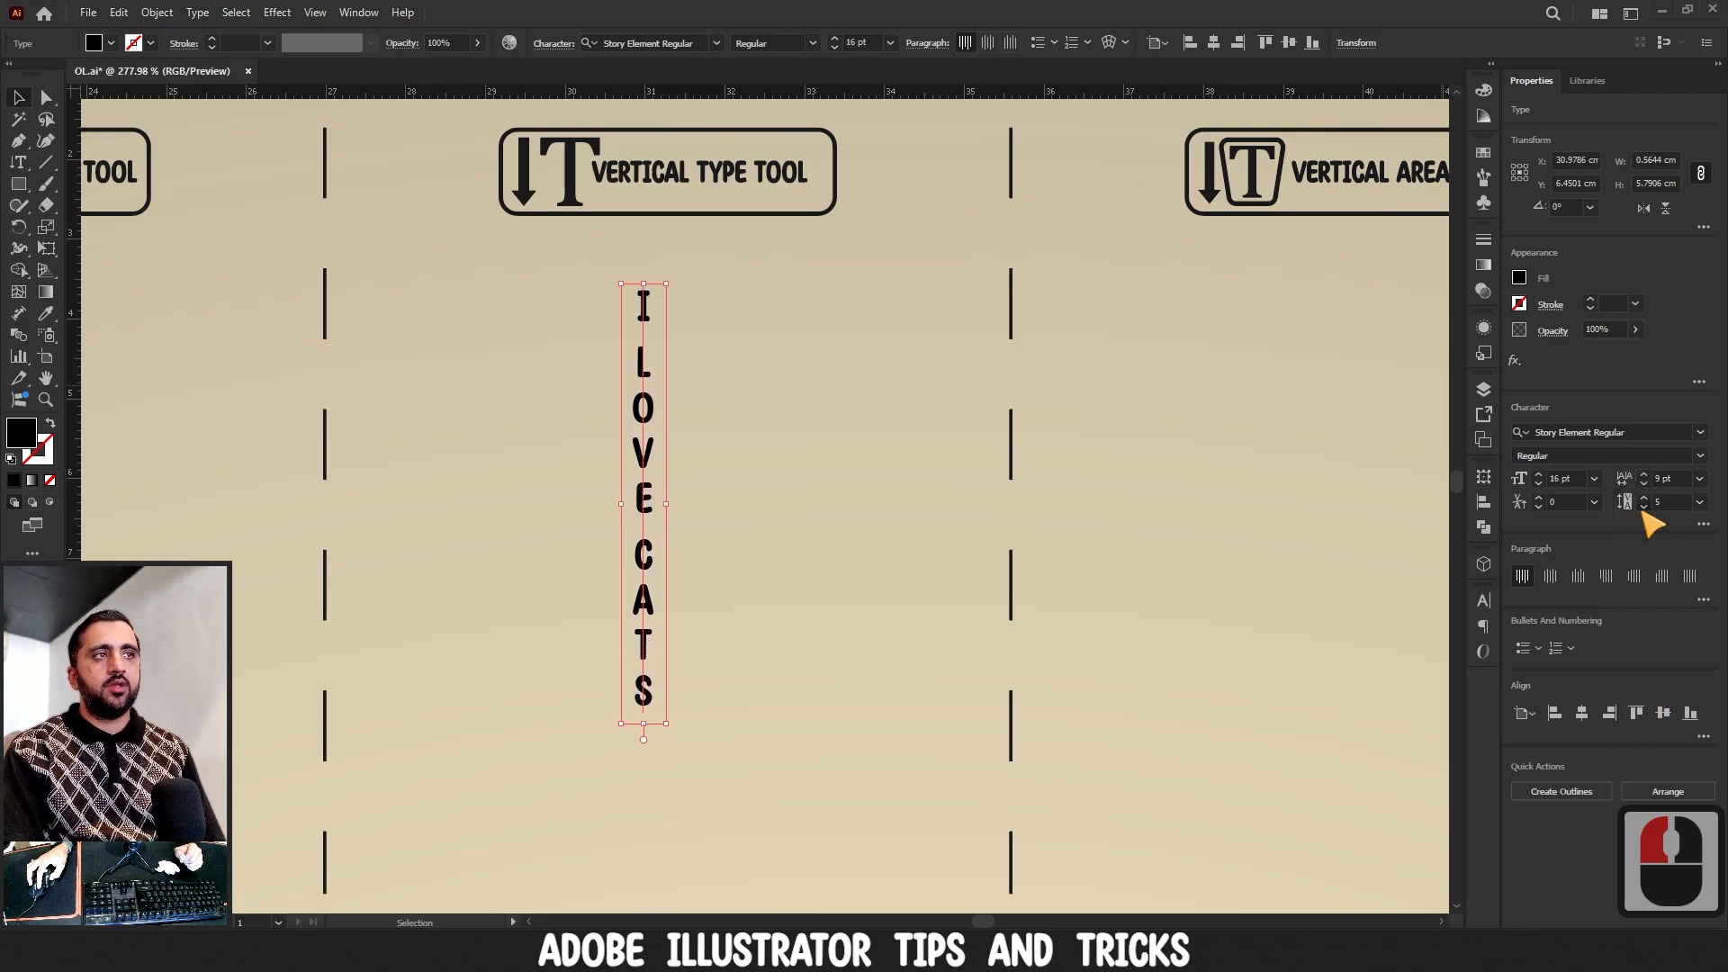
{"action": "left_click", "coordinate": [1644, 507]}
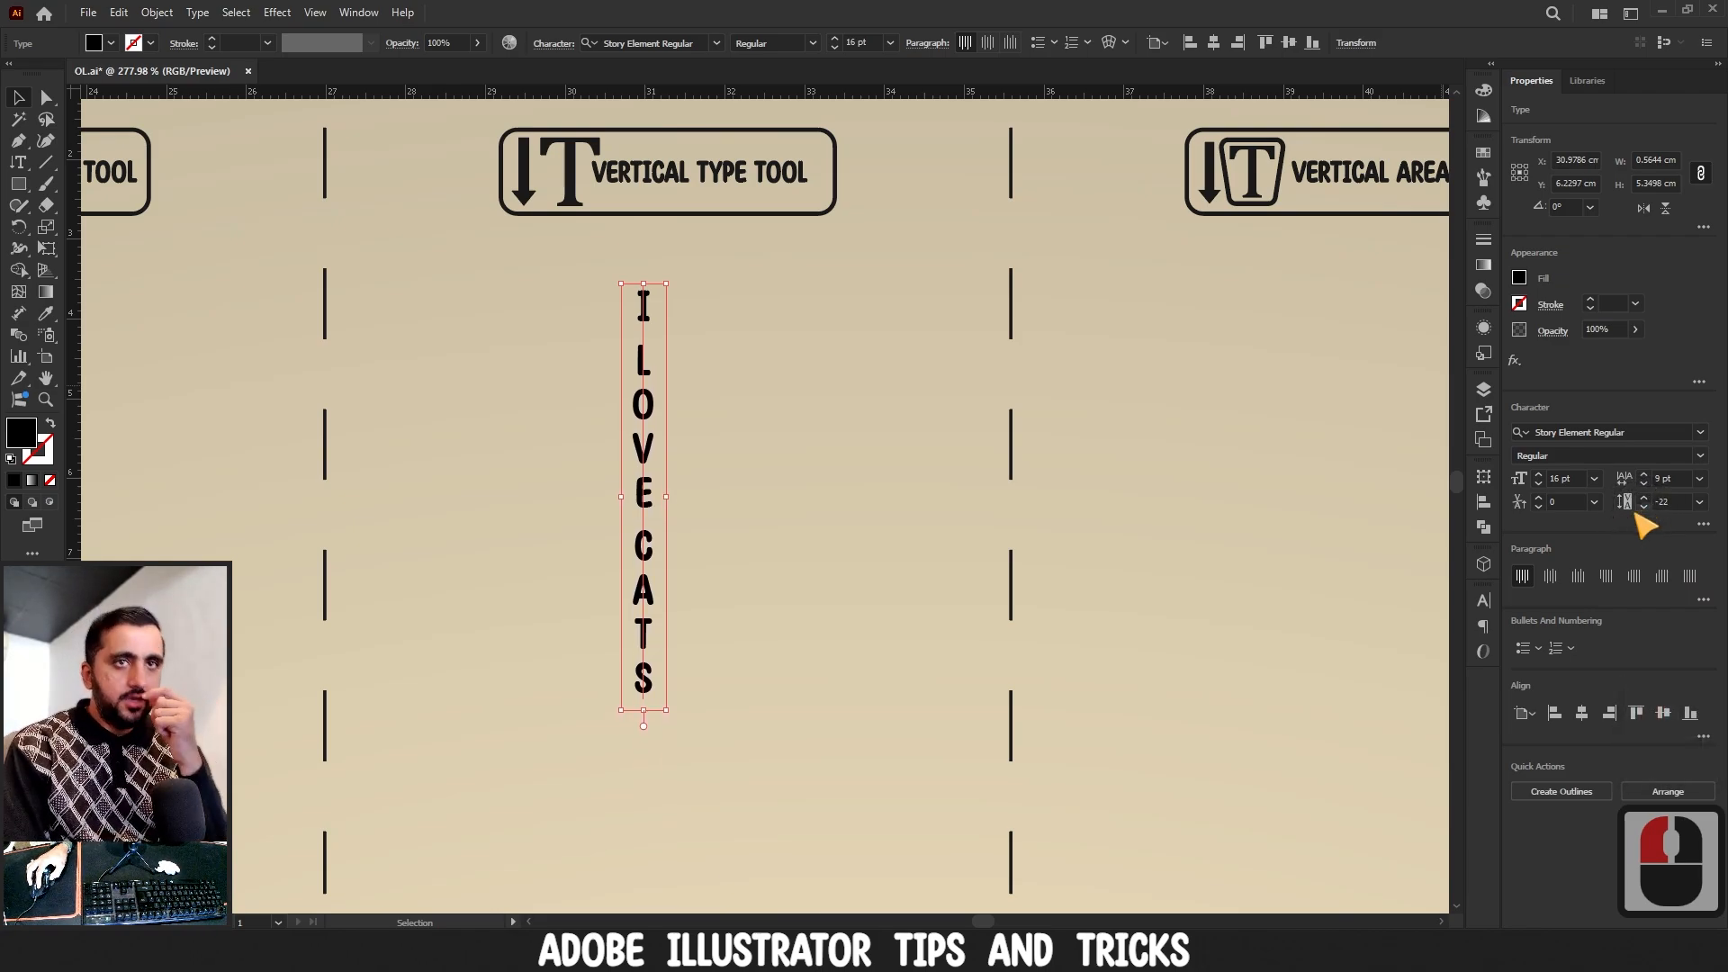
- Add two more vertical lines after "I love cats", reading "i love bikes" and "dasdada"
{"action": "left_click", "coordinate": [18, 167]}
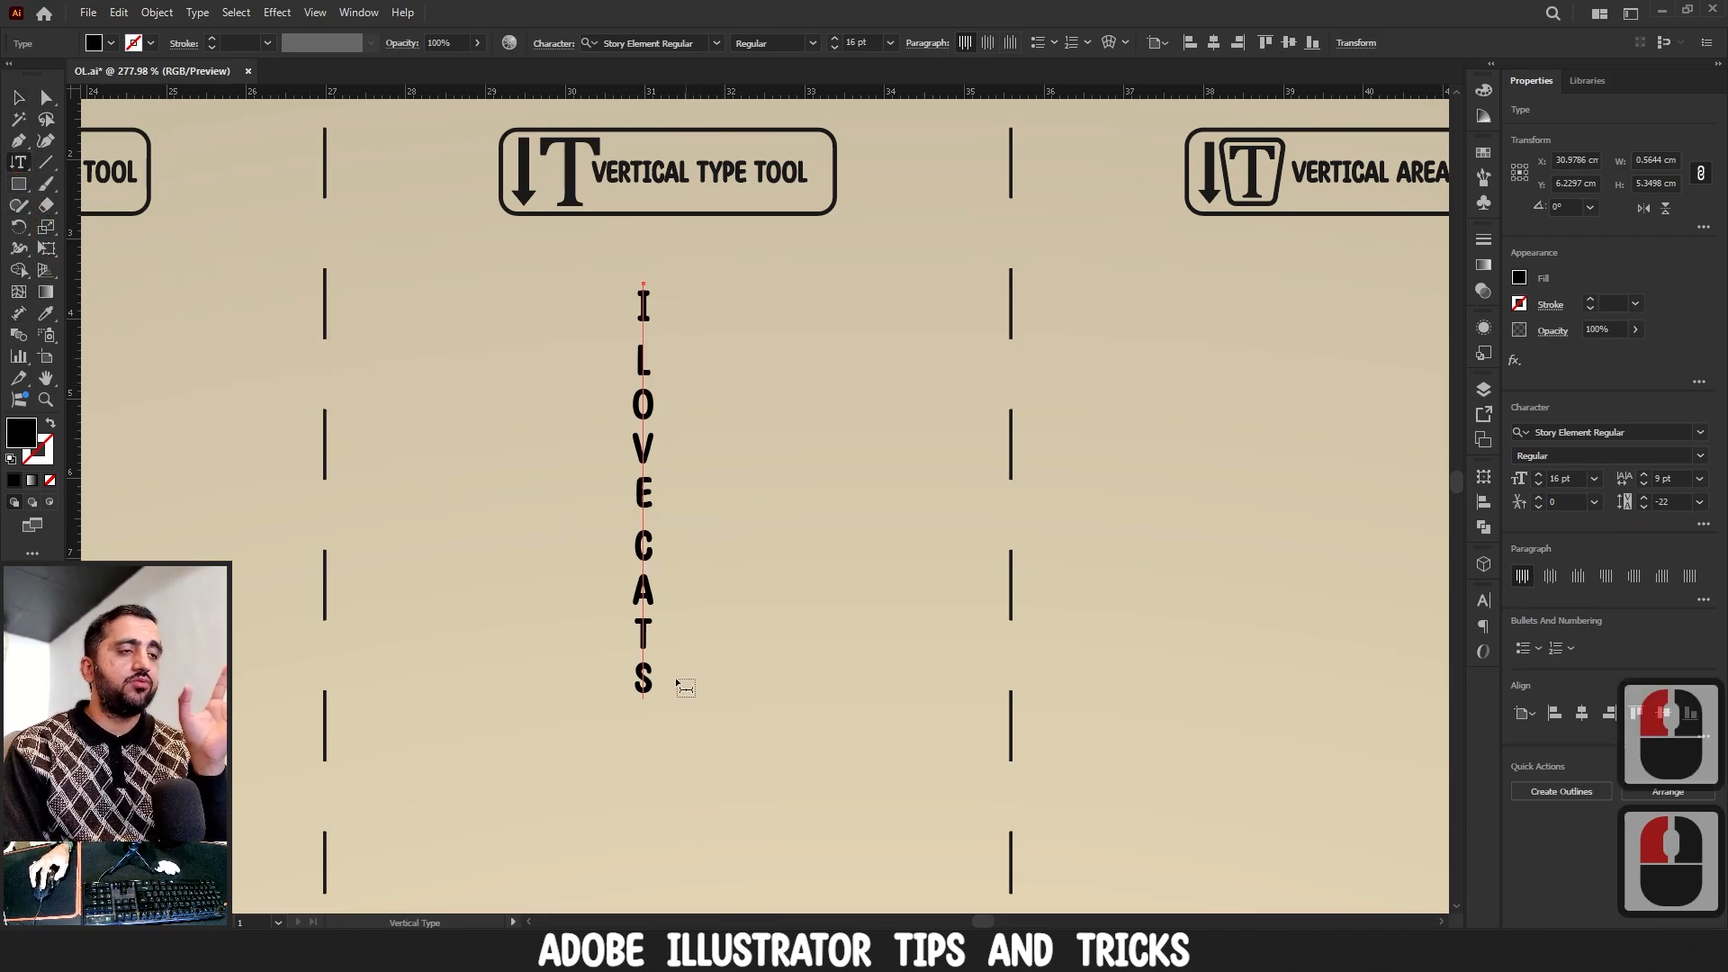
{"action": "double_click", "coordinate": [643, 675]}
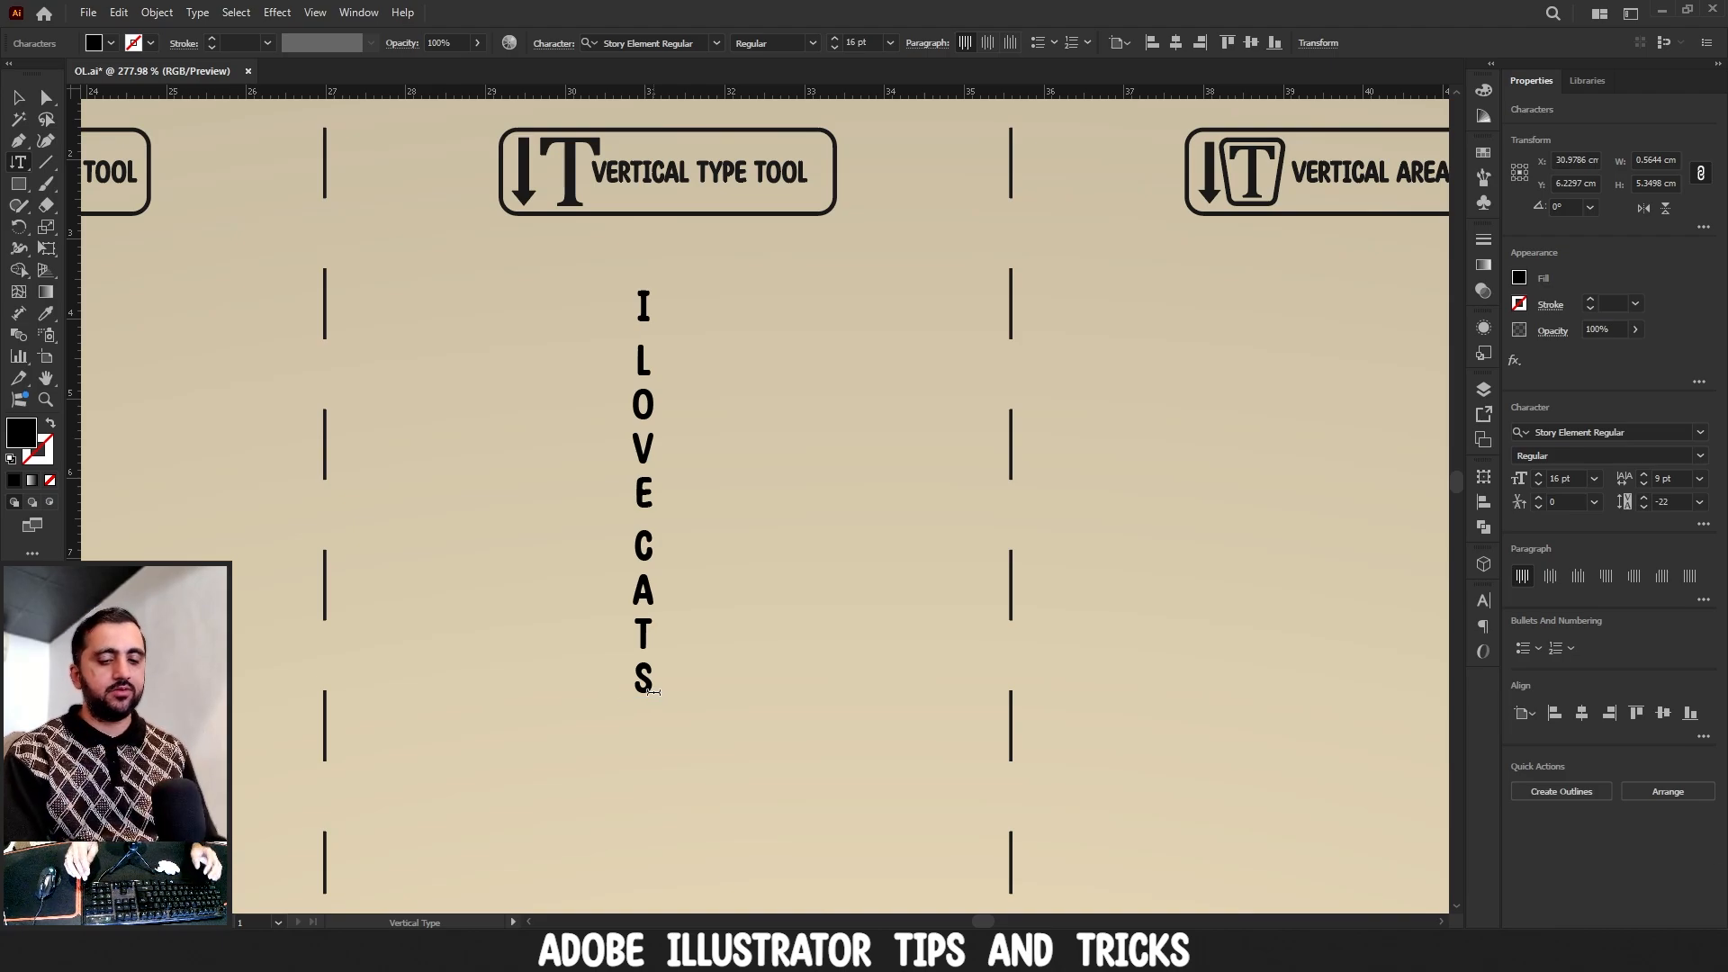
{"action": "key", "text": "Return"}
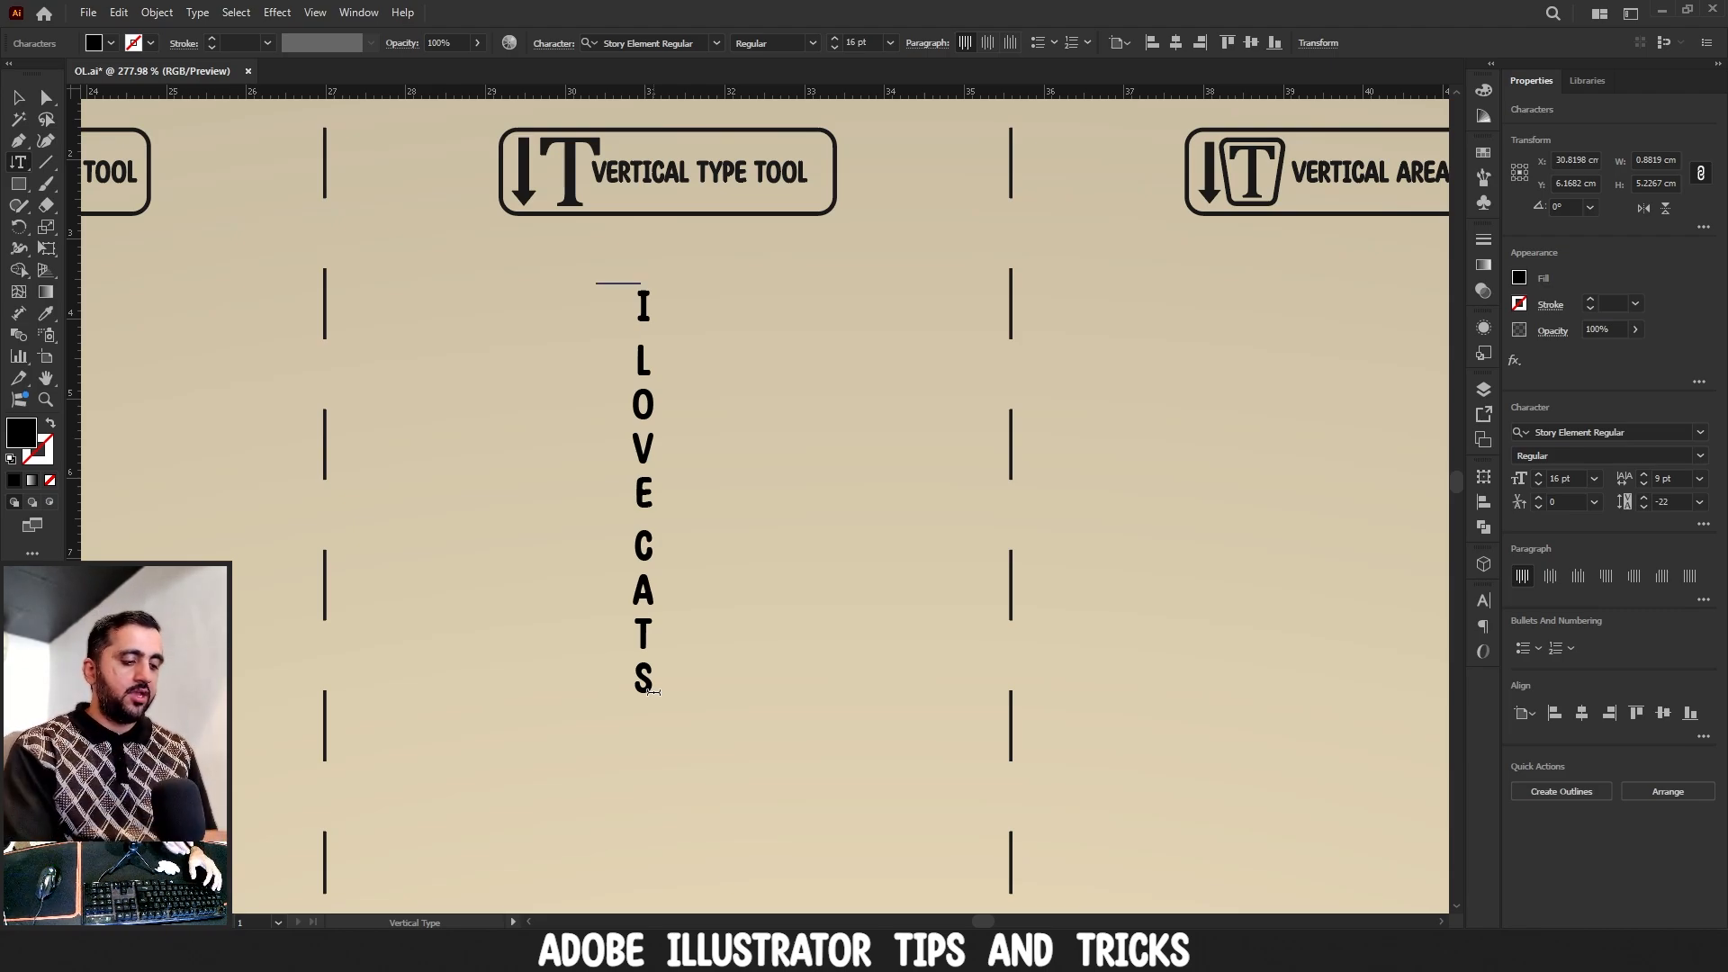
{"action": "type", "text": "i love"}
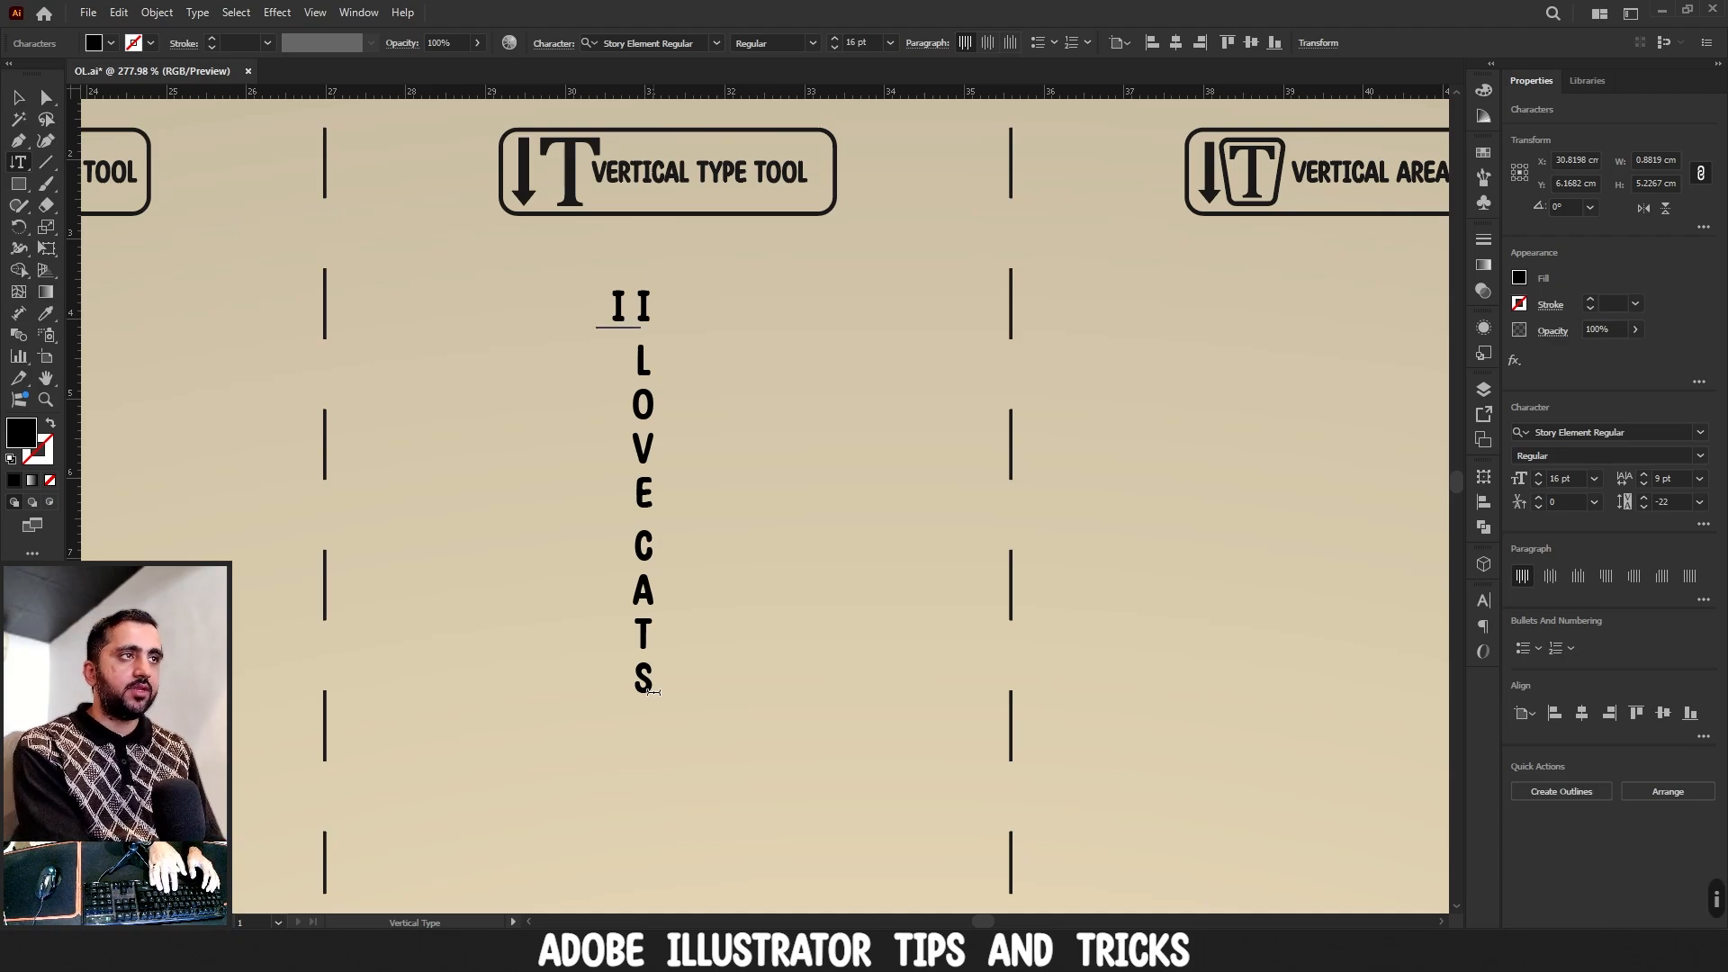
{"action": "type", "text": " bikes"}
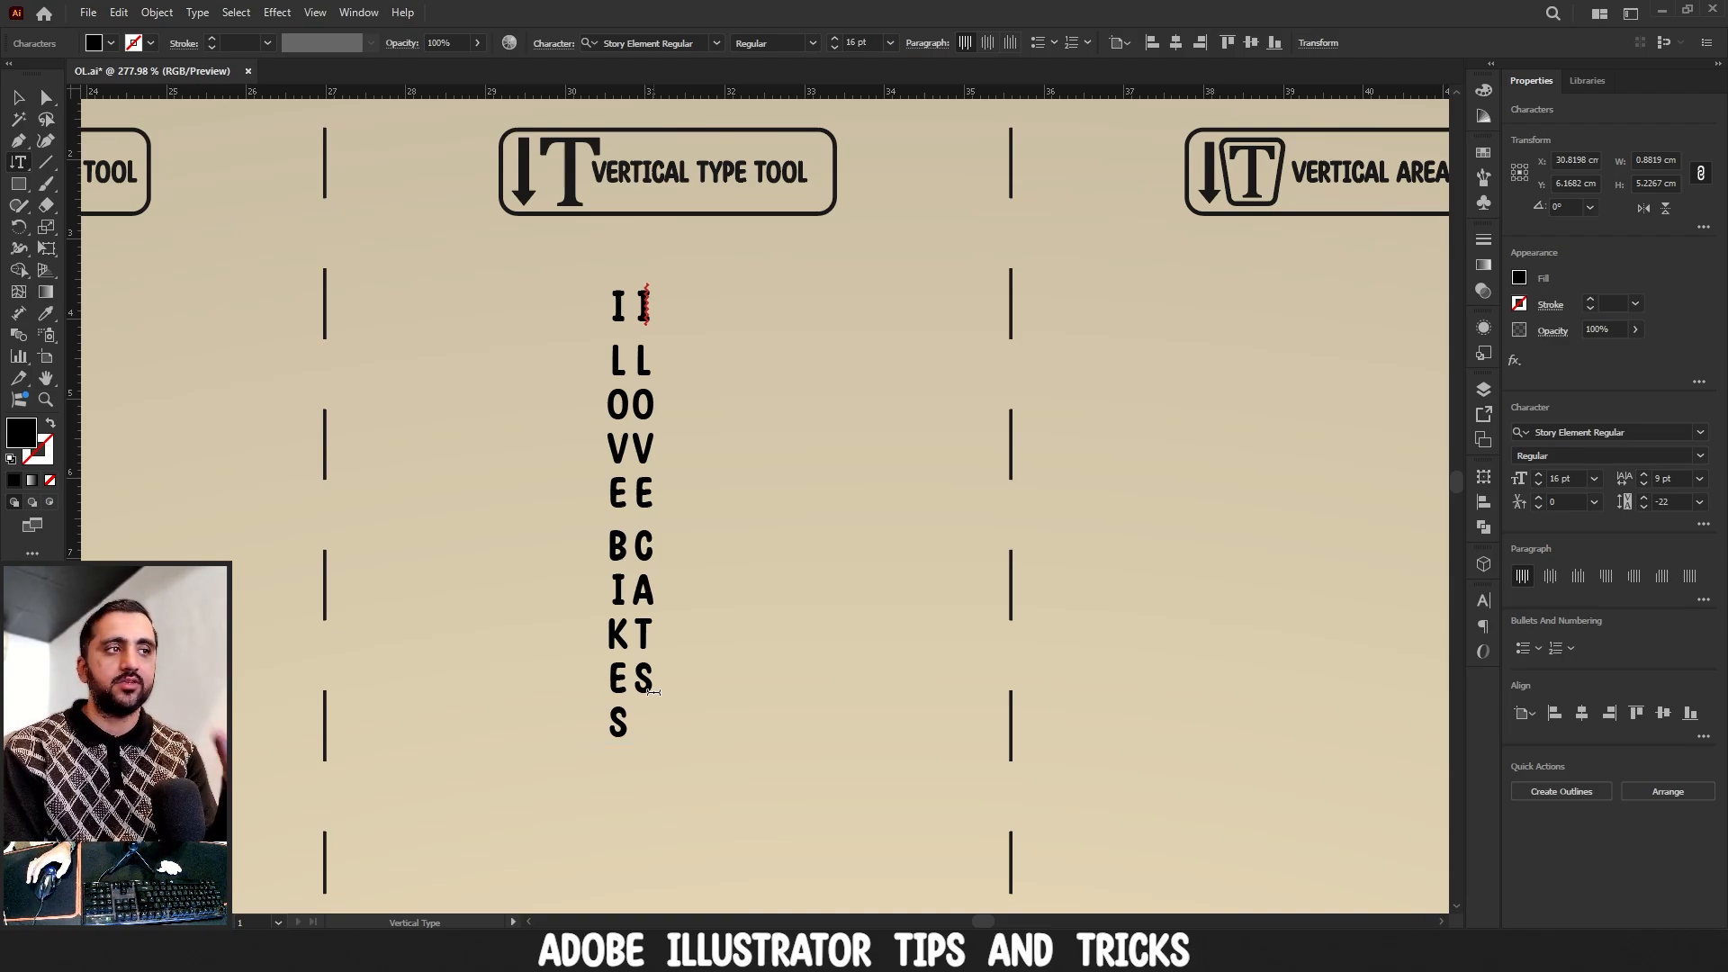
{"action": "key", "text": "Return"}
{"action": "type", "text": "dasdada"}
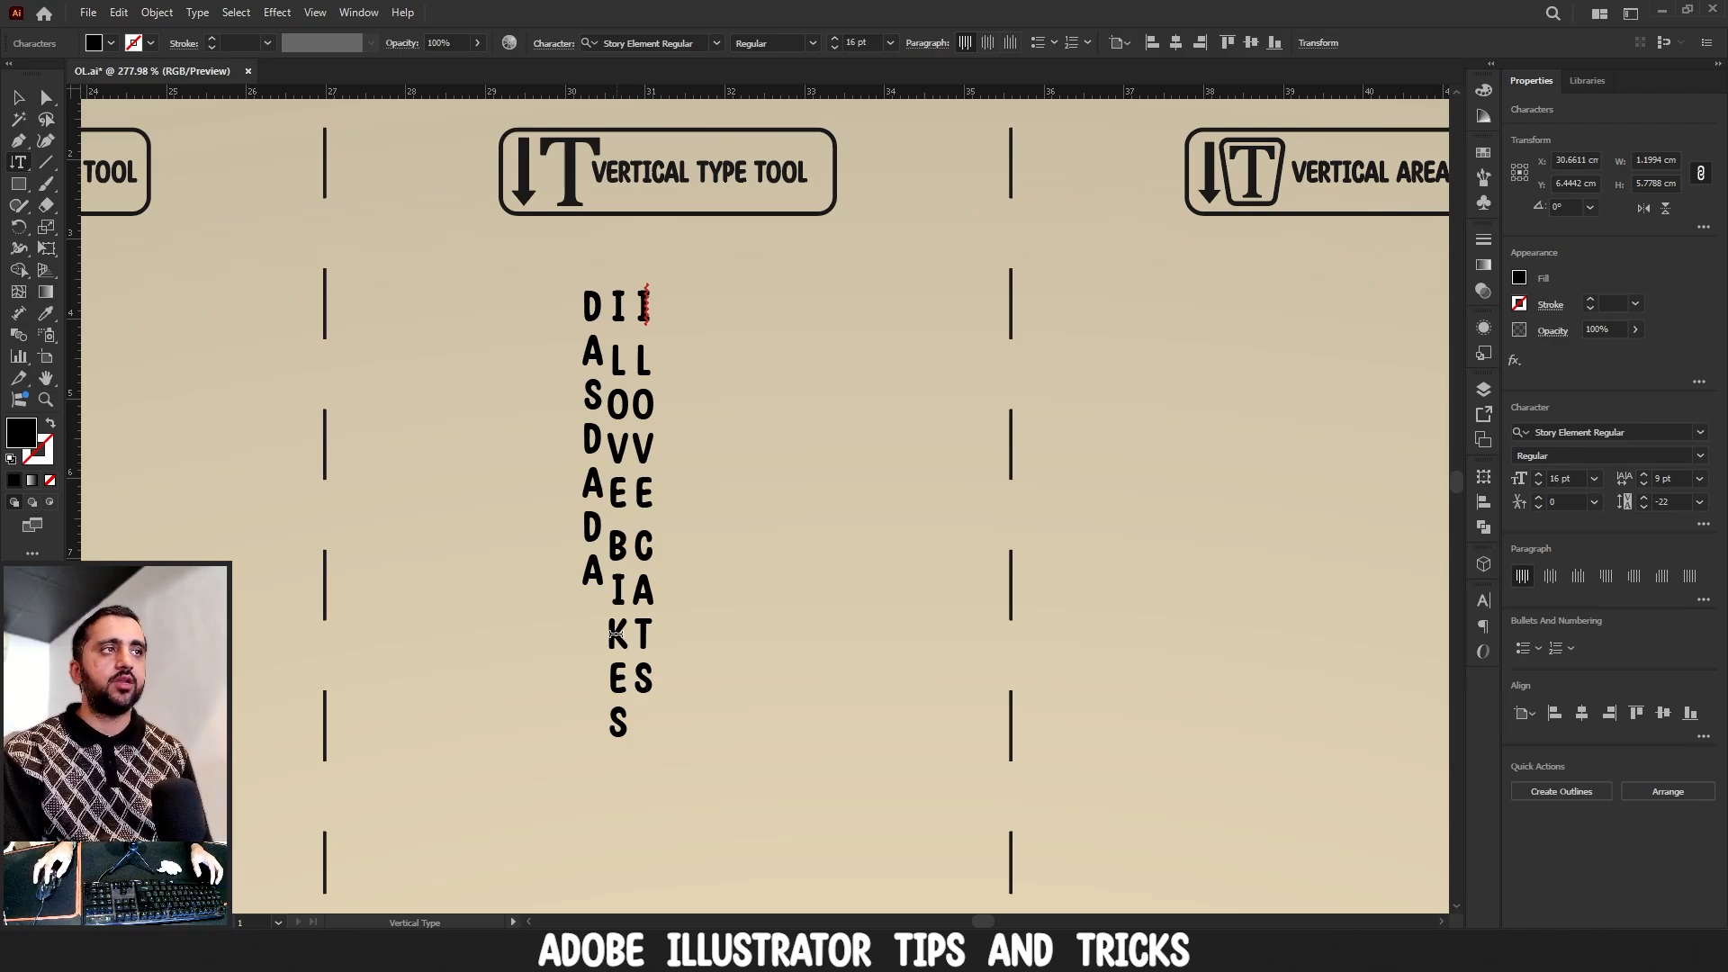
- Replace all the vertical text with three separate lines reading "i", "love" and "cats"
{"action": "key", "text": "ctrl+a"}
{"action": "type", "text": "ilo"}
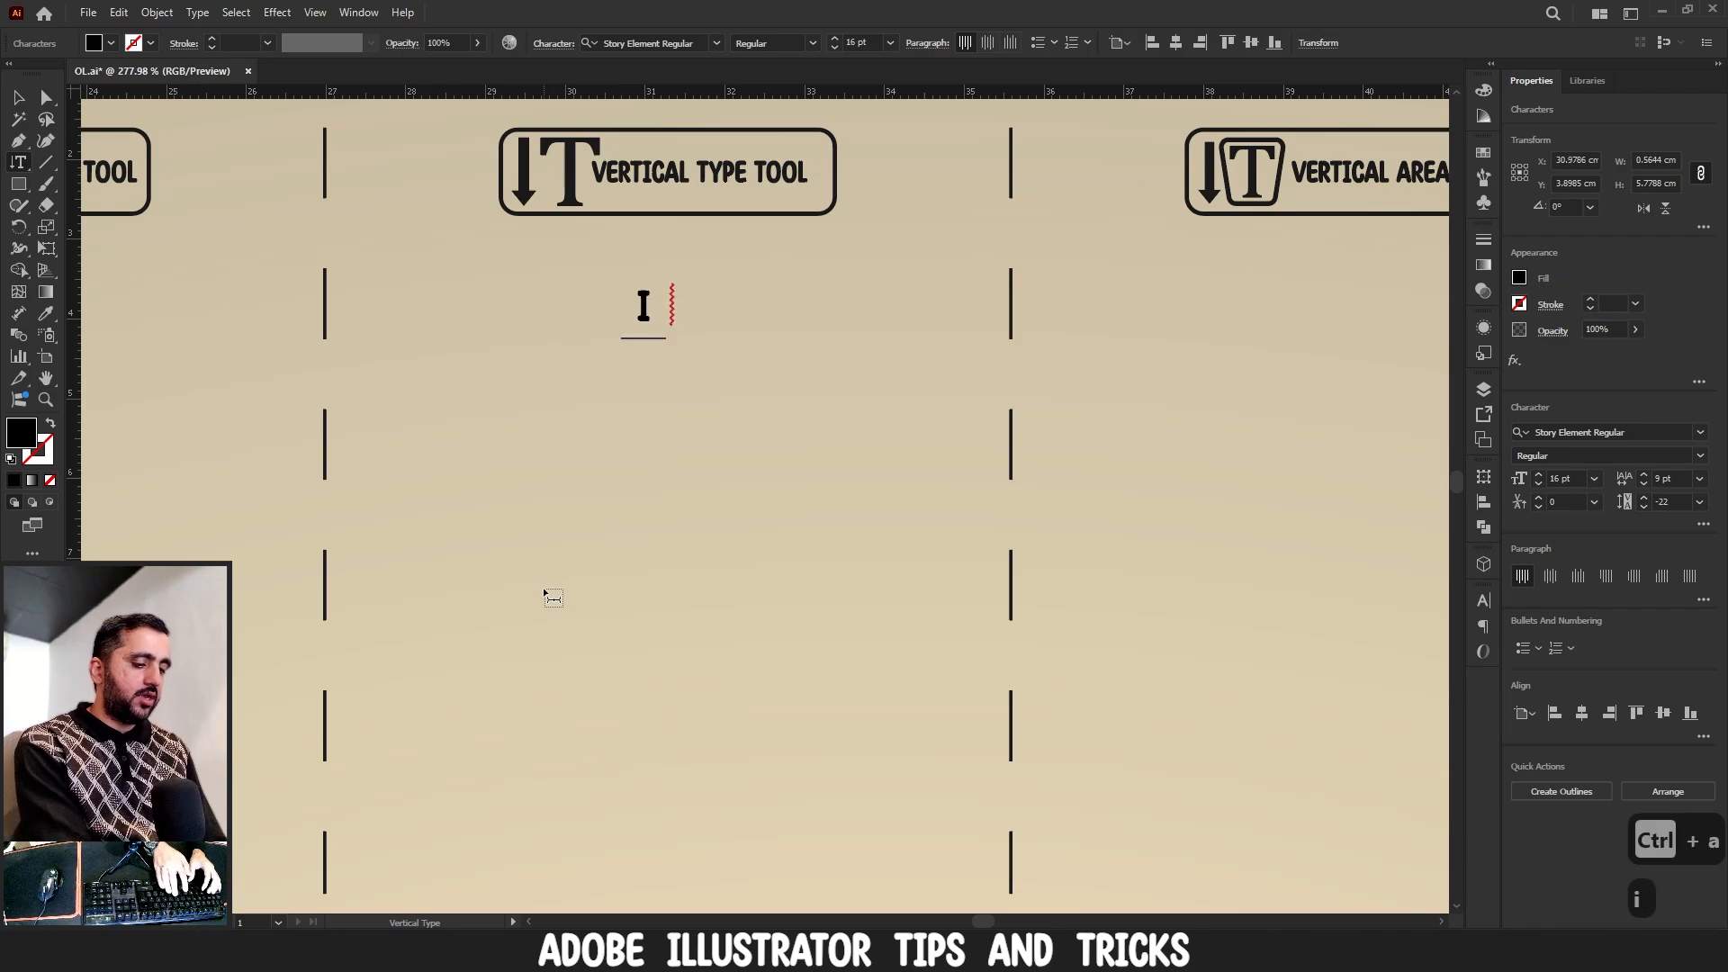
{"action": "key", "text": "BackSpace"}
{"action": "key", "text": "BackSpace"}
{"action": "key", "text": "Return"}
{"action": "type", "text": "love"}
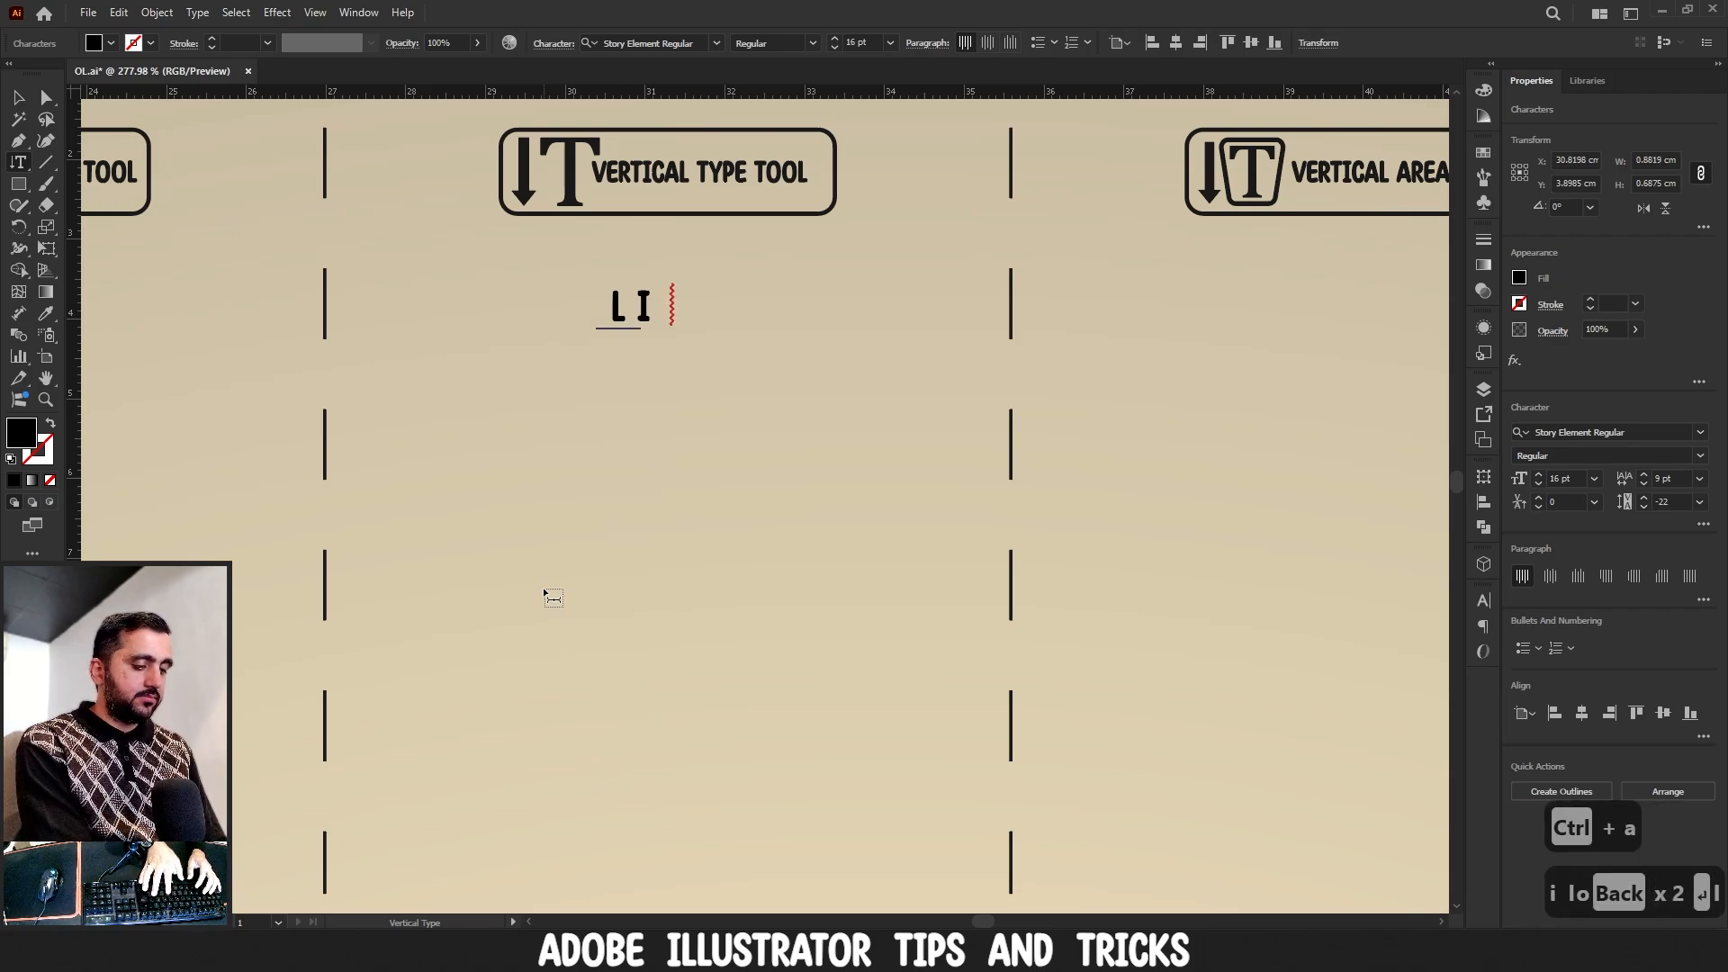
{"action": "key", "text": "Return"}
{"action": "type", "text": "cats"}
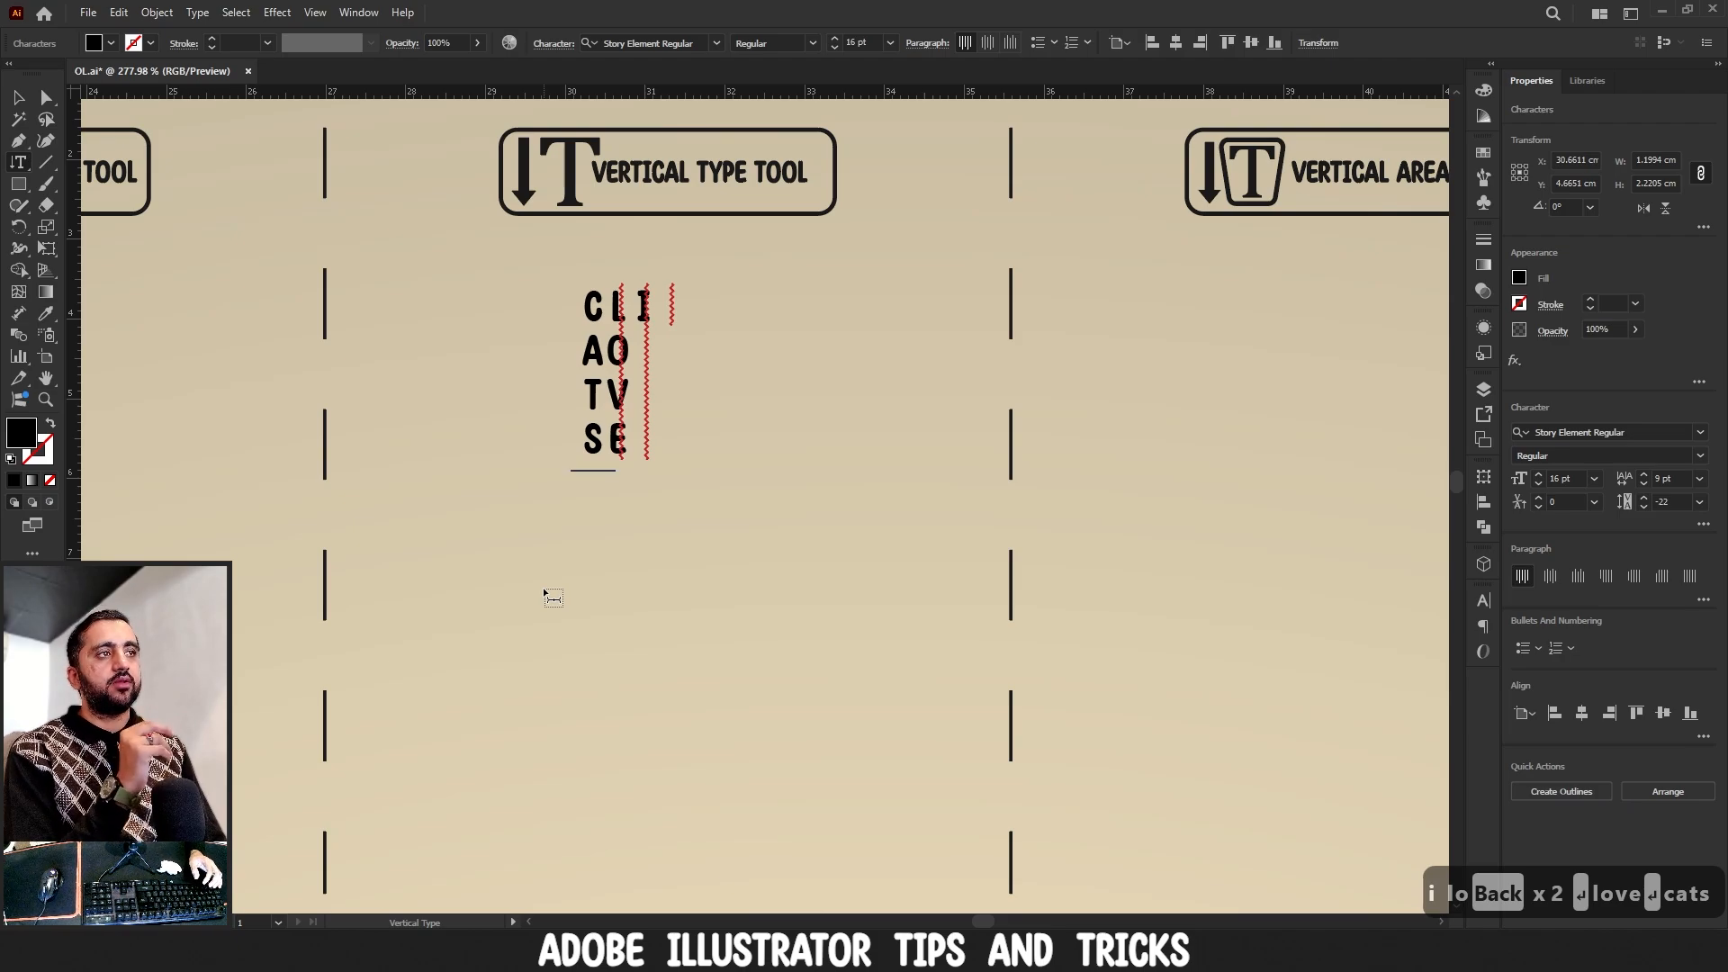
- Delete all the characters of the vertical text, keeping it open for editing
{"action": "key", "text": "BackSpace"}
{"action": "key", "text": "BackSpace"}
{"action": "key", "text": "BackSpace"}
{"action": "key", "text": "BackSpace"}
{"action": "key", "text": "BackSpace"}
{"action": "key", "text": "BackSpace"}
{"action": "key", "text": "BackSpace"}
{"action": "key", "text": "BackSpace"}
{"action": "key", "text": "BackSpace"}
{"action": "key", "text": "BackSpace"}
{"action": "key", "text": "BackSpace"}
{"action": "key", "text": "BackSpace"}
{"action": "key", "text": "BackSpace"}
{"action": "key", "text": "BackSpace"}
{"action": "key", "text": "BackSpace"}
{"action": "key", "text": "BackSpace"}
{"action": "key", "text": "BackSpace"}
{"action": "key", "text": "BackSpace"}
{"action": "key", "text": "BackSpace"}
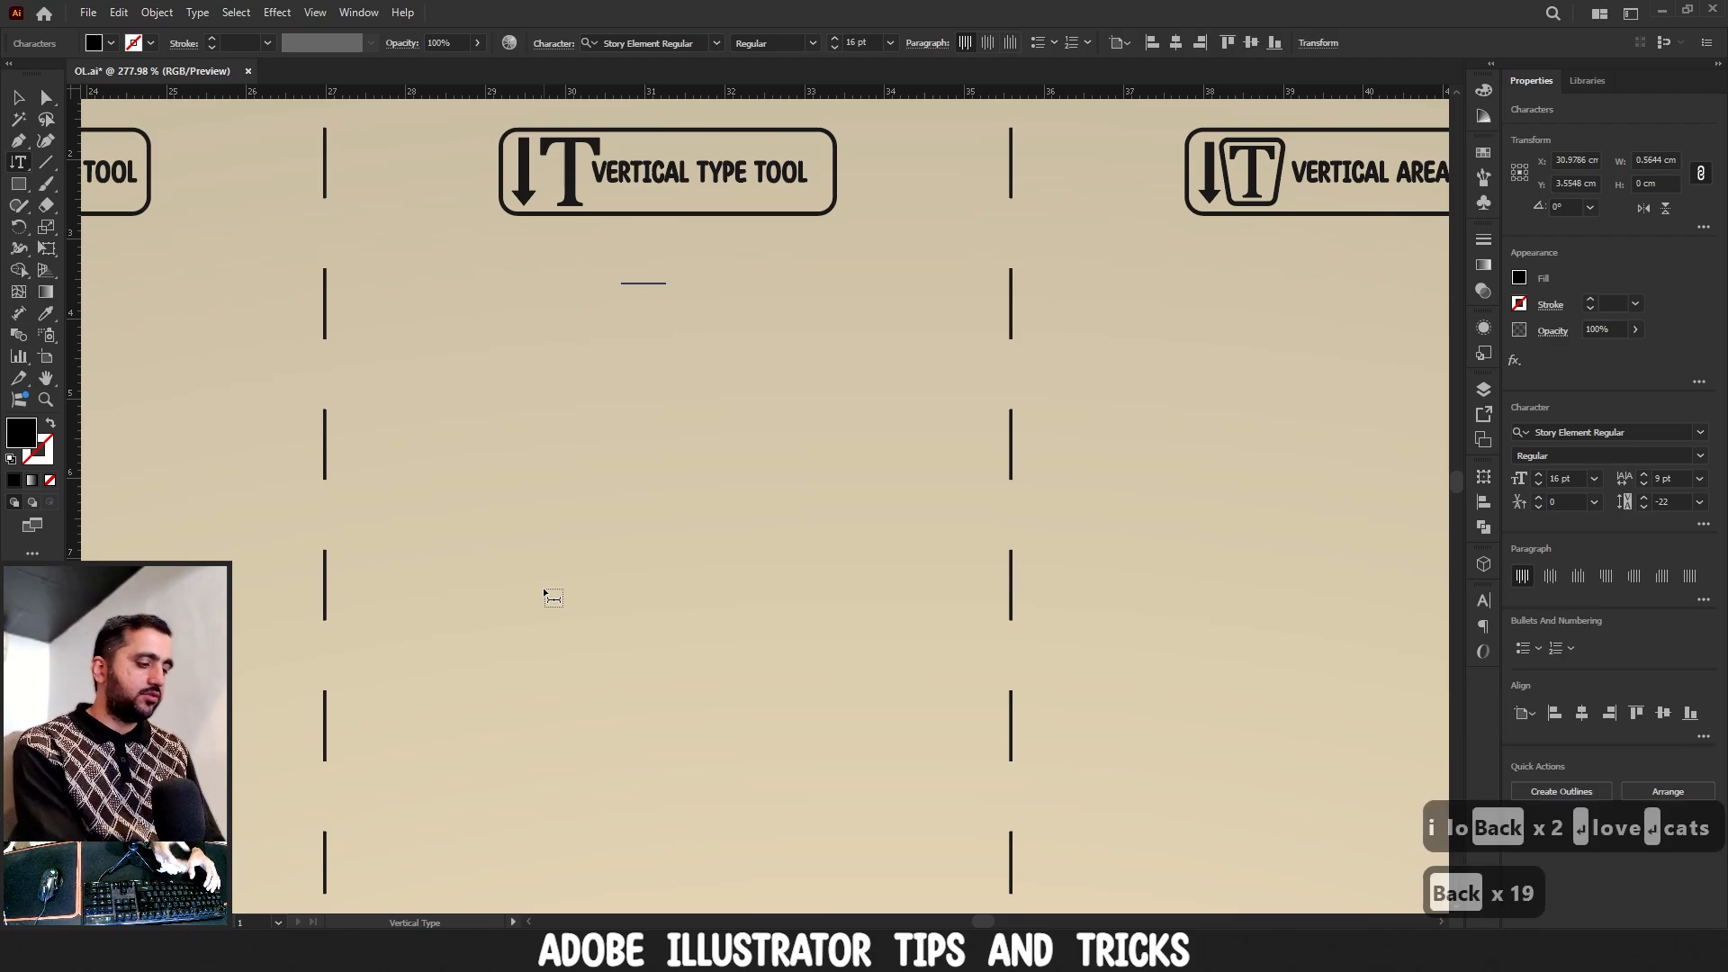
- Enter the words in reverse order as three vertical lines, "cat", "love" and "i", and finish text editing
{"action": "type", "text": "cat lov"}
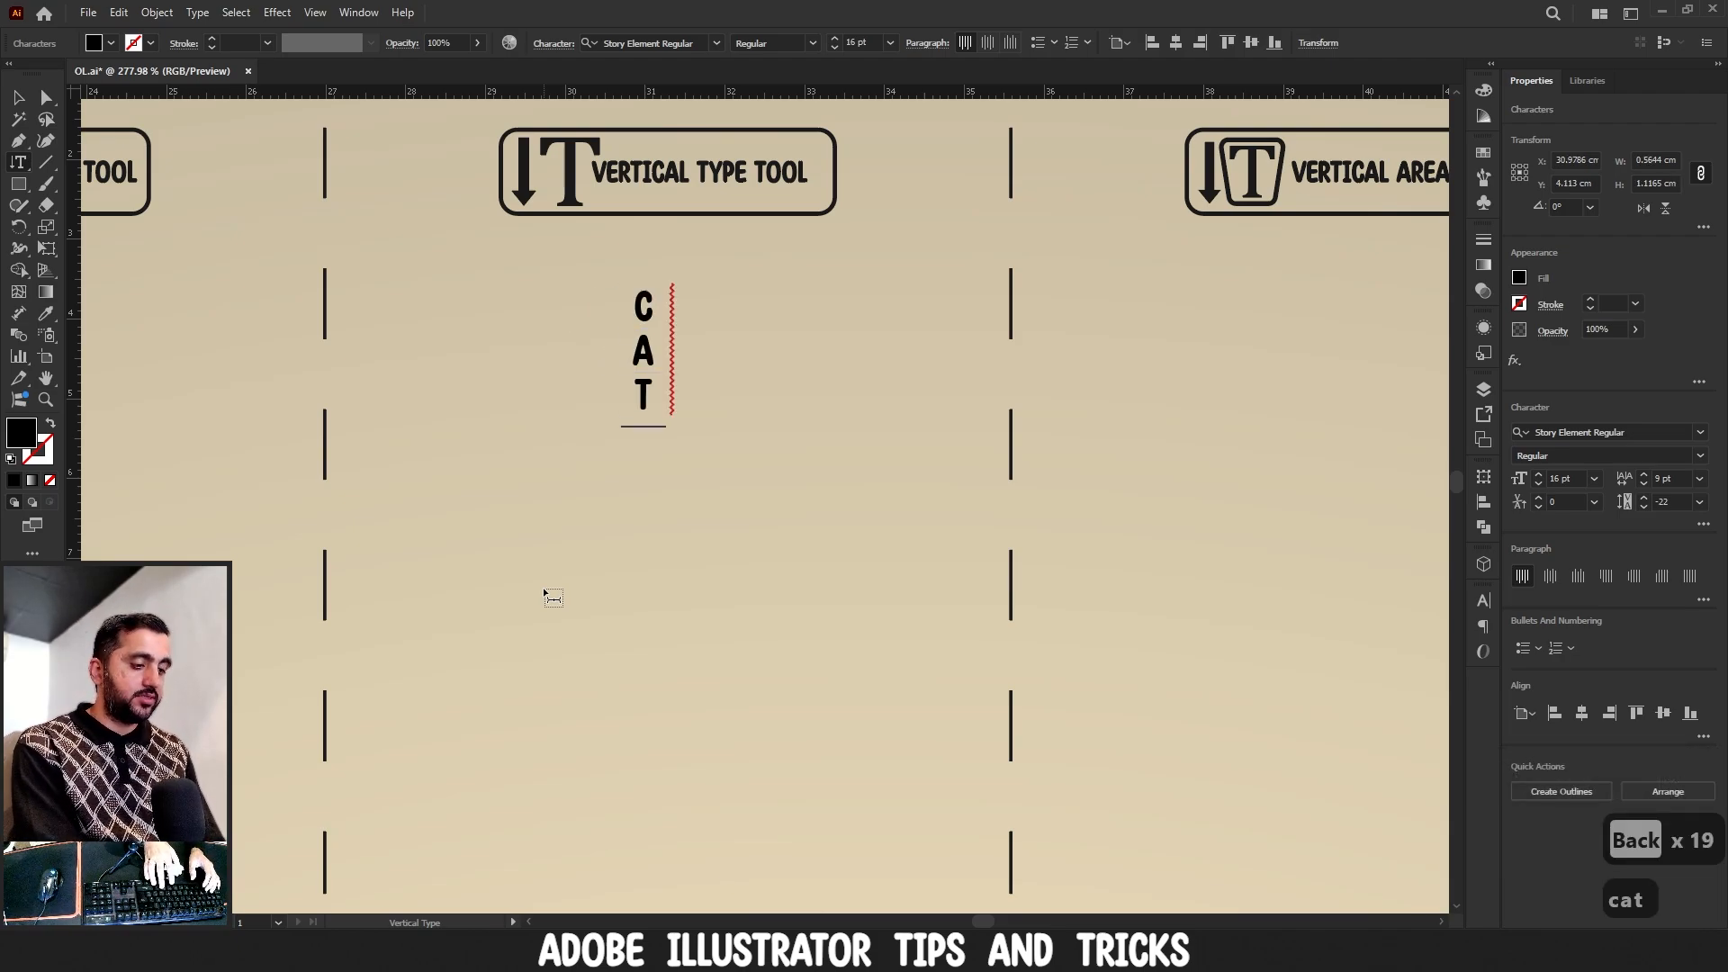
{"action": "type", "text": "r"}
{"action": "key", "text": "BackSpace"}
{"action": "key", "text": "BackSpace"}
{"action": "key", "text": "BackSpace"}
{"action": "key", "text": "BackSpace"}
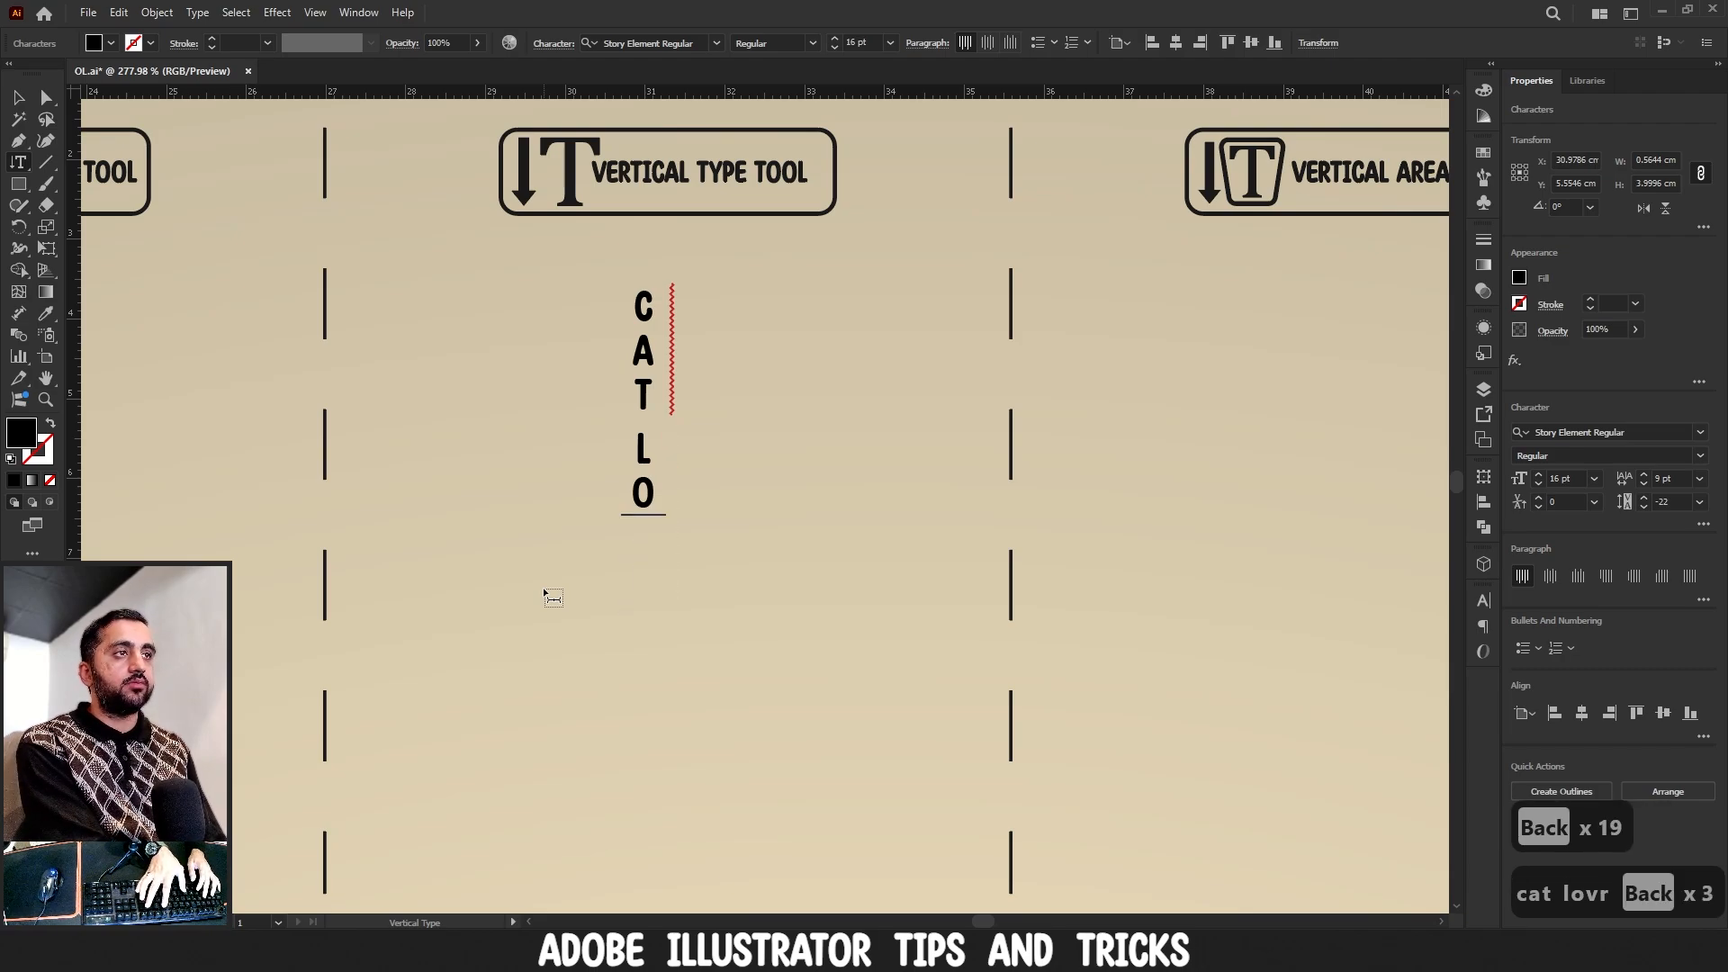
{"action": "key", "text": "Return"}
{"action": "key", "text": "BackSpace"}
{"action": "key", "text": "BackSpace"}
{"action": "key", "text": "Return"}
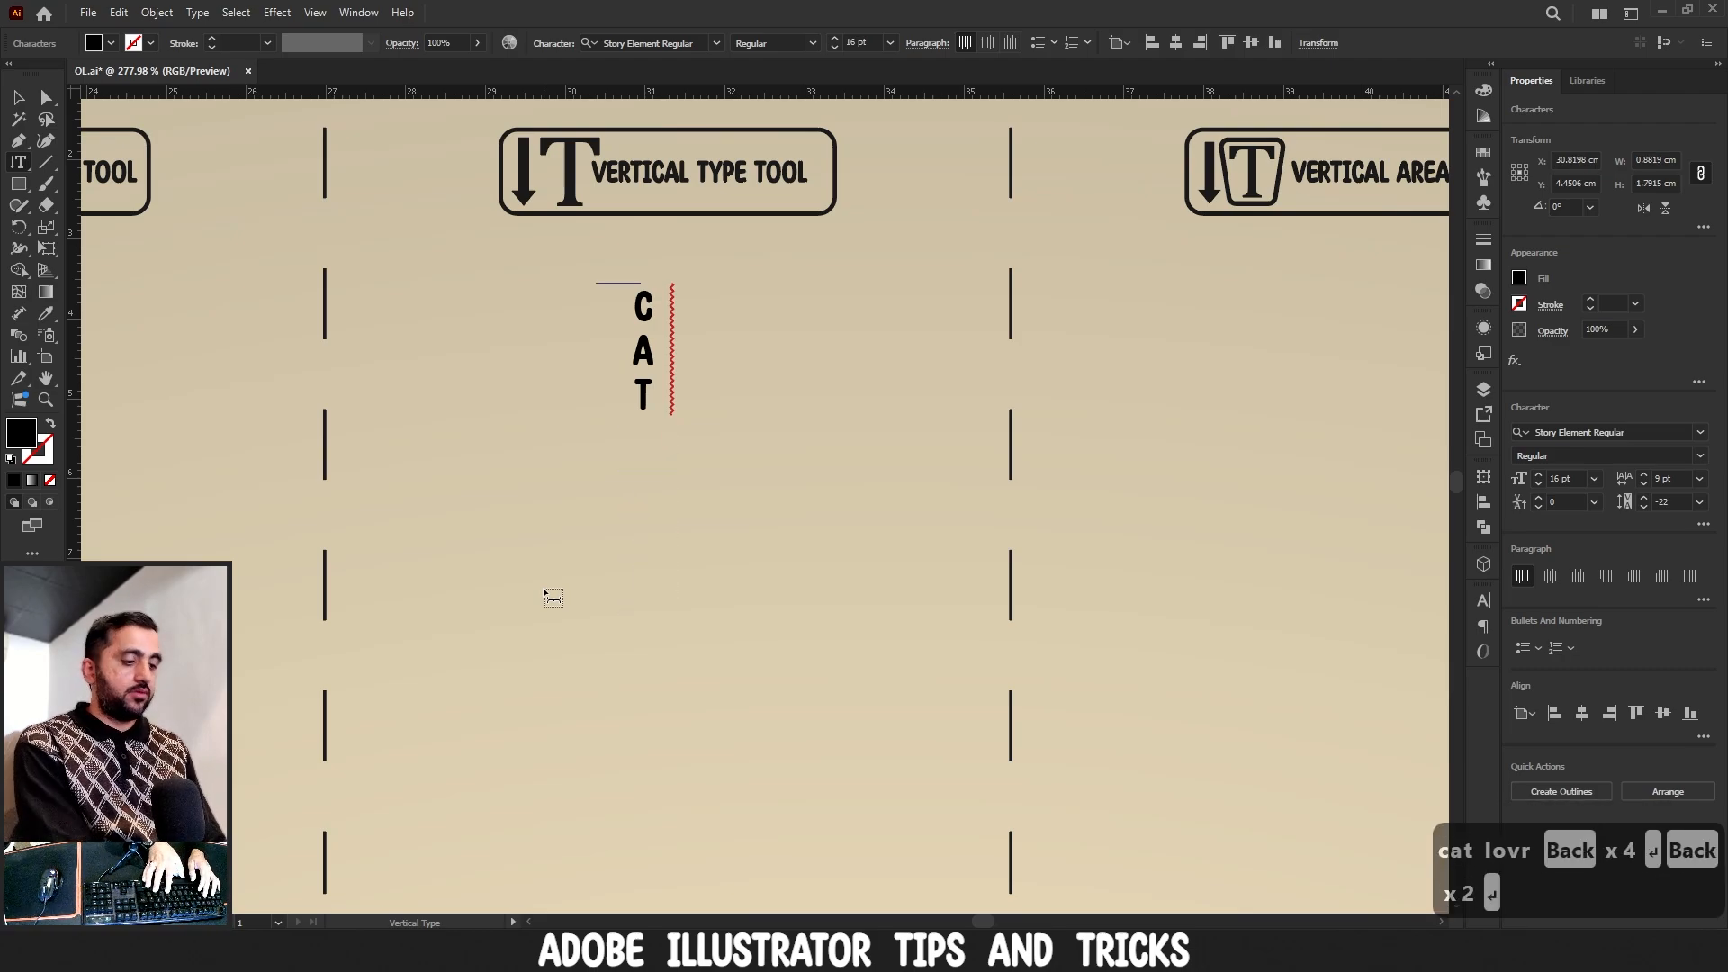
{"action": "type", "text": "love"}
{"action": "key", "text": "Return"}
{"action": "type", "text": "i"}
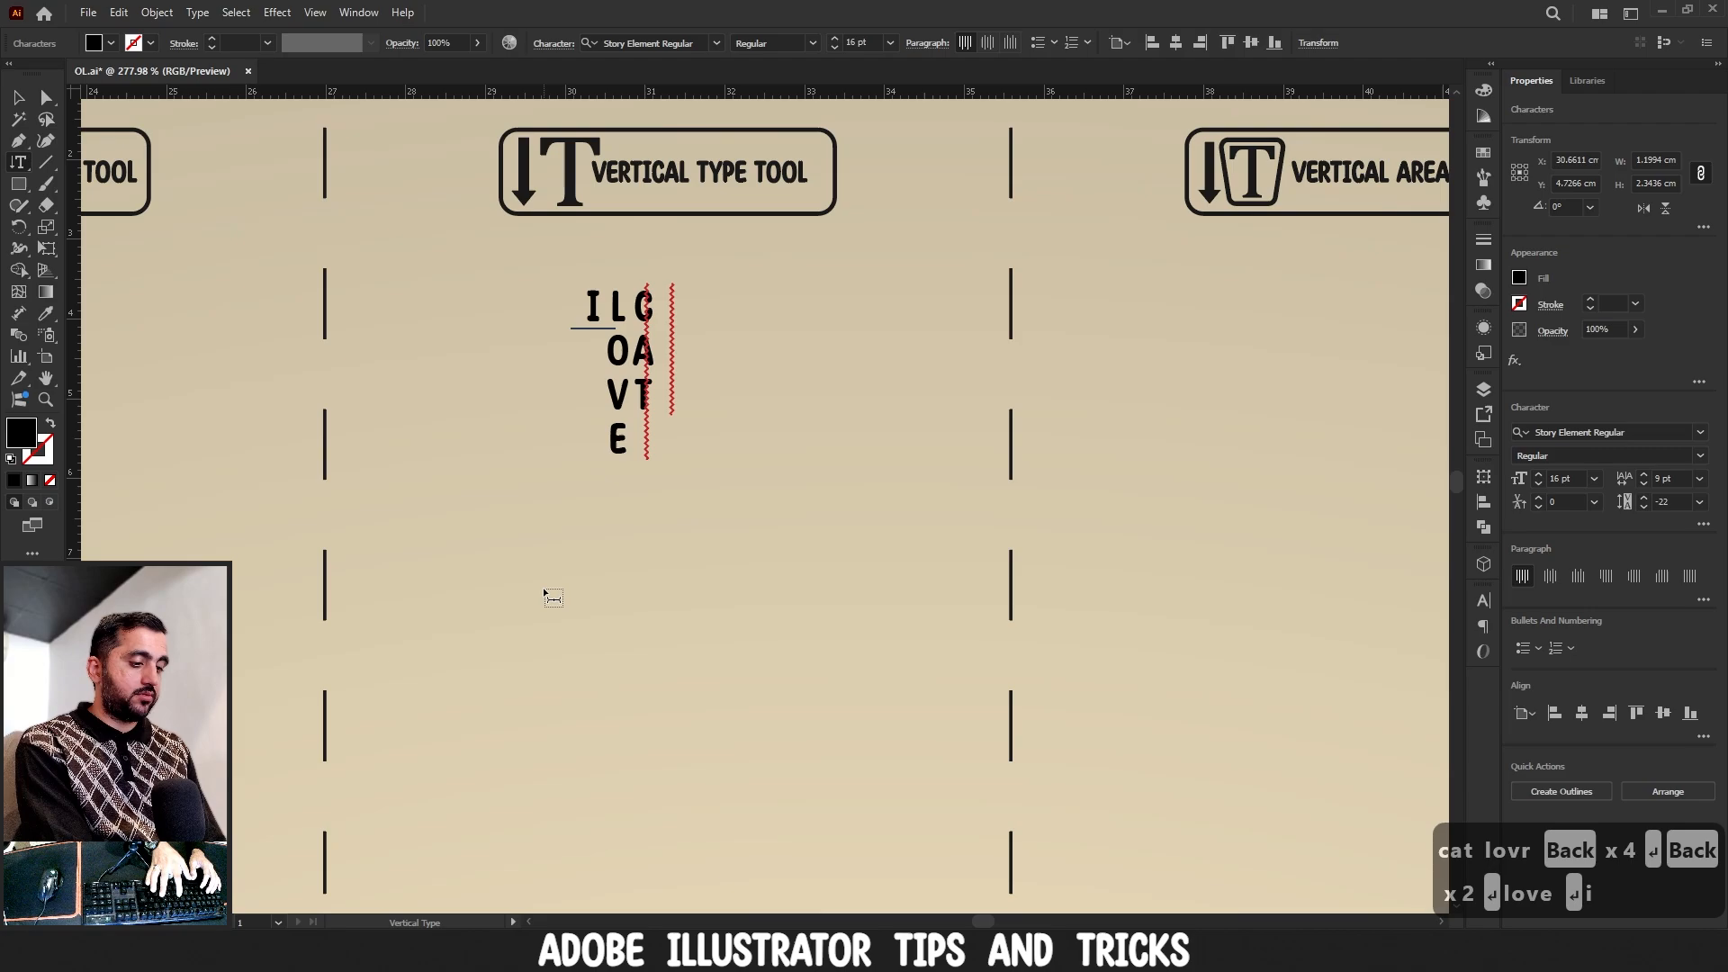
{"action": "left_click", "coordinate": [21, 98]}
{"action": "left_click", "coordinate": [467, 316]}
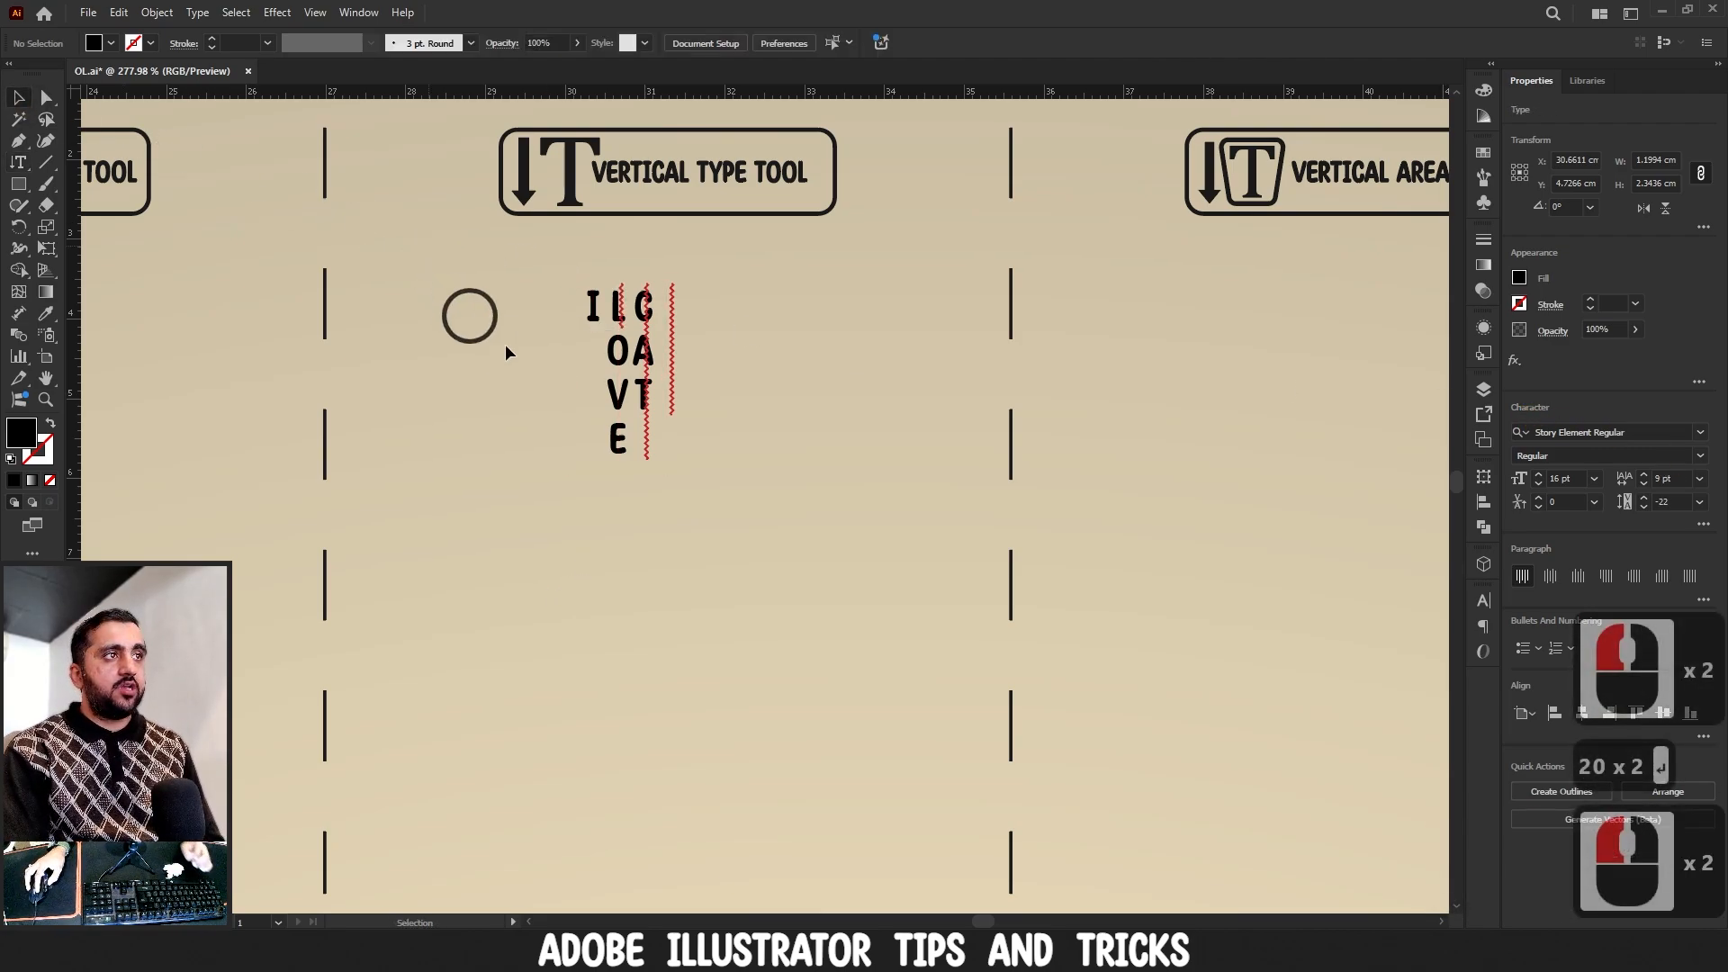
- Accept the suggested spelling corrections for the flagged words "i", "love" and "cat" in the vertical text, and deselect it
{"action": "left_click_drag", "start_coordinate": [645, 347], "coordinate": [559, 300]}
{"action": "left_click", "coordinate": [18, 165]}
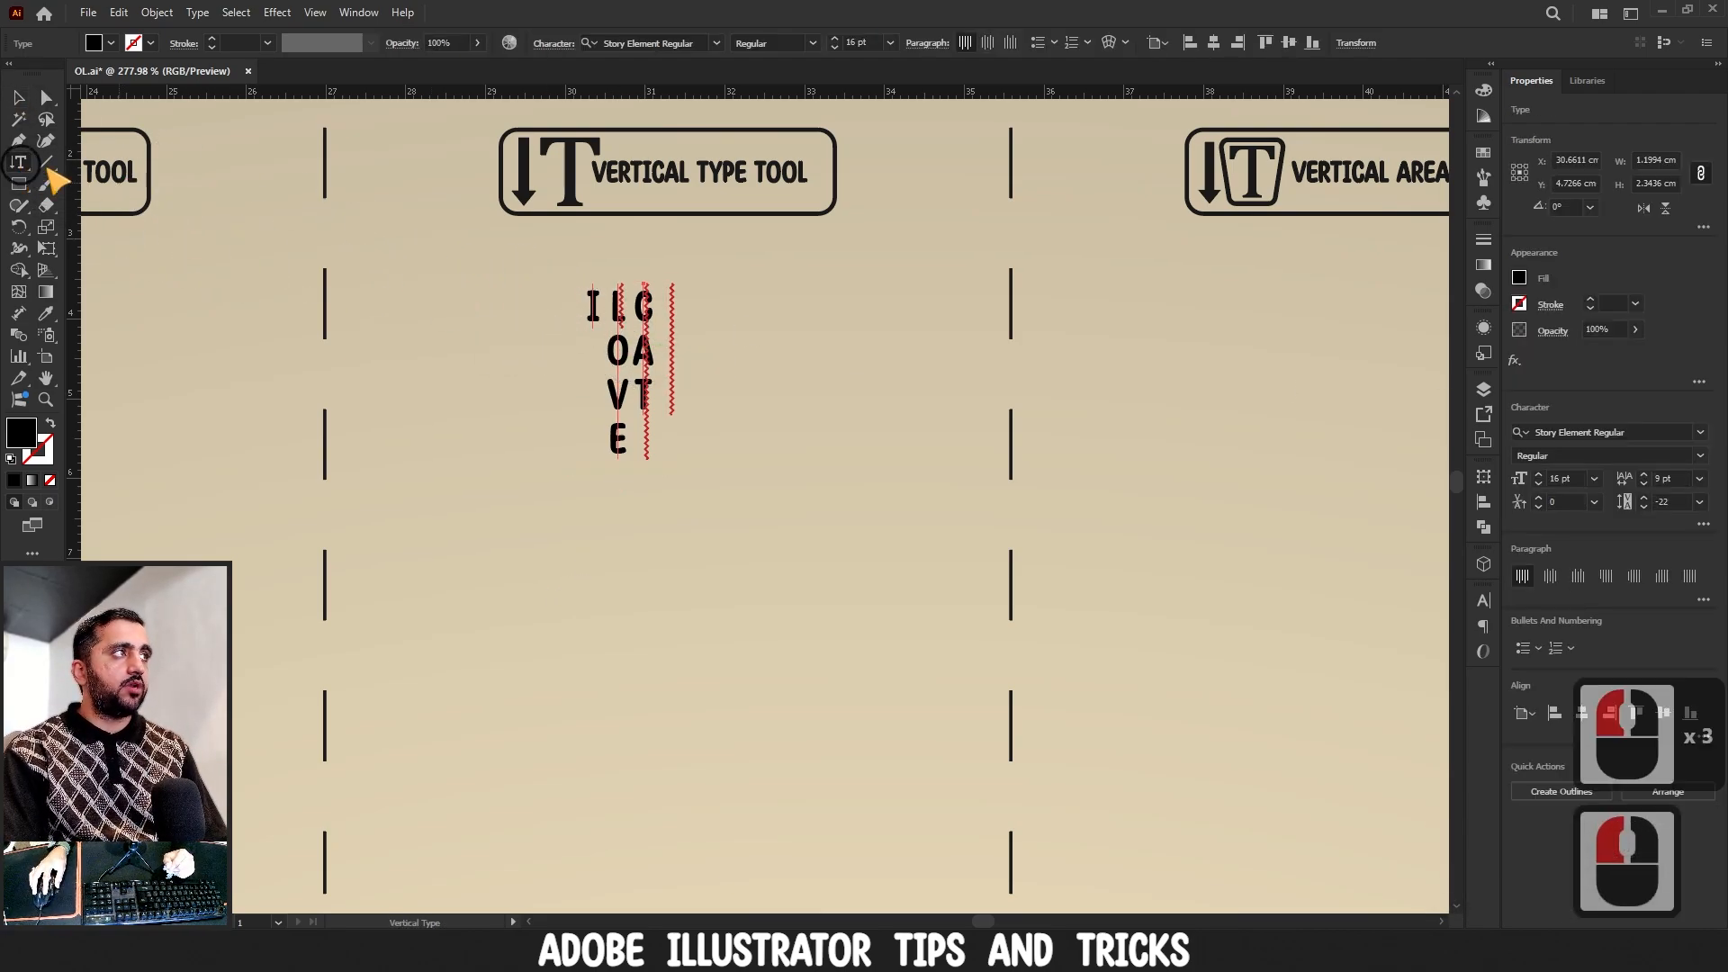
{"action": "left_click", "coordinate": [594, 311]}
{"action": "right_click", "coordinate": [593, 312]}
{"action": "left_click", "coordinate": [623, 335]}
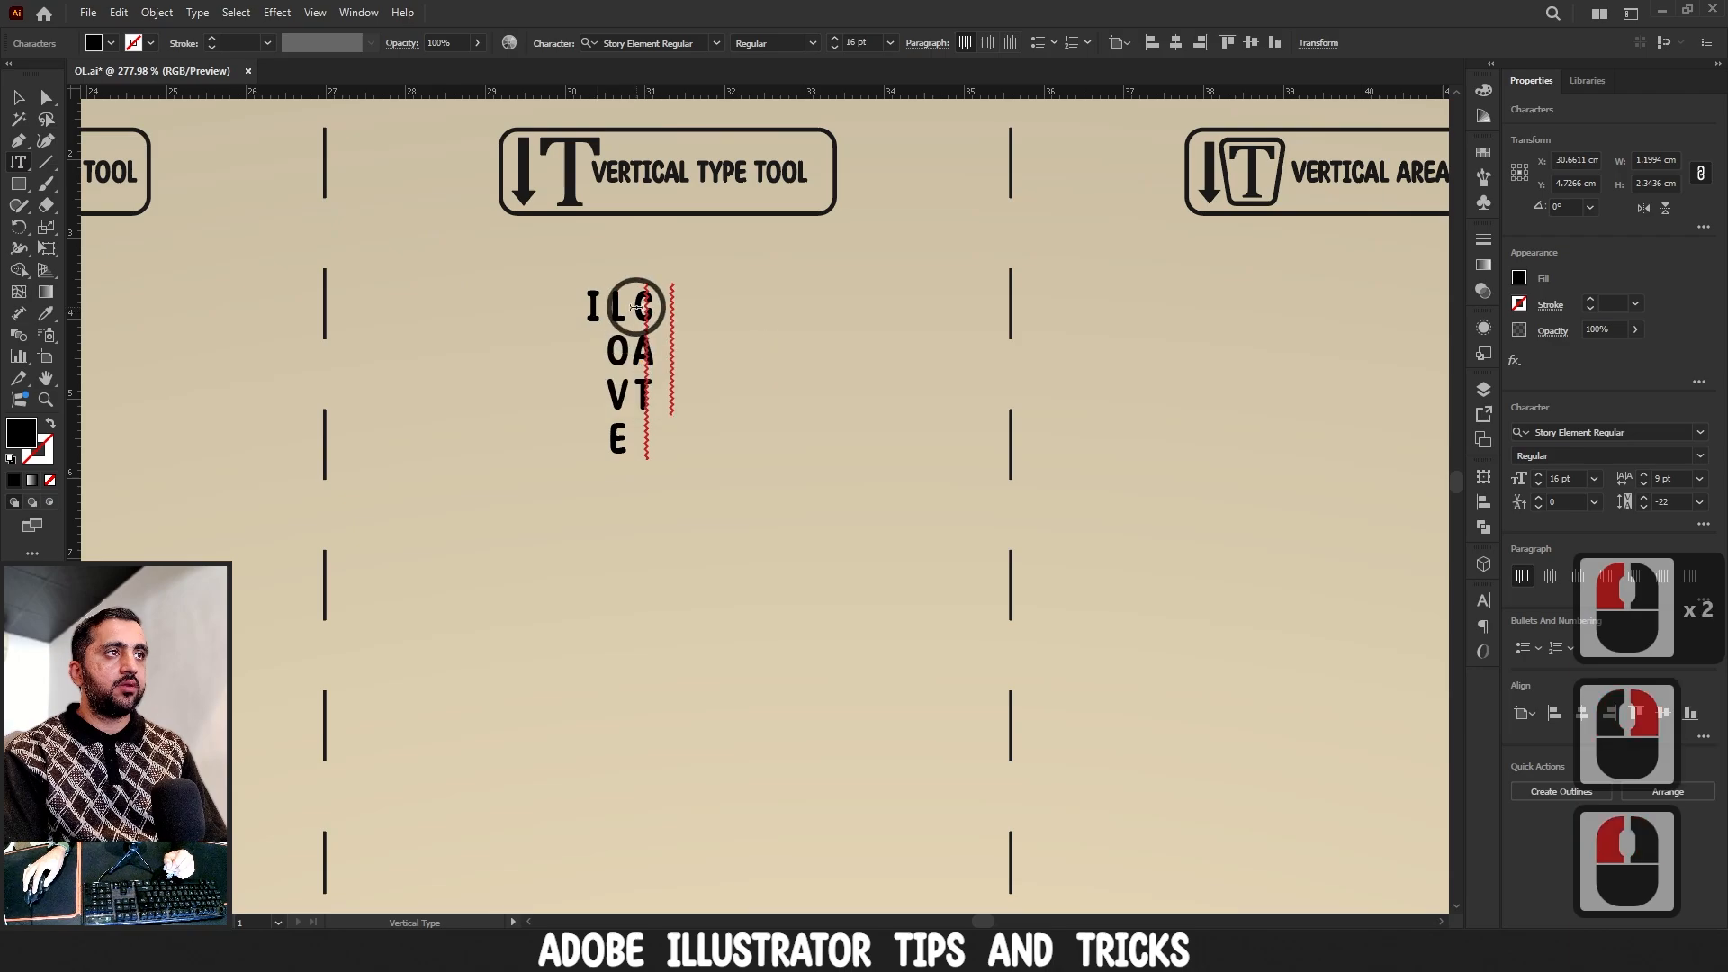
{"action": "right_click", "coordinate": [619, 308]}
{"action": "left_click", "coordinate": [650, 339]}
{"action": "right_click", "coordinate": [645, 325]}
{"action": "left_click", "coordinate": [668, 353]}
{"action": "left_click", "coordinate": [20, 98]}
{"action": "left_click", "coordinate": [289, 439]}
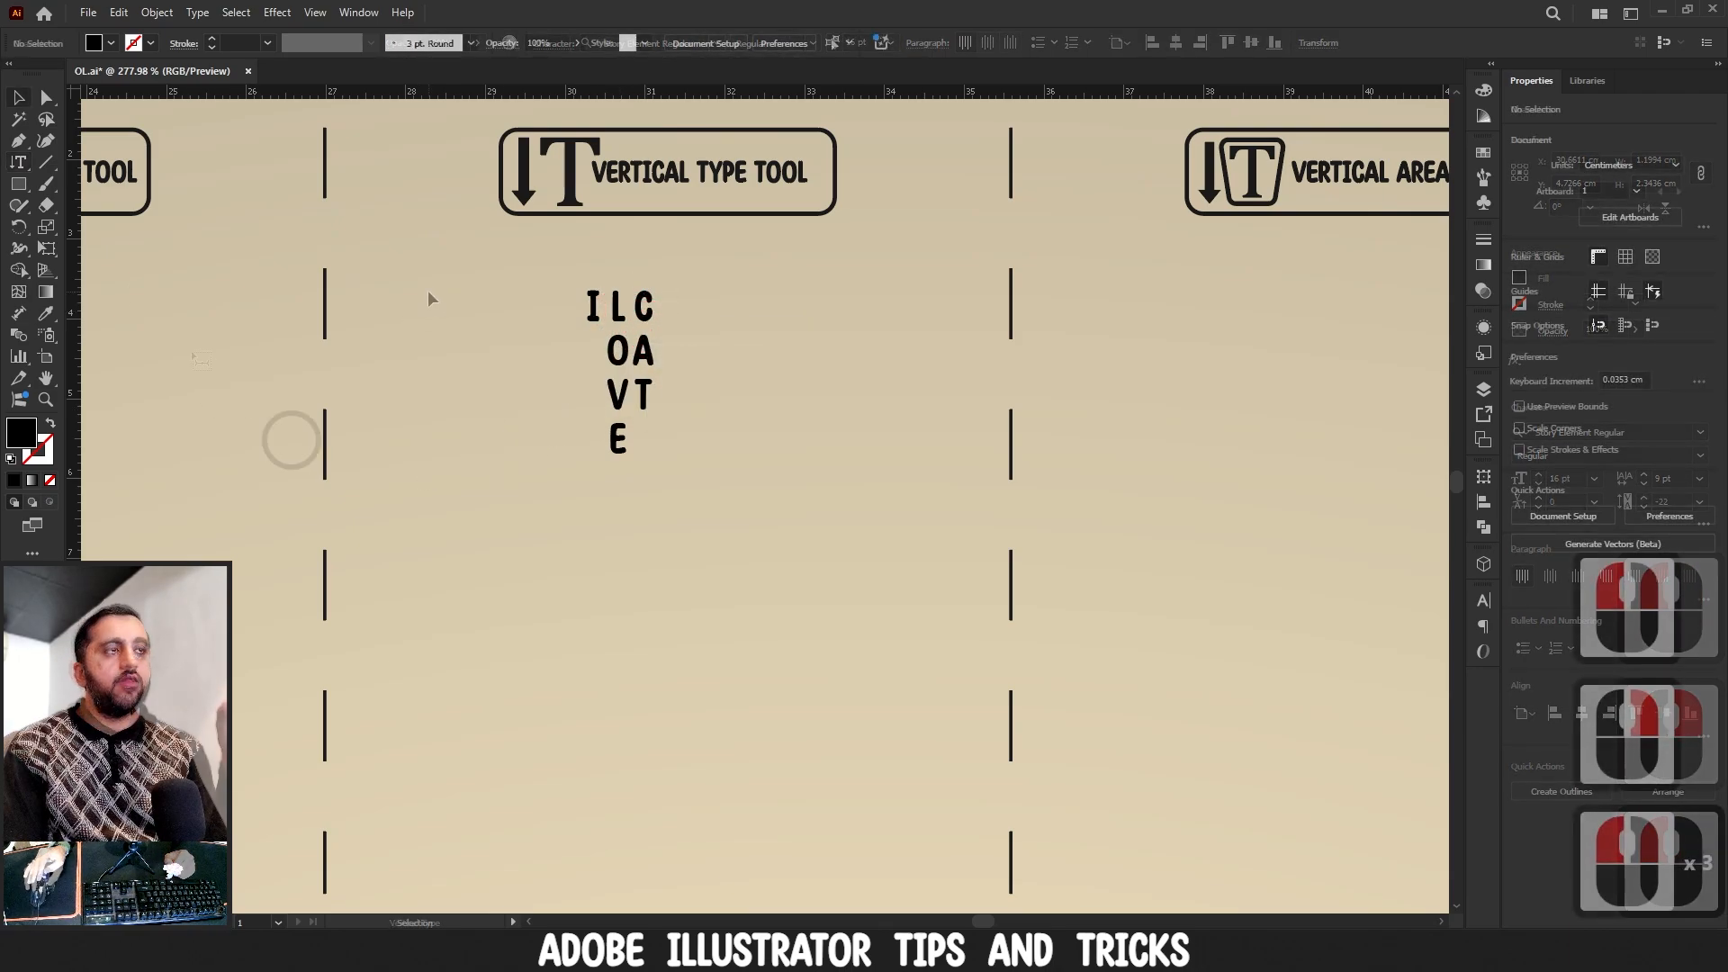
- Apply centre and then bottom paragraph alignment to the vertical text, moving the block down clear of its heading
{"action": "left_click", "coordinate": [586, 388]}
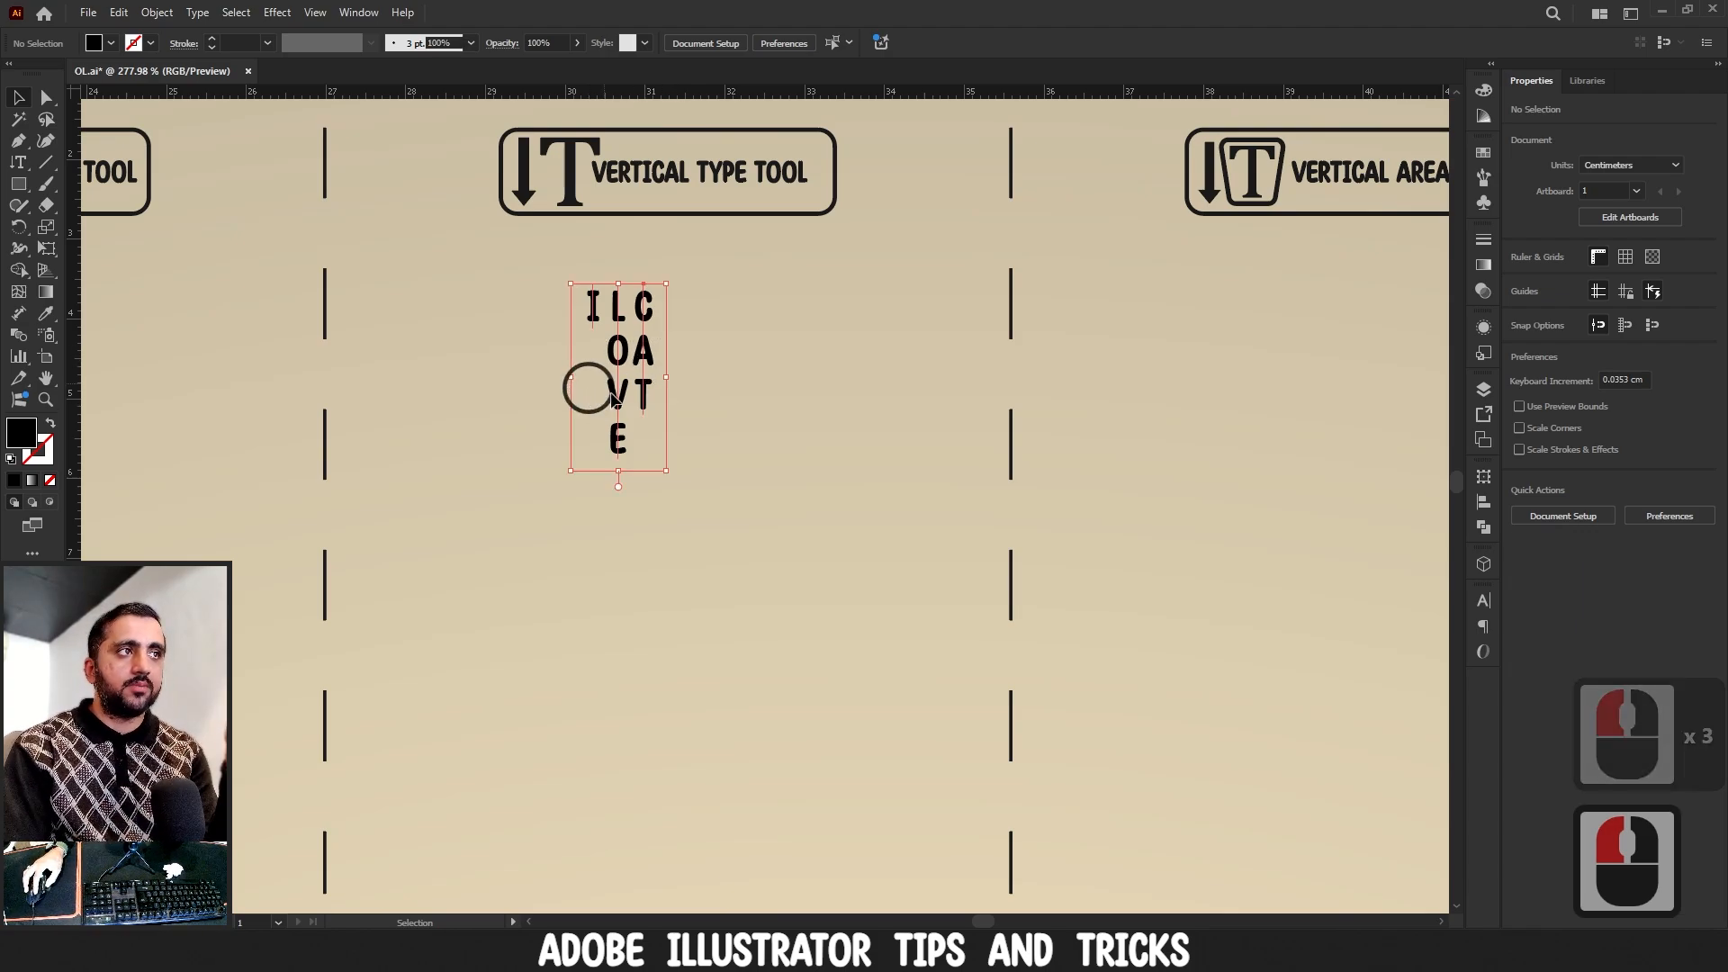
{"action": "left_click", "coordinate": [1552, 580]}
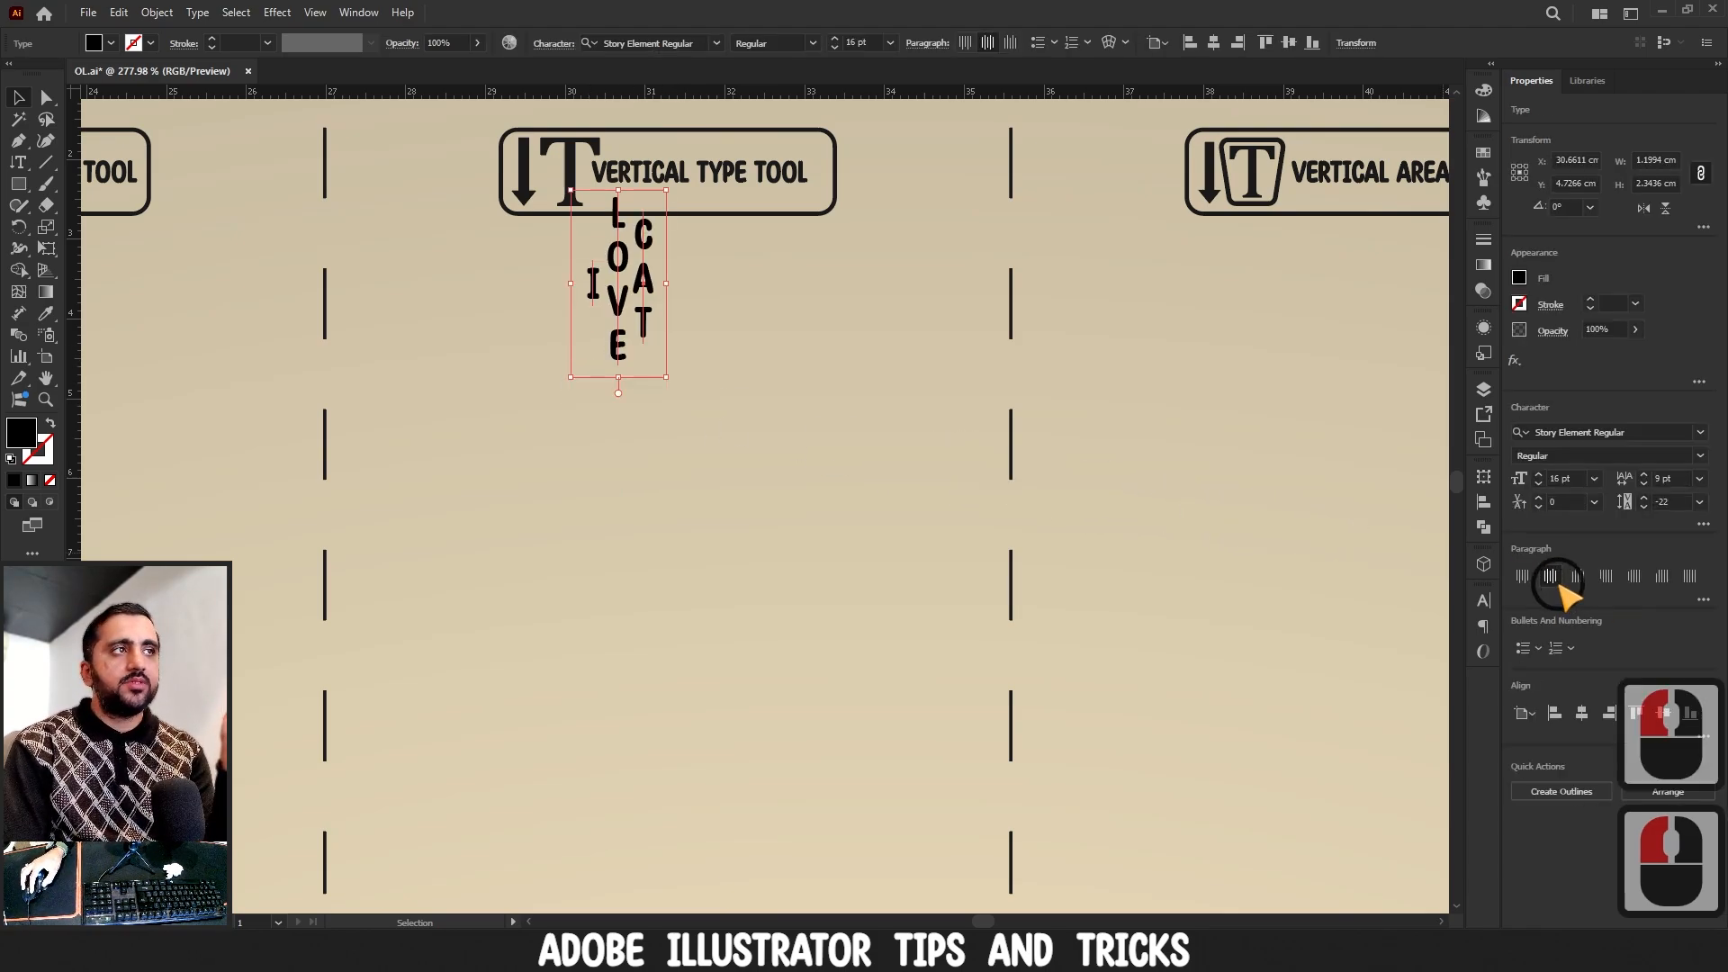
{"action": "left_click_drag", "start_coordinate": [639, 310], "coordinate": [667, 558]}
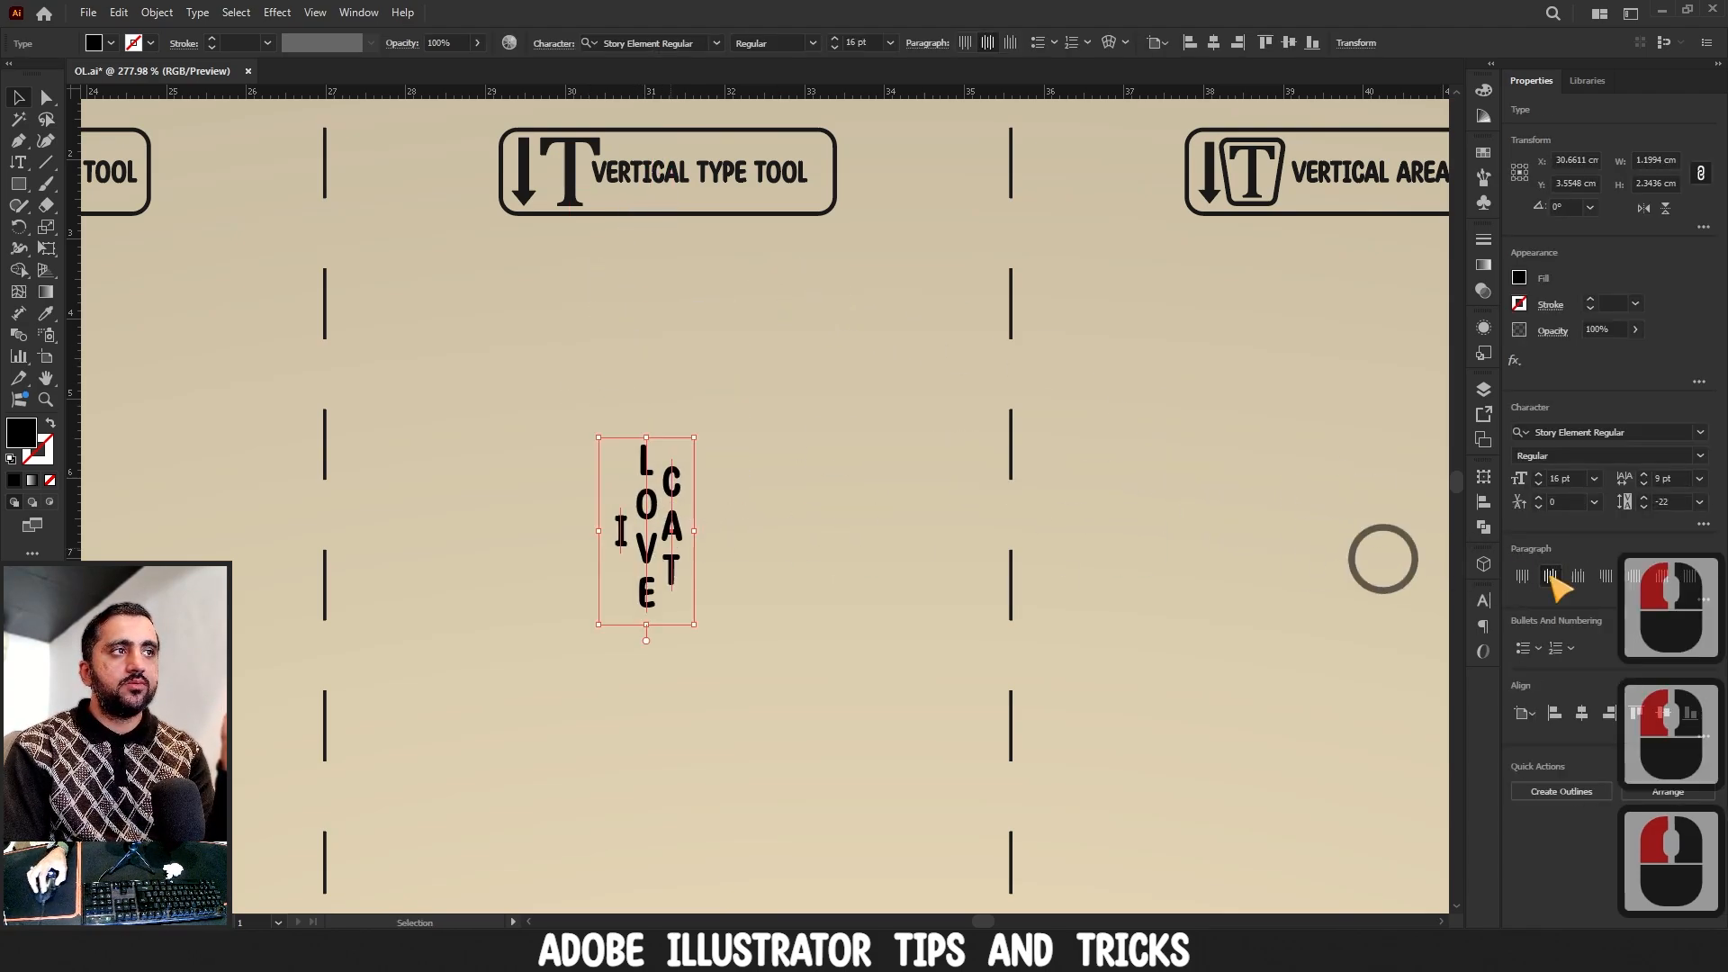
{"action": "left_click", "coordinate": [1579, 576]}
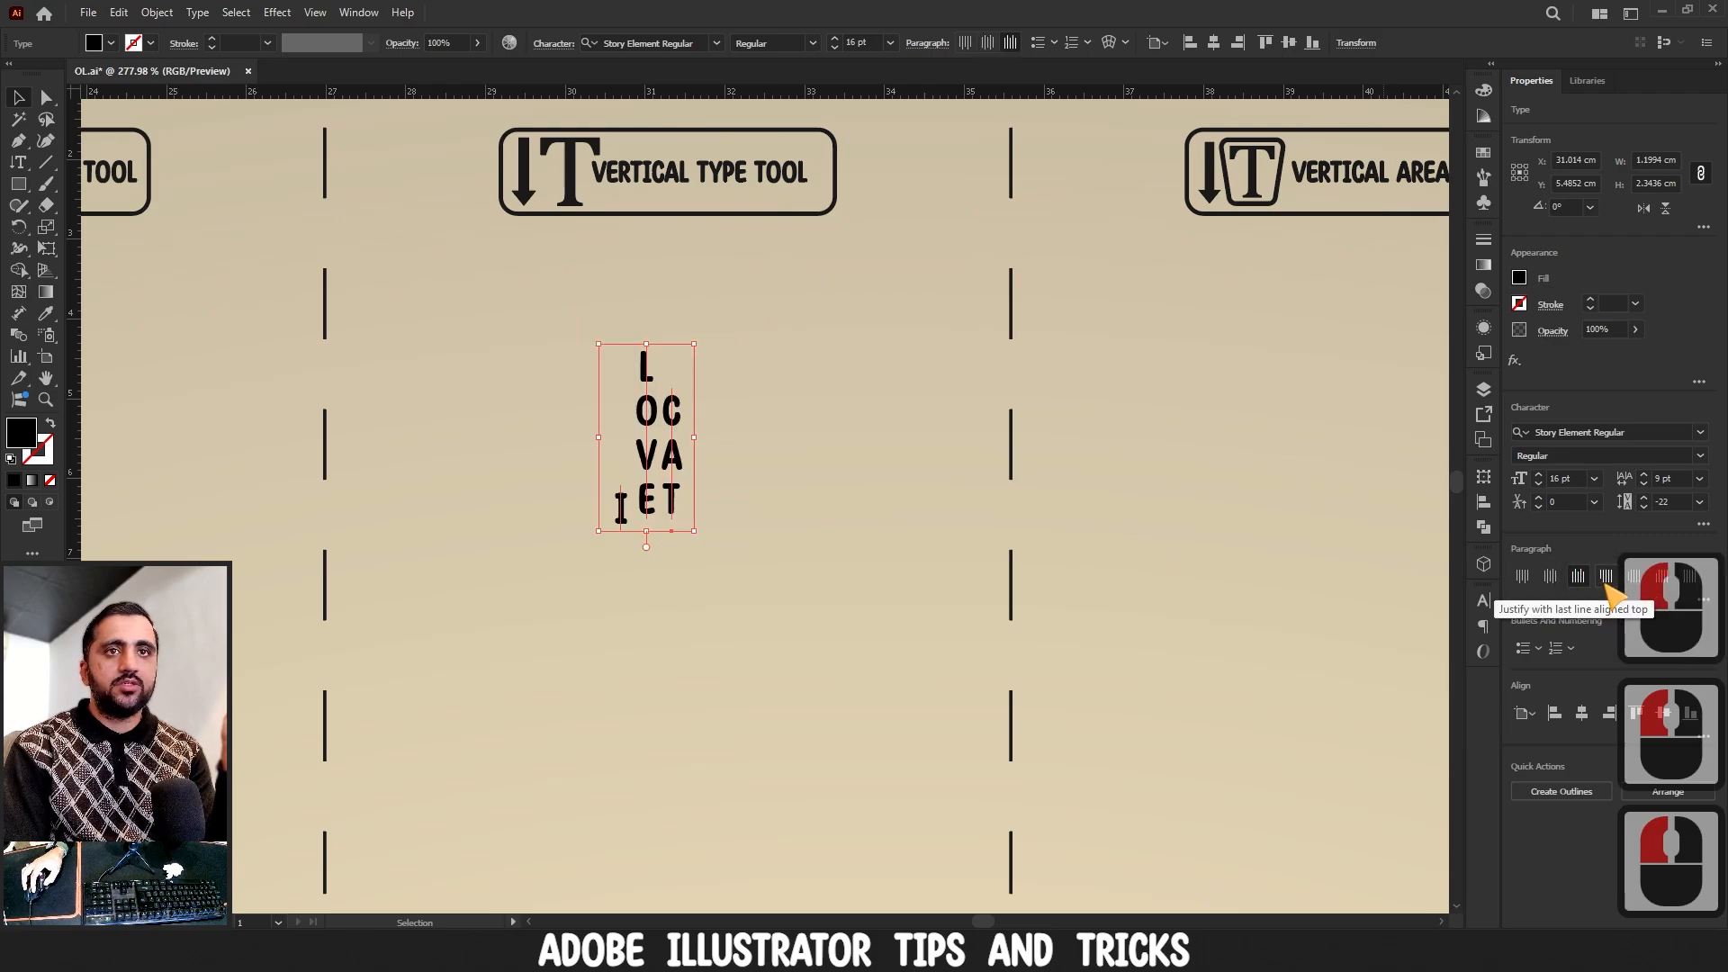
- Centre-align the paragraphs of the vertical text, try the bulleted and numbered list options on it, and deselect it
{"action": "left_click", "coordinate": [1549, 578]}
{"action": "left_click", "coordinate": [1550, 577]}
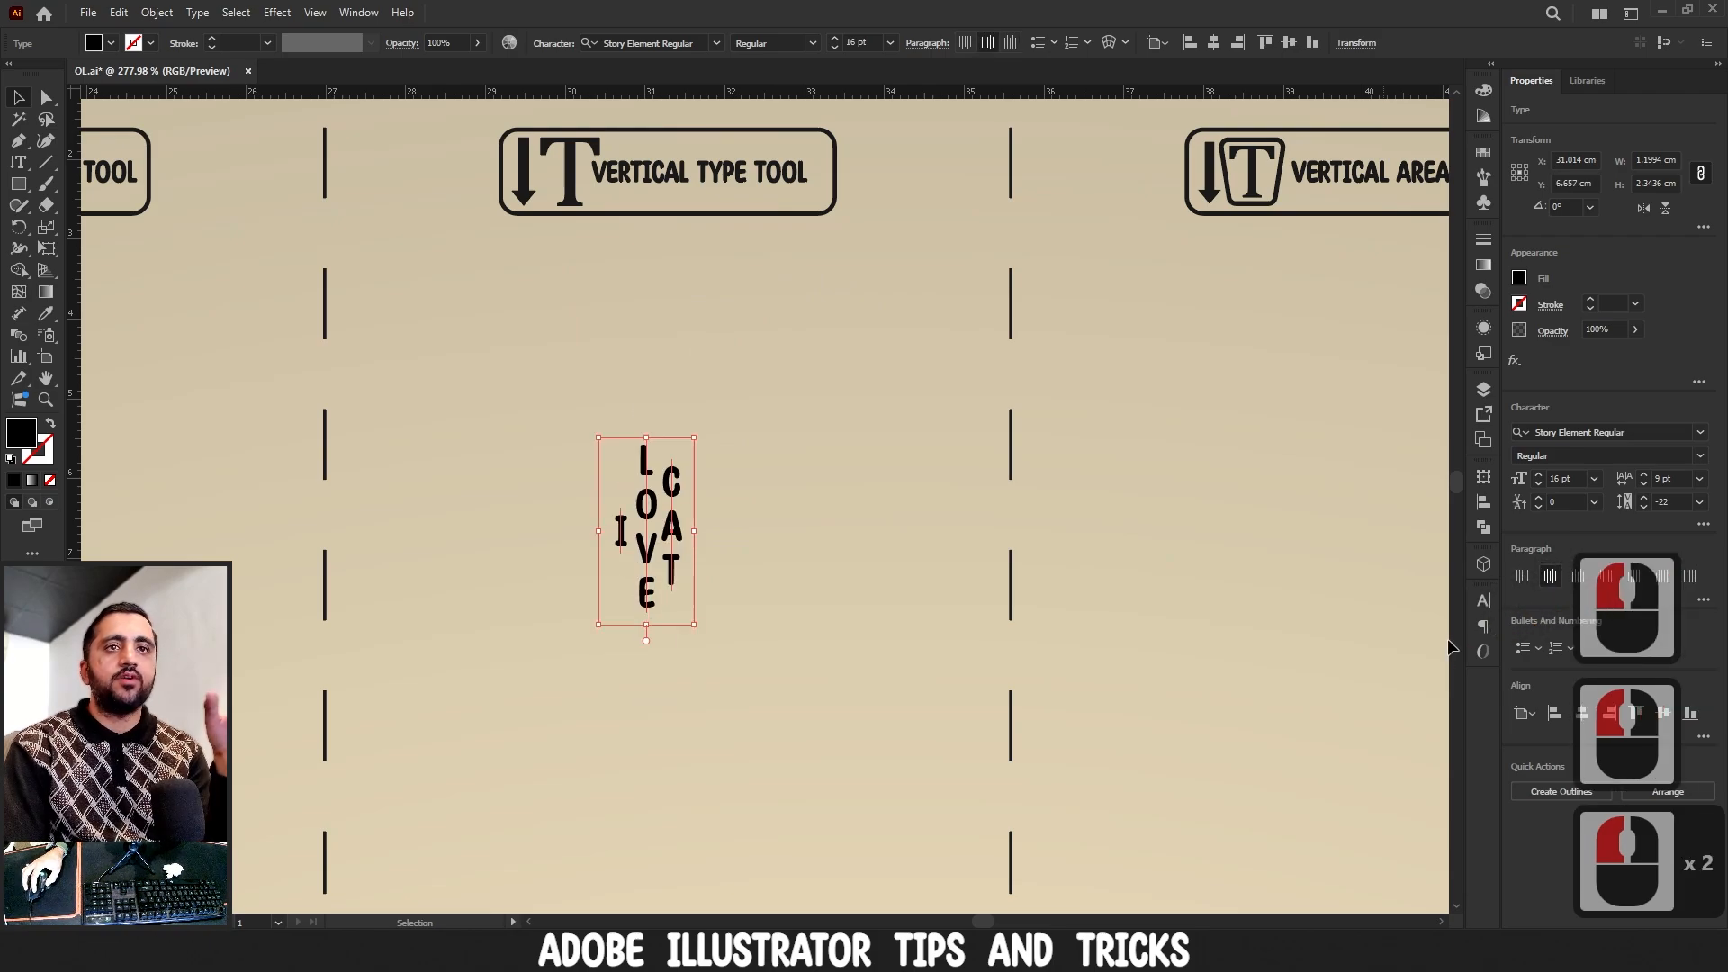
{"action": "left_click", "coordinate": [1522, 648]}
{"action": "left_click", "coordinate": [1523, 648]}
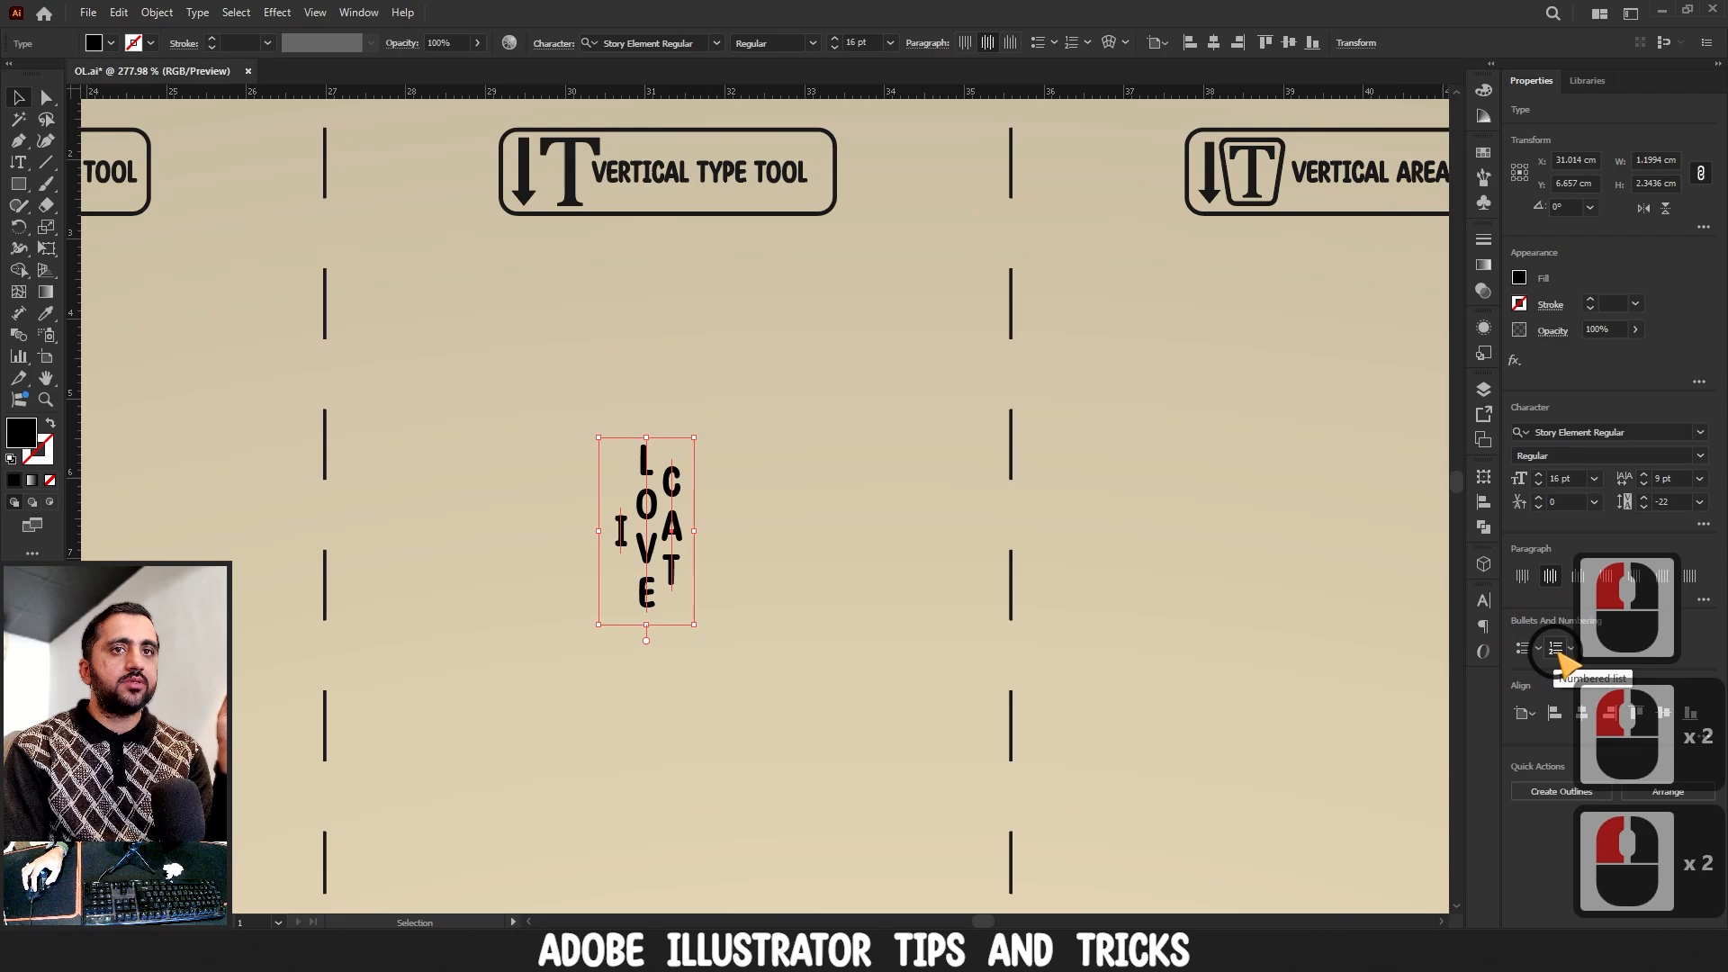
{"action": "left_click", "coordinate": [1555, 648]}
{"action": "left_click", "coordinate": [1555, 648]}
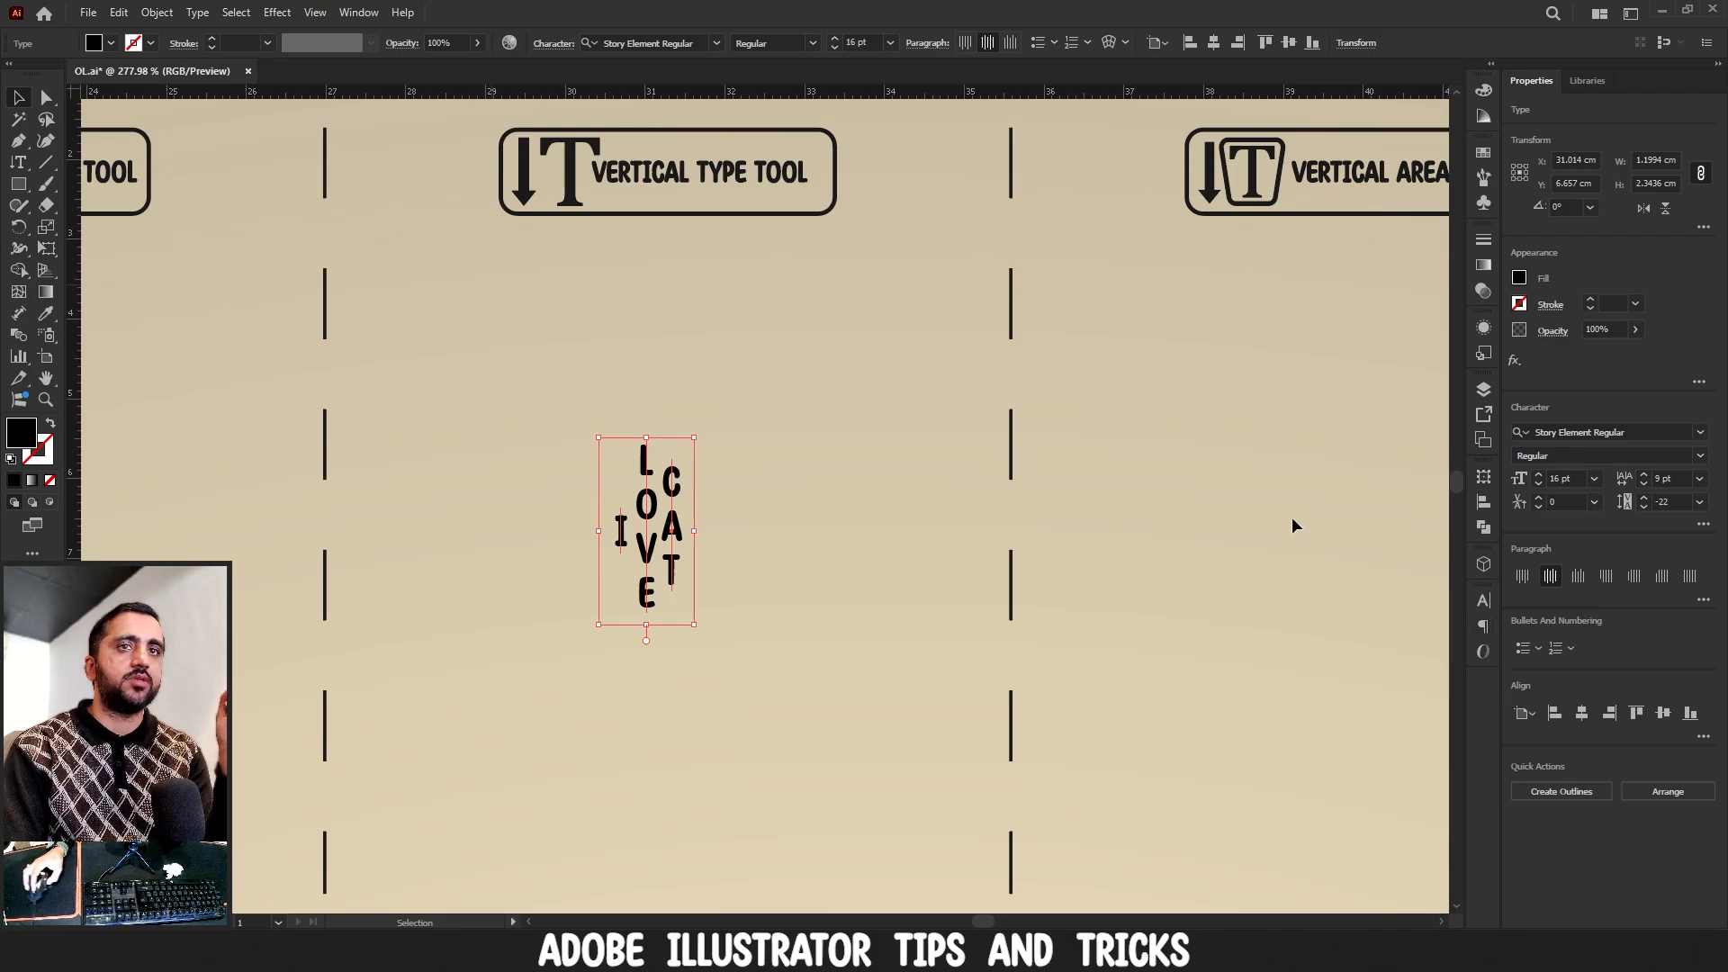
{"action": "left_click", "coordinate": [1331, 521]}
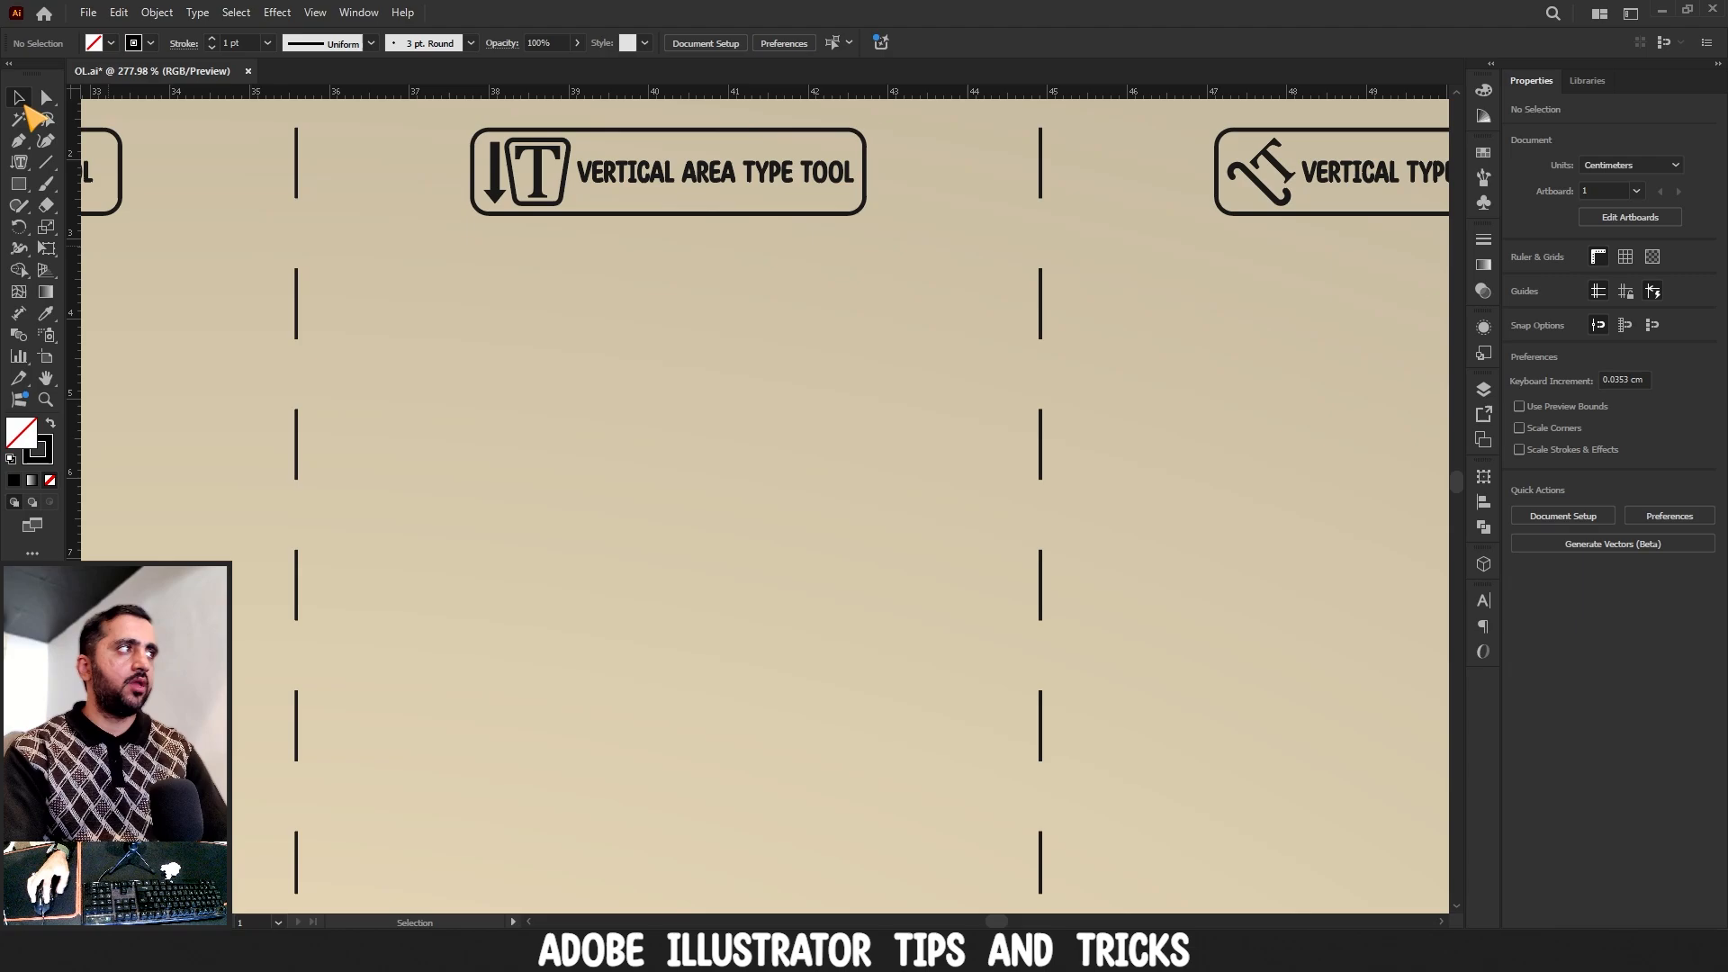
- Draw a rectangle about 2.82 by 2.94 cm and a rounded rectangle about 3.12 by 3.07 cm beside it under the Vertical Area Type Tool heading
{"action": "left_click", "coordinate": [18, 184]}
{"action": "left_click_drag", "start_coordinate": [334, 301], "coordinate": [561, 536]}
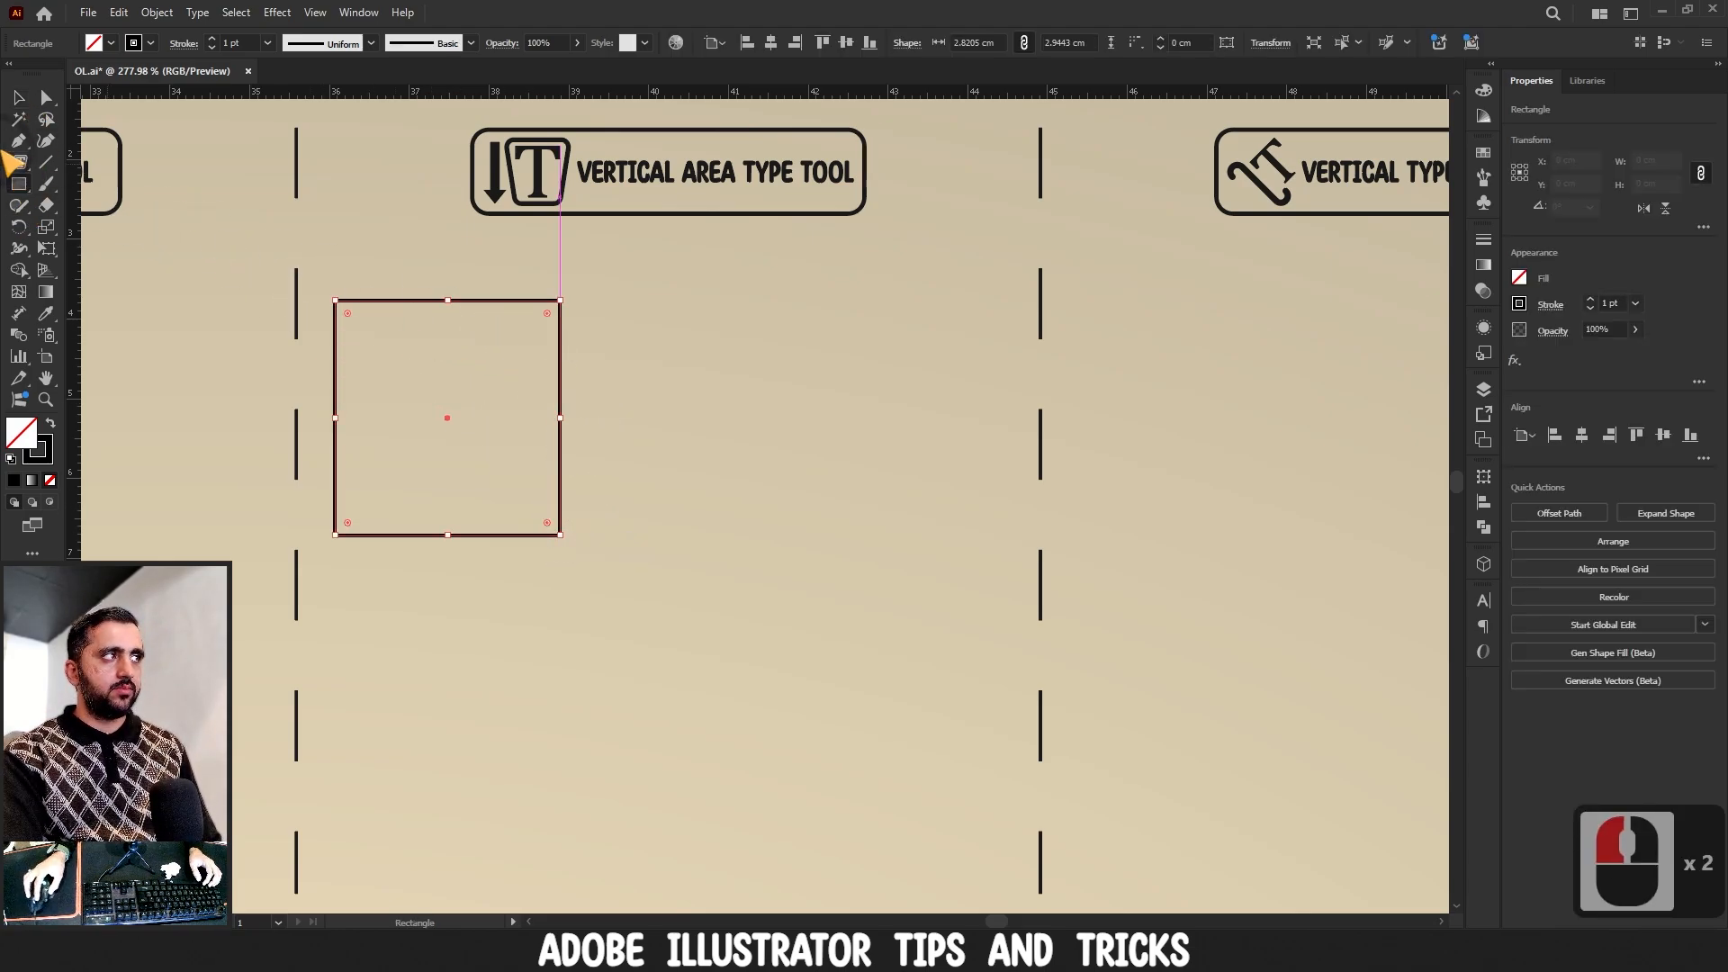
{"action": "left_click", "coordinate": [18, 184]}
{"action": "left_click", "coordinate": [99, 207]}
{"action": "left_click_drag", "start_coordinate": [674, 337], "coordinate": [924, 582]}
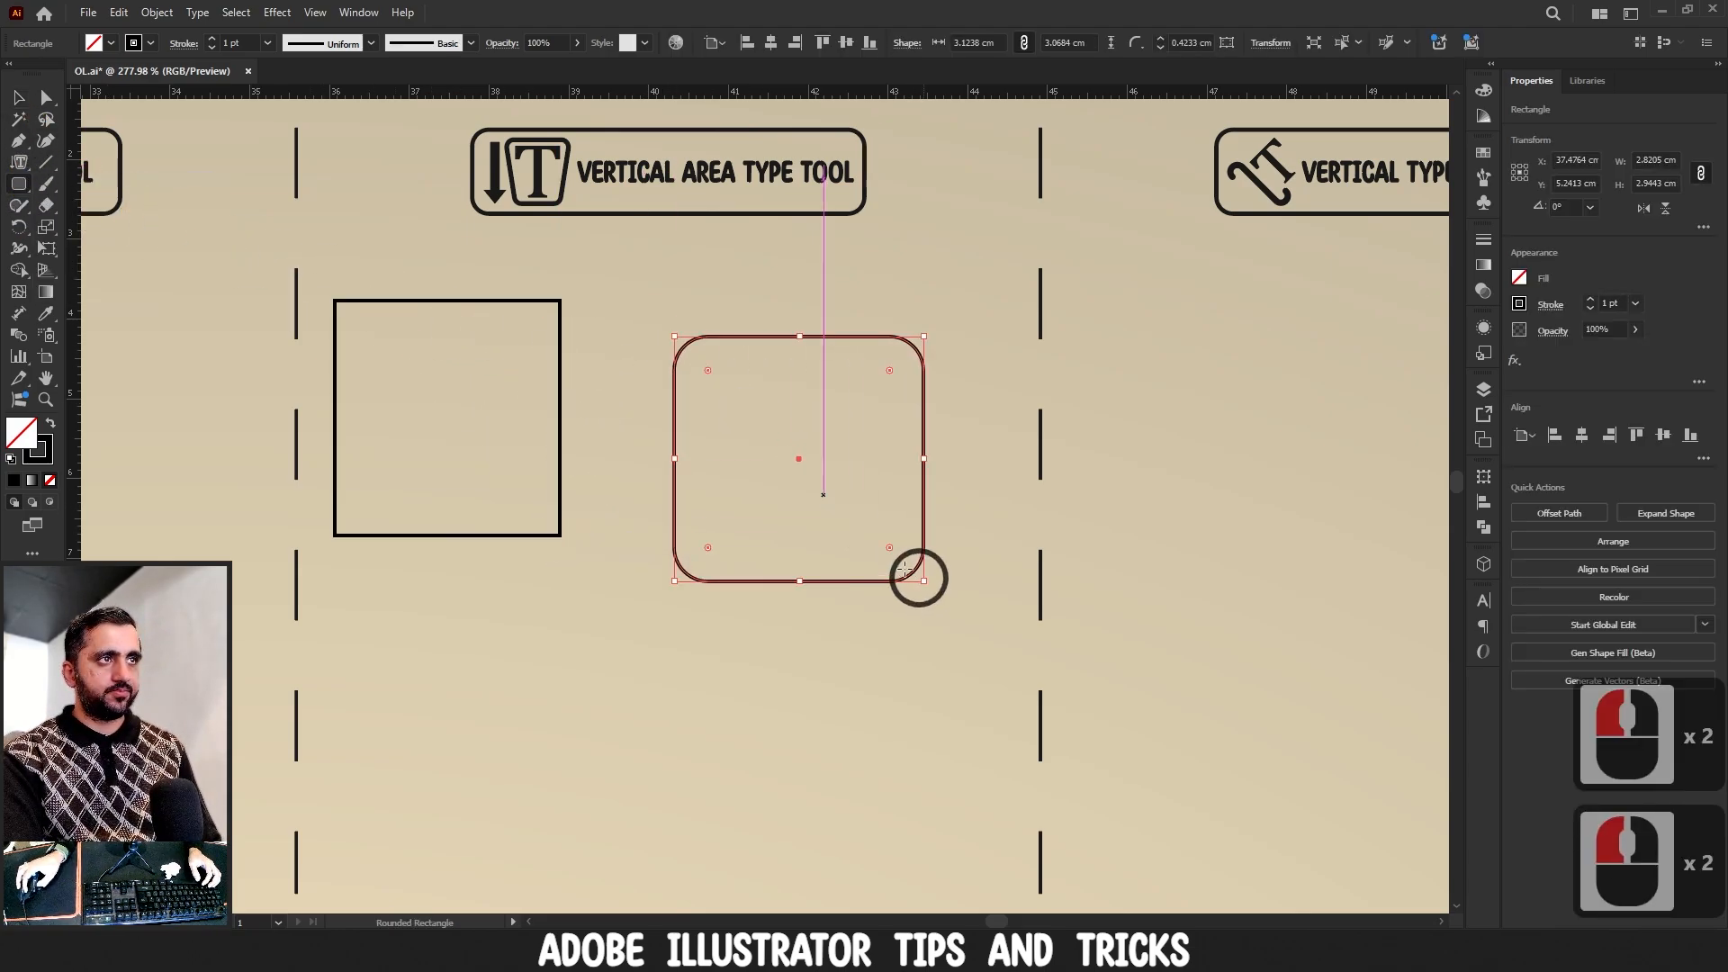
- Fill the square-cornered rectangle with vertical area placeholder text and thread it into the rounded rectangle
{"action": "left_click", "coordinate": [19, 163]}
{"action": "left_click", "coordinate": [373, 307]}
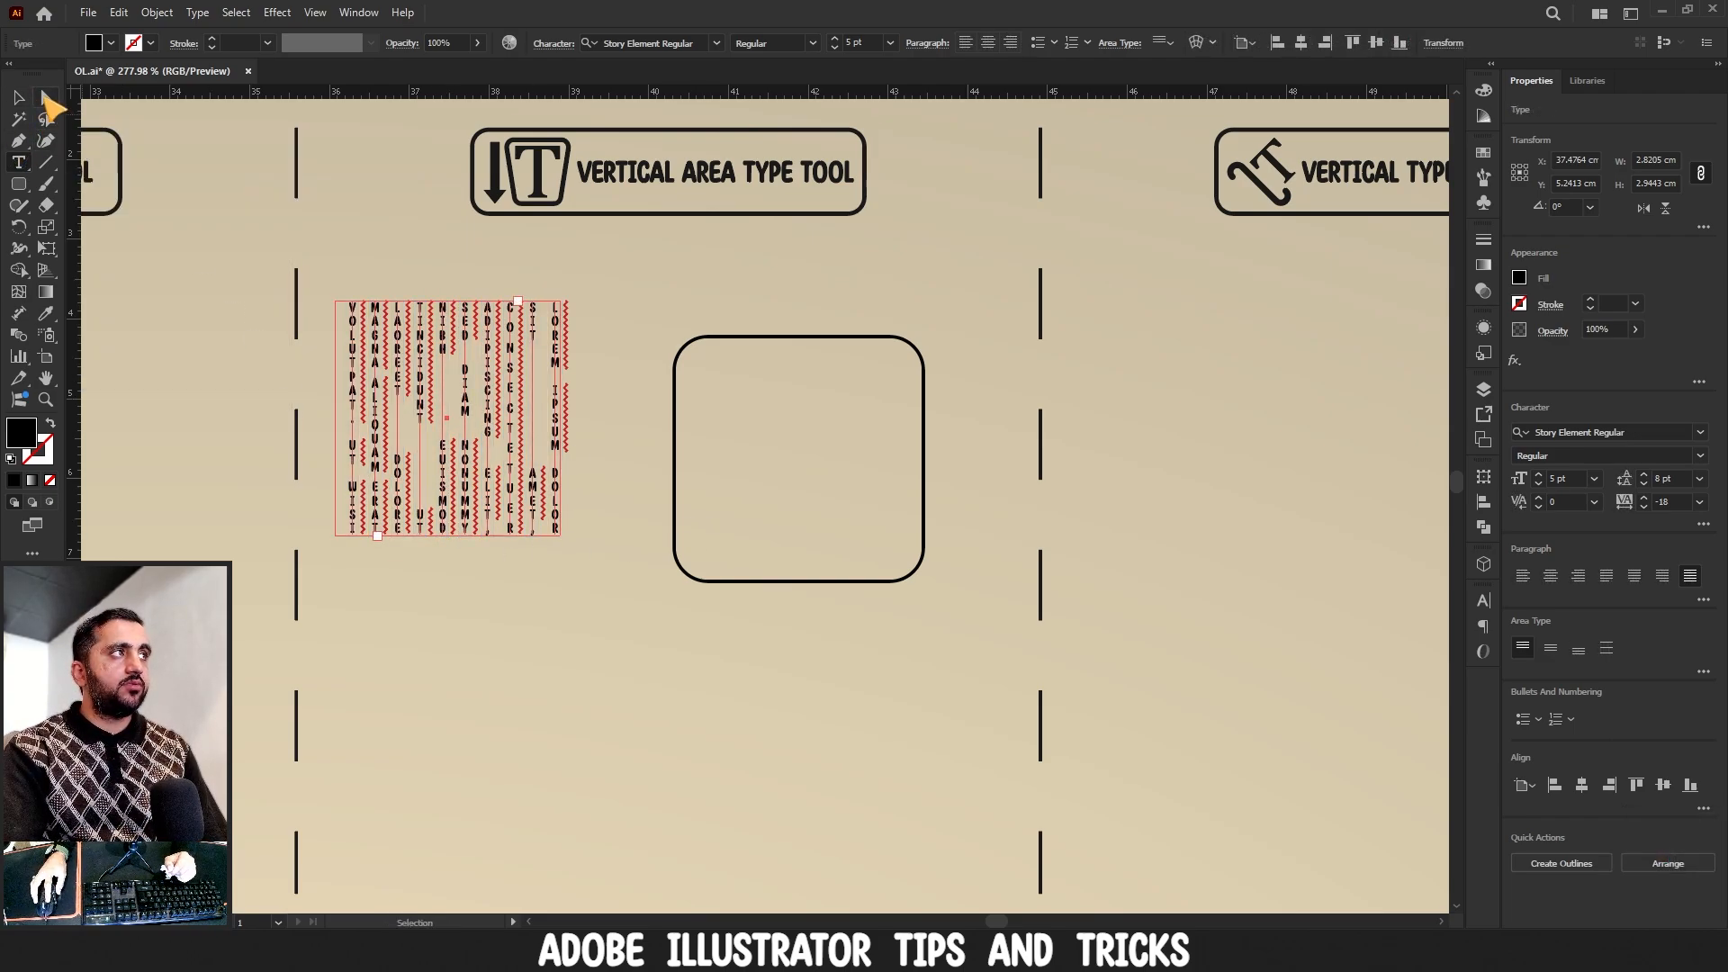
{"action": "left_click", "coordinate": [19, 98]}
{"action": "left_click", "coordinate": [378, 537]}
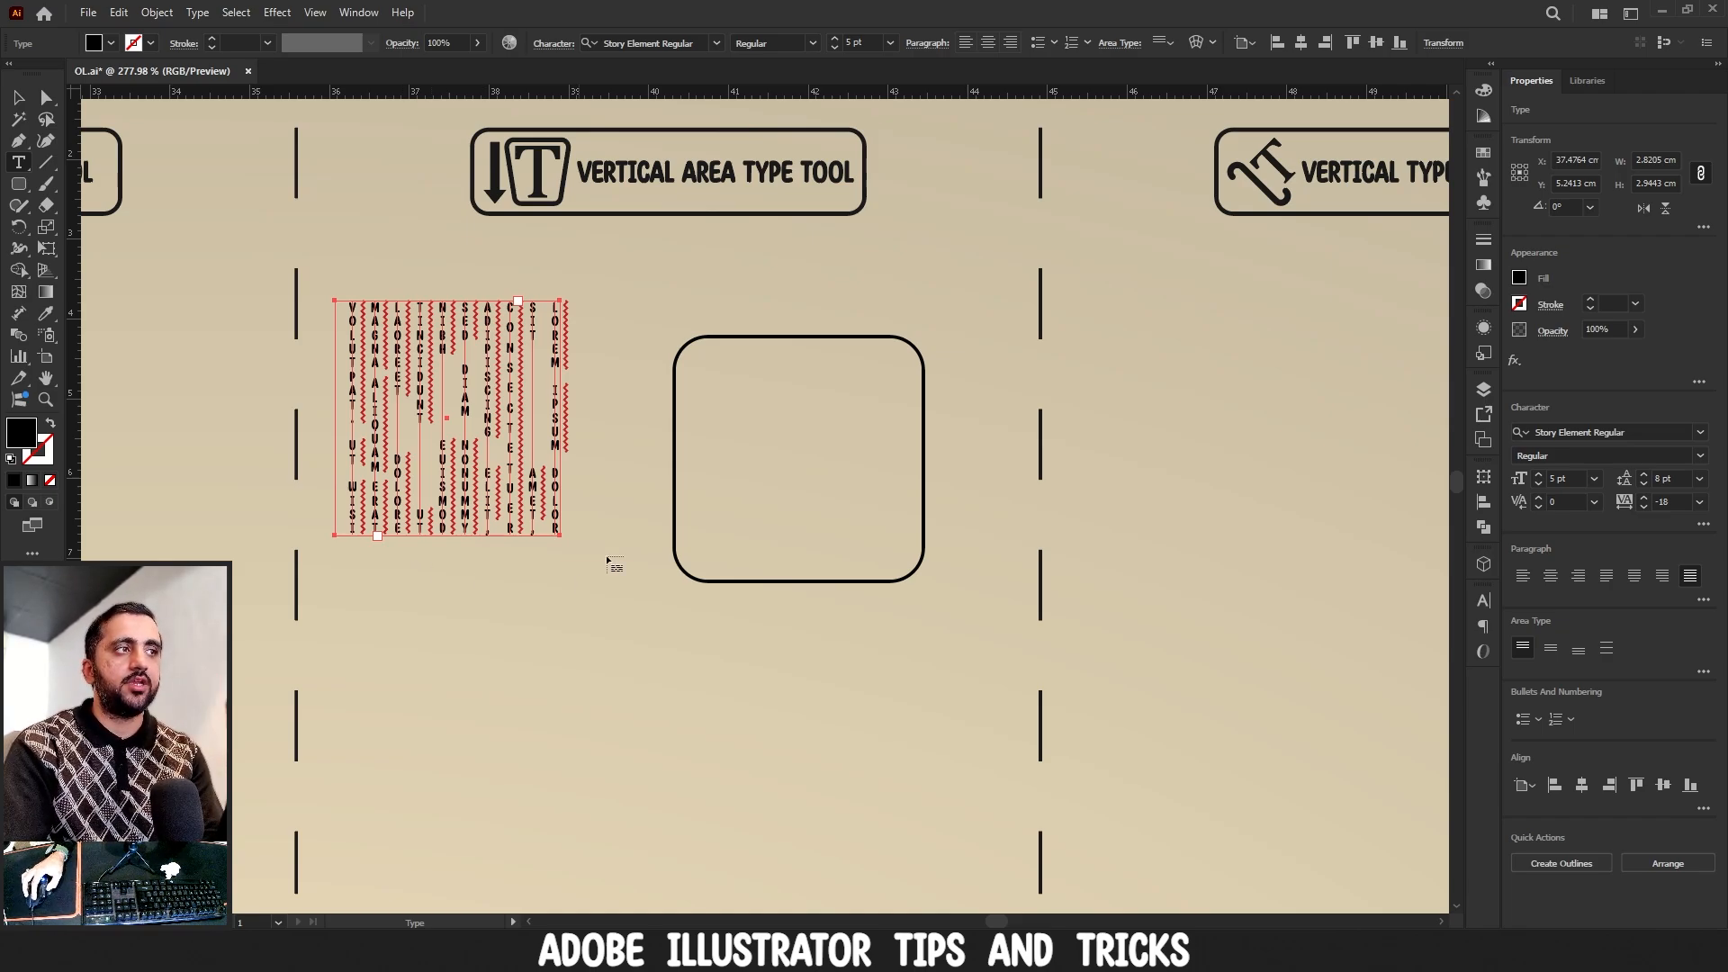
{"action": "left_click", "coordinate": [677, 448]}
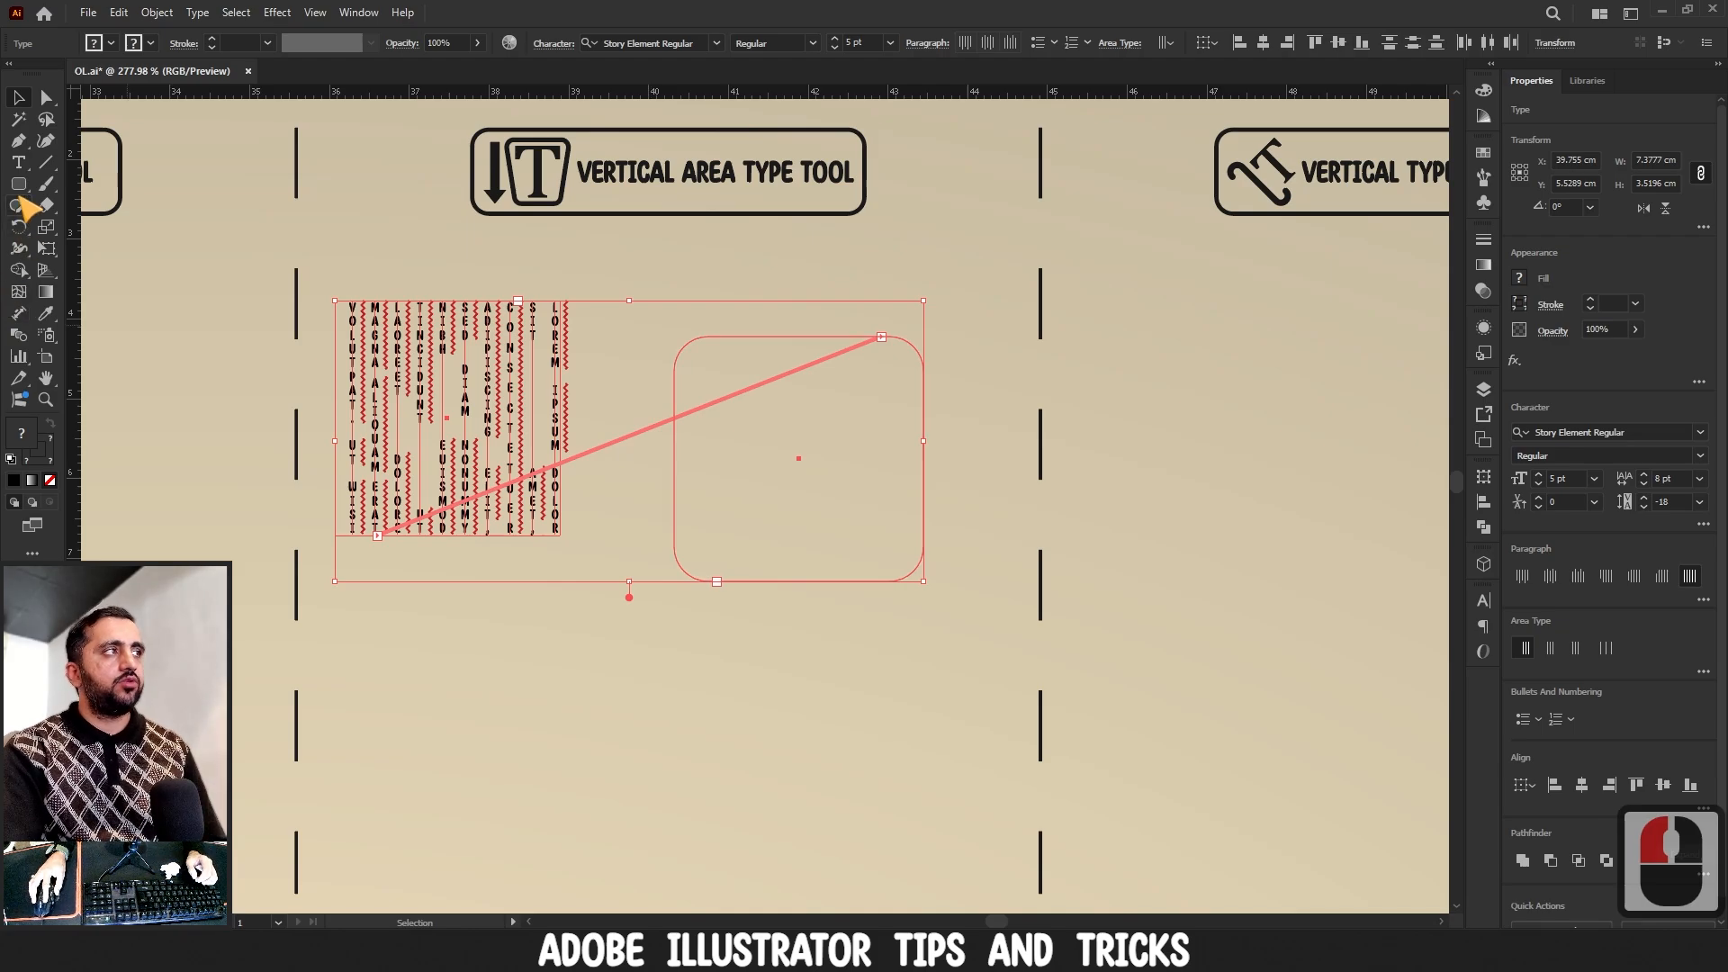
- Insert filler characters starting with "asdada" and a long run of "a" inside the word "ipsum" of the threaded vertical text
{"action": "left_click", "coordinate": [18, 162]}
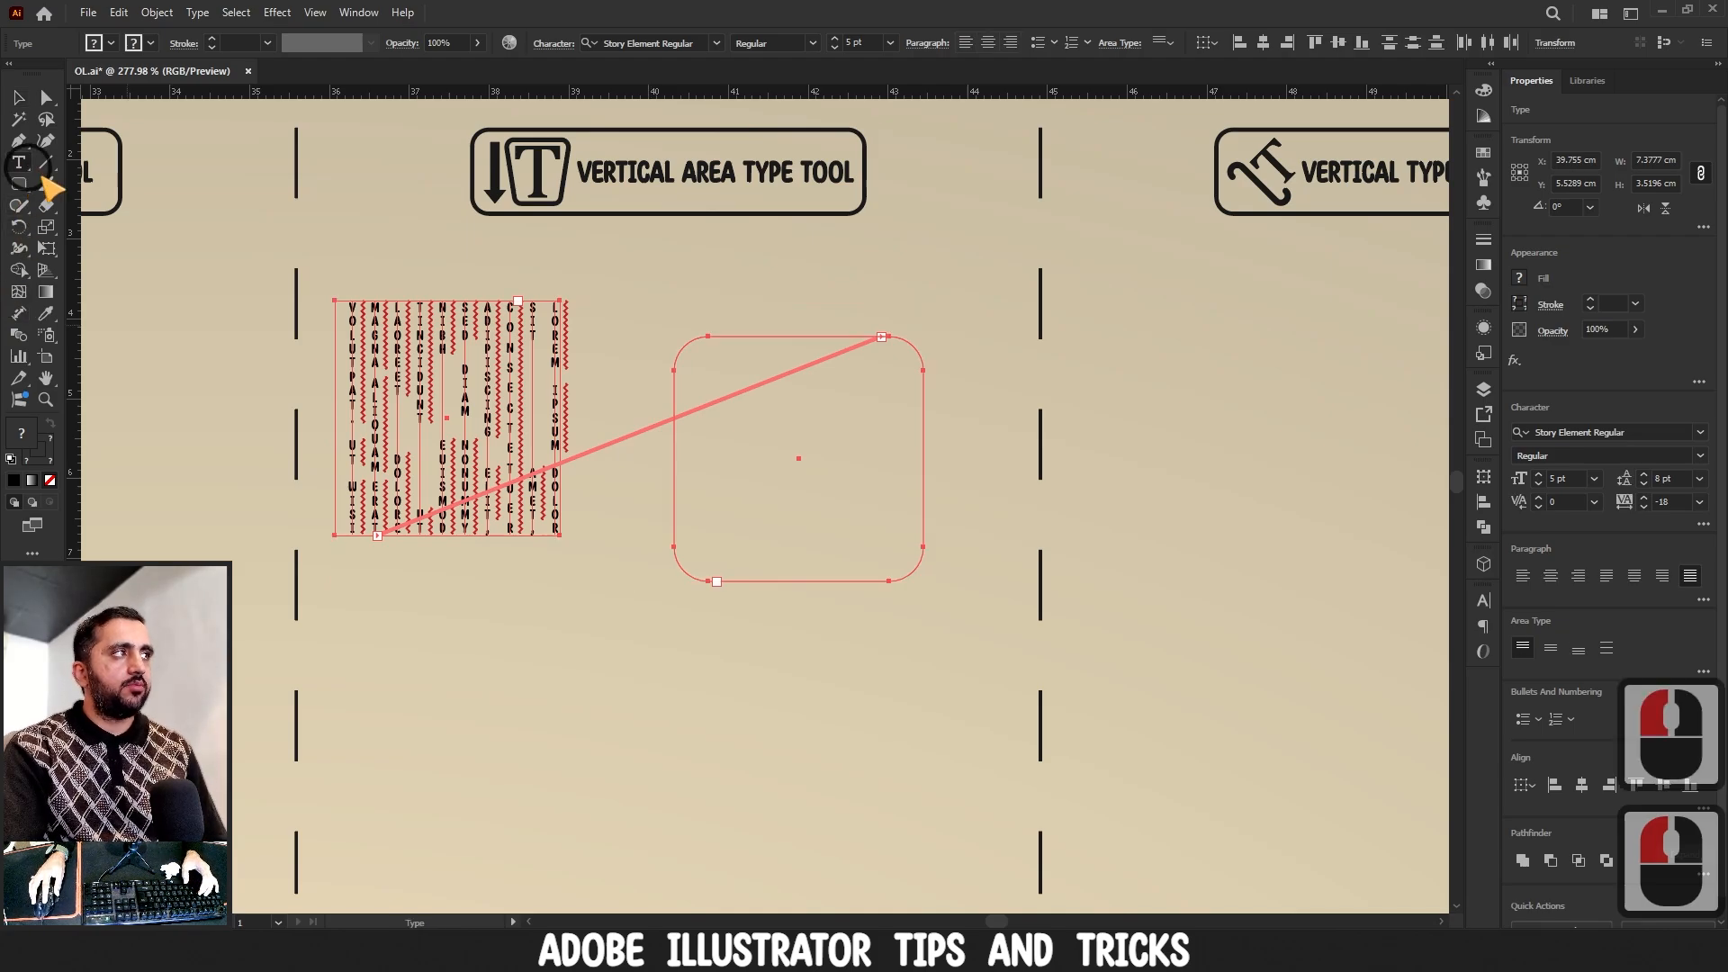
{"action": "left_click", "coordinate": [556, 419]}
{"action": "key", "text": "ctrl+z"}
{"action": "left_click", "coordinate": [558, 417]}
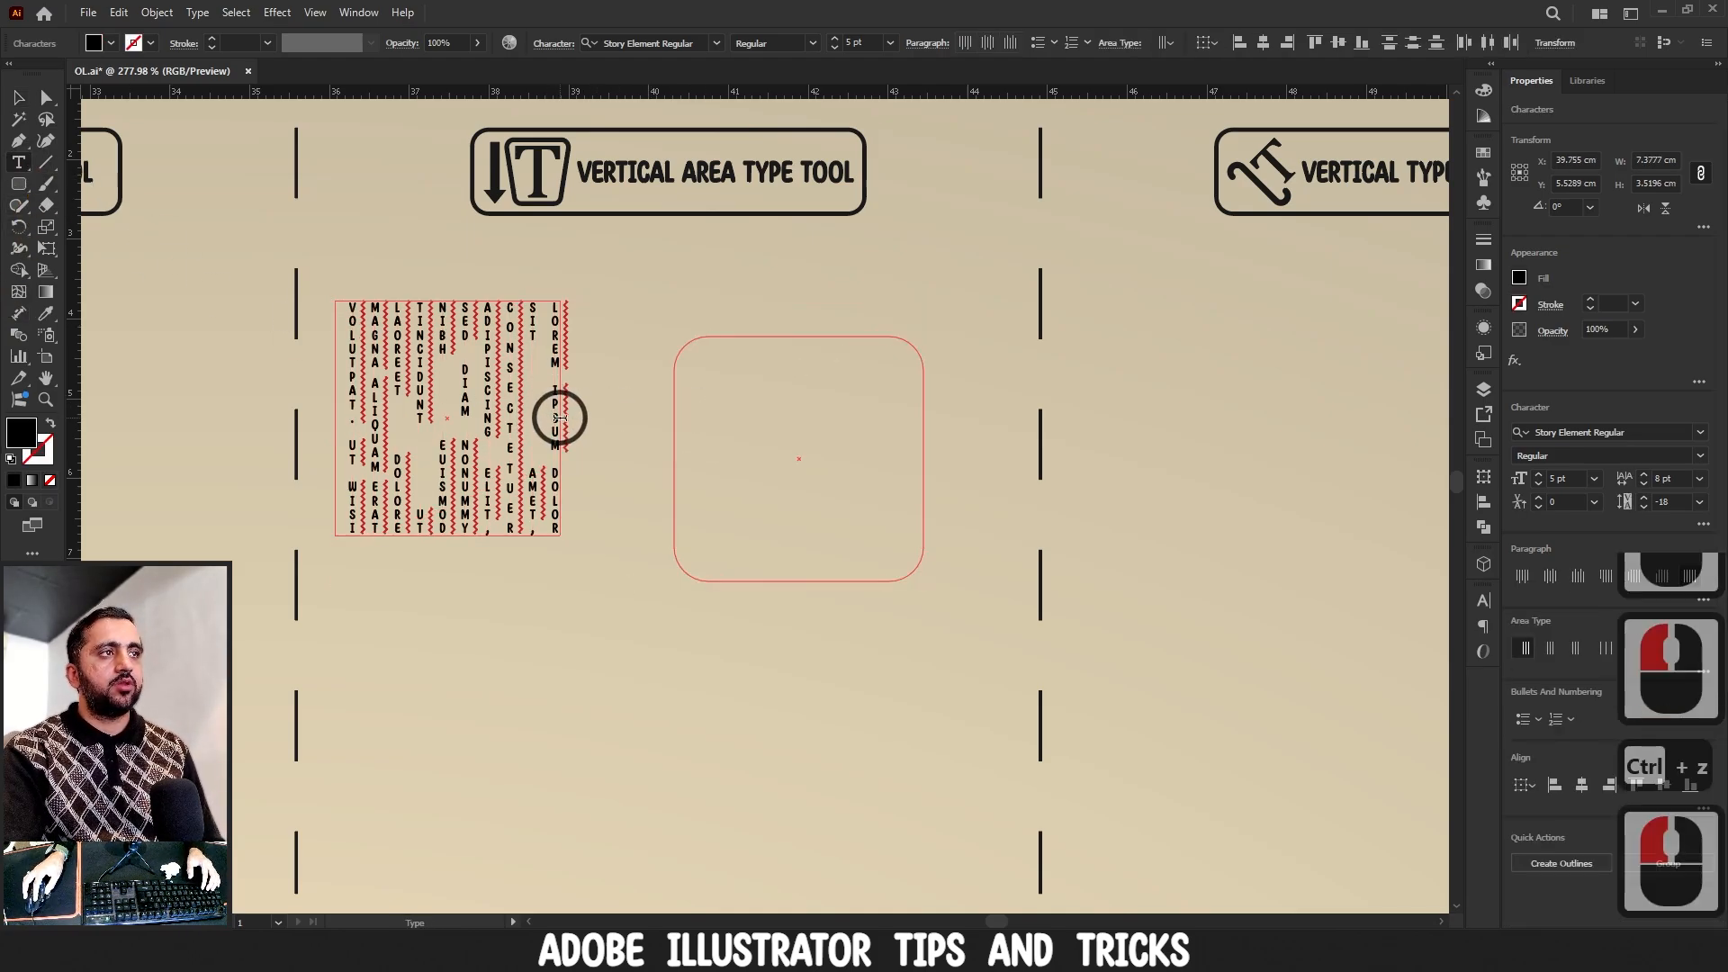
{"action": "type", "text": "asdadadadadada"}
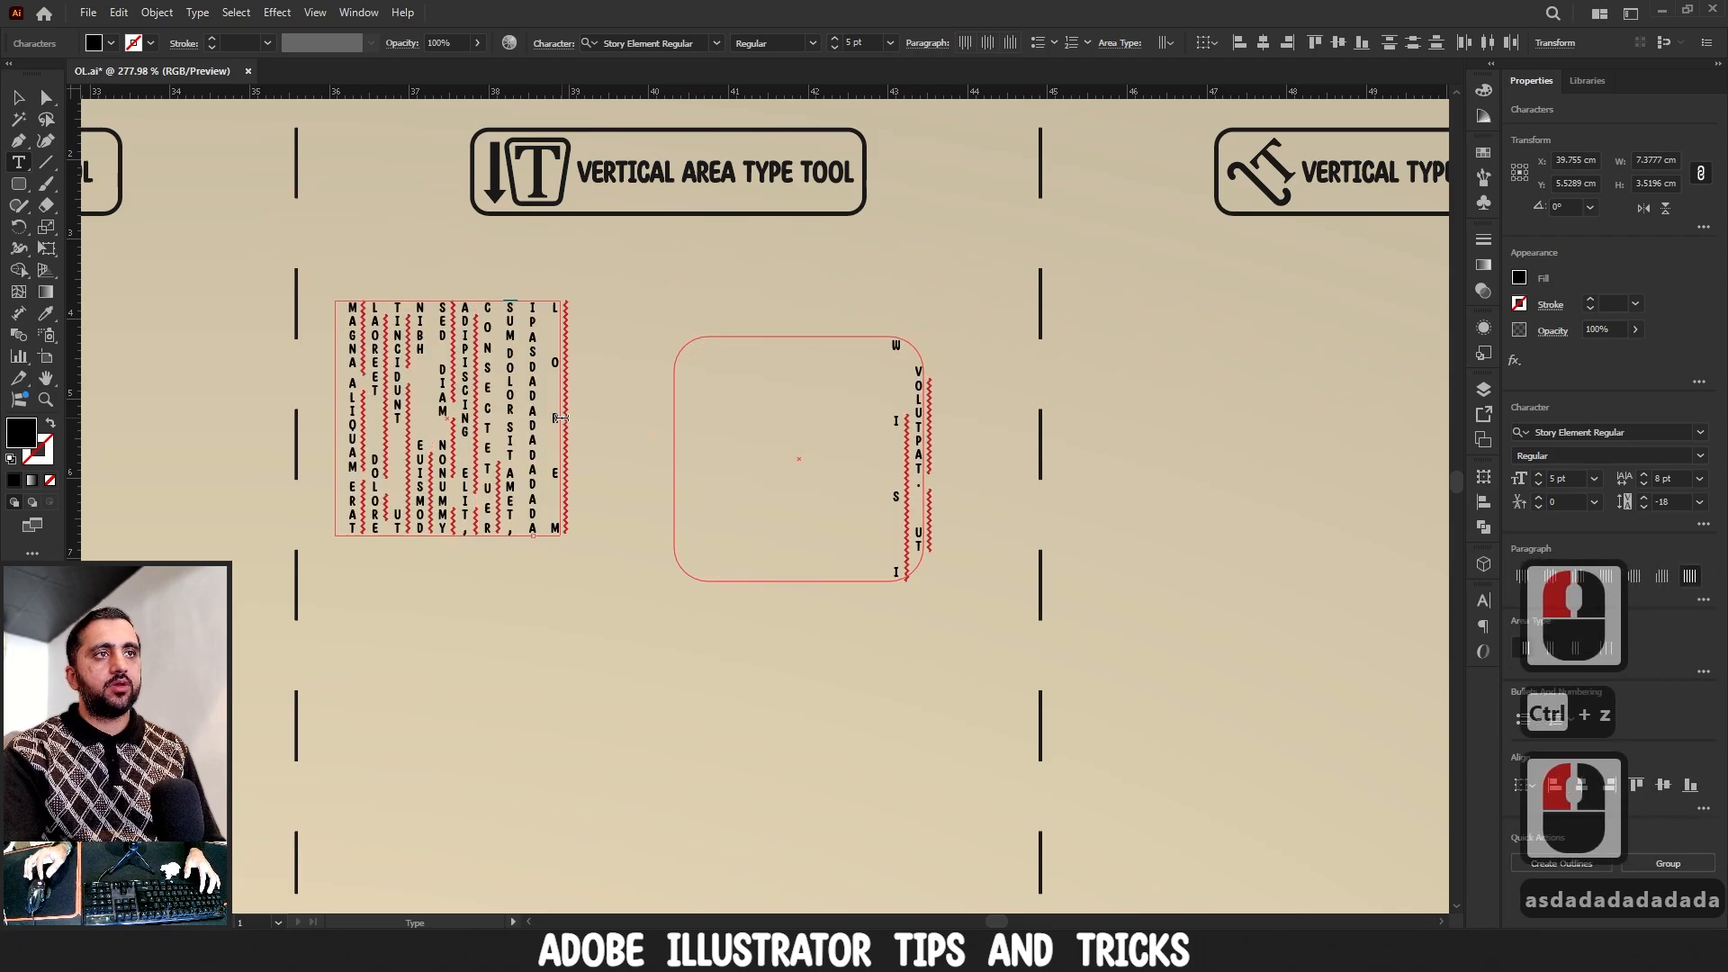
{"action": "type", "text": "dadadadaaaaaaaaaaaaaaaaaaaaaaaaaaaaaaaaaaaaaaaaaaaaaaaaaaaaaaaaaaaaaaa"}
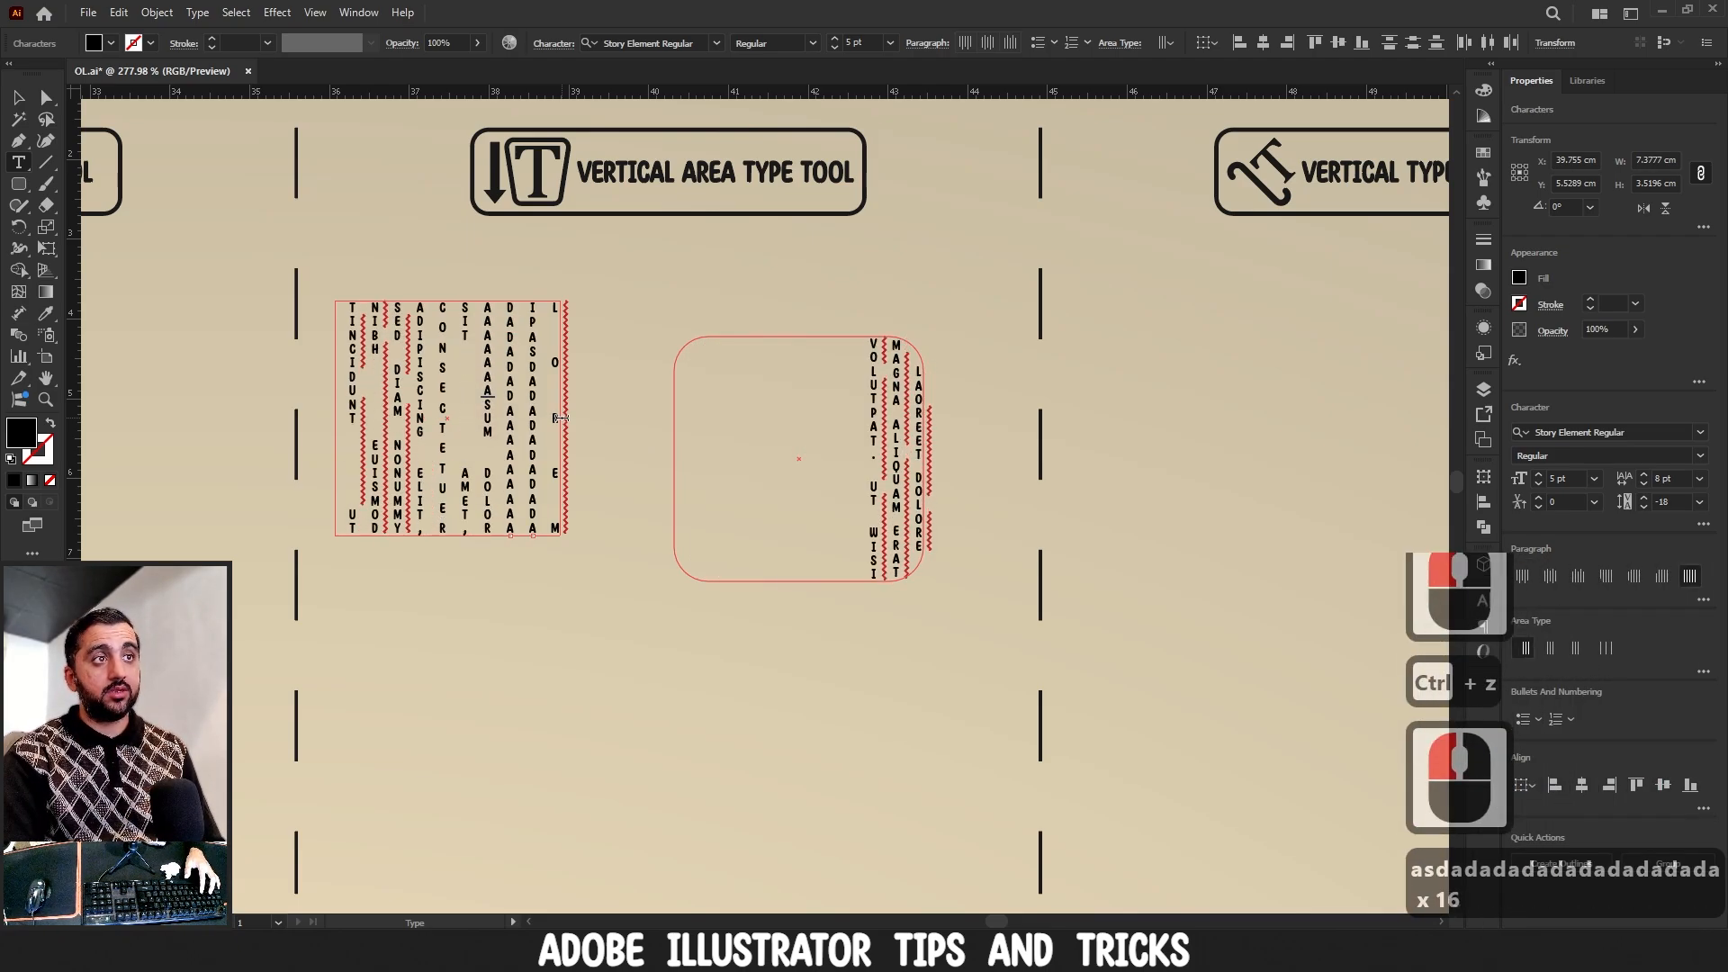
{"action": "type", "text": "aaaaaaaaaaaaaaaaaaaaaaaaaaaaaaaaaaaaaaaaaaaaa"}
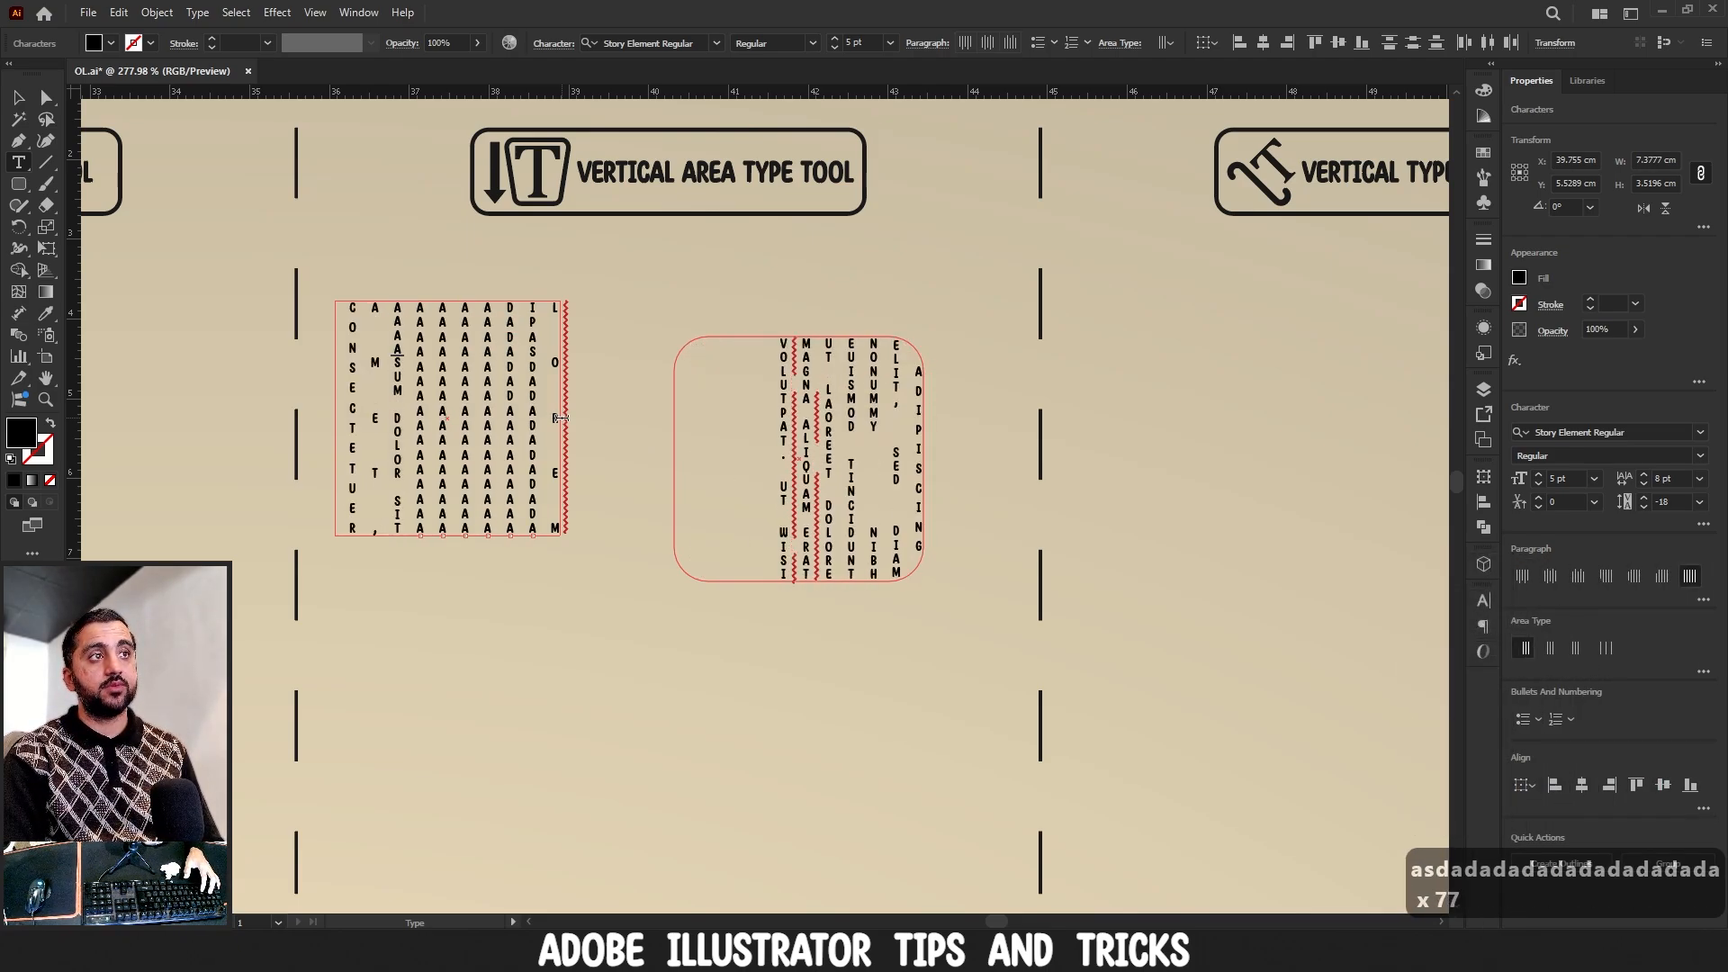
{"action": "type", "text": "aaaaaaaaaaaaaaaaaaaaaaaaaaaaaaaaaaaaaa"}
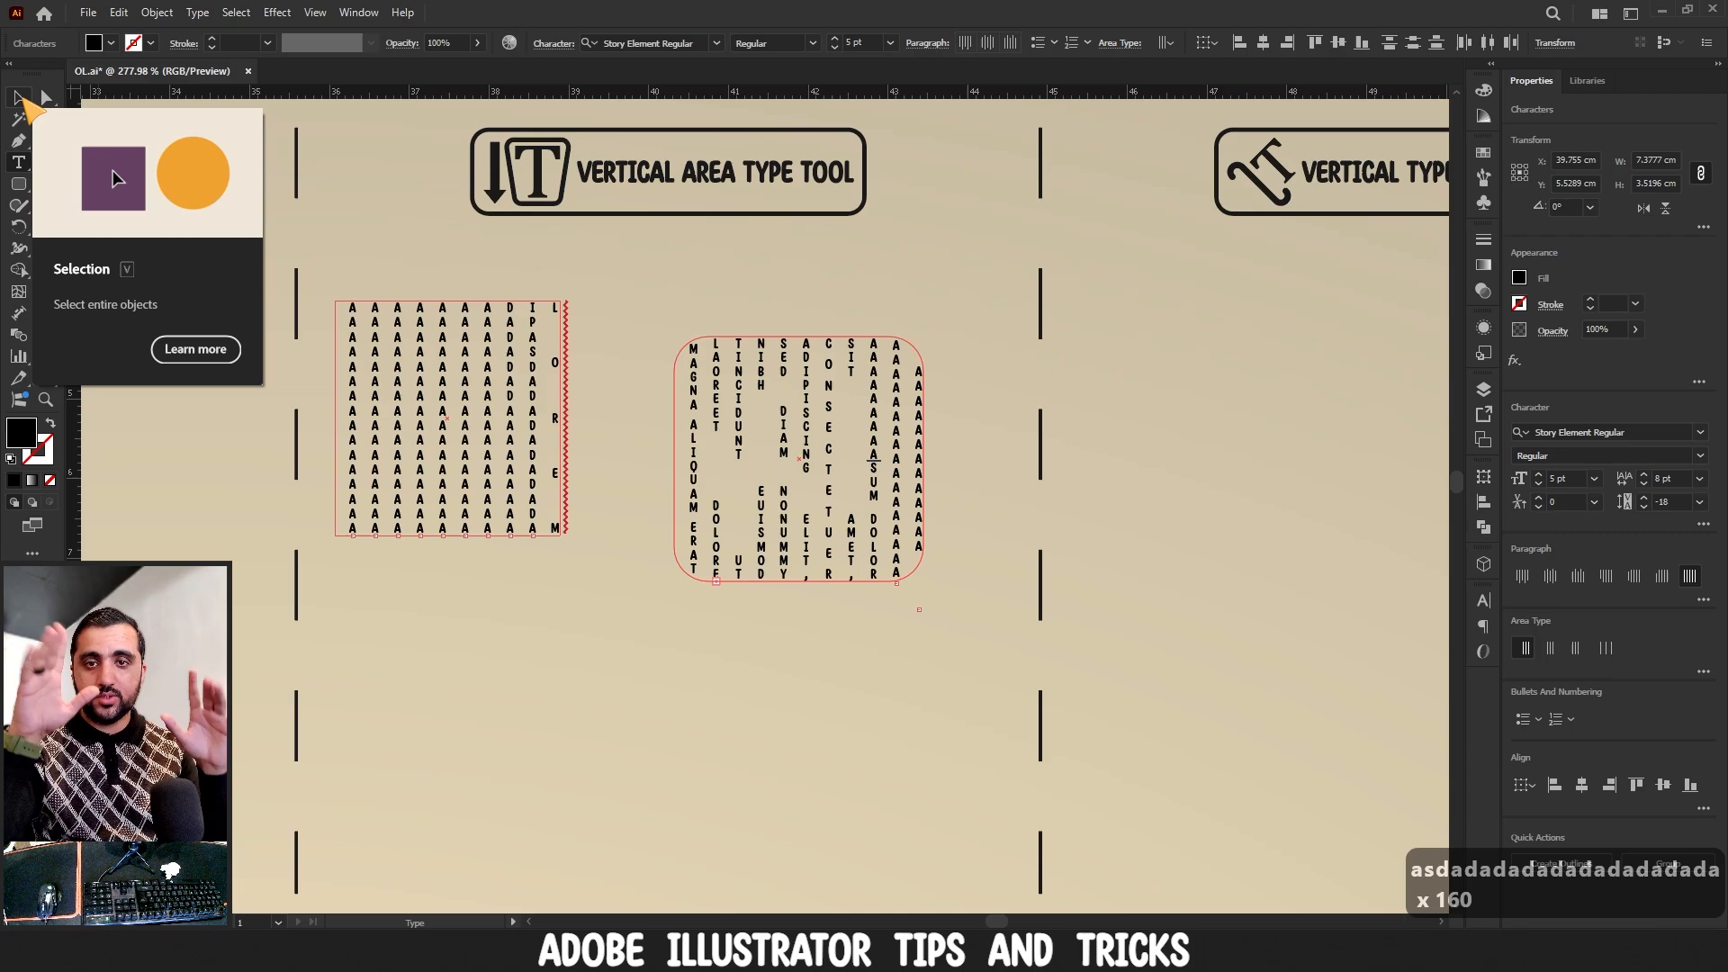
- Add "fdfdfd" and a long run of "f" at the insertion point of the threaded text, finish editing, and deselect it
{"action": "type", "text": "fdfdfd"}
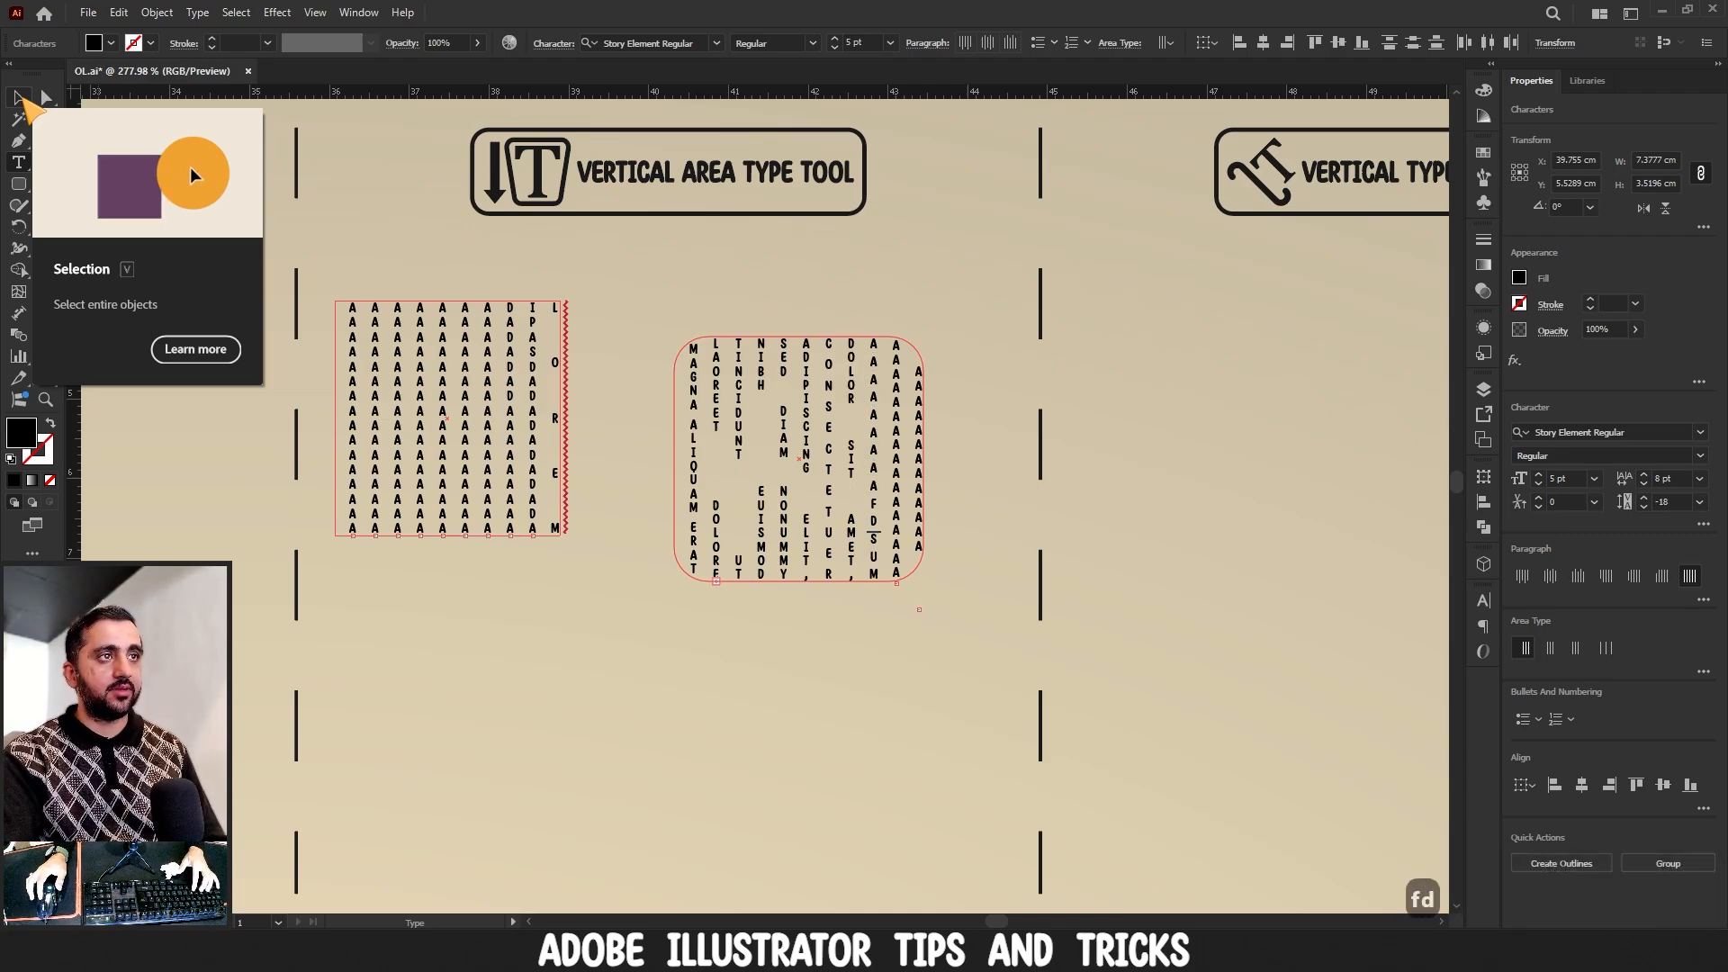
{"action": "type", "text": "ffffffffffffffffffffffffffffffffffff"}
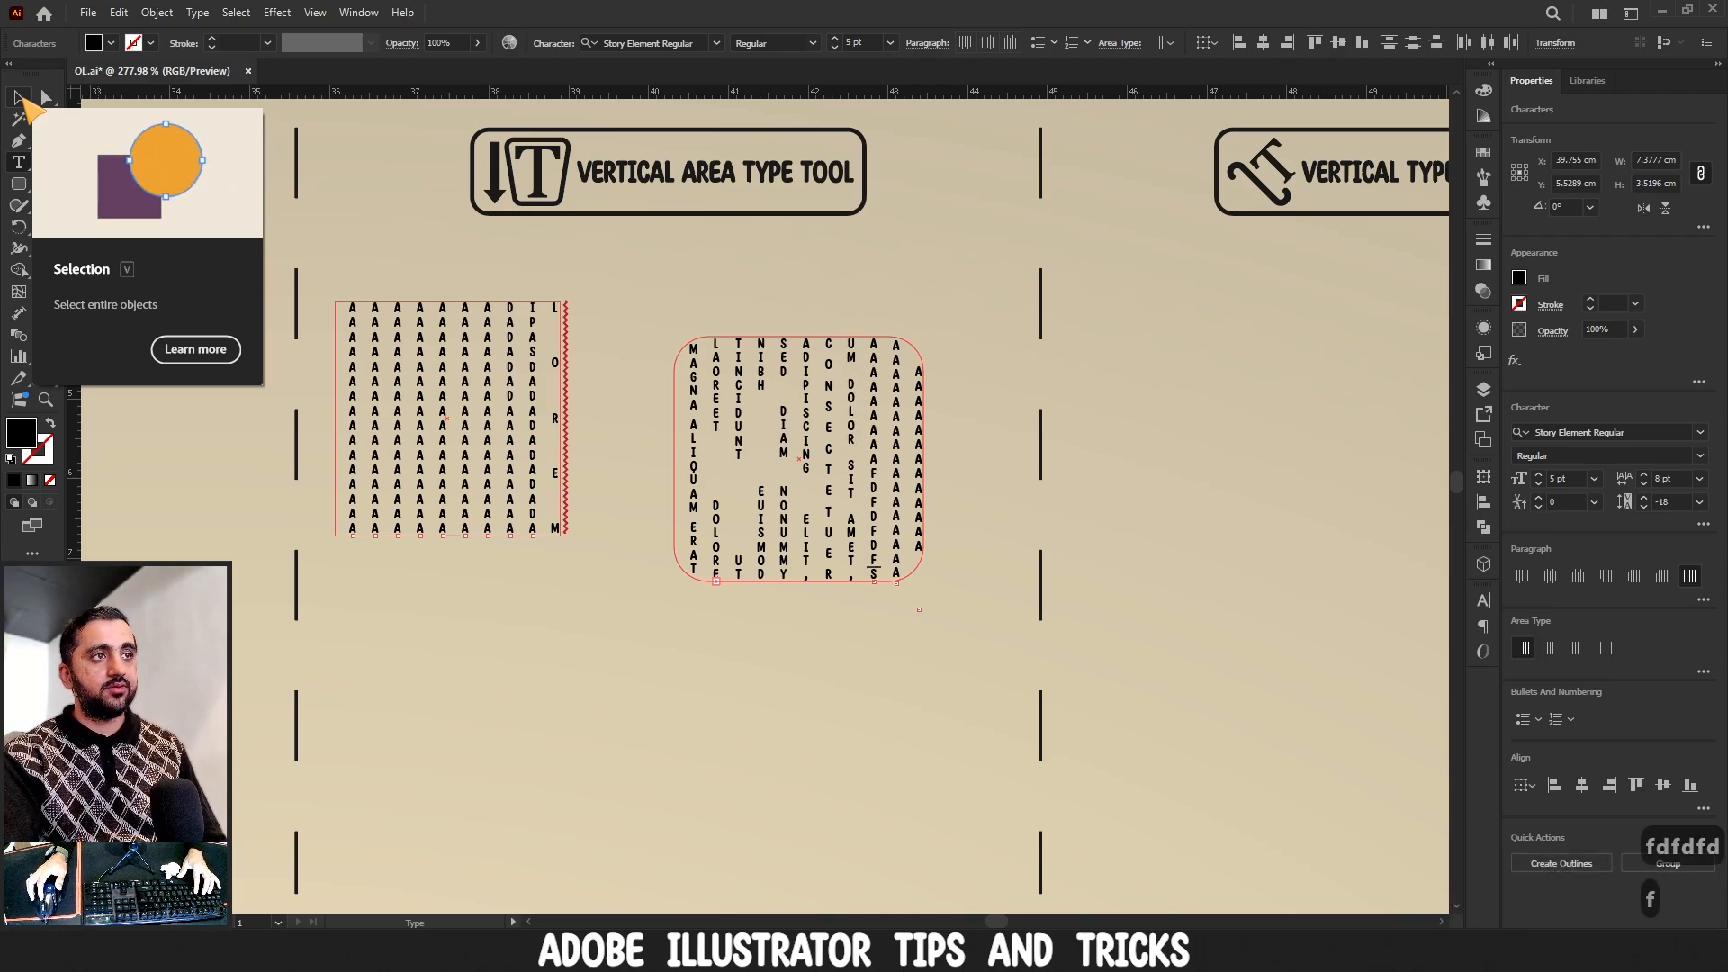
{"action": "type", "text": "fffffffff"}
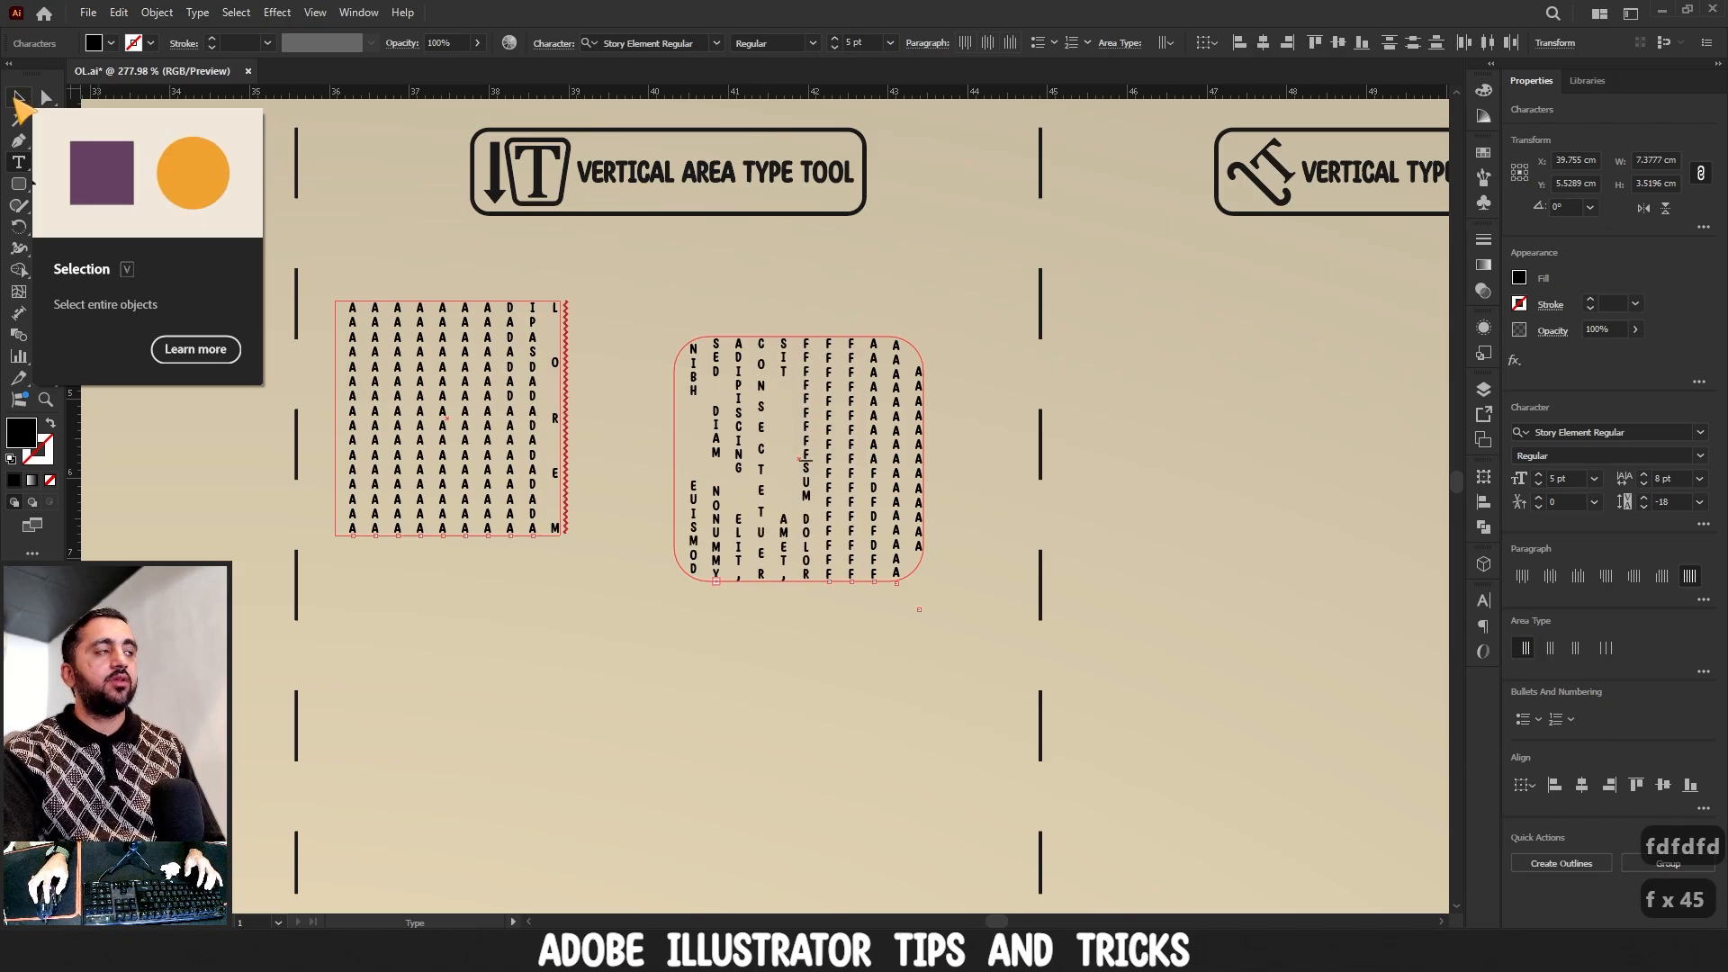
{"action": "left_click", "coordinate": [19, 97]}
{"action": "left_click", "coordinate": [612, 447]}
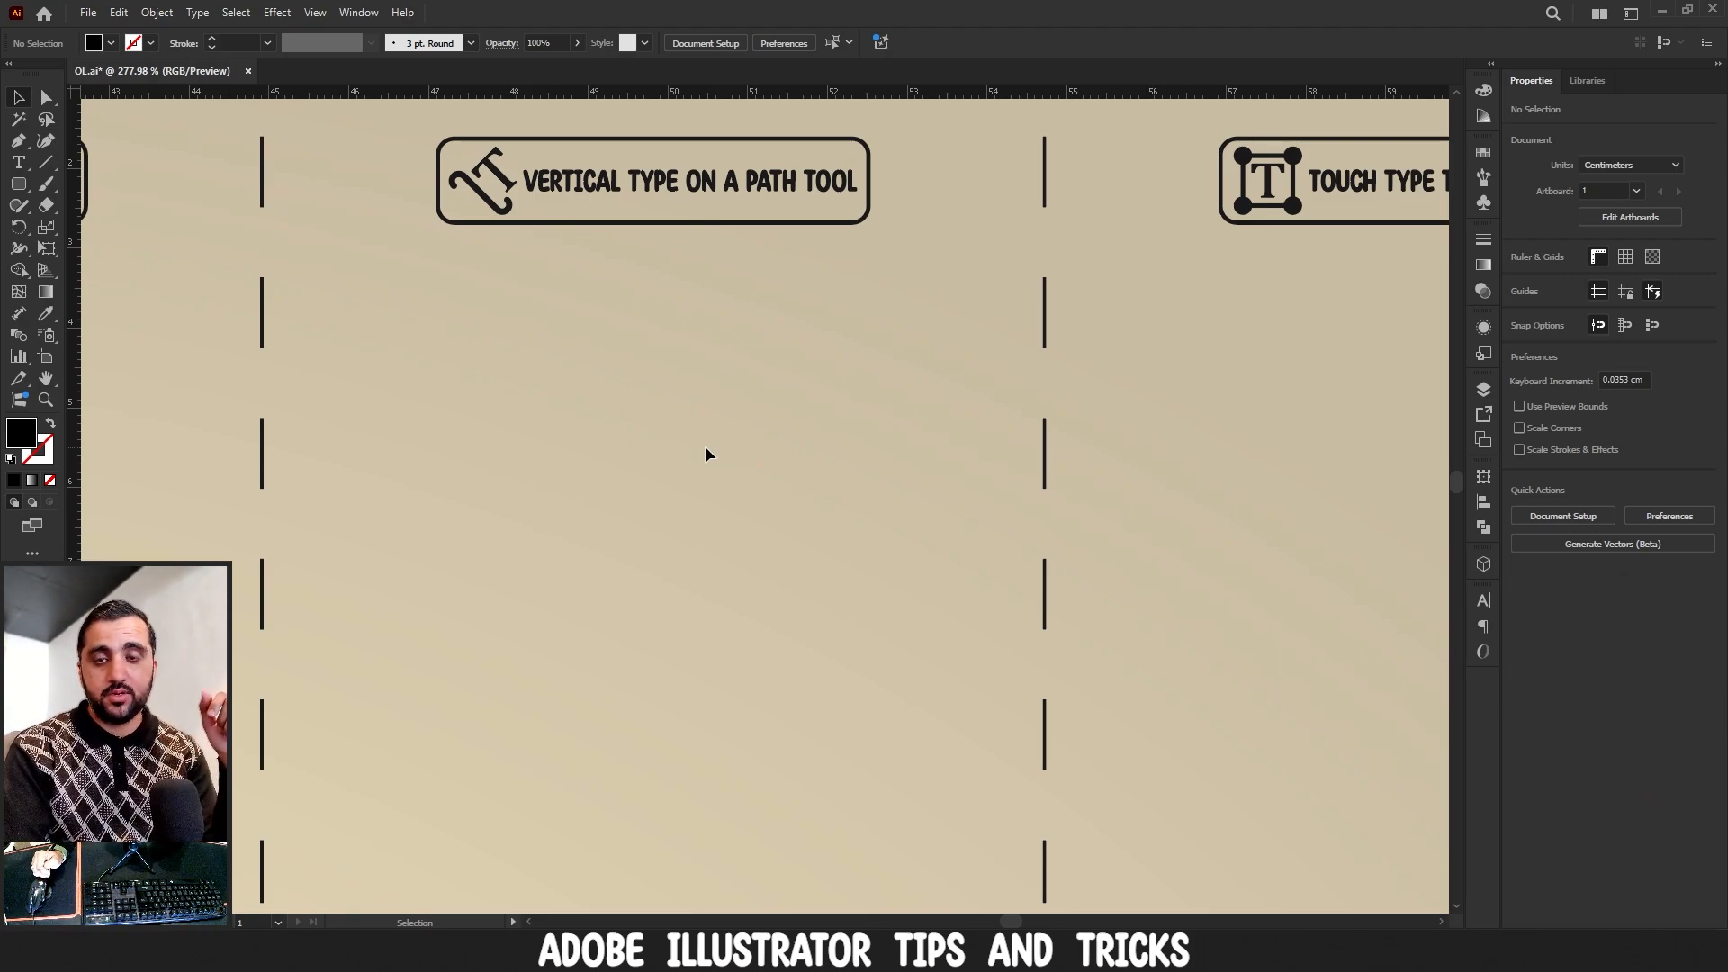
- Draw a horizontal line about 5.49 cm long with a black stroke and a vertical line about 3.58 cm long below it
{"action": "left_click", "coordinate": [46, 162]}
{"action": "left_click_drag", "start_coordinate": [394, 397], "coordinate": [832, 396]}
{"action": "left_click", "coordinate": [47, 447]}
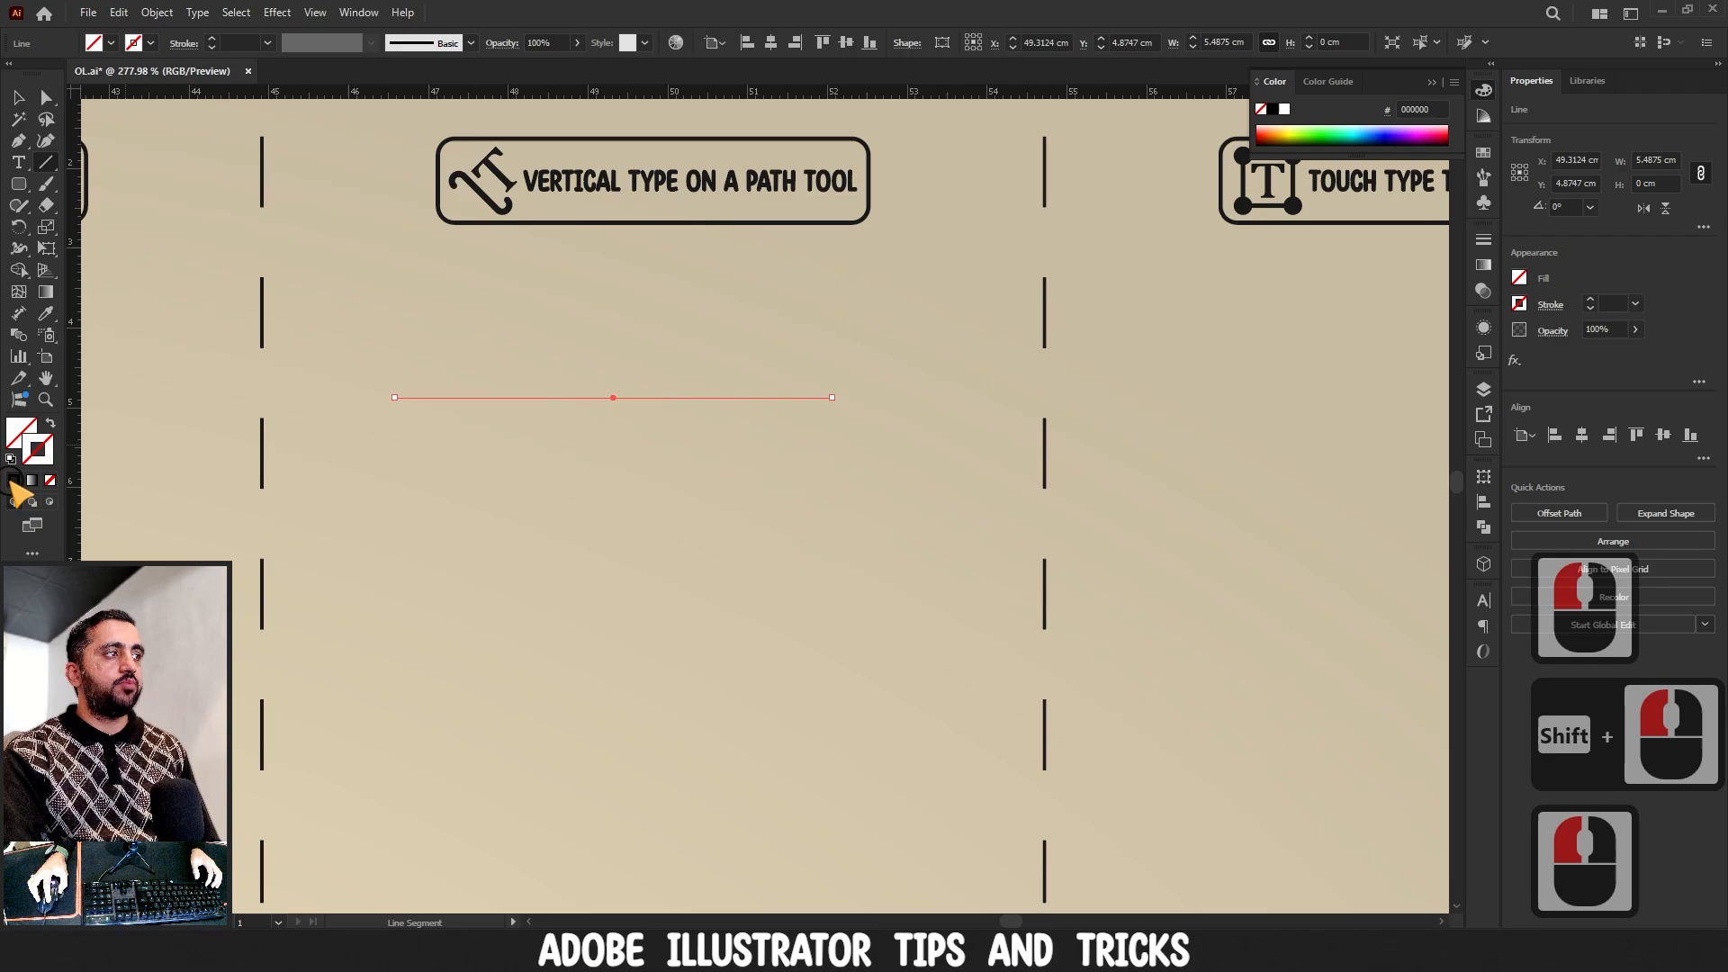
{"action": "left_click", "coordinate": [13, 479]}
{"action": "left_click_drag", "start_coordinate": [449, 475], "coordinate": [448, 761]}
- Place vertical type on the horizontal line and replace its placeholder text with "sadadsadaddaddadadad"
{"action": "left_click", "coordinate": [18, 161]}
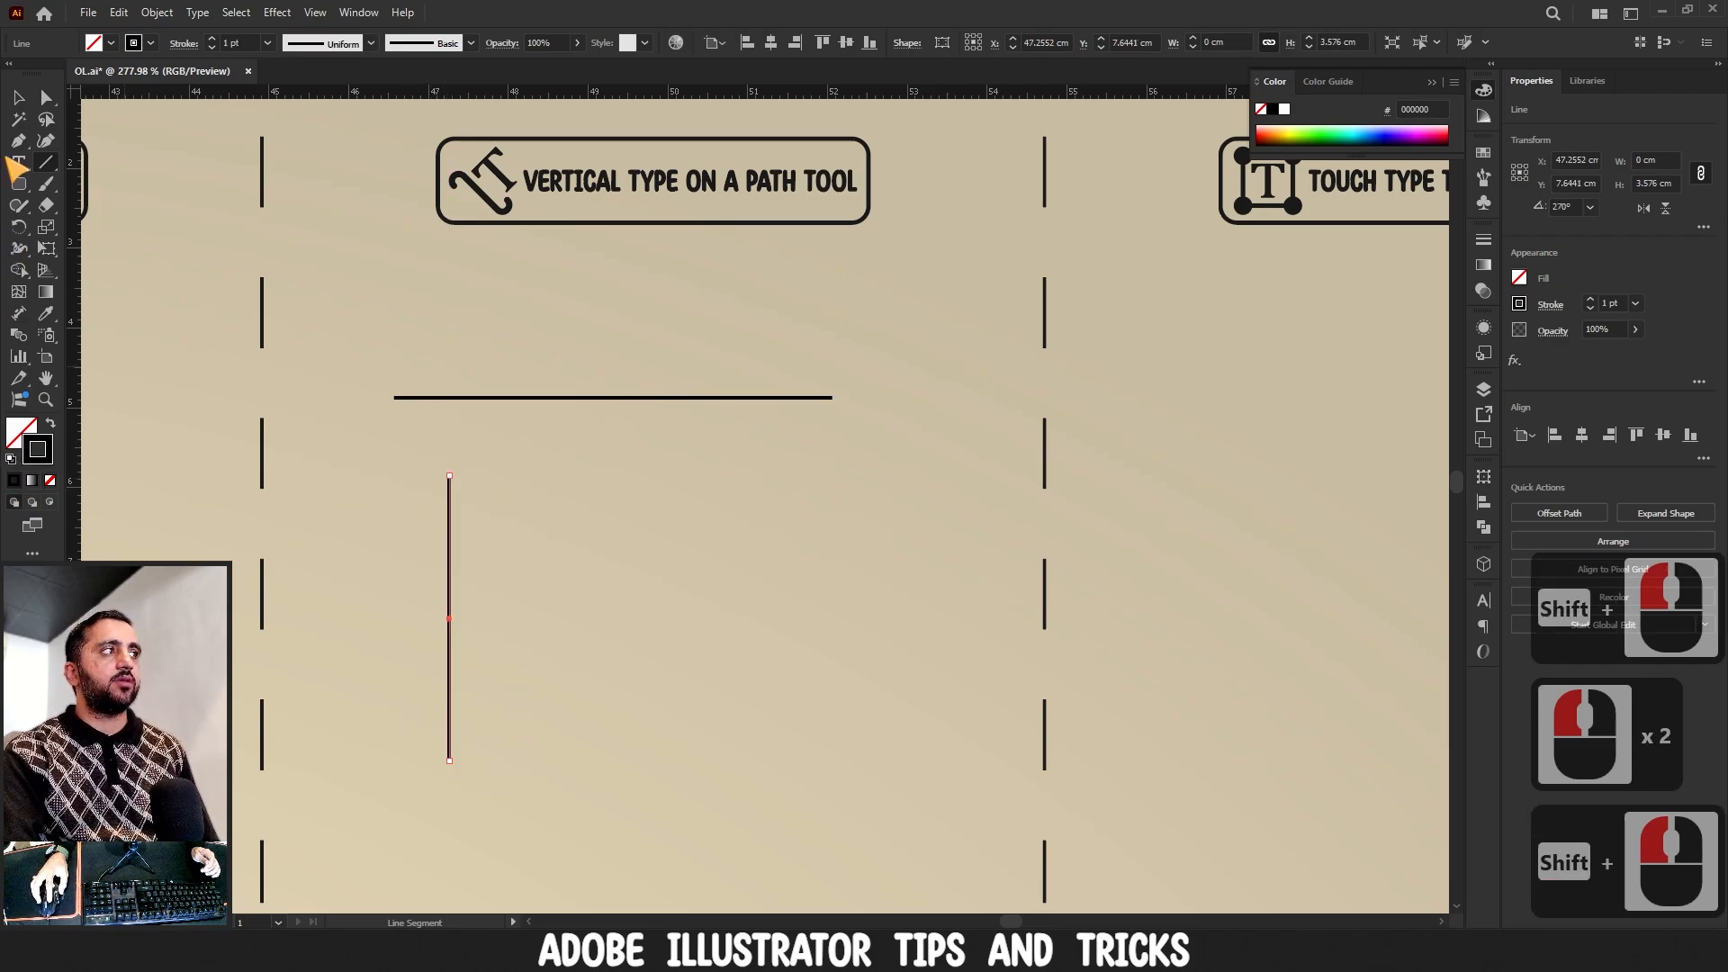
{"action": "left_click", "coordinate": [444, 397]}
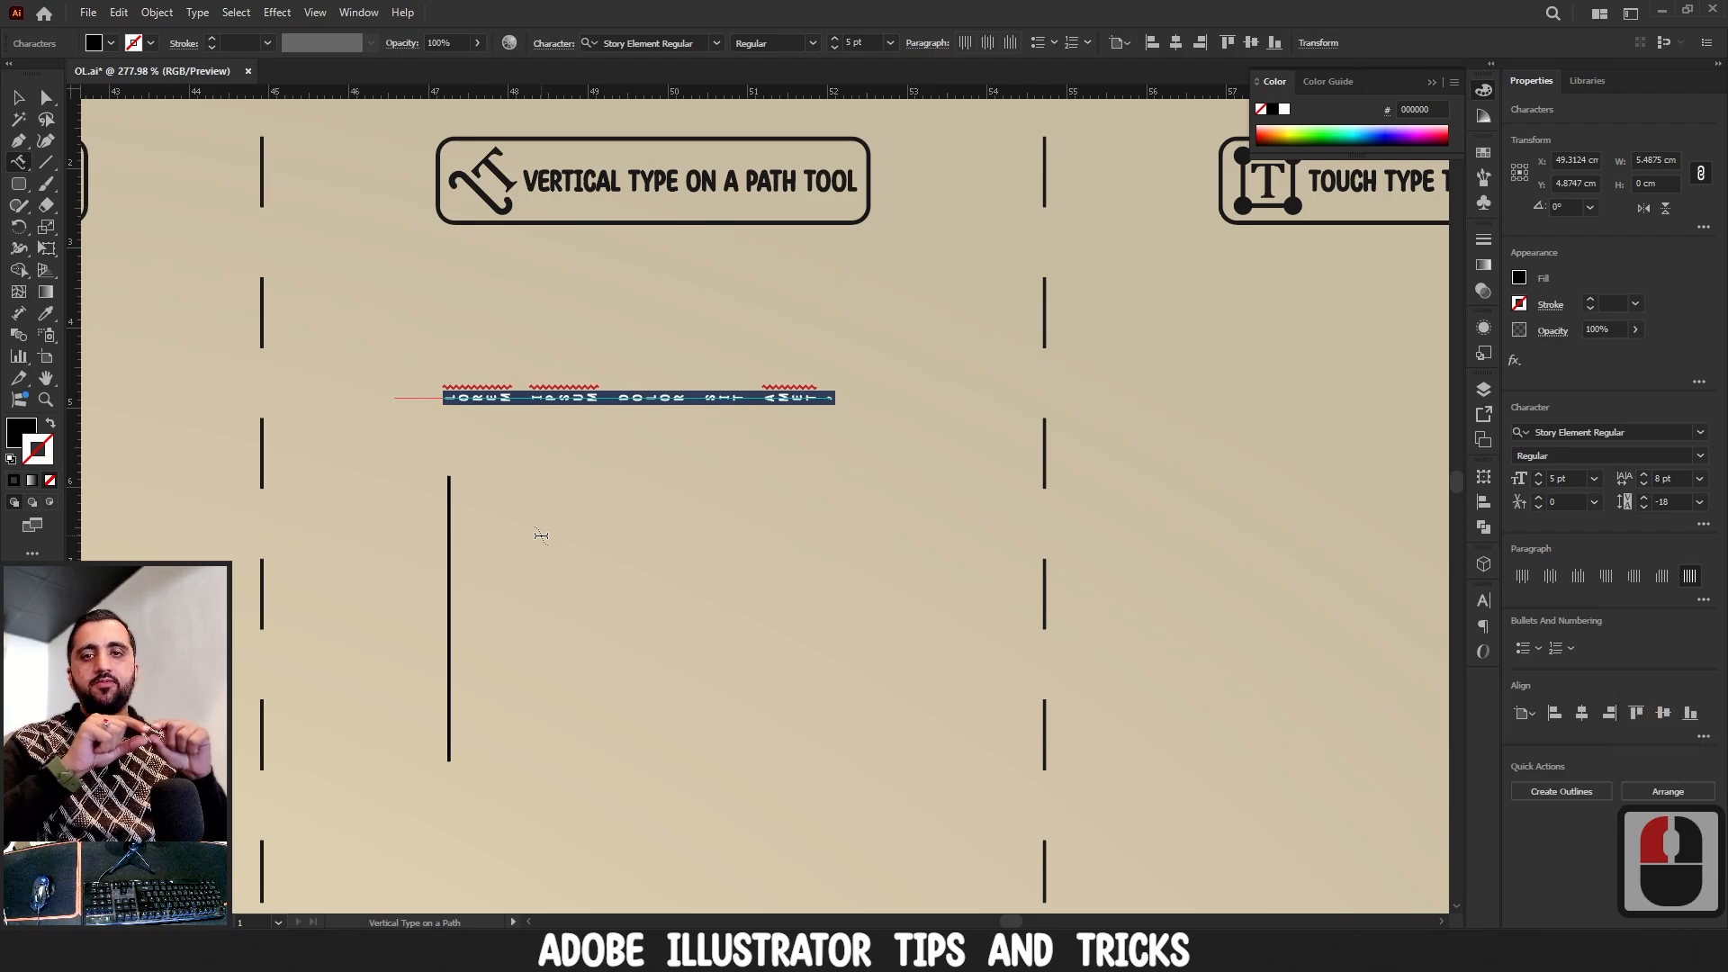
{"action": "type", "text": "sadad"}
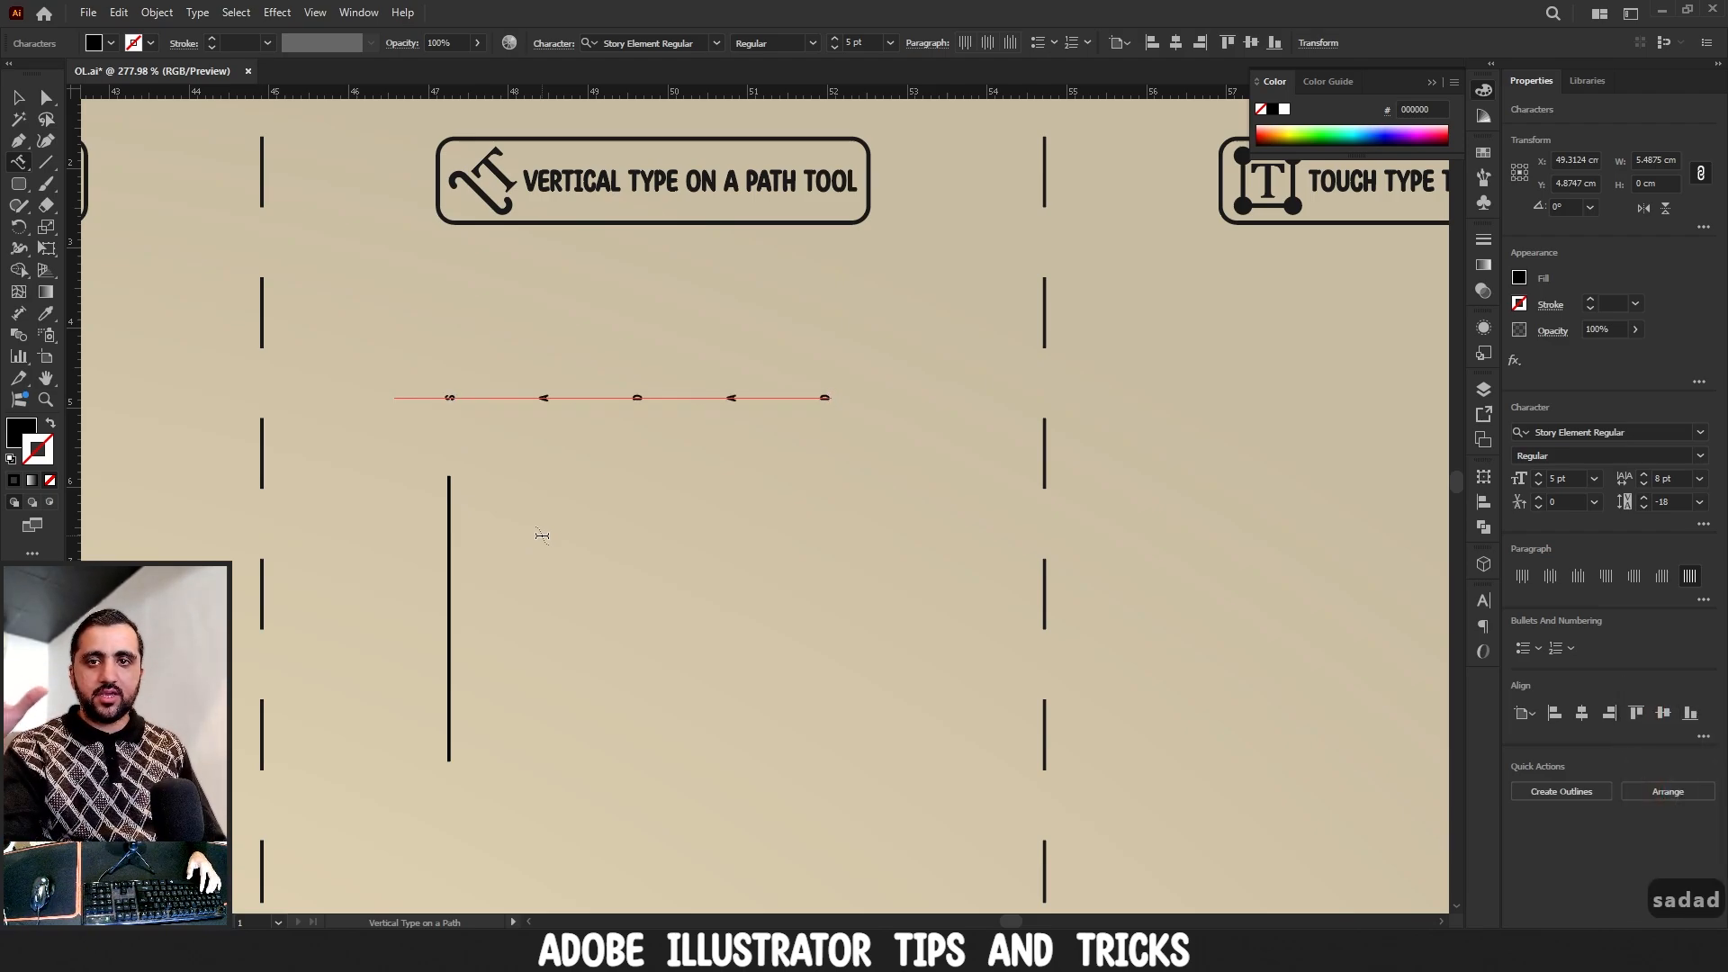
{"action": "type", "text": "sadaddad"}
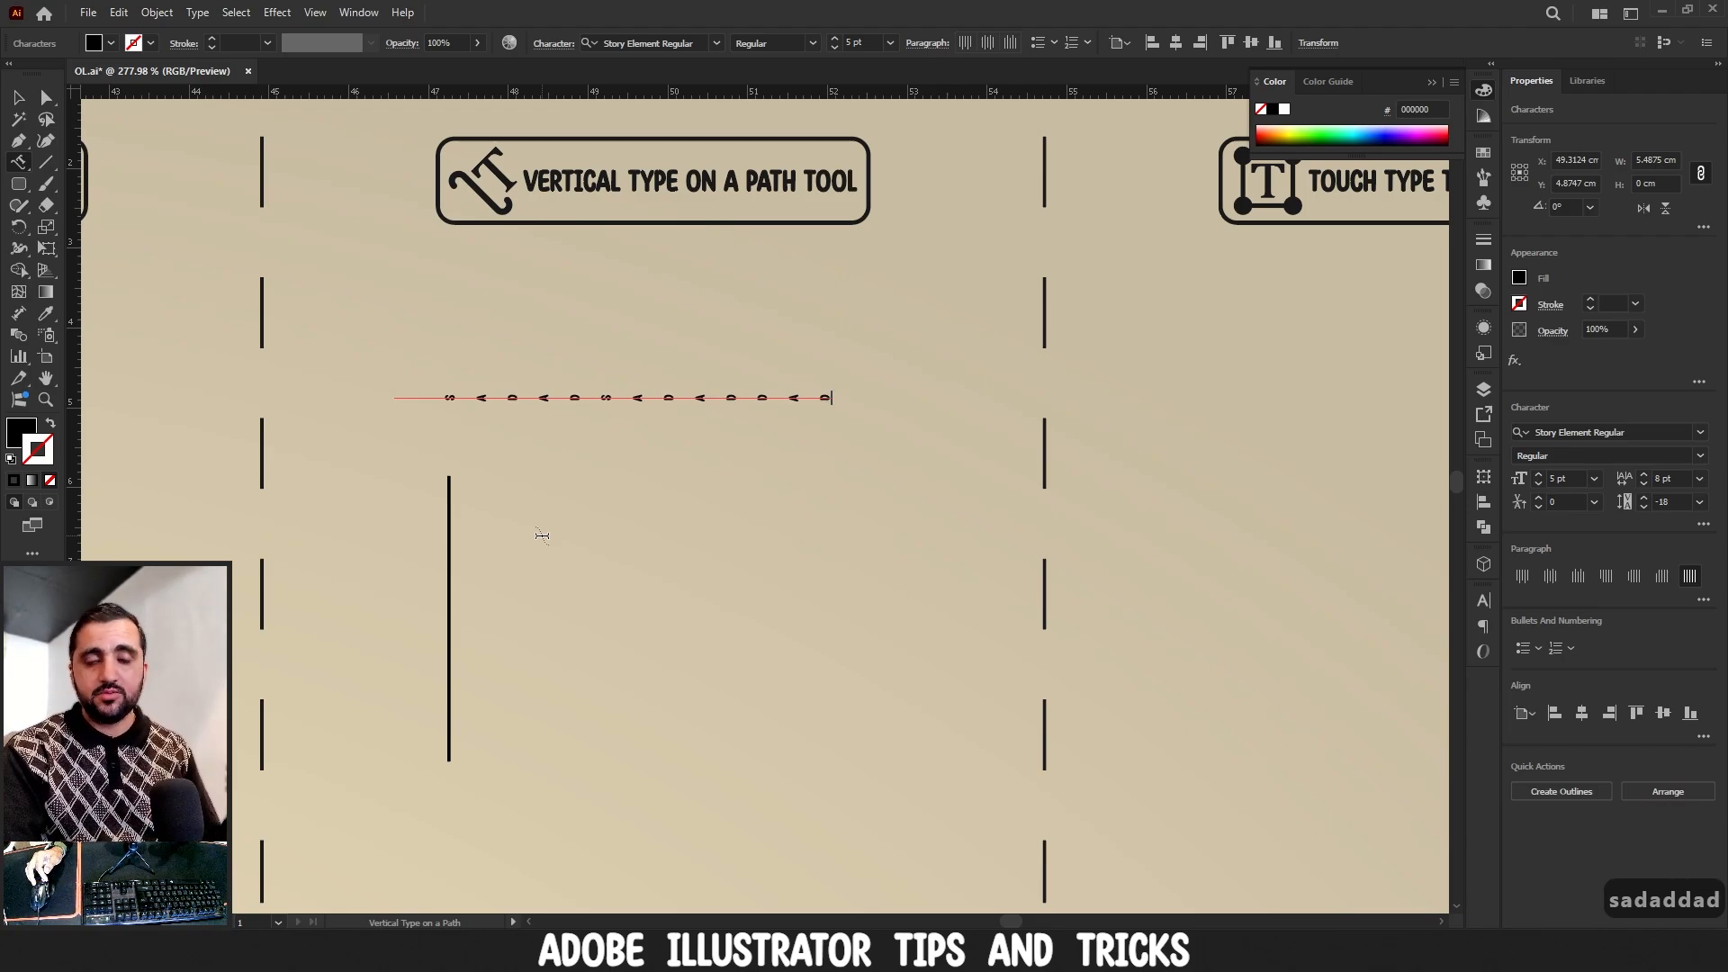
{"action": "type", "text": "dadadad"}
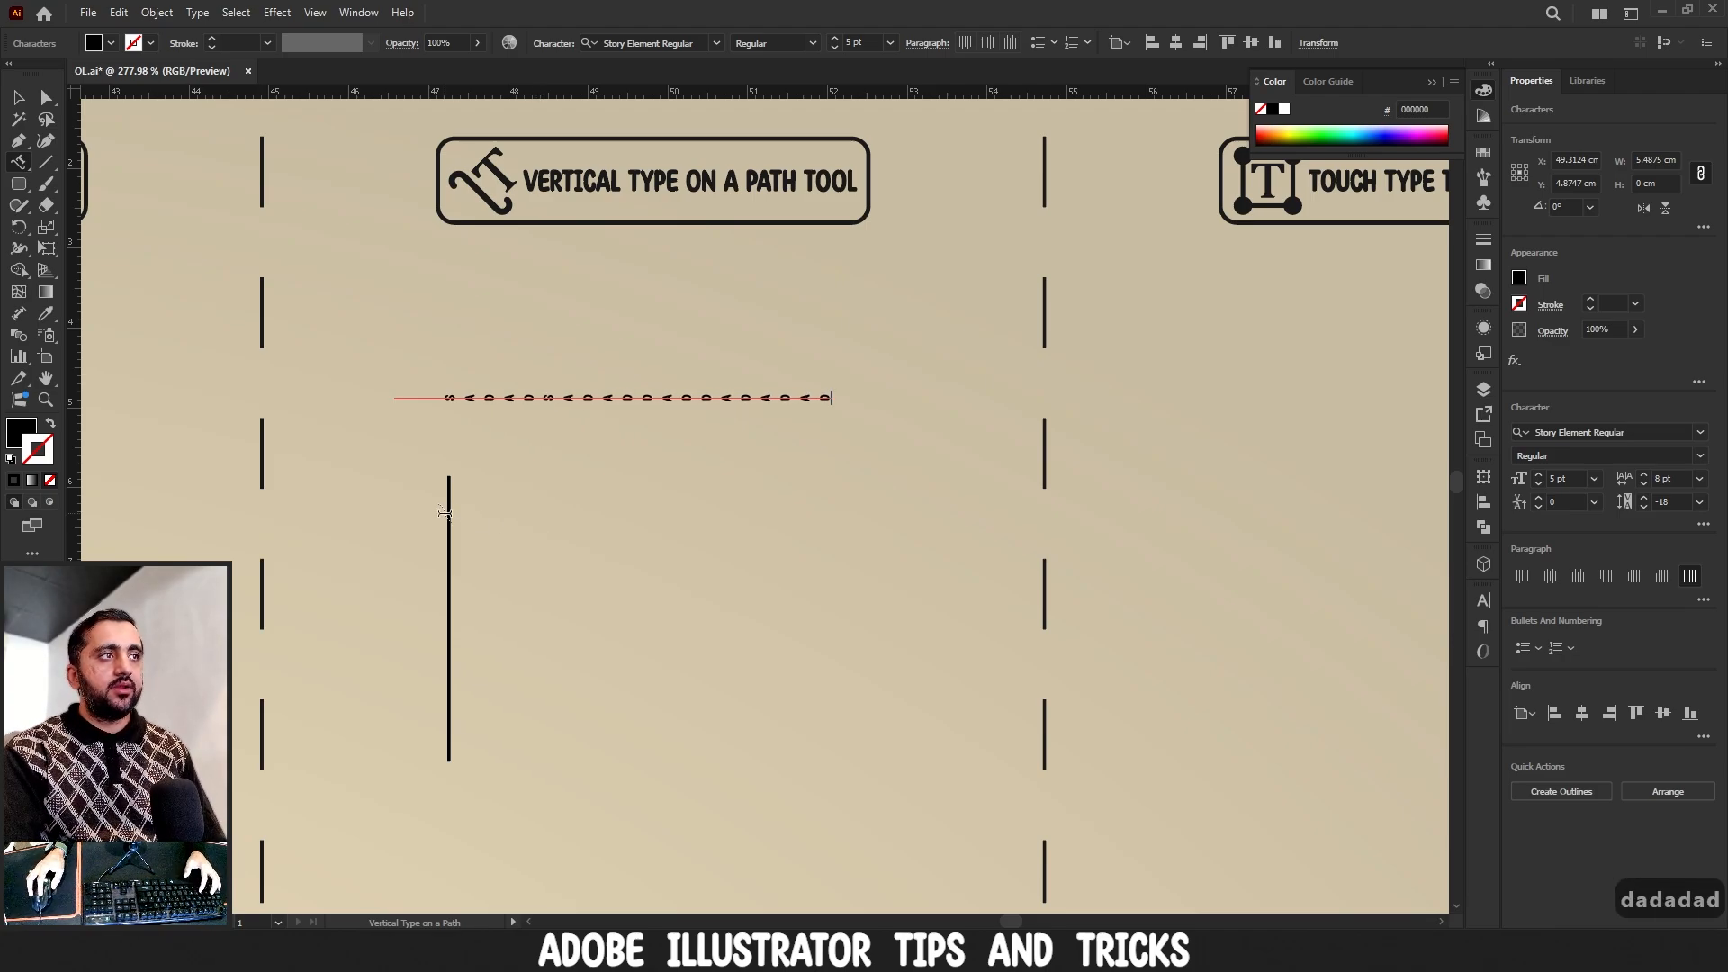
- Slide the text nearer the start of the horizontal path and thread it onto the vertical line
{"action": "left_click", "coordinate": [19, 97]}
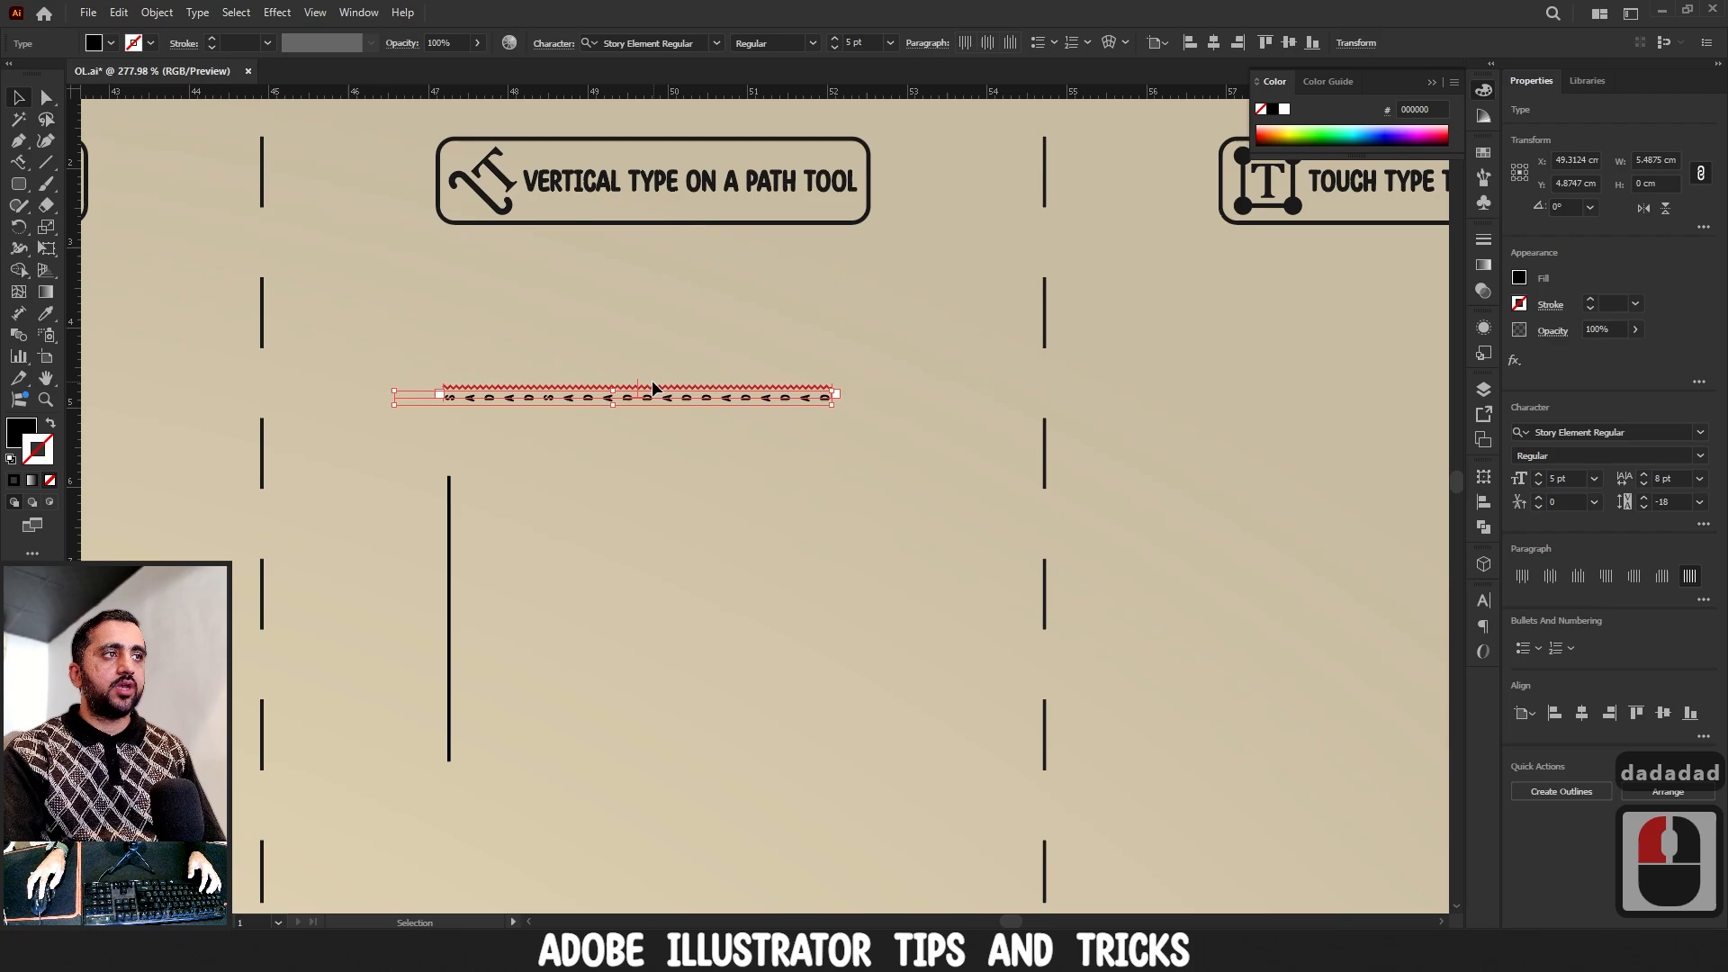
{"action": "left_click_drag", "start_coordinate": [636, 387], "coordinate": [604, 385]}
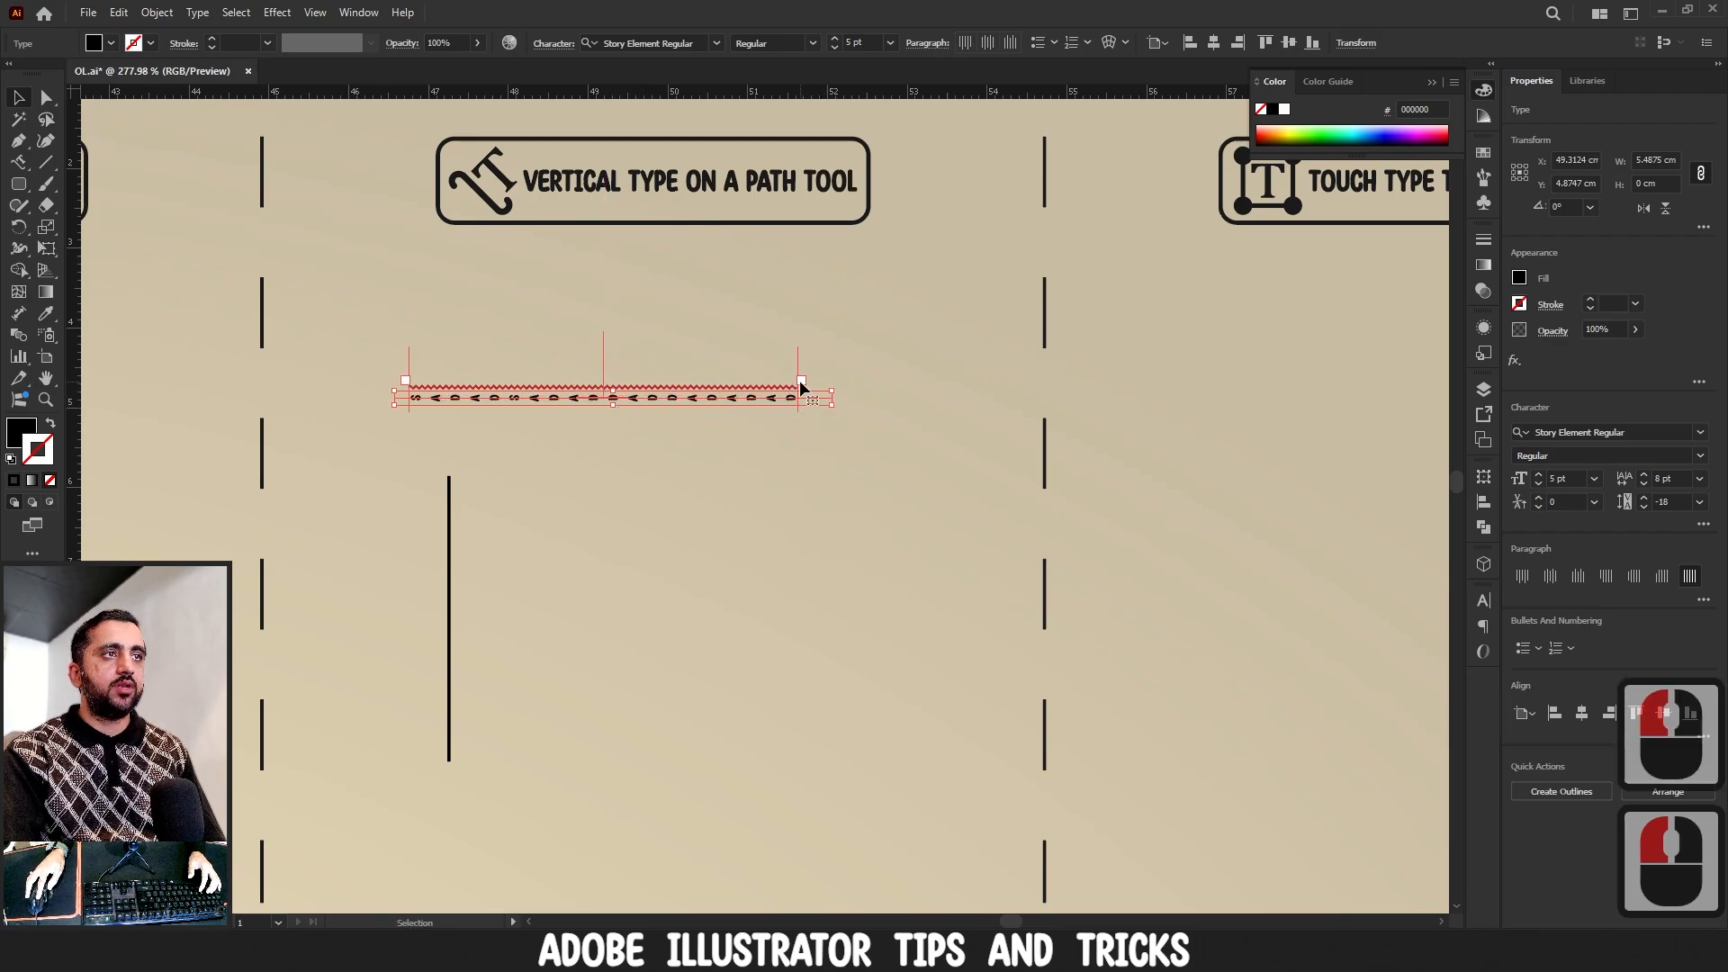
{"action": "double_click", "coordinate": [803, 393]}
{"action": "left_click", "coordinate": [450, 482]}
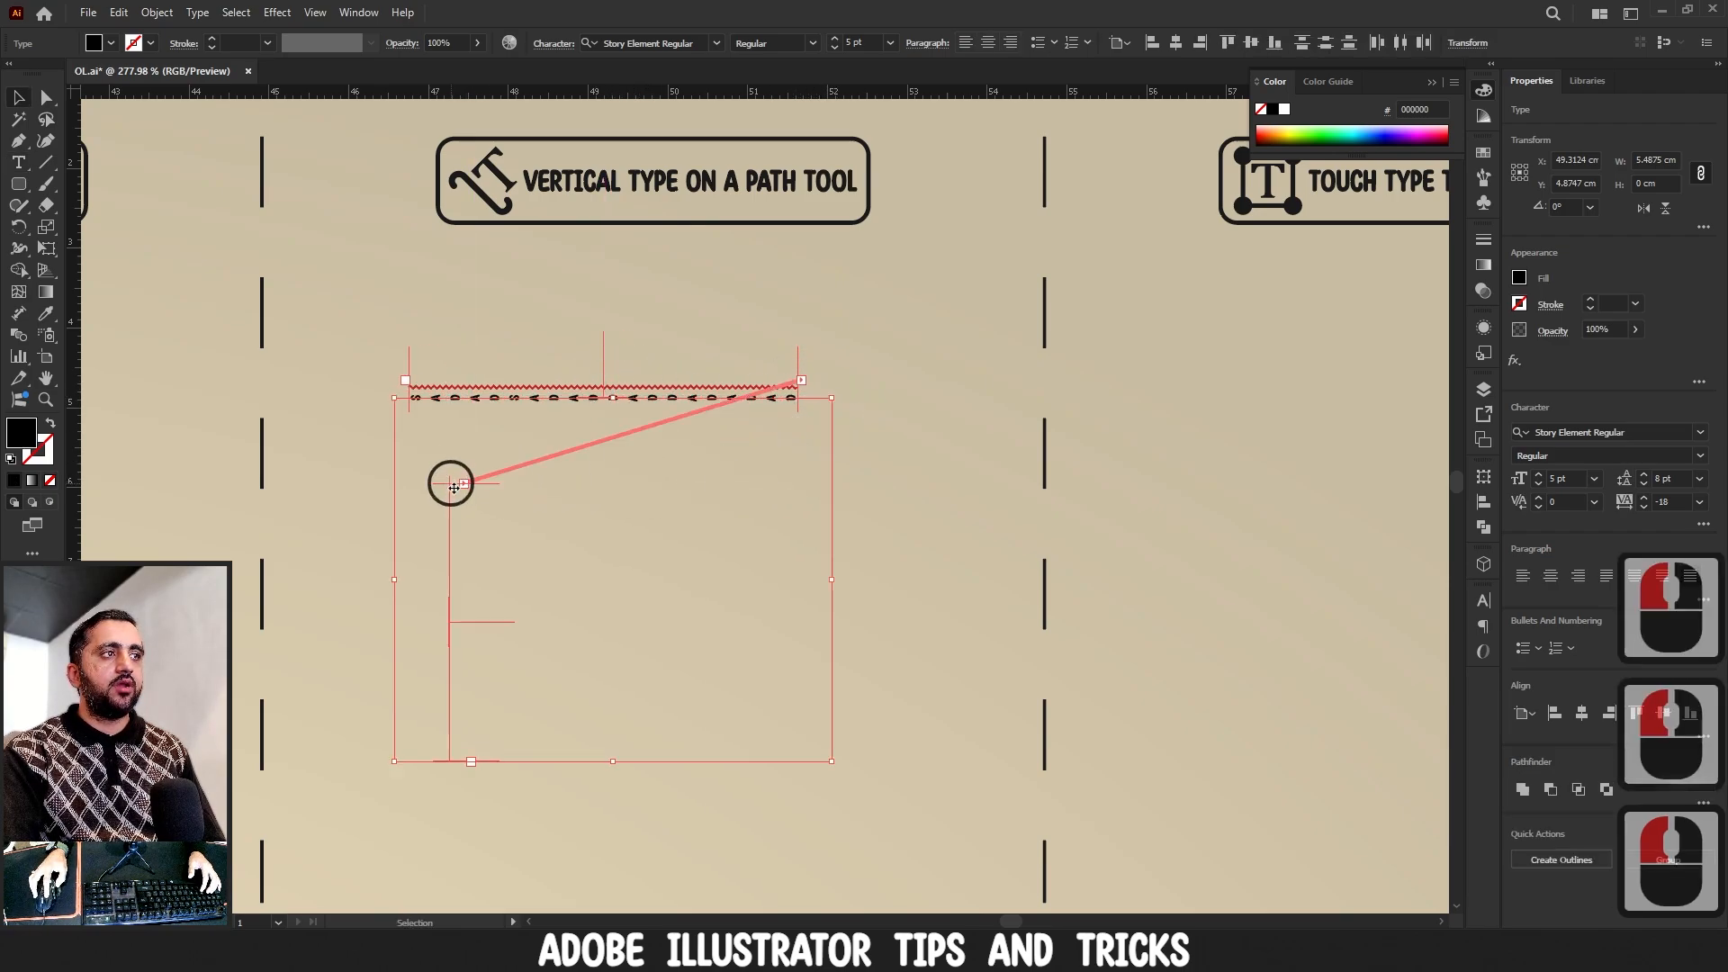
- Replace the threaded path text with "adada" followed by a long run of "a", finish editing, and deselect it
{"action": "left_click", "coordinate": [19, 163]}
{"action": "left_click", "coordinate": [605, 385]}
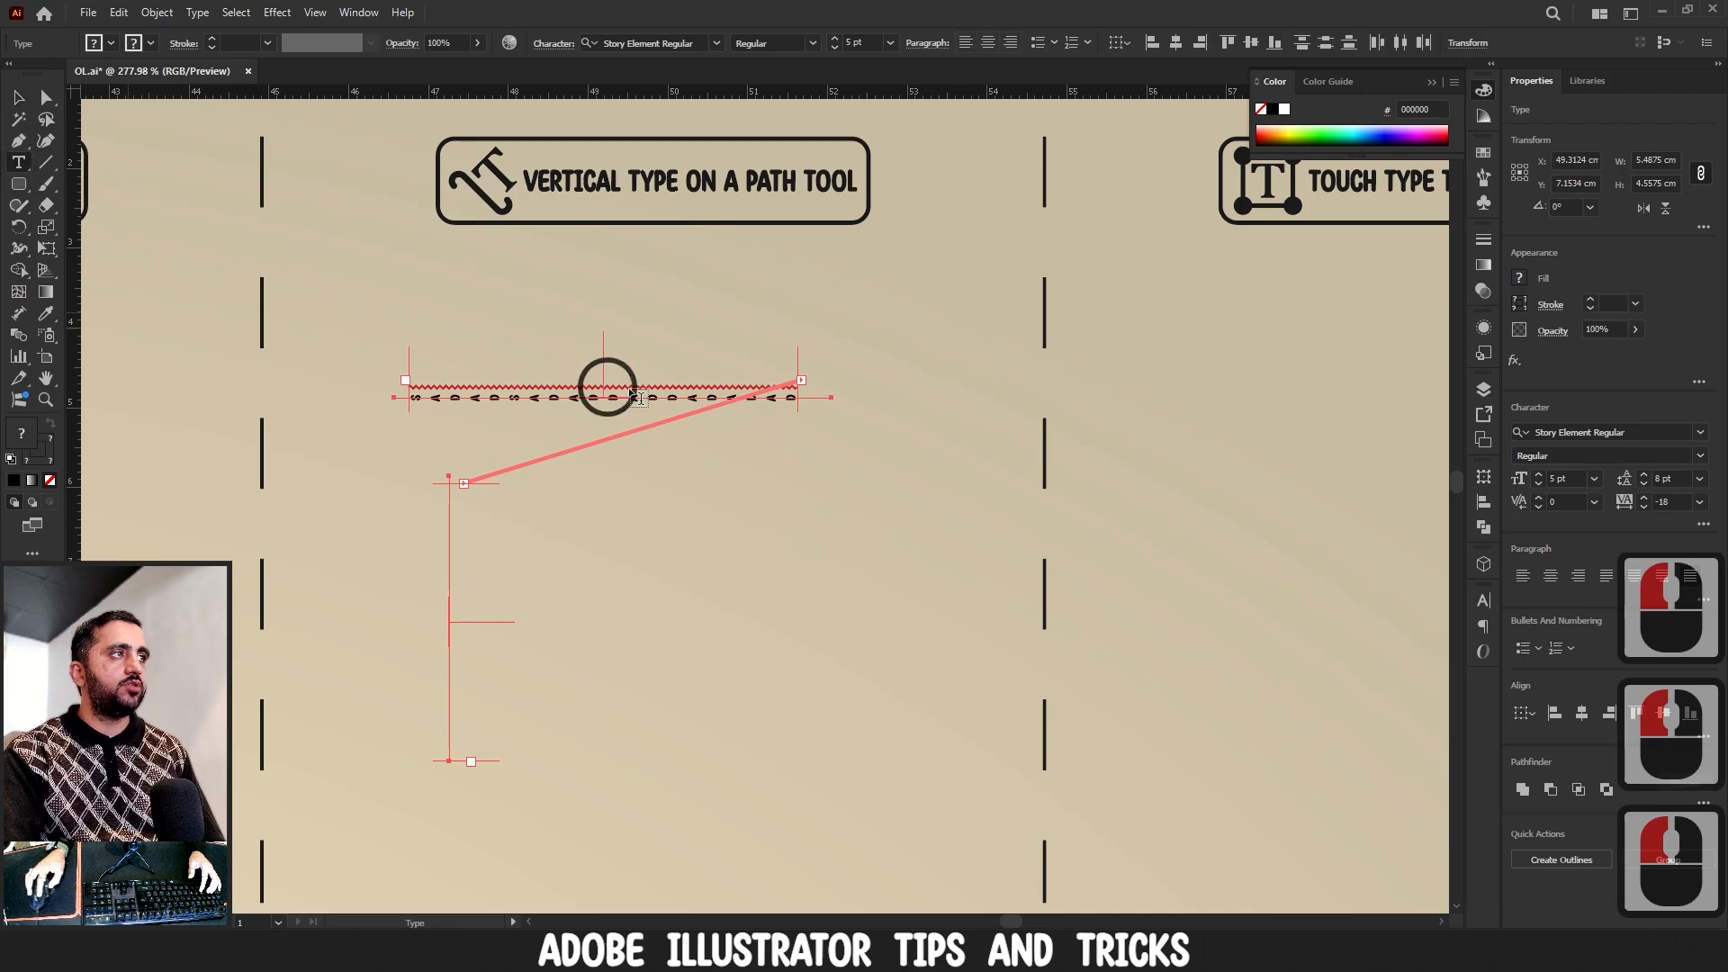
{"action": "triple_click", "coordinate": [687, 397]}
{"action": "type", "text": "adada"}
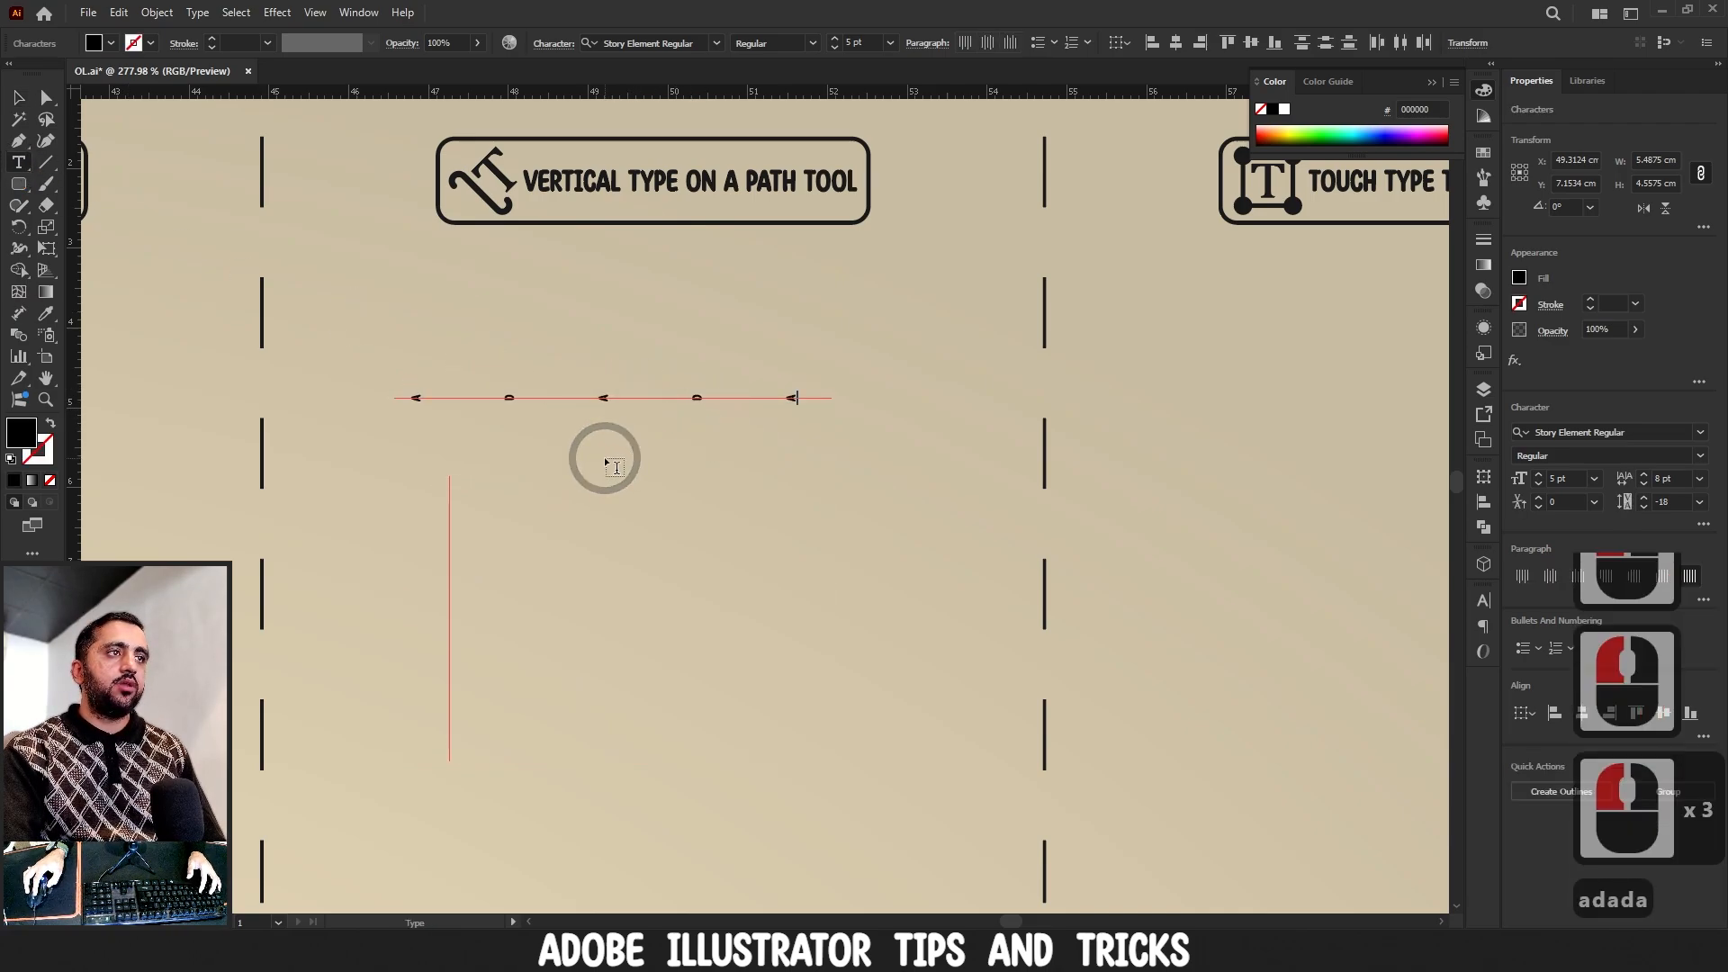
{"action": "type", "text": "aaaaaaaaaaaaaaaaaaaaaaaaaaaaaaaaaaaaaaaaaaaaaaa"}
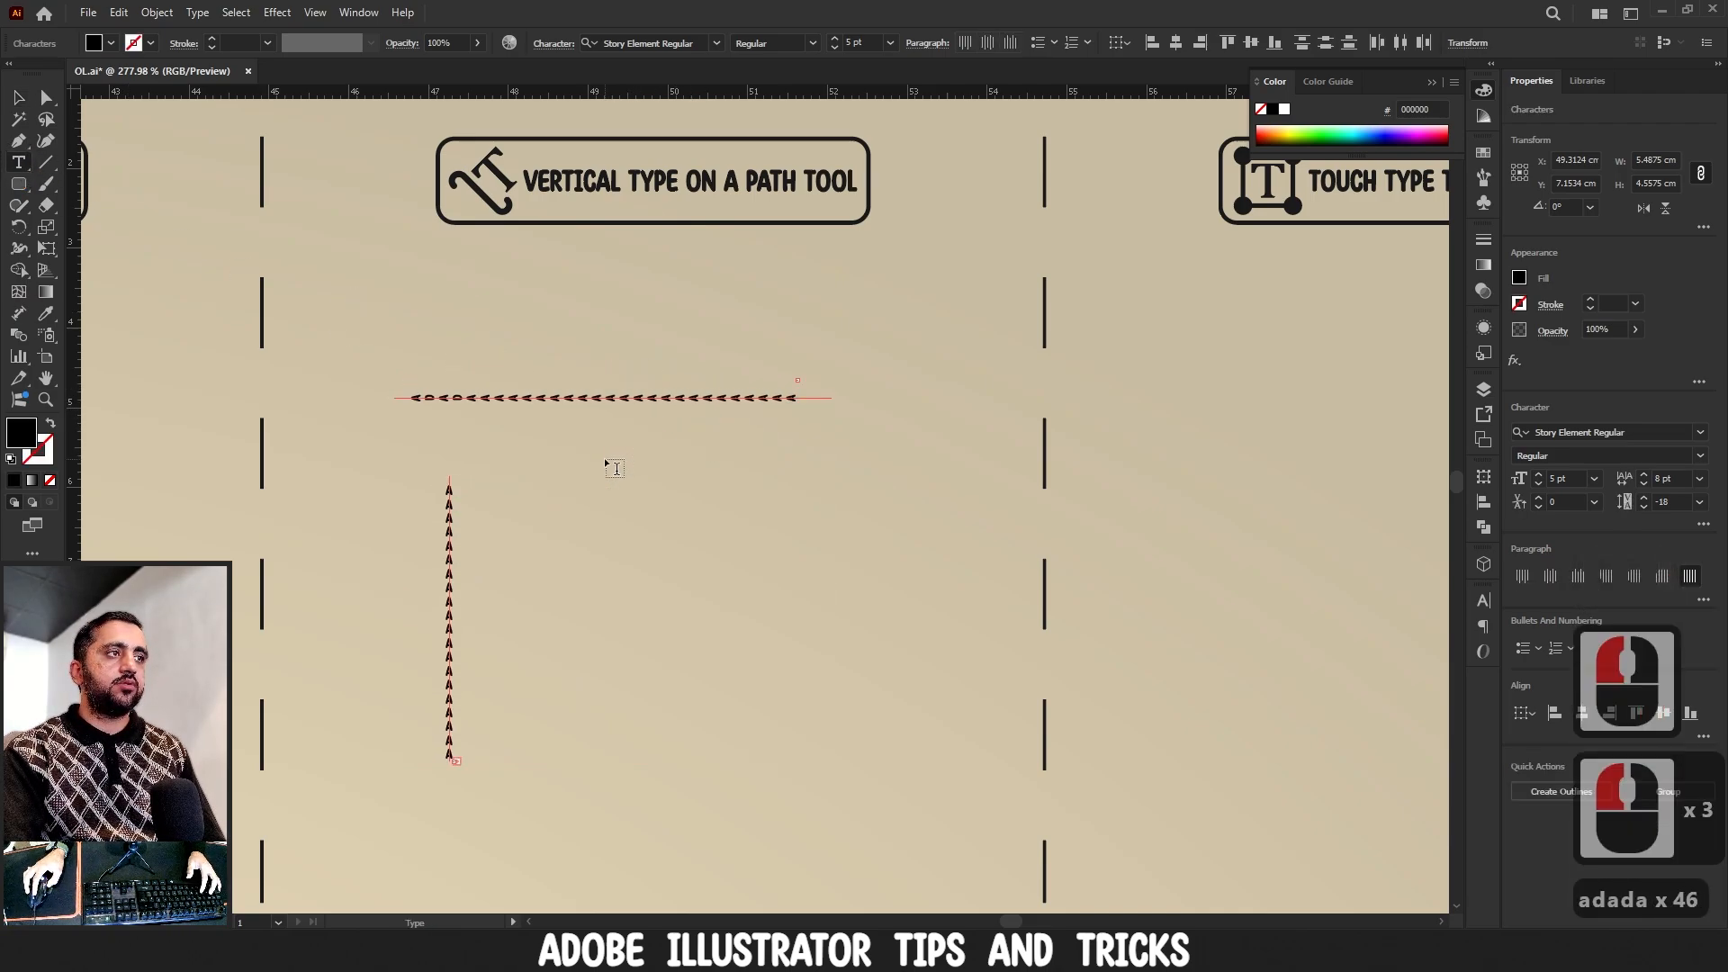
{"action": "left_click", "coordinate": [19, 96]}
{"action": "left_click", "coordinate": [468, 290]}
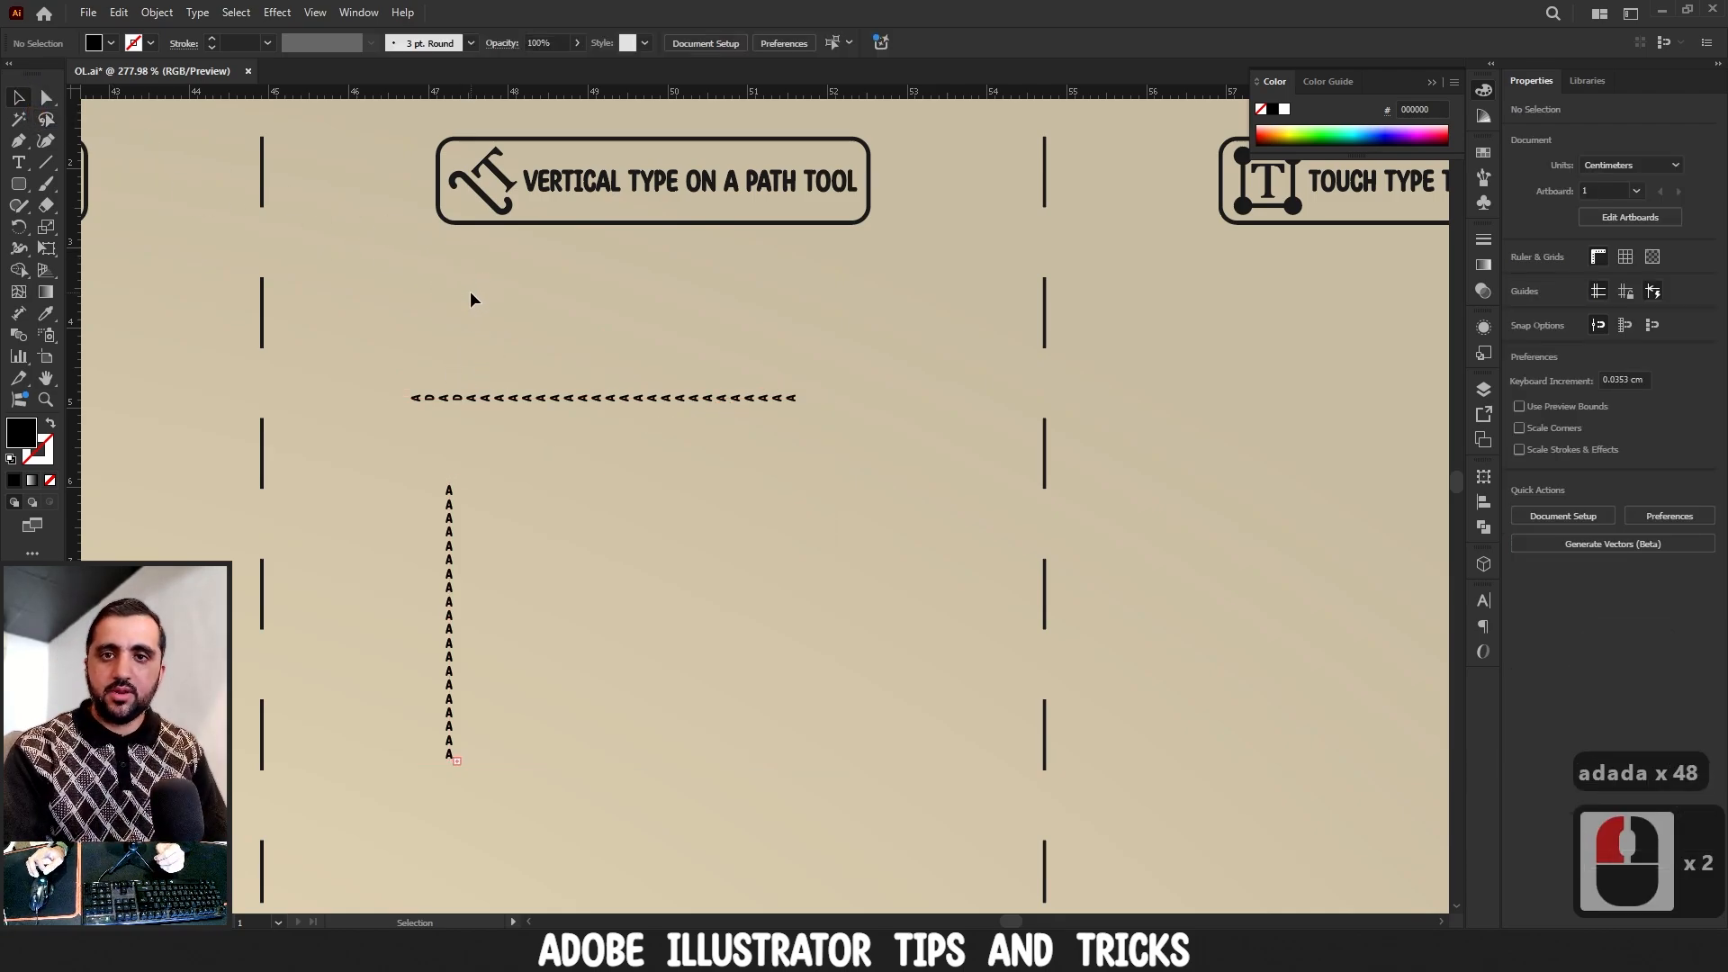
- Select both threaded path texts under the Vertical Type on a Path Tool heading and delete them
{"action": "left_click_drag", "start_coordinate": [470, 290], "coordinate": [397, 649]}
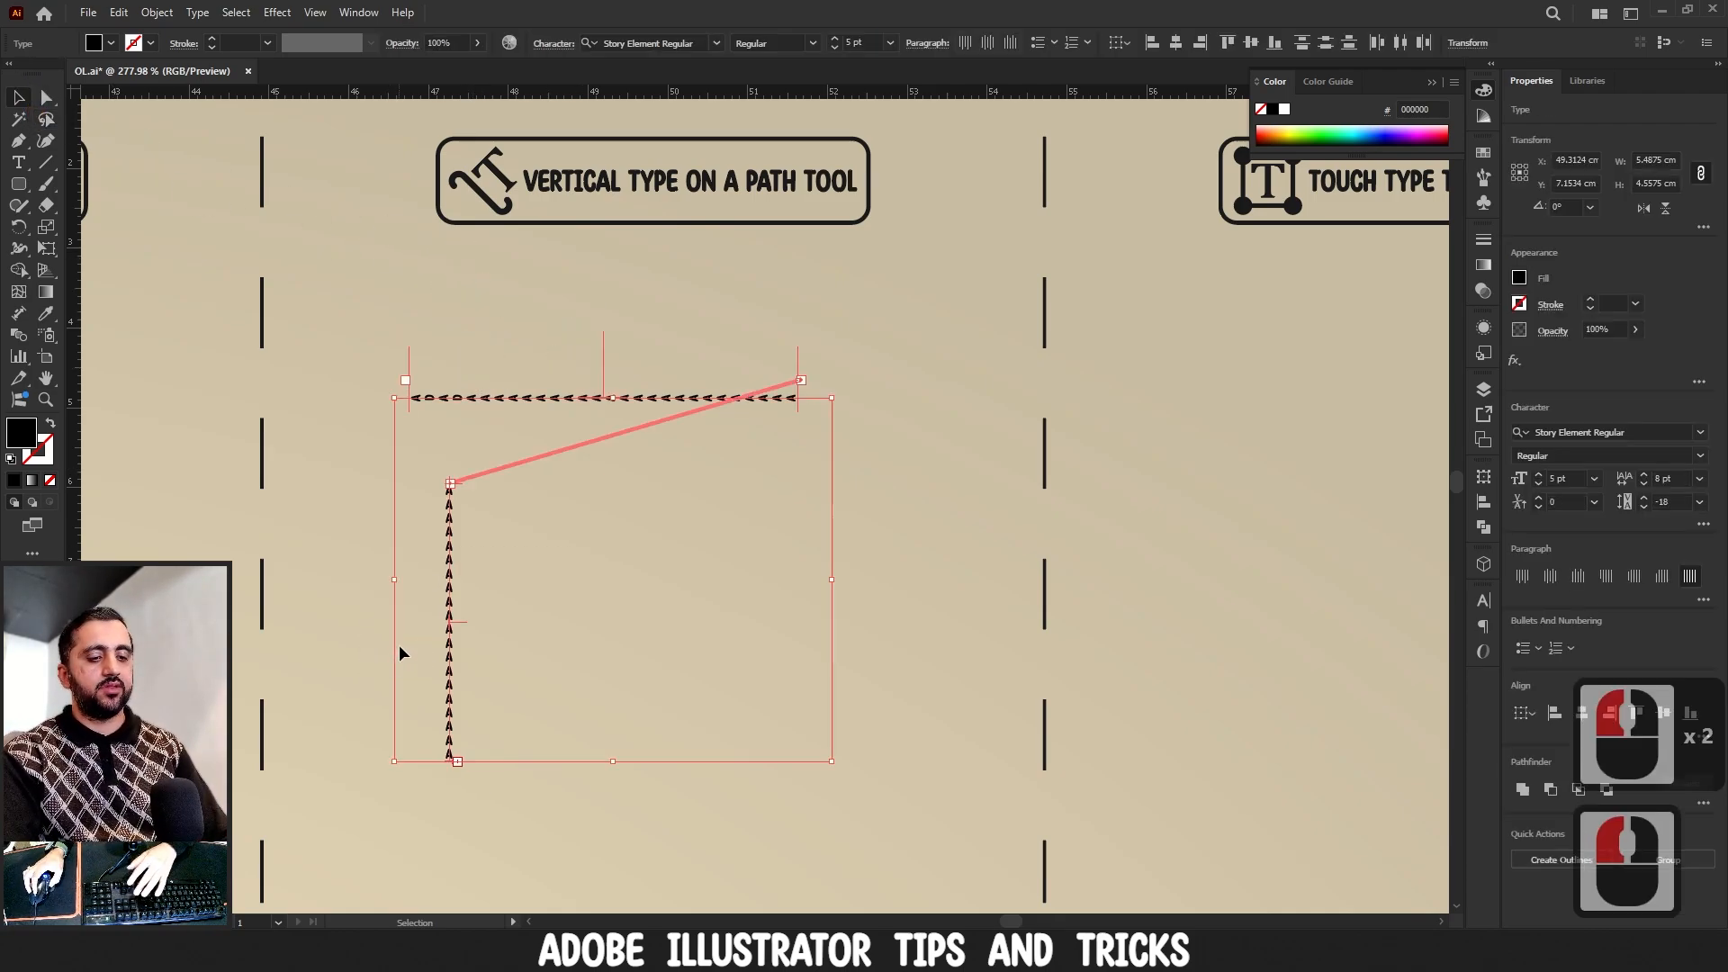
{"action": "key", "text": "Delete"}
- Create point text reading "i love cats" below the Touch Type Tool heading
{"action": "left_click_drag", "start_coordinate": [1057, 539], "coordinate": [295, 547]}
{"action": "mouse_move", "coordinate": [582, 569]}
{"action": "left_mouse_down"}
{"action": "mouse_move", "coordinate": [536, 578]}
{"action": "mouse_move", "coordinate": [571, 576]}
{"action": "left_mouse_up"}
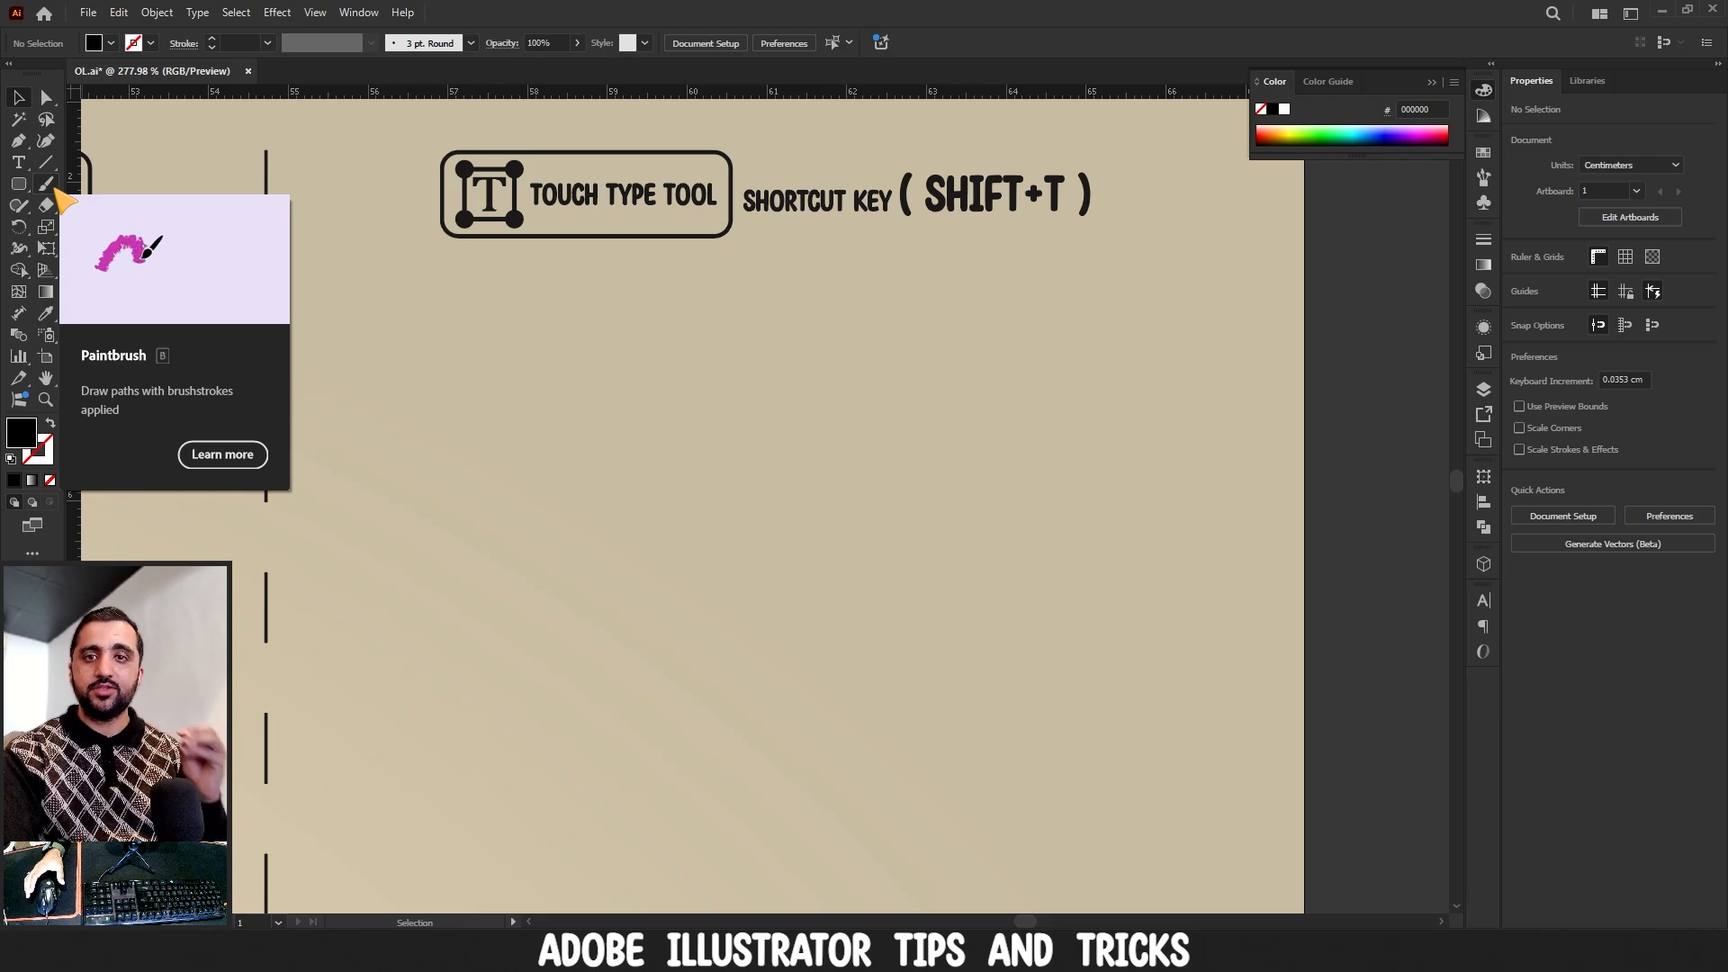
{"action": "left_click", "coordinate": [18, 162]}
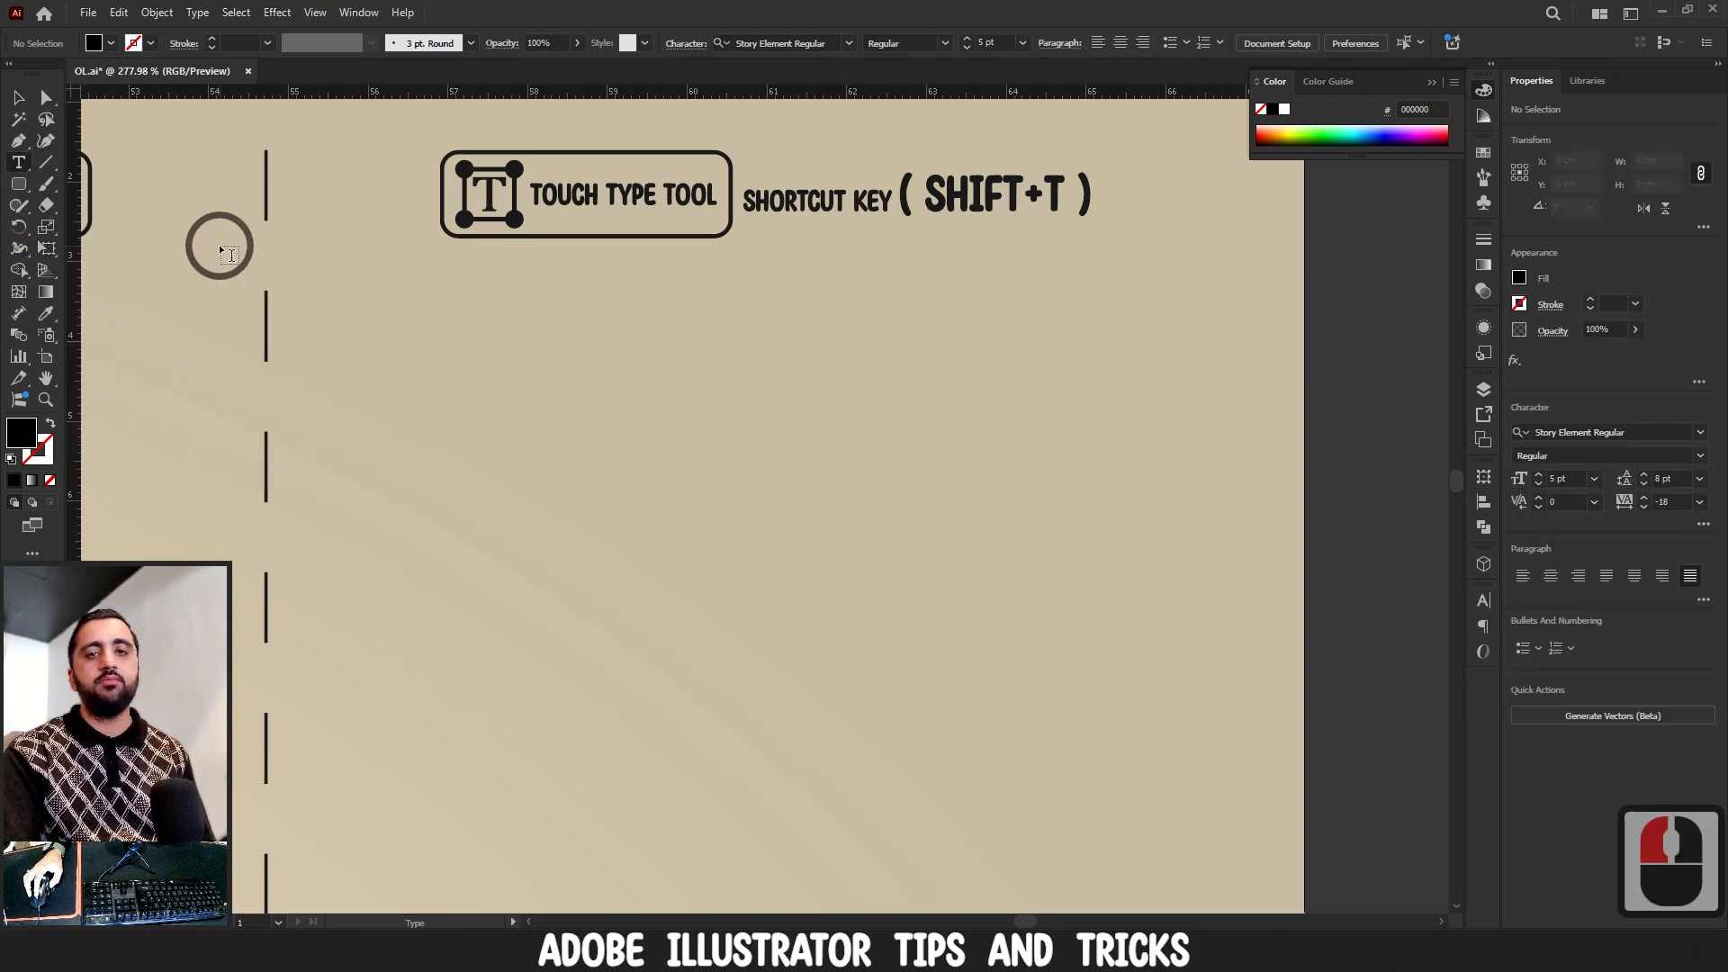
{"action": "left_click", "coordinate": [594, 441]}
{"action": "key", "text": "BackSpace"}
{"action": "type", "text": "i"}
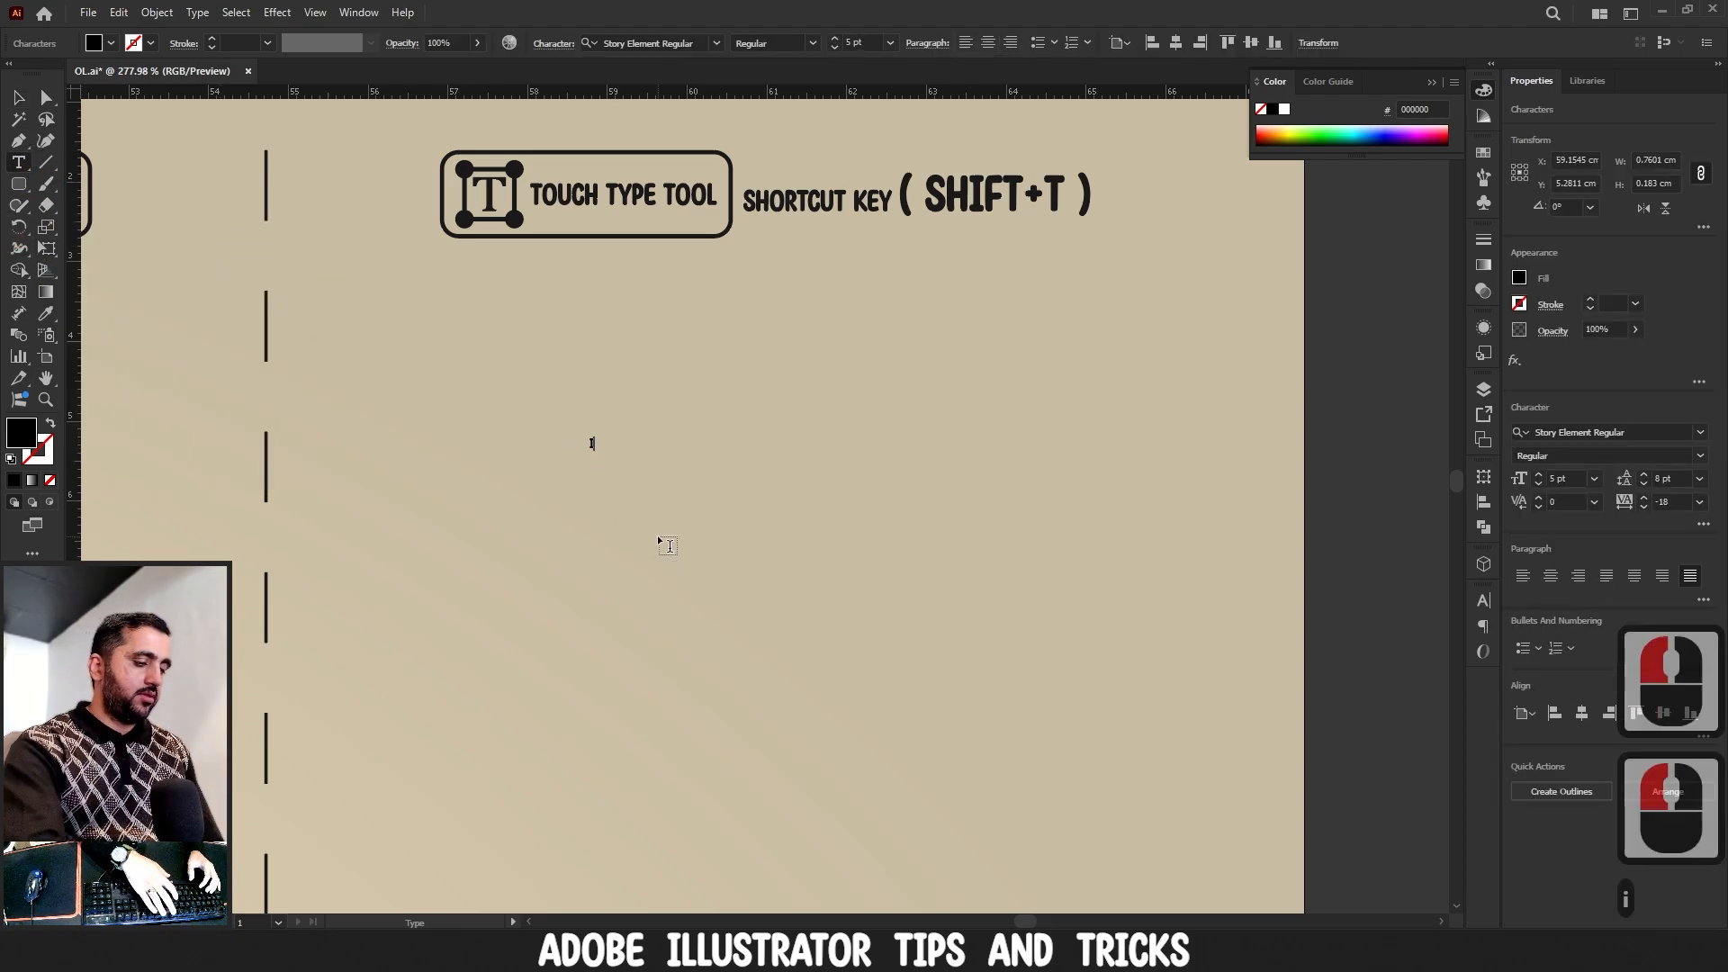
{"action": "type", "text": " love cats"}
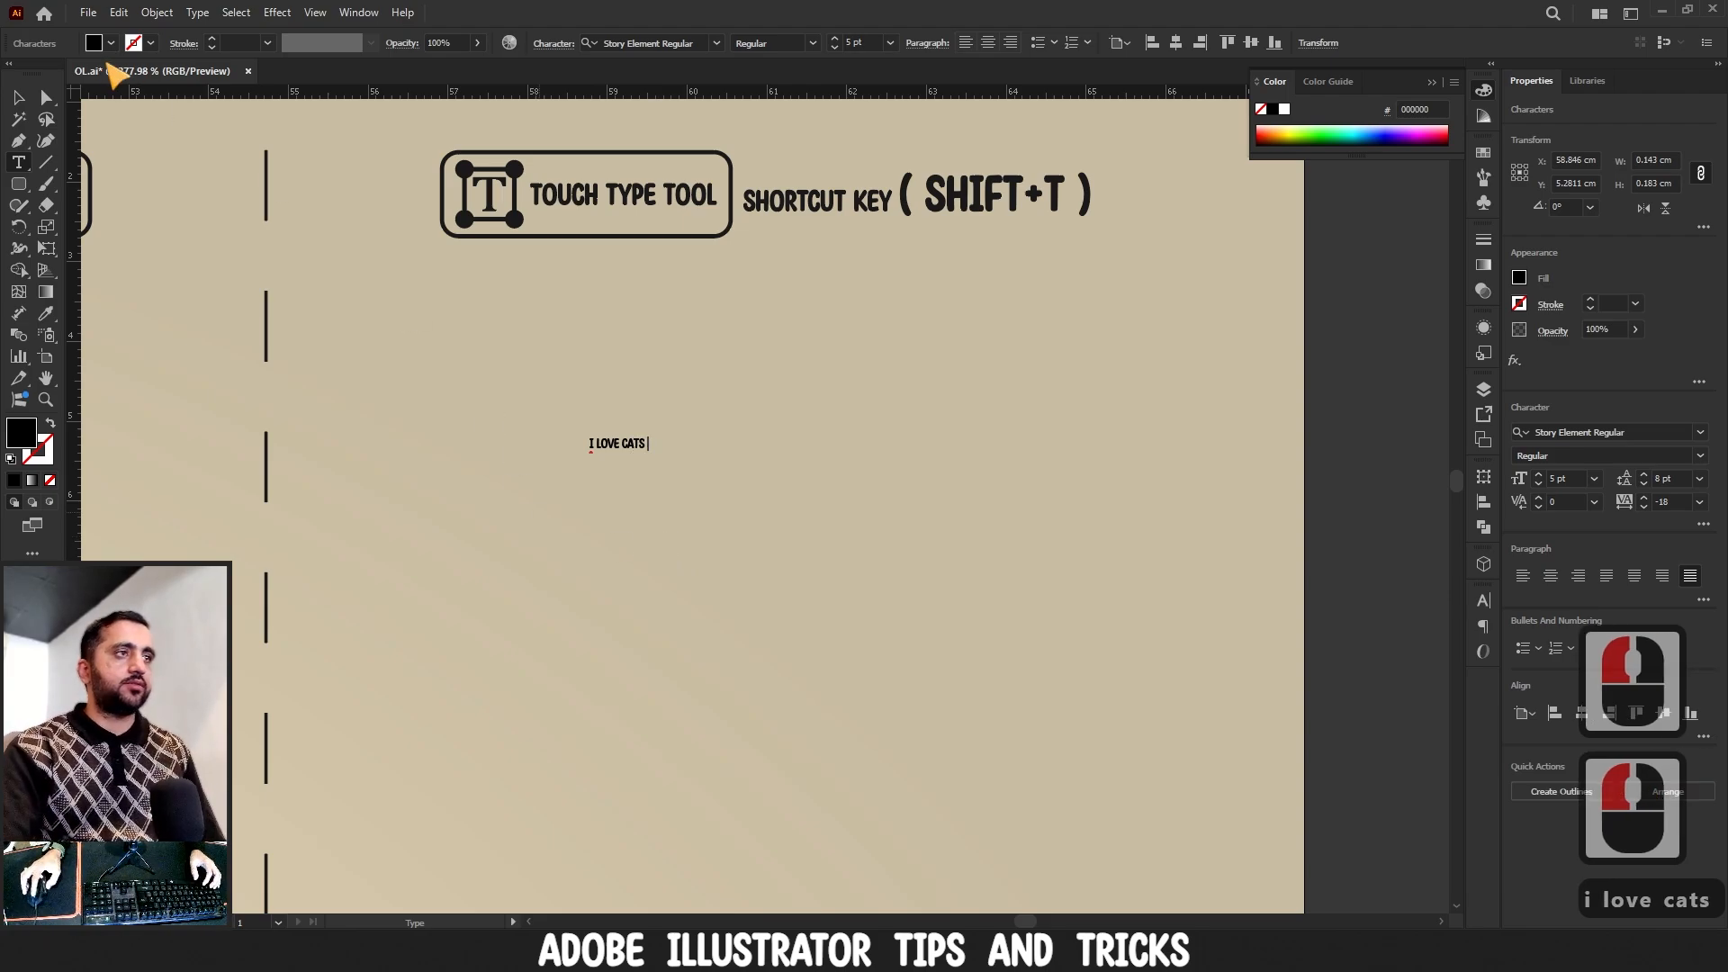
- Scale the phrase up to about 30.5 pt and replace its flagged first letter with the suggested capital I
{"action": "left_click", "coordinate": [20, 95]}
{"action": "left_click_drag", "start_coordinate": [647, 450], "coordinate": [944, 526]}
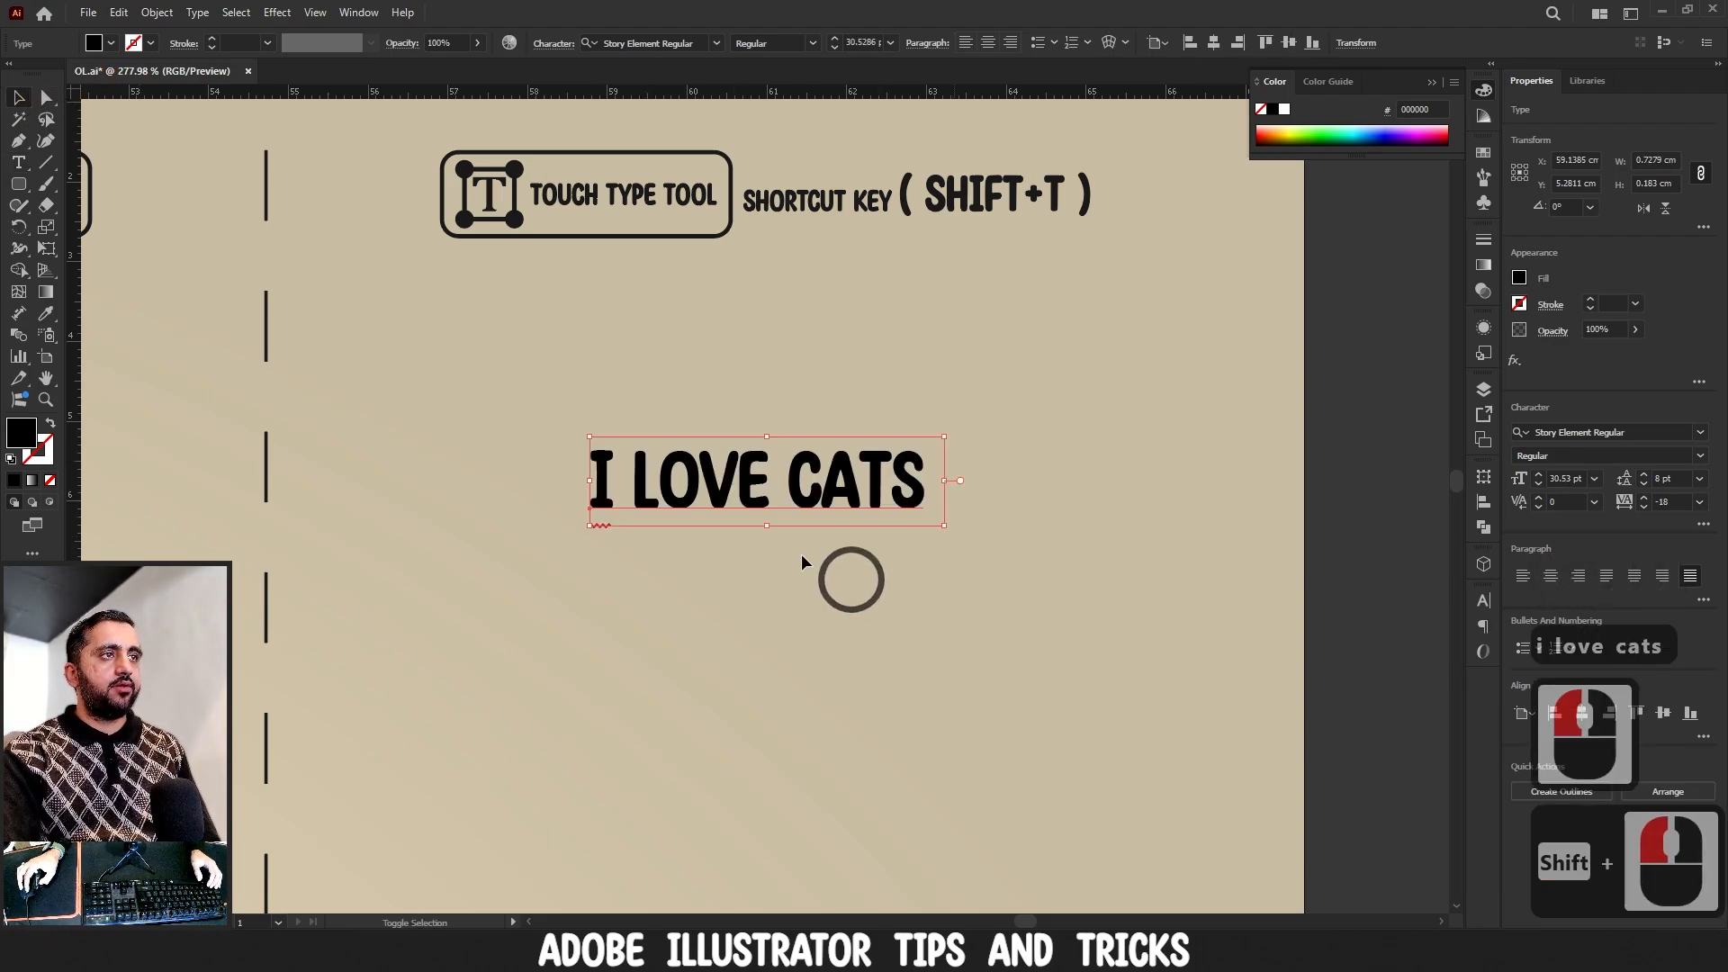
{"action": "left_click", "coordinate": [18, 162]}
{"action": "left_click", "coordinate": [601, 491]}
{"action": "right_click", "coordinate": [604, 500]}
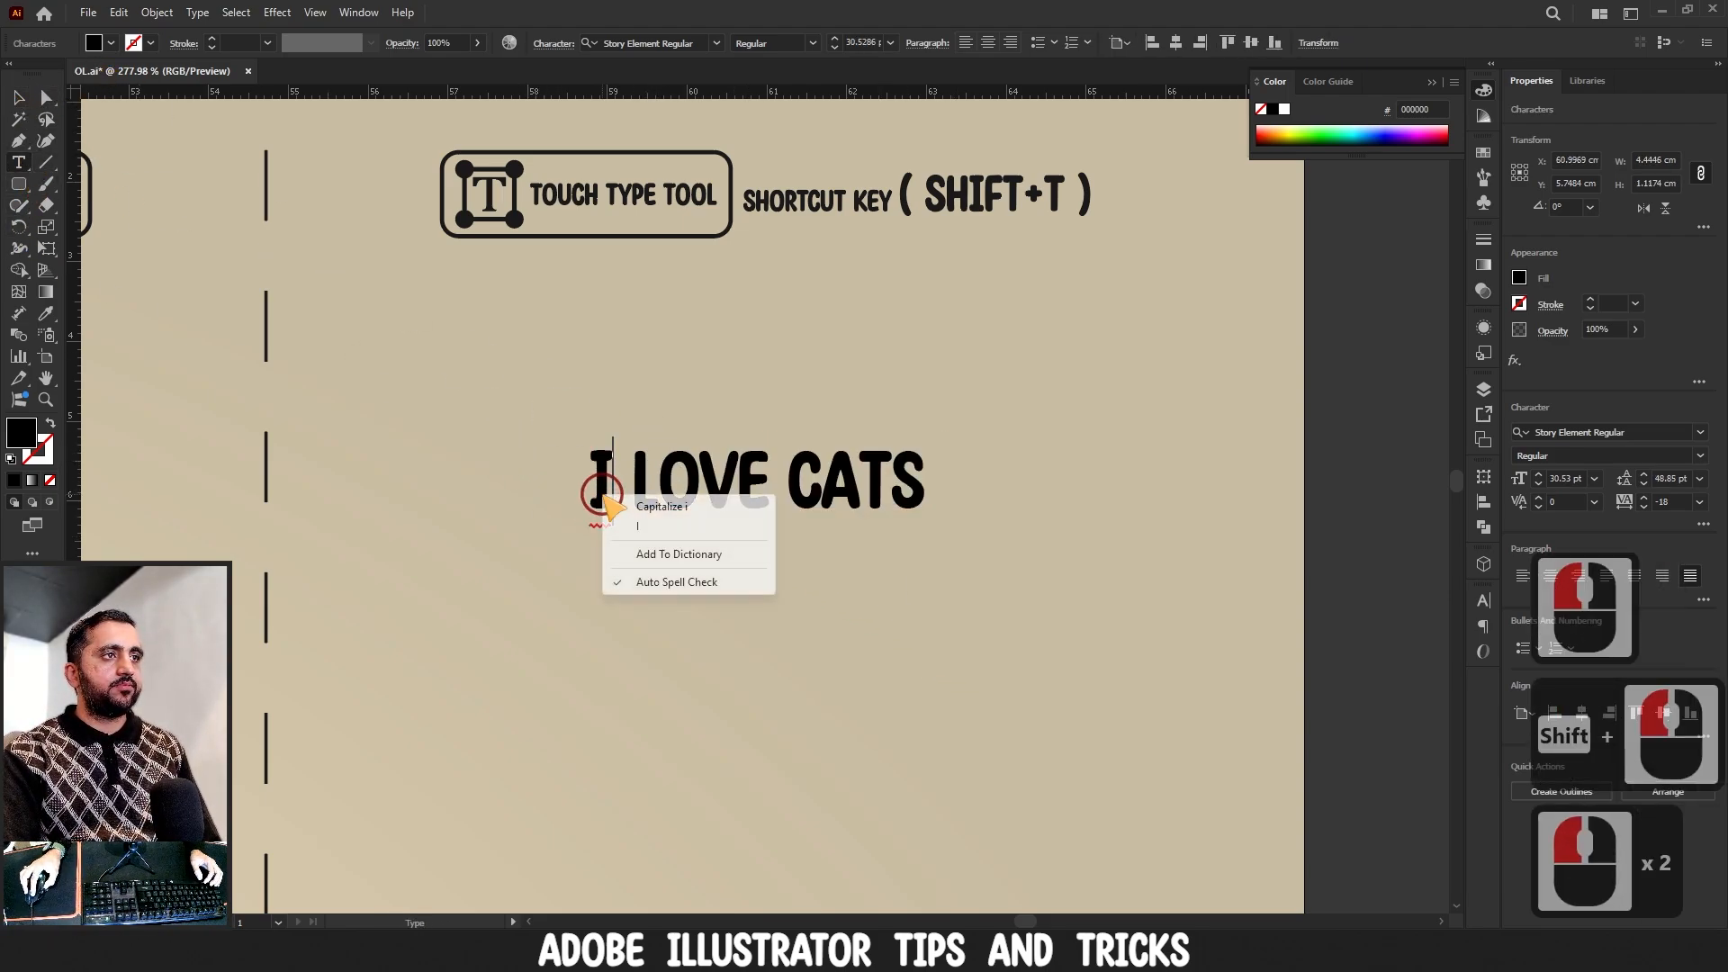
{"action": "left_click", "coordinate": [628, 524]}
{"action": "left_click", "coordinate": [19, 98]}
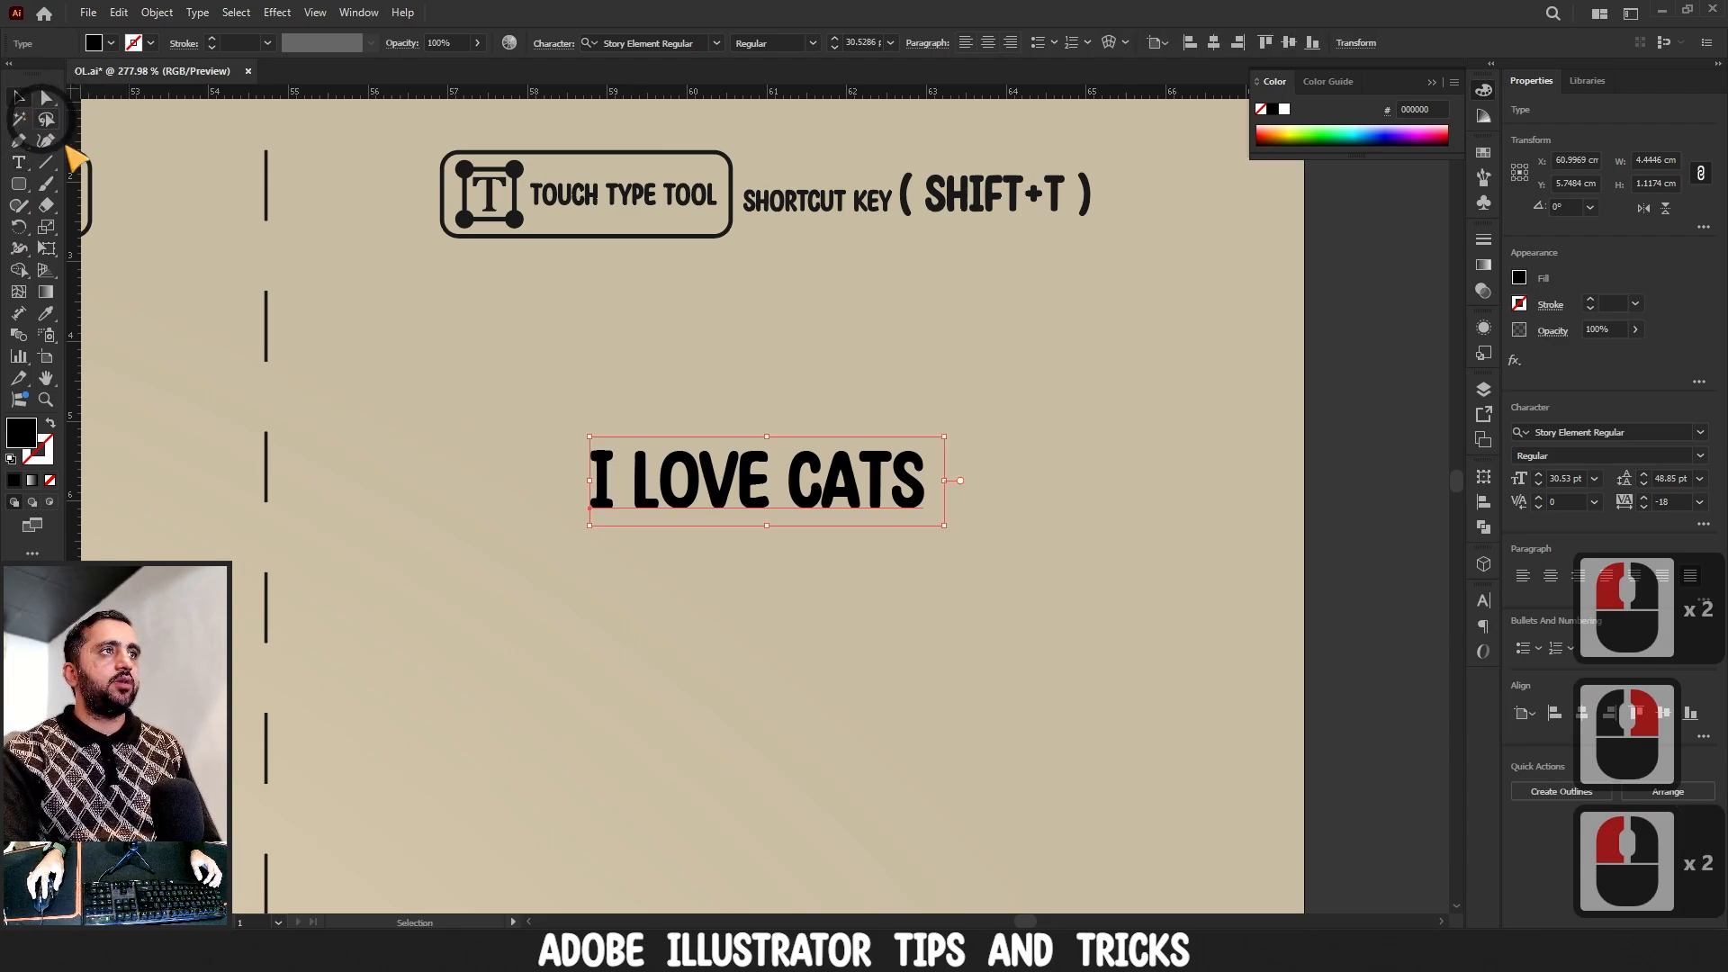
- Activate the Touch Type tool and select the letters of "I LOVE CATS" individually, ending with the S
{"action": "left_click", "coordinate": [18, 161]}
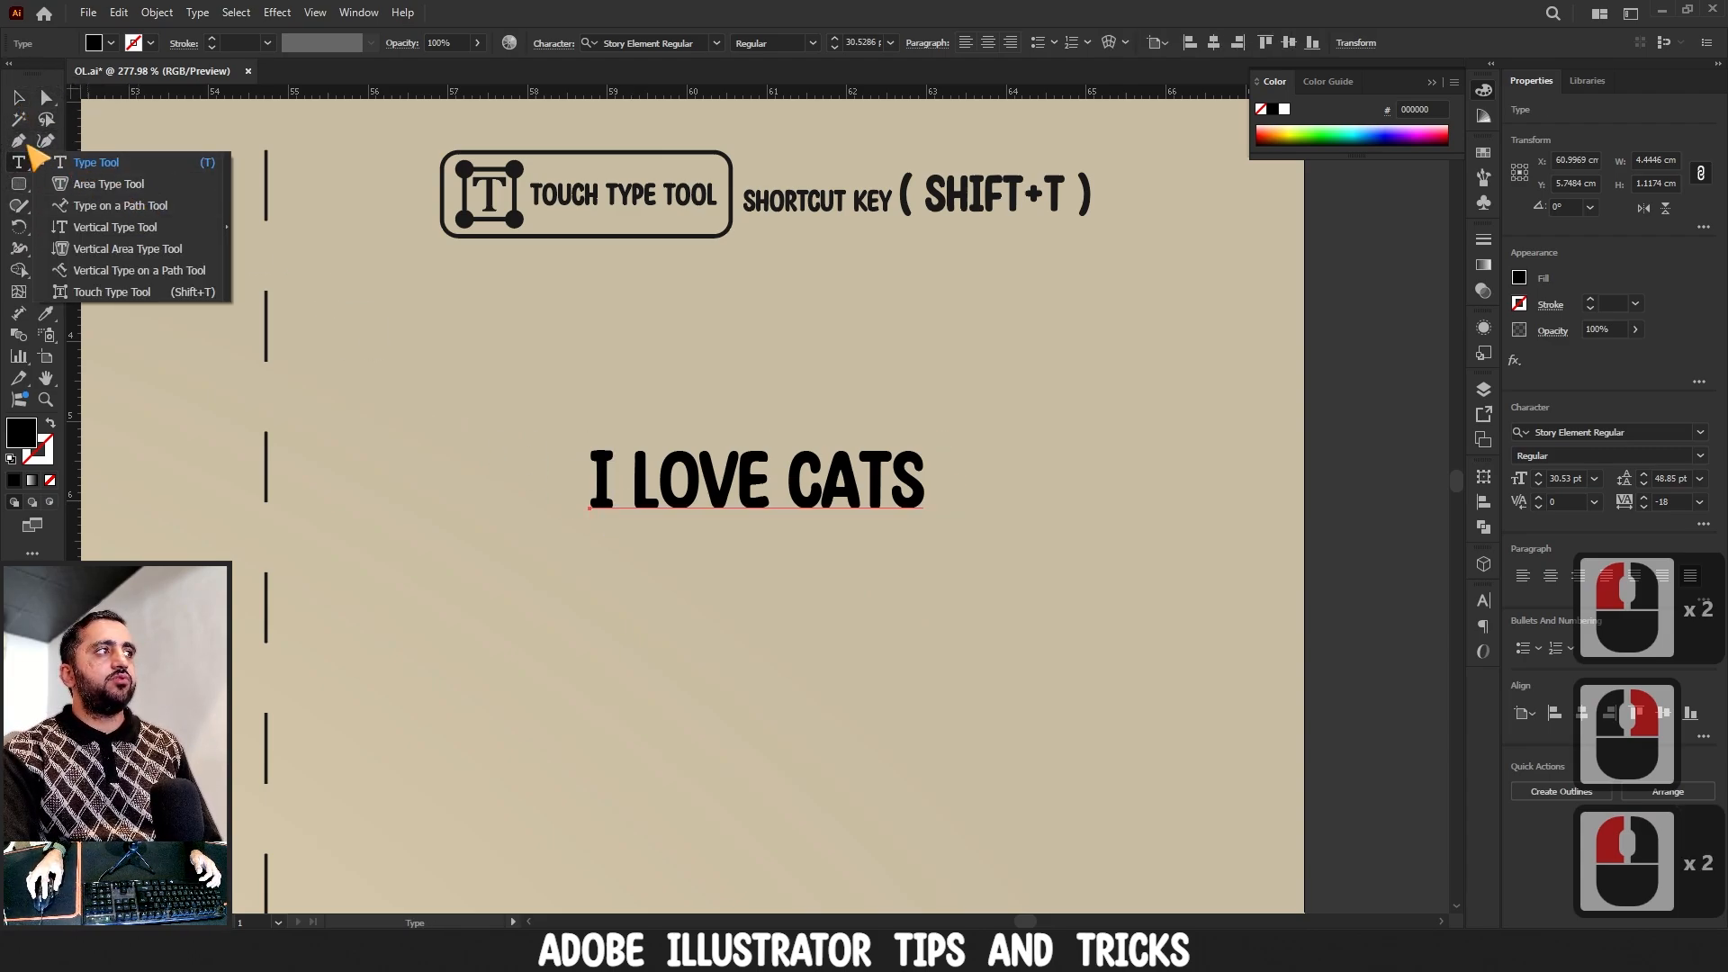
{"action": "left_click", "coordinate": [18, 97]}
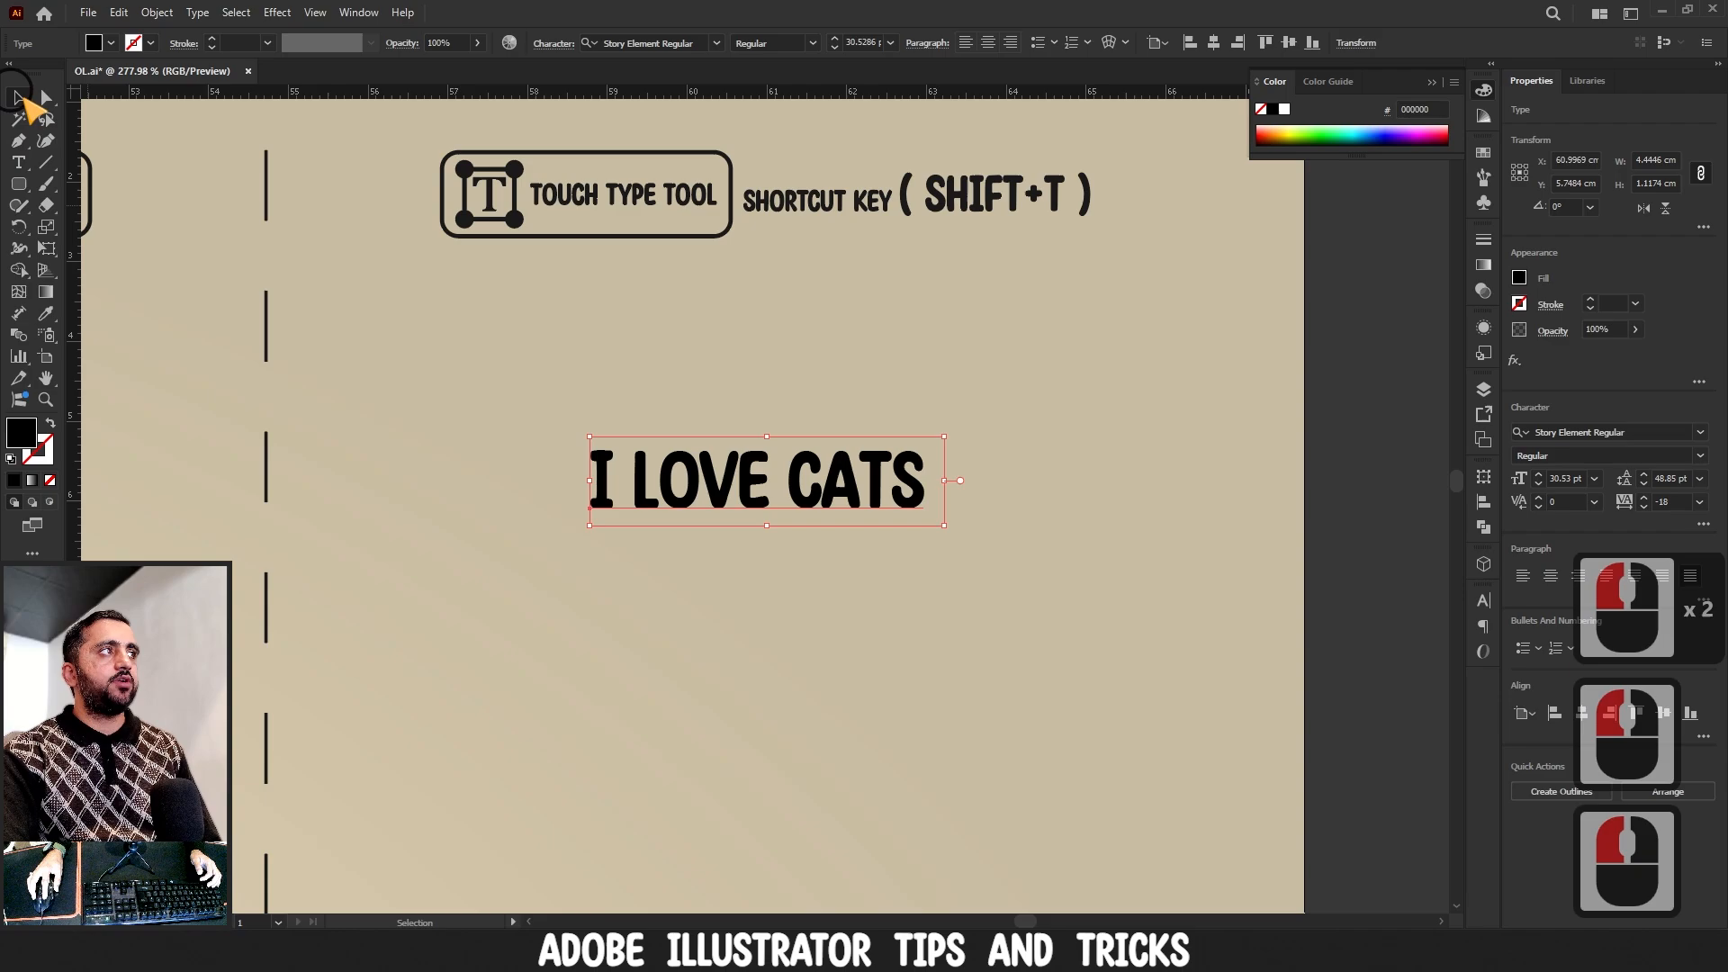
{"action": "key", "text": "shift+t"}
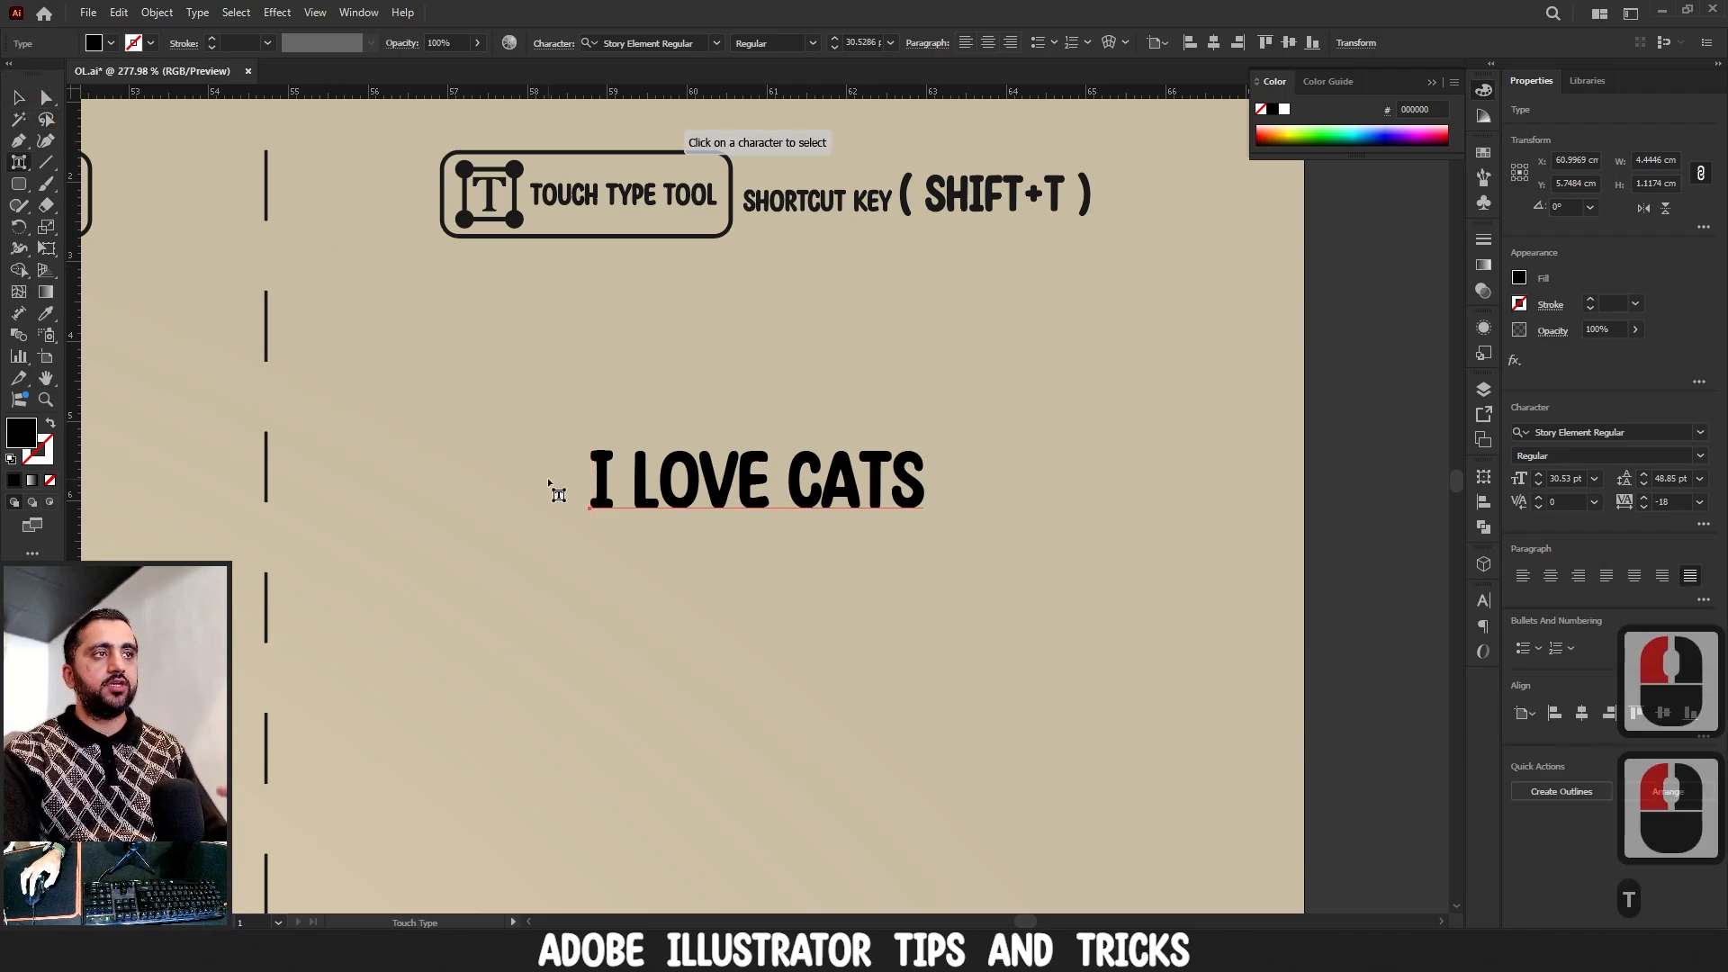
{"action": "left_click", "coordinate": [609, 486]}
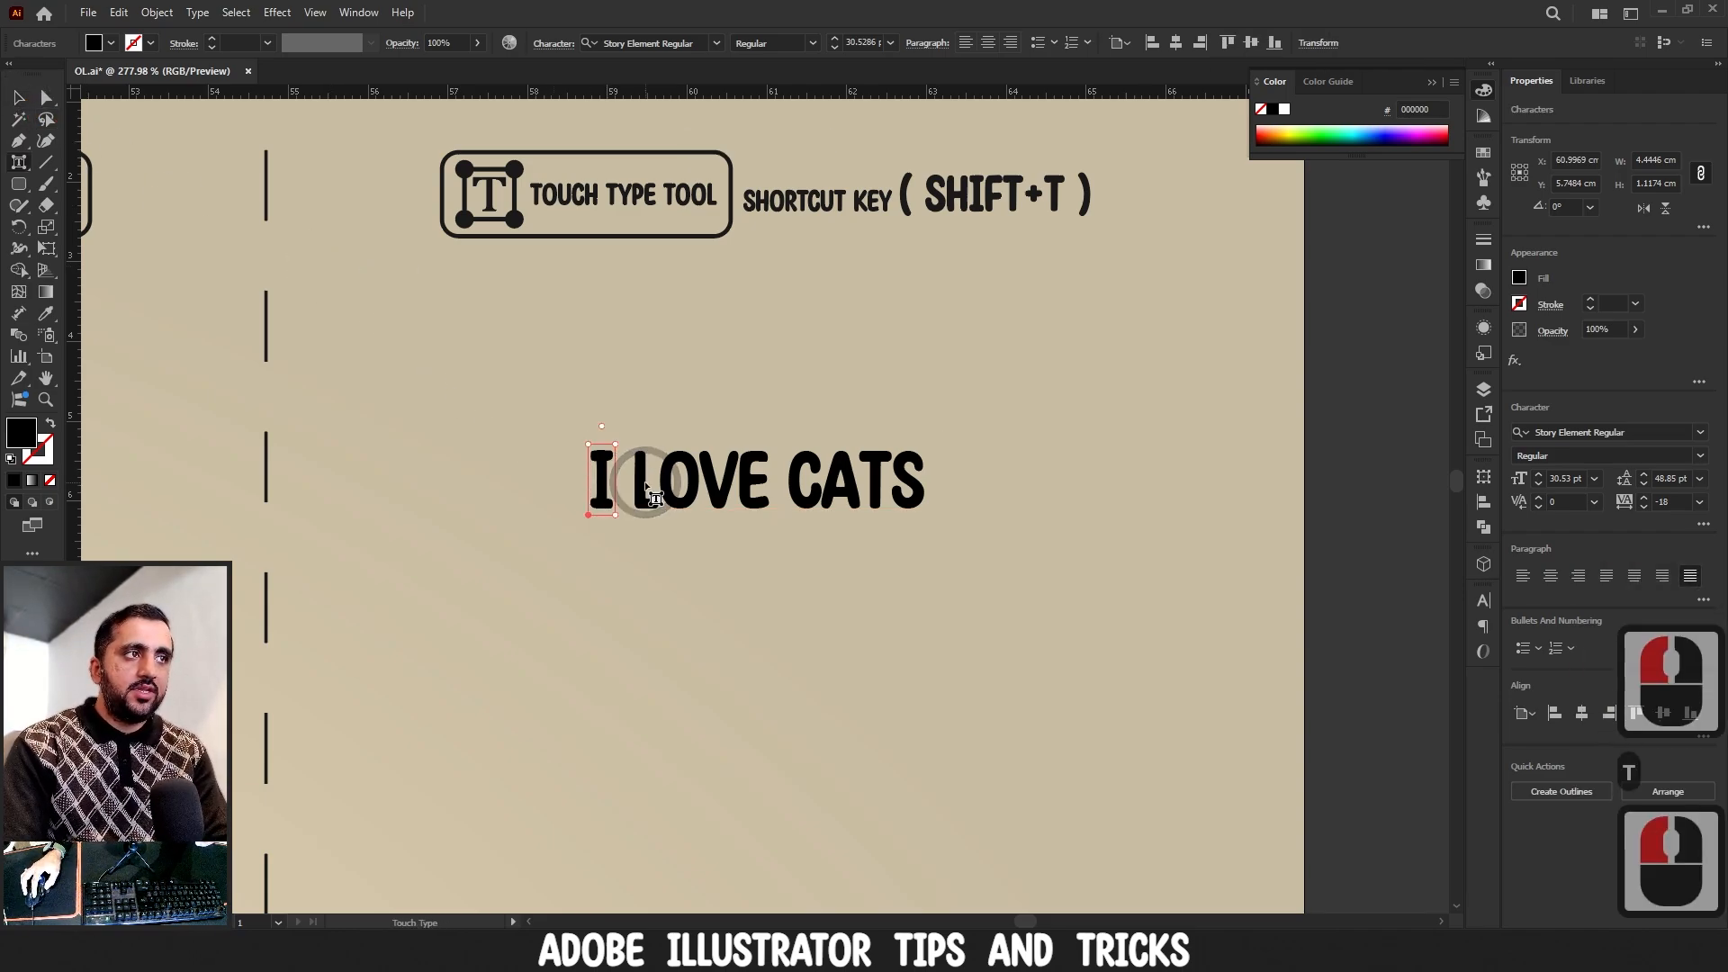
{"action": "left_click", "coordinate": [646, 484]}
{"action": "left_click", "coordinate": [693, 482]}
{"action": "left_click", "coordinate": [725, 483]}
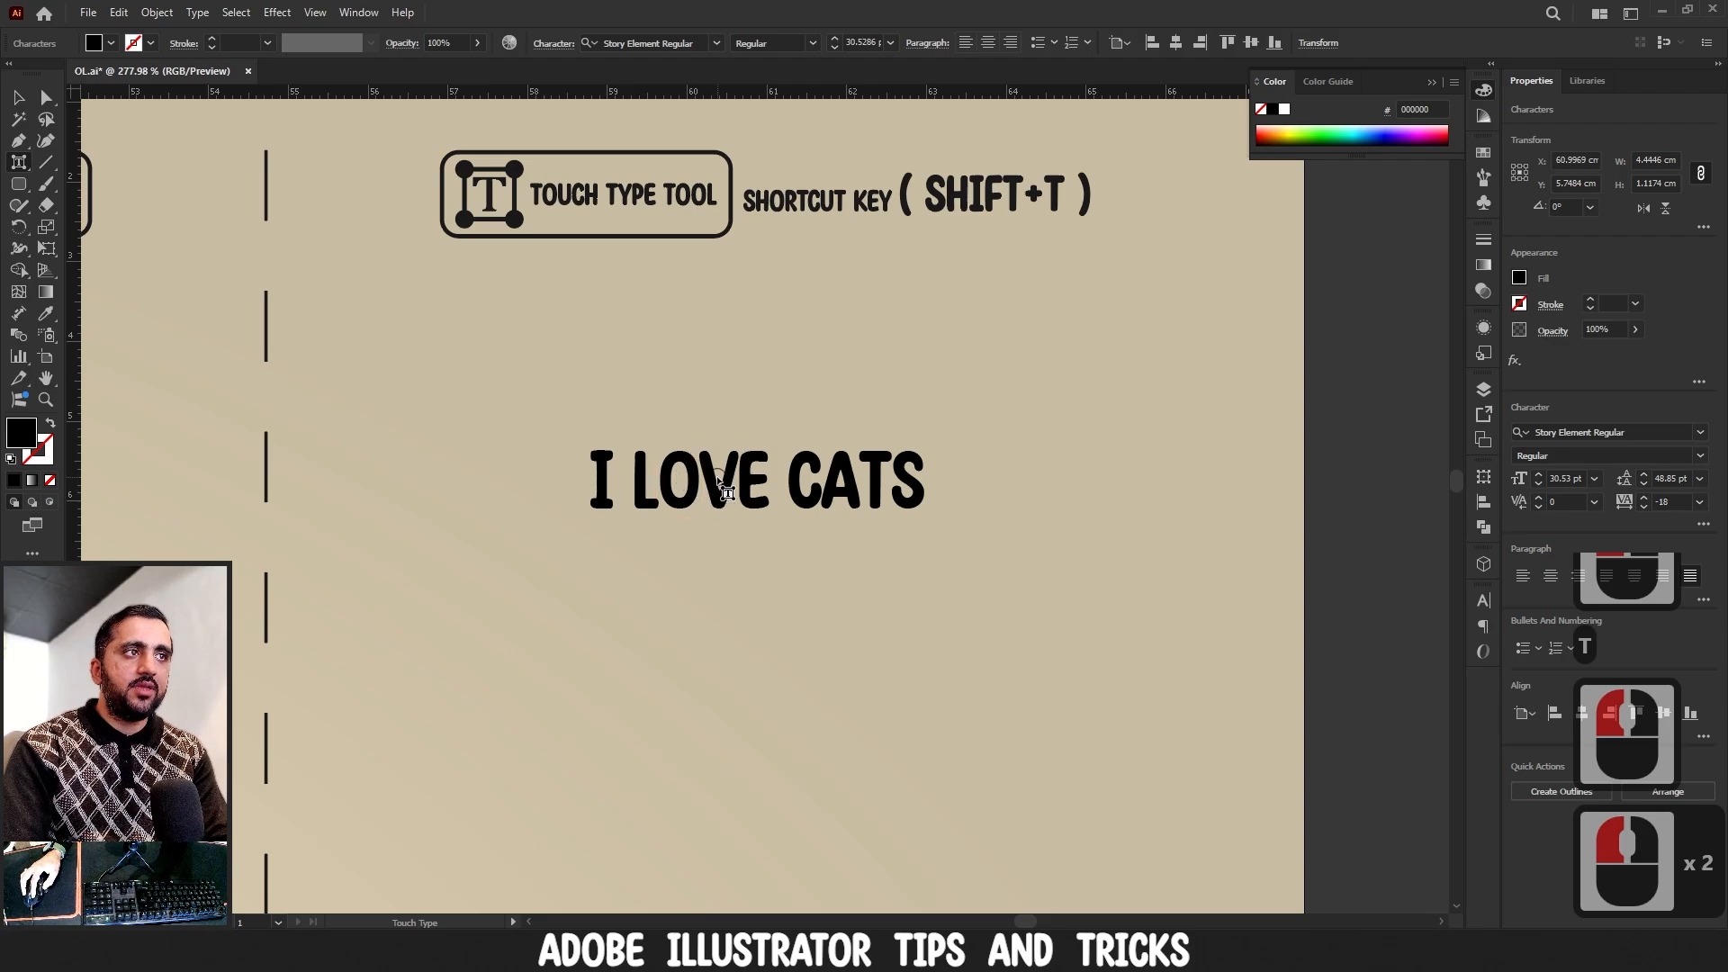
{"action": "left_click", "coordinate": [755, 480]}
{"action": "left_click", "coordinate": [814, 486]}
{"action": "left_click", "coordinate": [841, 488]}
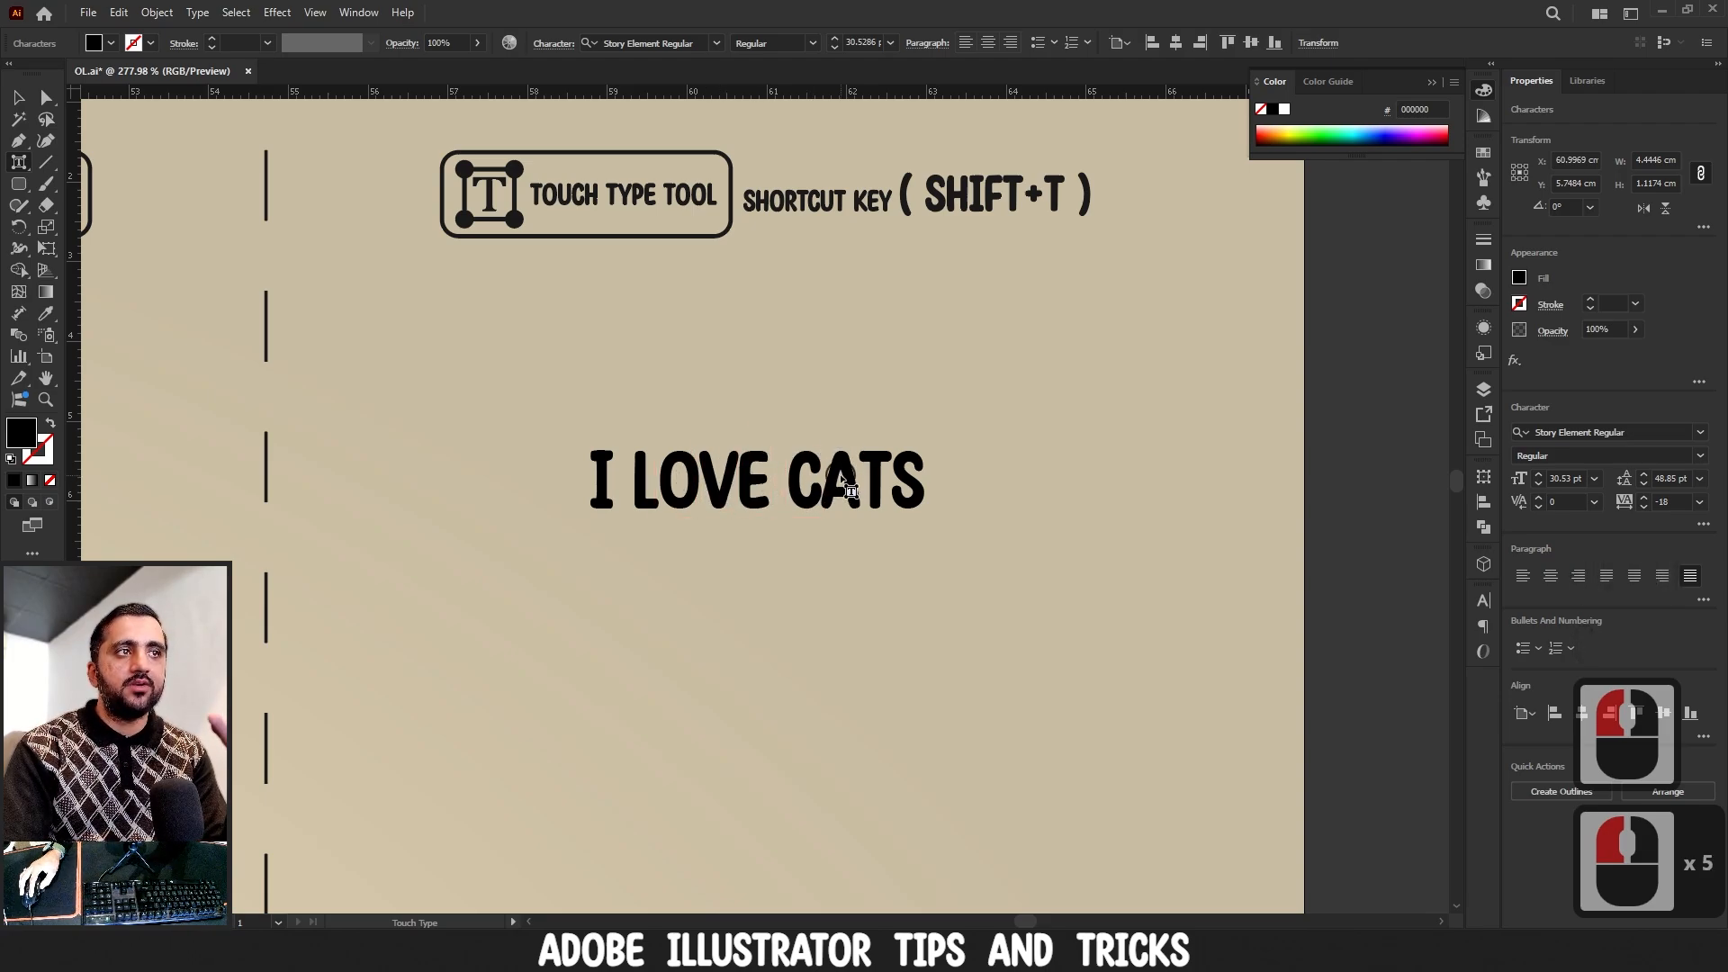
{"action": "left_click", "coordinate": [887, 482]}
{"action": "left_click", "coordinate": [908, 481]}
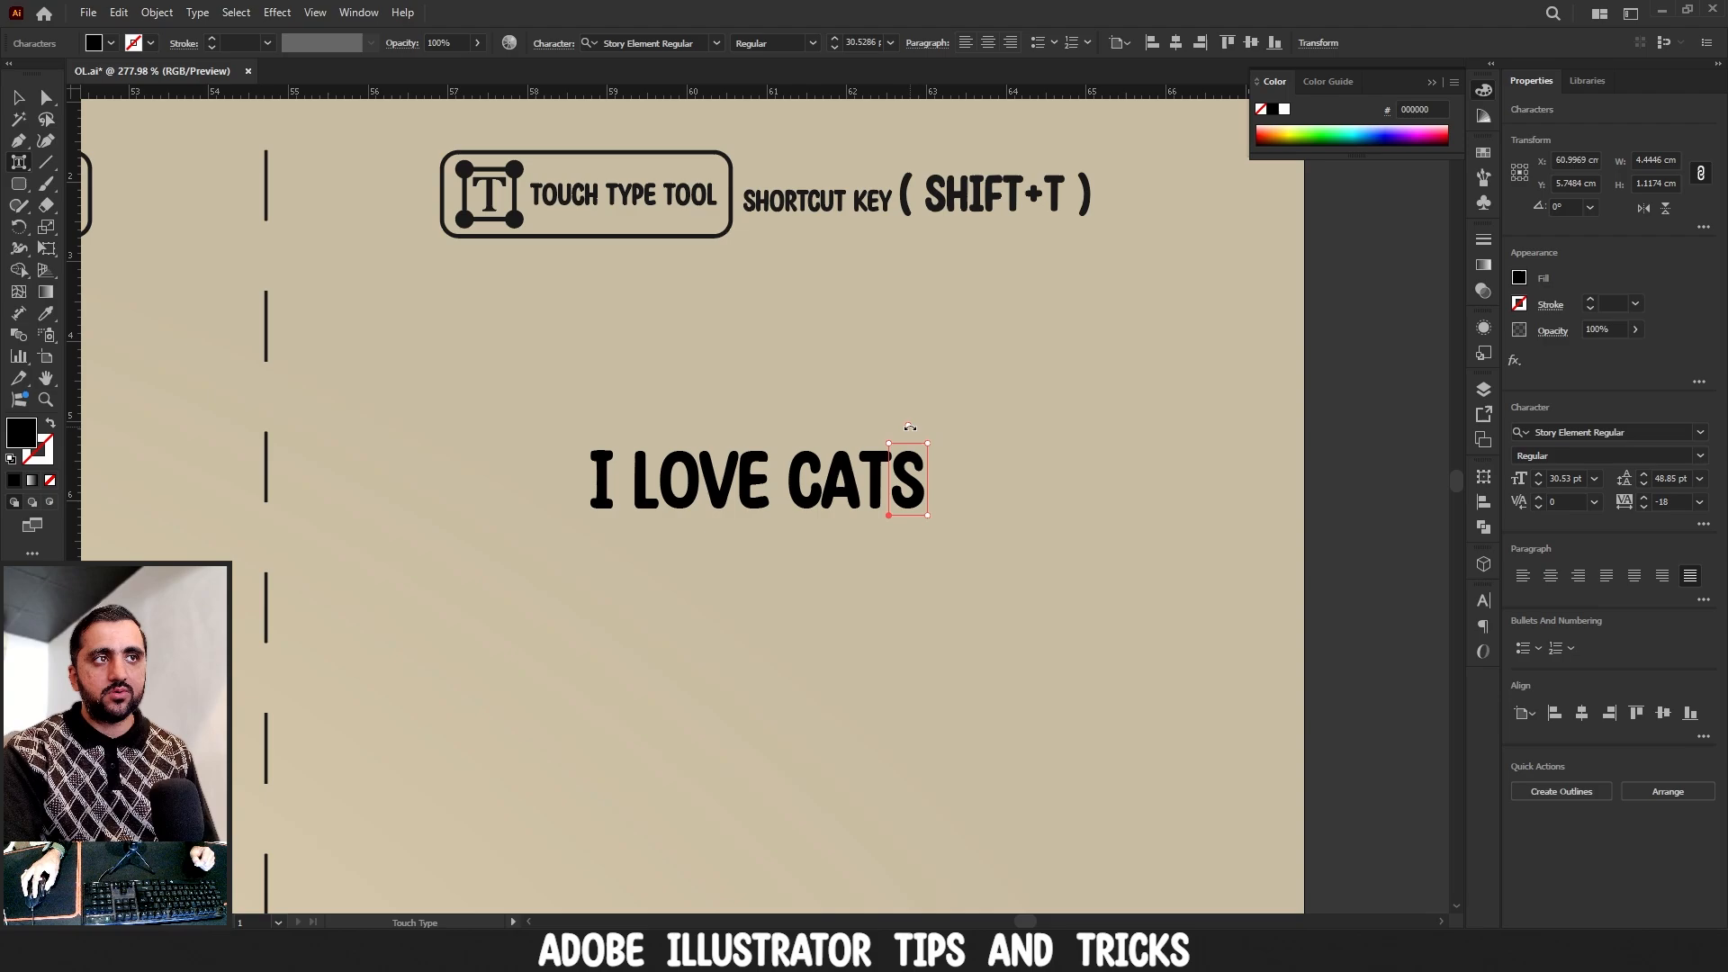
- Try rotating the final S freely in both directions and undo the rotation
{"action": "left_click_drag", "start_coordinate": [908, 424], "coordinate": [1042, 454]}
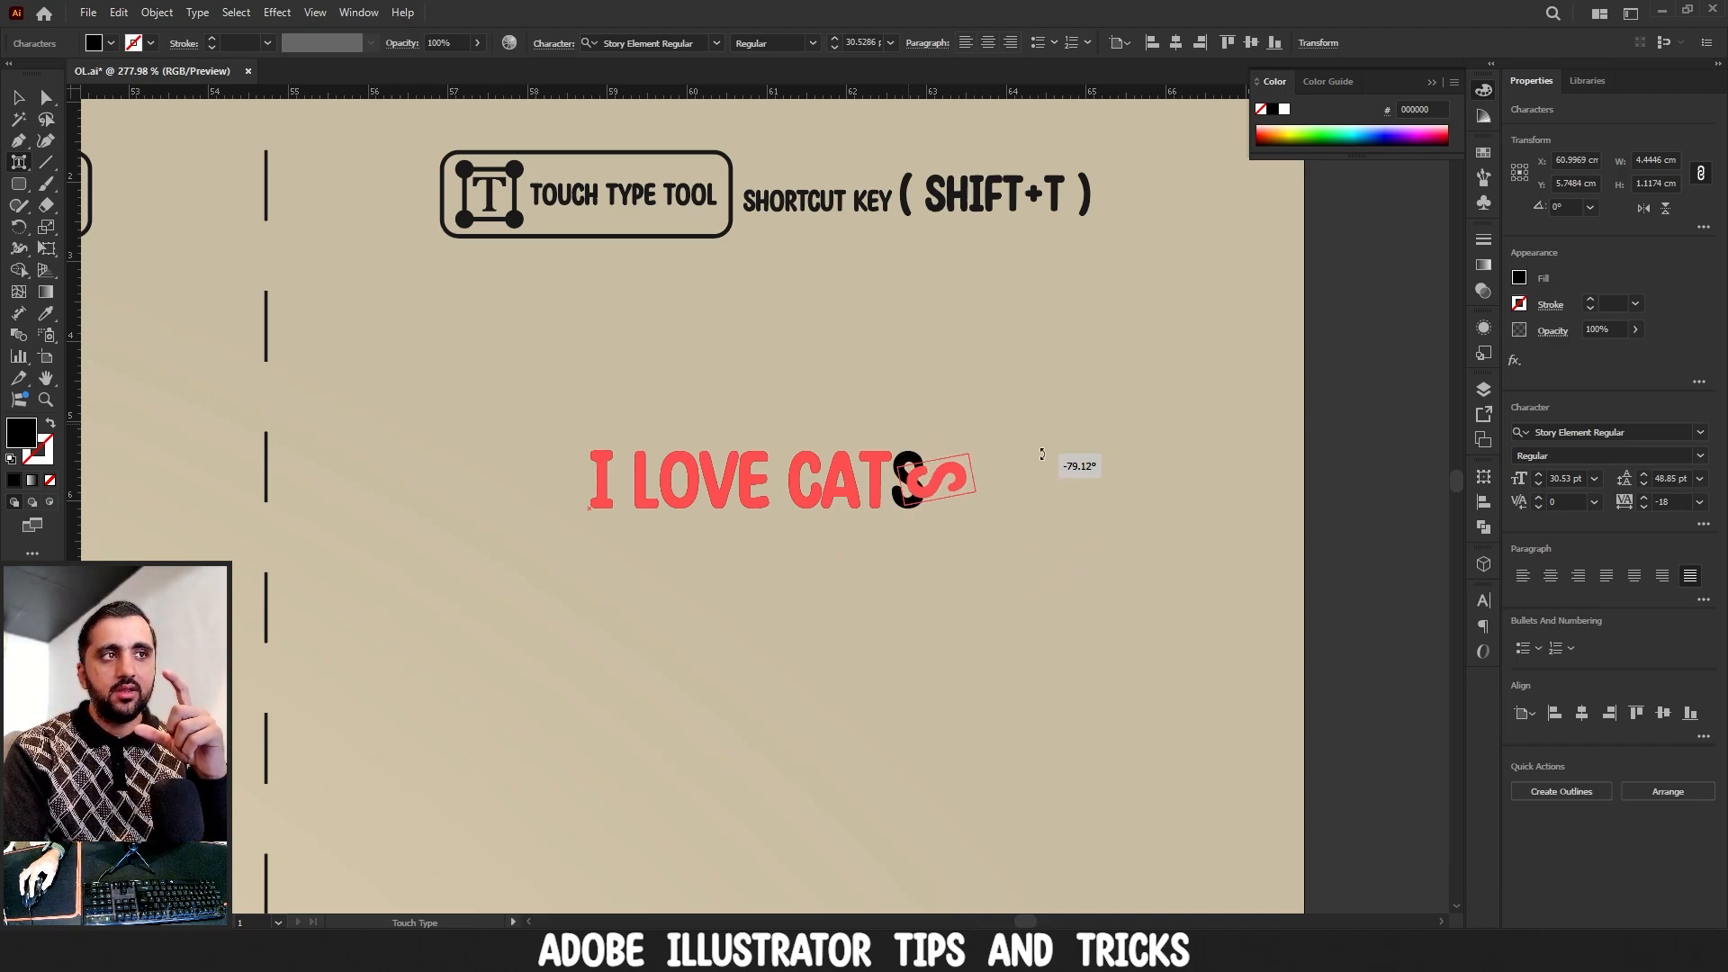
{"action": "left_click_drag", "start_coordinate": [1041, 455], "coordinate": [858, 429]}
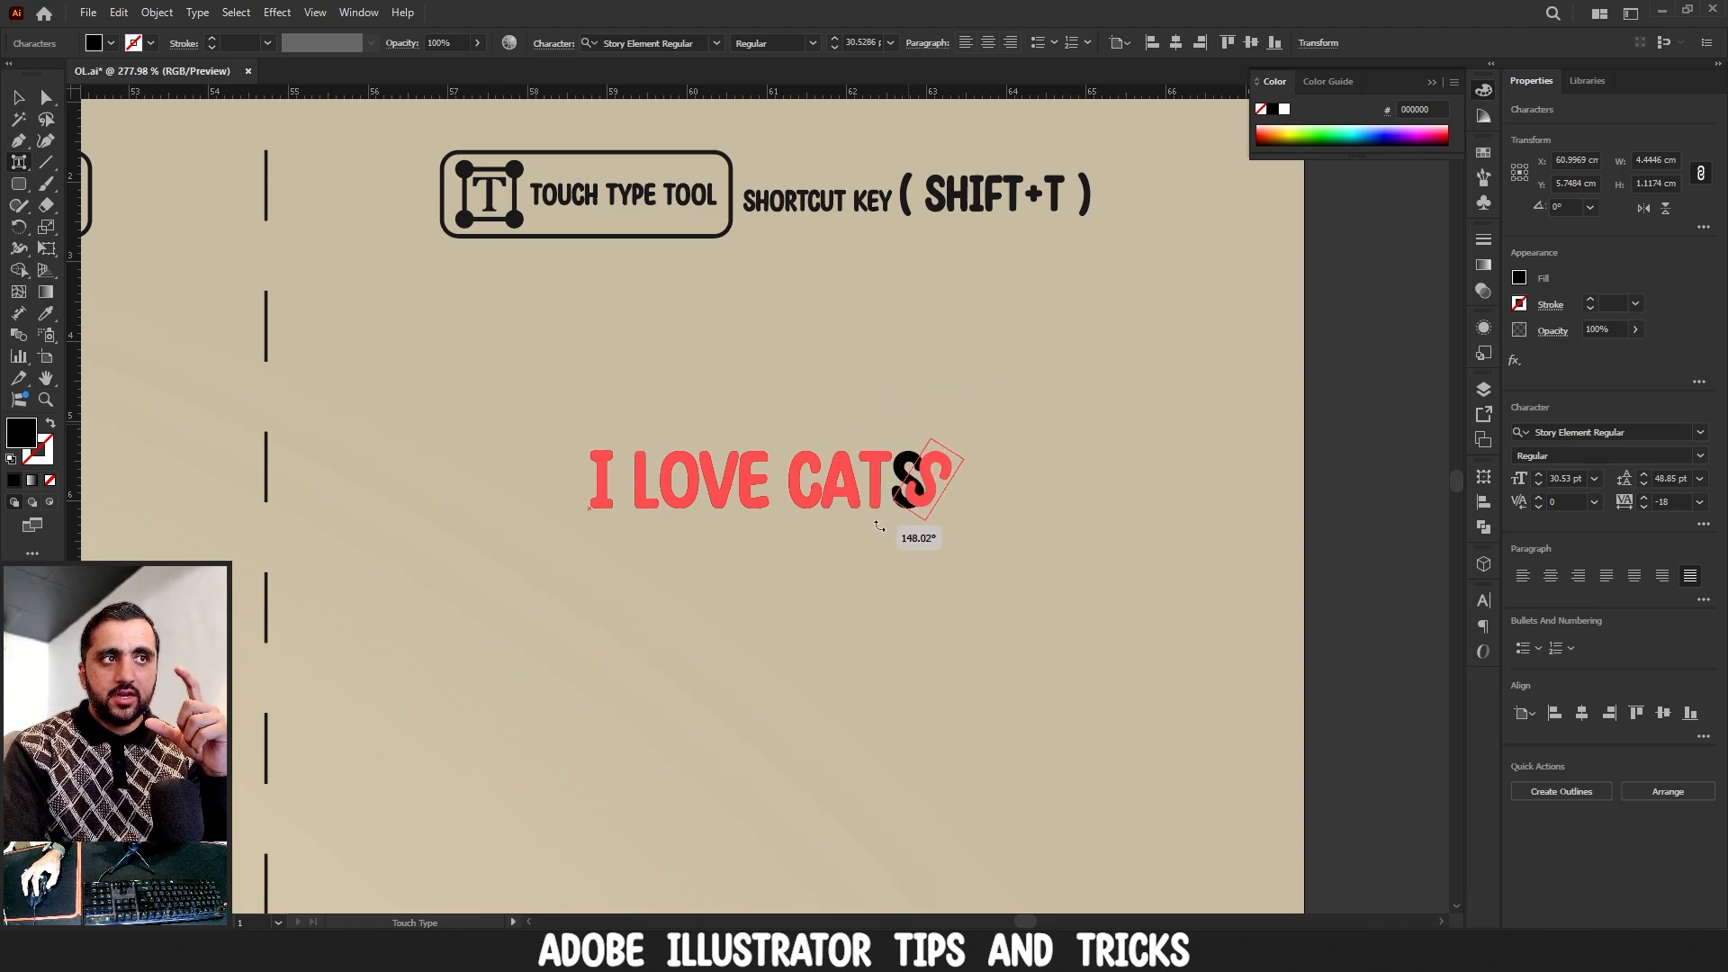
{"action": "left_click_drag", "start_coordinate": [880, 526], "coordinate": [856, 309]}
{"action": "key", "text": "ctrl+z"}
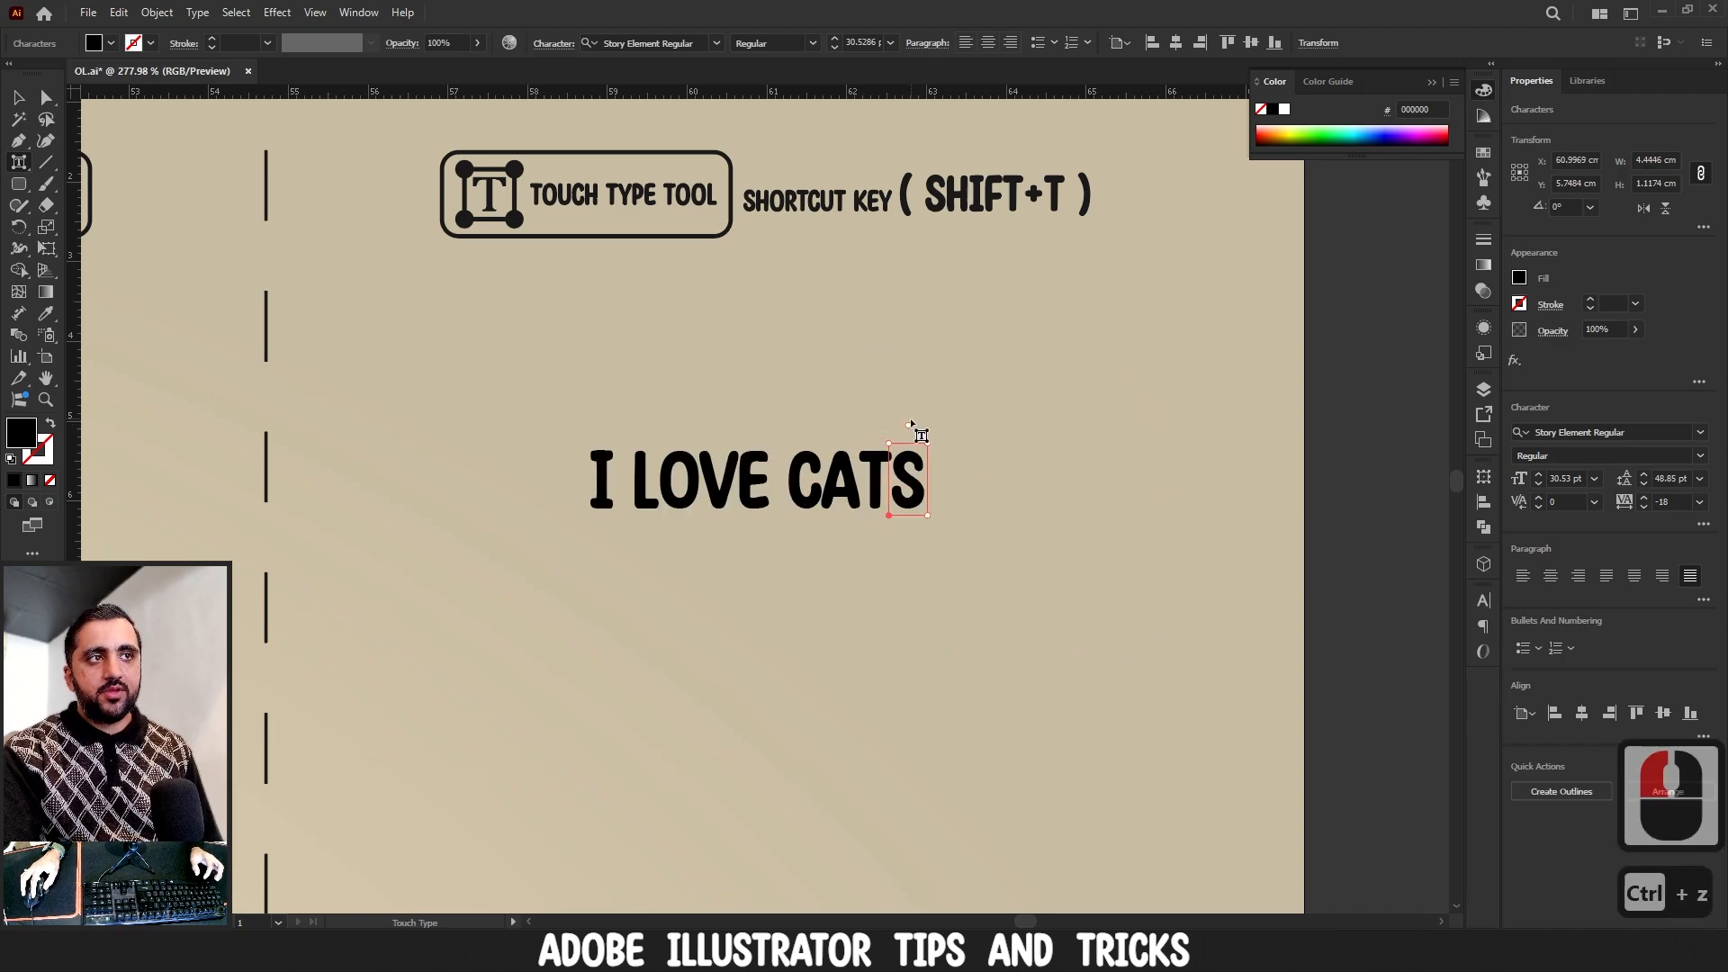
- Enlarge the final S proportionally on its own, undoing the excess scaling
{"action": "left_click_drag", "start_coordinate": [928, 446], "coordinate": [1031, 334]}
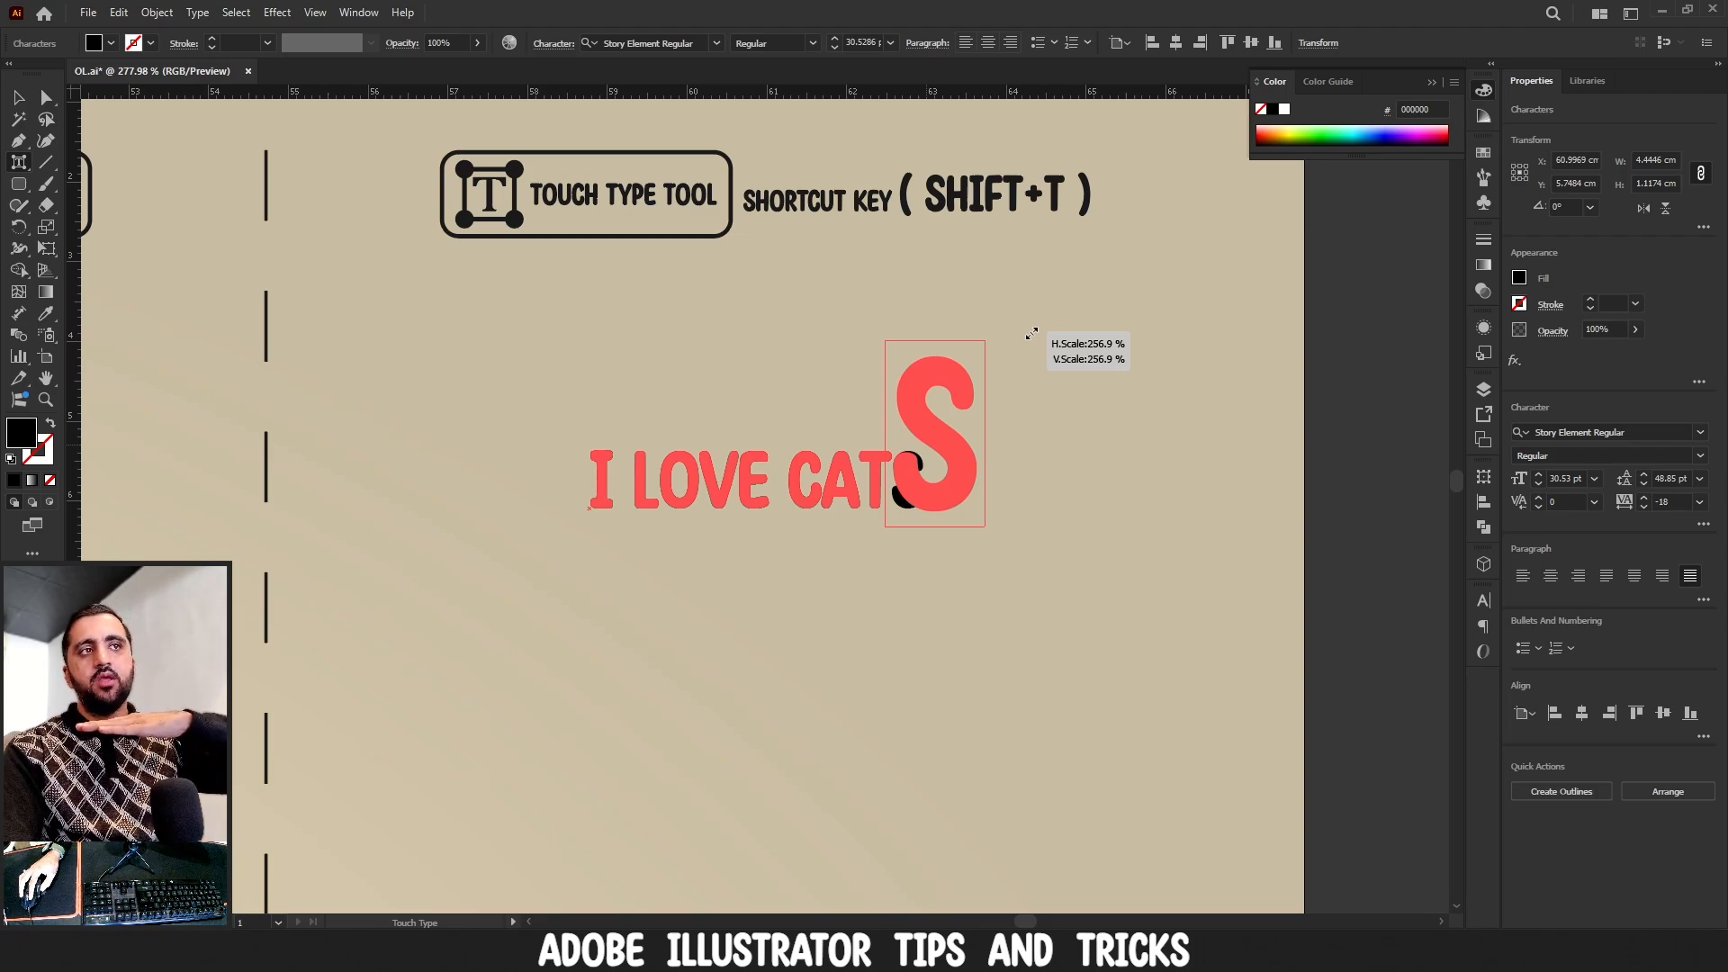
{"action": "left_click_drag", "start_coordinate": [1033, 329], "coordinate": [824, 328]}
{"action": "key", "text": "ctrl+z"}
{"action": "key", "text": "ctrl+z"}
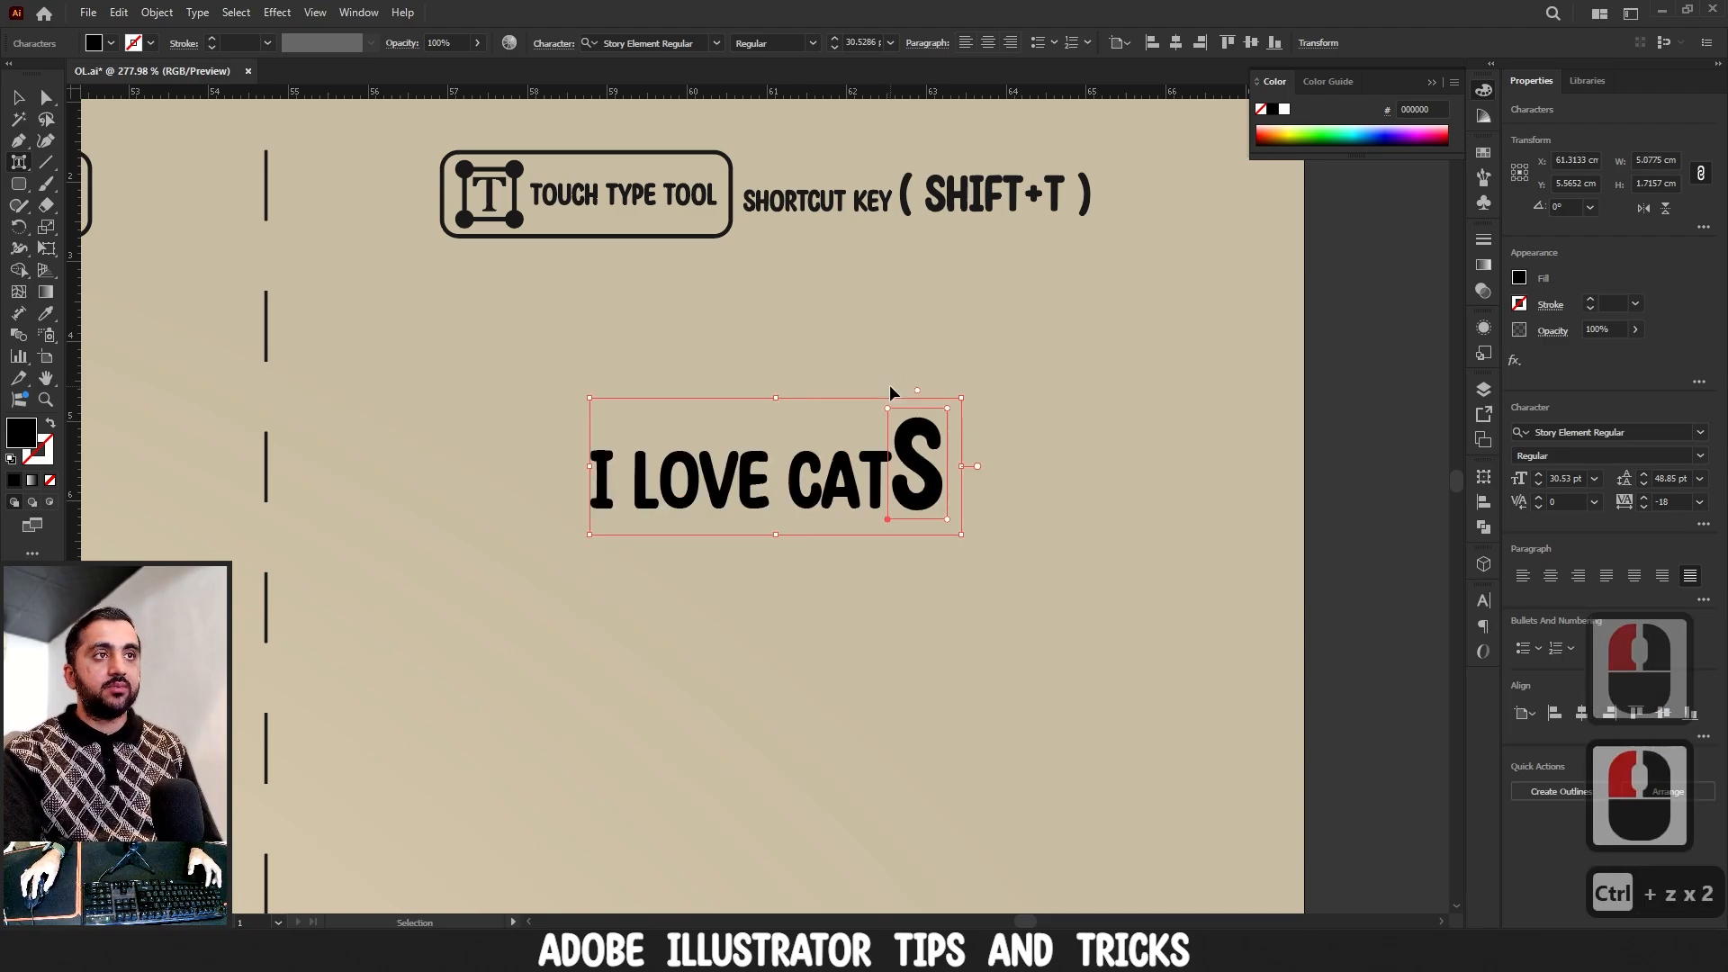
- Adjust the S's height and width scaling, and reposition it above the end of the phrase with a slight clockwise tilt
{"action": "left_click_drag", "start_coordinate": [889, 407], "coordinate": [935, 407]}
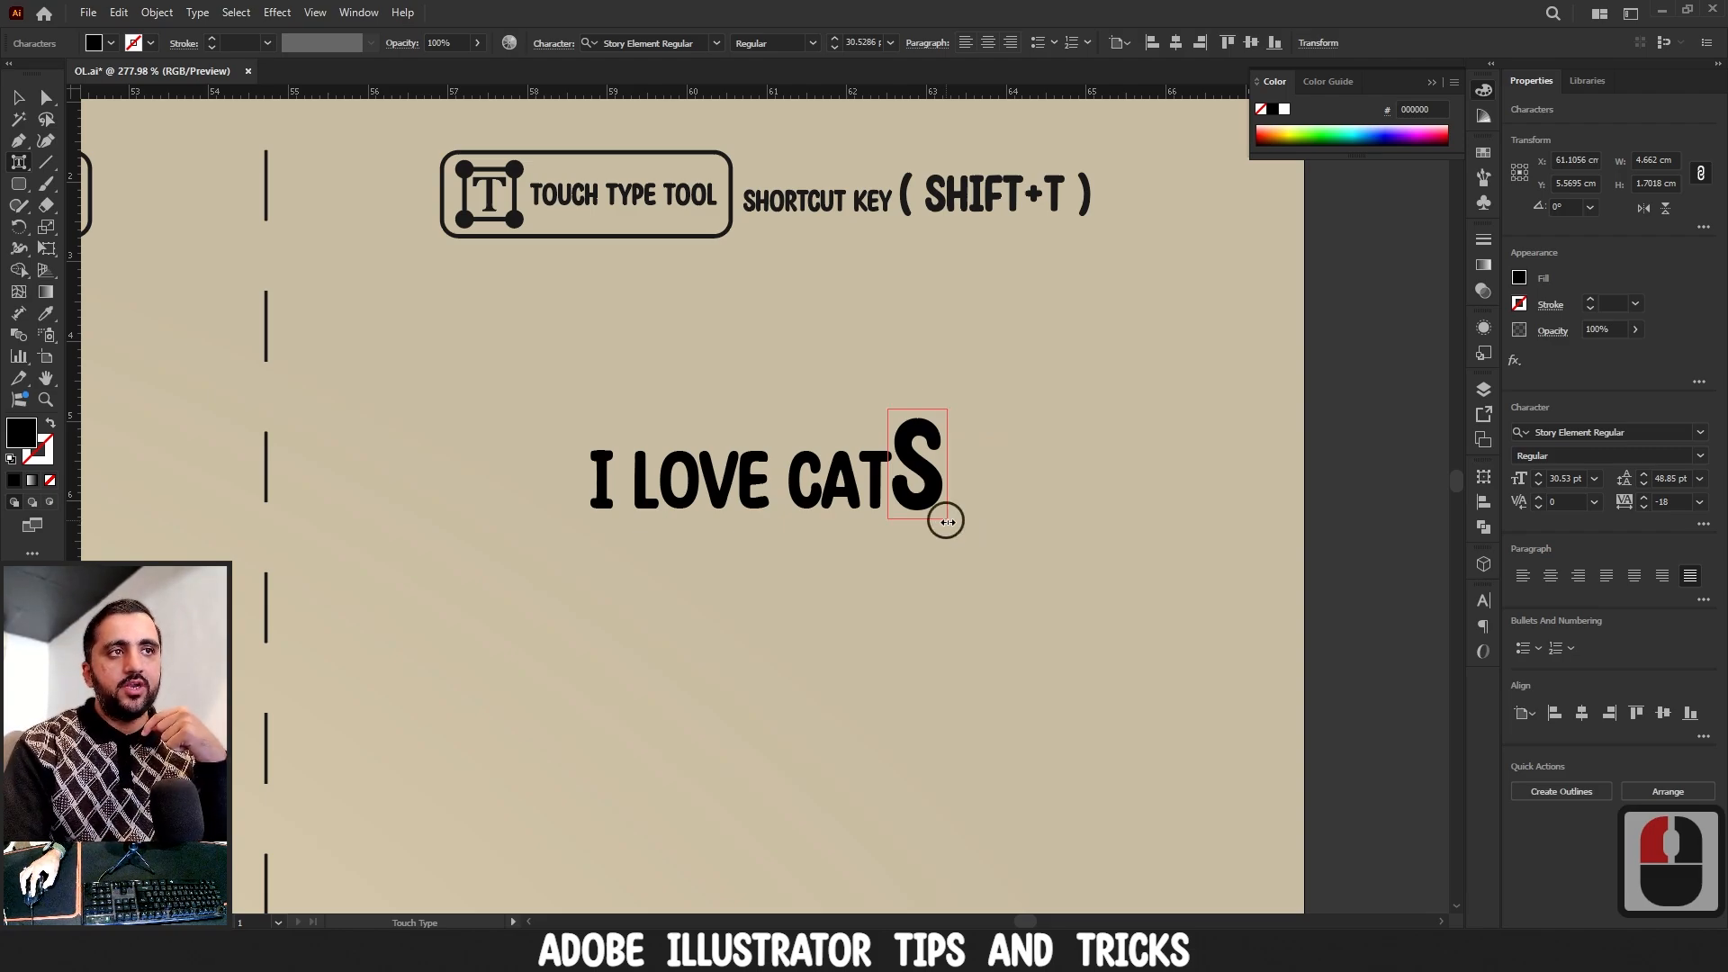
{"action": "left_click_drag", "start_coordinate": [948, 522], "coordinate": [902, 423]}
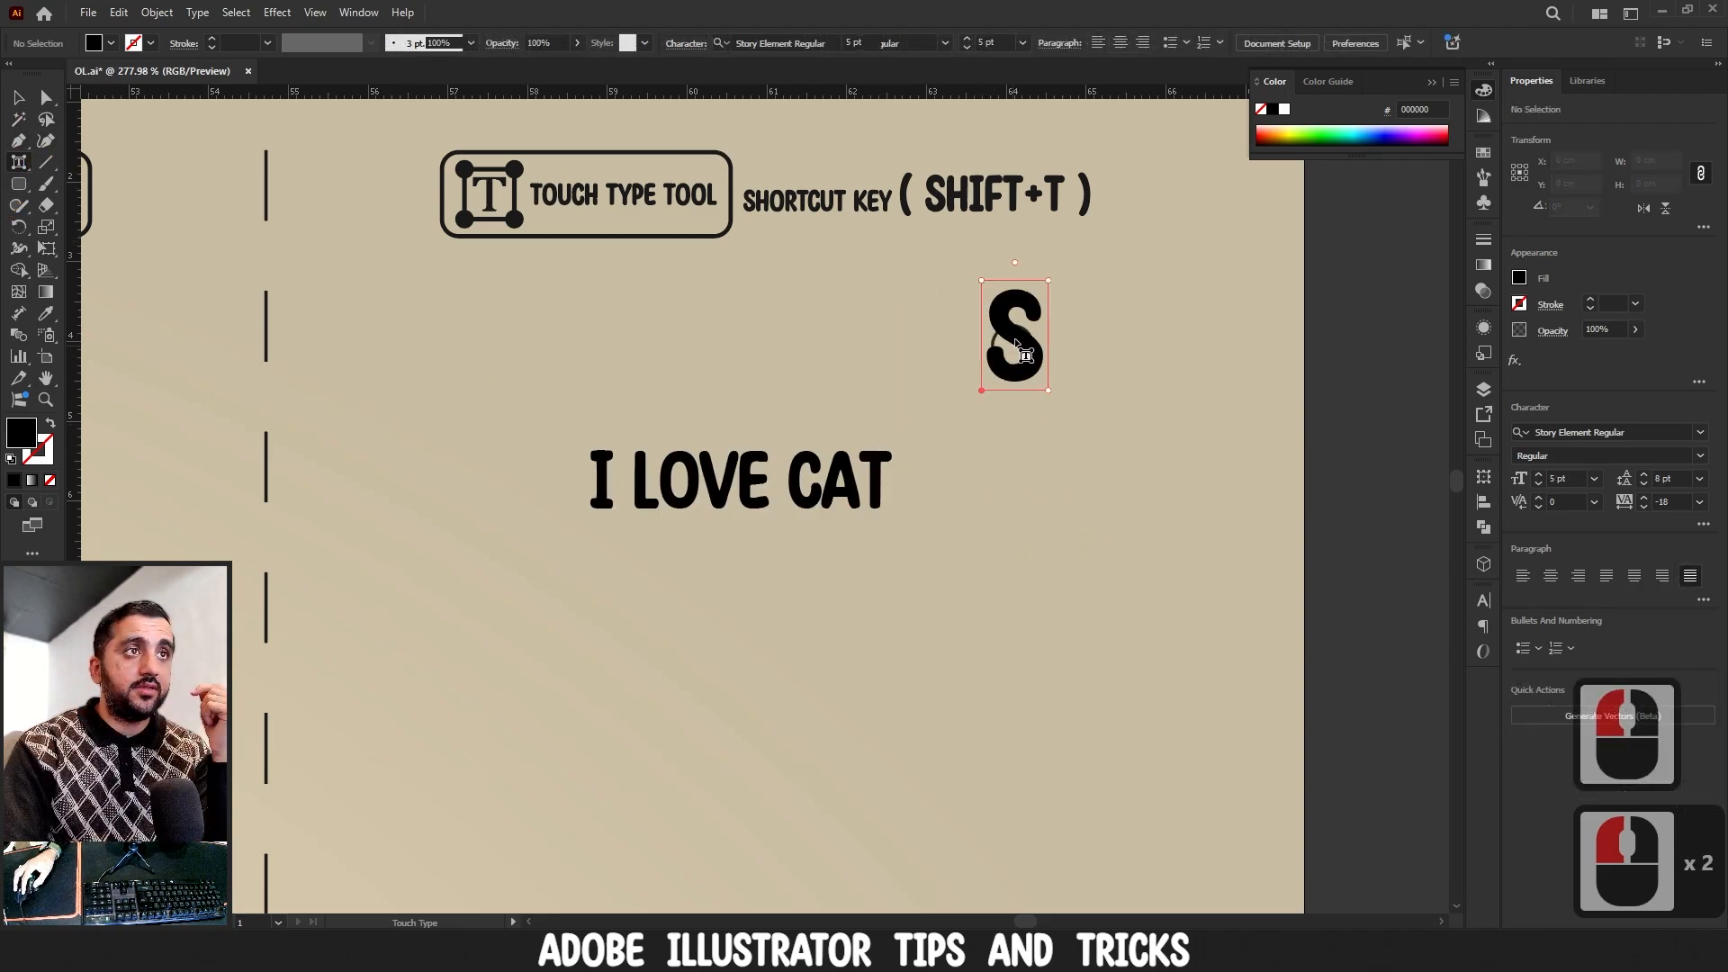
{"action": "left_click", "coordinate": [1010, 270]}
{"action": "left_click_drag", "start_coordinate": [1010, 270], "coordinate": [1079, 278]}
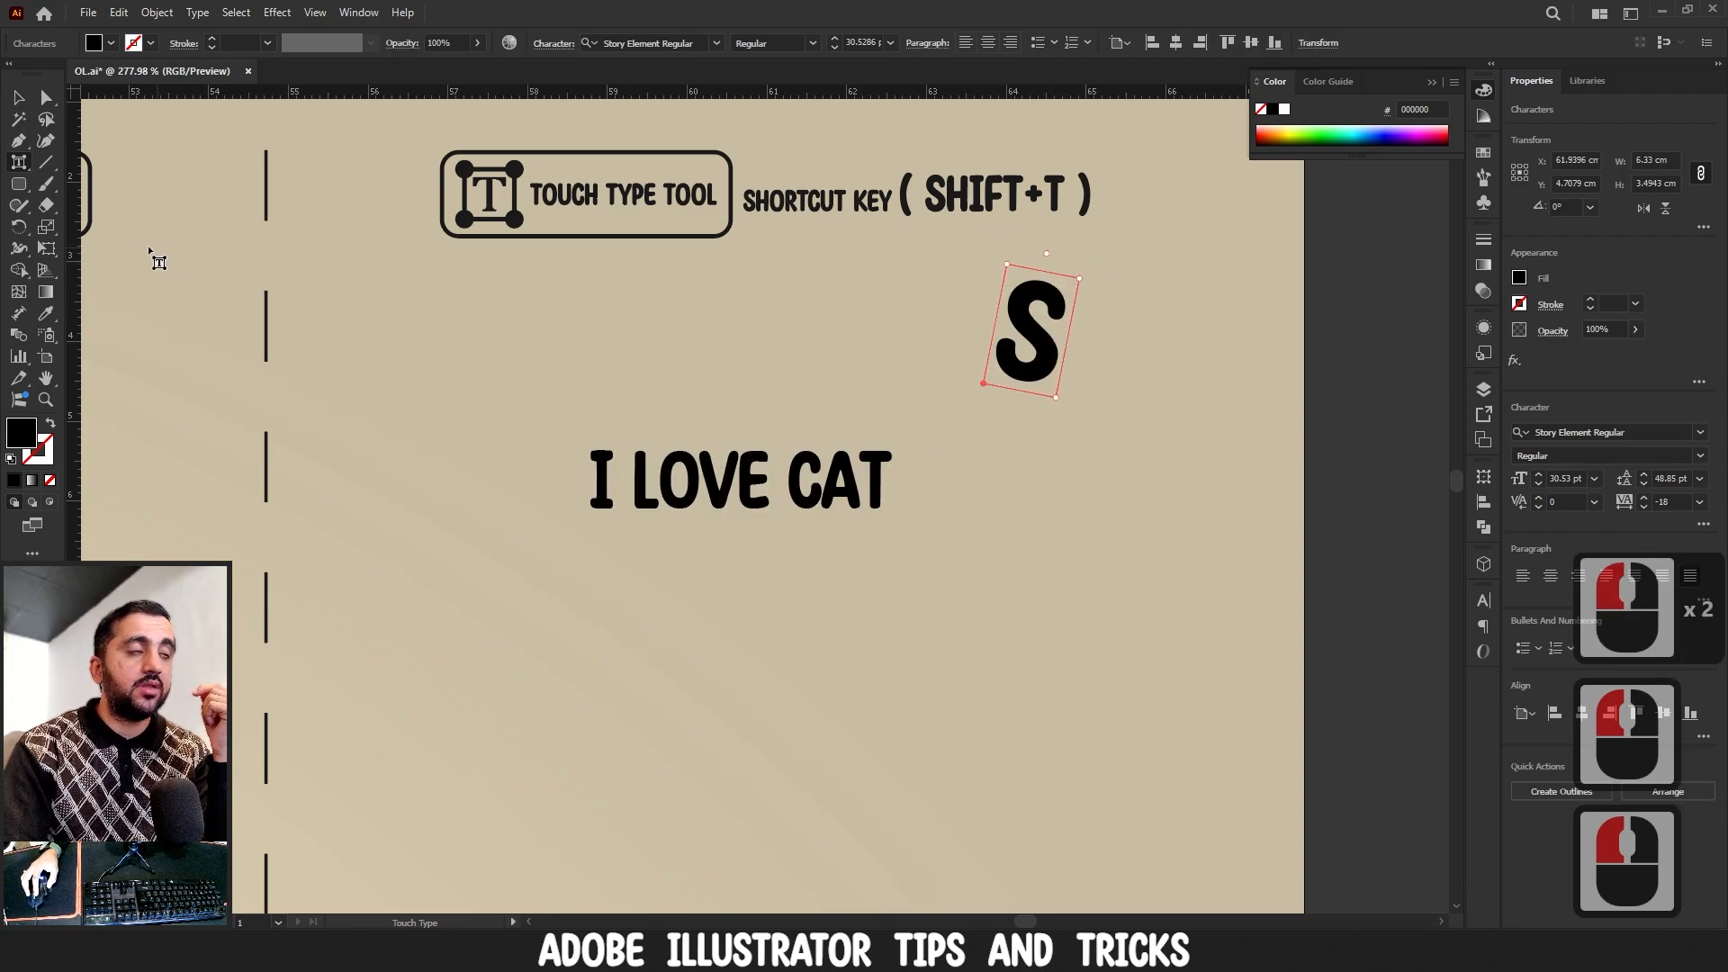
- Try inserting "d" before the T of CAT with the Type tool and remove it again
{"action": "left_click_drag", "start_coordinate": [27, 166], "coordinate": [72, 163]}
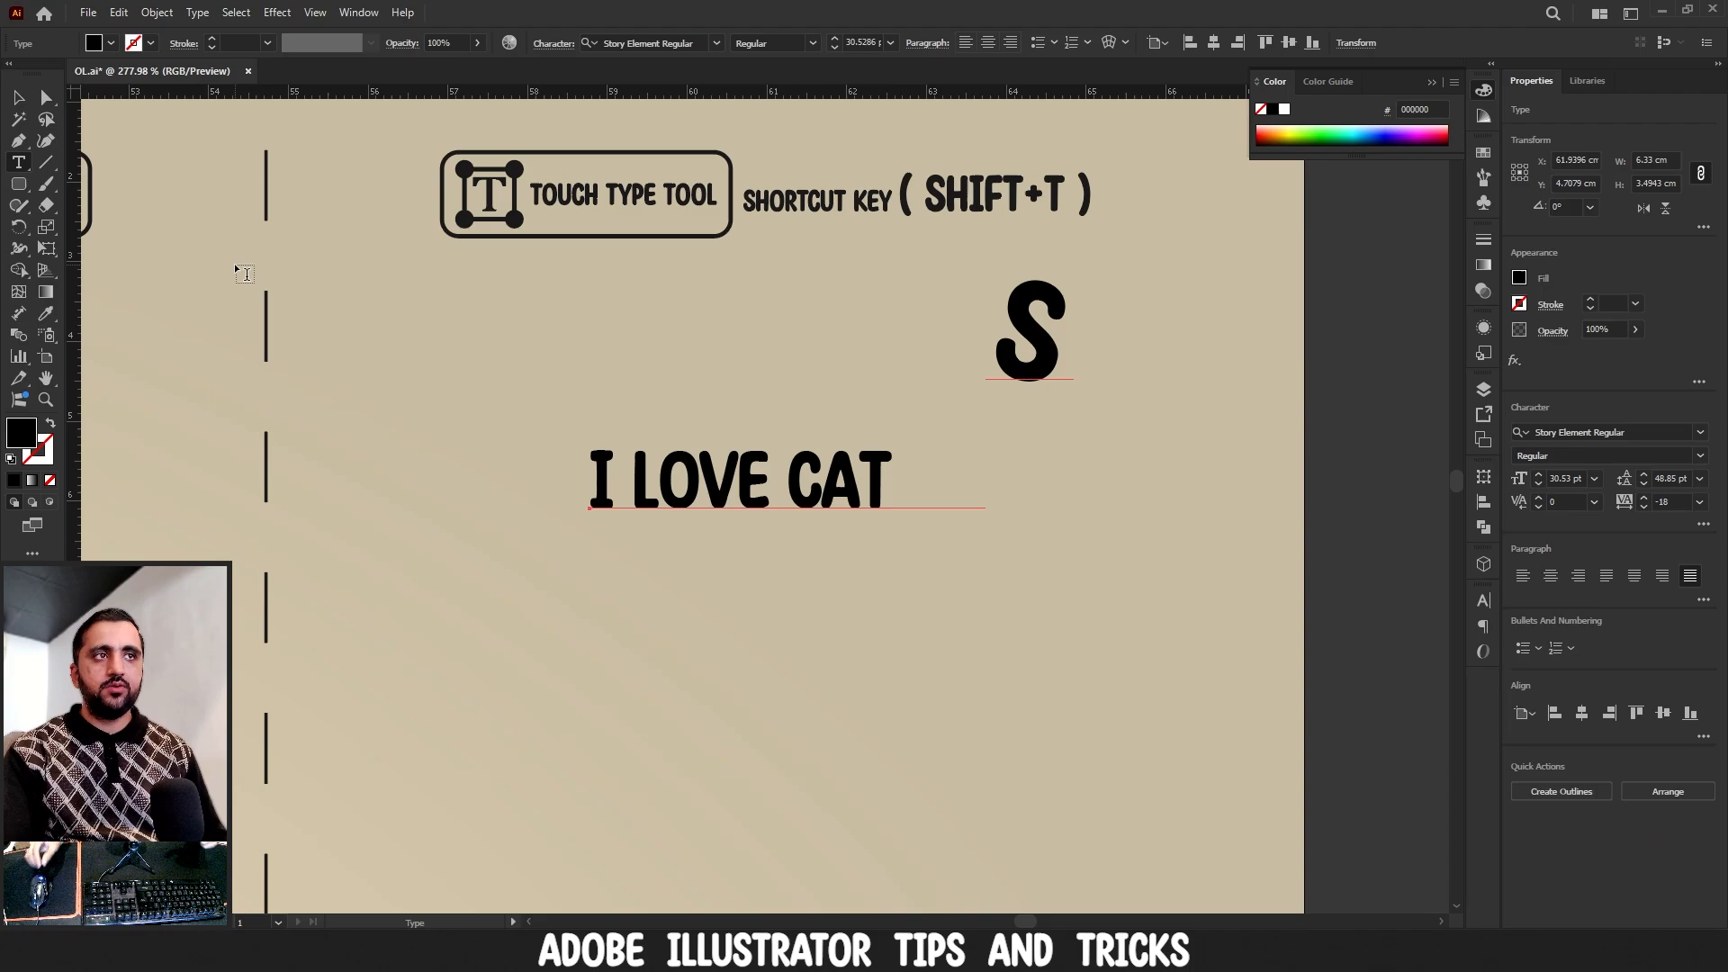
{"action": "left_click", "coordinate": [1034, 372]}
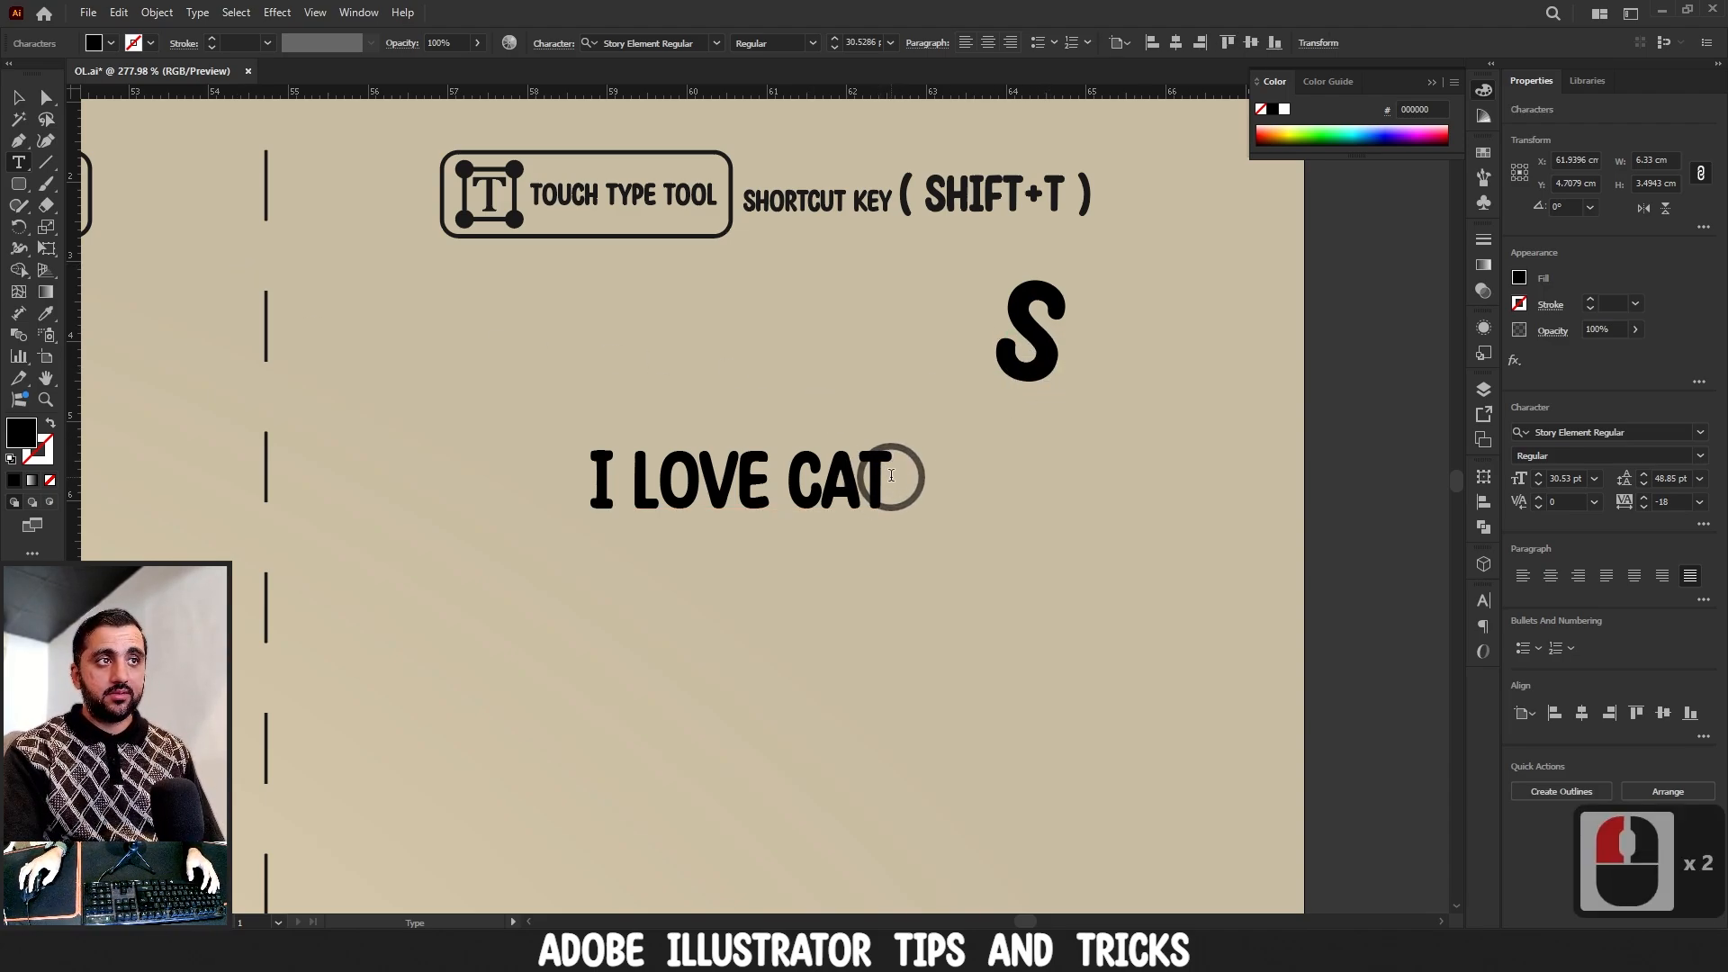
{"action": "double_click", "coordinate": [857, 486]}
{"action": "type", "text": "d"}
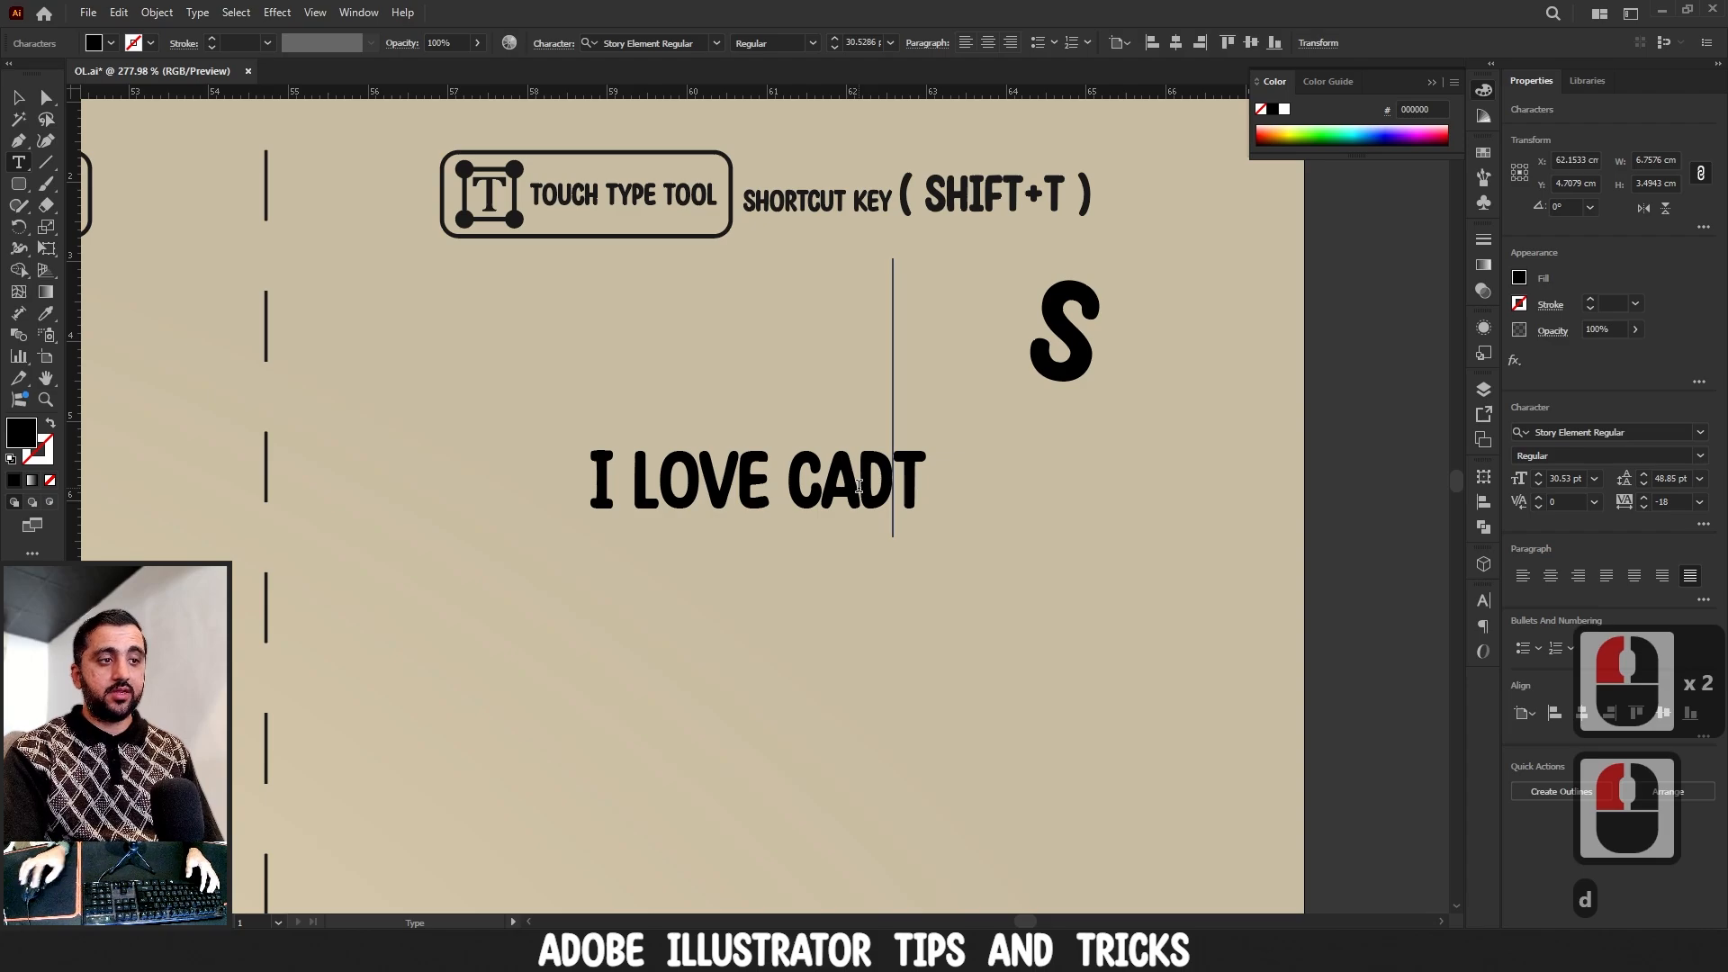
{"action": "key", "text": "BackSpace"}
- Append "ds" after the raised, tilted S at the end of the text, clearing the trial letters
{"action": "key", "text": "Right"}
{"action": "key", "text": "Right"}
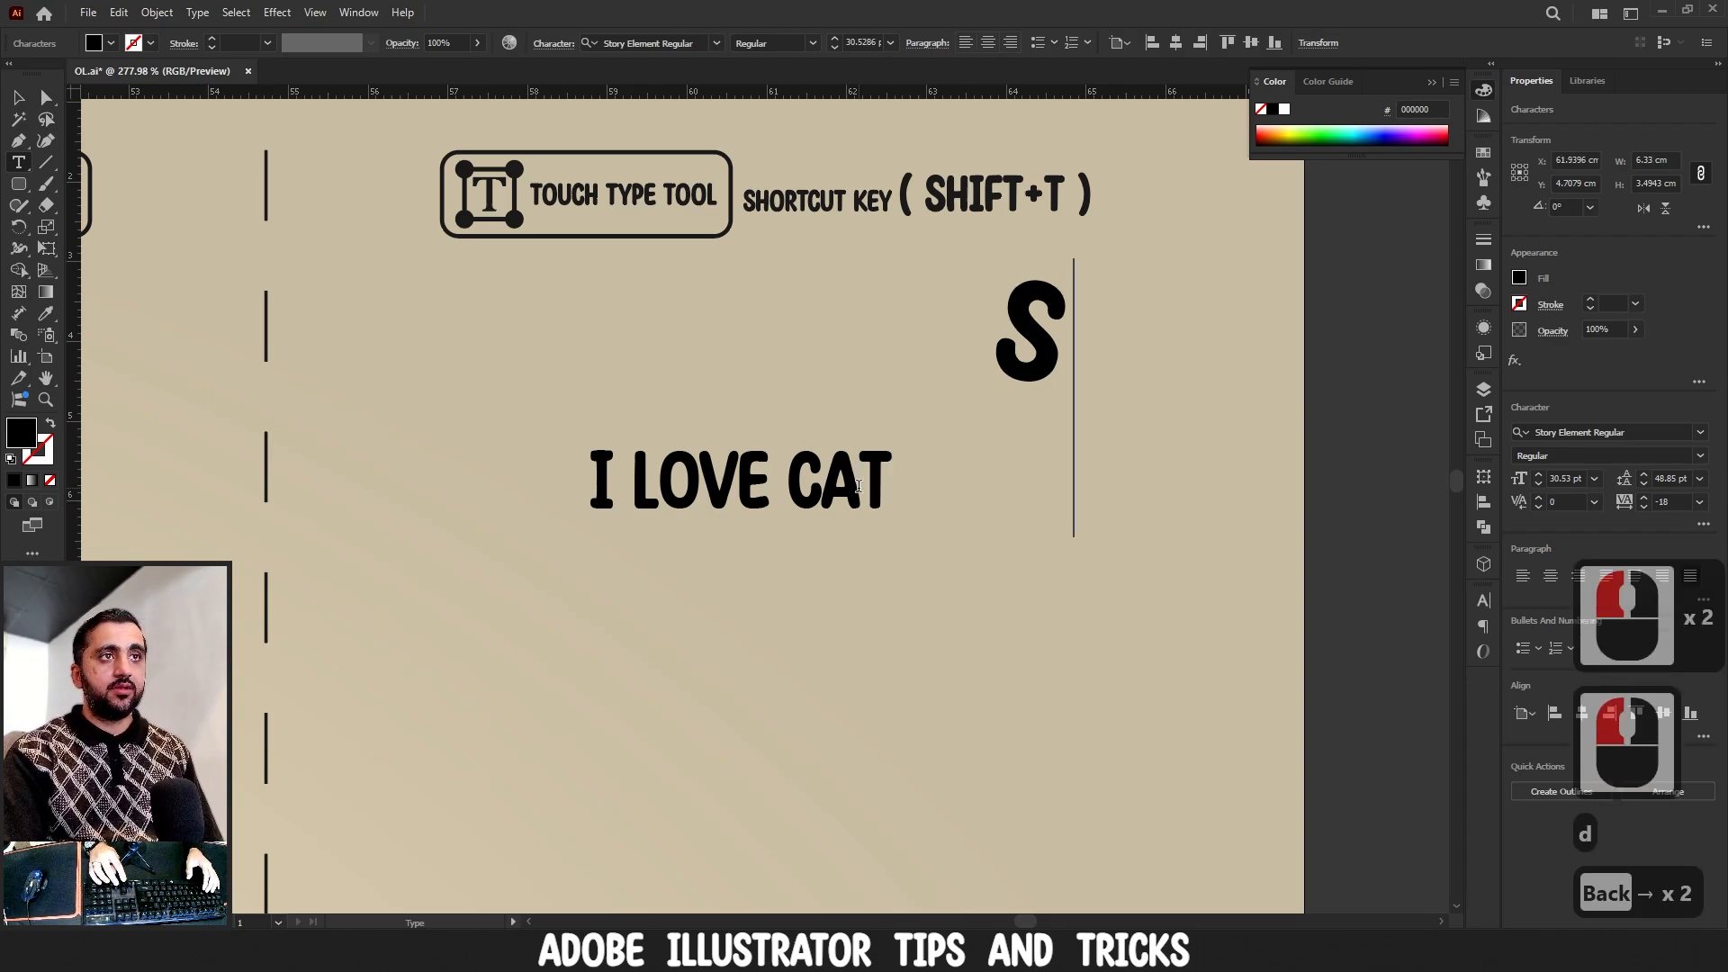
{"action": "type", "text": "s"}
{"action": "key", "text": "BackSpace"}
{"action": "type", "text": "ds"}
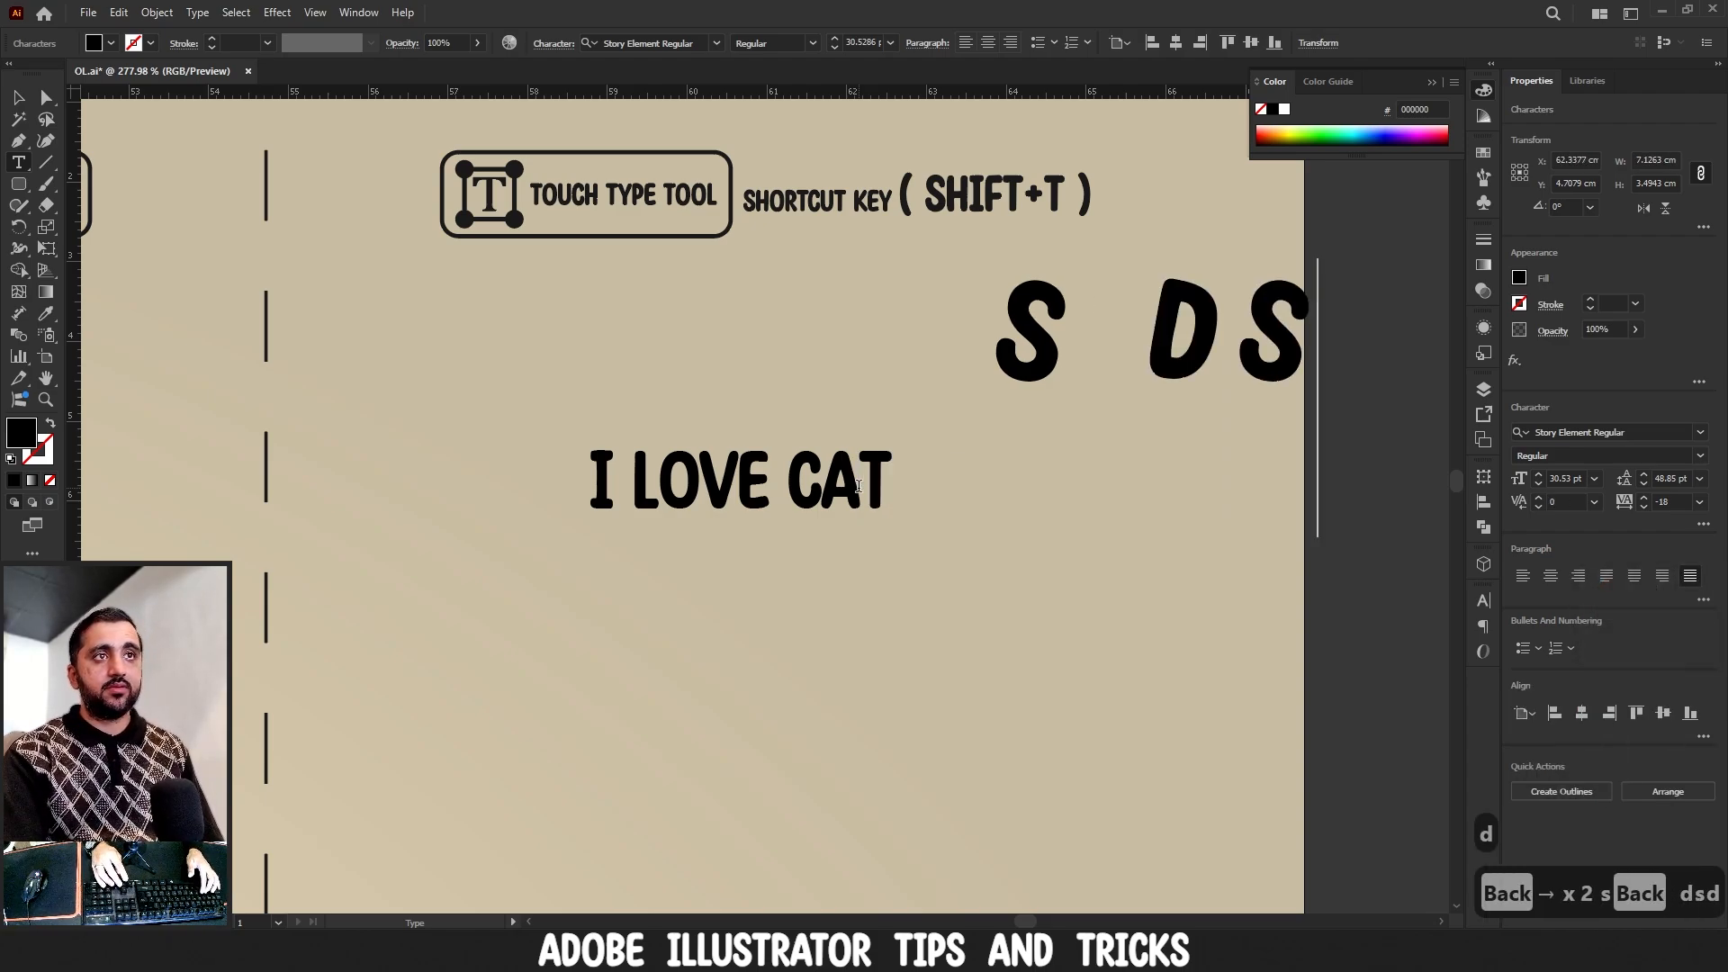
{"action": "type", "text": "ds"}
{"action": "key", "text": "BackSpace"}
{"action": "key", "text": "BackSpace"}
{"action": "key", "text": "BackSpace"}
{"action": "key", "text": "BackSpace"}
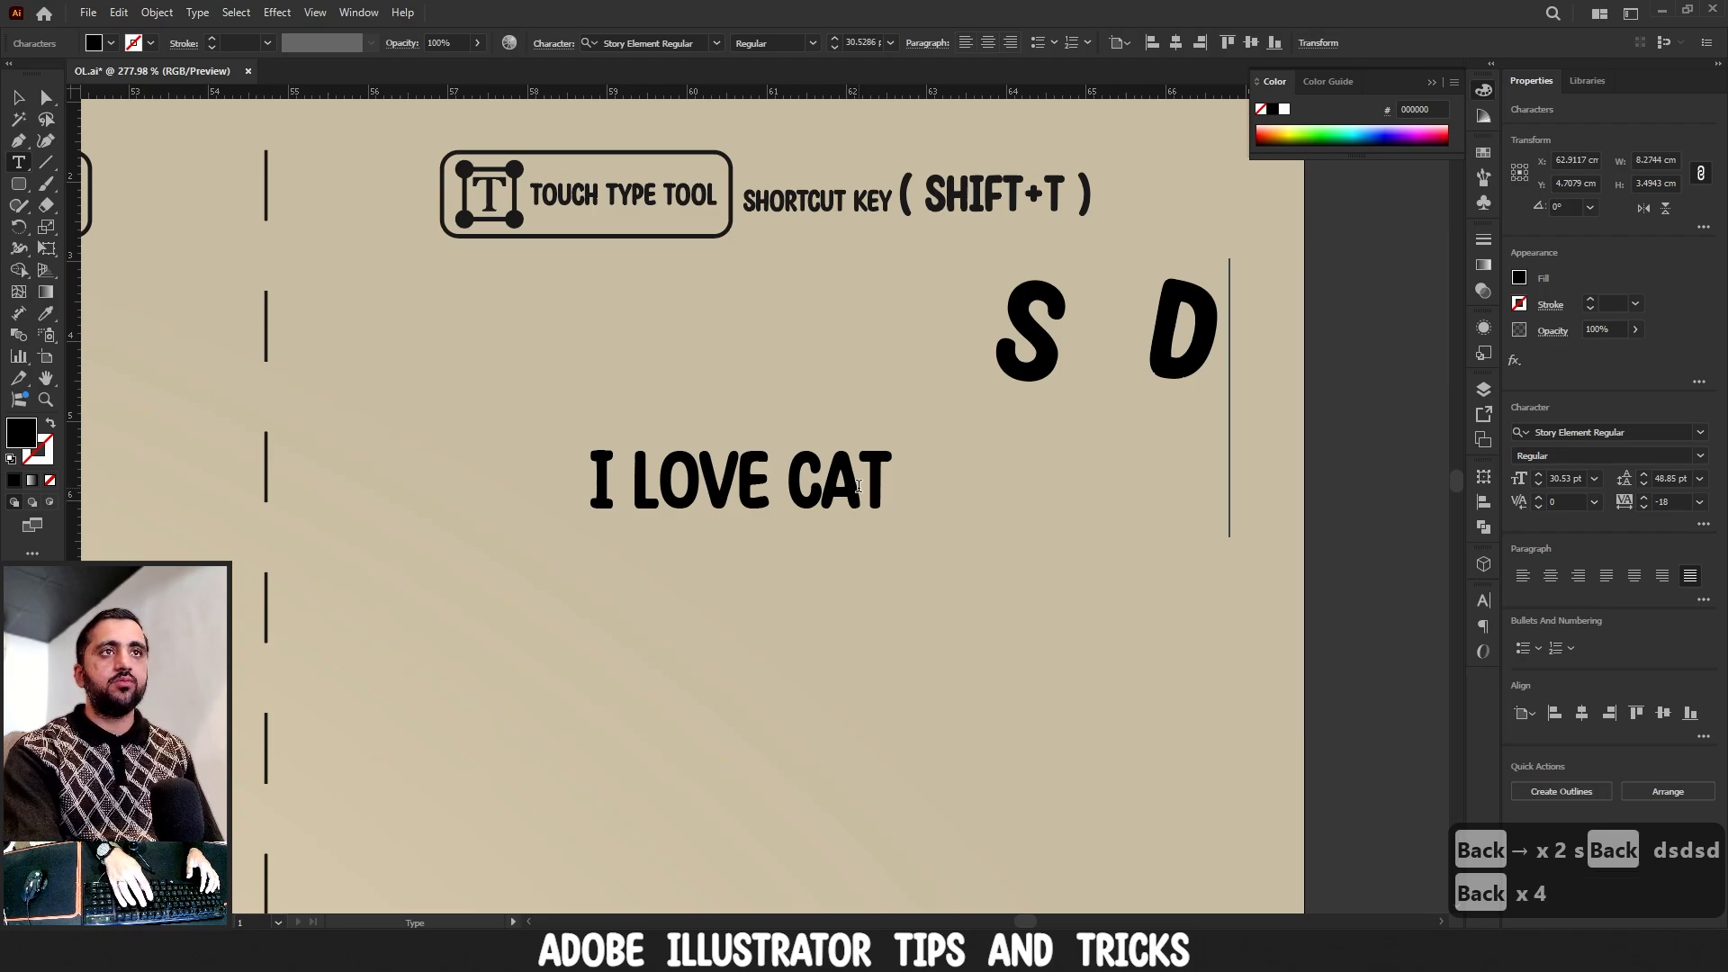
{"action": "key", "text": "BackSpace"}
{"action": "type", "text": "ds"}
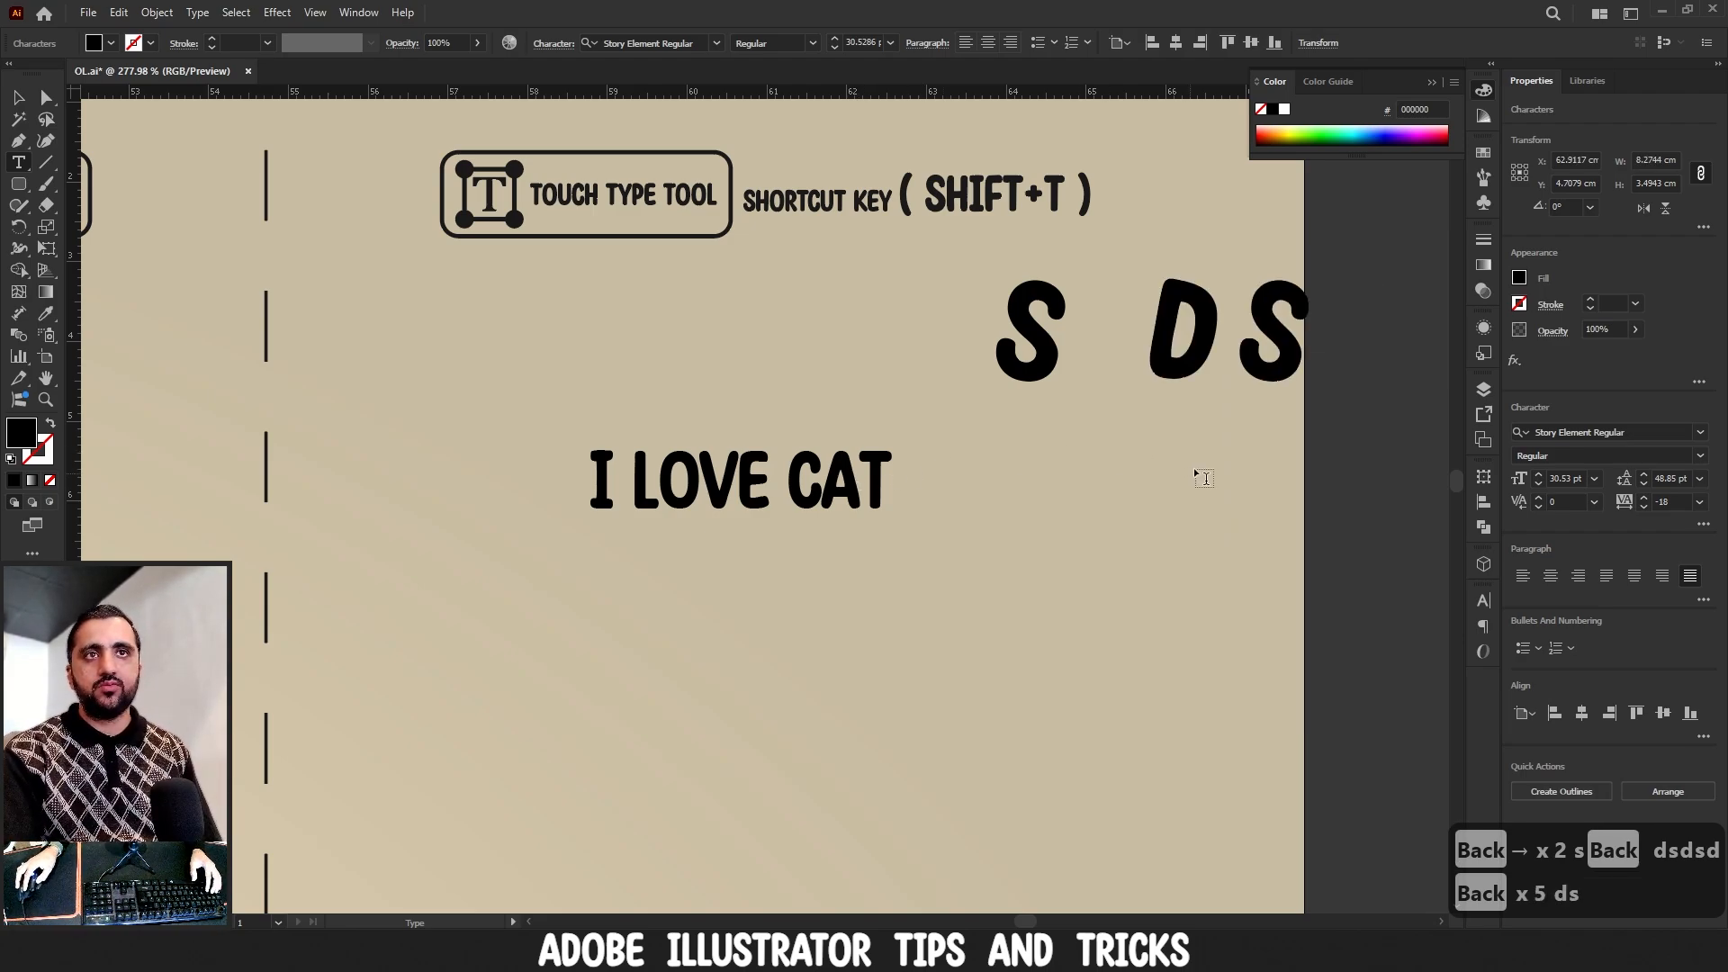
- Set the font size at the end of the line to 20 pt, add "dss", and reduce the size to 12 pt
{"action": "left_click", "coordinate": [1538, 486]}
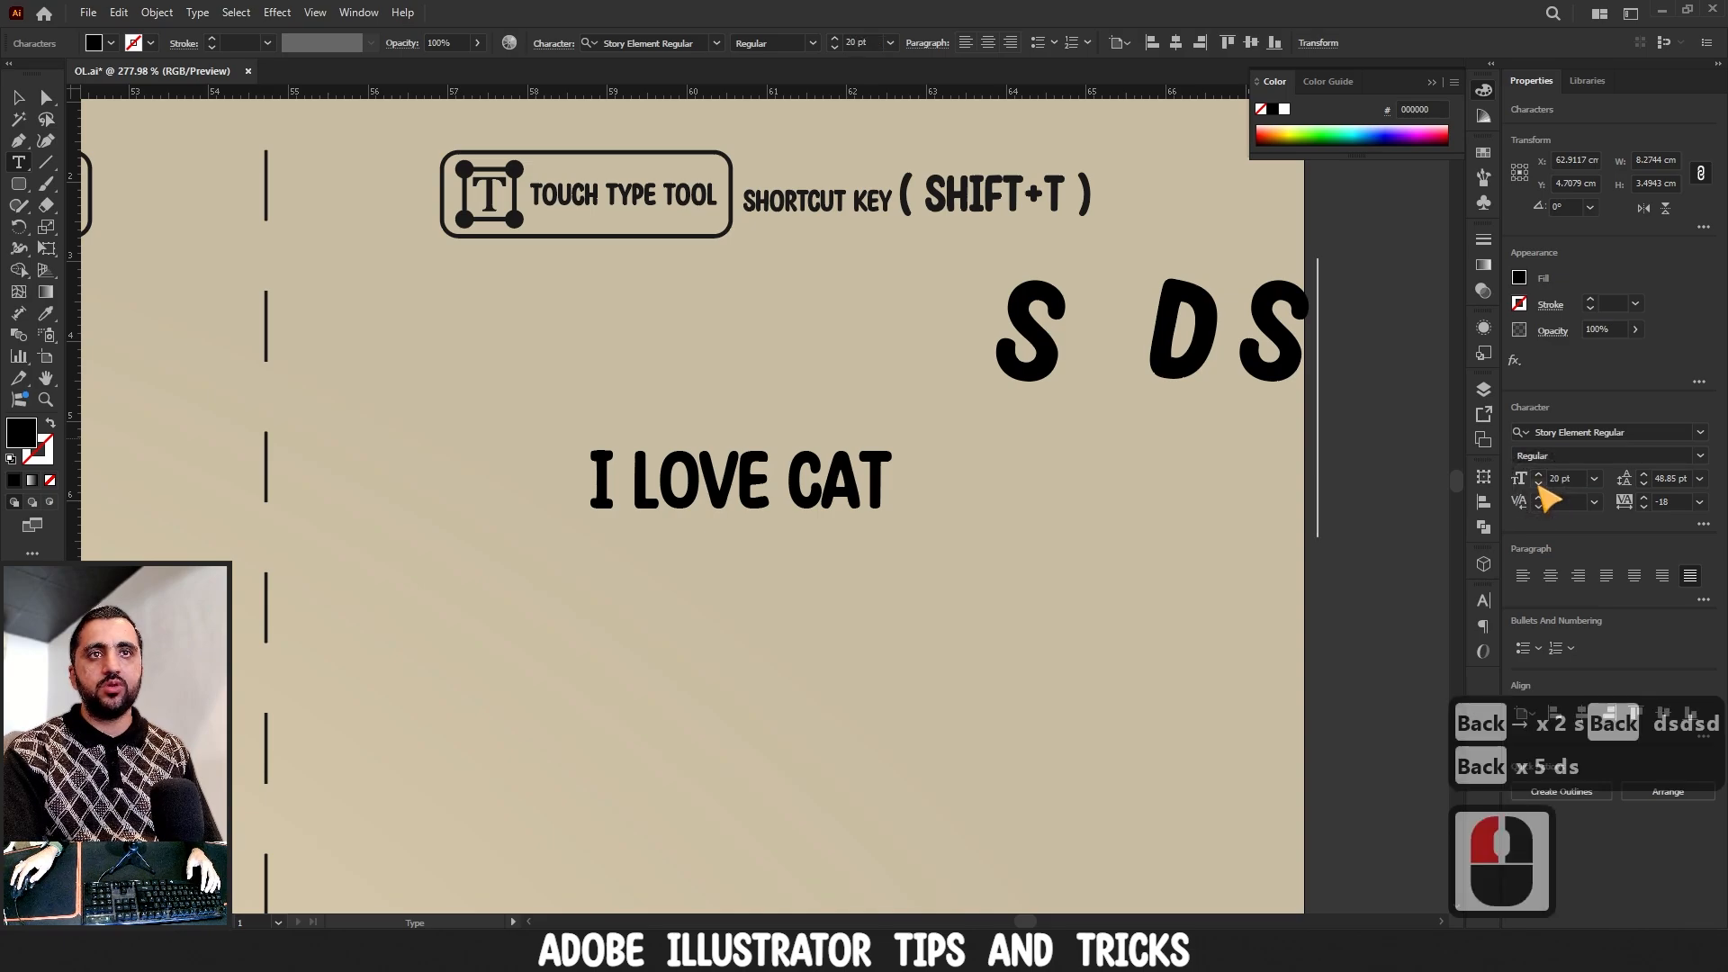
{"action": "type", "text": "dss"}
{"action": "left_click", "coordinate": [1539, 486]}
{"action": "left_click", "coordinate": [1539, 486]}
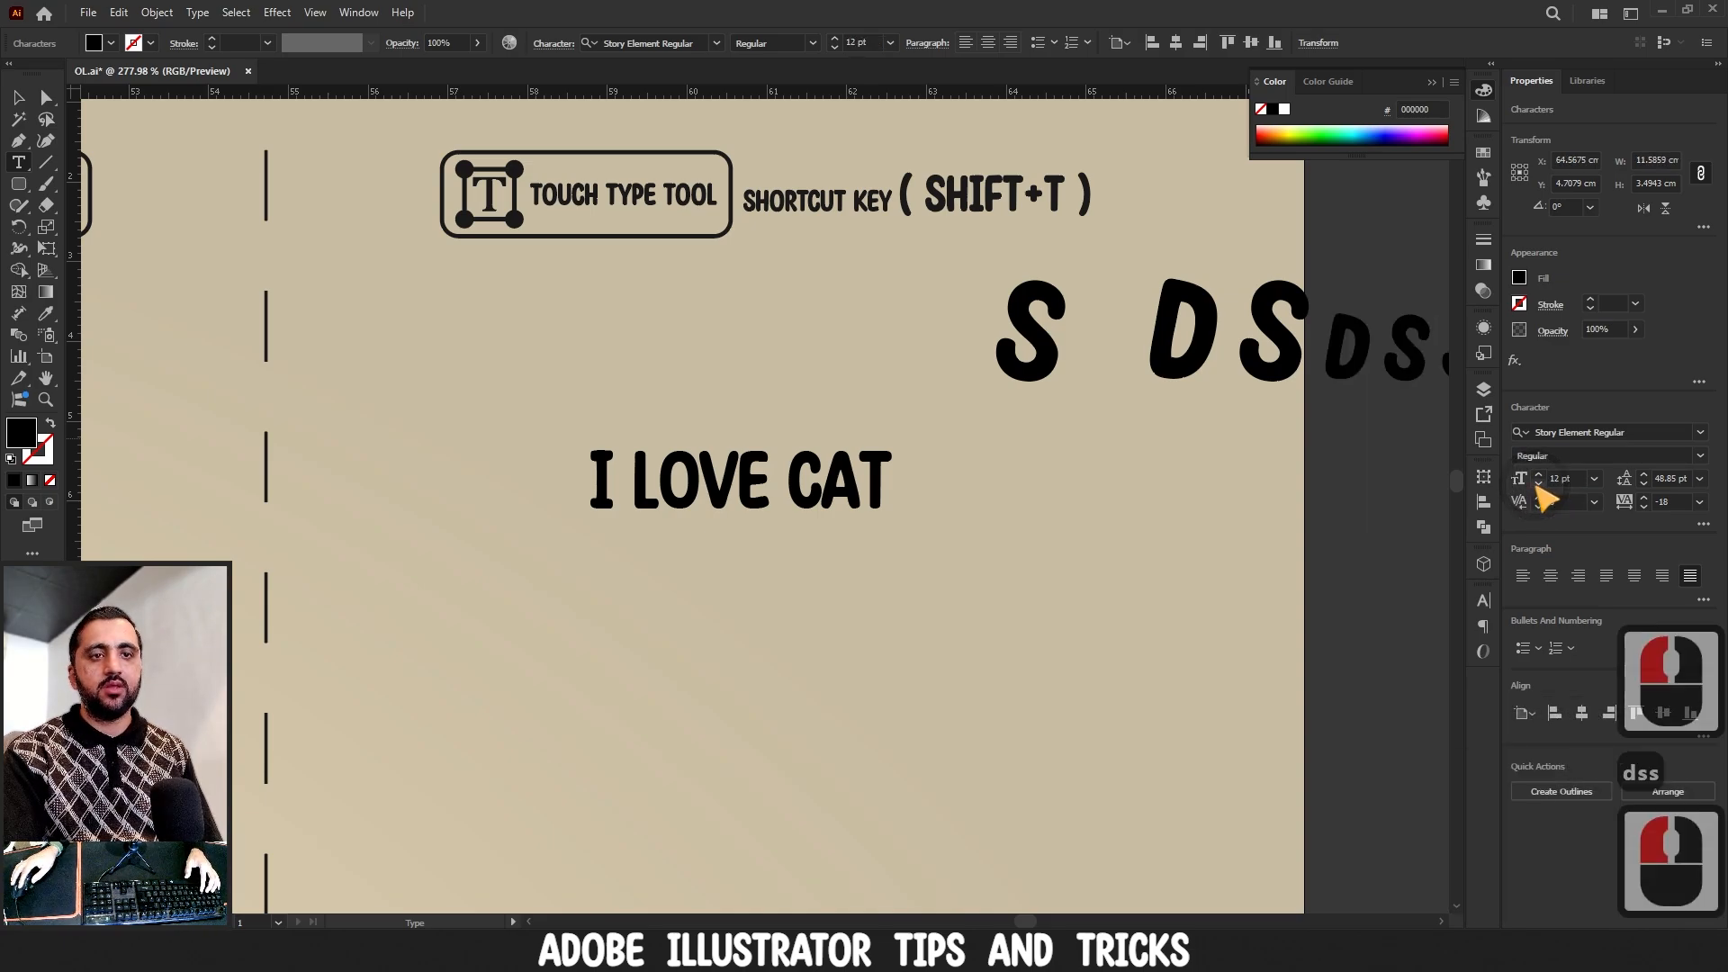
- Start a new line below the phrase, remove the extra blank lines, and enter "dsdsdds"
{"action": "key", "text": "Return"}
{"action": "key", "text": "Return"}
{"action": "key", "text": "Return"}
{"action": "key", "text": "BackSpace"}
{"action": "key", "text": "BackSpace"}
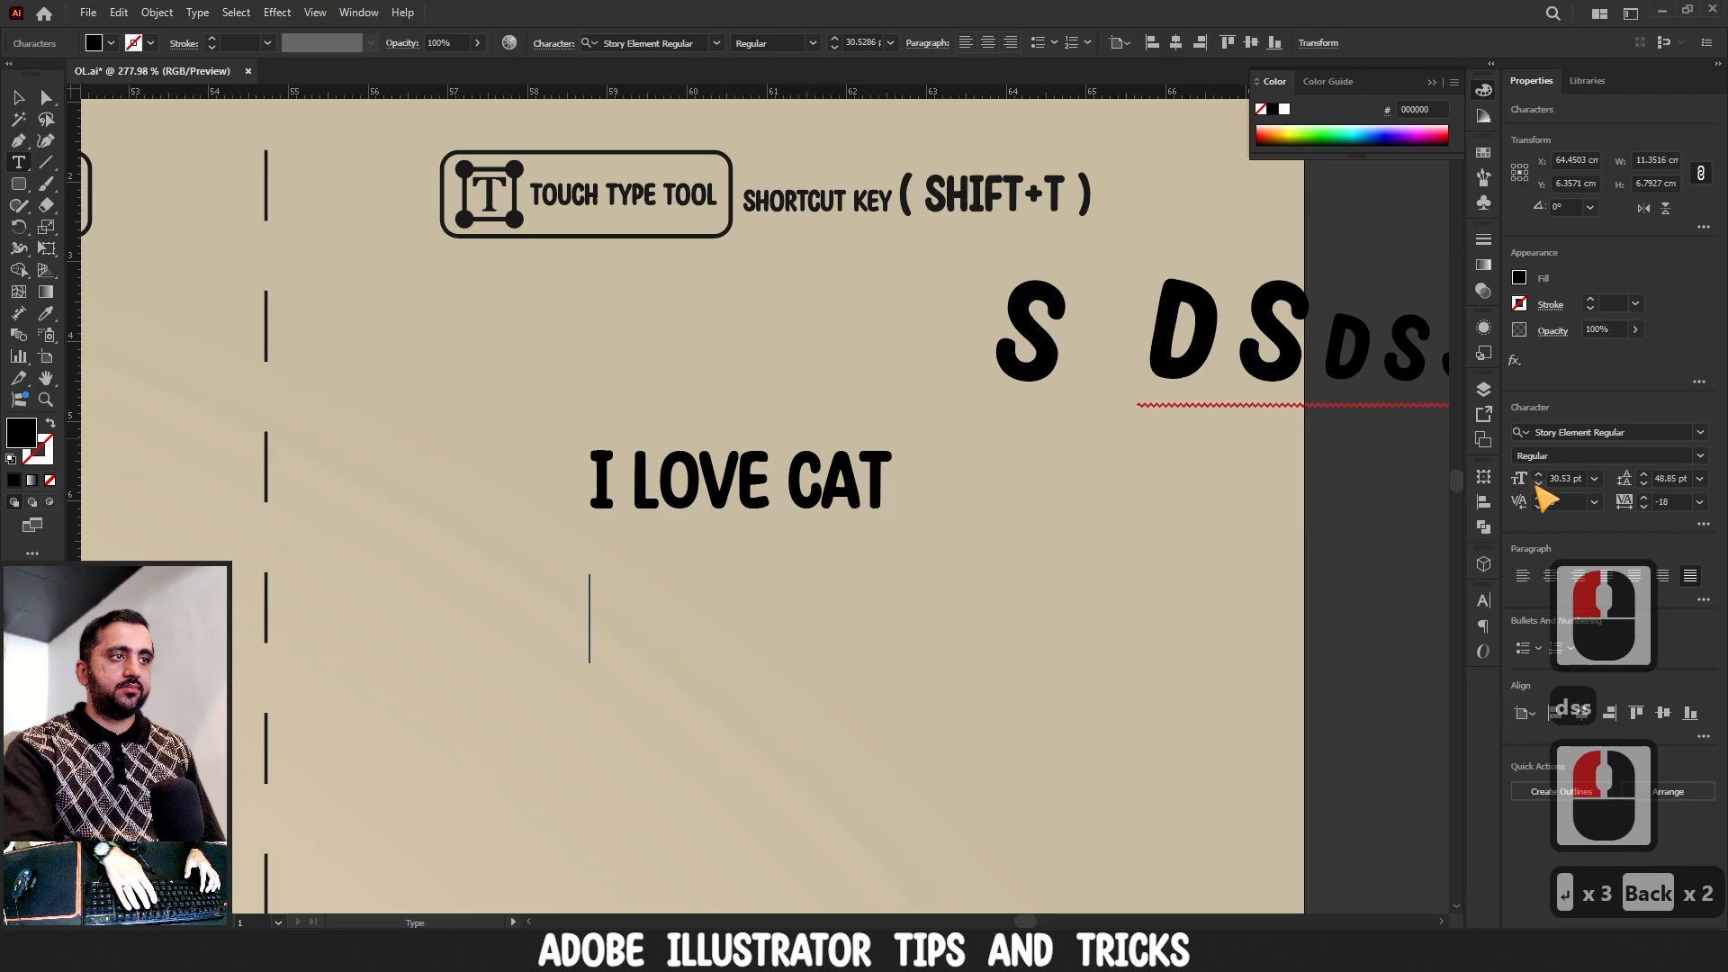
{"action": "type", "text": "dsdsdds"}
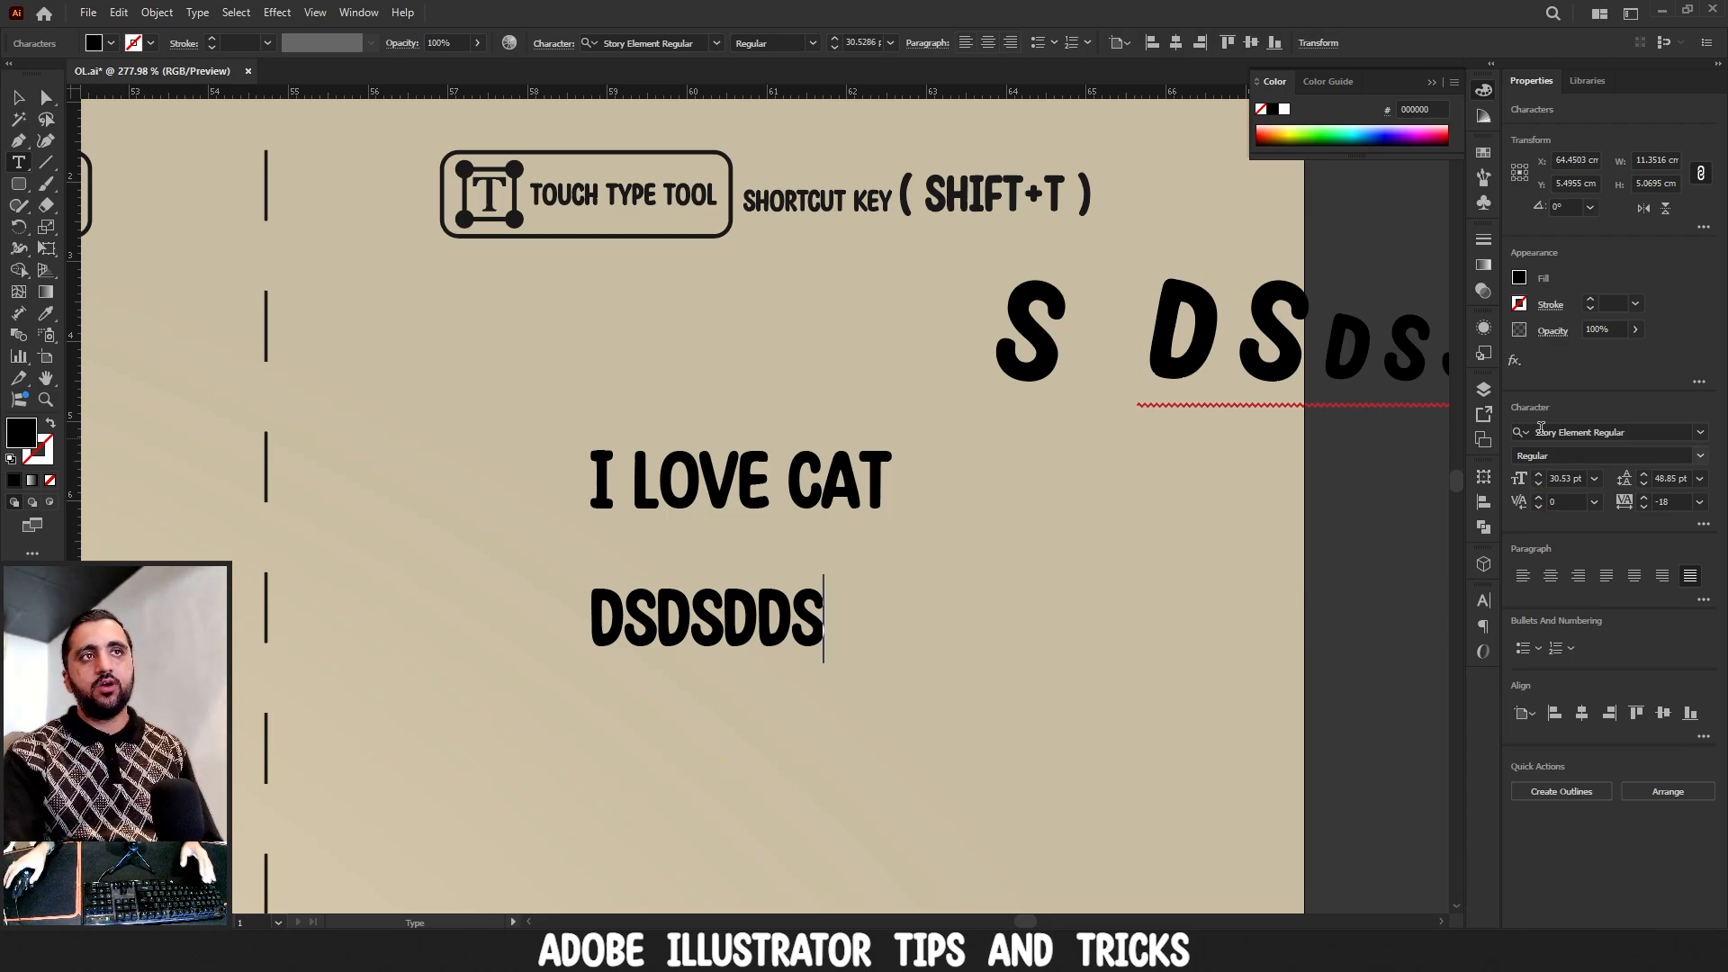
- Insert "sdada" directly after the raised S and finish editing the text
{"action": "left_click", "coordinate": [1062, 356]}
{"action": "type", "text": "sdada"}
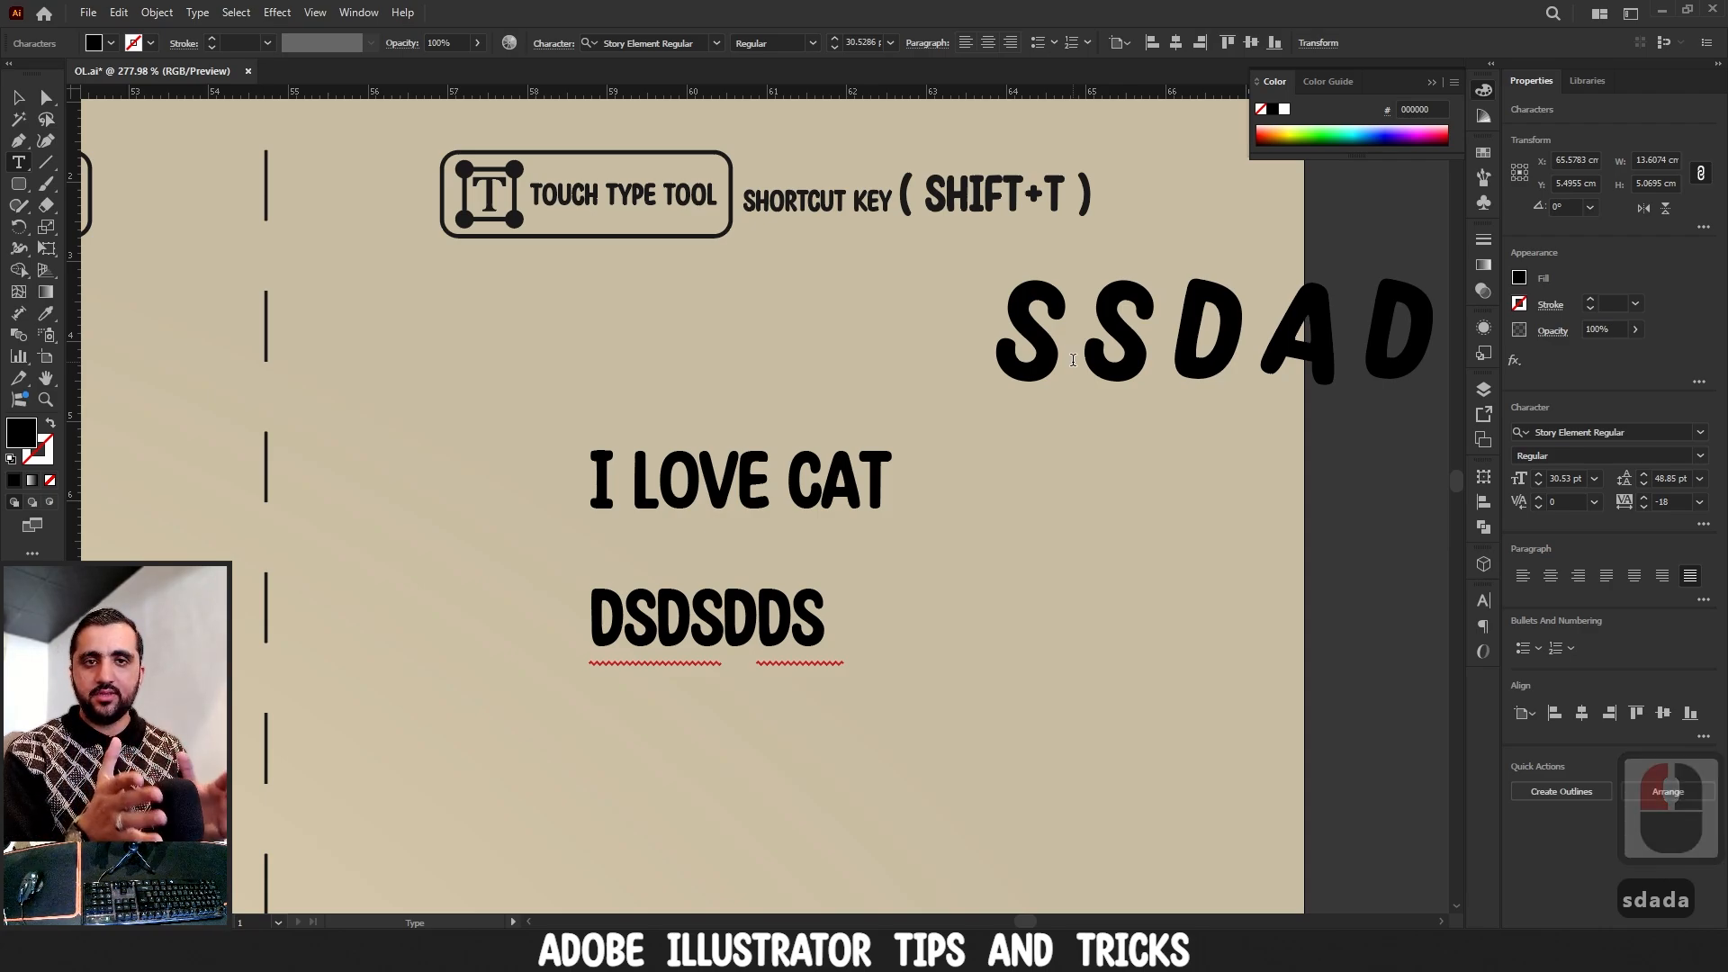
{"action": "left_click", "coordinate": [16, 99]}
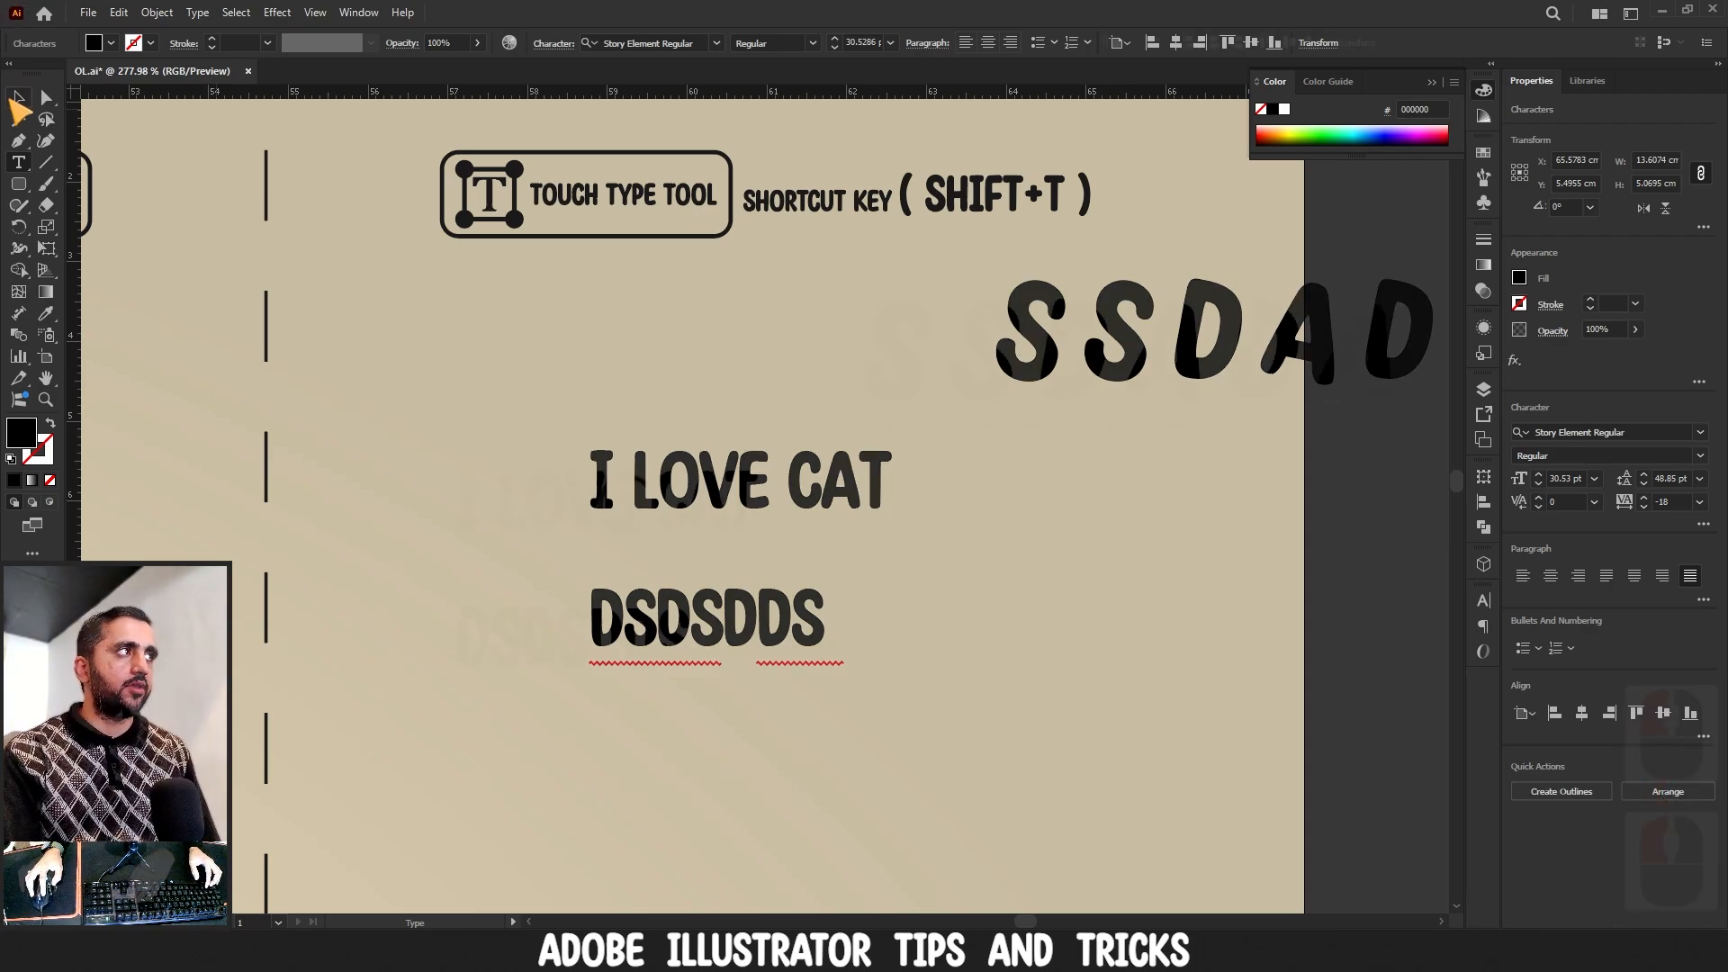
- Delete the trial text and place new text reading "I love cats" below the Touch Type tool heading
{"action": "key", "text": "Delete"}
{"action": "left_click", "coordinate": [19, 165]}
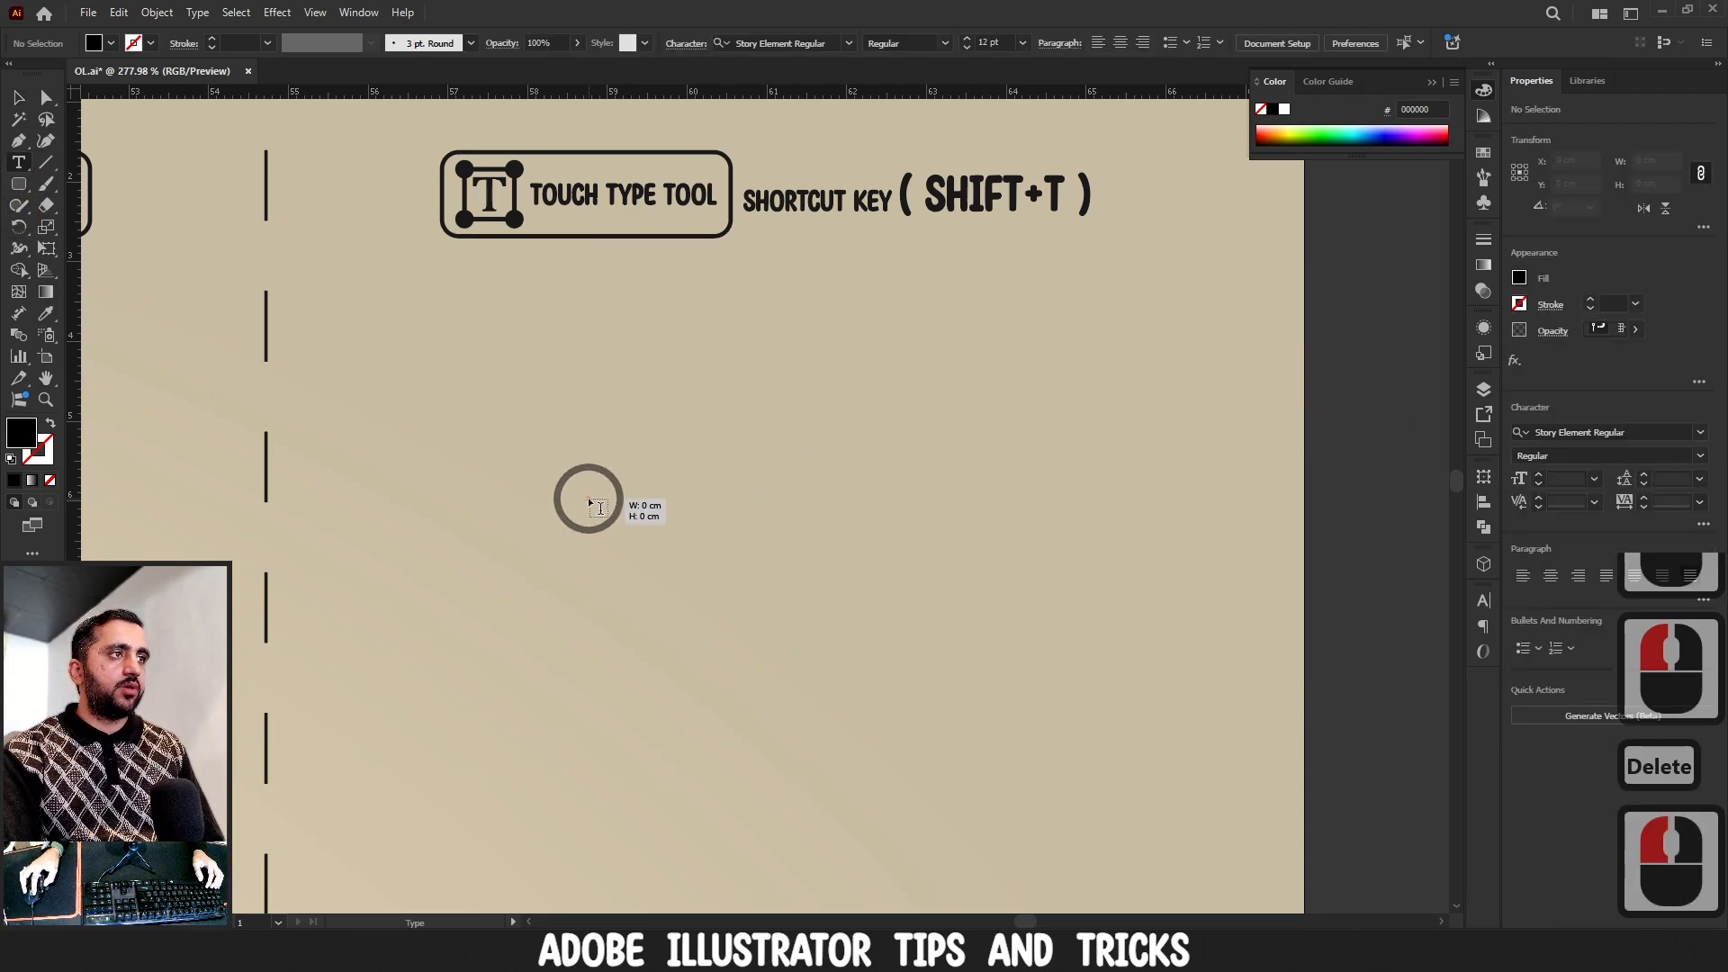
{"action": "left_click", "coordinate": [589, 495]}
{"action": "type", "text": "i lve"}
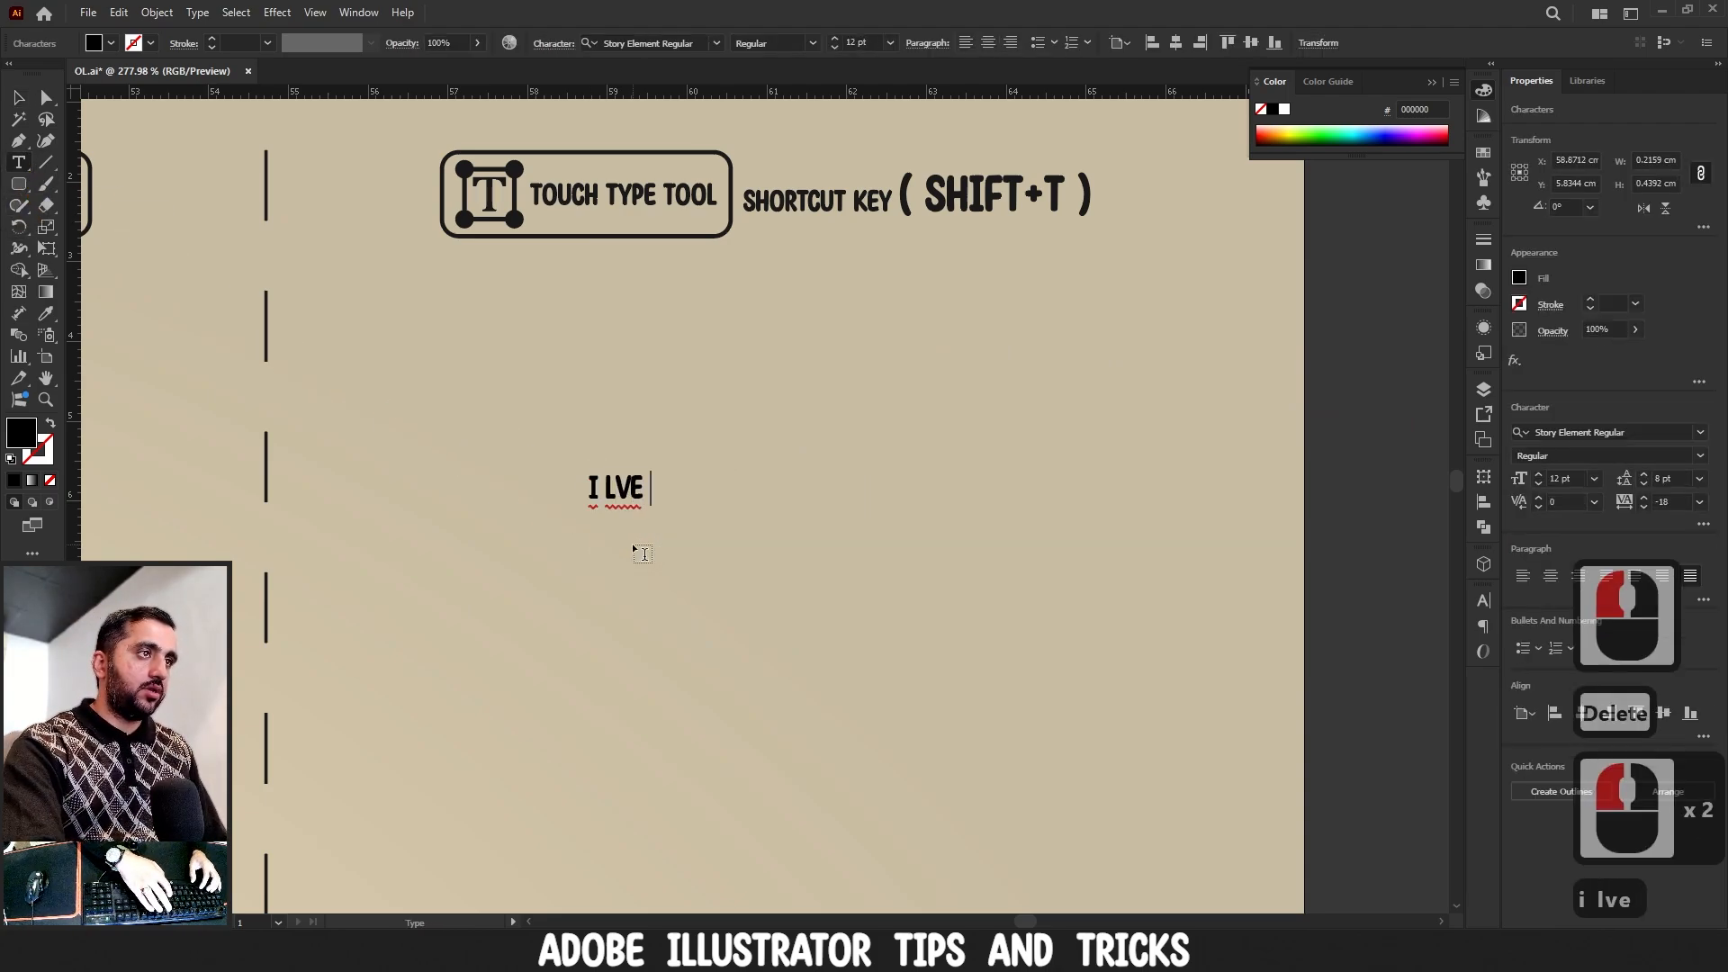
{"action": "key", "text": "BackSpace"}
{"action": "key", "text": "BackSpace"}
{"action": "type", "text": "ove cats"}
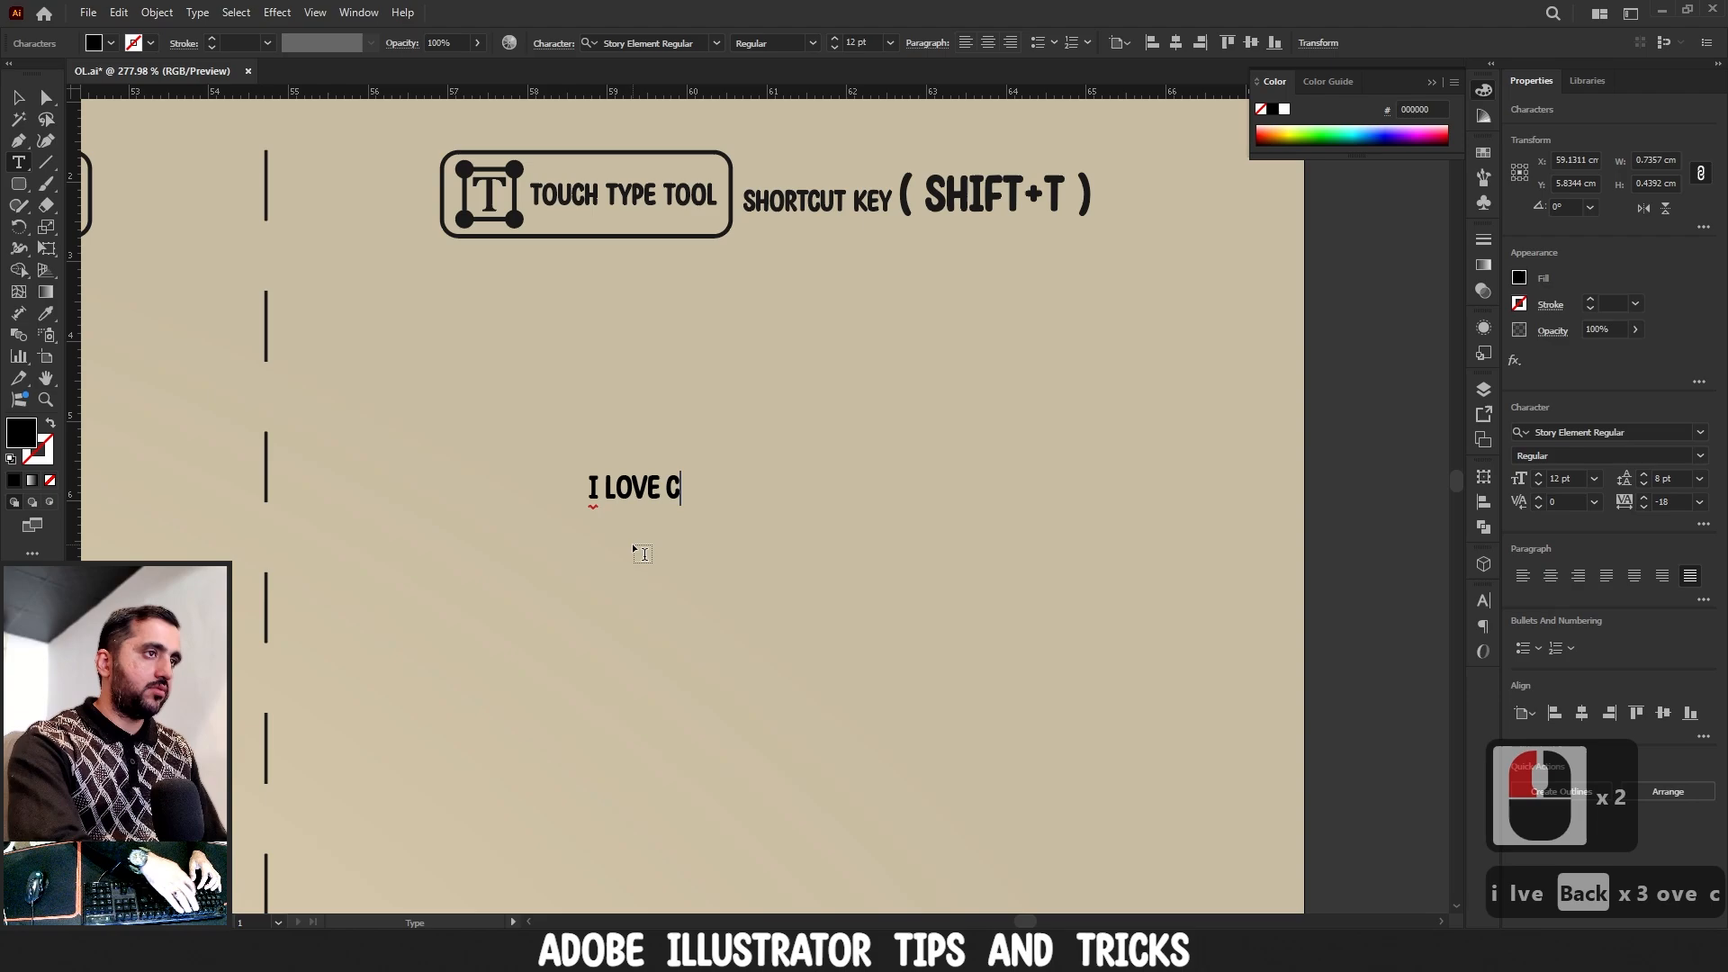
{"action": "left_click", "coordinate": [19, 98]}
- Try to rotate the final S of the phrase with the Touch Type tool, and undo the change
{"action": "key", "text": "shift+t"}
{"action": "scroll", "coordinate": [711, 490], "scroll_direction": "up", "scroll_amount": 6}
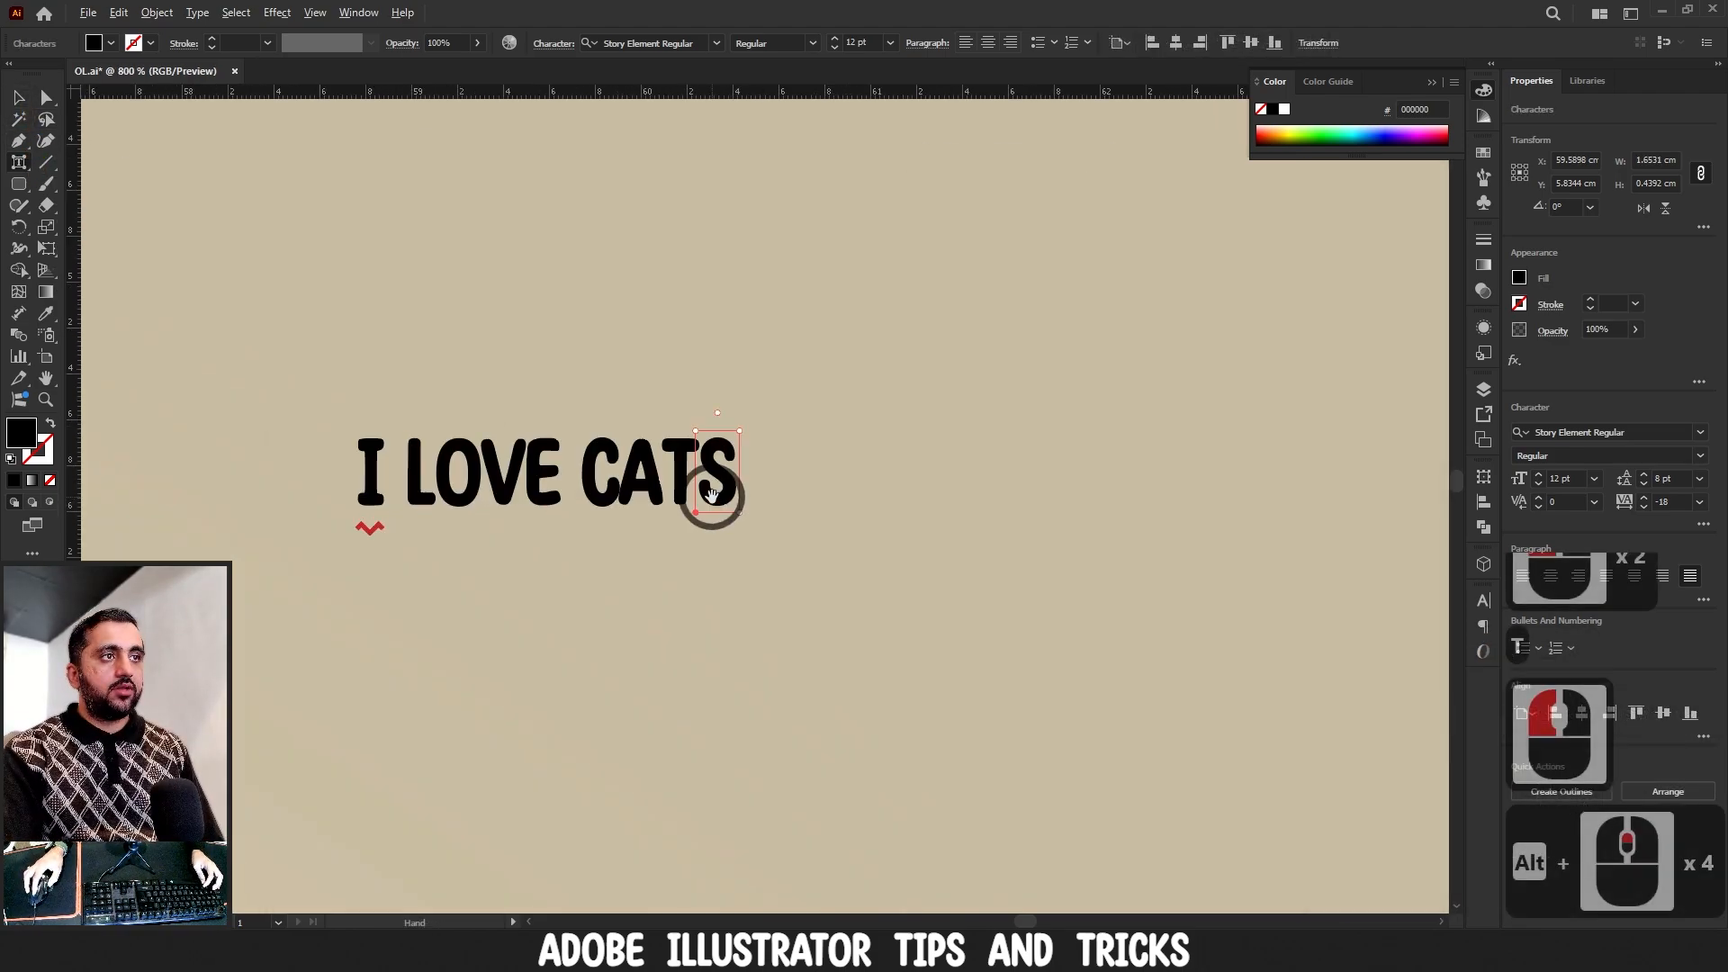
{"action": "left_click_drag", "start_coordinate": [718, 438], "coordinate": [818, 445]}
{"action": "key", "text": "ctrl+z"}
{"action": "key", "text": "ctrl+z"}
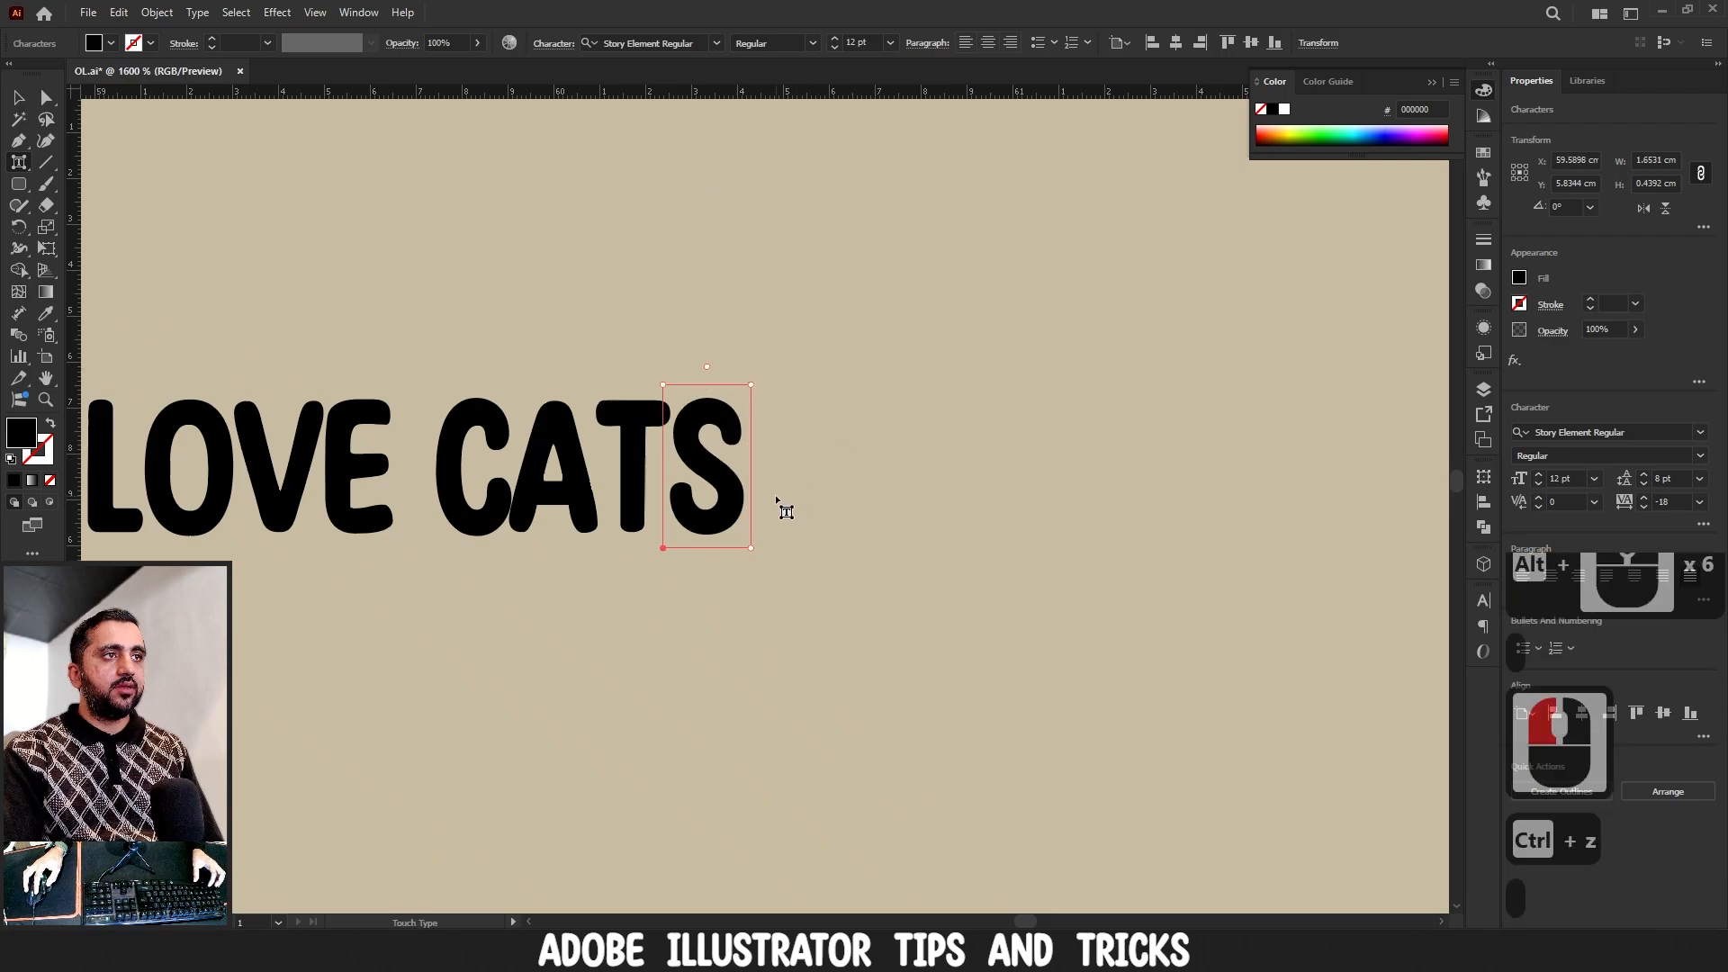
{"action": "scroll", "coordinate": [803, 533], "scroll_direction": "down", "scroll_amount": 2}
{"action": "scroll", "coordinate": [807, 537], "scroll_direction": "down", "scroll_amount": 2}
{"action": "scroll", "coordinate": [717, 502], "scroll_direction": "up", "scroll_amount": 2}
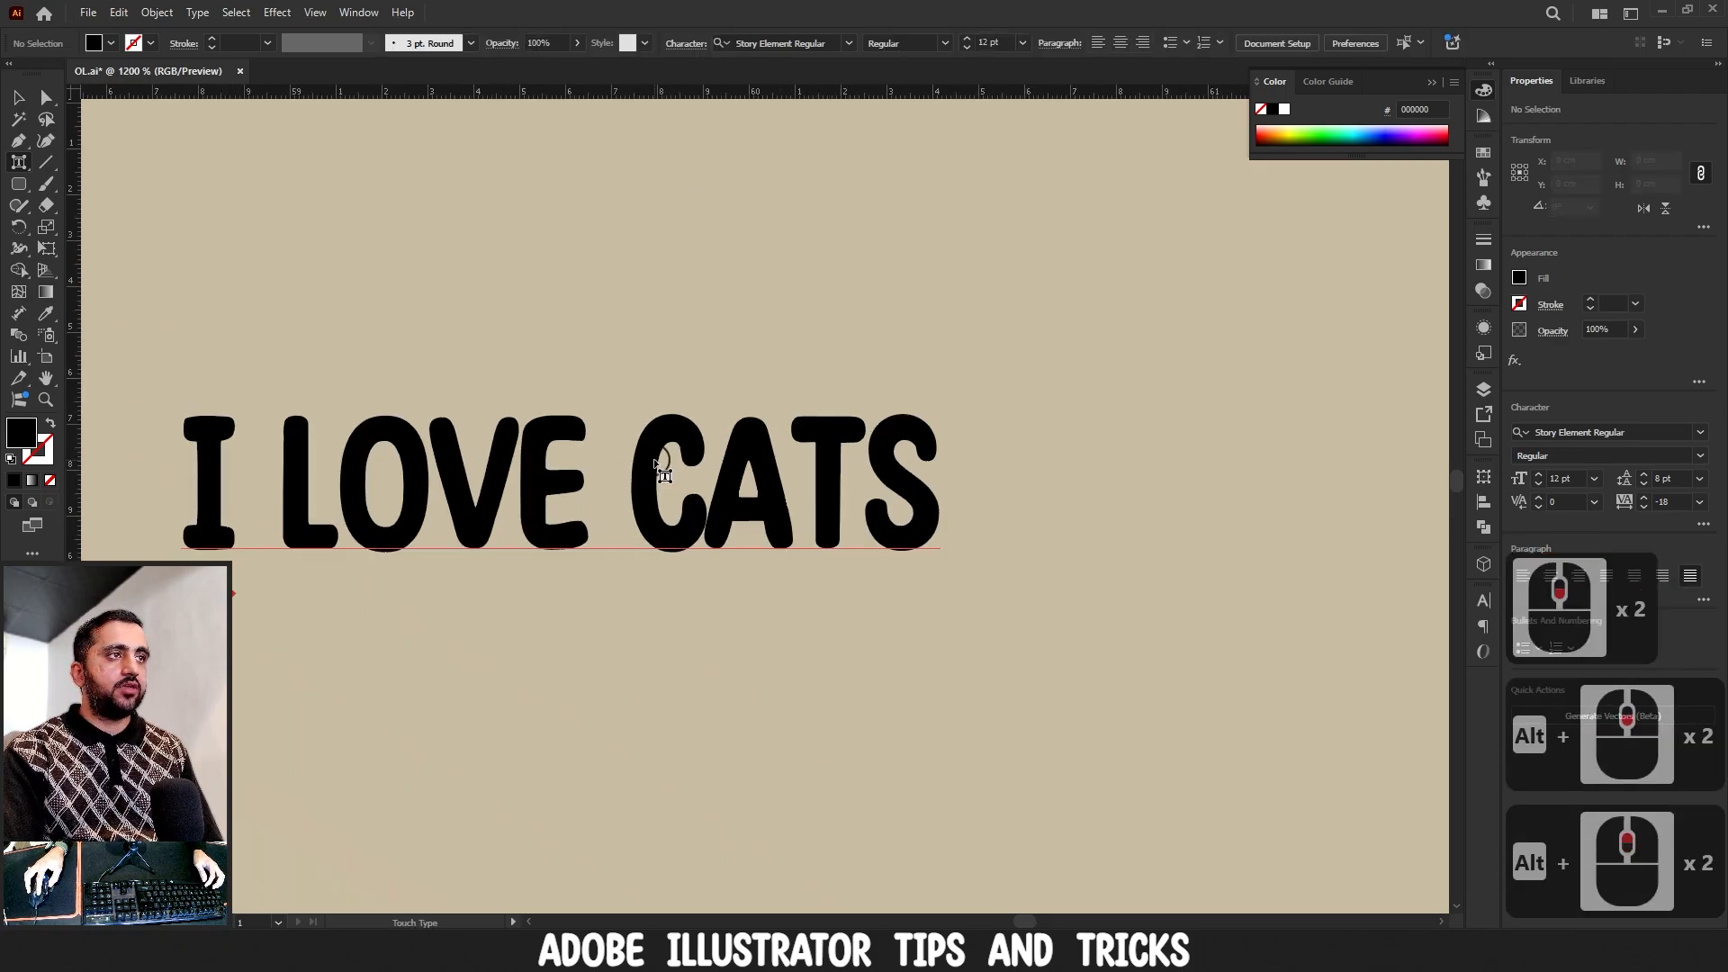
- Rotate the letters of "CATS" individually with the Touch Type tool, tilting C and T clockwise and A and S counterclockwise
{"action": "left_click", "coordinate": [666, 459]}
{"action": "left_click_drag", "start_coordinate": [677, 387], "coordinate": [792, 436]}
{"action": "left_click", "coordinate": [783, 435]}
{"action": "key", "text": "ctrl+z"}
{"action": "left_click", "coordinate": [879, 449]}
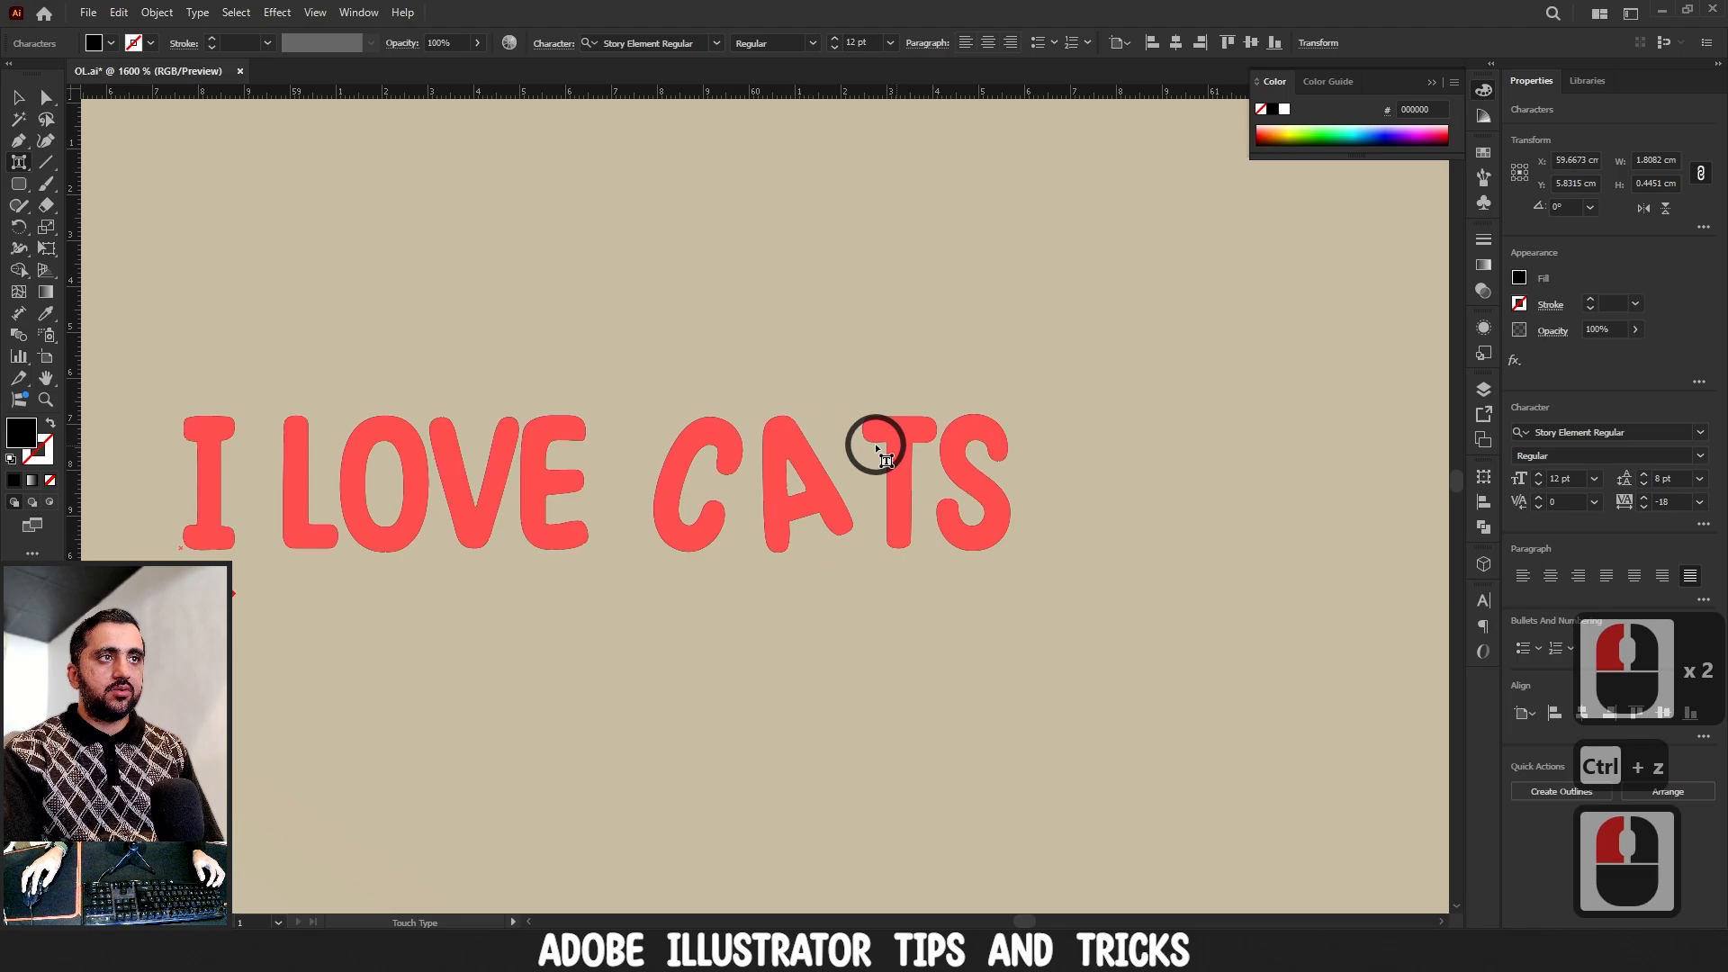
{"action": "left_click_drag", "start_coordinate": [901, 385], "coordinate": [962, 447]}
{"action": "left_click", "coordinate": [981, 441]}
{"action": "scroll", "coordinate": [720, 627], "scroll_direction": "down", "scroll_amount": 2}
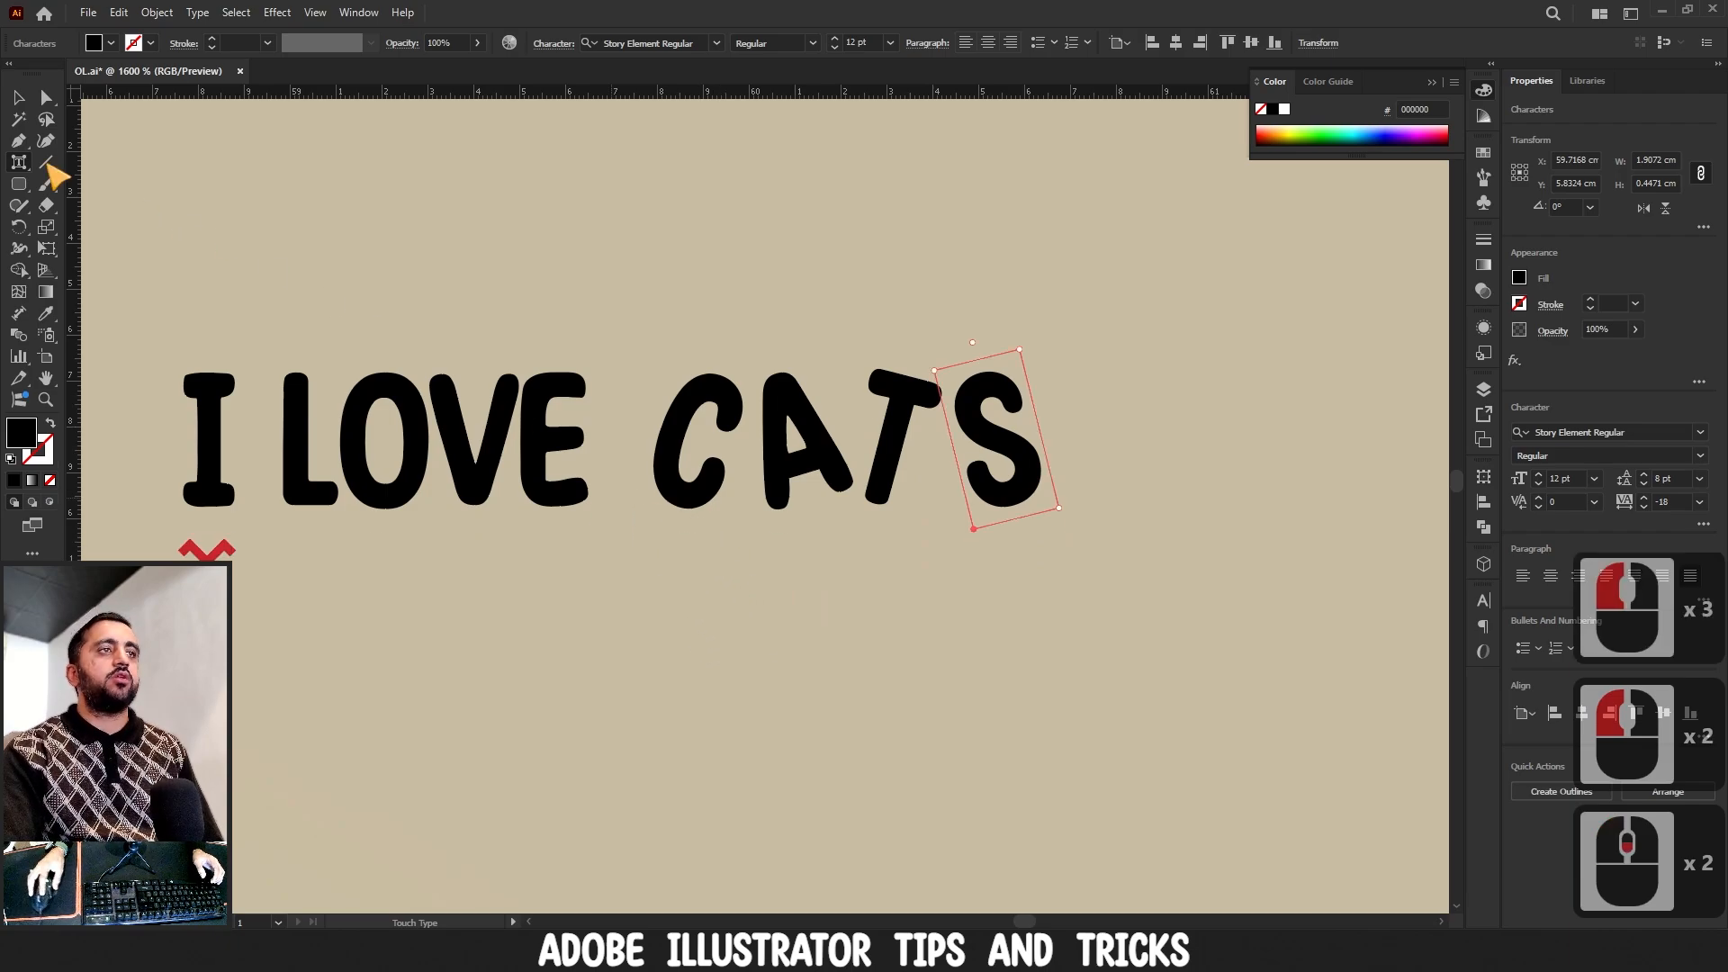
- Select the whole "I love cats" text object with the Selection tool and delete it
{"action": "left_click", "coordinate": [21, 97]}
{"action": "left_click", "coordinate": [692, 548]}
{"action": "scroll", "coordinate": [711, 576], "scroll_direction": "down", "scroll_amount": 3, "text": "alt"}
{"action": "scroll", "coordinate": [726, 569], "scroll_direction": "up", "scroll_amount": 1, "text": "alt"}
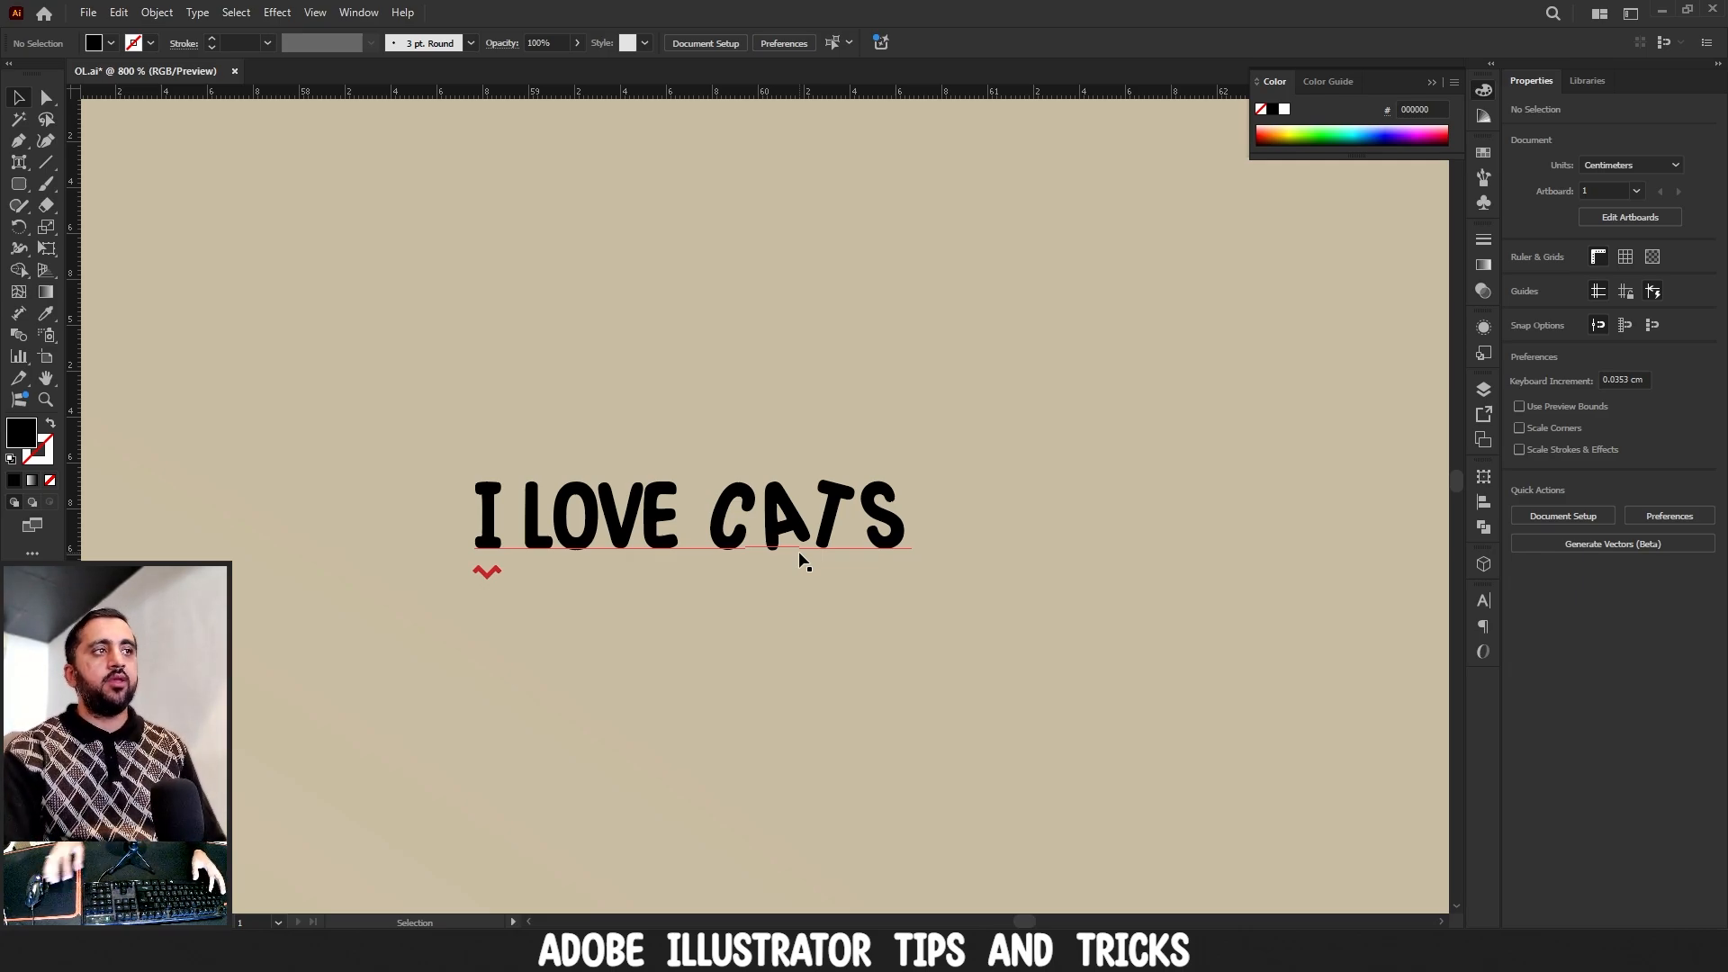
{"action": "left_click", "coordinate": [706, 526]}
{"action": "scroll", "coordinate": [727, 581], "scroll_direction": "down", "scroll_amount": 4}
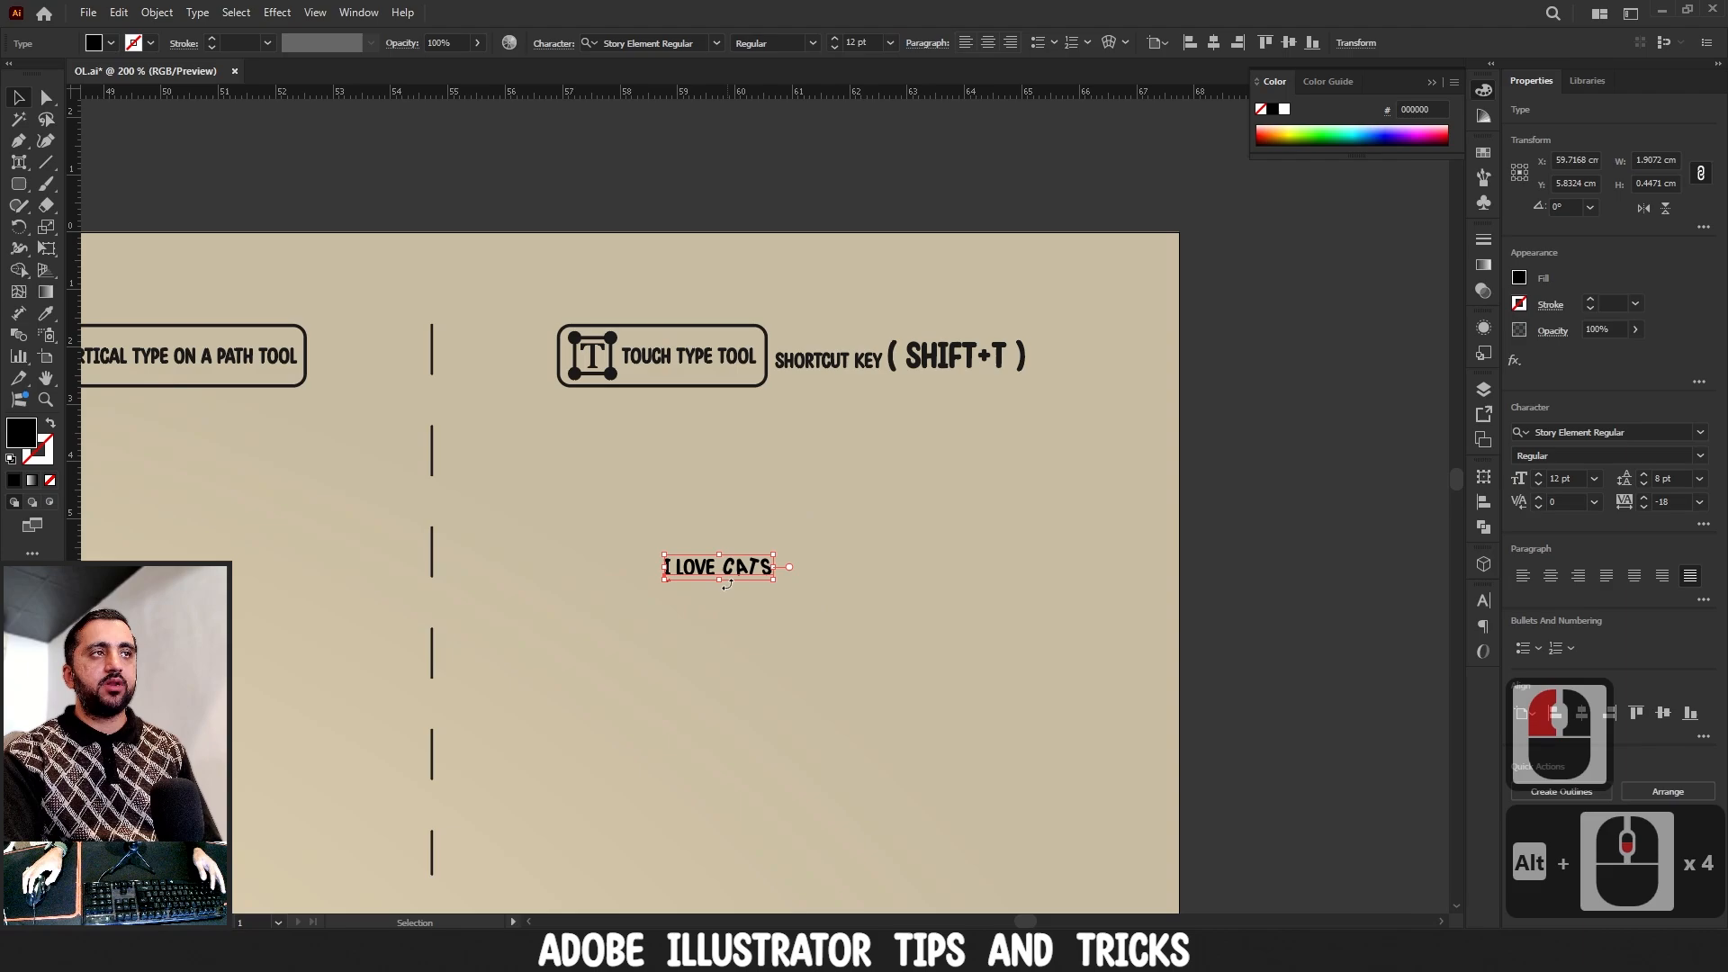
{"action": "key", "text": "Delete"}
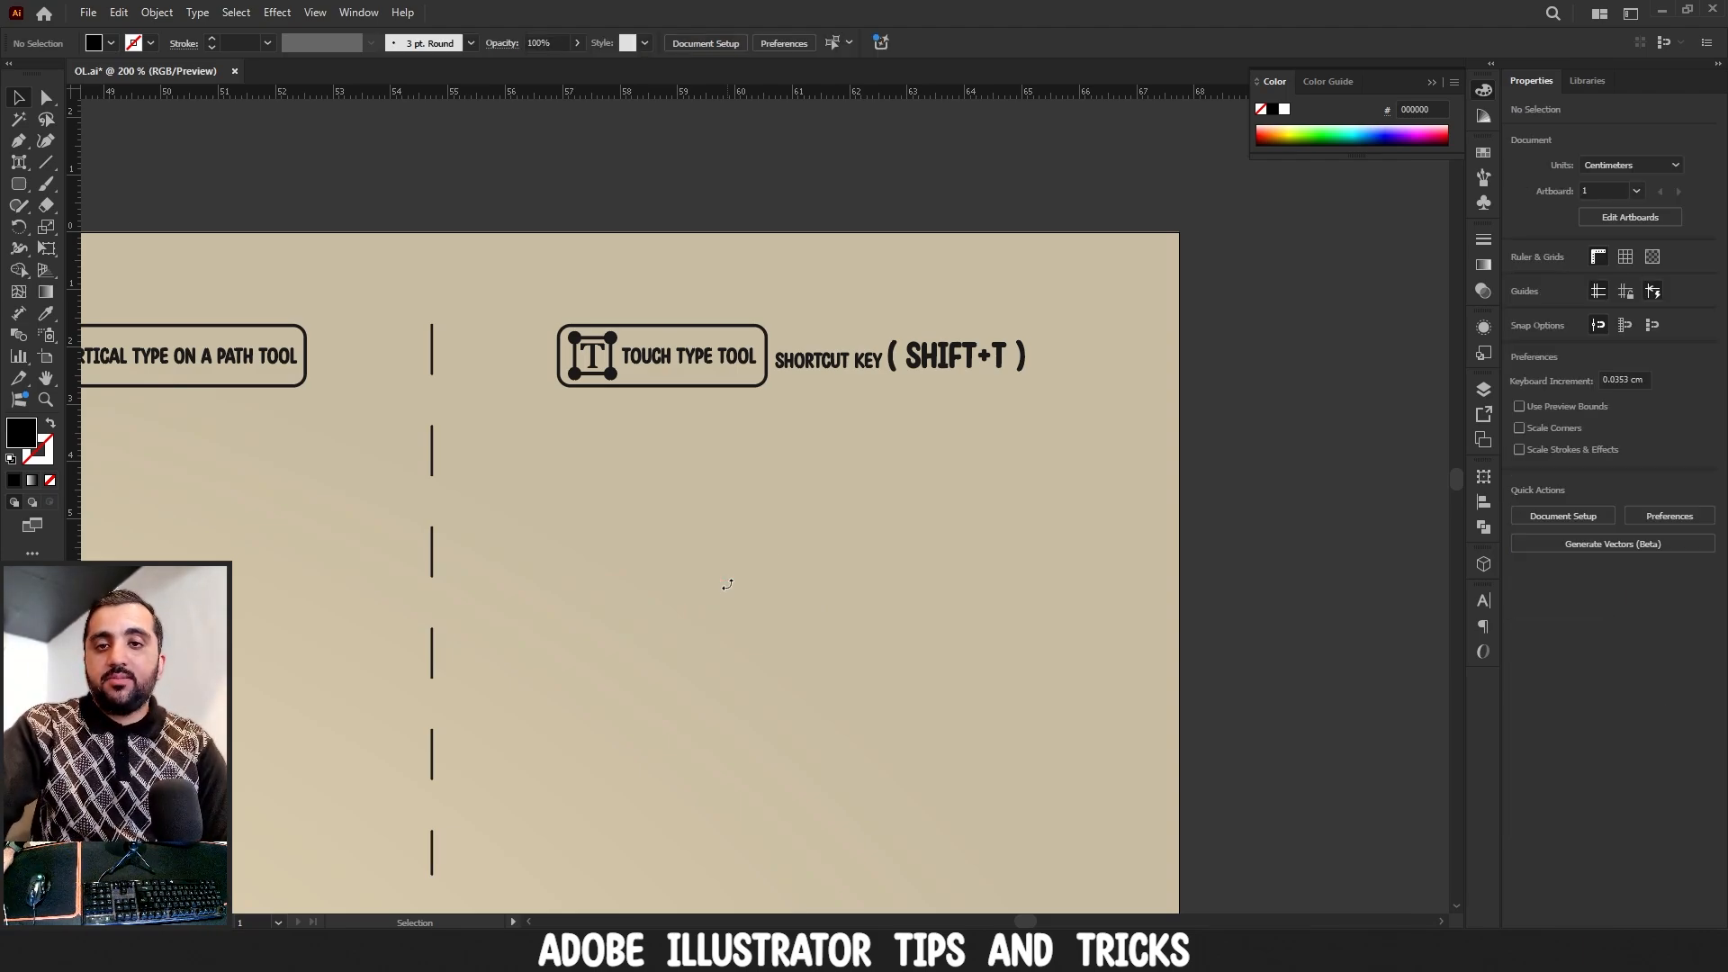